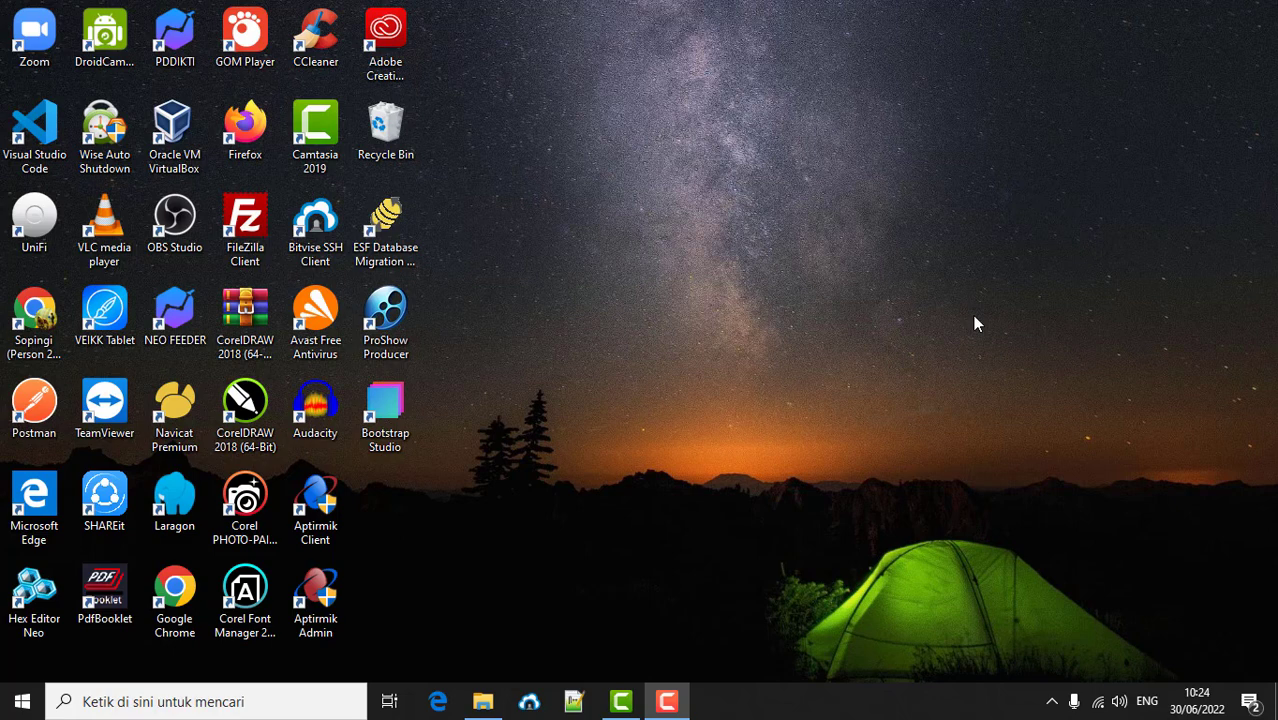
# - Glance at the available Wi-Fi networks, then bring the DOWNLOAD folder window forward
pyautogui.click(1097, 701)
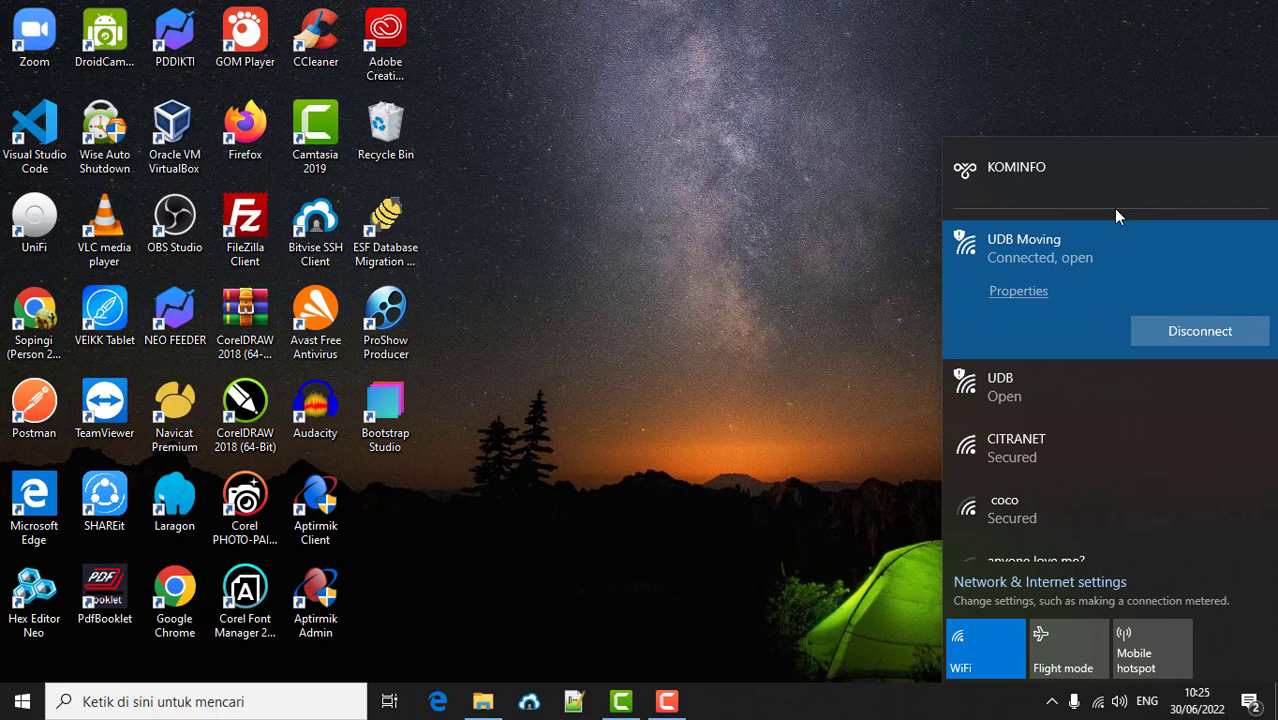
pyautogui.click(606, 326)
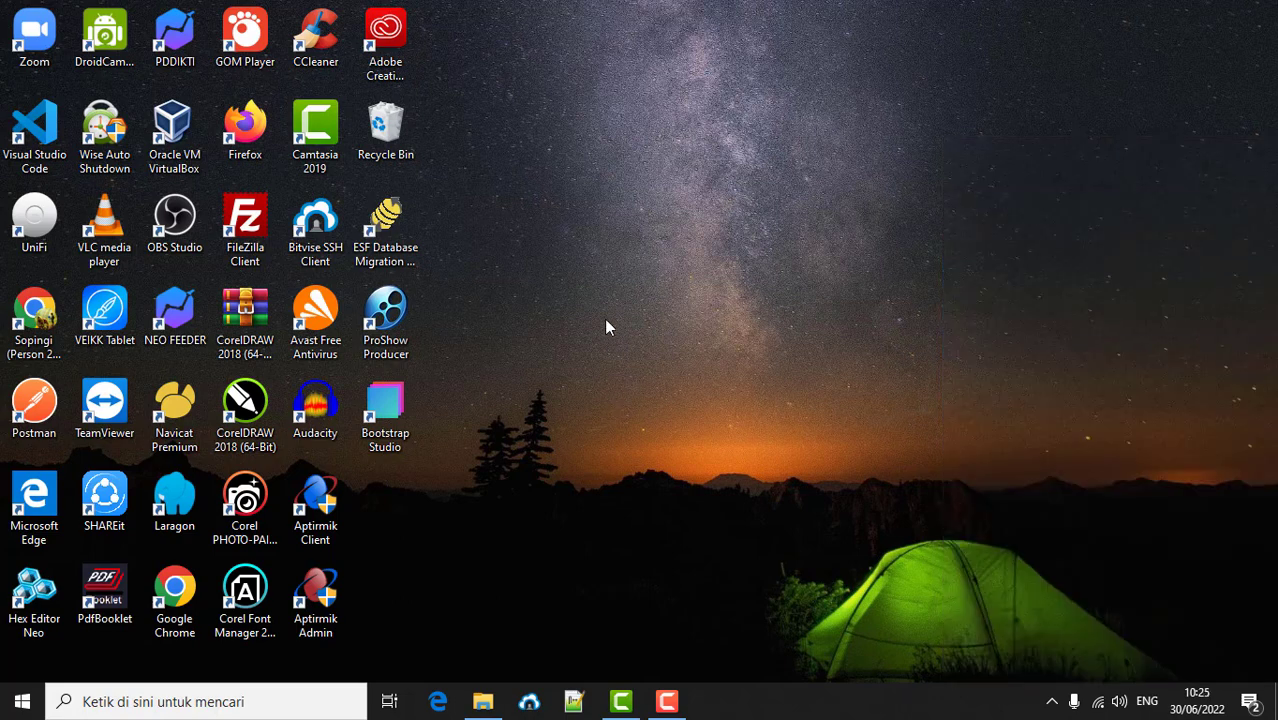
pyautogui.click(483, 701)
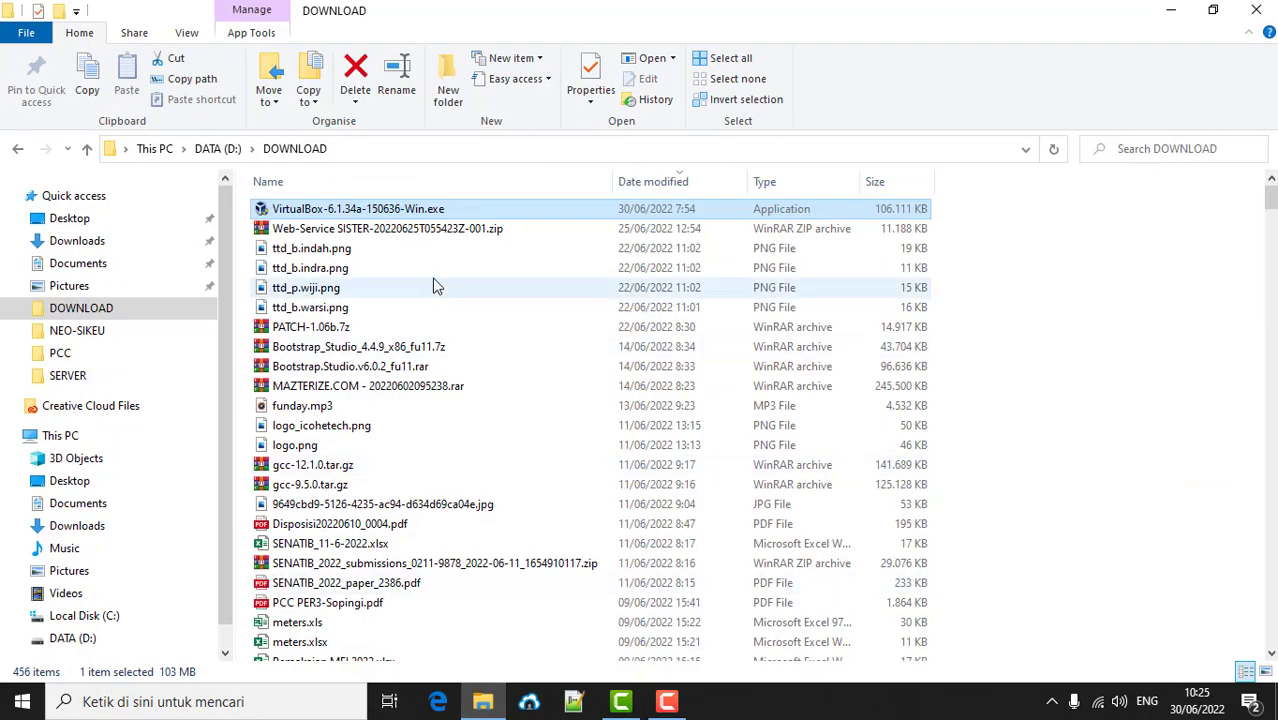
# - Sort DOWNLOAD oldest-first by Date modified, browse the list, and minimize Explorer
pyautogui.click(660, 182)
pyautogui.scroll(8, 498, 330)
pyautogui.scroll(20, 503, 330)
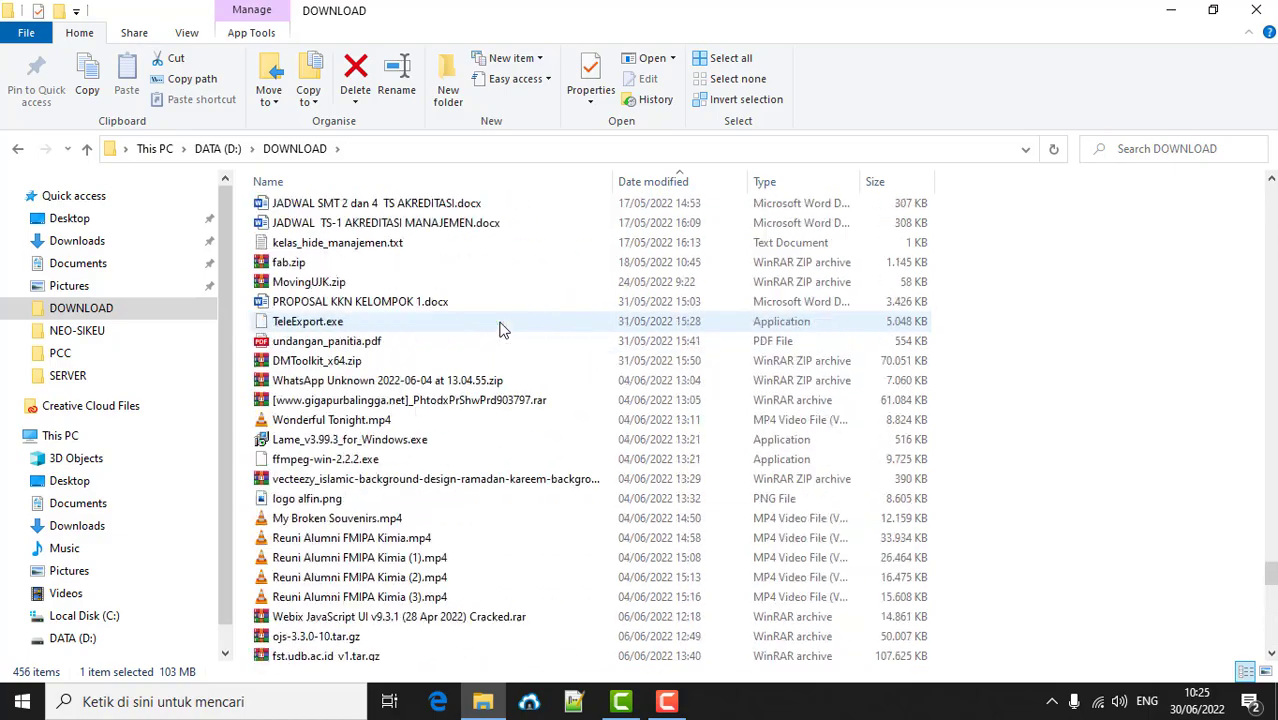
pyautogui.scroll(20, 503, 330)
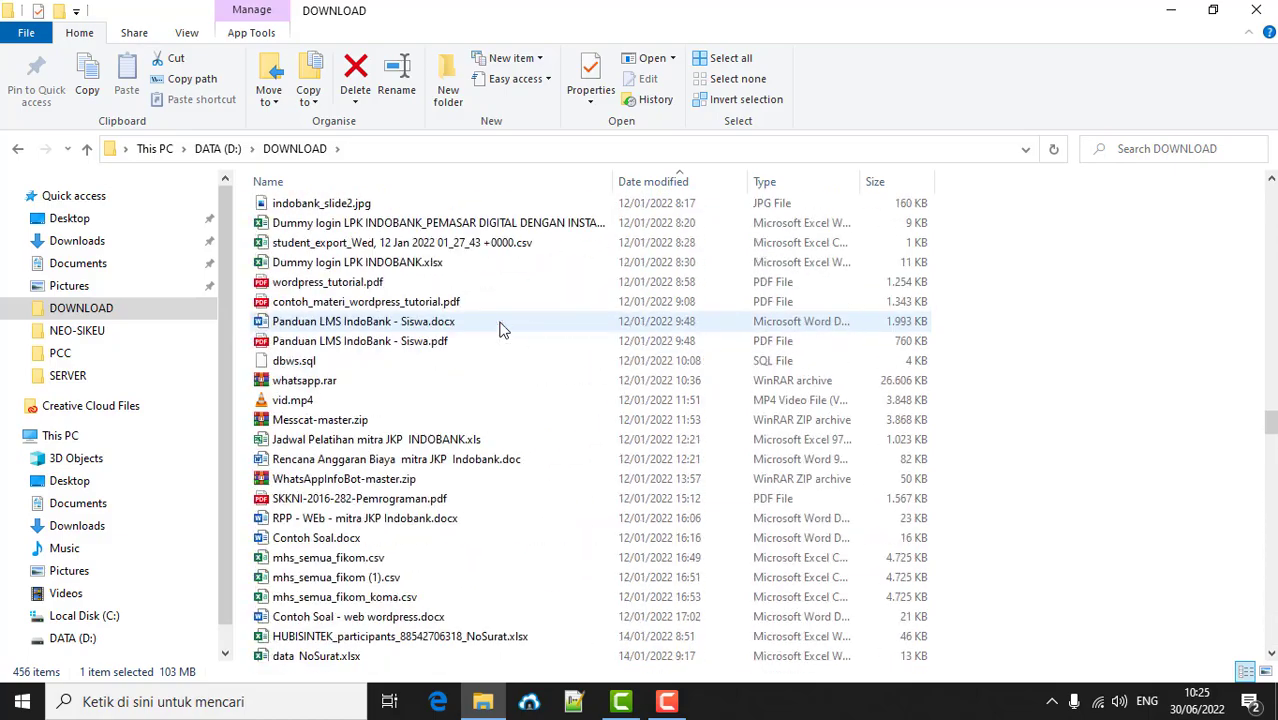
pyautogui.scroll(20, 503, 330)
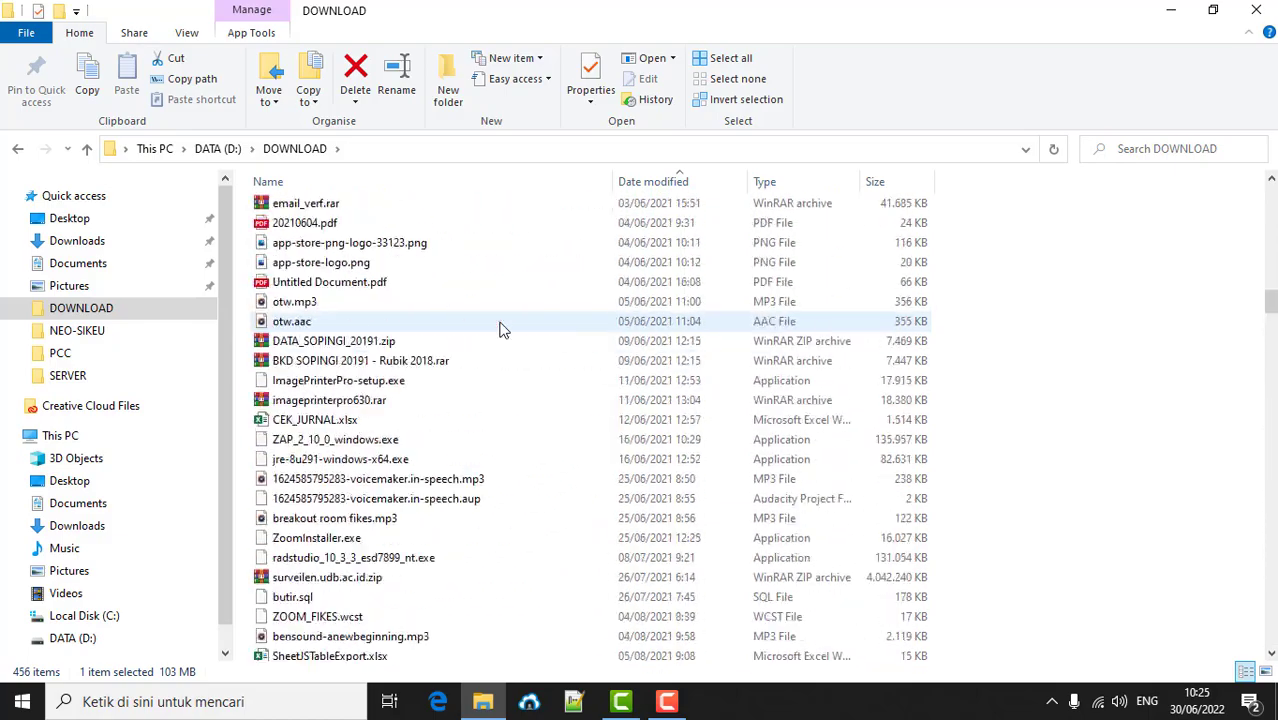
pyautogui.scroll(6, 503, 330)
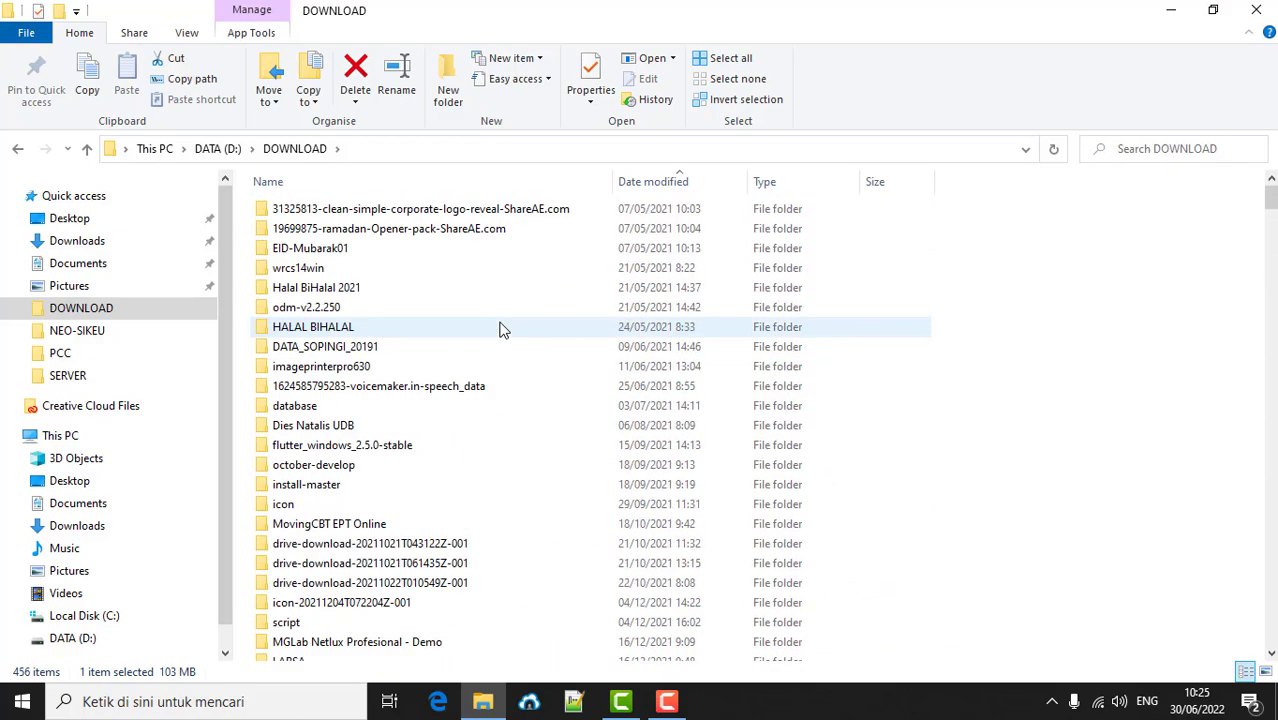
pyautogui.scroll(-15, 503, 330)
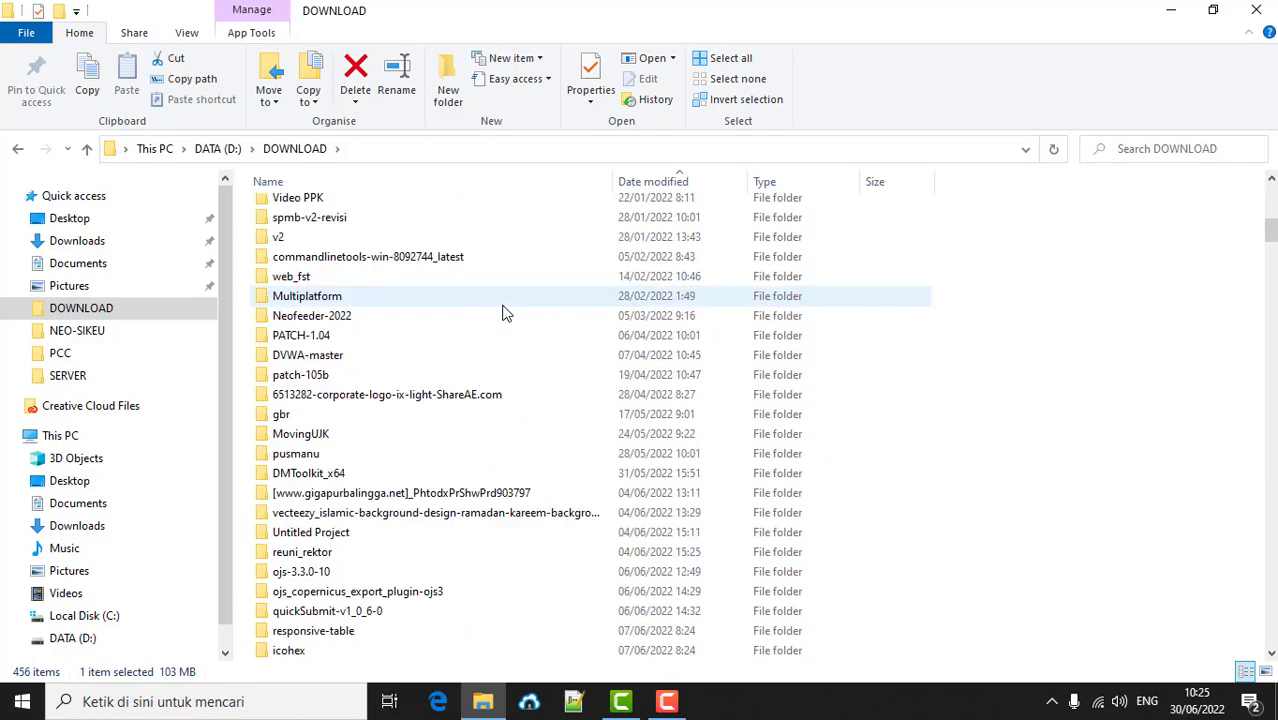
pyautogui.scroll(-3, 505, 314)
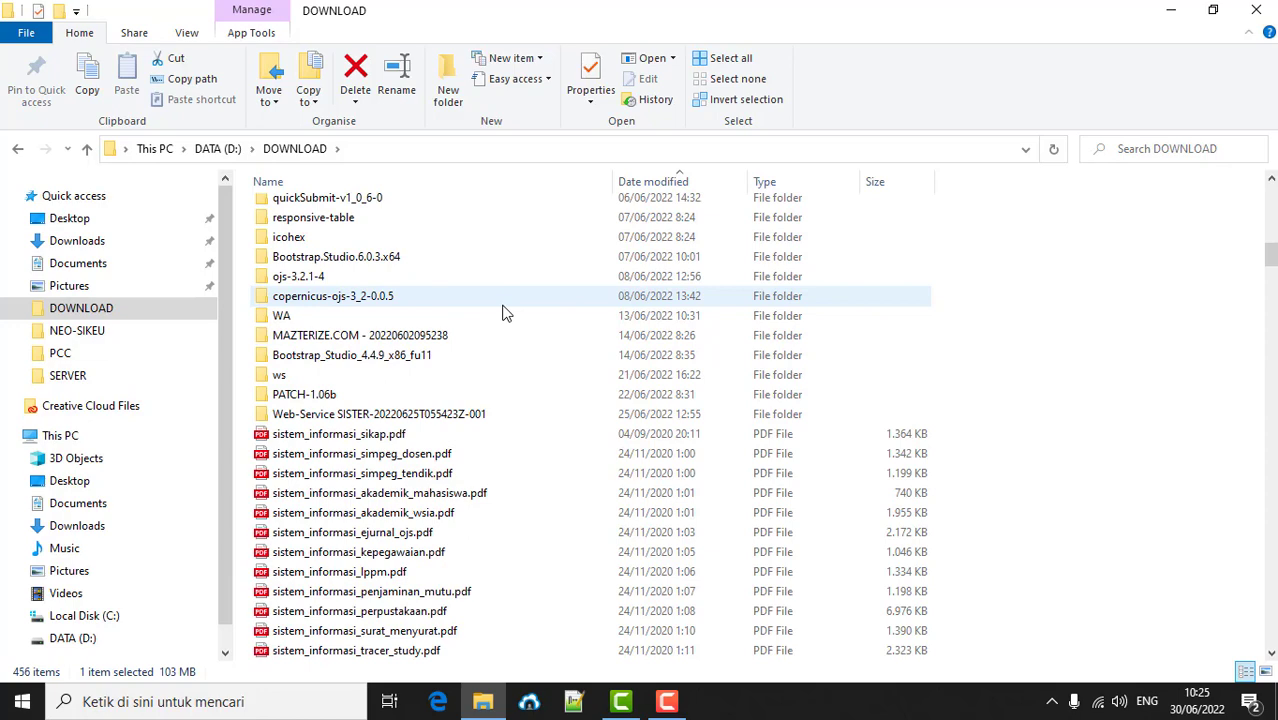
pyautogui.scroll(18, 505, 314)
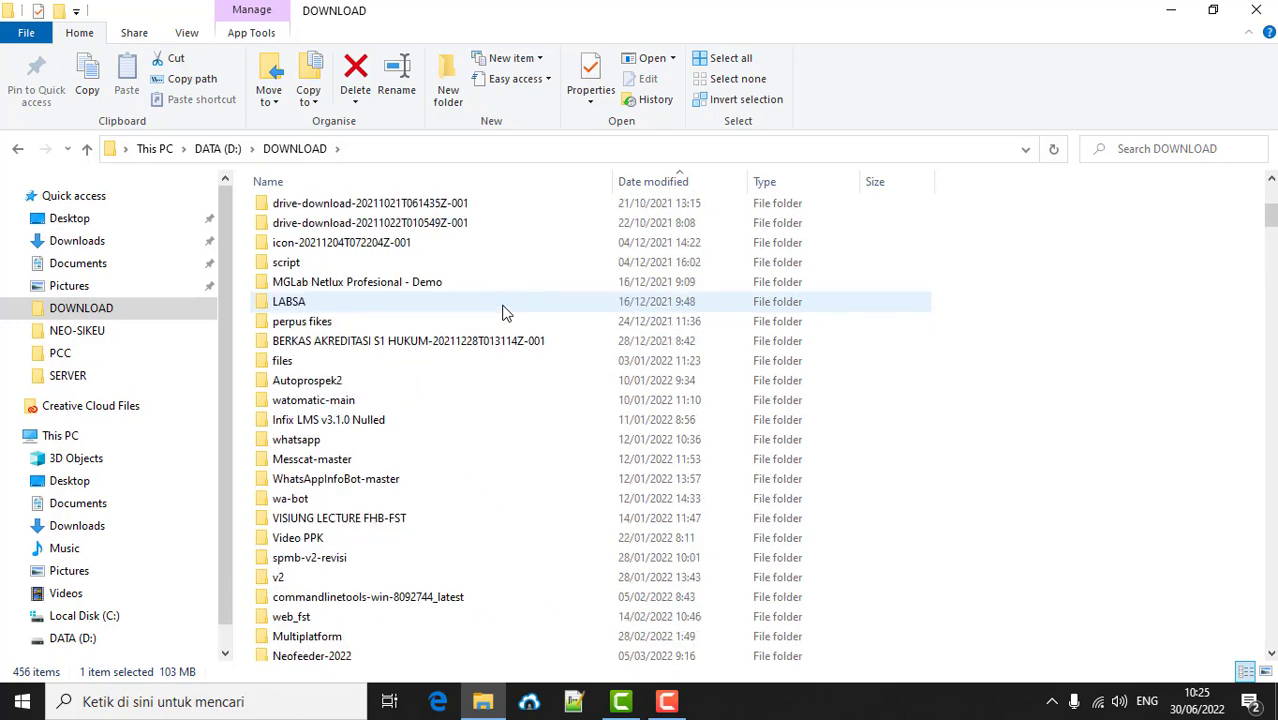
pyautogui.click(1170, 12)
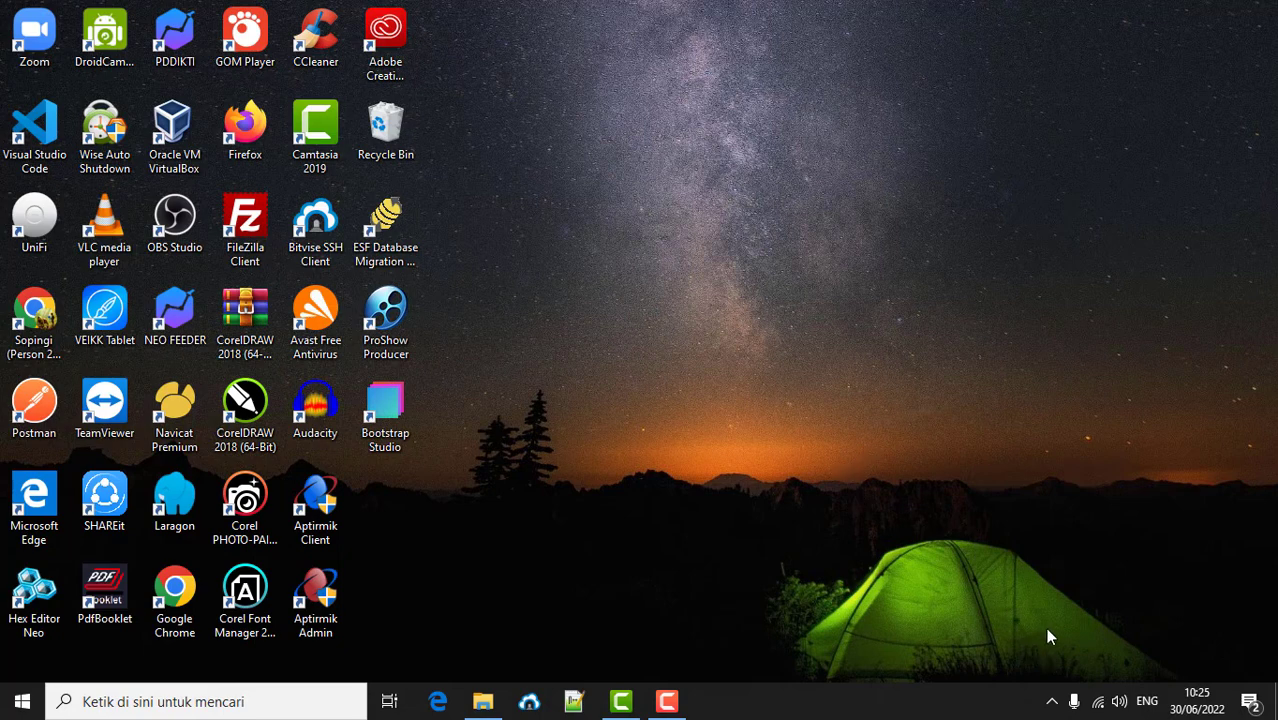
# - Pause the screen recording from the hidden taskbar icons
pyautogui.click(1051, 702)
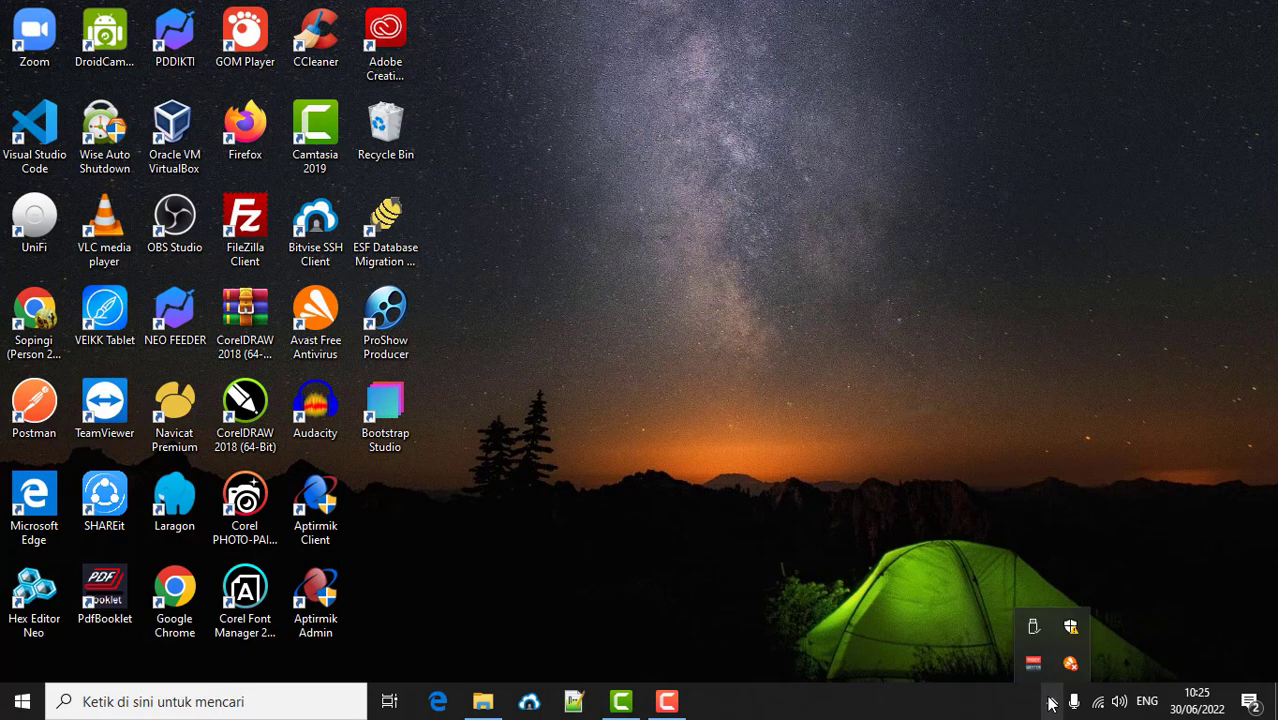
pyautogui.click(667, 702)
pyautogui.click(927, 340)
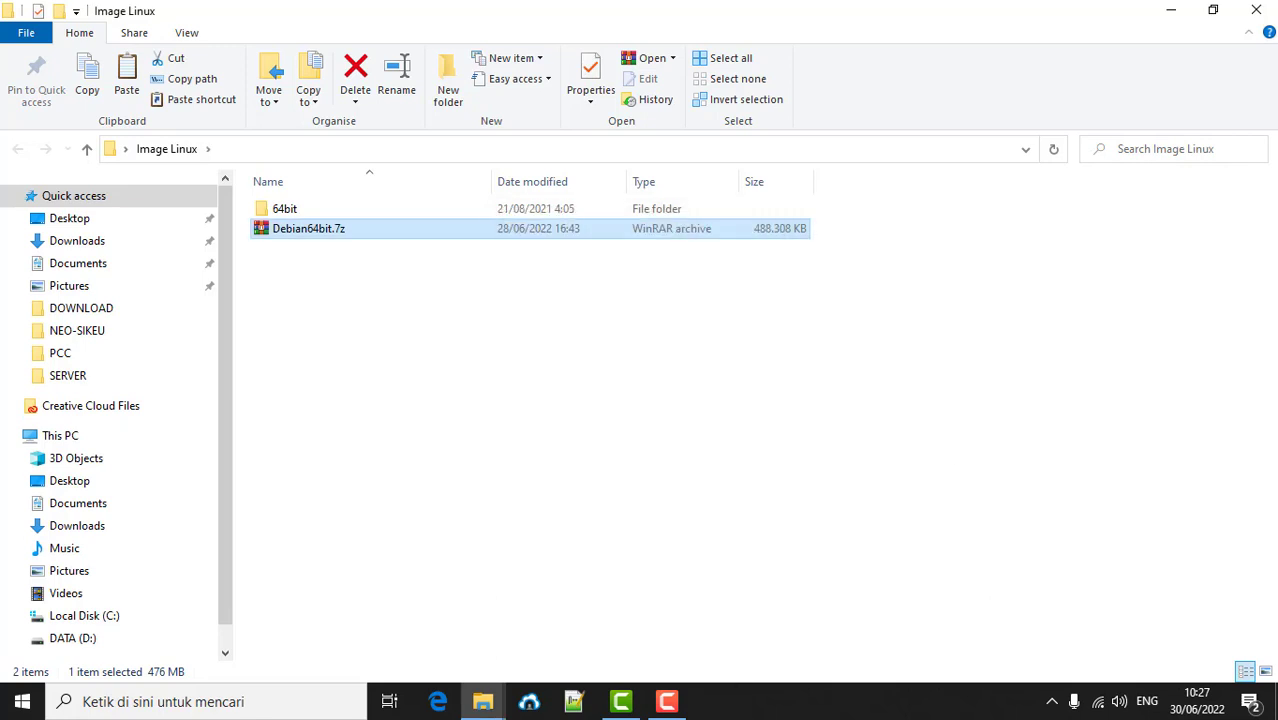
# - Open the extracted 64bit folder showing Debian 10 CLI (64bit).vdi, then minimize Explorer
pyautogui.click(307, 300)
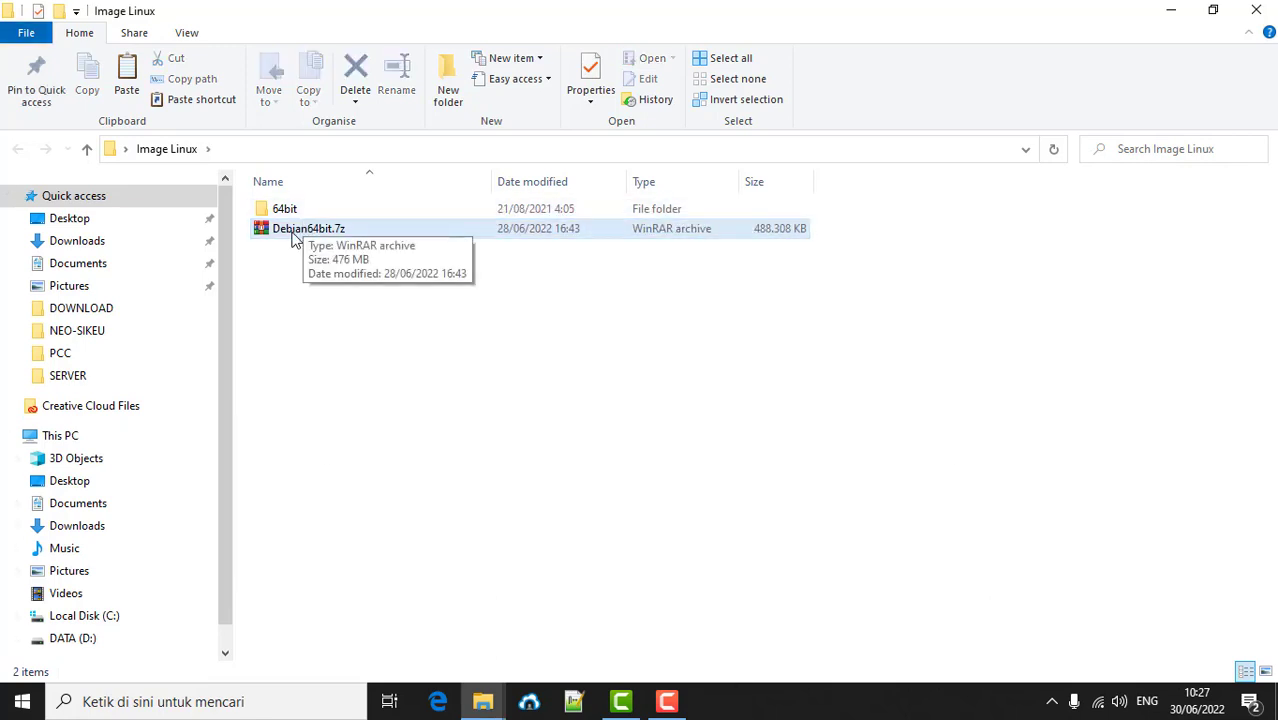
pyautogui.doubleClick(284, 210)
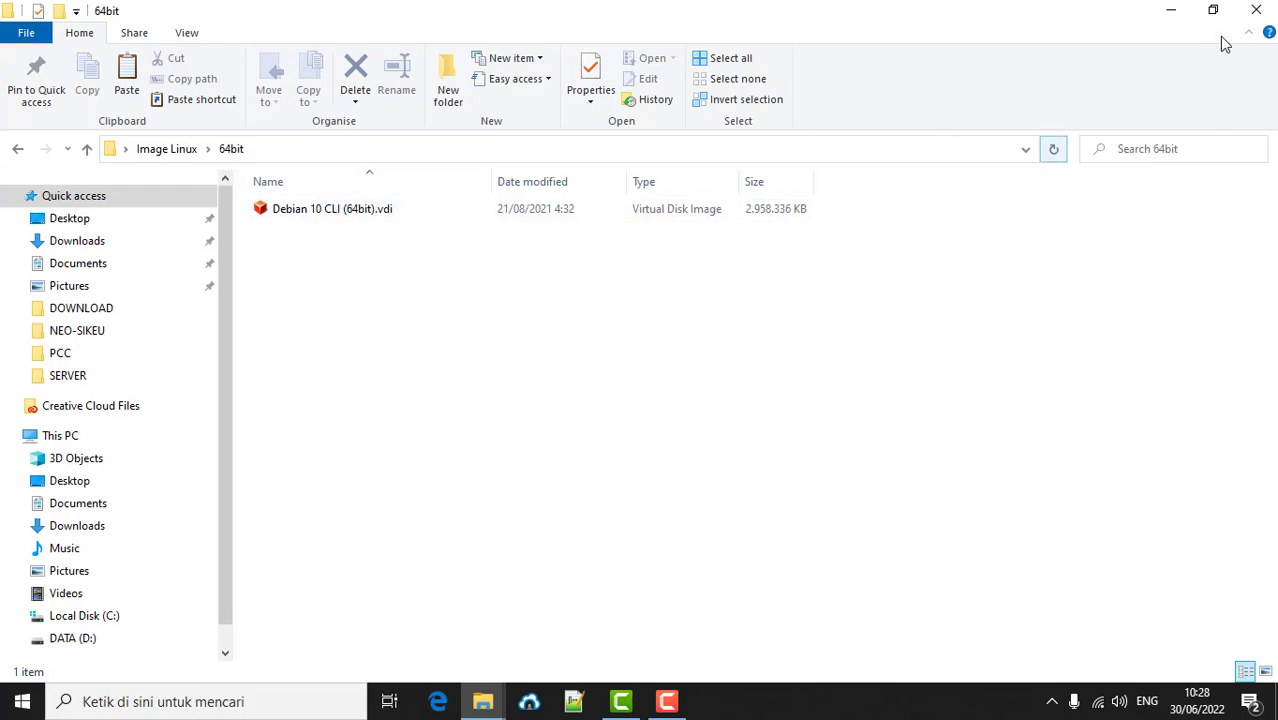
pyautogui.click(1168, 12)
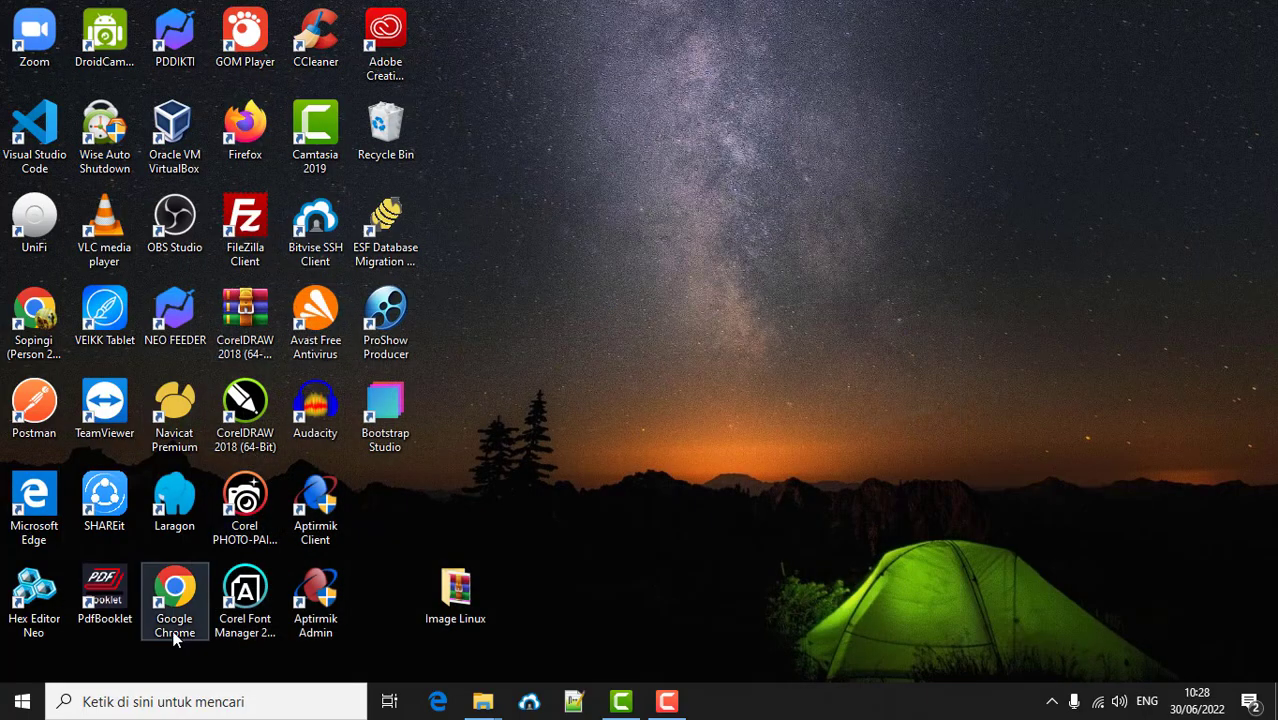
# - Launch Chrome and run a Google search for 'osboxes'
pyautogui.doubleClick(175, 630)
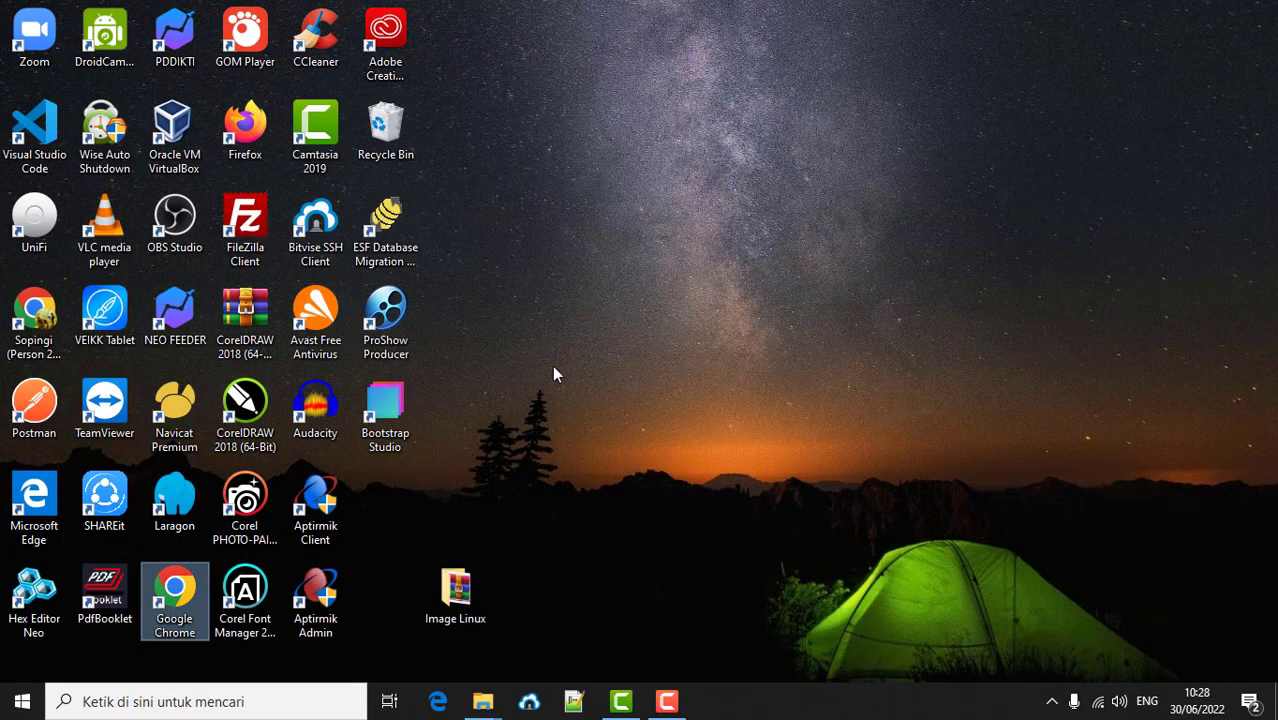
pyautogui.write('o')
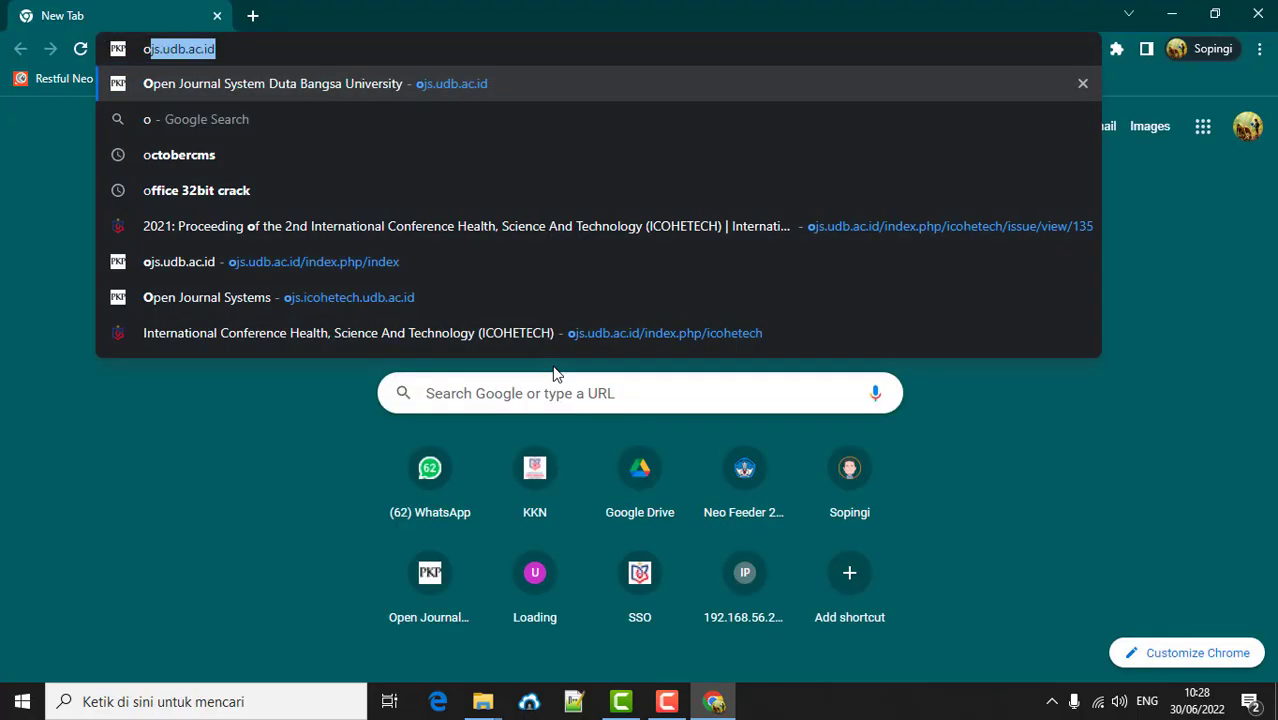
pyautogui.write('sbo')
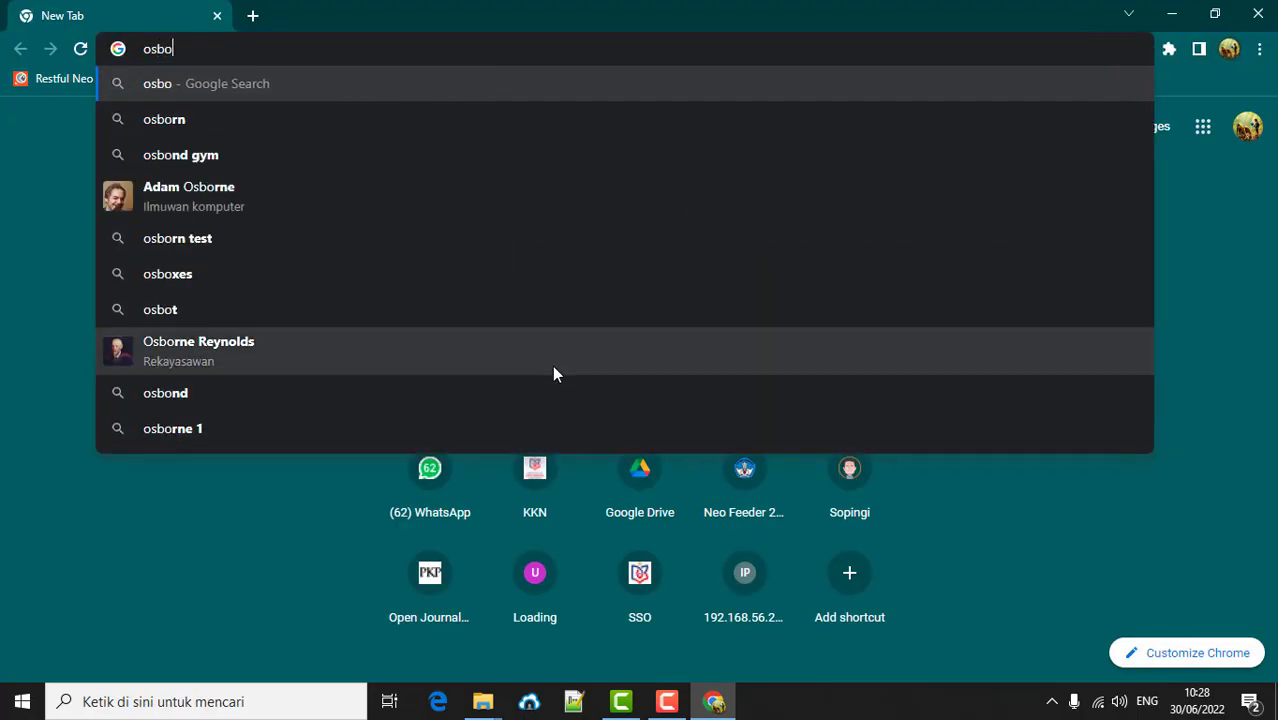
pyautogui.write('xes')
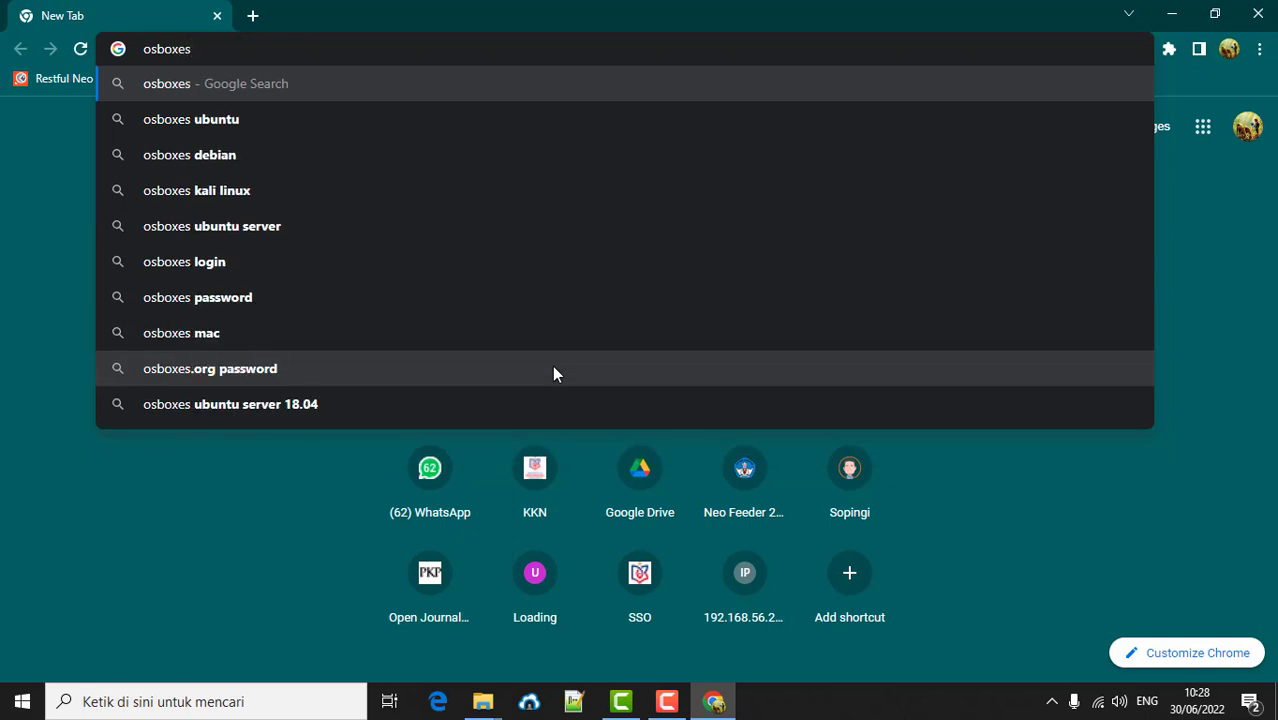
pyautogui.press('Return')
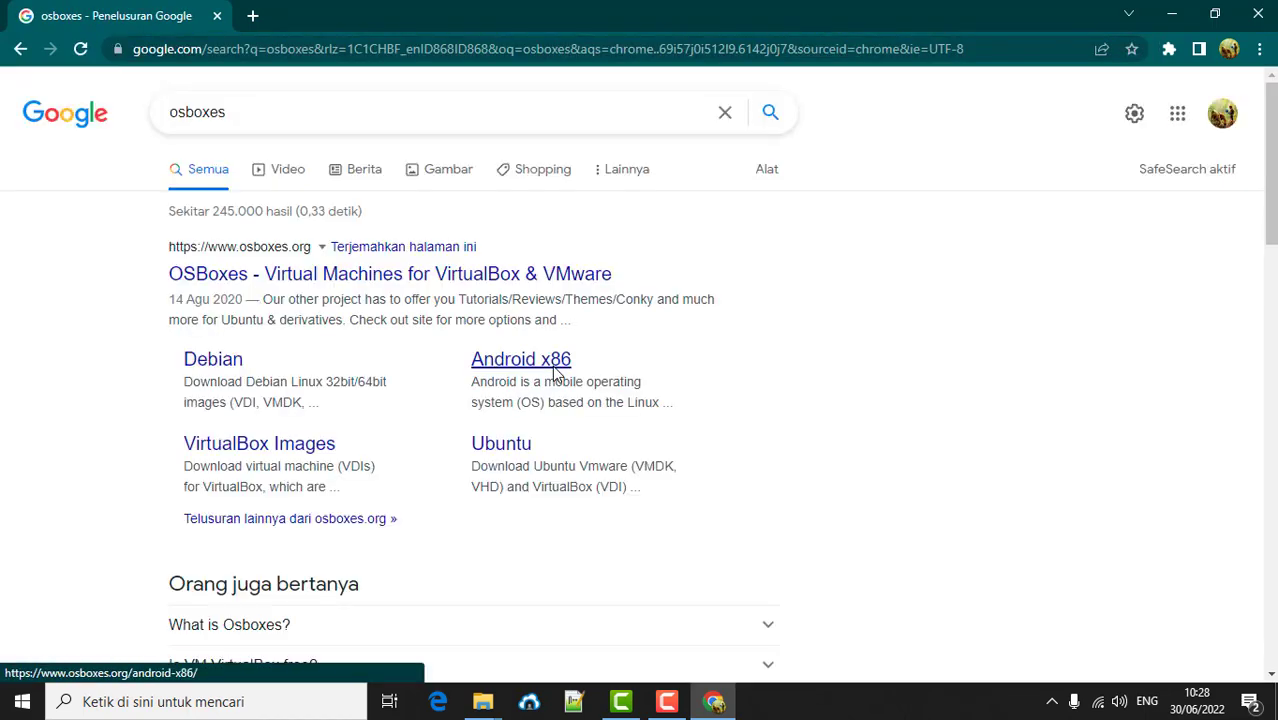
# - Open the osboxes.org Debian images page and dismiss the donation popup
pyautogui.click(212, 361)
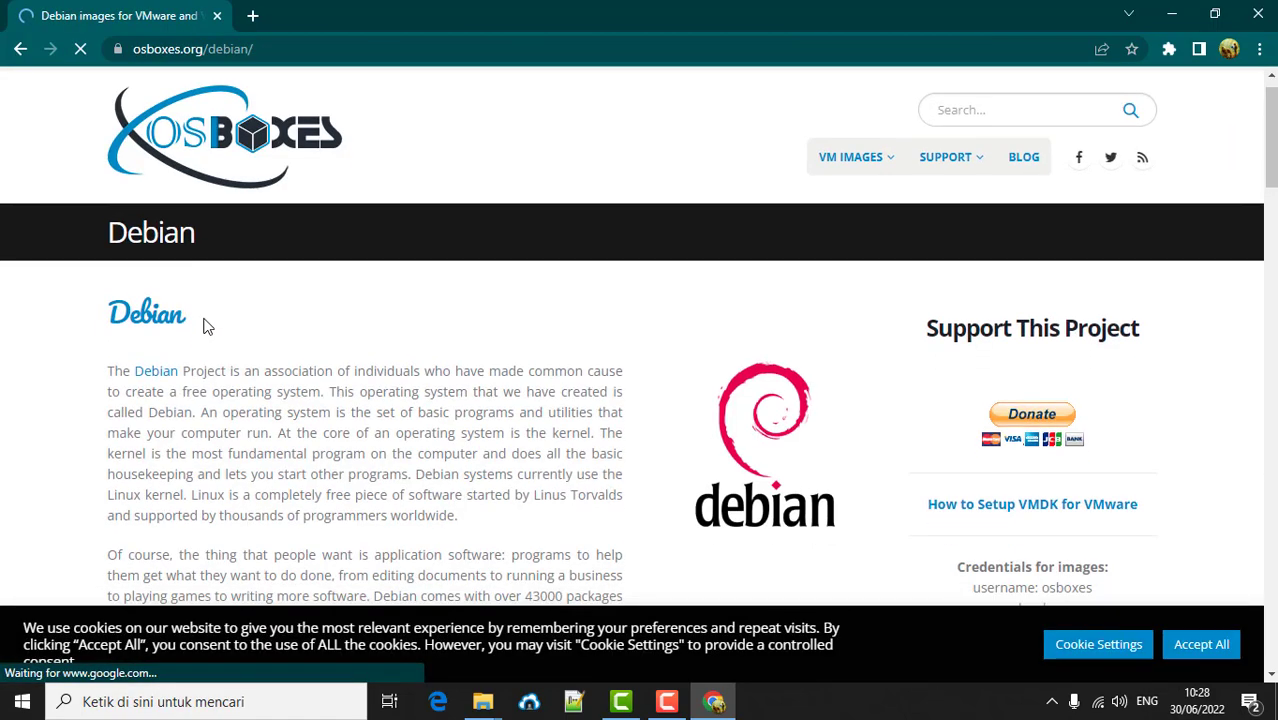
pyautogui.scroll(-10, 205, 325)
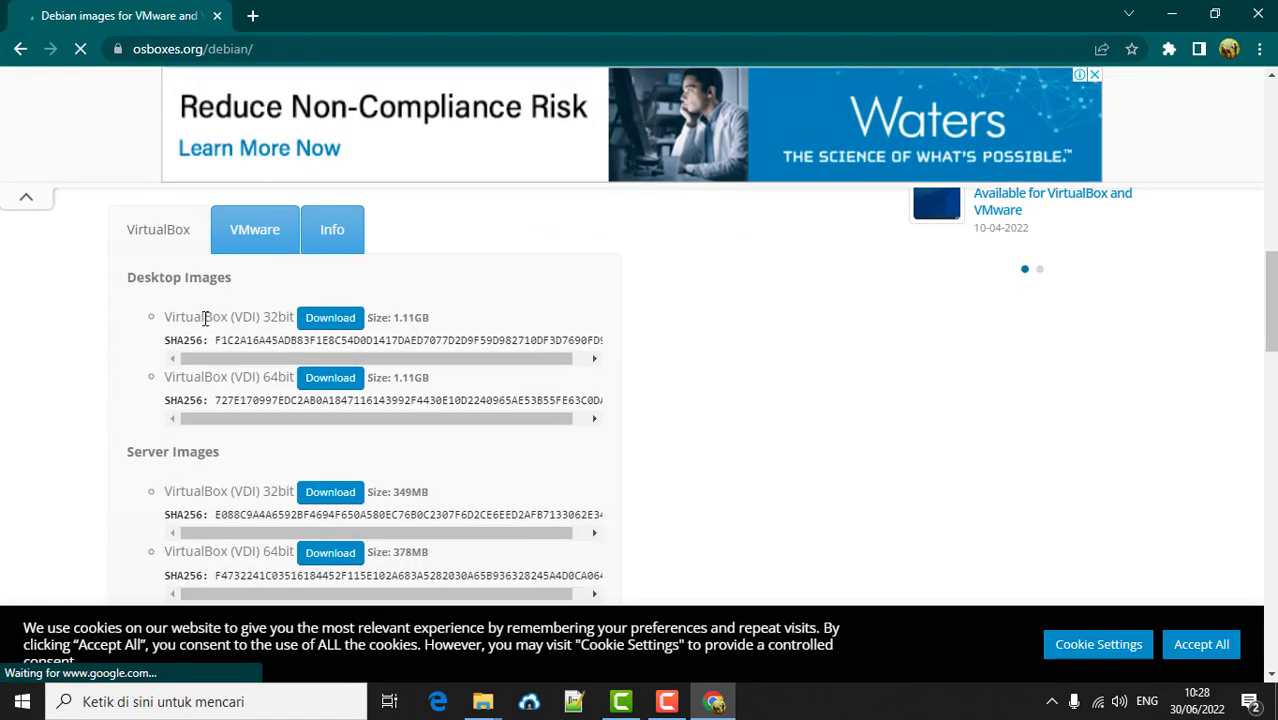
pyautogui.scroll(-6, 201, 334)
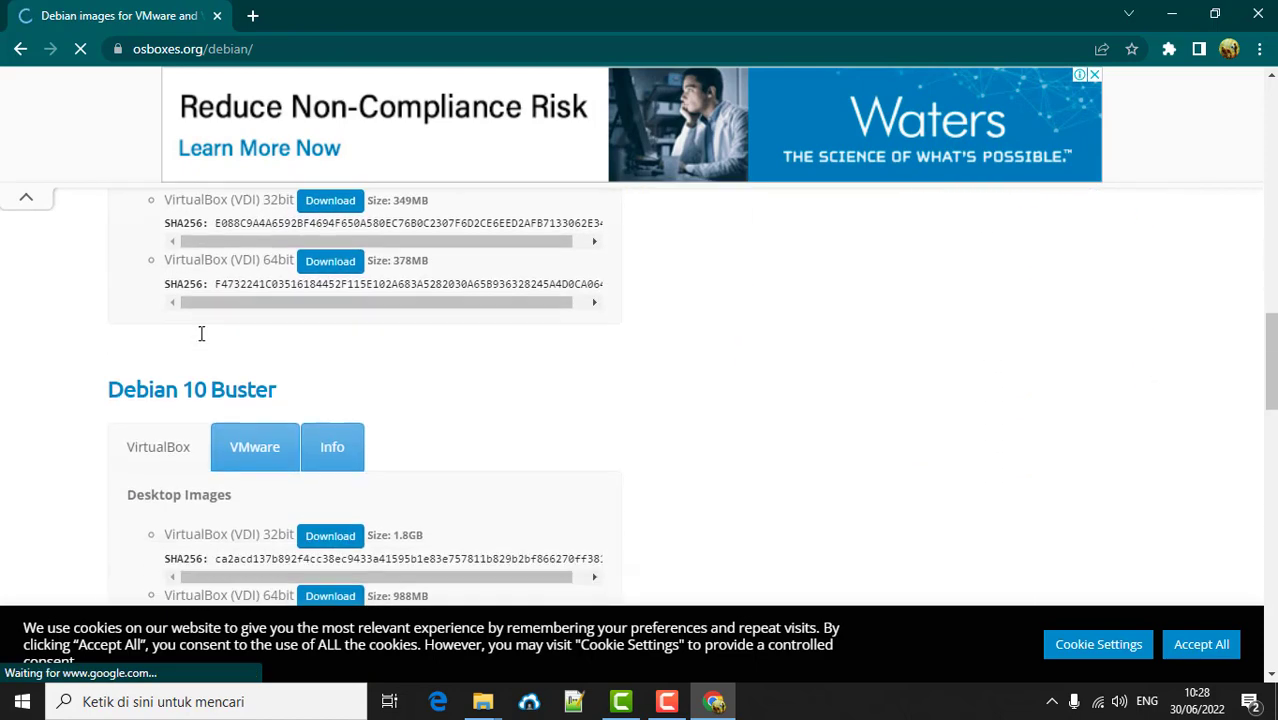
pyautogui.scroll(-2, 201, 334)
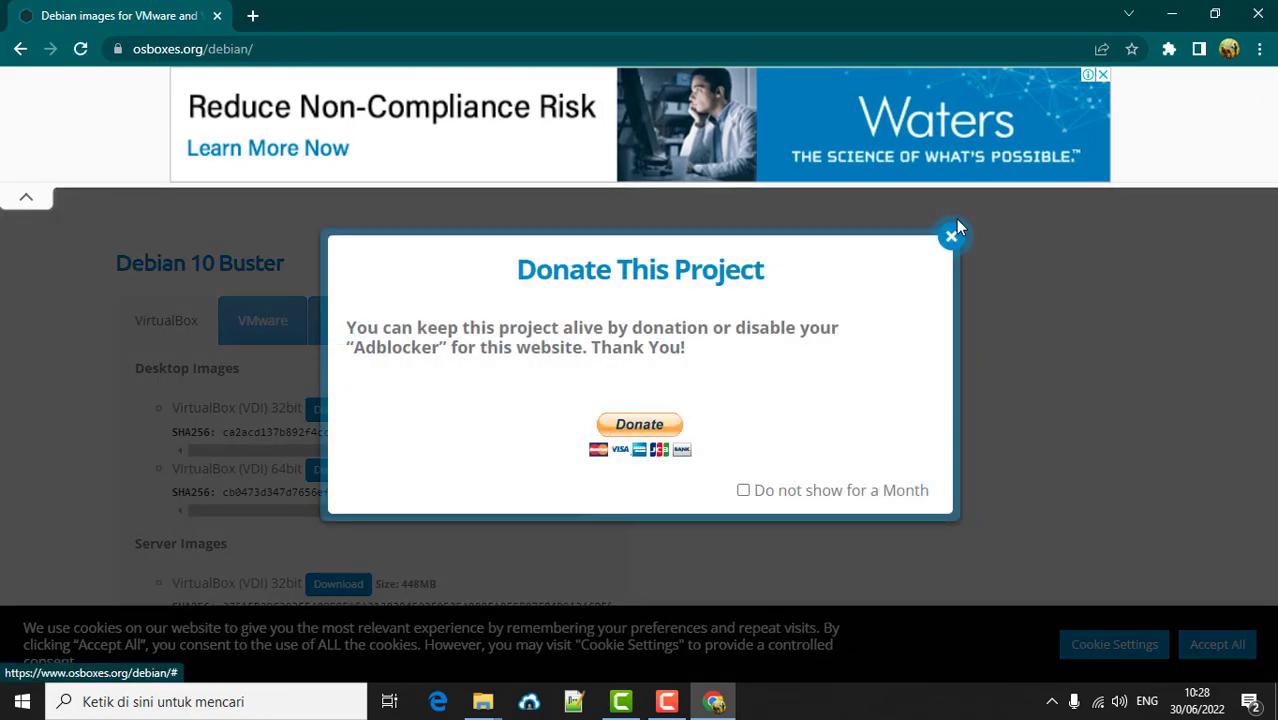
pyautogui.click(952, 234)
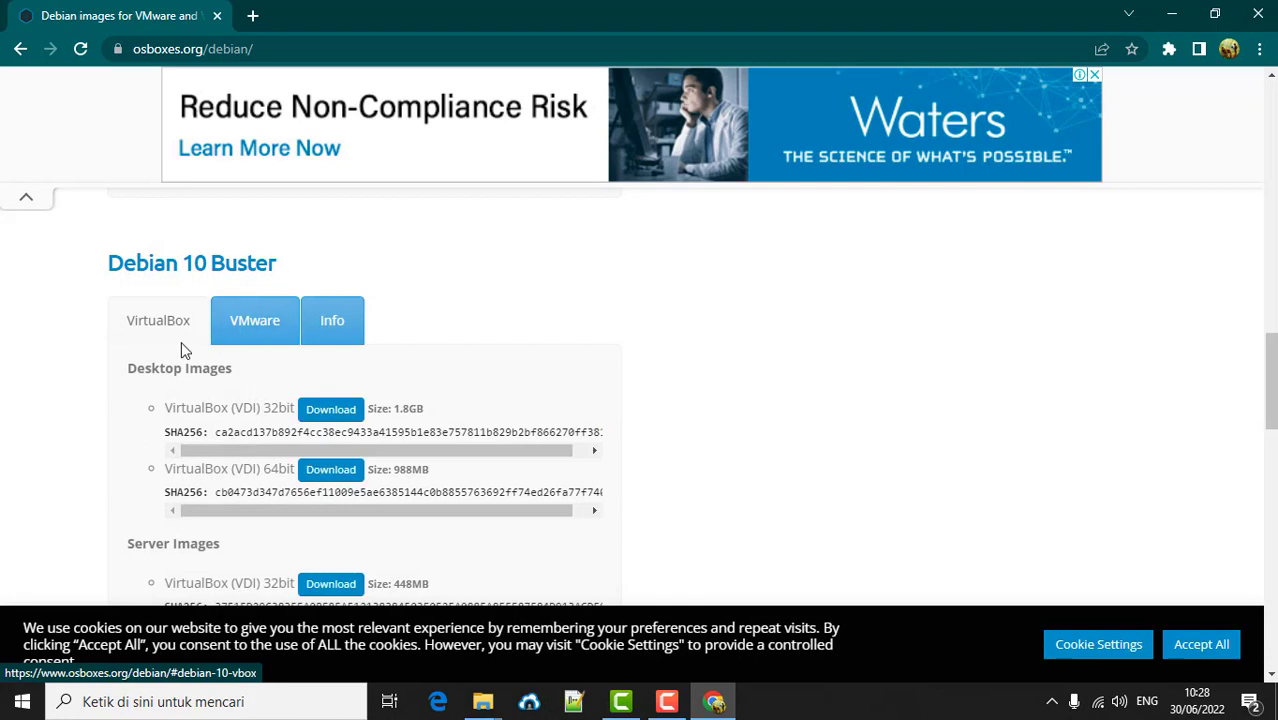
pyautogui.scroll(-1, 181, 341)
pyautogui.scroll(-1, 207, 480)
pyautogui.scroll(1, 218, 449)
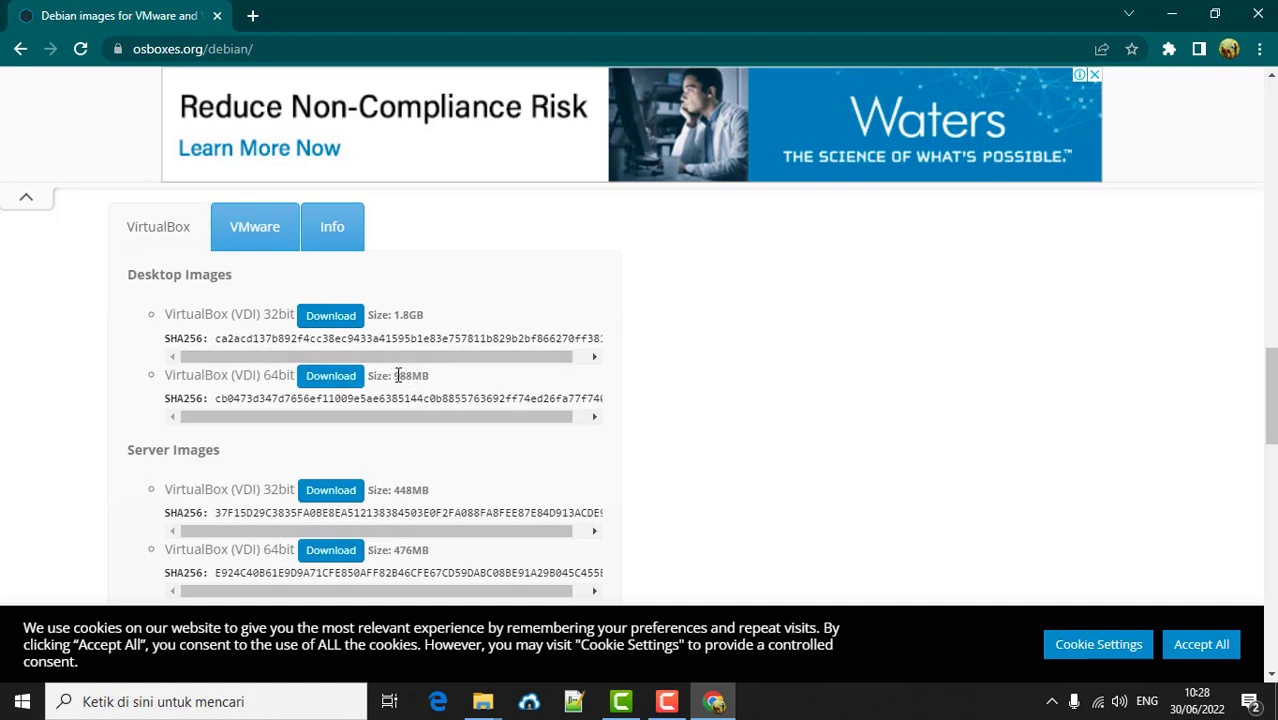
# - Scroll through the Debian 10 Buster download entry, highlighting its 988MB size
pyautogui.moveTo(395, 375); pyautogui.dragTo(432, 378)
pyautogui.scroll(-1, 434, 388)
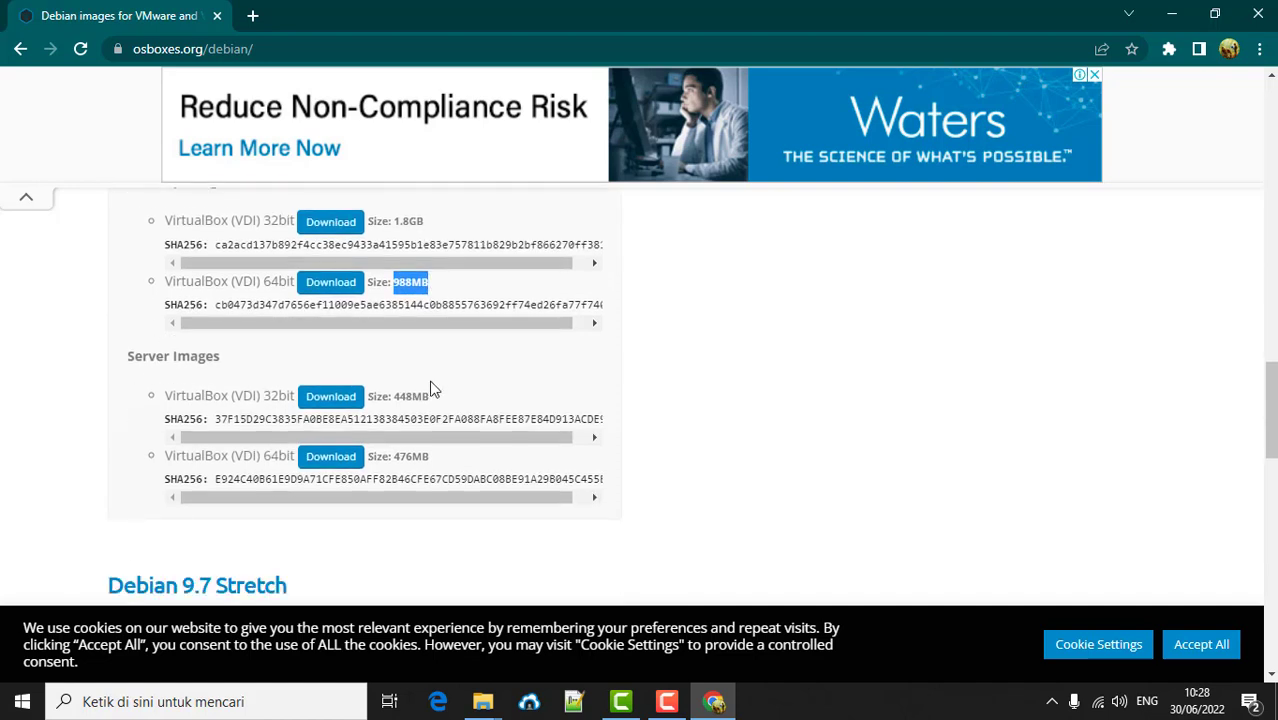
pyautogui.scroll(-1, 432, 388)
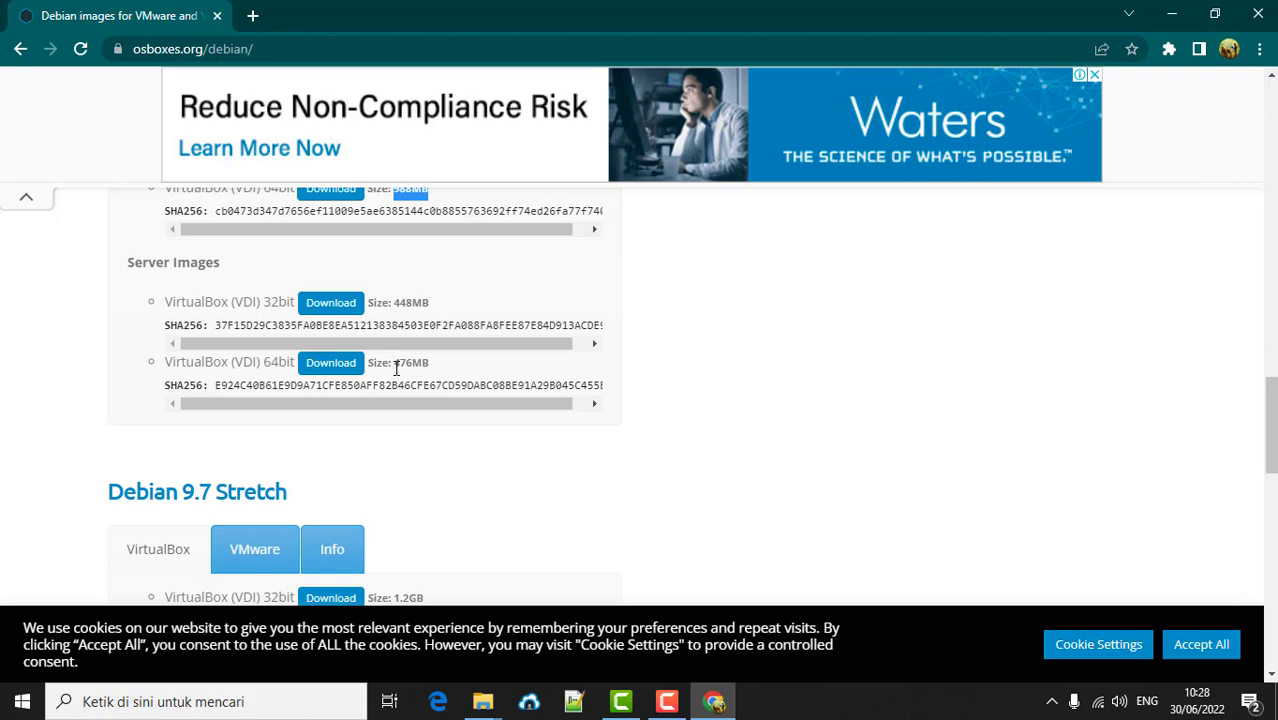
pyautogui.click(396, 369)
pyautogui.moveTo(396, 369); pyautogui.dragTo(430, 368)
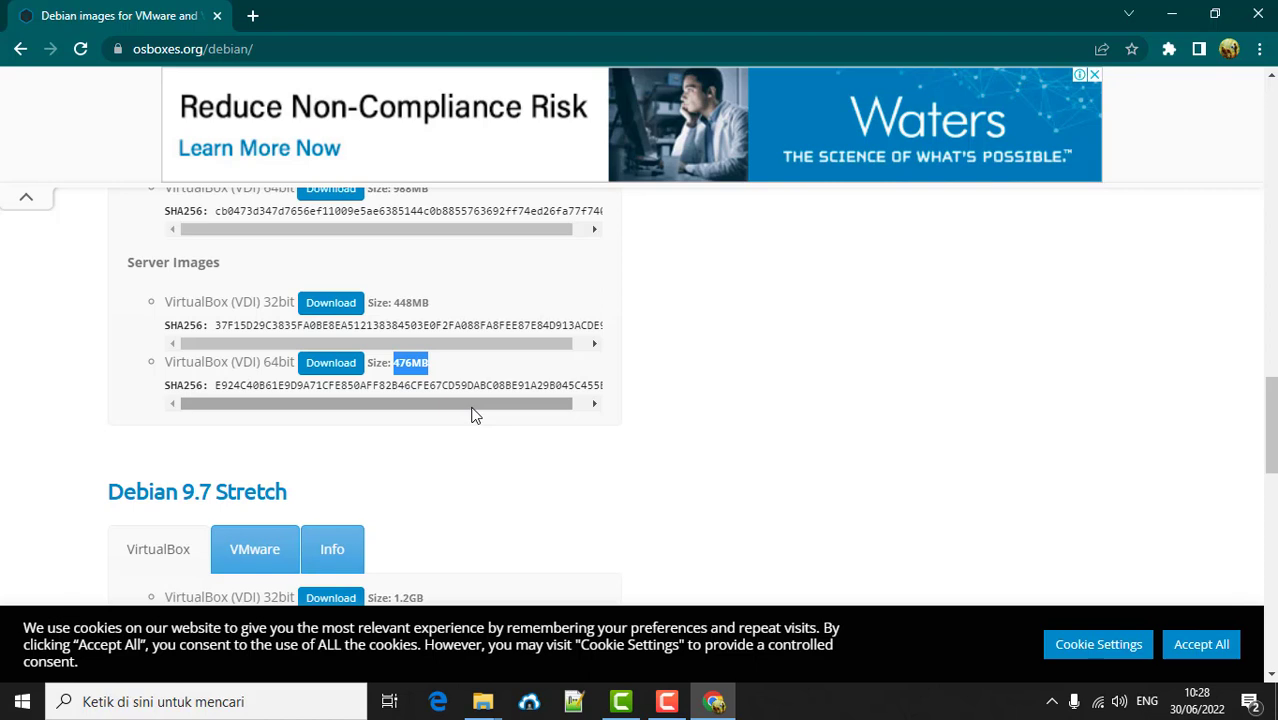
pyautogui.scroll(2, 475, 415)
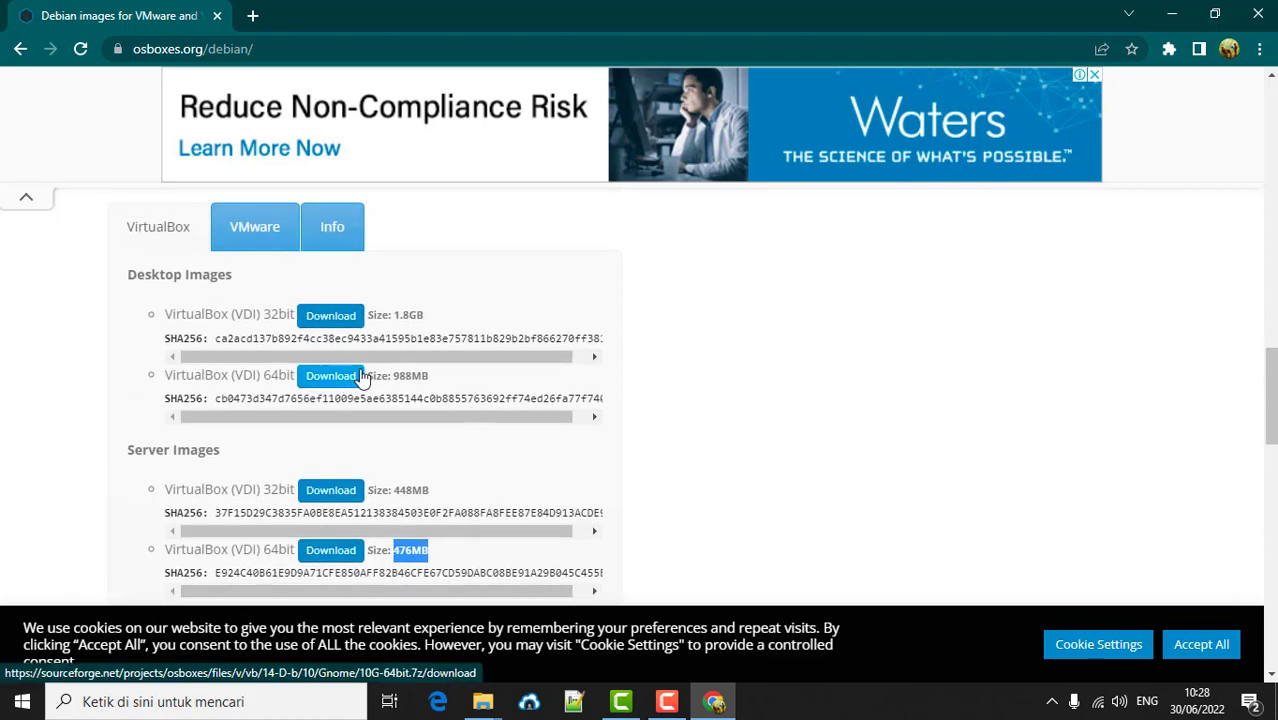
pyautogui.scroll(-10, 362, 378)
pyautogui.scroll(-5, 362, 378)
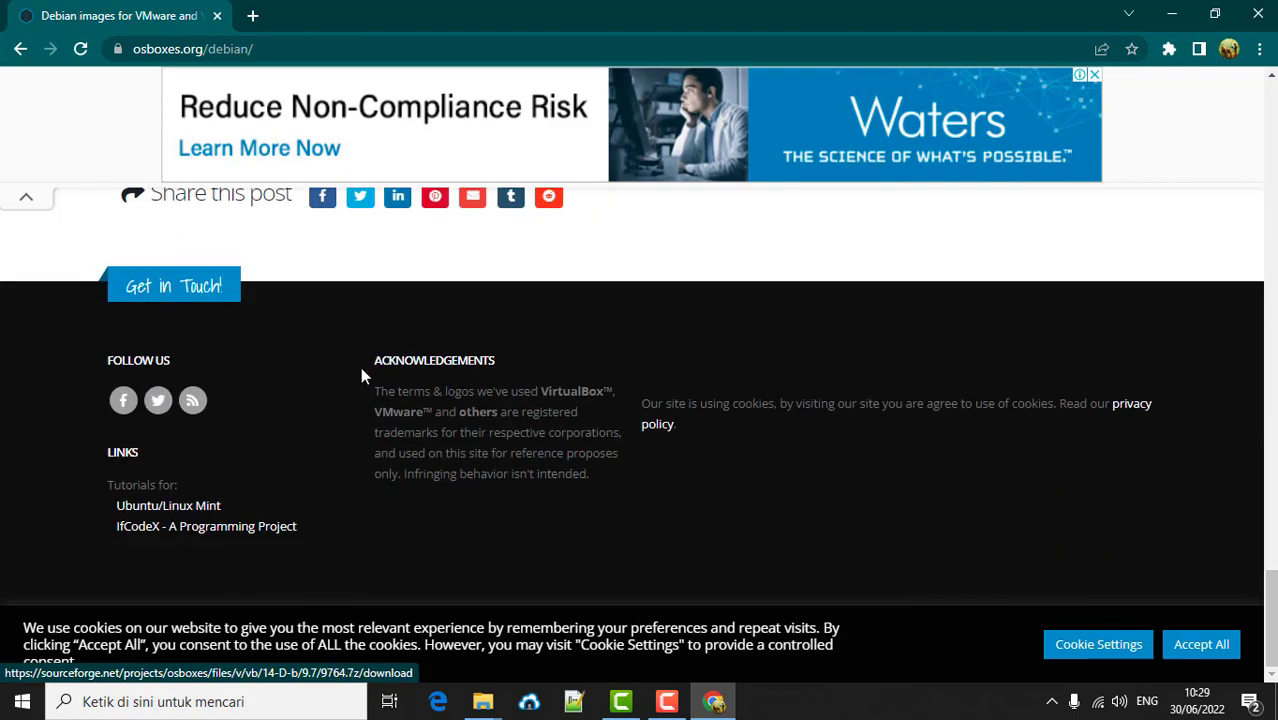
pyautogui.scroll(8, 362, 378)
pyautogui.scroll(5, 363, 376)
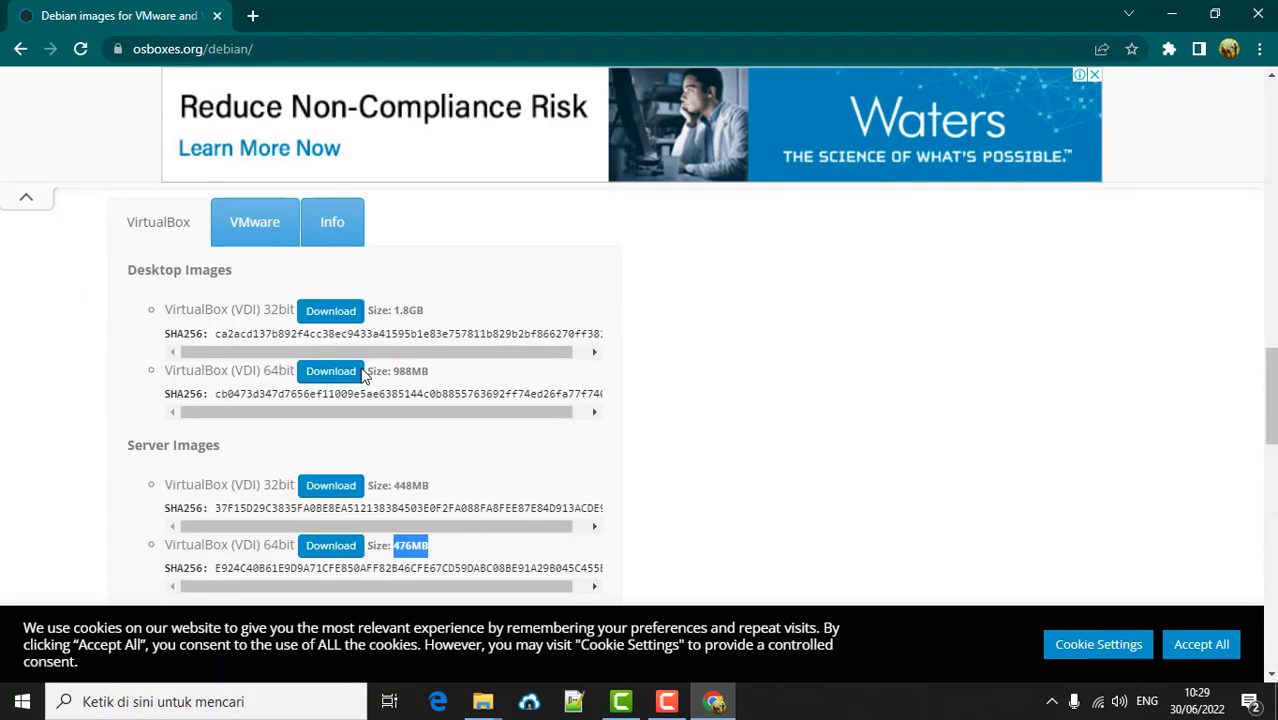
pyautogui.scroll(-4, 363, 376)
pyautogui.scroll(1, 362, 377)
pyautogui.scroll(5, 362, 374)
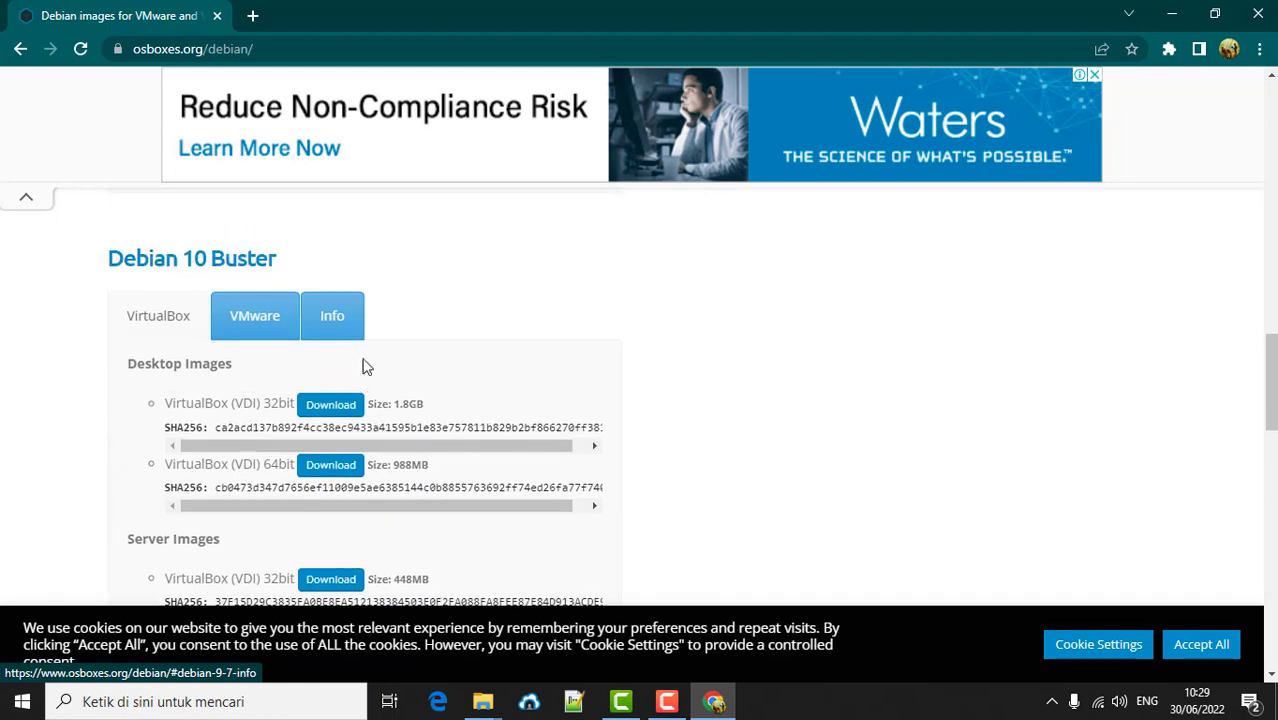
# - Read Debian 10 Buster's default login credentials in its Info tab, then minimize Chrome
pyautogui.click(350, 322)
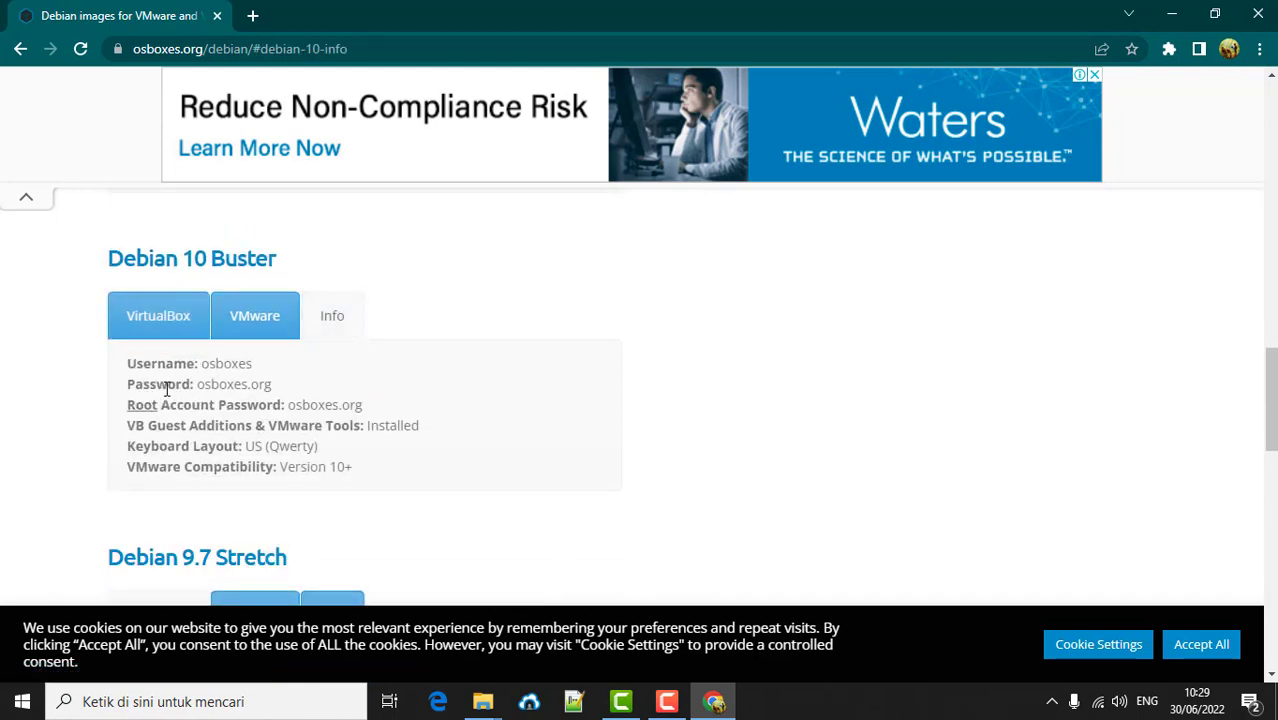
pyautogui.doubleClick(218, 366)
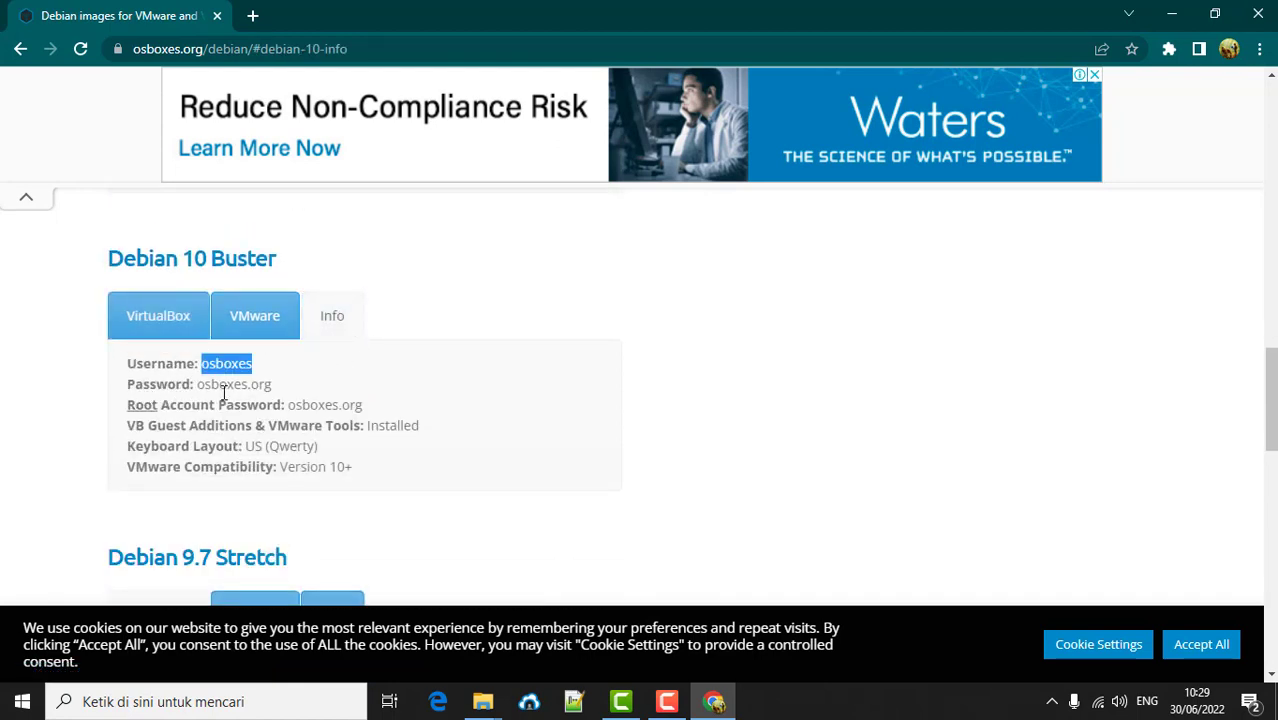
pyautogui.click(312, 405)
pyautogui.moveTo(210, 384); pyautogui.dragTo(219, 384)
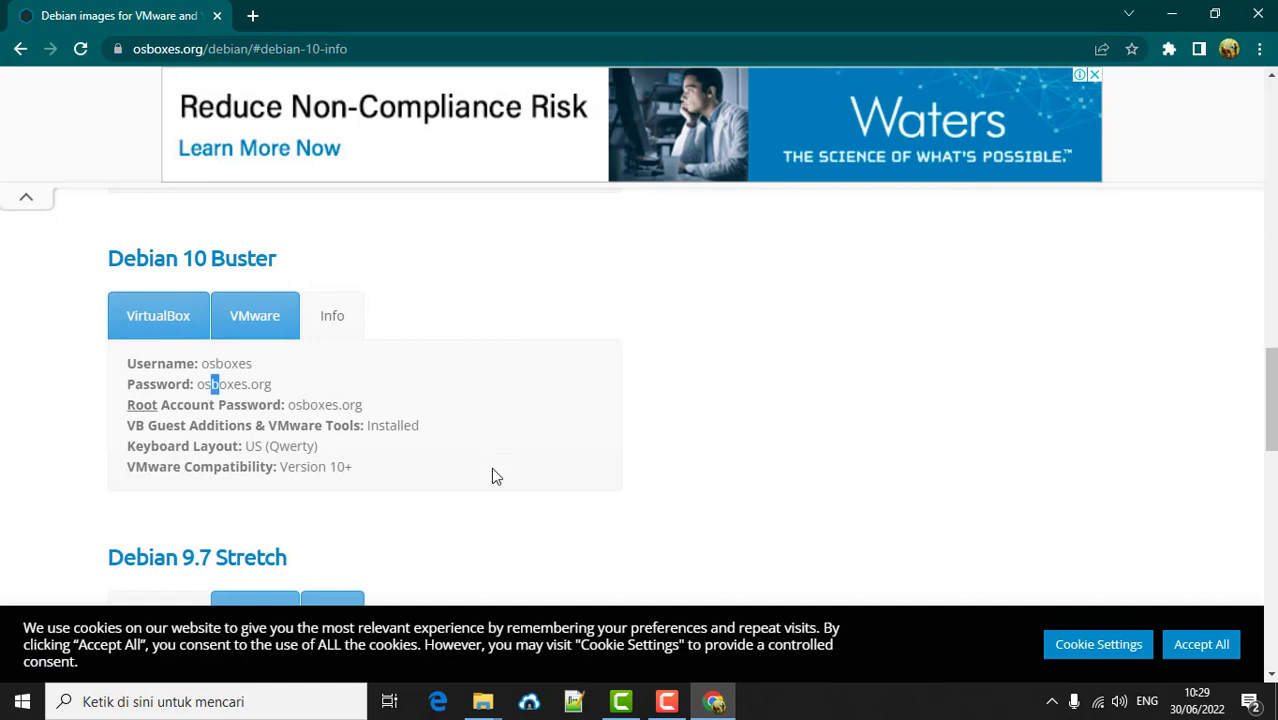
pyautogui.click(1170, 14)
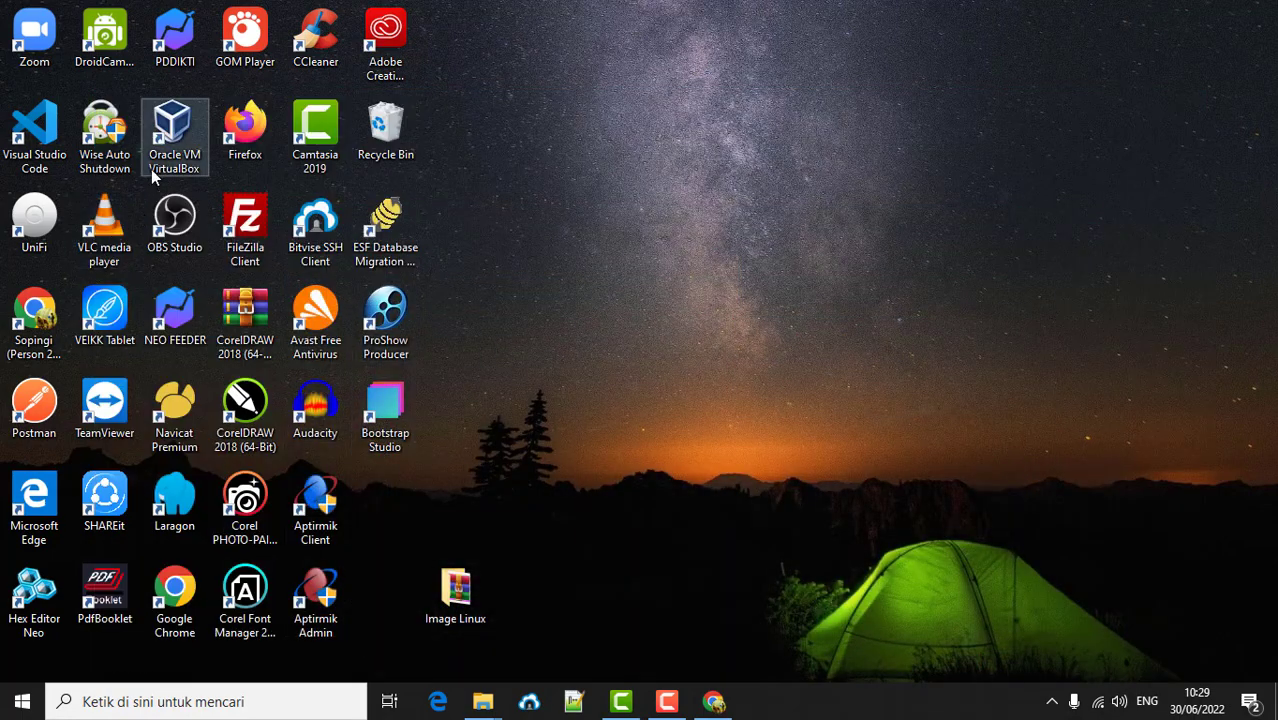
# - In VirtualBox, start a new machine named PCC, type Linux, version Debian (64-bit)
pyautogui.click(173, 120)
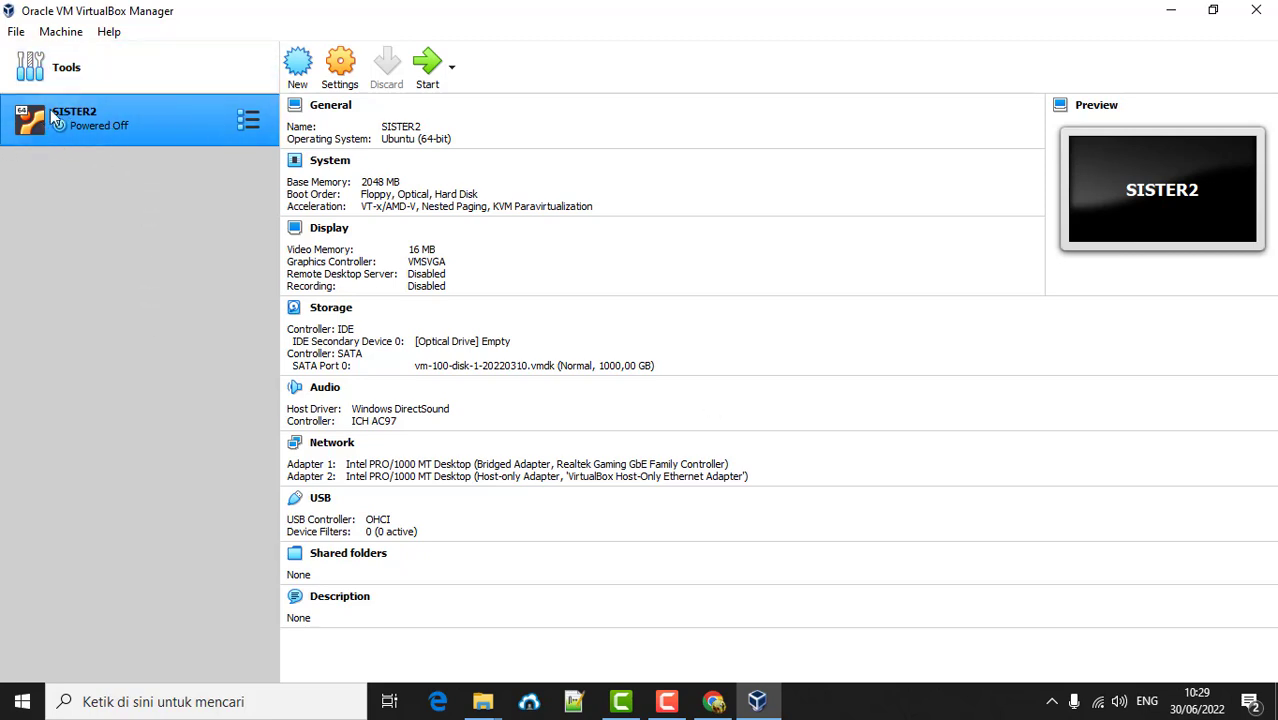
pyautogui.click(297, 63)
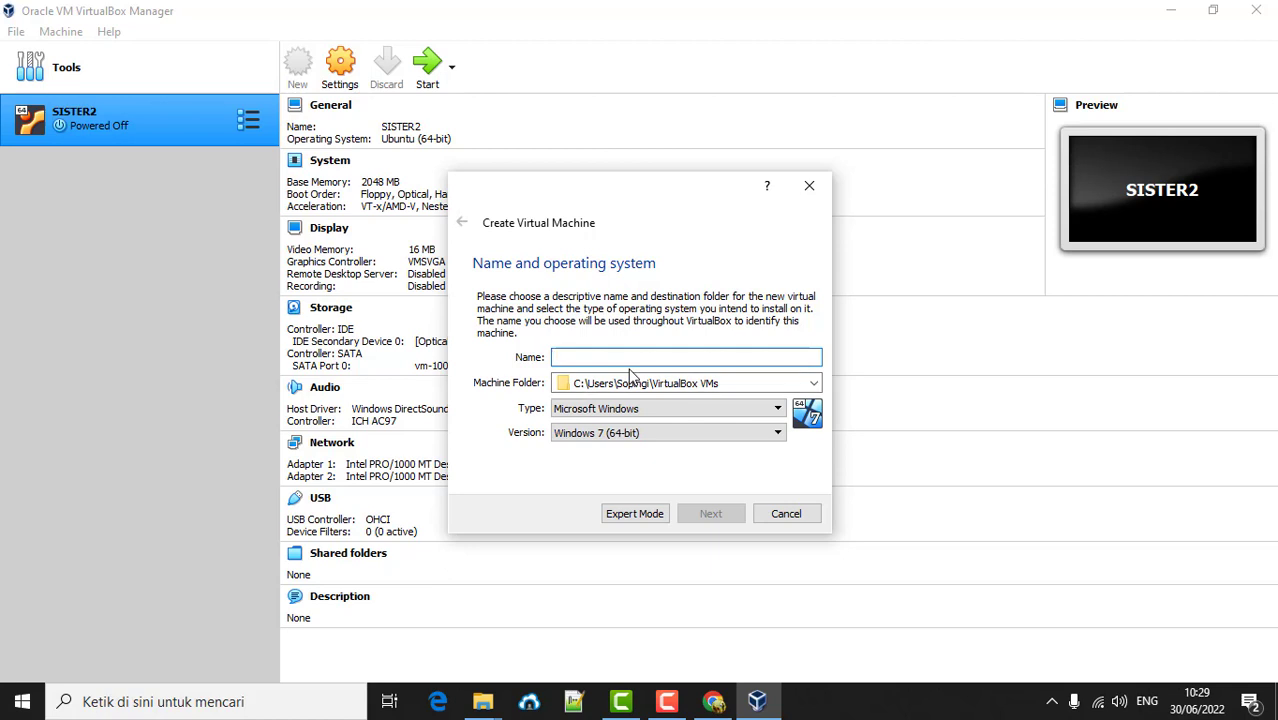
pyautogui.write('PCC')
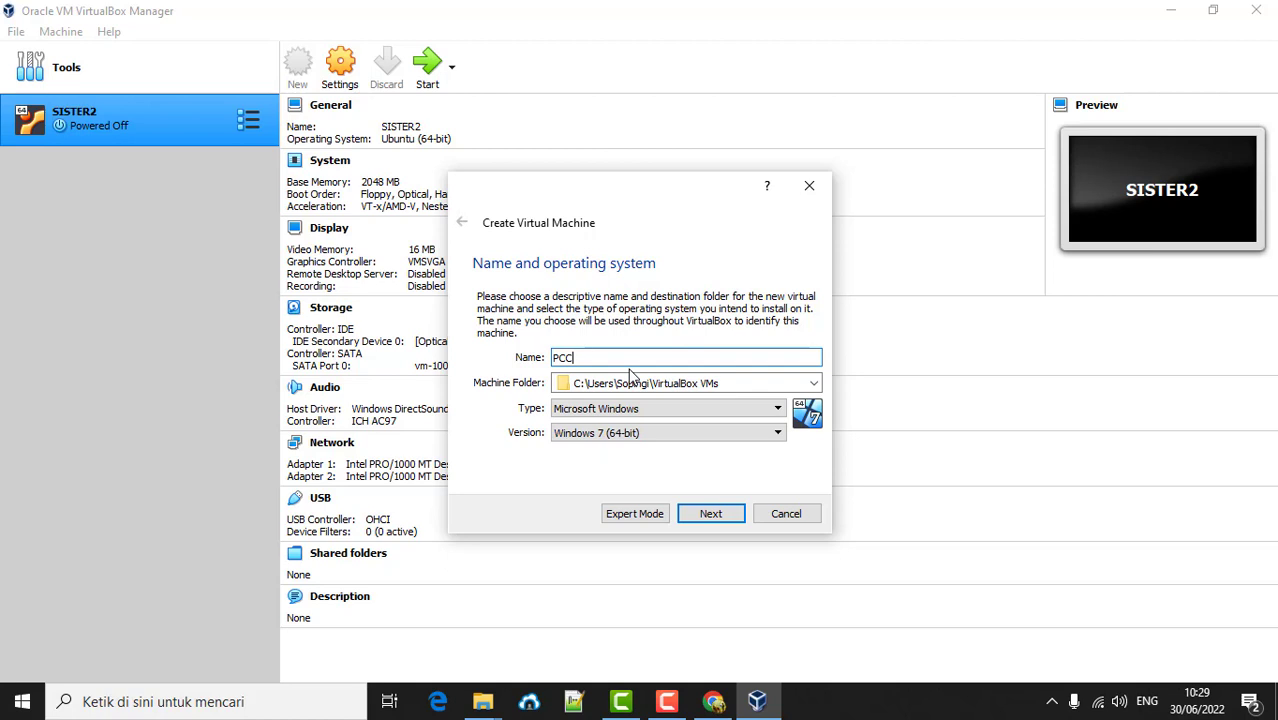
pyautogui.click(635, 405)
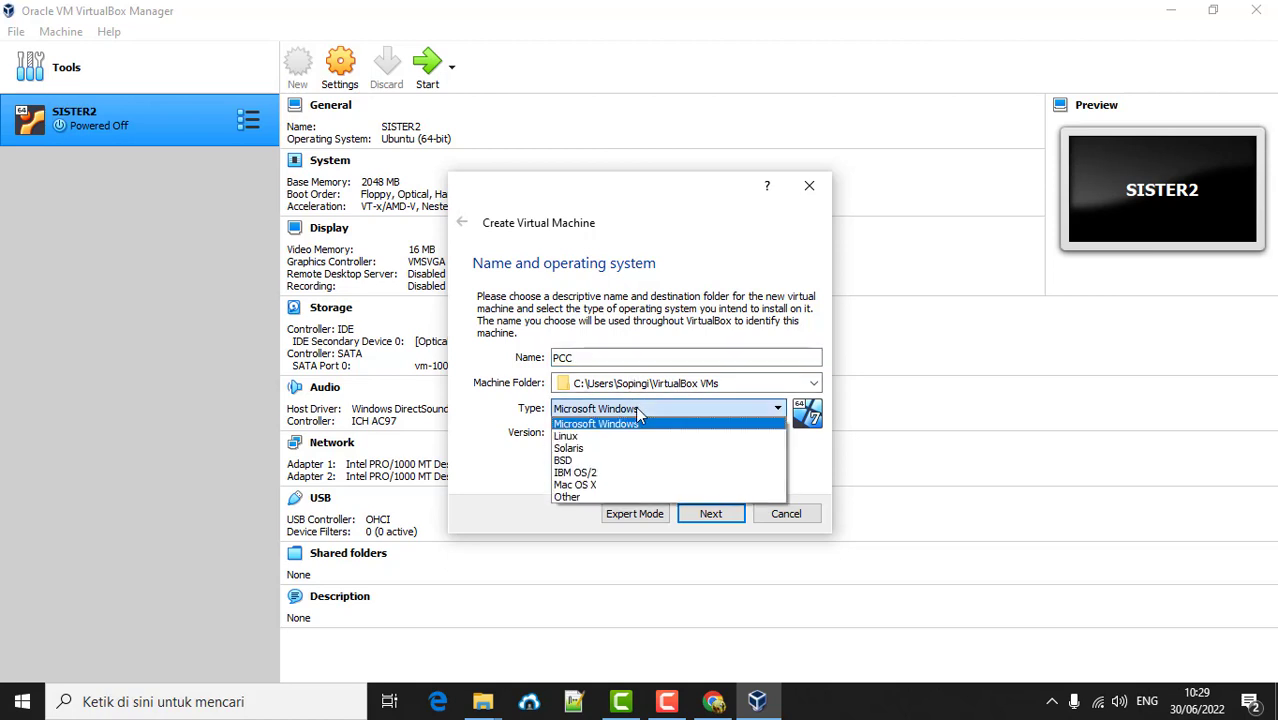
pyautogui.click(637, 437)
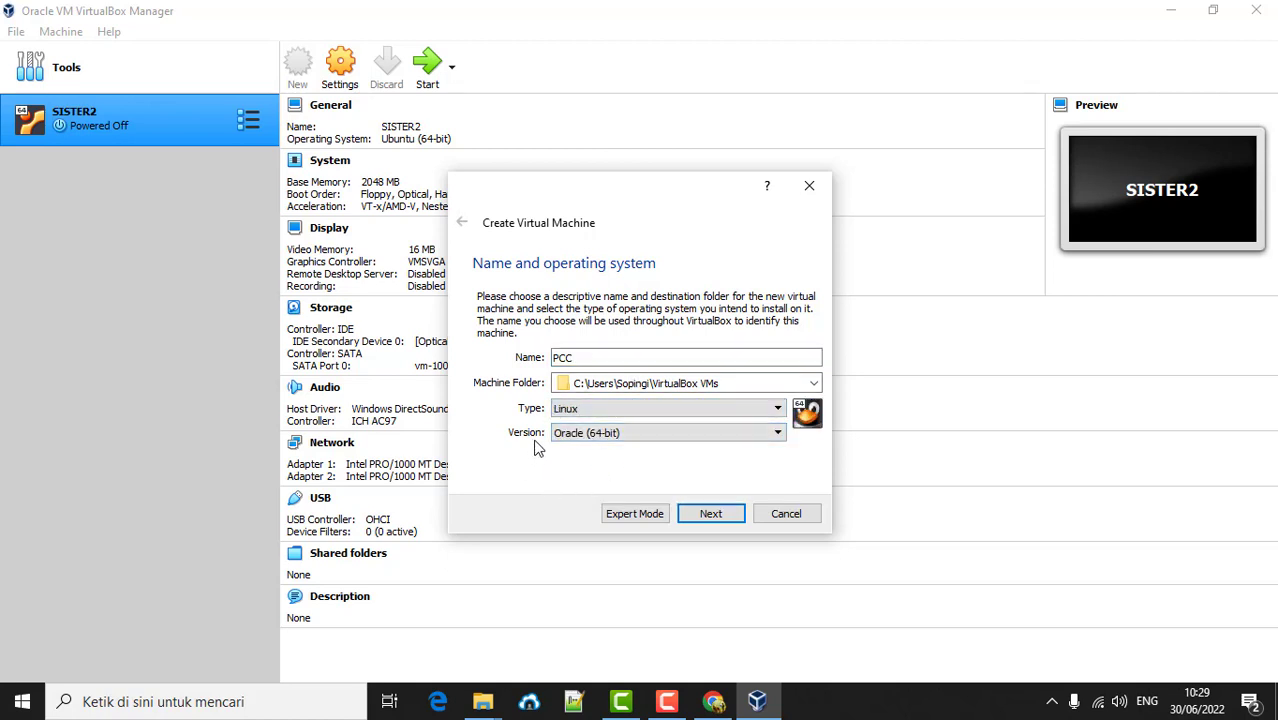
pyautogui.click(632, 436)
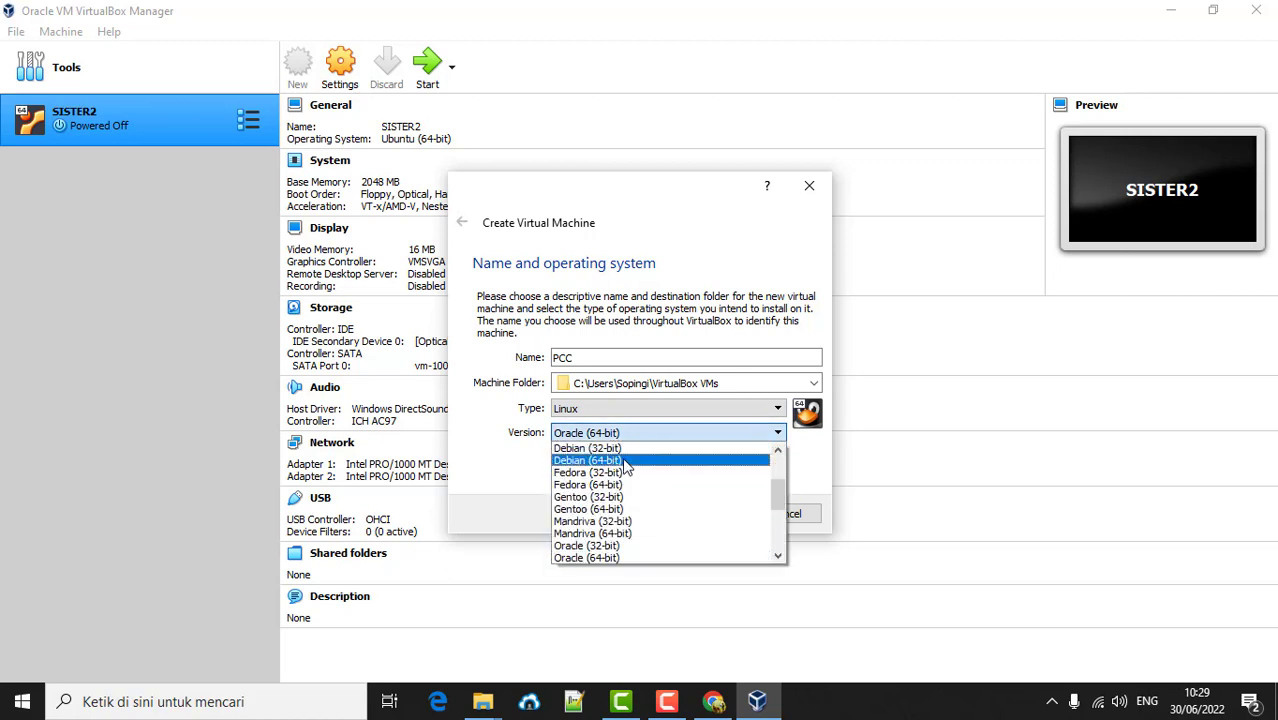
pyautogui.click(622, 460)
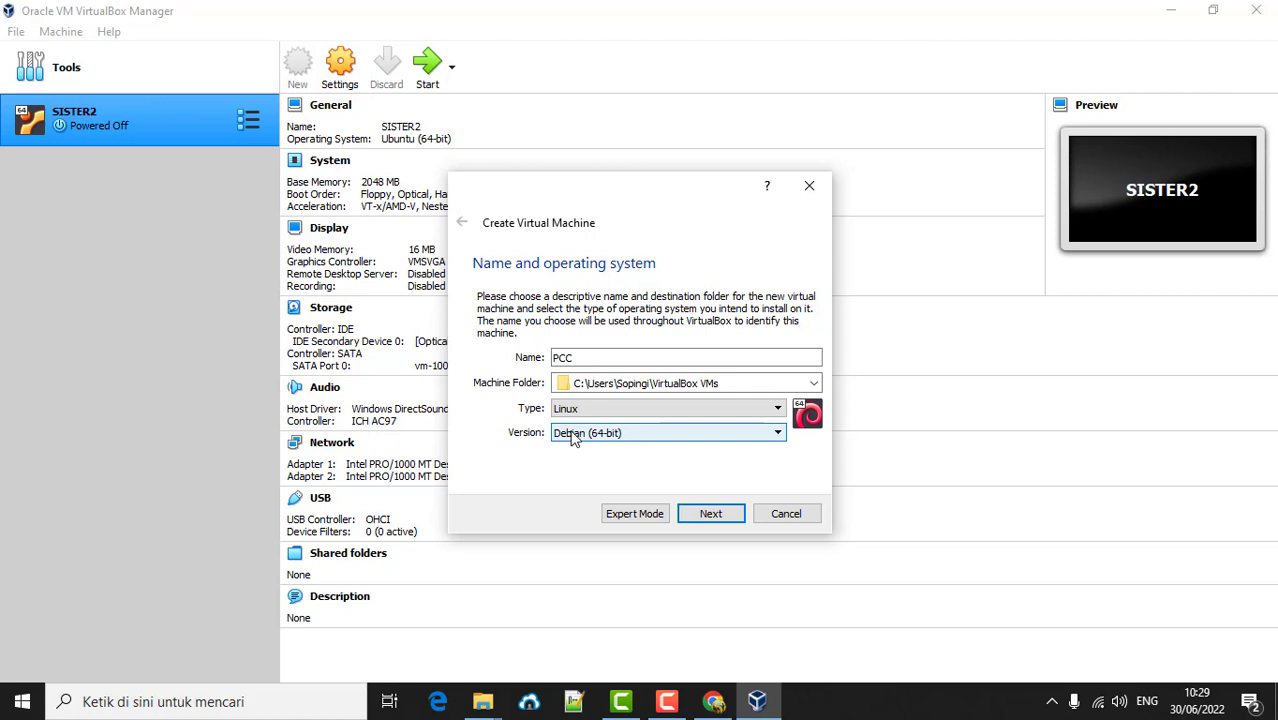
pyautogui.click(701, 514)
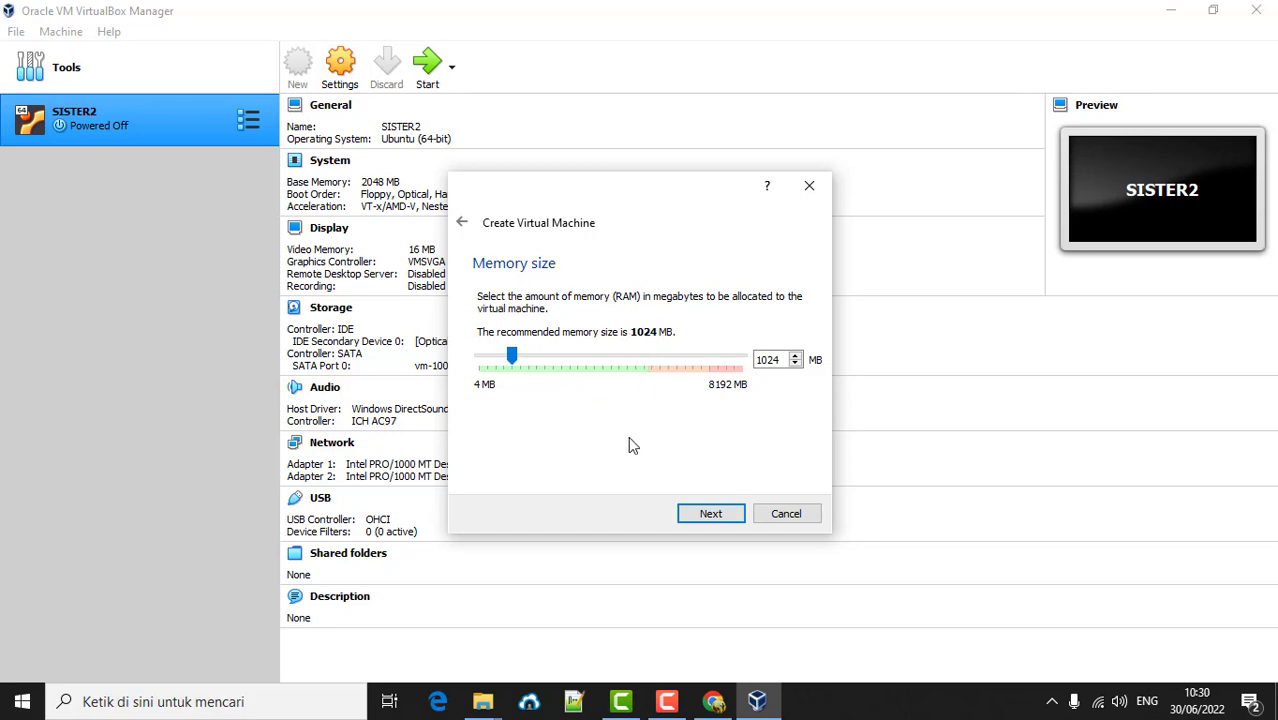
# - Keep 1024 MB memory and choose to add an existing virtual hard disk file
pyautogui.click(711, 514)
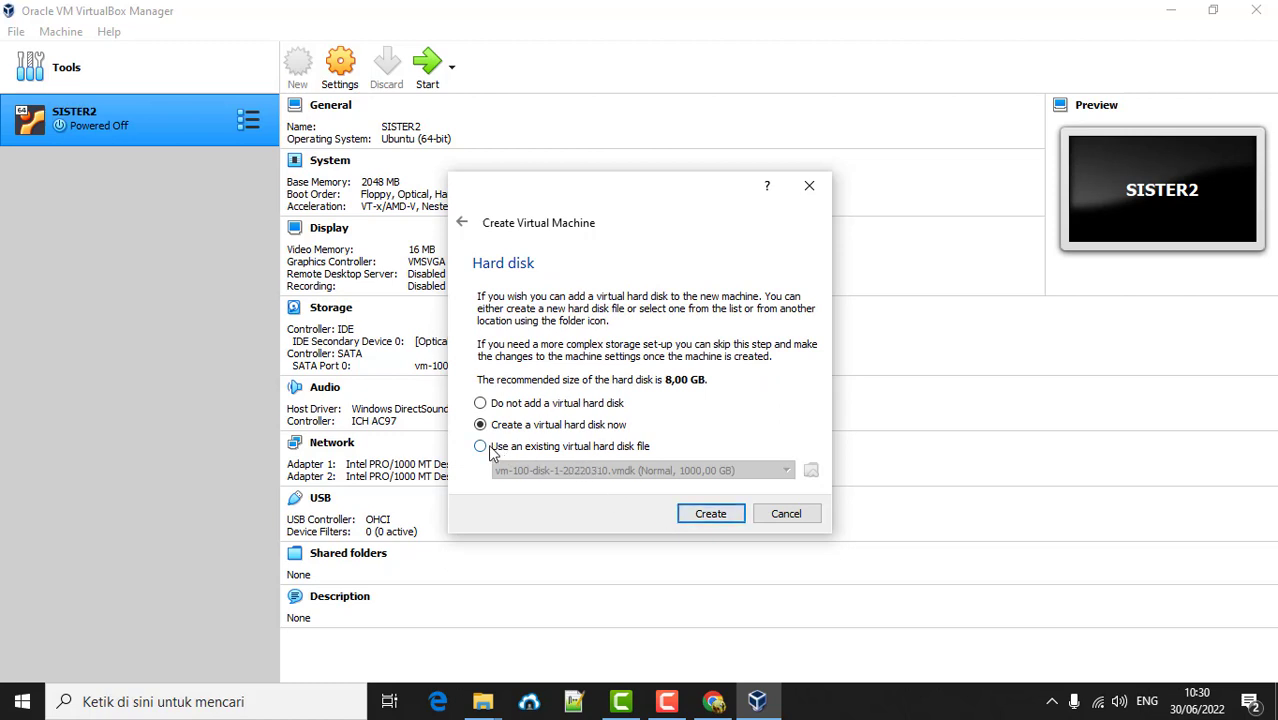
pyautogui.click(481, 447)
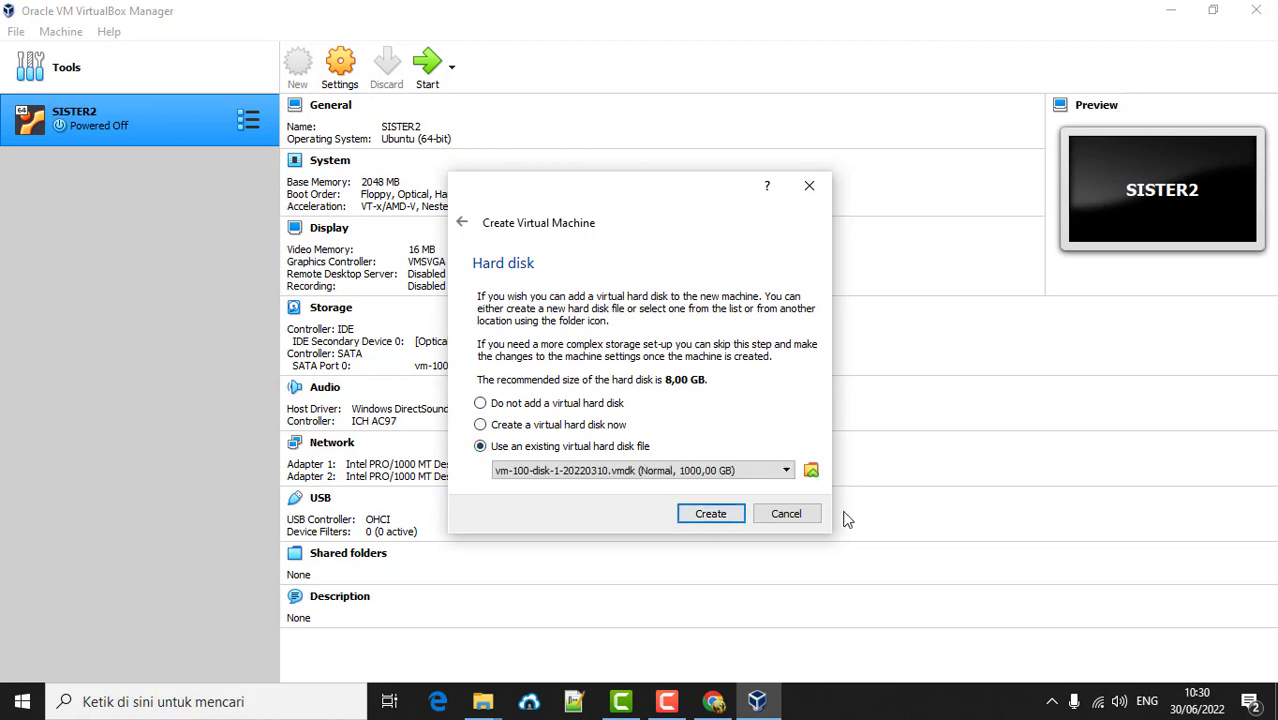
pyautogui.click(811, 471)
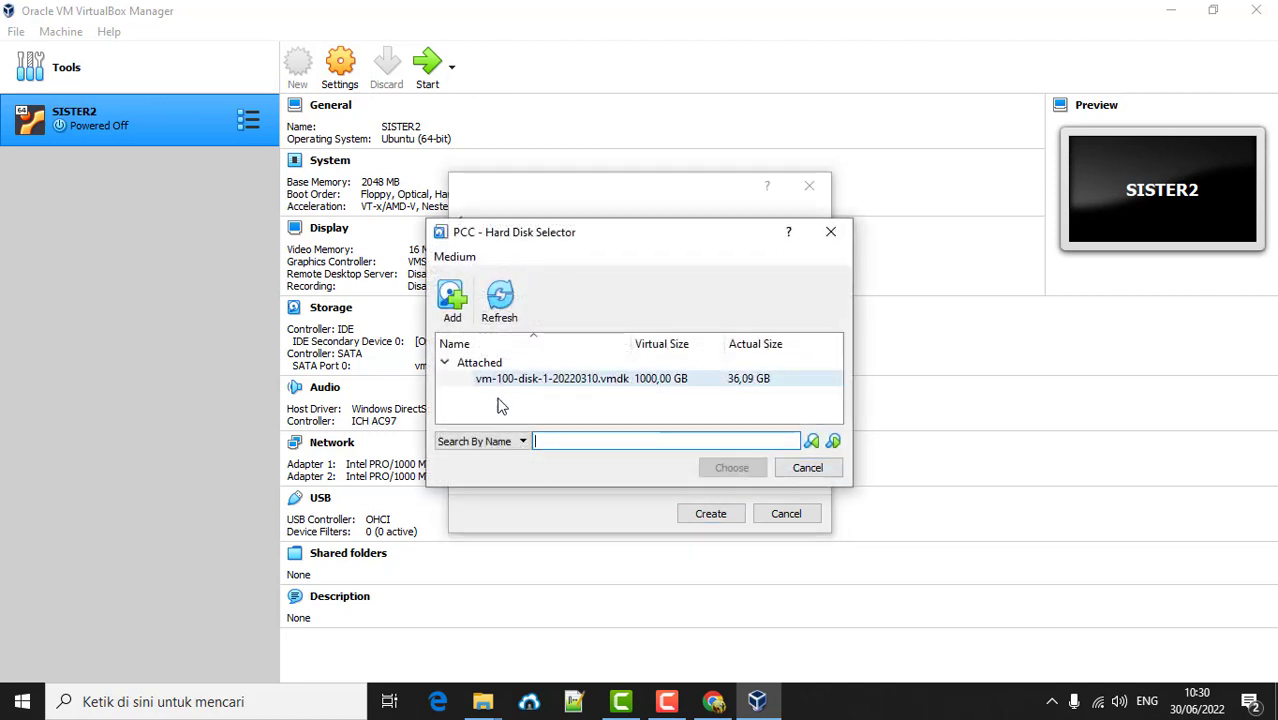
pyautogui.click(452, 300)
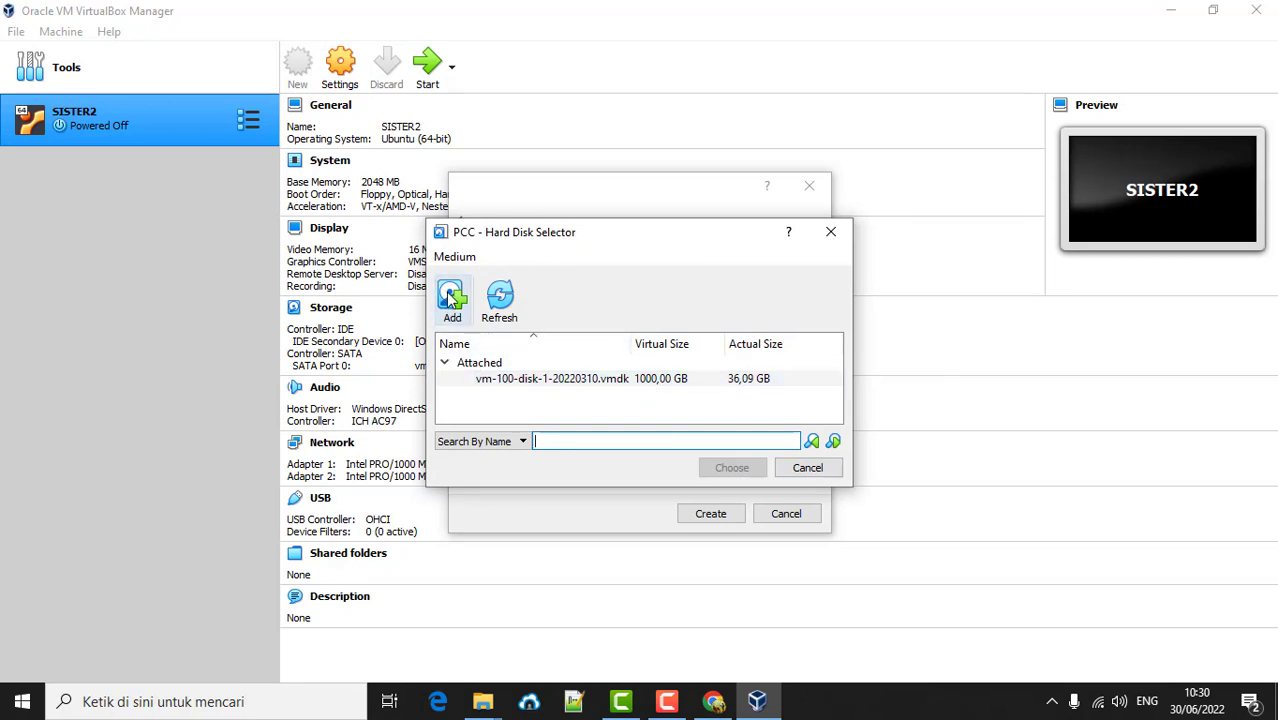
pyautogui.click(451, 300)
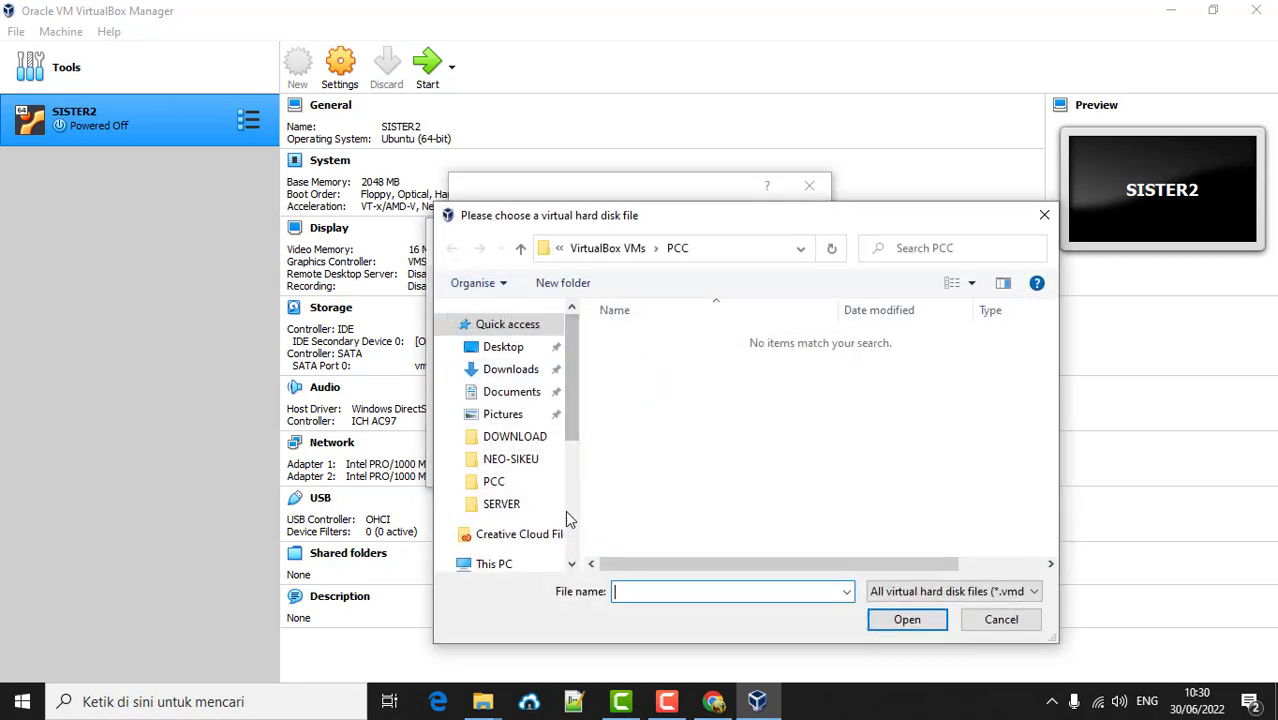
# - Add Desktop > Image Linux > 64bit > Debian 10 CLI (64bit).vdi and create PCC with it
pyautogui.scroll(-2, 514, 494)
pyautogui.scroll(2, 520, 490)
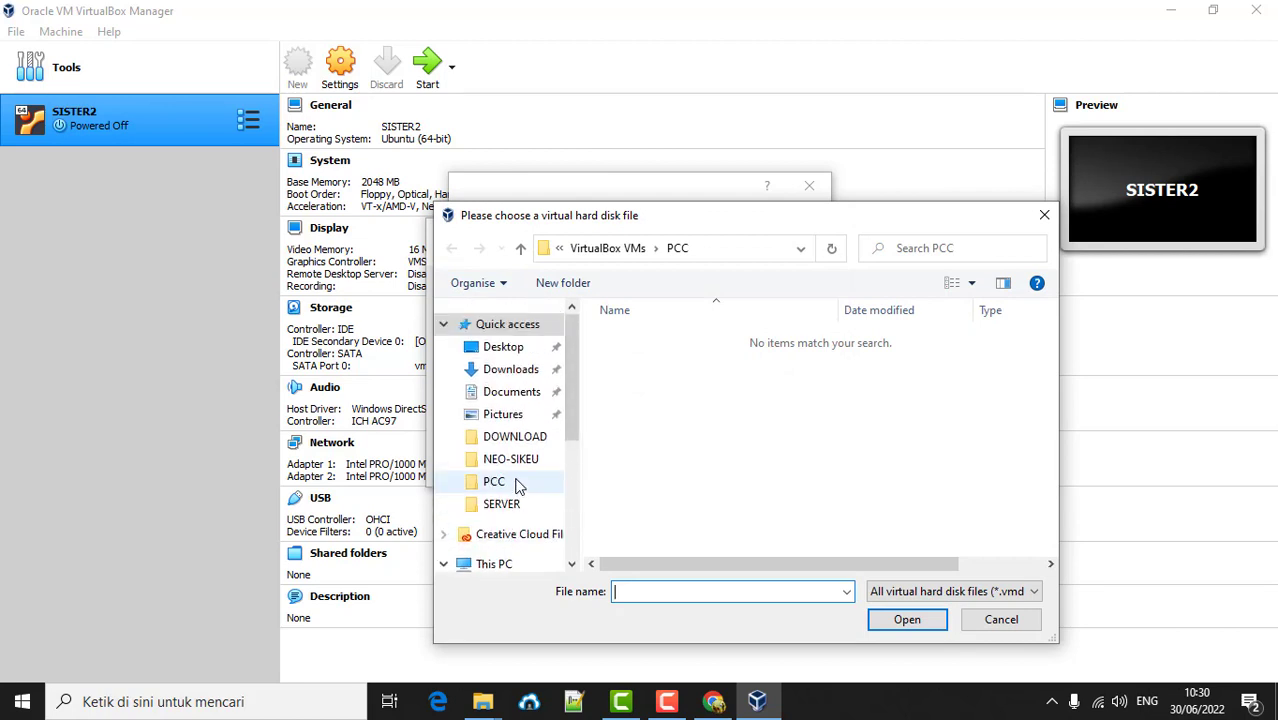
pyautogui.scroll(-2, 517, 485)
pyautogui.scroll(2, 517, 485)
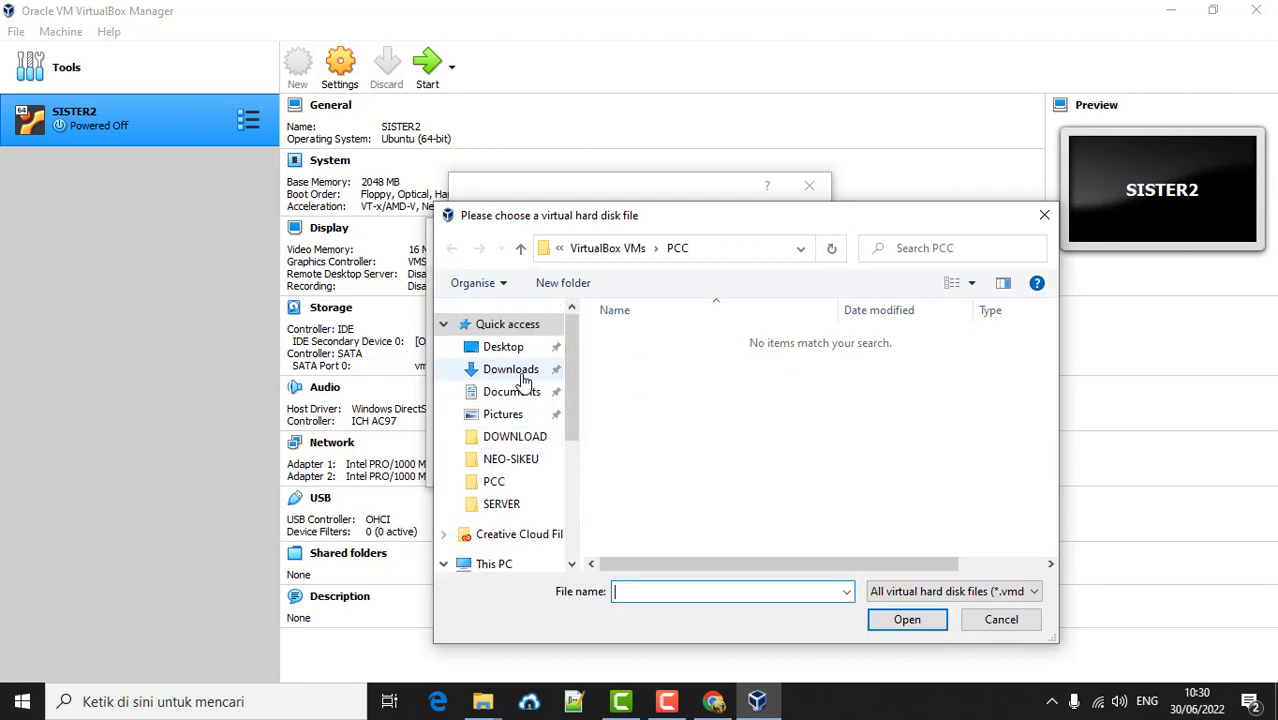
pyautogui.click(505, 347)
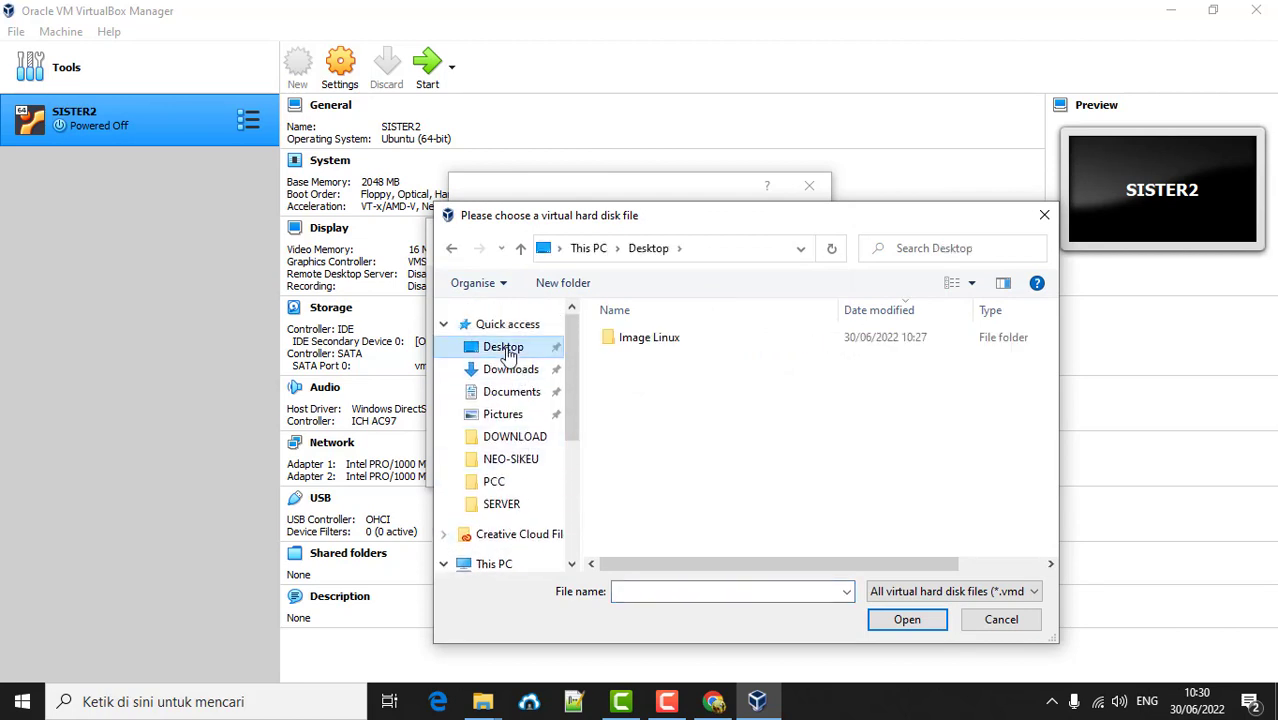
pyautogui.doubleClick(642, 345)
pyautogui.doubleClick(643, 349)
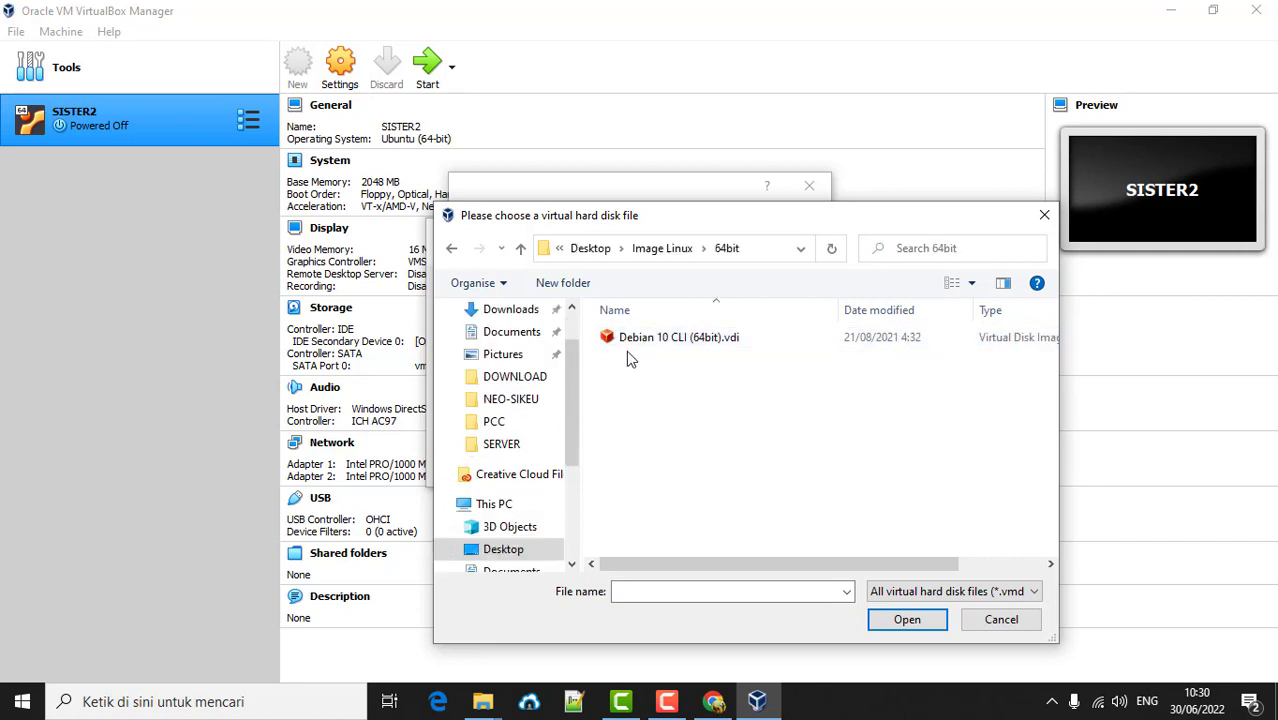
pyautogui.doubleClick(670, 338)
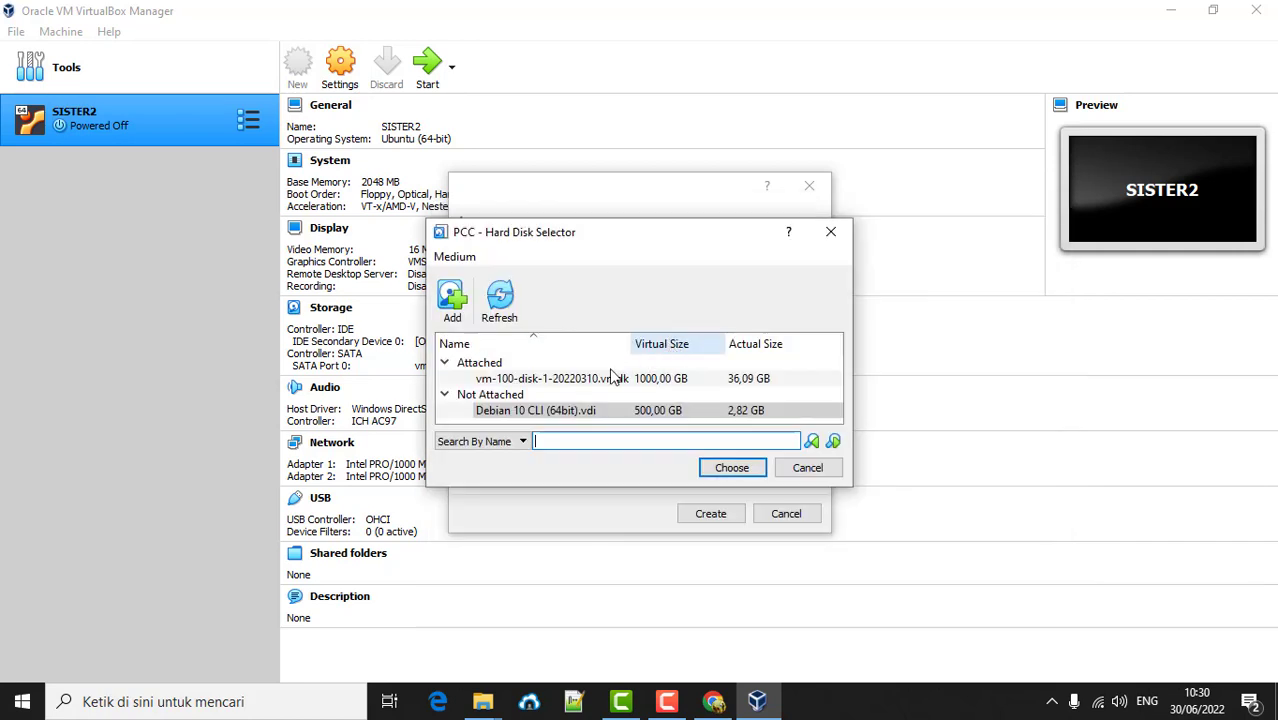
pyautogui.click(570, 410)
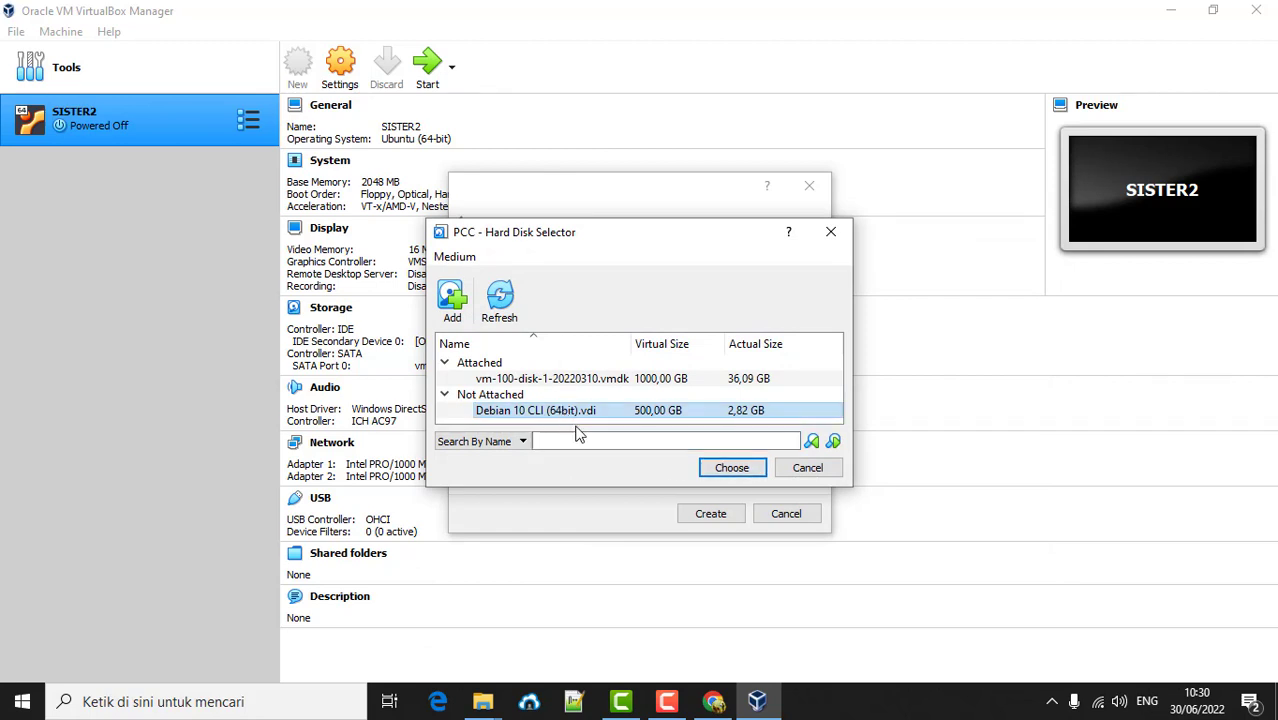
pyautogui.click(718, 467)
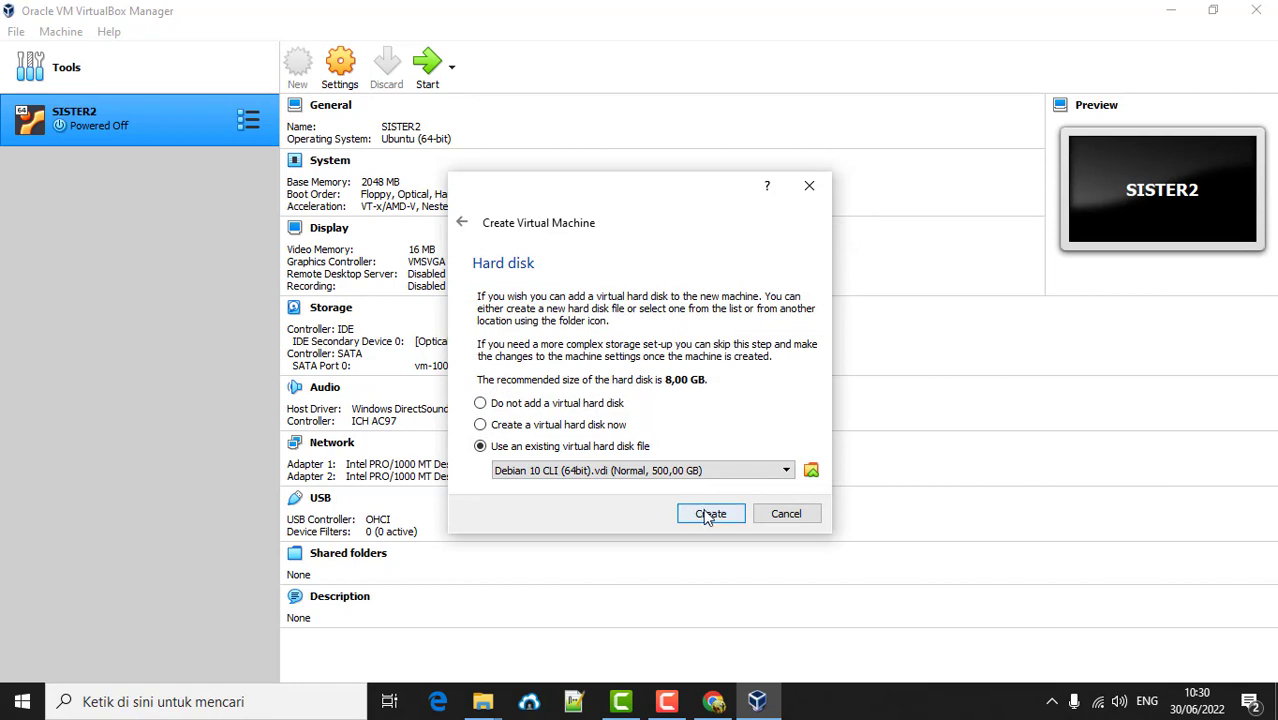
pyautogui.click(709, 514)
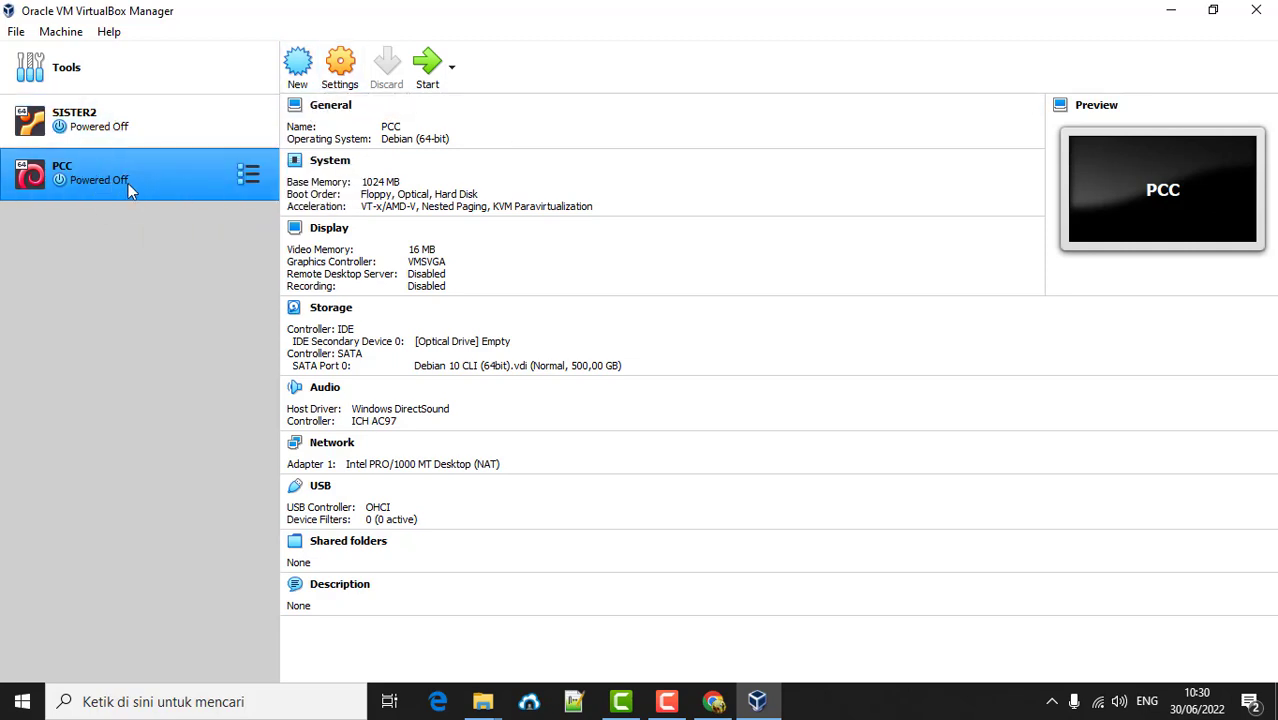
# - In PCC's Network settings, attach Adapter 1 as Bridged Adapter on TP-Link Wireless USB Adapter
pyautogui.click(341, 68)
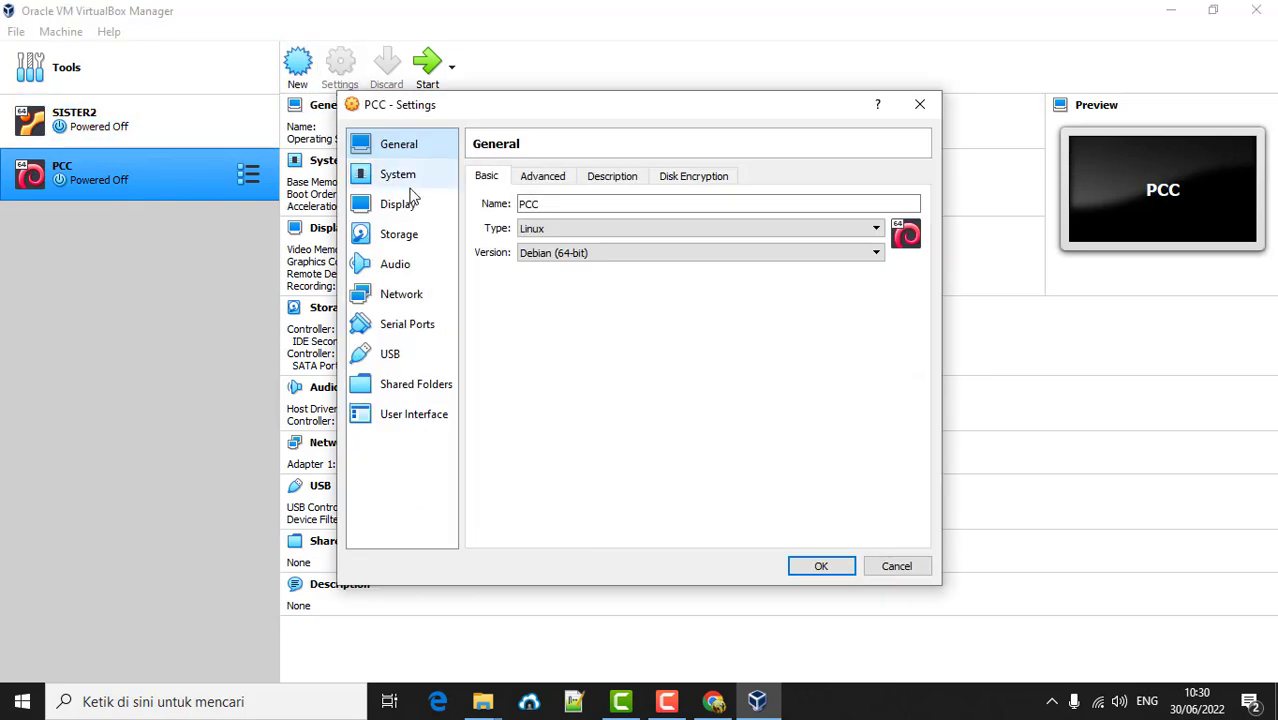
pyautogui.click(410, 297)
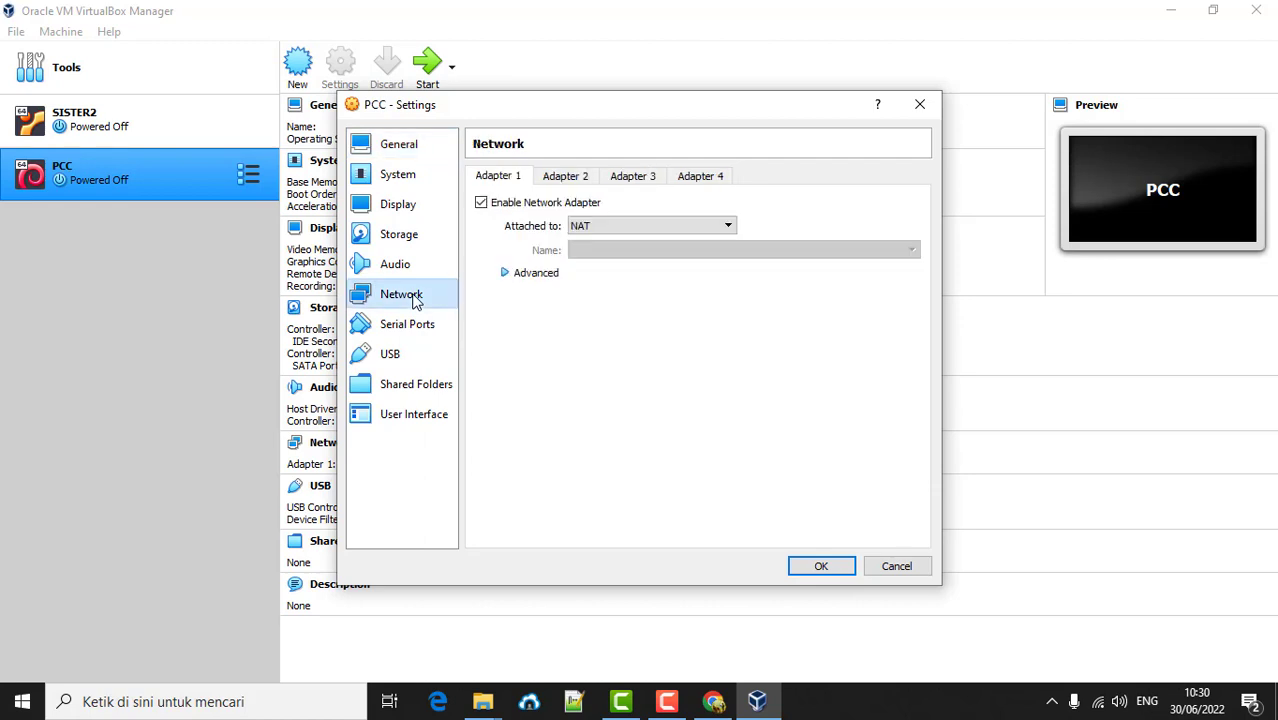
pyautogui.click(635, 230)
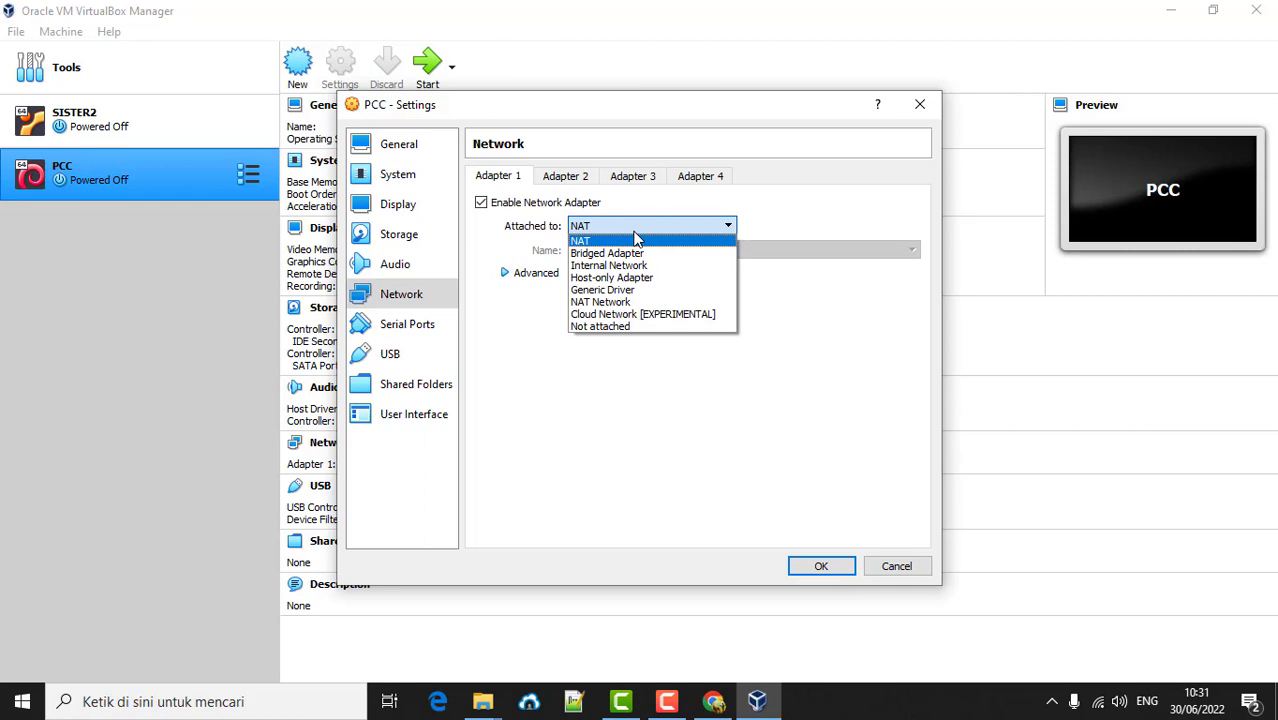
pyautogui.click(612, 254)
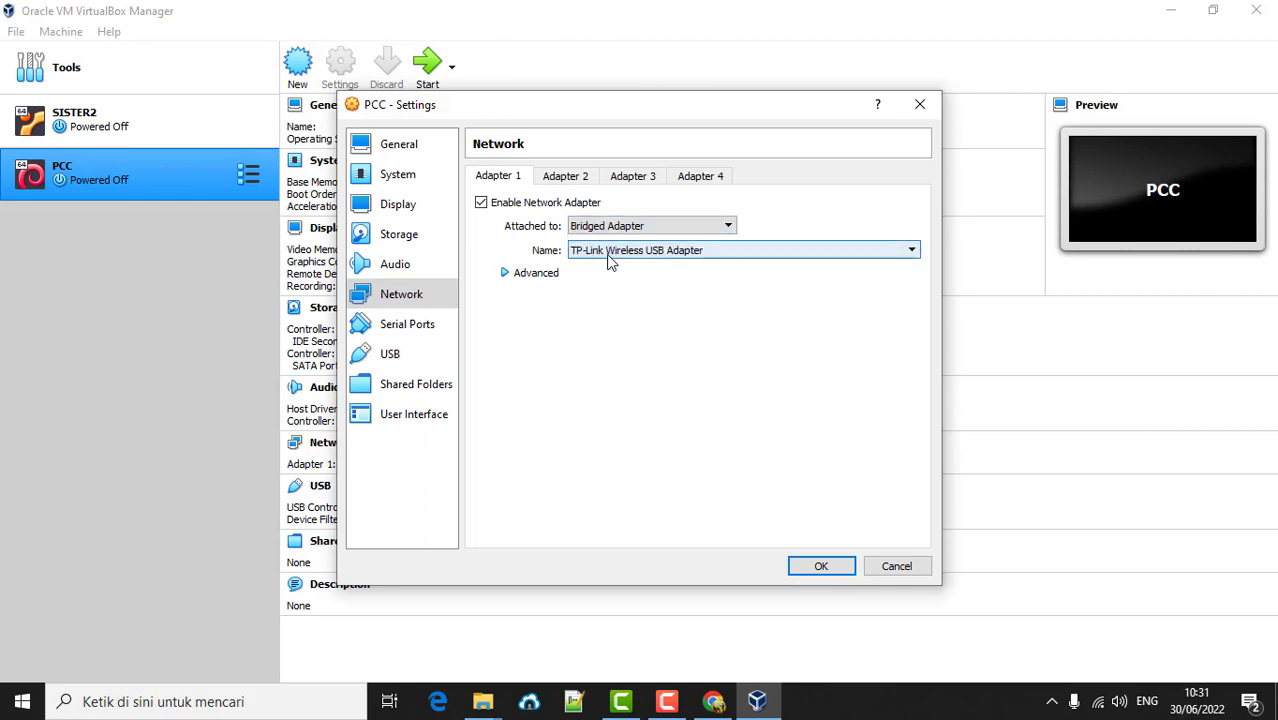
pyautogui.click(608, 257)
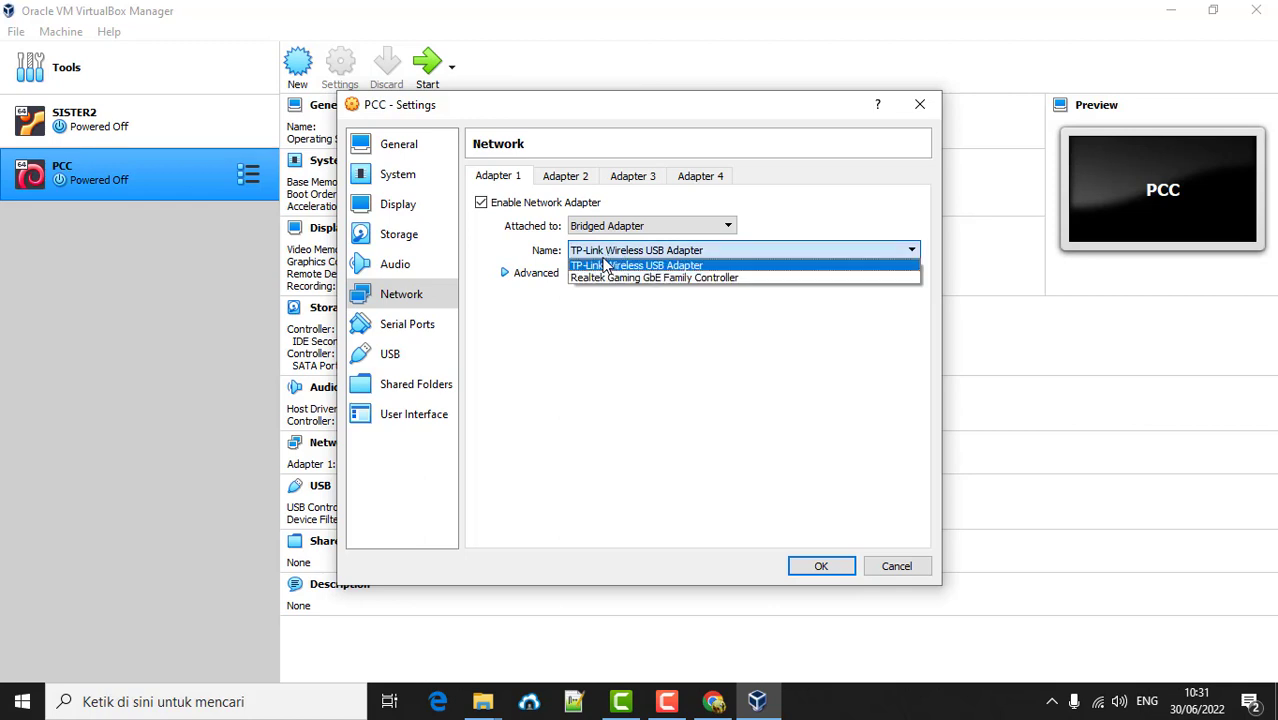
pyautogui.click(600, 266)
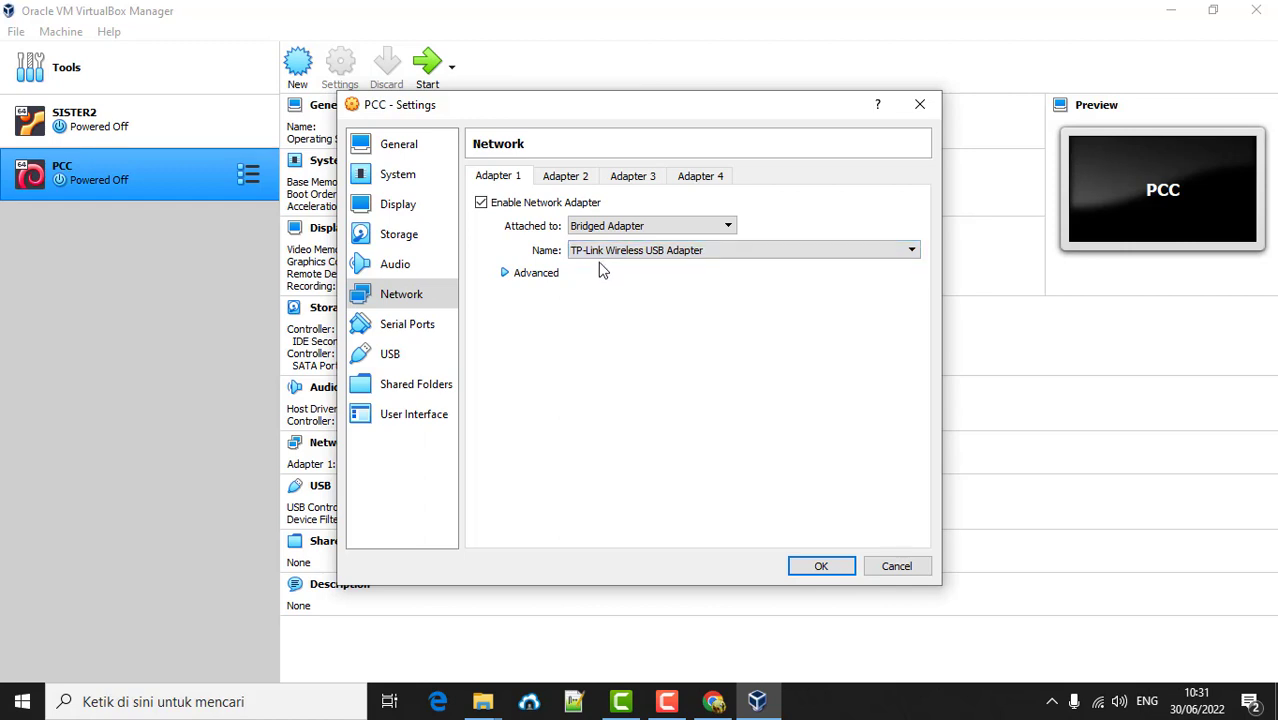
pyautogui.click(600, 252)
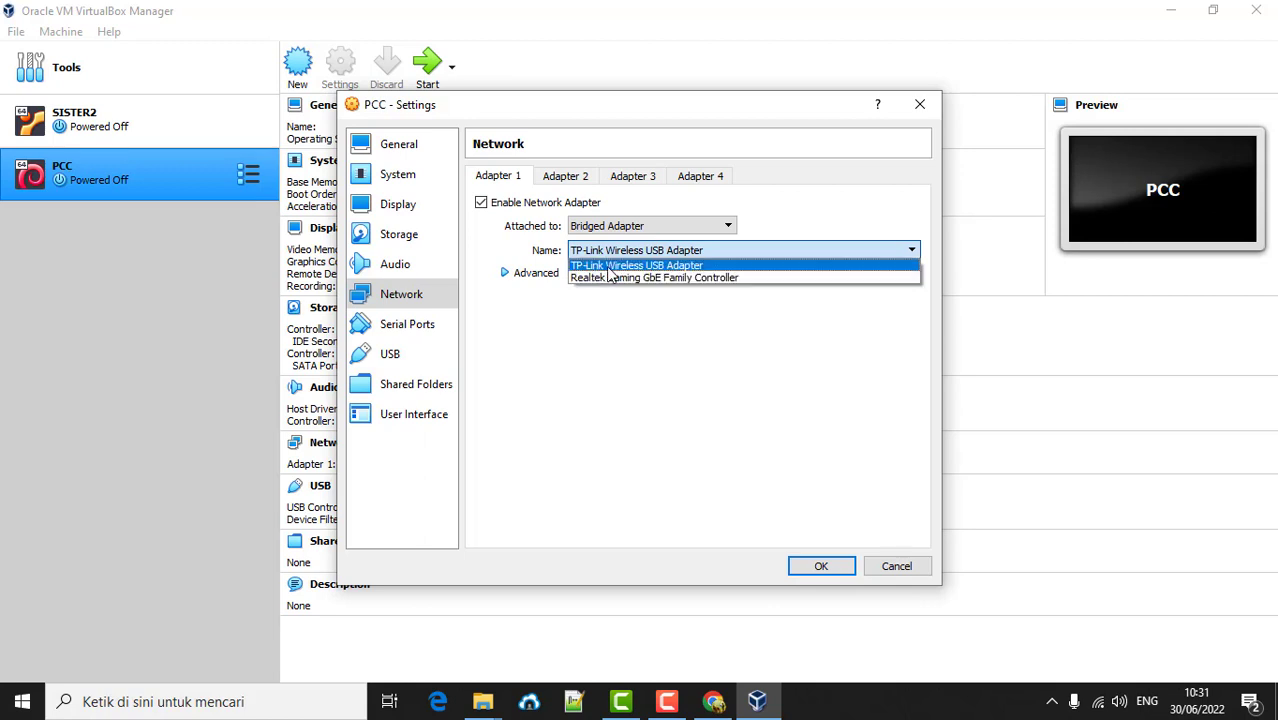
pyautogui.click(607, 266)
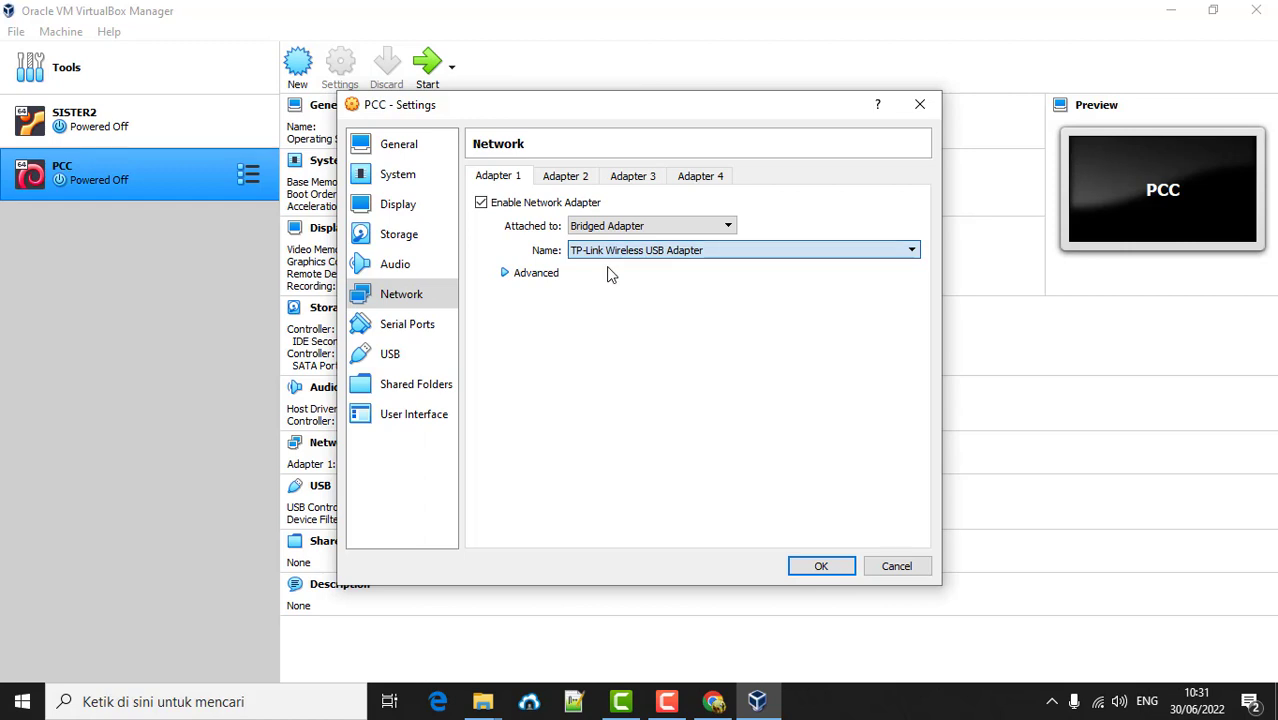
# - Set promiscuous mode to Allow All, confirm the TP-Link adapter, and save the settings
pyautogui.click(506, 273)
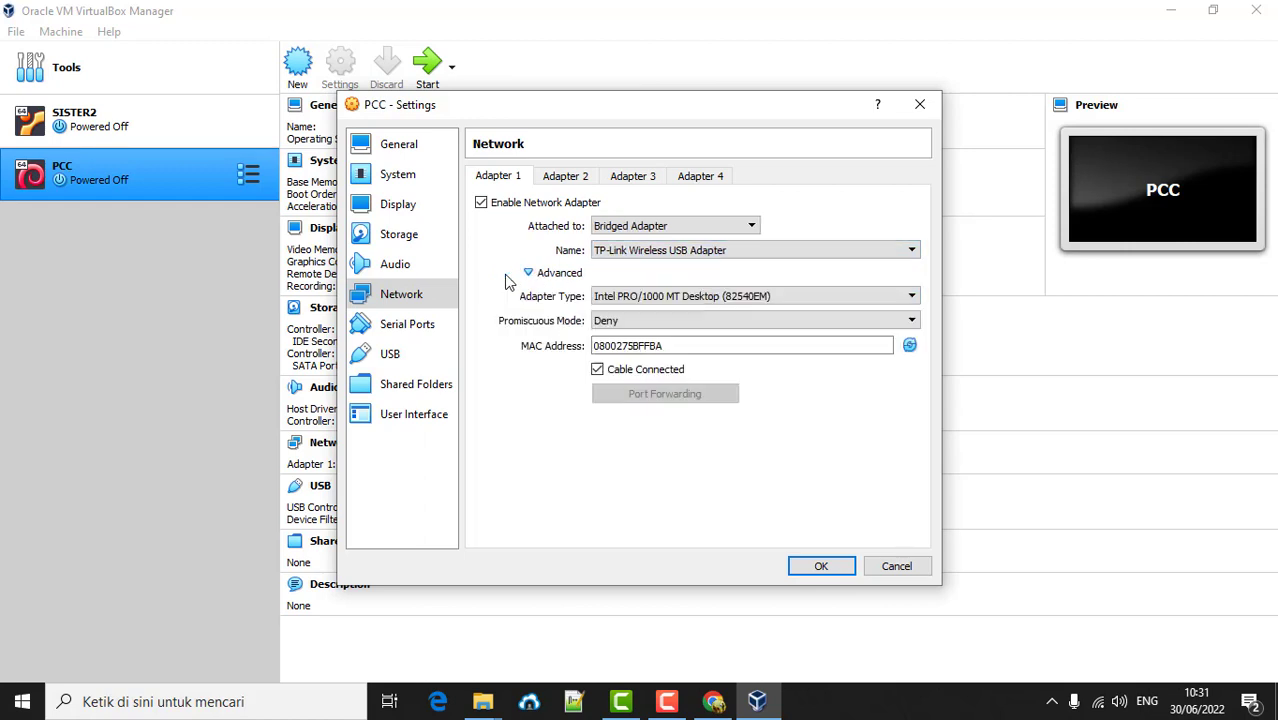
pyautogui.click(614, 323)
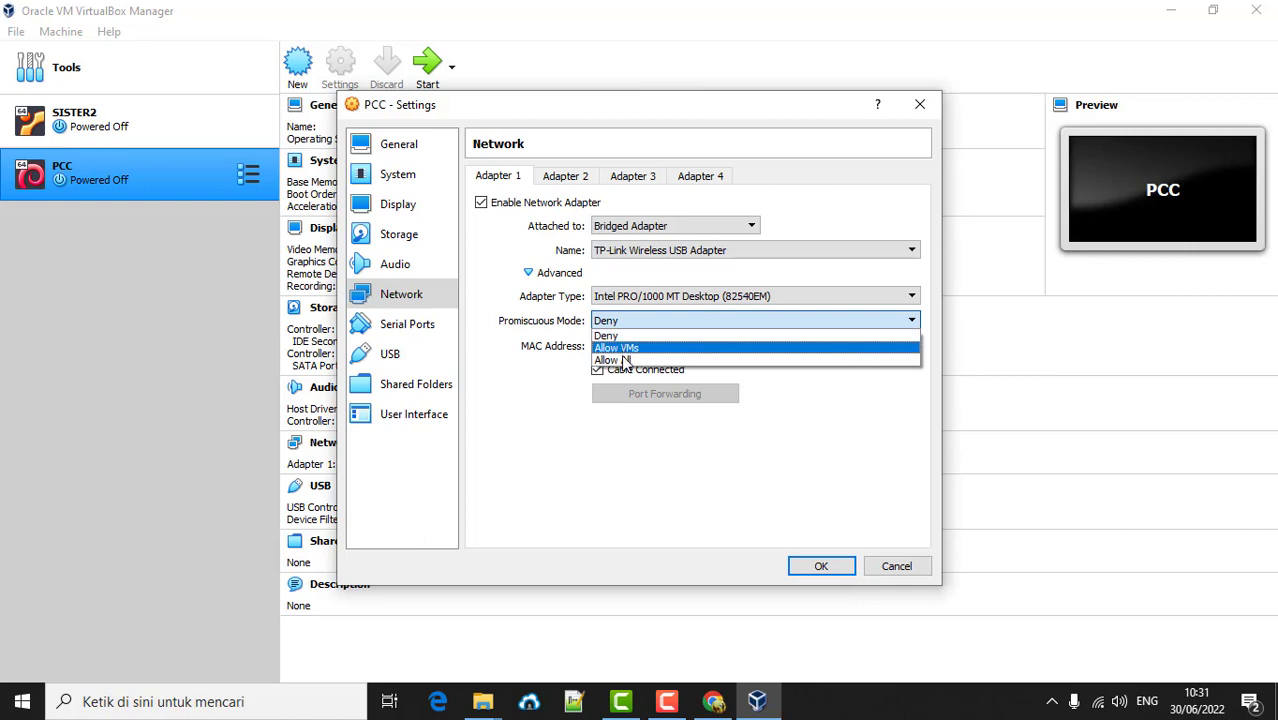
pyautogui.click(622, 360)
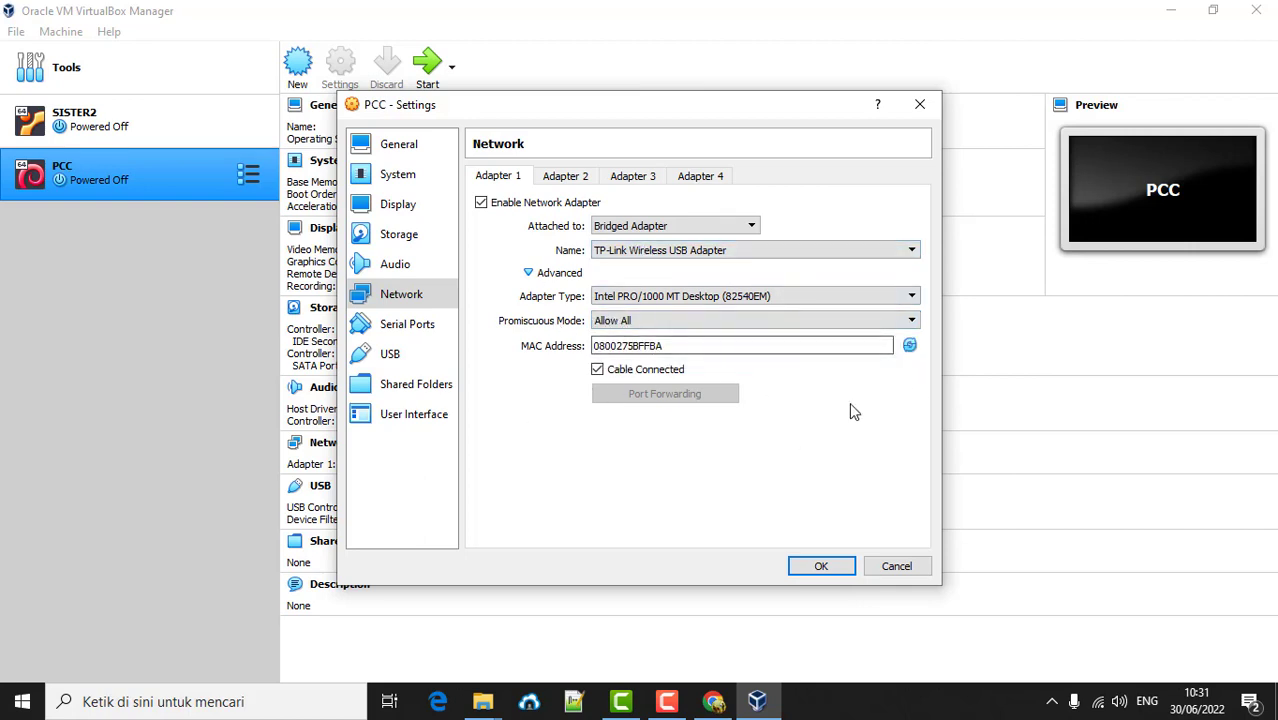
pyautogui.click(680, 251)
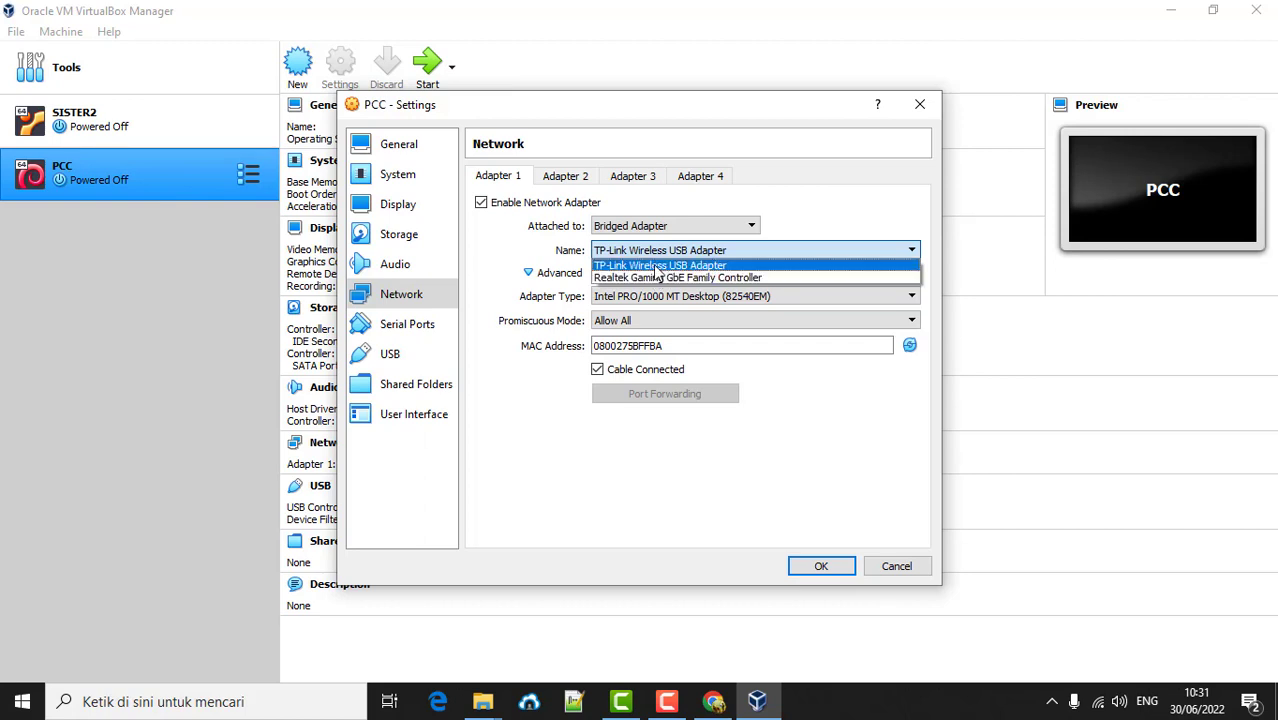
pyautogui.click(660, 266)
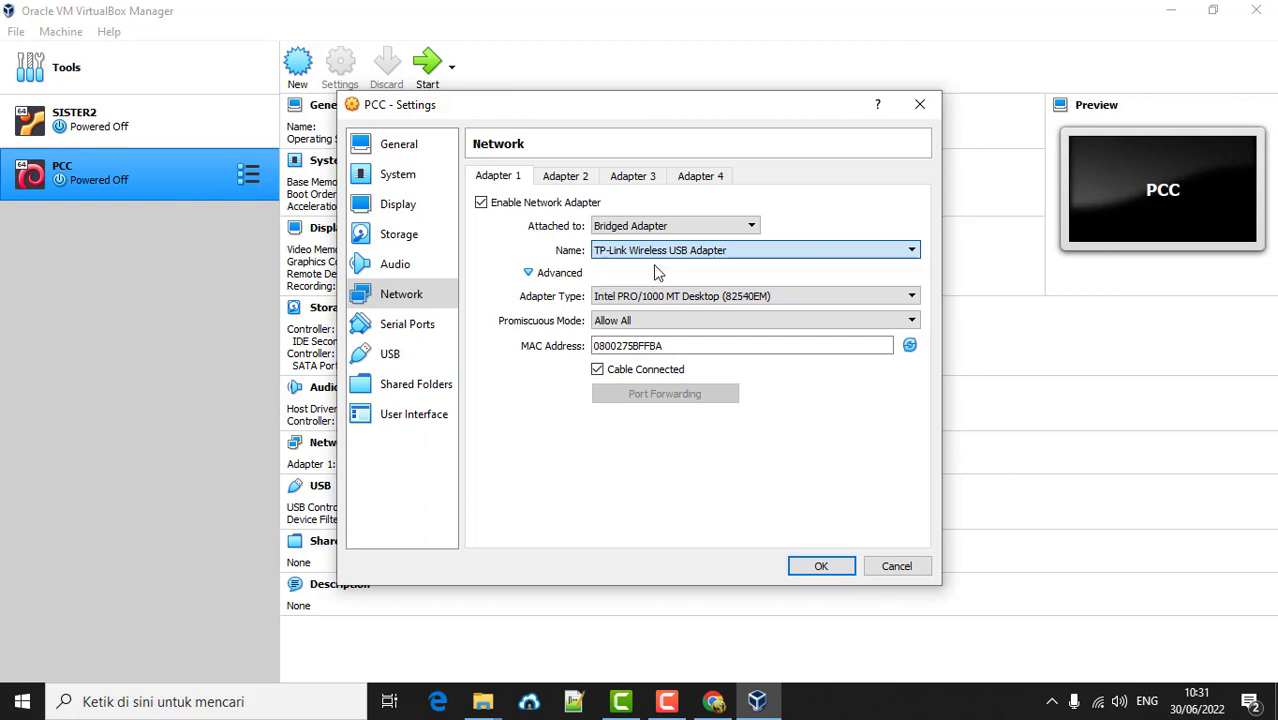
pyautogui.click(821, 567)
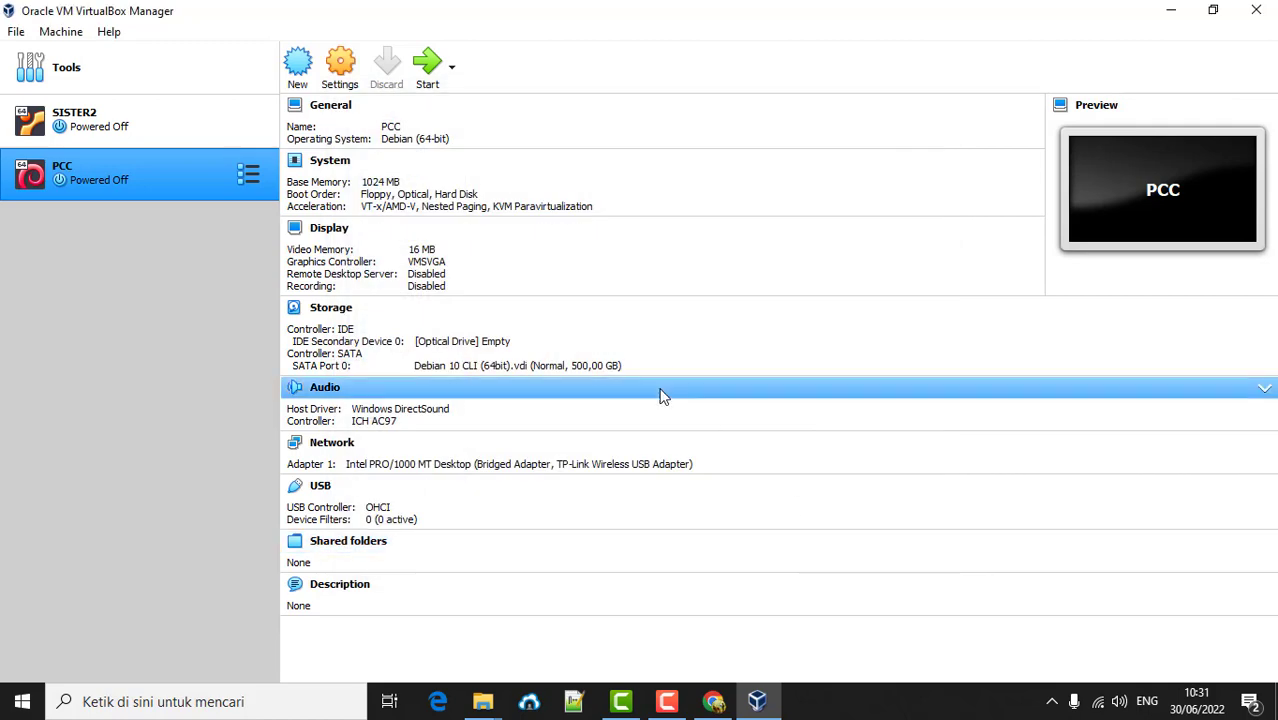
# - Start PCC and close the keyboard auto-capture and mouse integration notices while Debian boots
pyautogui.rightClick(113, 174)
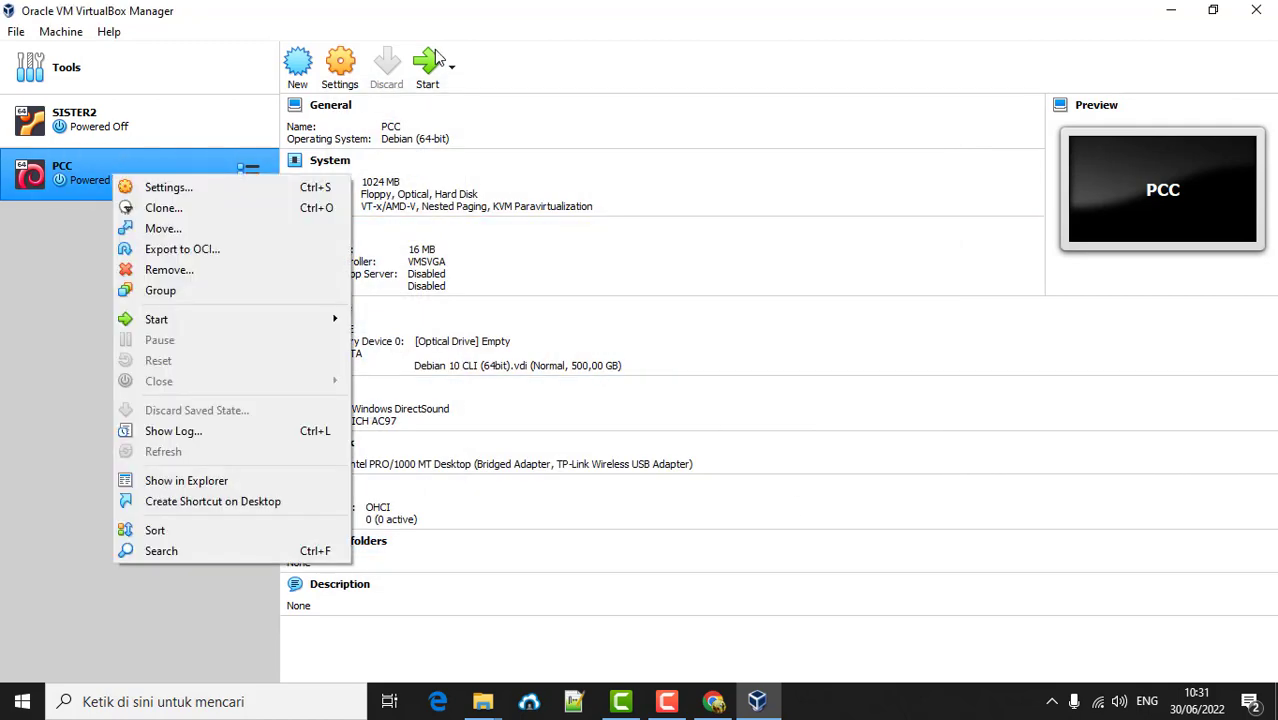
pyautogui.click(102, 181)
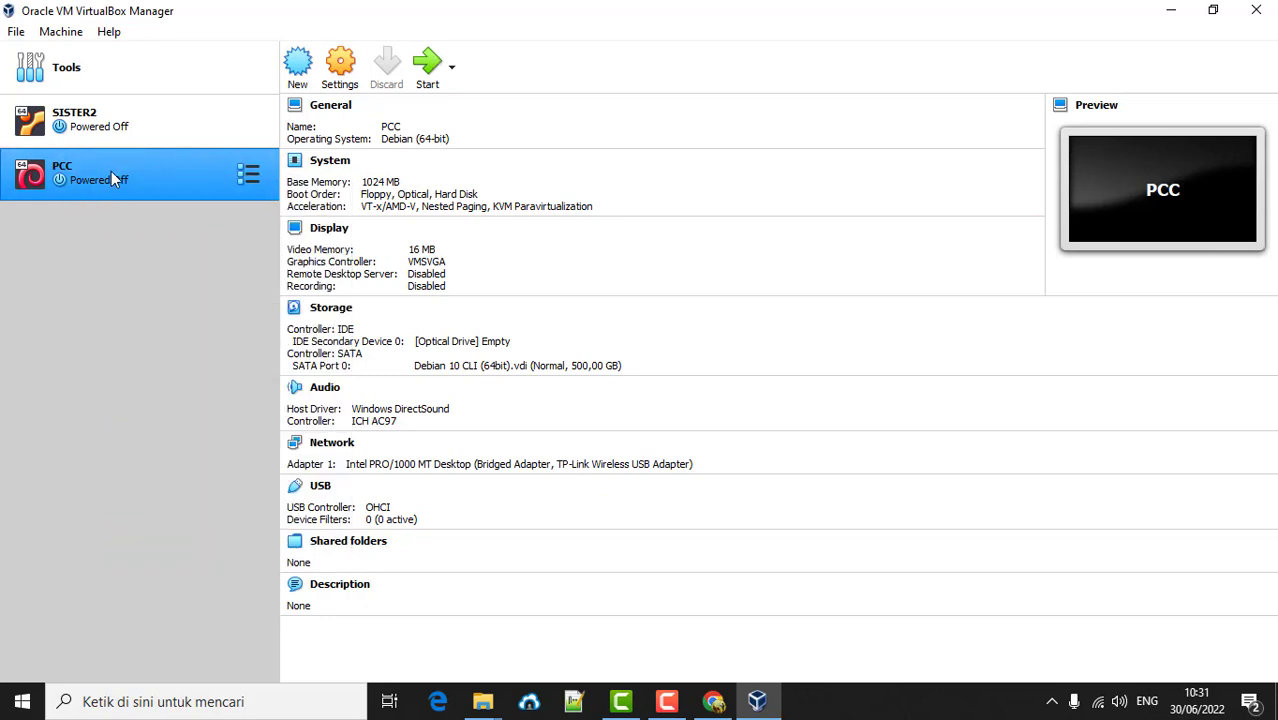
pyautogui.doubleClick(112, 178)
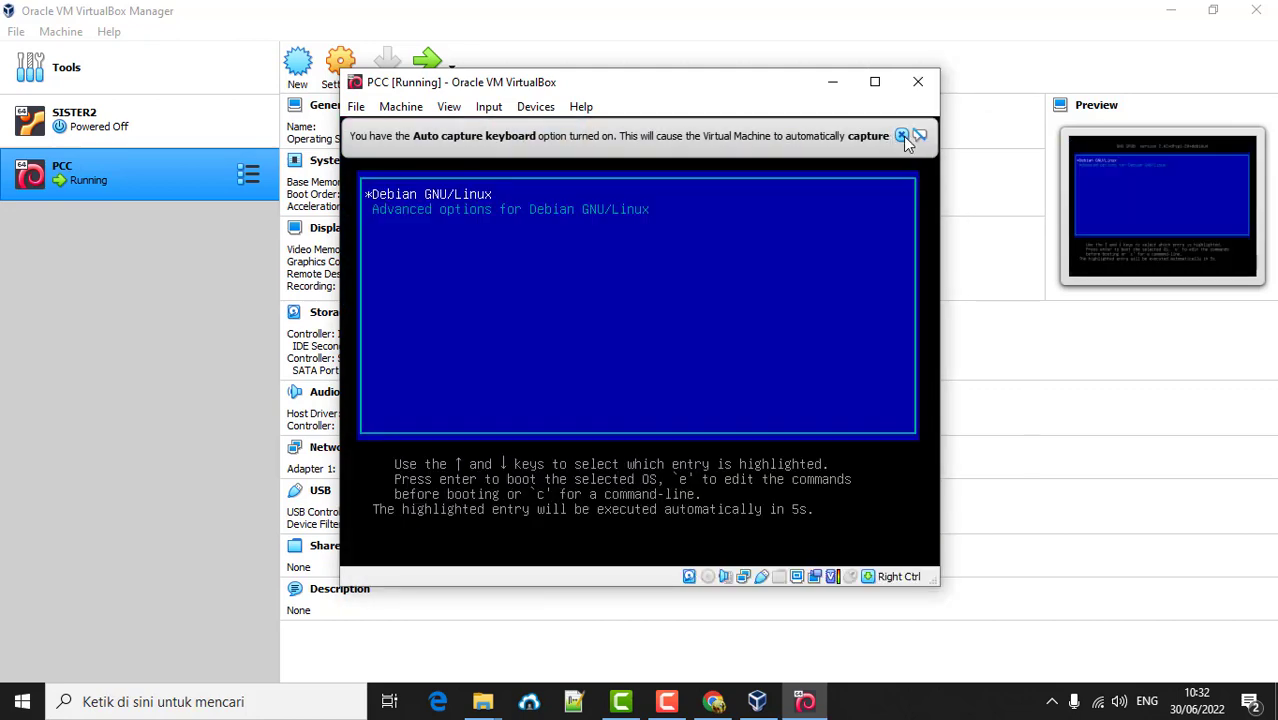
pyautogui.click(901, 135)
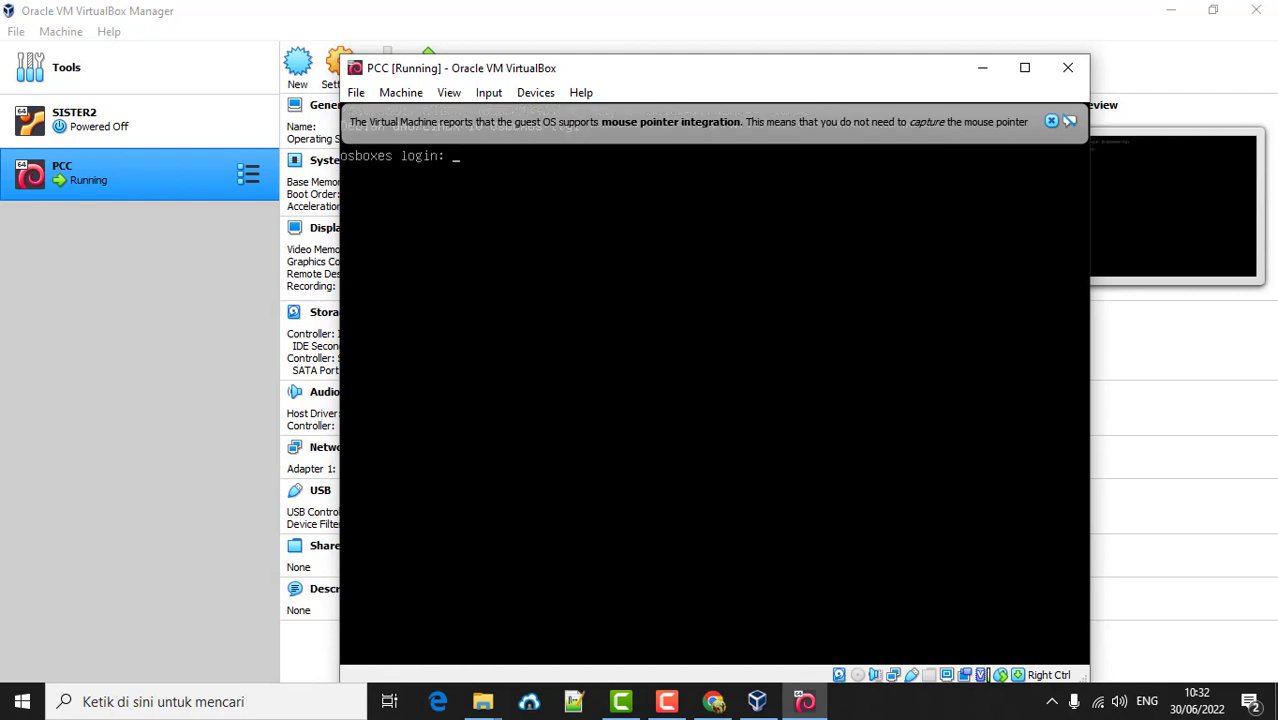
pyautogui.click(1051, 121)
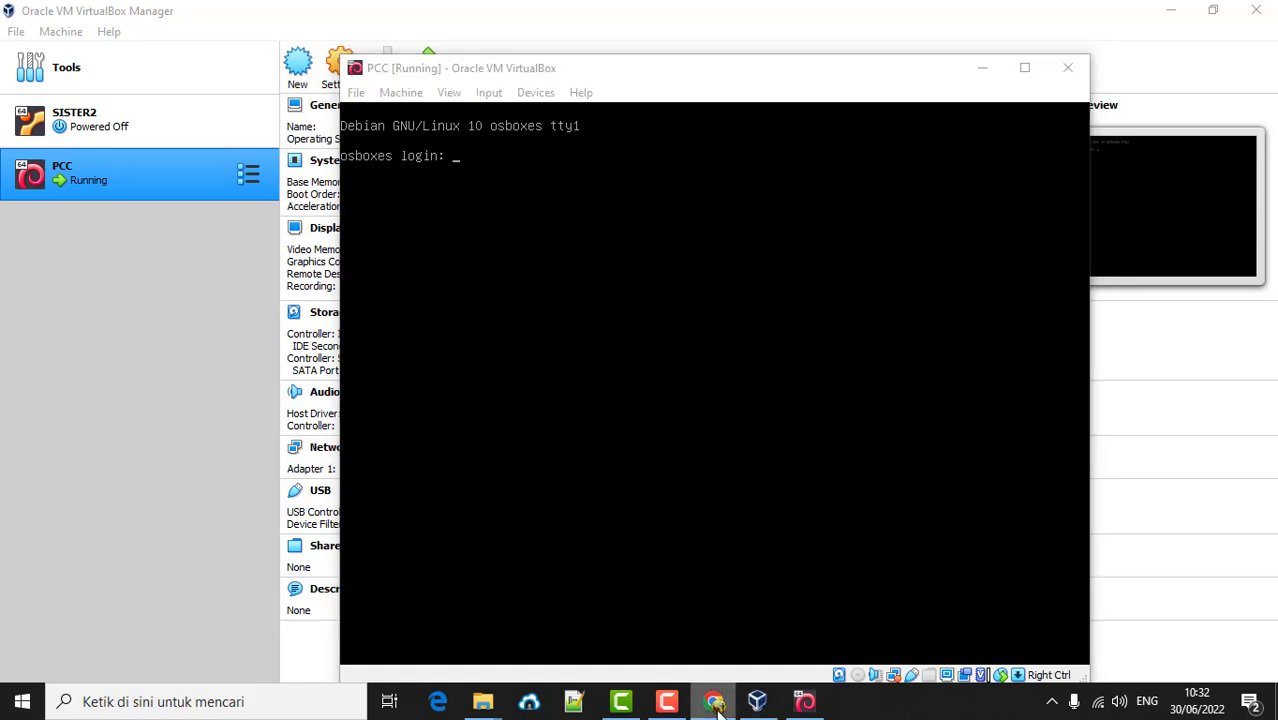
# - Check the default credentials on the osboxes page, then log into the PCC console
pyautogui.click(713, 701)
pyautogui.doubleClick(226, 363)
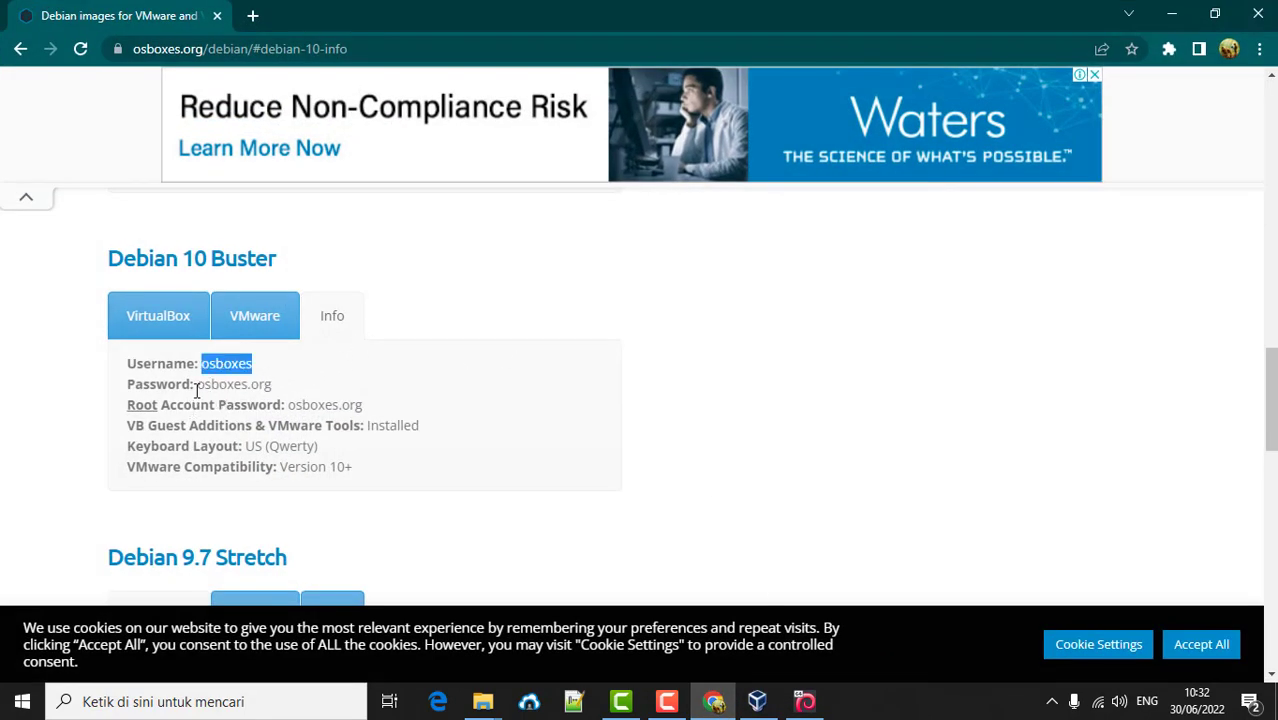
pyautogui.click(805, 701)
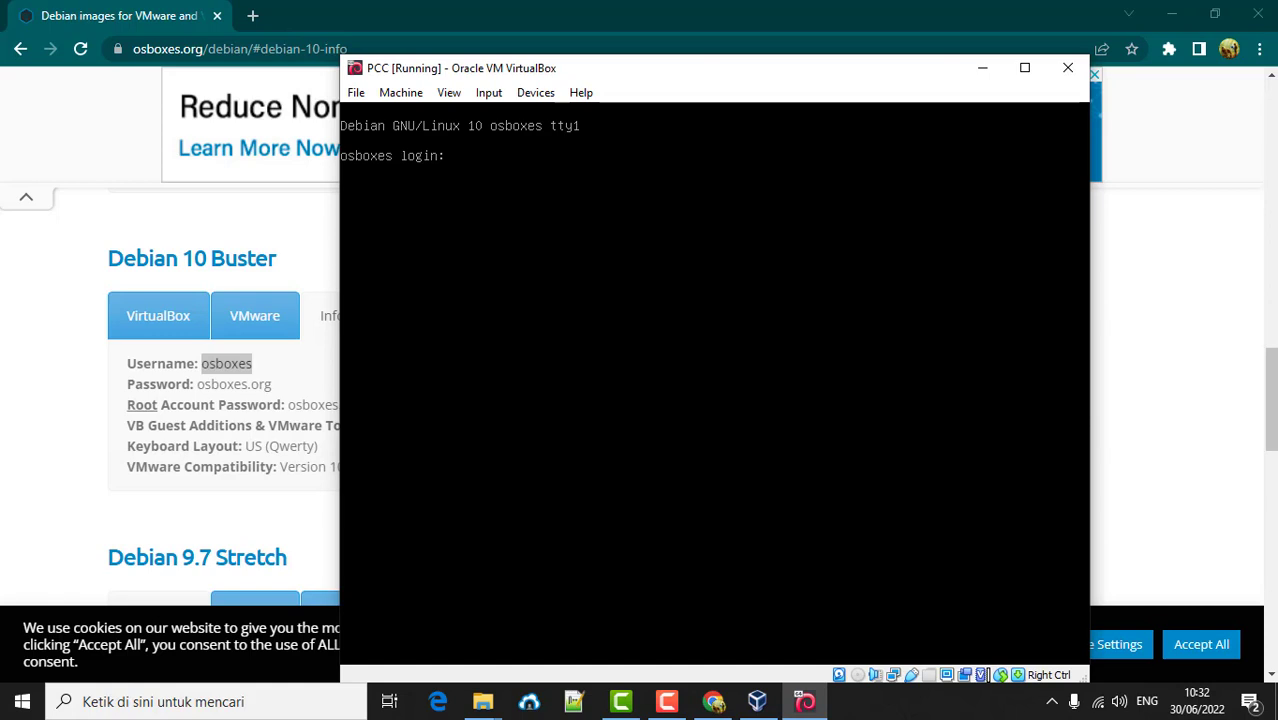
pyautogui.write('osboxes')
pyautogui.press('Return')
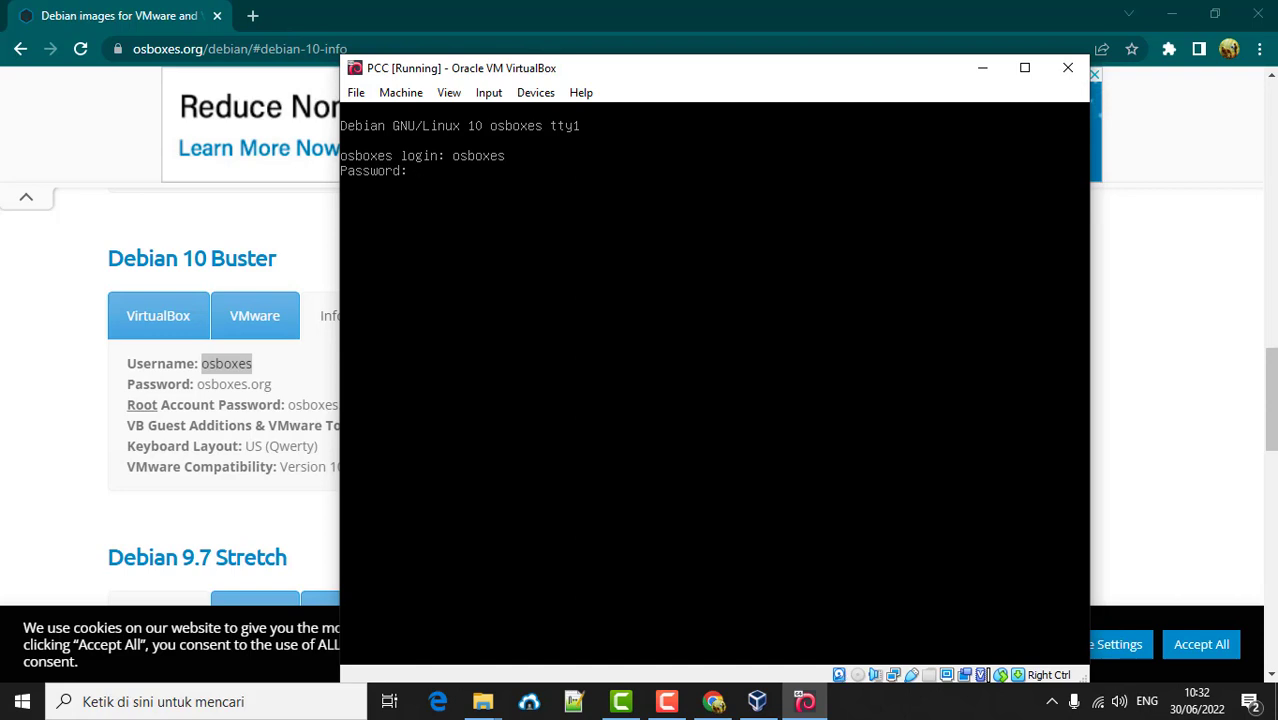
pyautogui.press('Return')
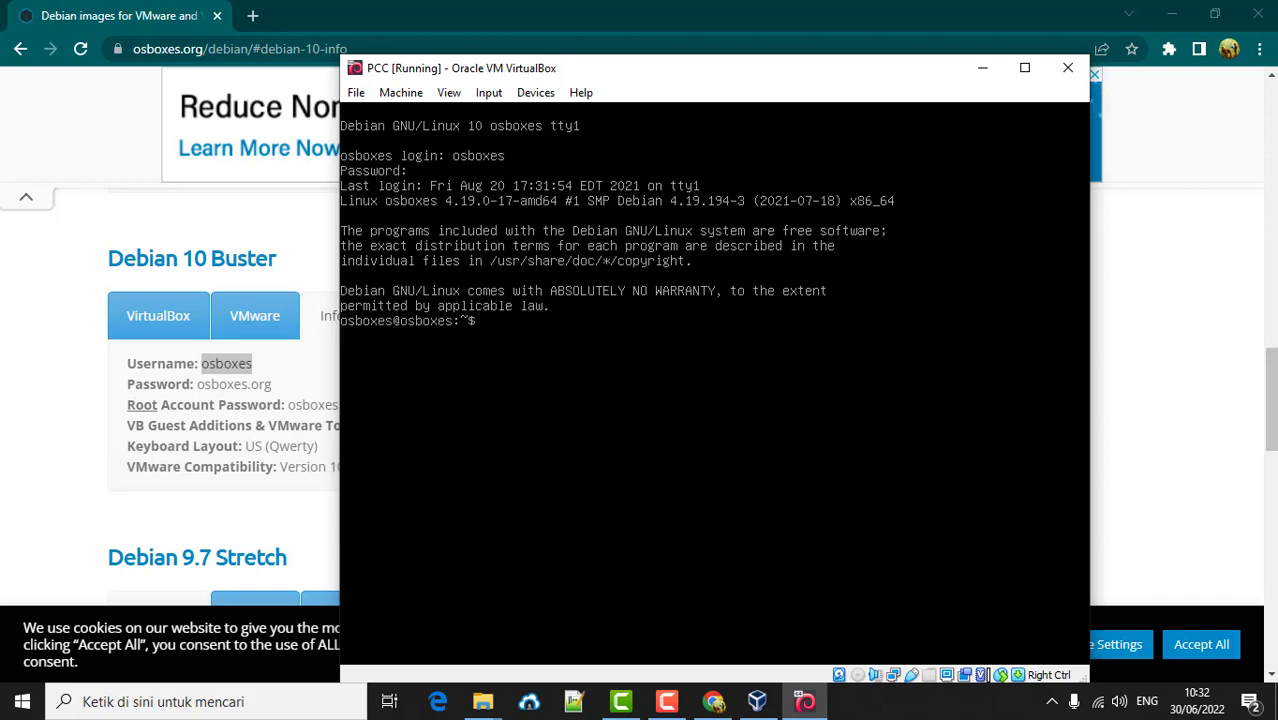
# - Run sudo su and enter the account password to get a root shell
pyautogui.write('sudo su')
pyautogui.press('Return')
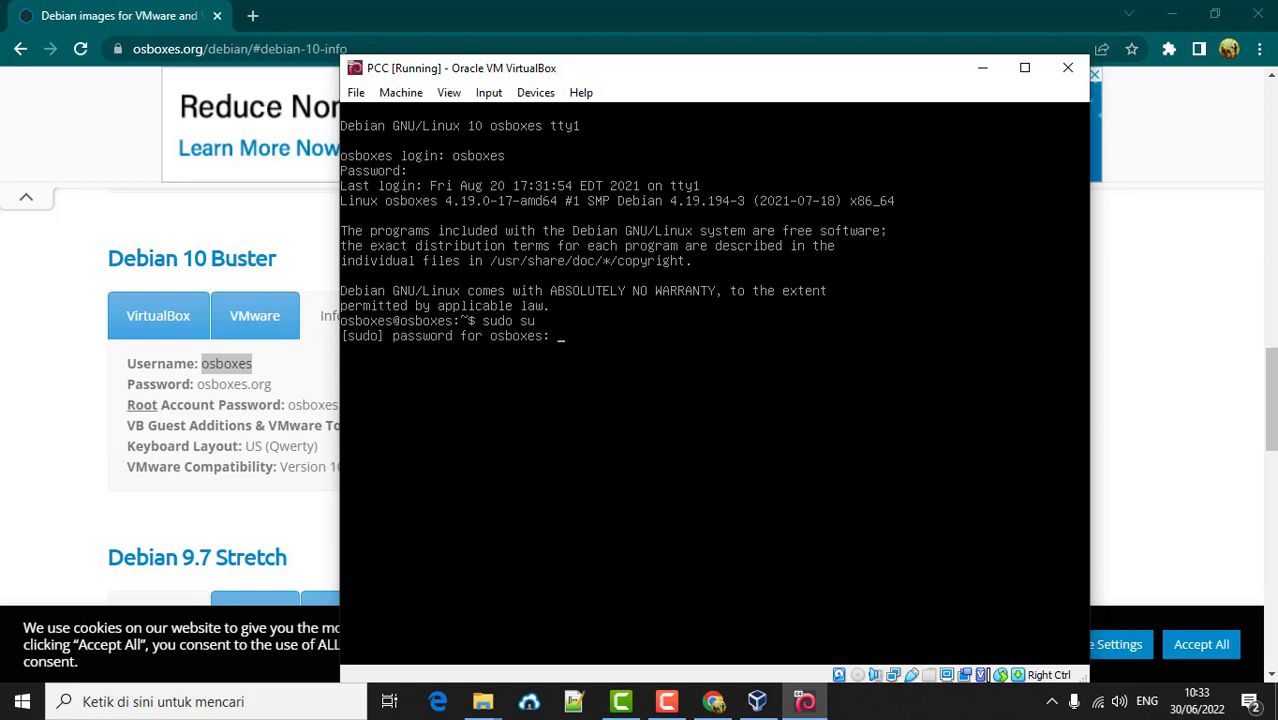
pyautogui.press('Return')
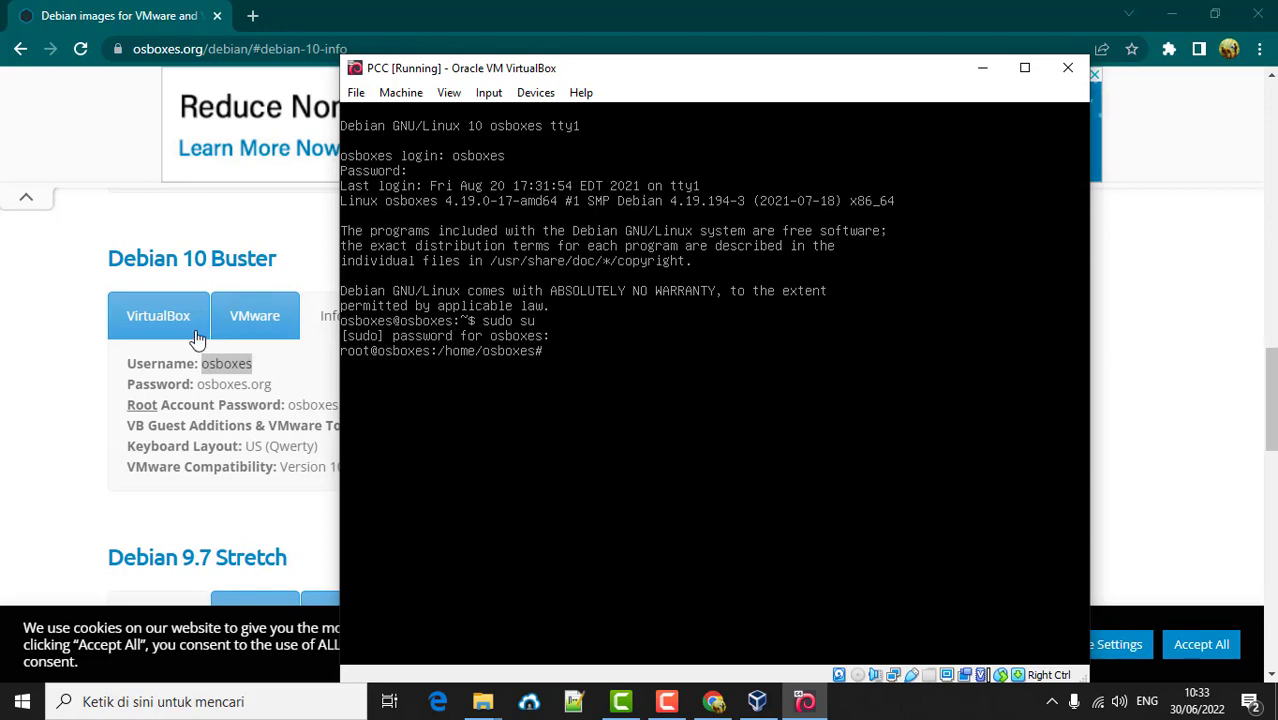
# - Launch Windows Command Prompt by searching for cmd
pyautogui.click(22, 701)
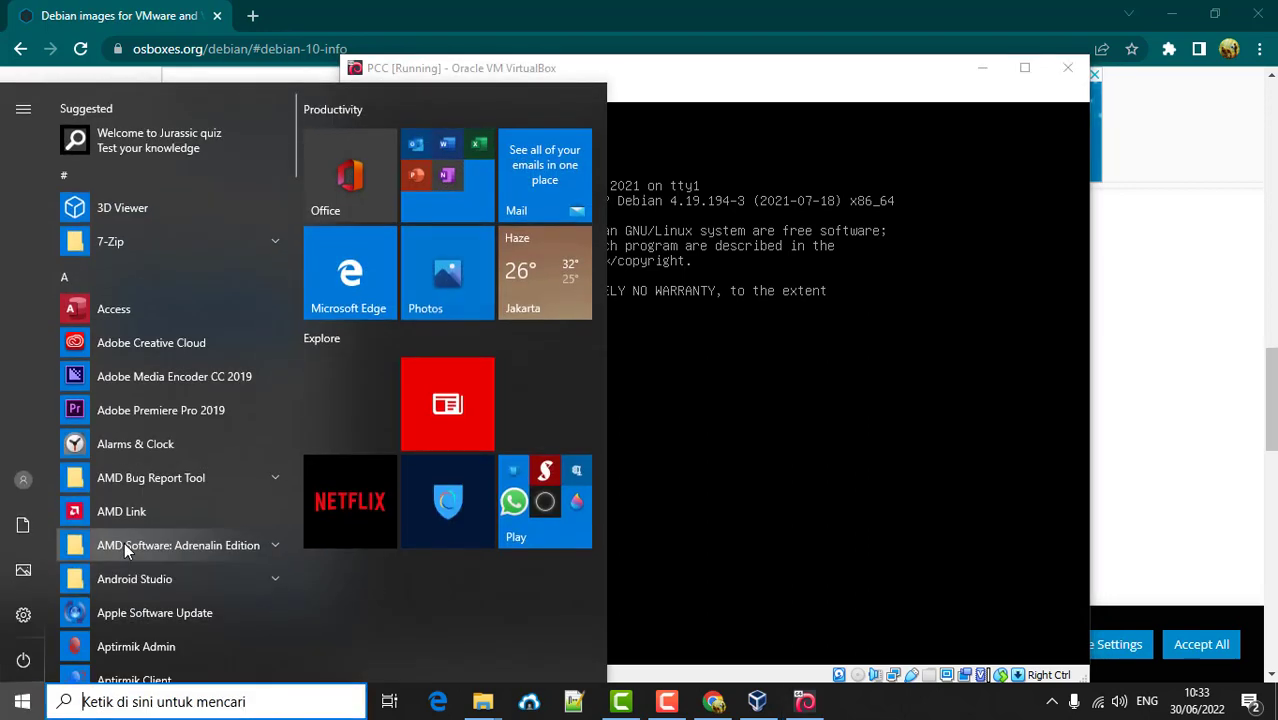
pyautogui.write('cmd')
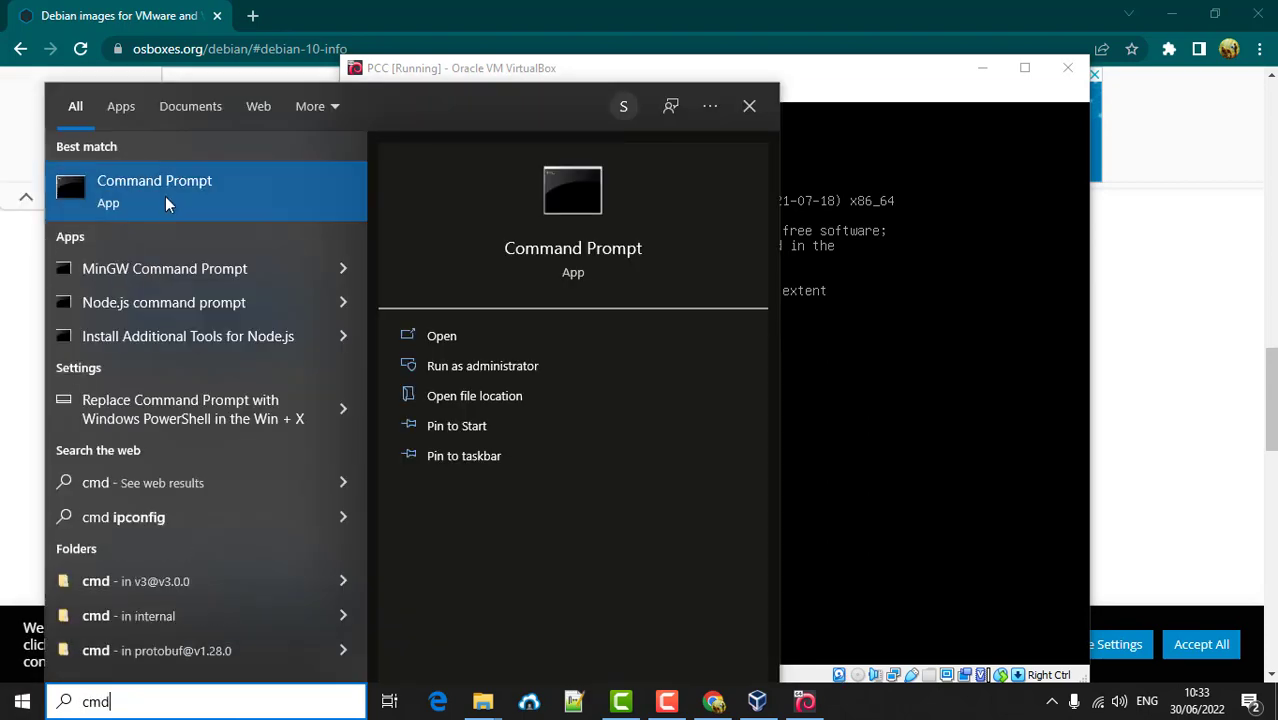
pyautogui.click(165, 196)
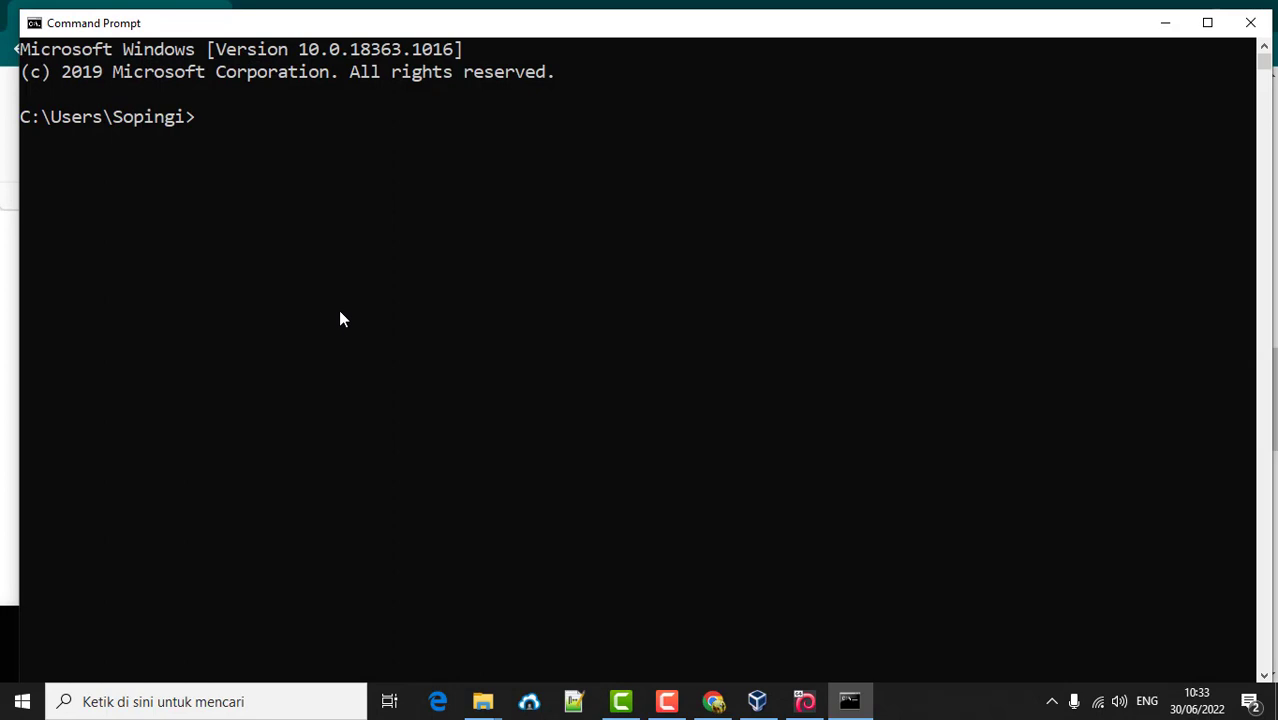
# - Run ipconfig and highlight WiFi 2's 172.16.0.253 address, 255.255.254.0 mask and 172.16.0.1 gateway
pyautogui.write('ipconfig')
pyautogui.press('Return')
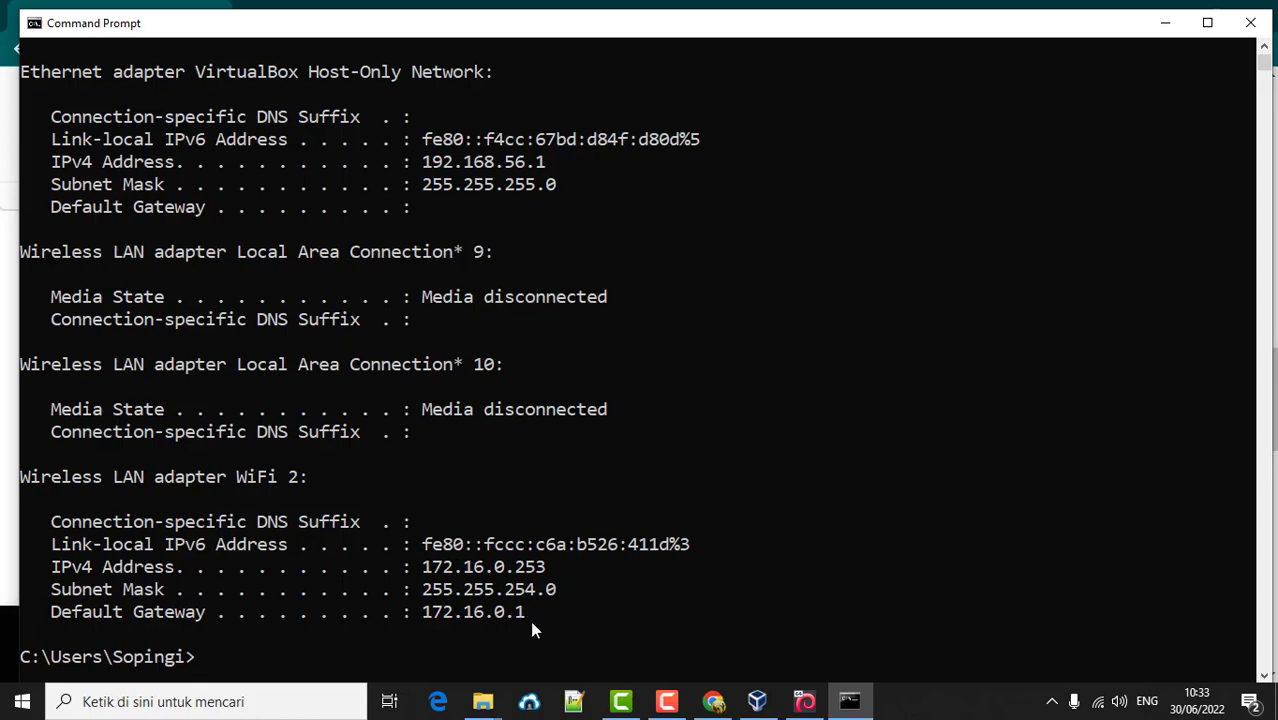
pyautogui.moveTo(535, 615); pyautogui.dragTo(424, 568)
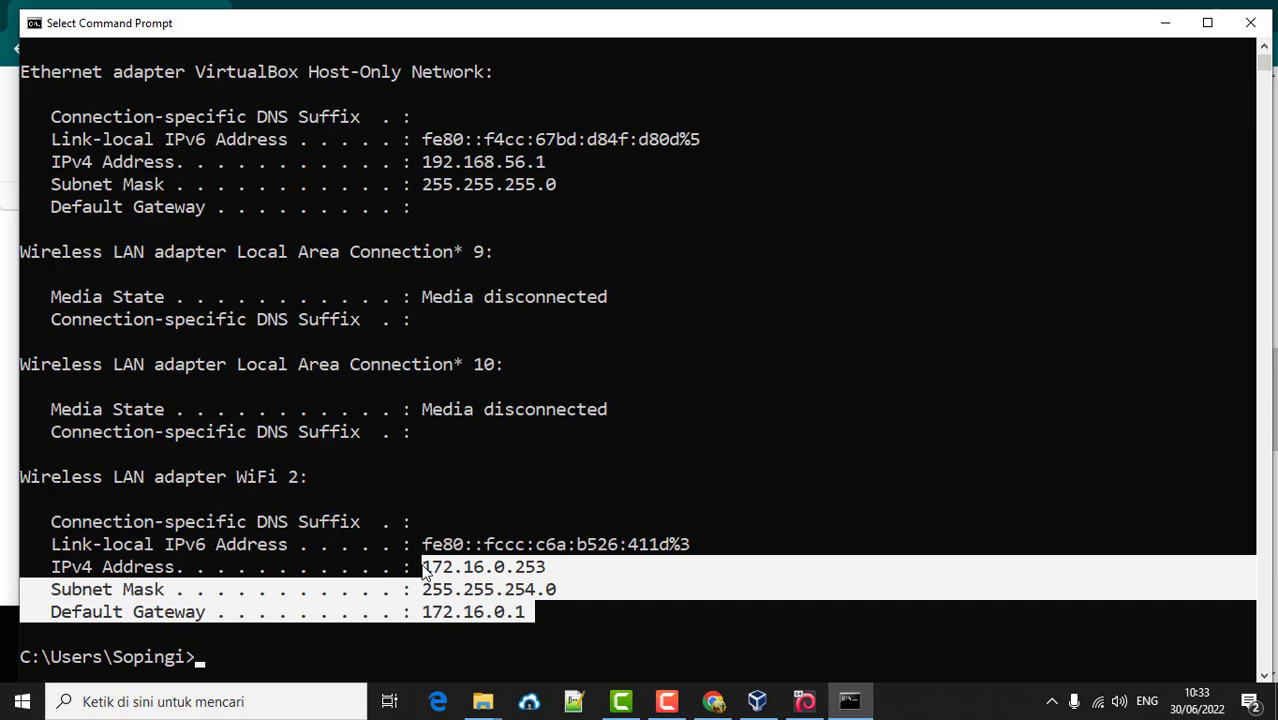
# - Highlight the host's WiFi IPv4 address 172.16.0.253 and gateway 172.16.0.1 in the ipconfig output
pyautogui.click(388, 570)
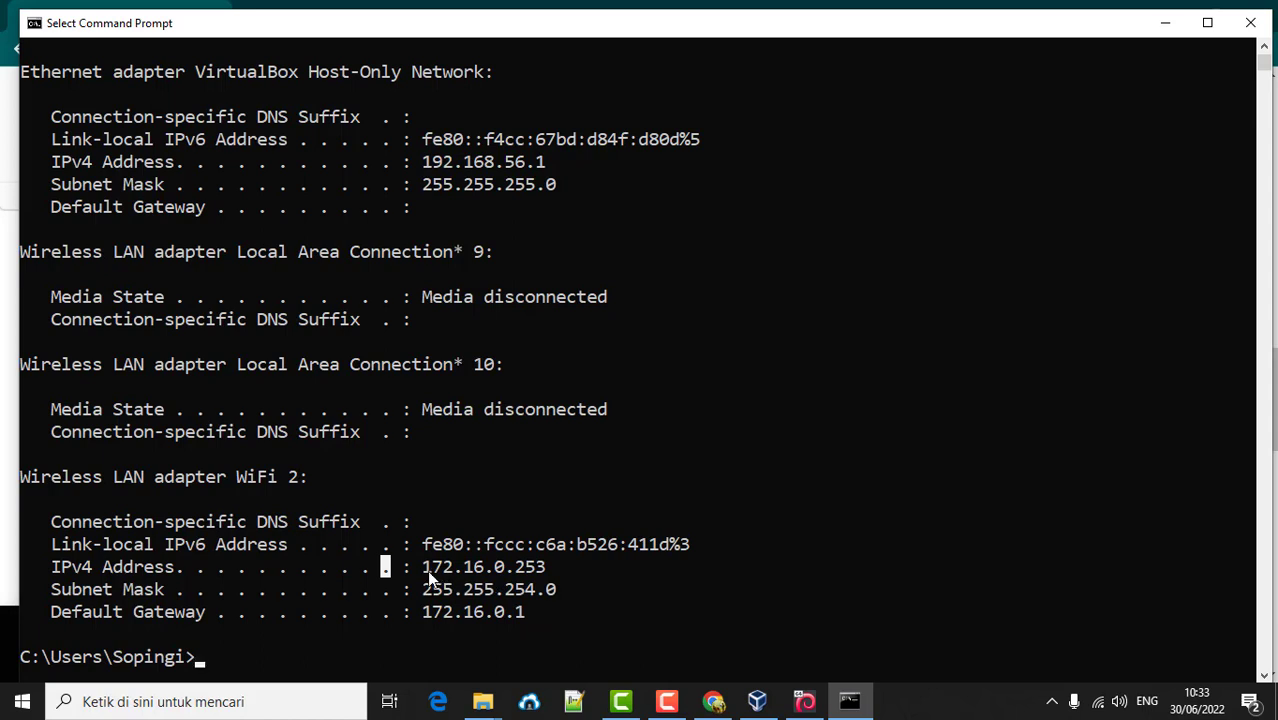
pyautogui.moveTo(424, 568); pyautogui.dragTo(546, 570)
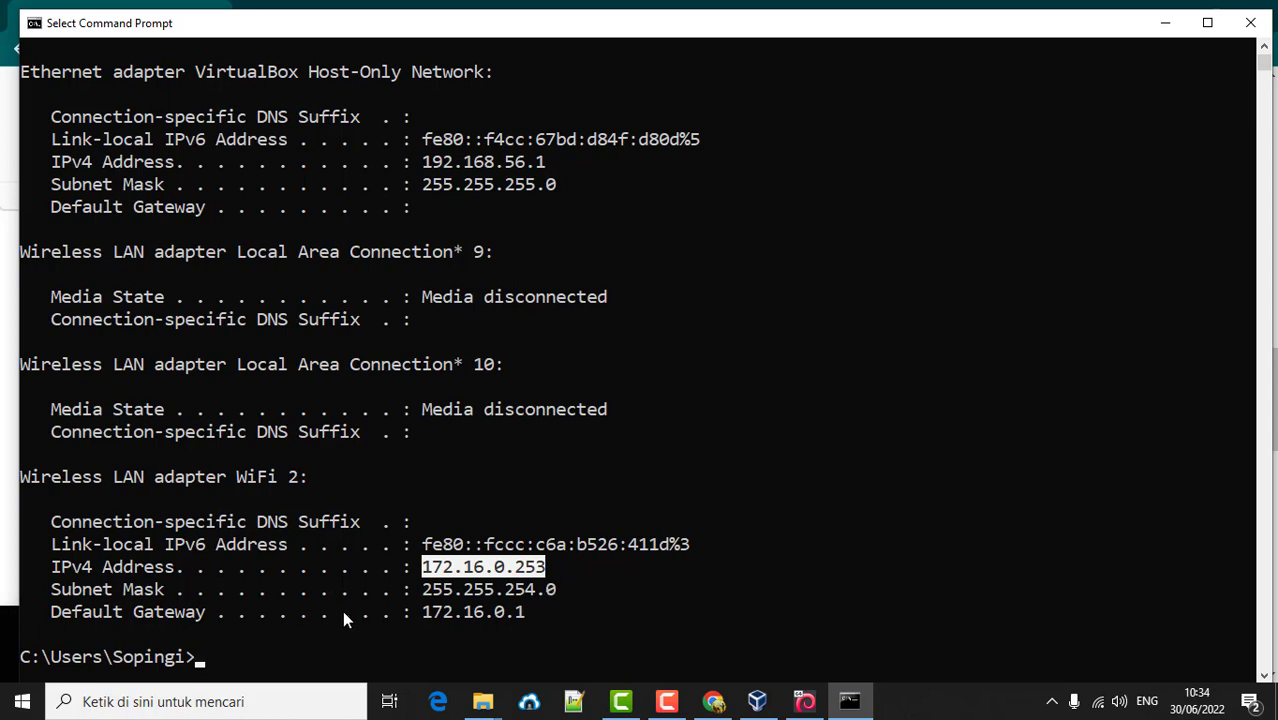
pyautogui.click(568, 605)
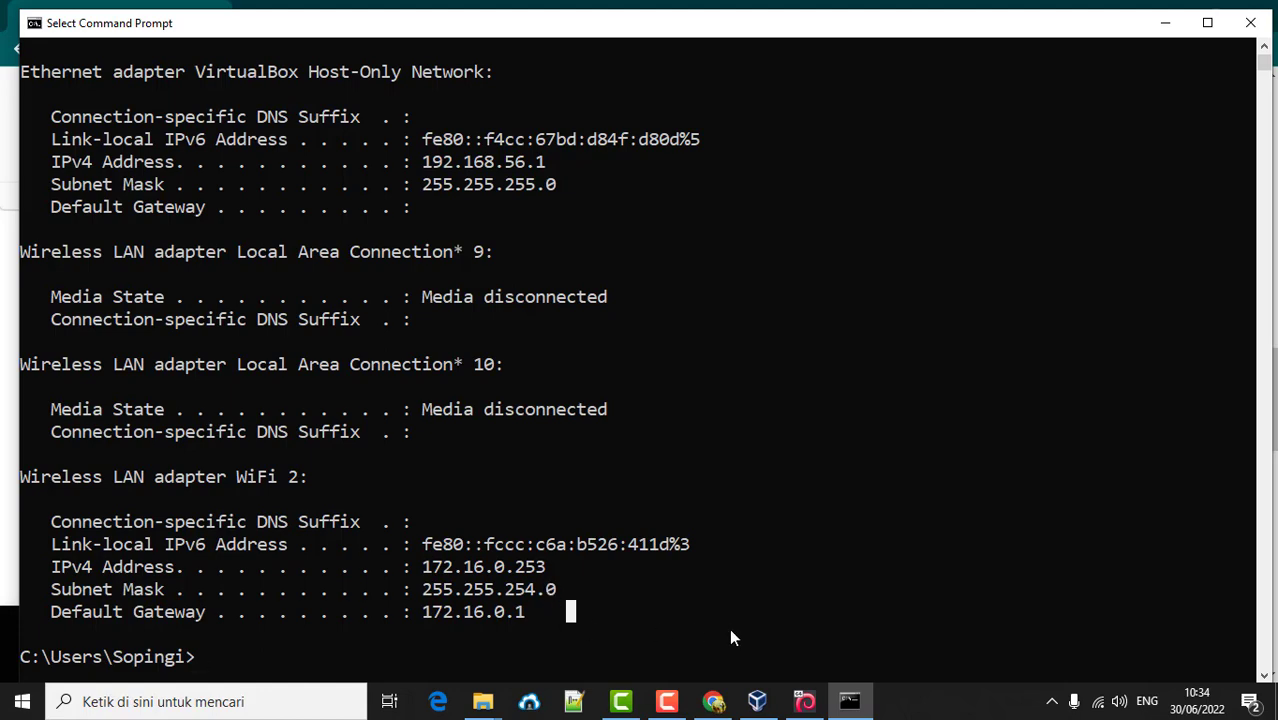
pyautogui.click(805, 701)
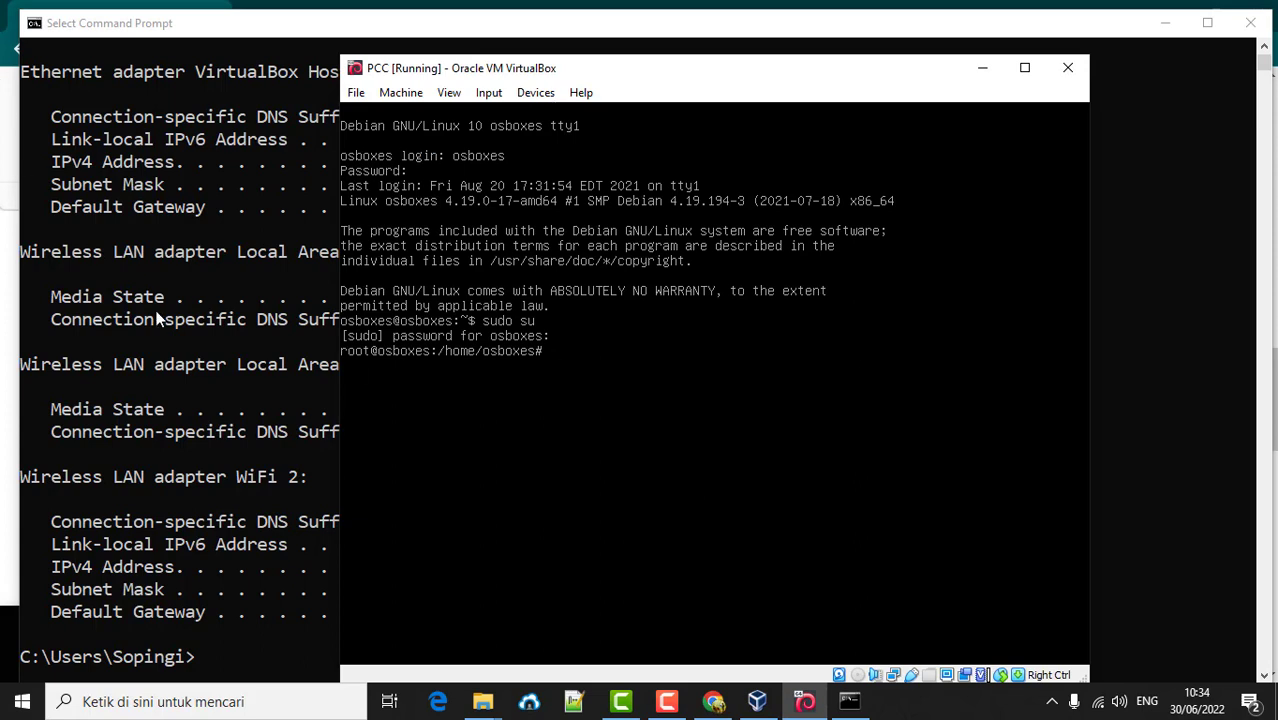
pyautogui.click(210, 447)
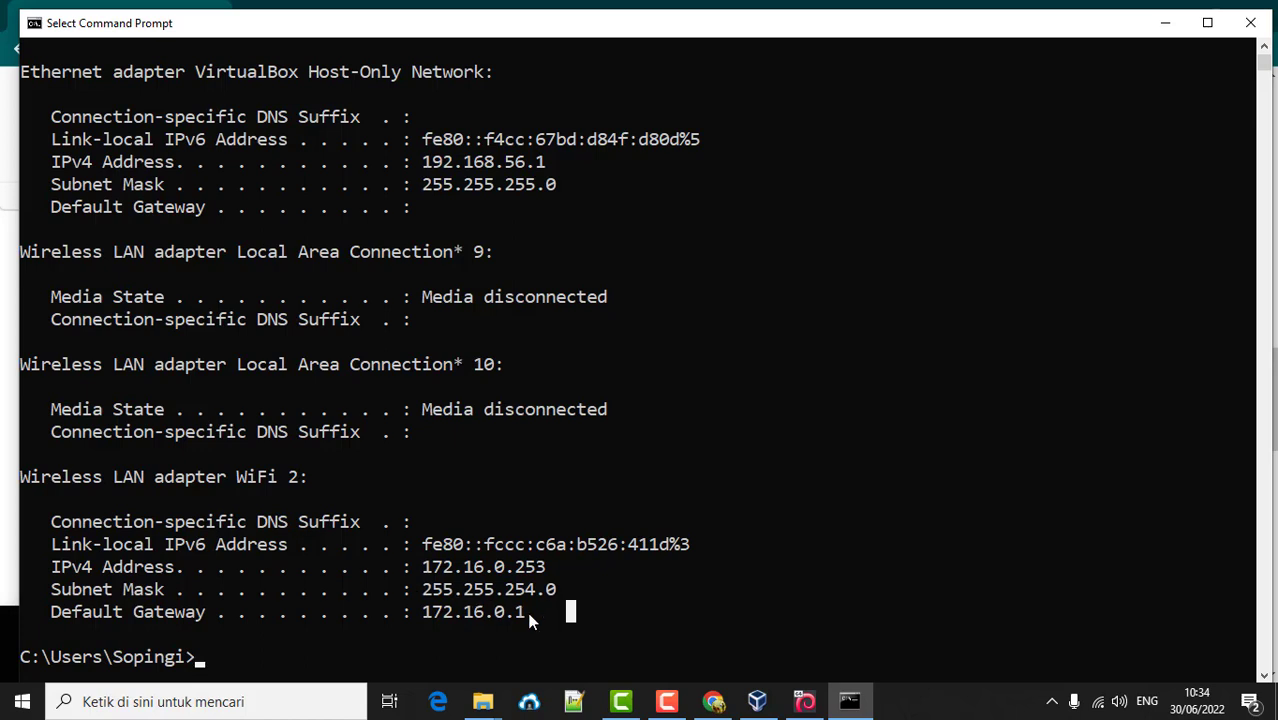
pyautogui.moveTo(527, 610); pyautogui.dragTo(424, 567)
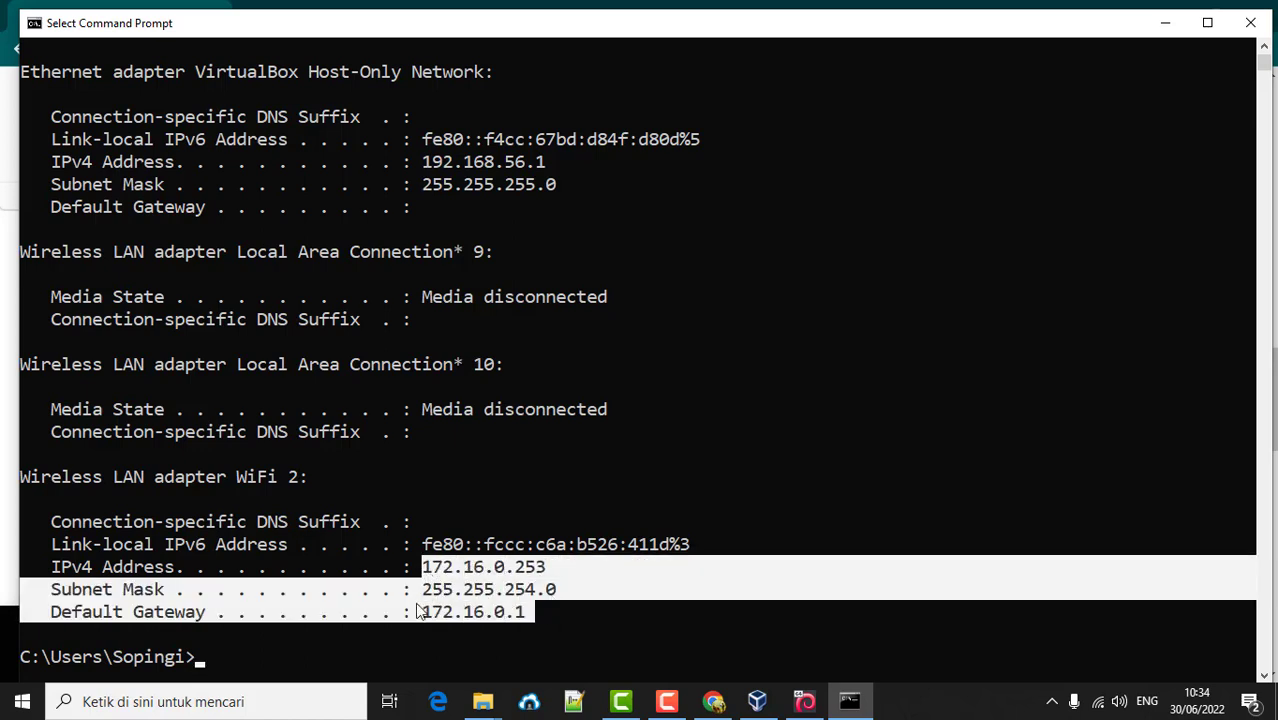
pyautogui.moveTo(515, 567); pyautogui.dragTo(554, 568)
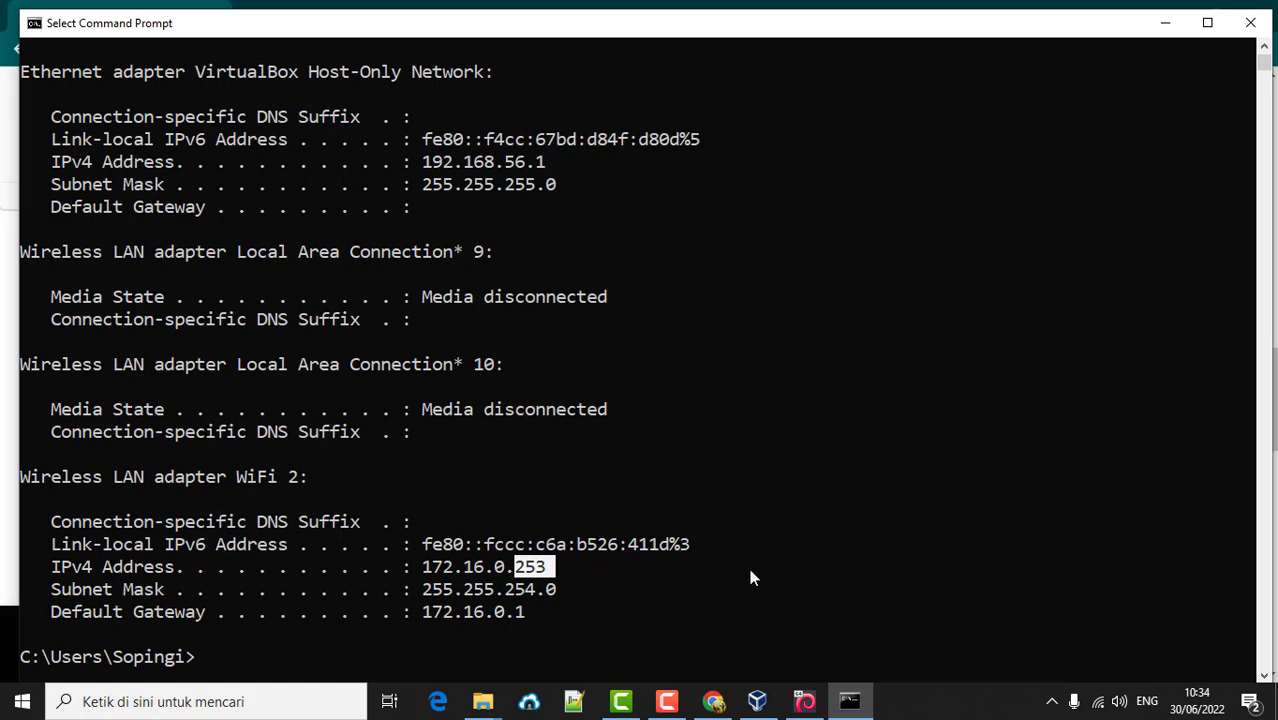
# - Bring the PCC VM window to the front over the console and minimize Command Prompt
pyautogui.click(805, 701)
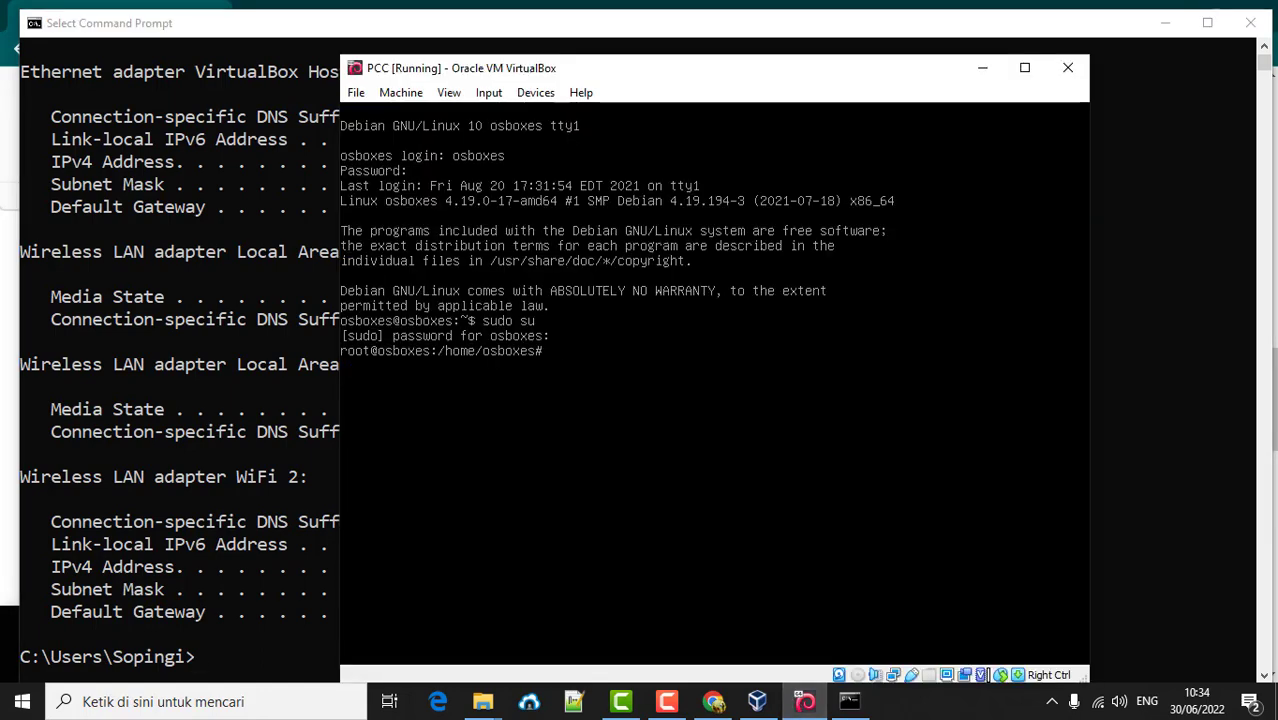
pyautogui.moveTo(622, 74); pyautogui.dragTo(436, 62)
pyautogui.click(1168, 26)
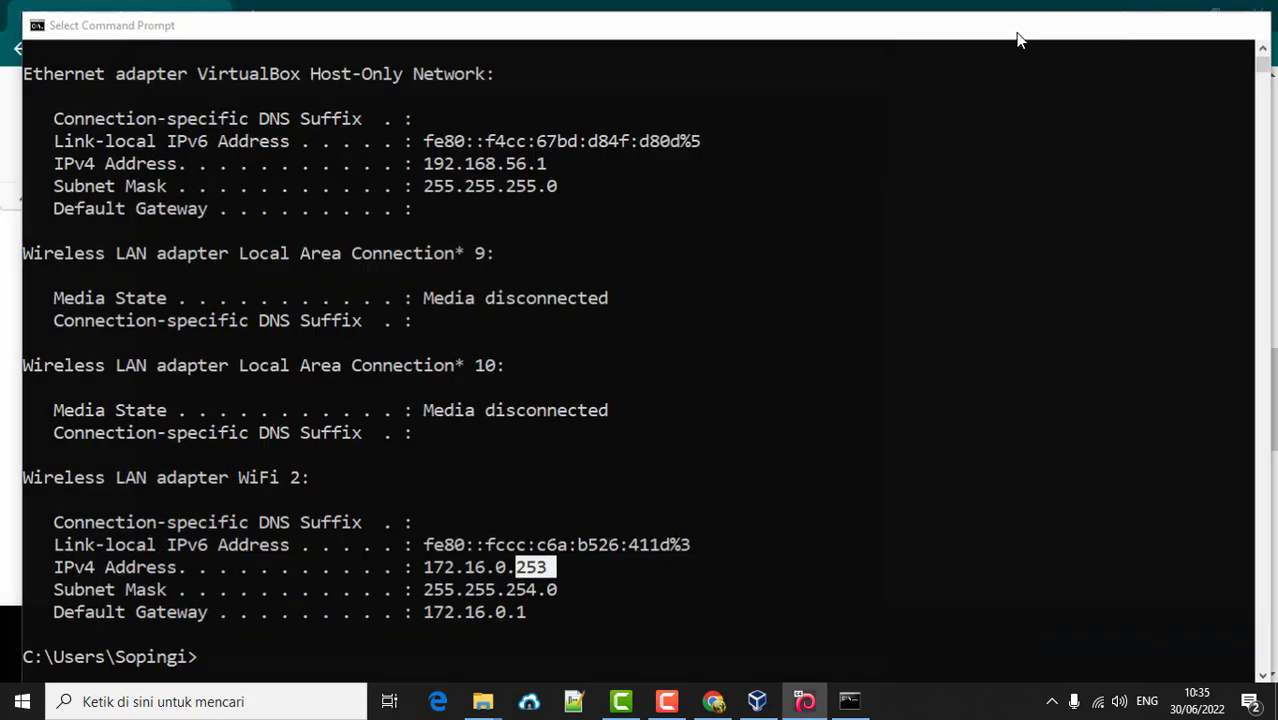
# - Open /etc/network/interfaces in nano from the PCC VM terminal
pyautogui.moveTo(604, 80); pyautogui.dragTo(670, 50)
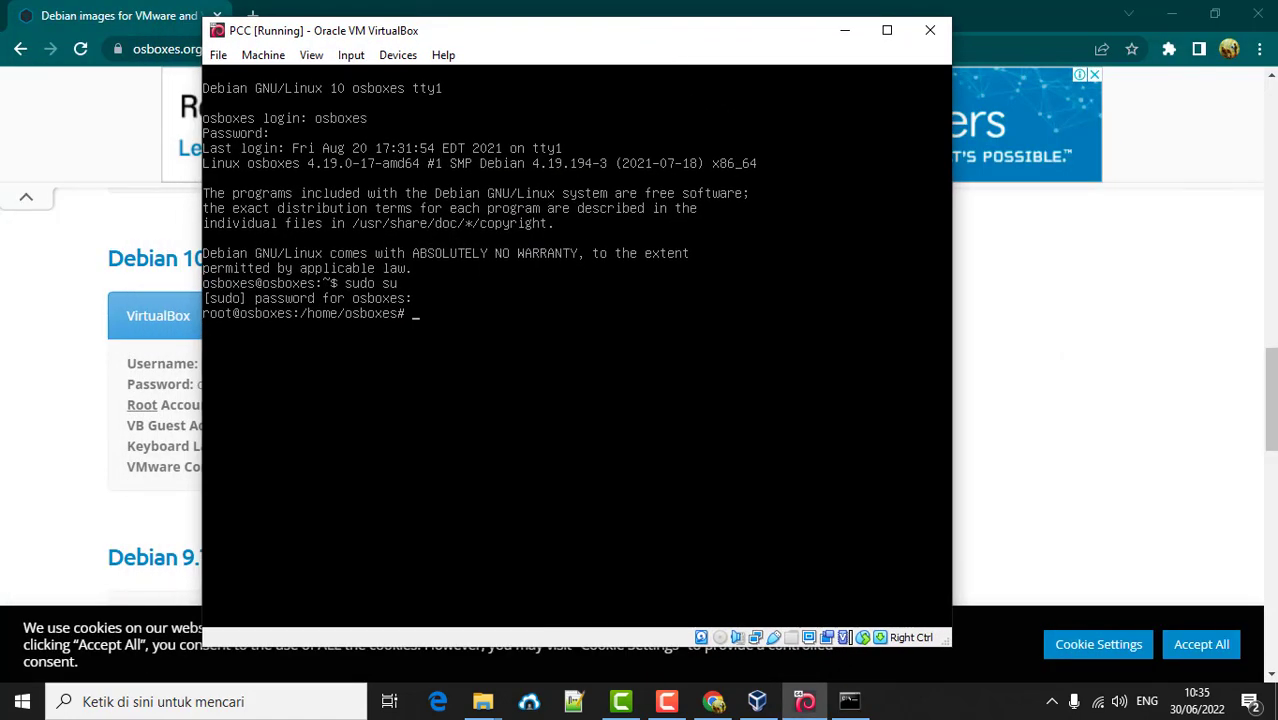
pyautogui.write('nano /etc')
pyautogui.write('/network/')
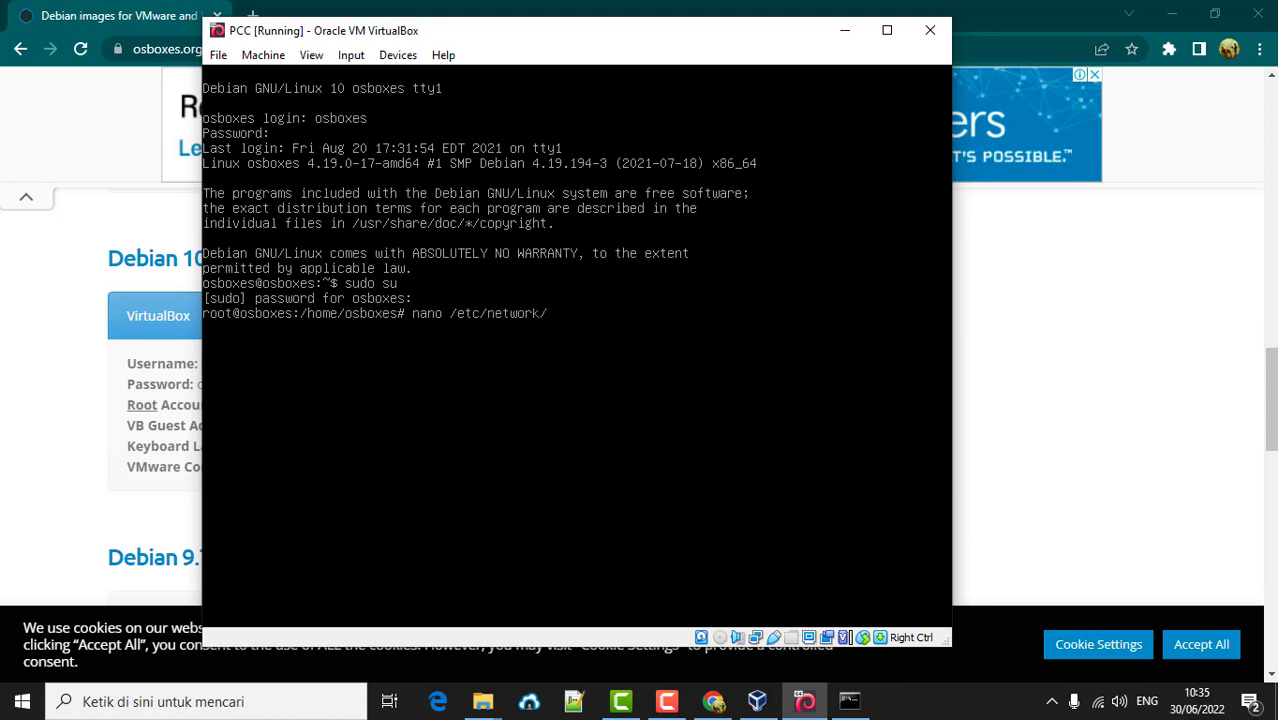
pyautogui.write('in')
pyautogui.press('Tab')
pyautogui.press('Return')
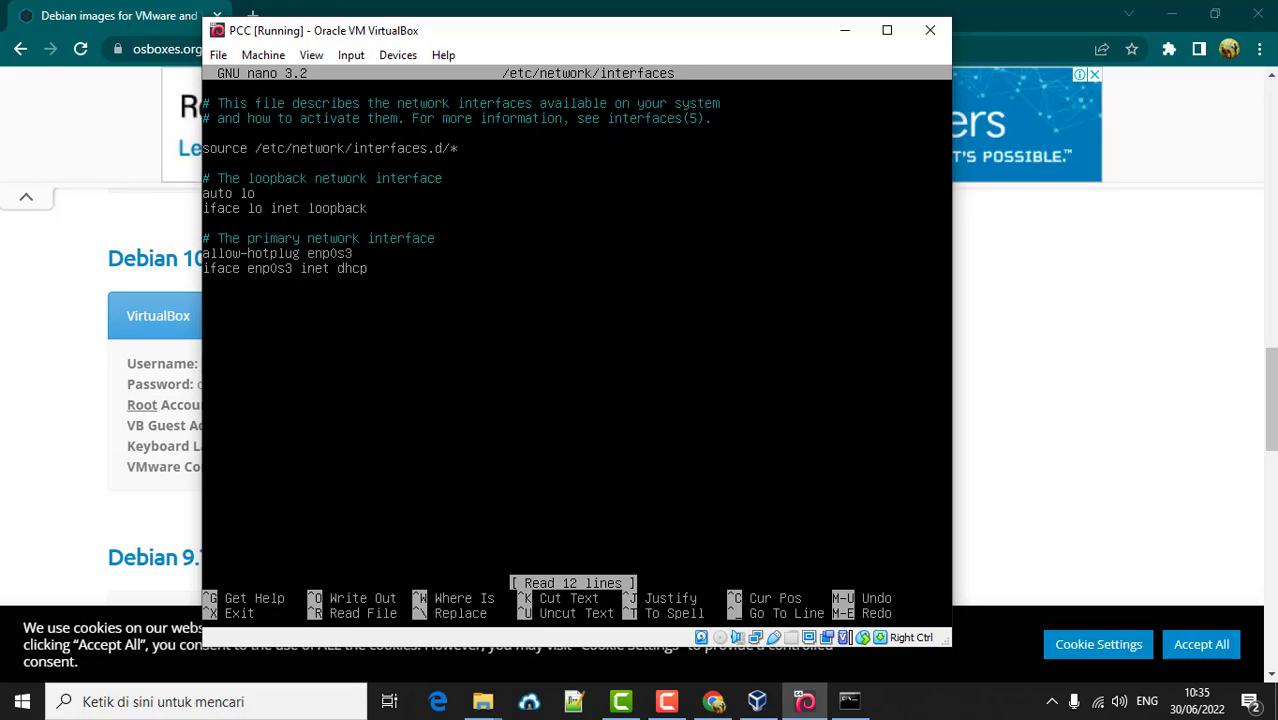
pyautogui.click(757, 701)
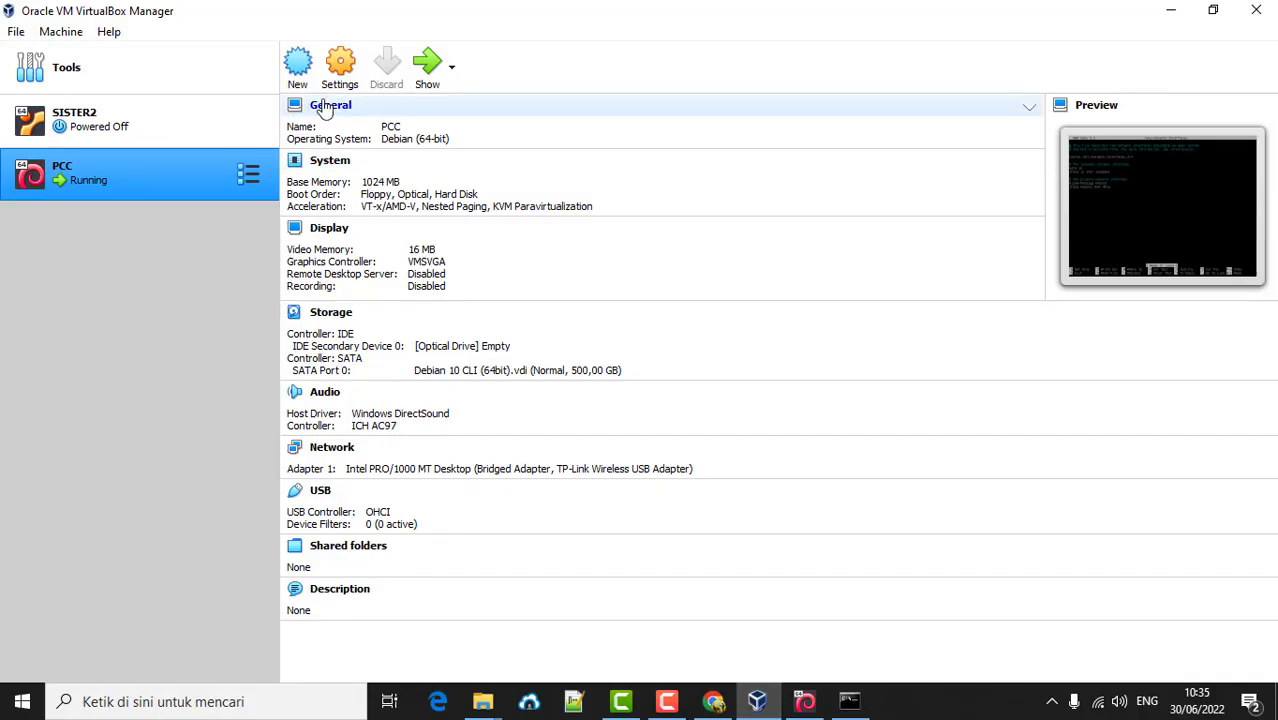
pyautogui.click(340, 62)
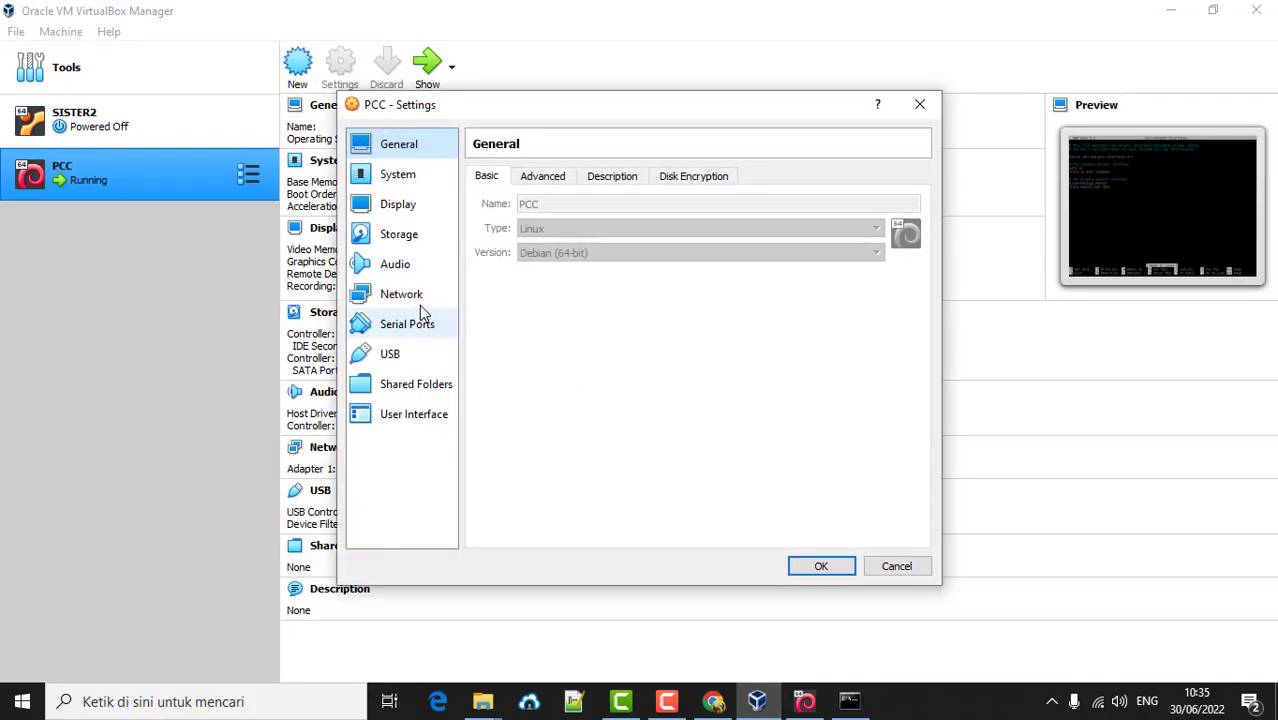
pyautogui.click(419, 303)
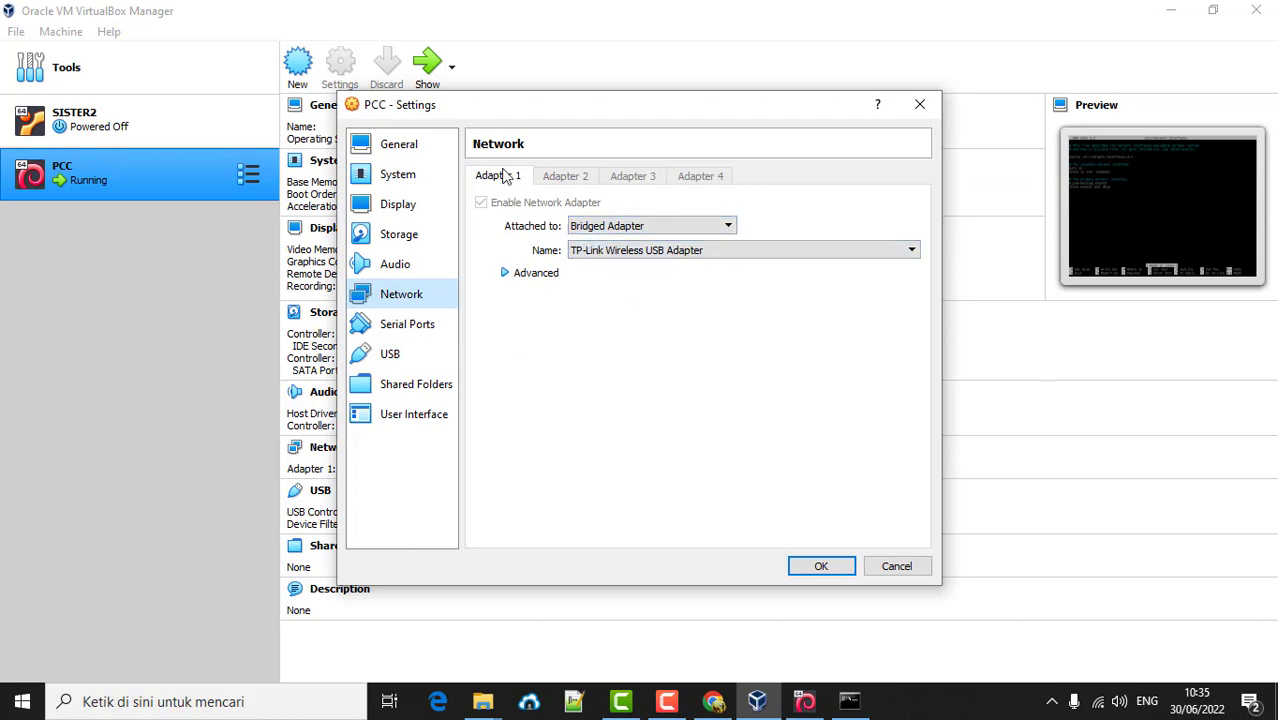
pyautogui.click(800, 700)
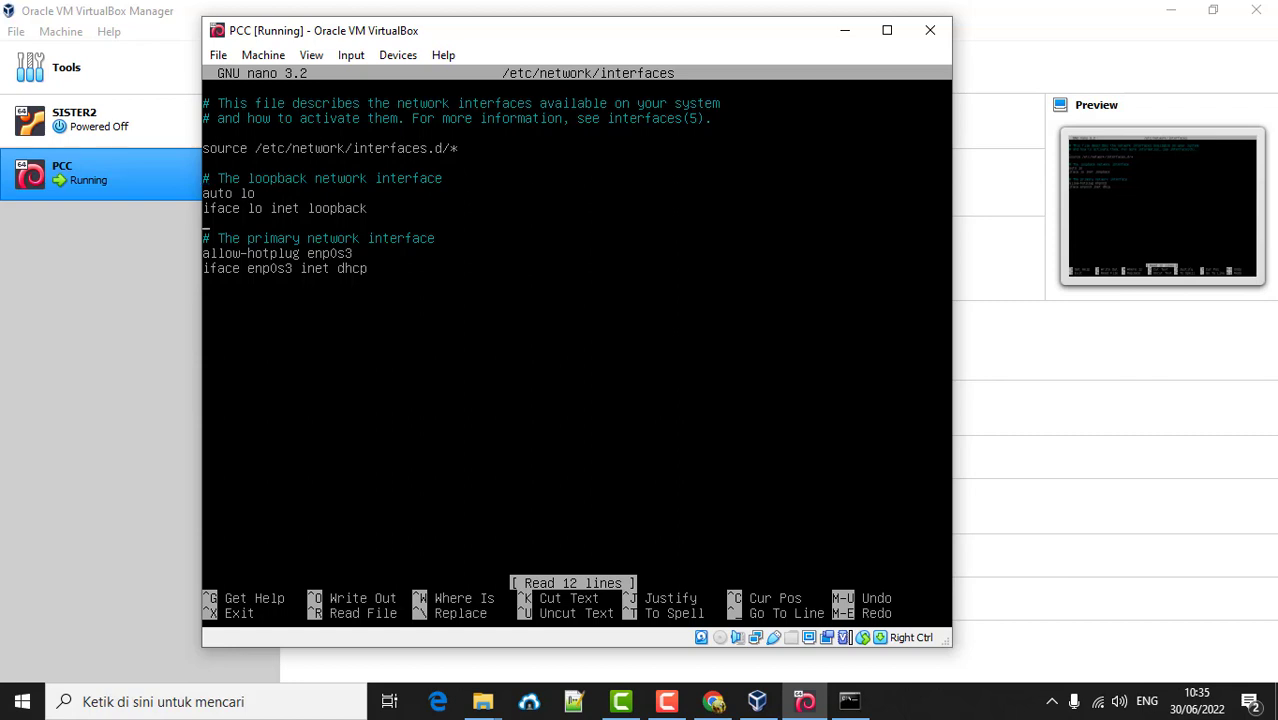
# - Comment out the allow-hotplug enp0s3 and iface enp0s3 inet dhcp lines, then add 'auto enp0s3'
pyautogui.click(205, 253)
pyautogui.write('#')
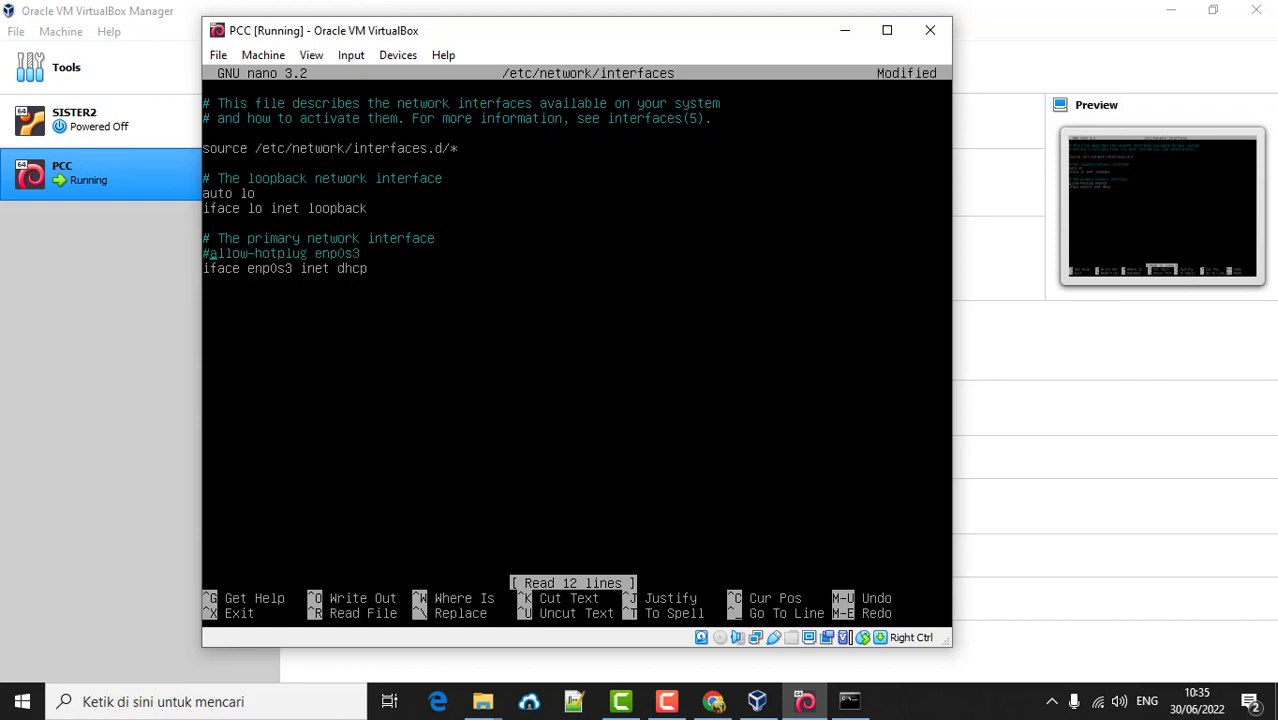
pyautogui.click(205, 268)
pyautogui.write('#')
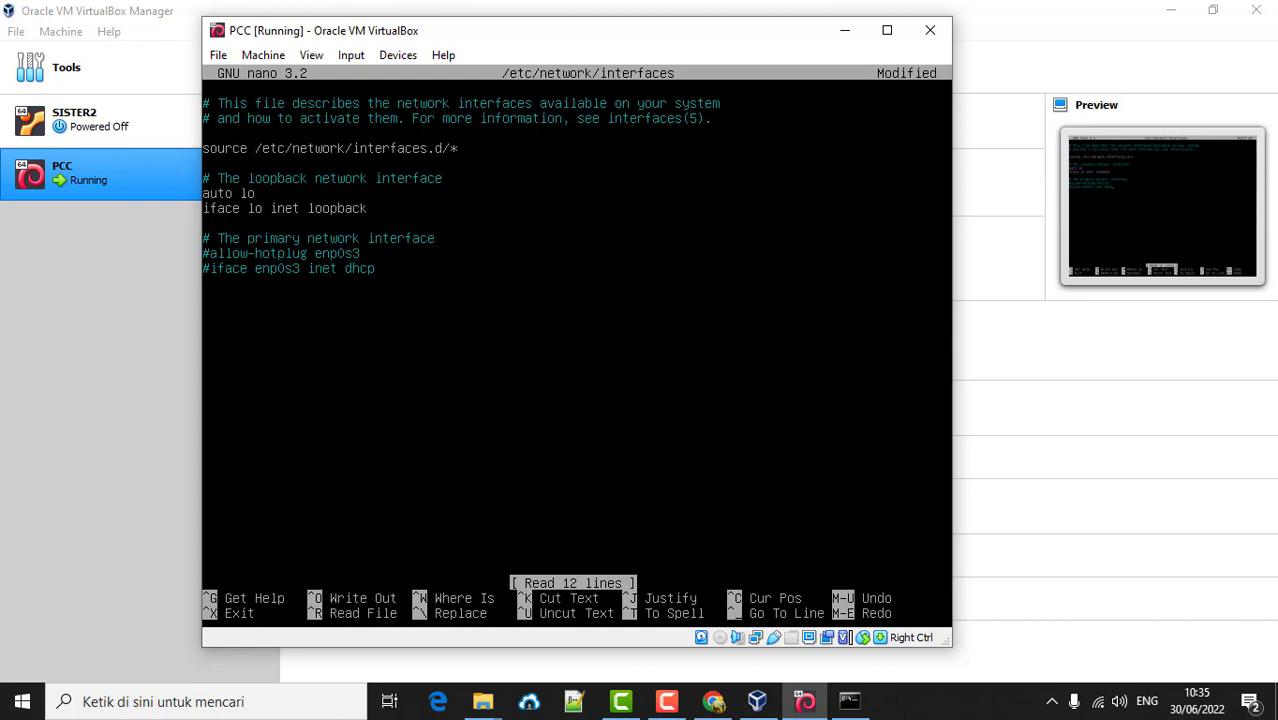
pyautogui.click(205, 303)
pyautogui.write('auto enp0s3')
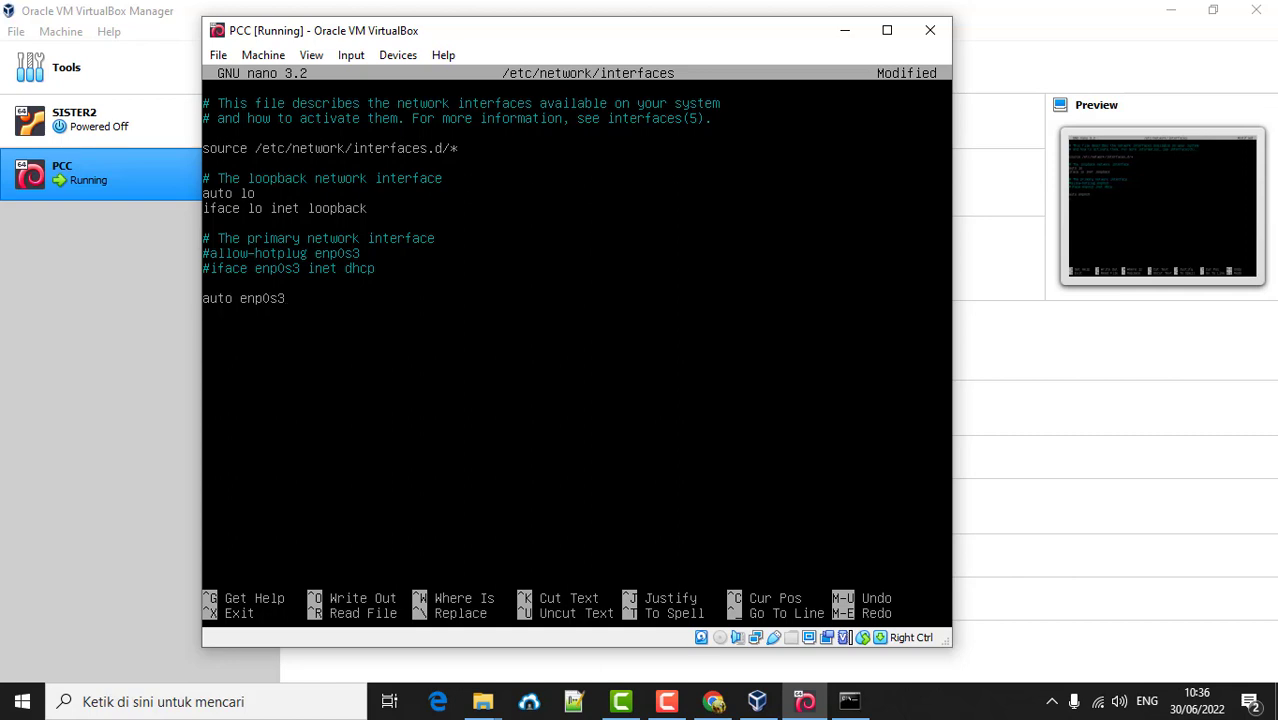
# - Add static enp0s3 lines: address 192.168.111.7, netmask 255.255.255.0, gateway 192.168.111.1, then exit nano
pyautogui.write('iface enp0s3 inet static')
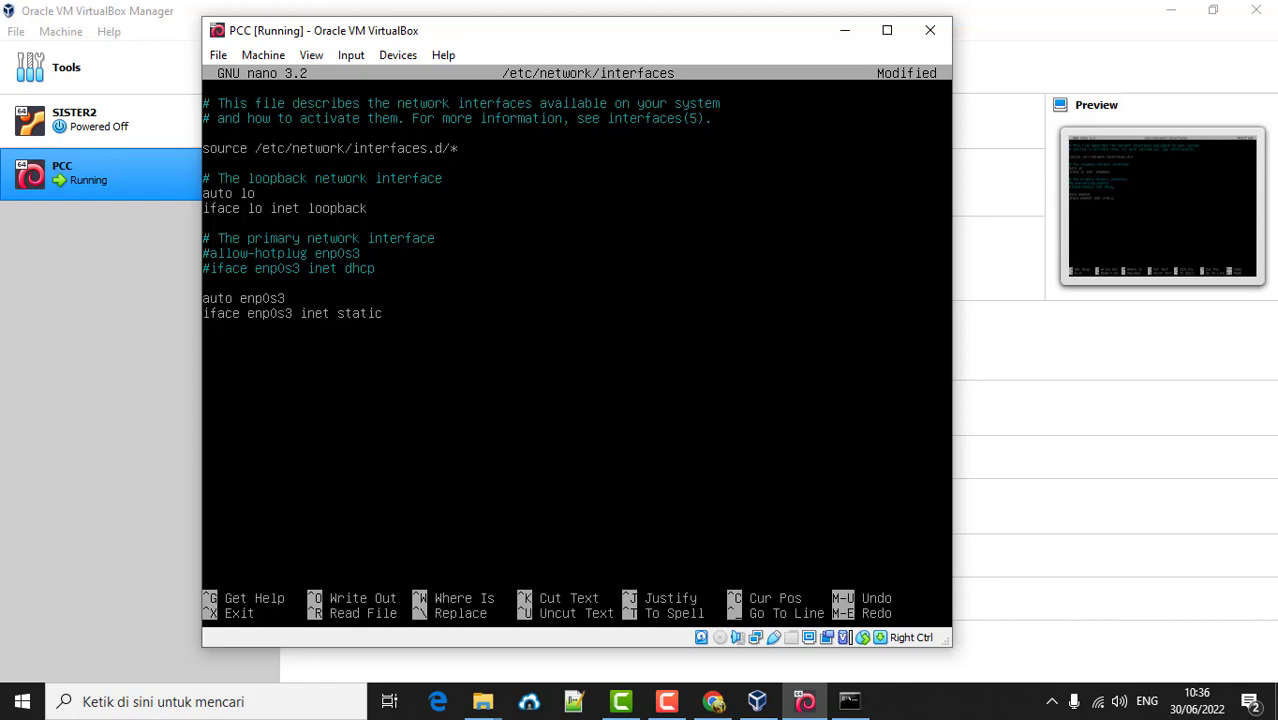
pyautogui.press('Return')
pyautogui.write('address 192.168.111')
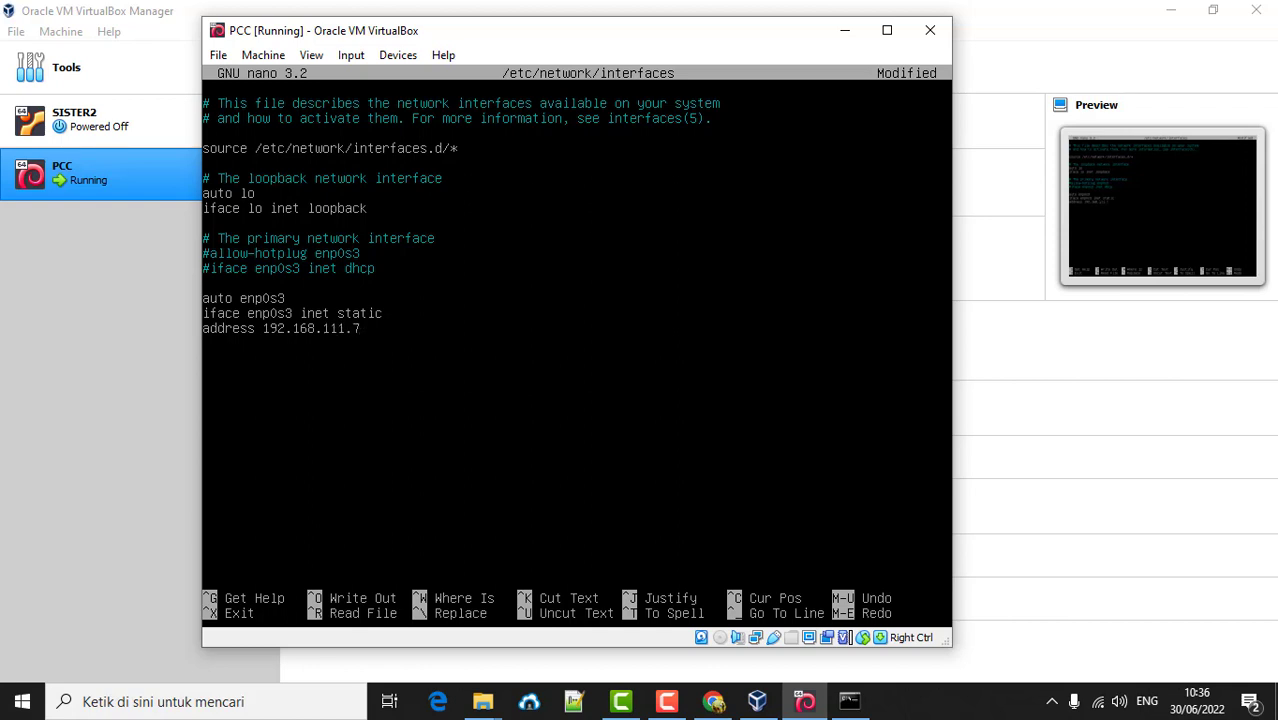
pyautogui.write('.7')
pyautogui.press('Return')
pyautogui.write('netmask 255.255.')
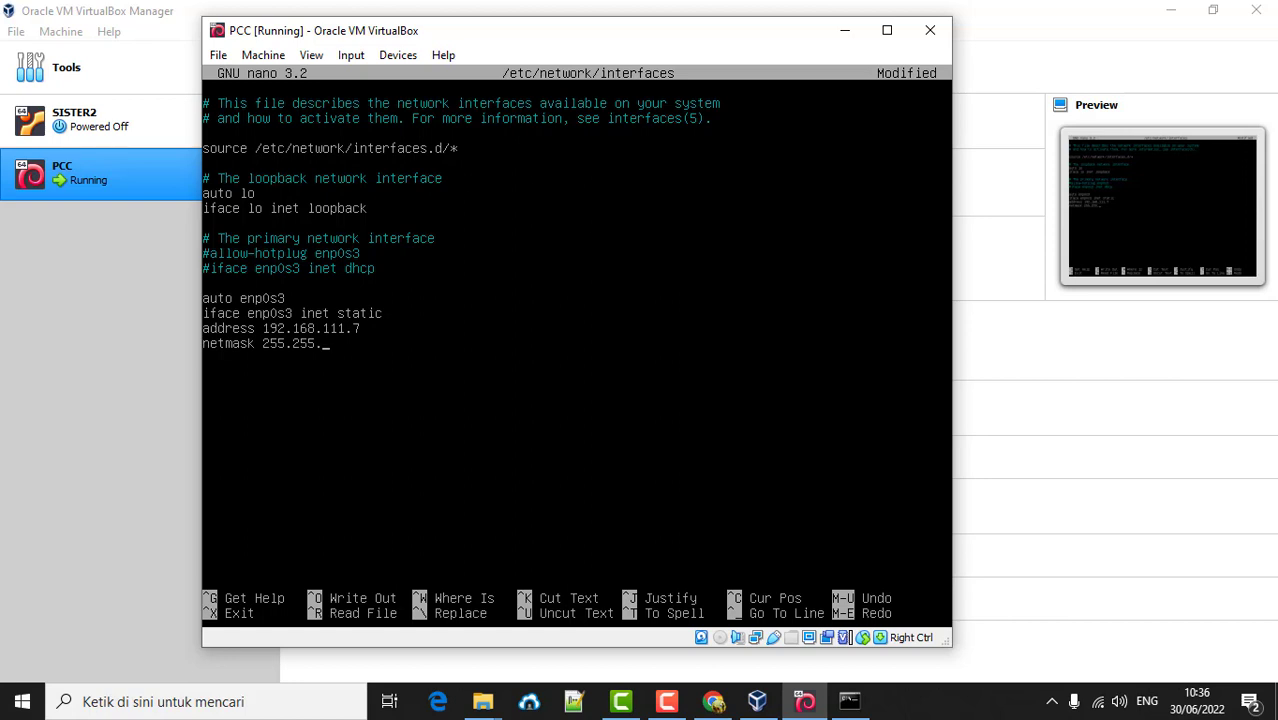
pyautogui.write('255.0 ')
pyautogui.write('gatew')
pyautogui.write('aynya')
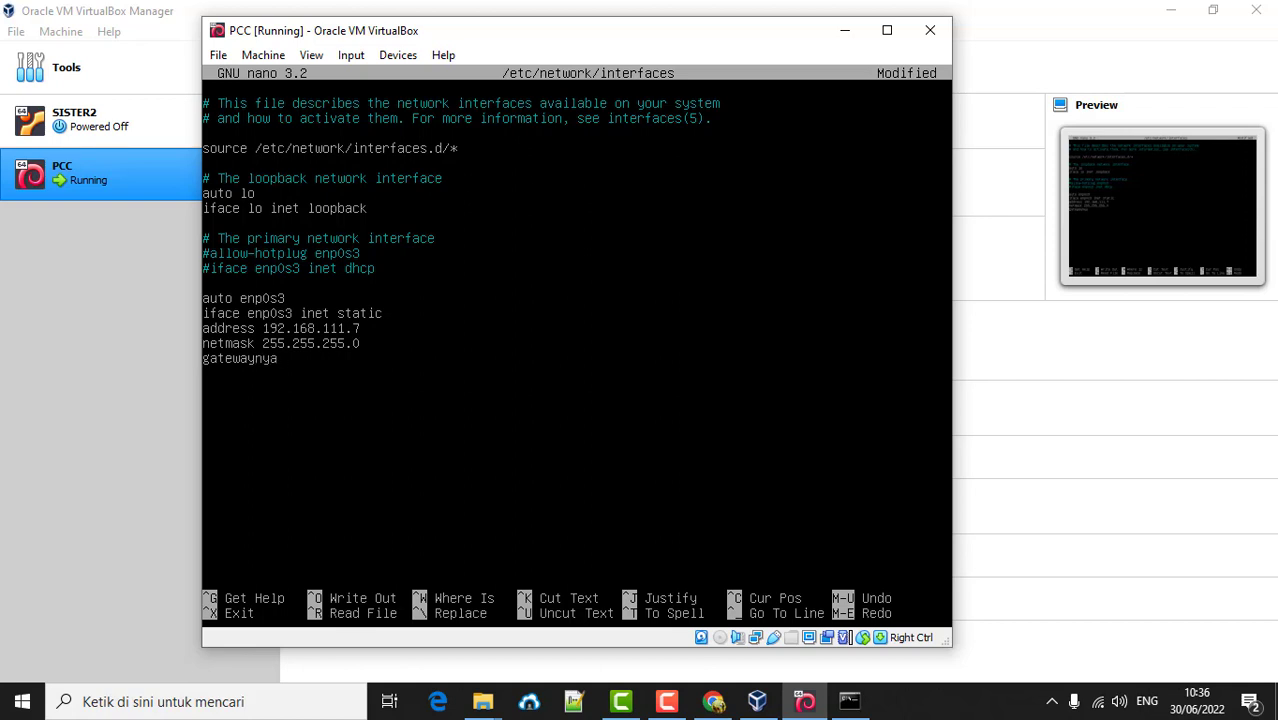
pyautogui.press('BackSpace')
pyautogui.press('BackSpace')
pyautogui.press('BackSpace')
pyautogui.write('192.168.111.1')
pyautogui.hotkey('ctrl', 'x')
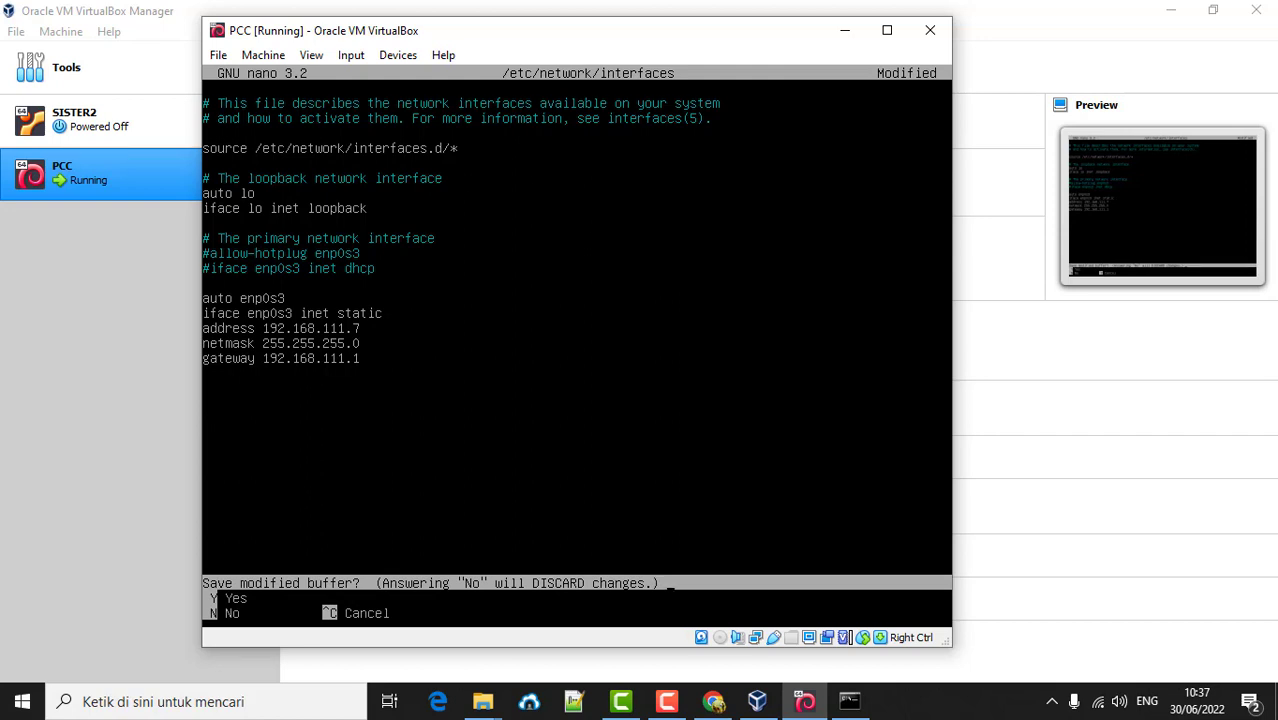
# - Save the interfaces file, run /etc/init.d/networking restart, and type ping google.com
pyautogui.press('y')
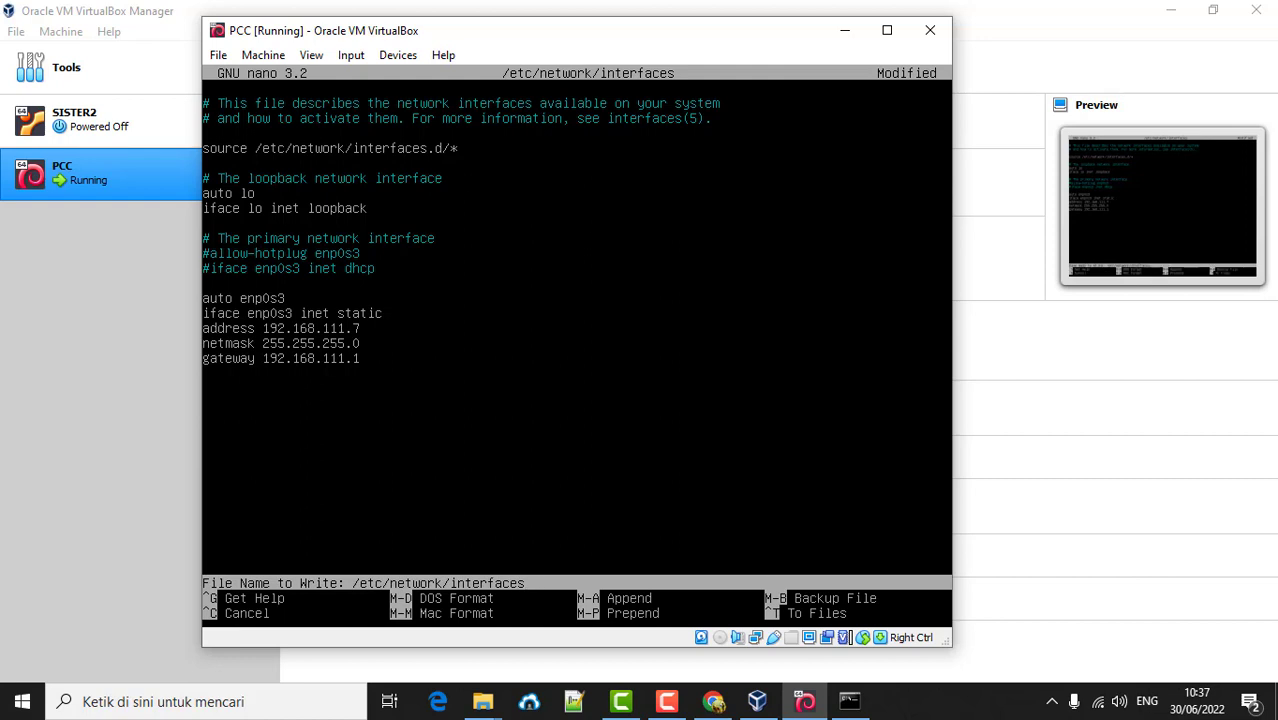
pyautogui.press('Return')
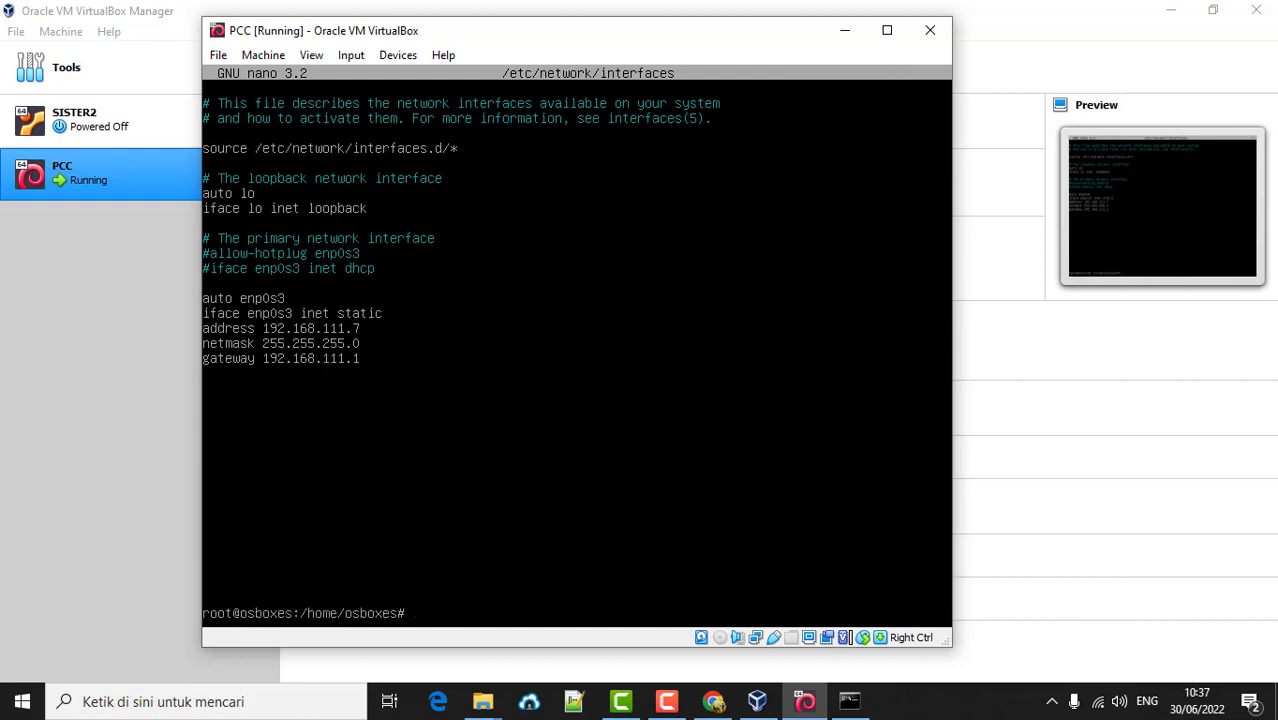
pyautogui.write('/etc/init.d/net')
pyautogui.press('Tab')
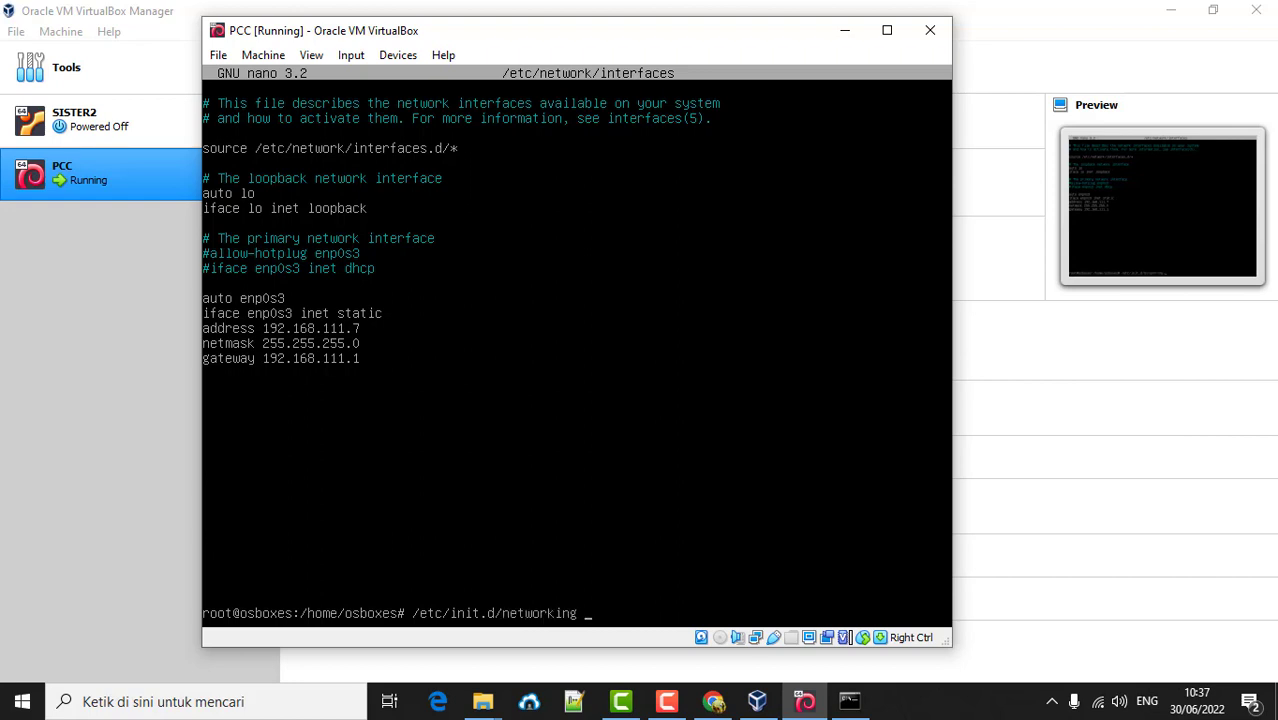
pyautogui.write('restart')
pyautogui.press('Return')
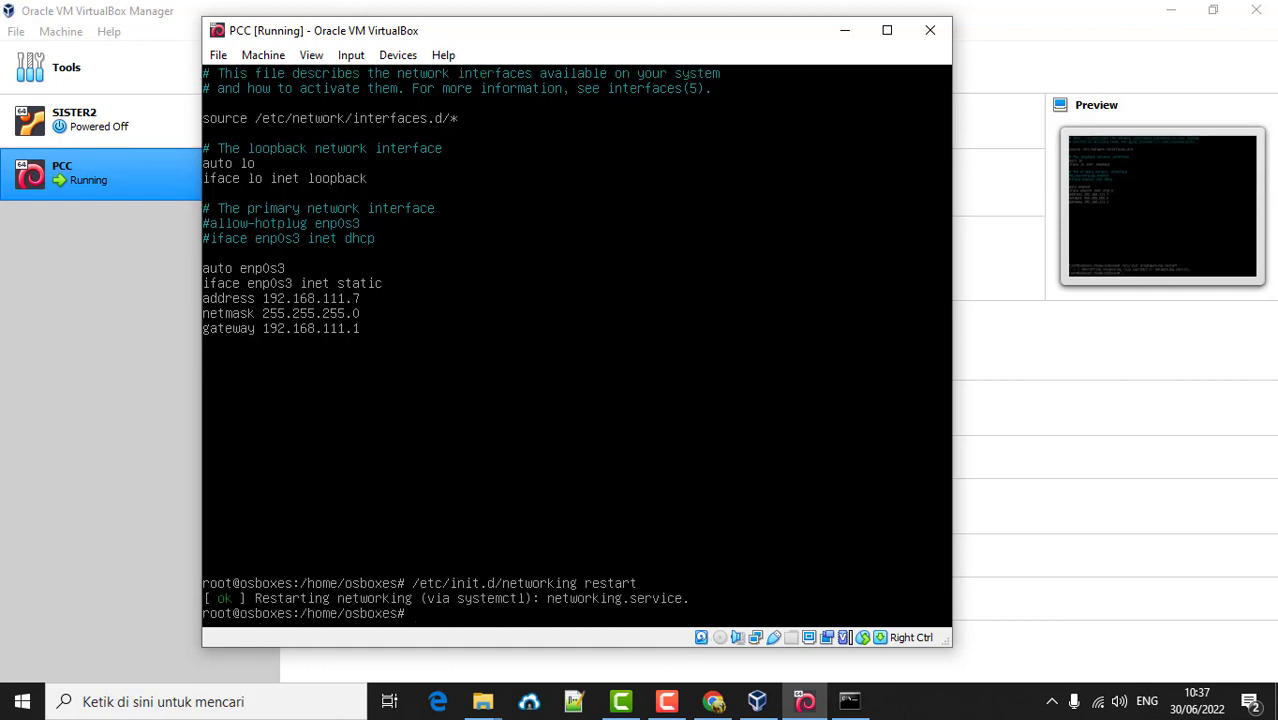
pyautogui.write('ping google.com')
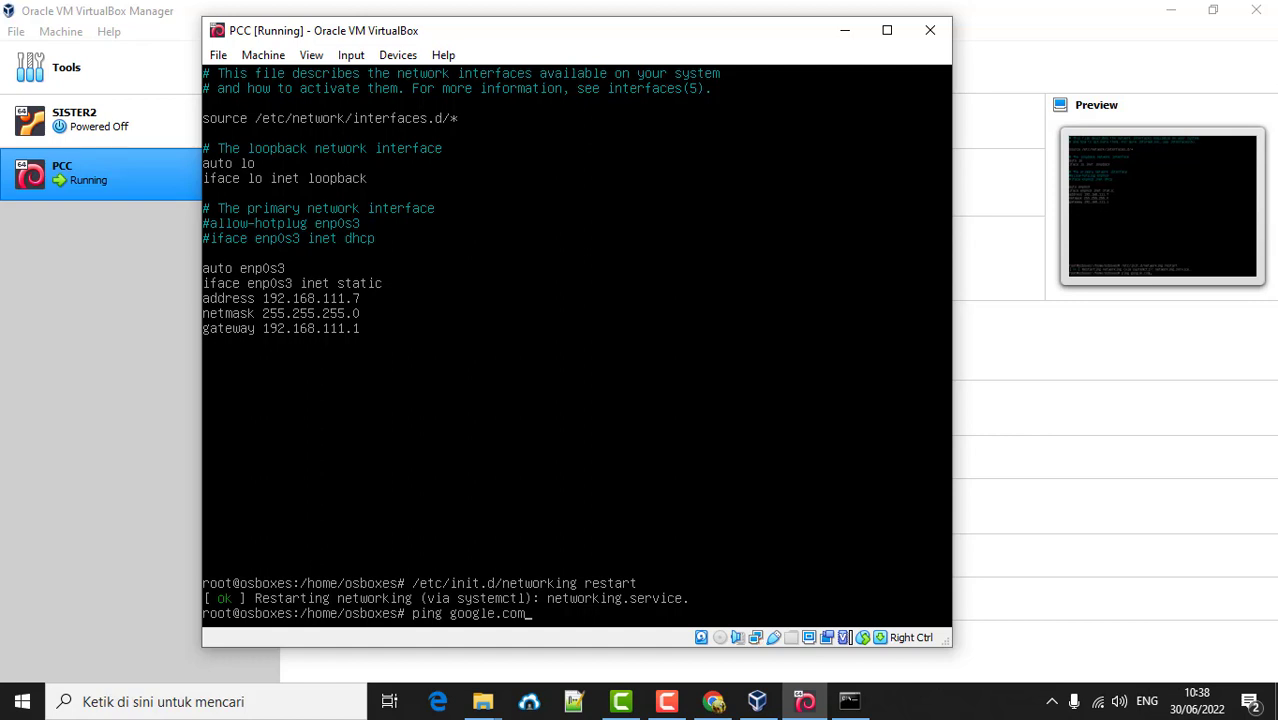
# - Run the google.com ping and see it fail with 'Temporary failure in name resolution'
pyautogui.press('Return')
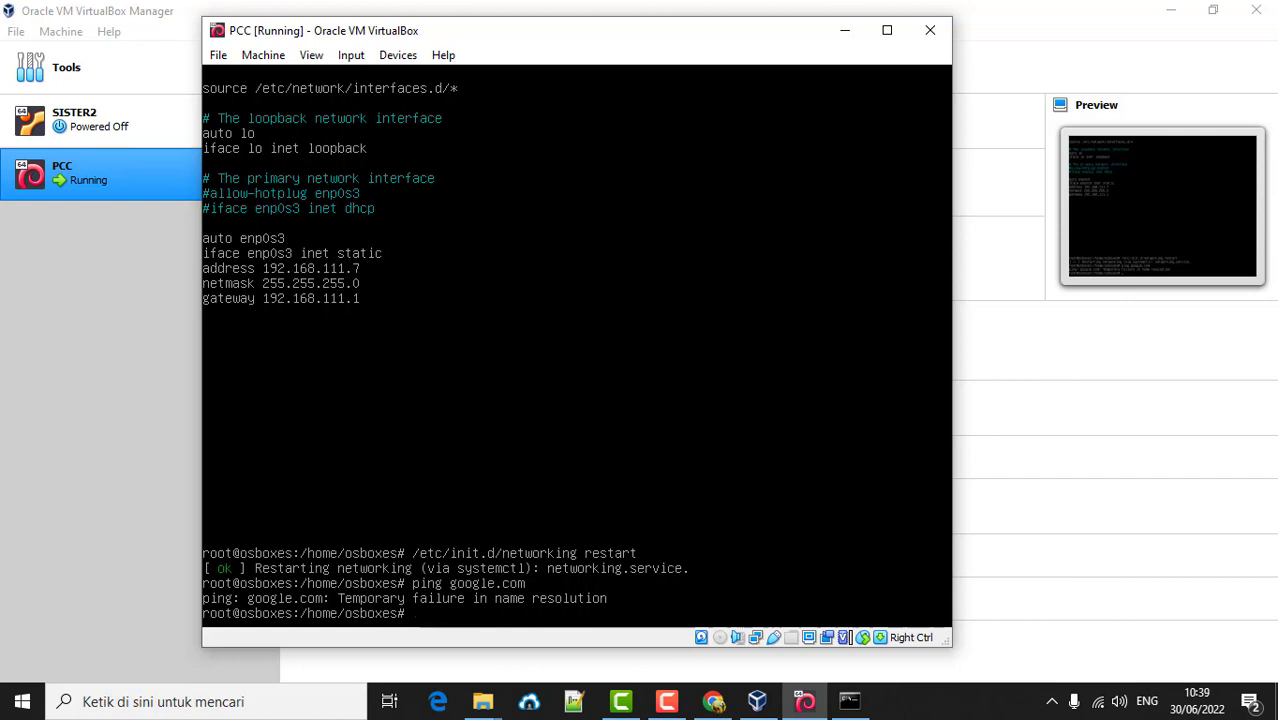
pyautogui.click(666, 701)
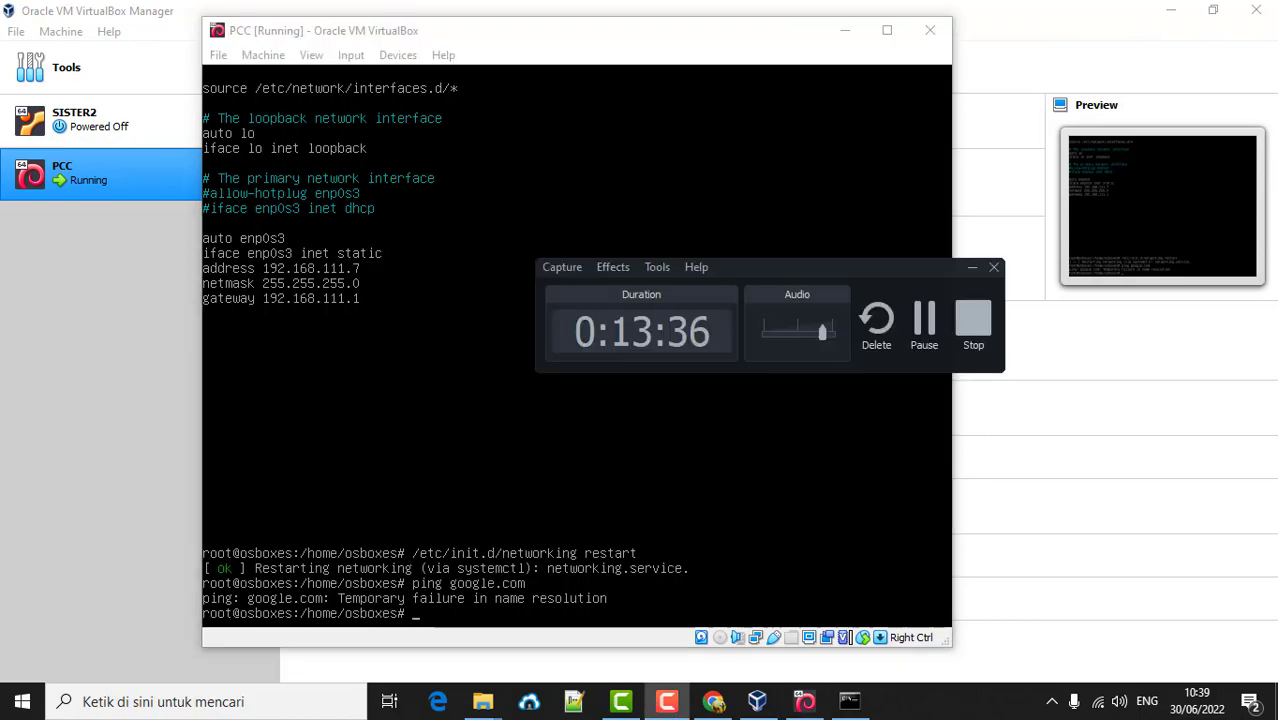
pyautogui.click(920, 330)
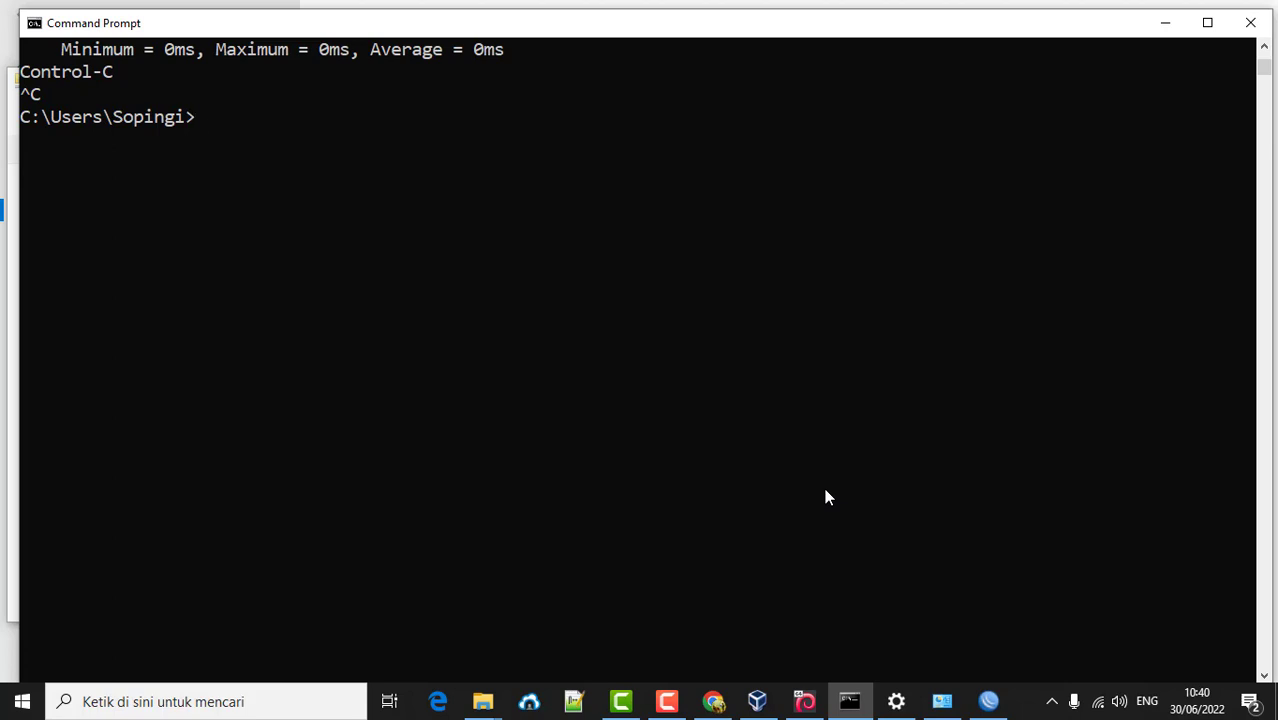
# - Run ipconfig on the host, showing WiFi 2 at 192.168.111.8 with gateway 192.168.111.1
pyautogui.write('ipconfig')
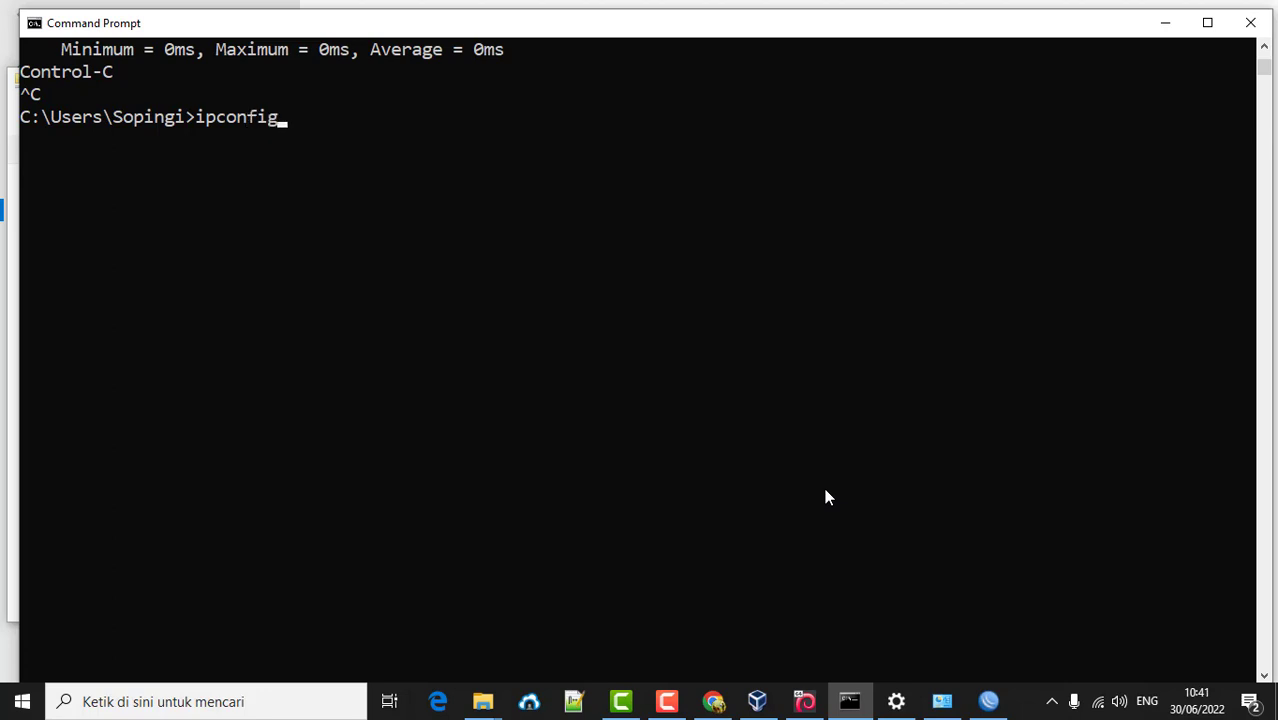
pyautogui.press('Return')
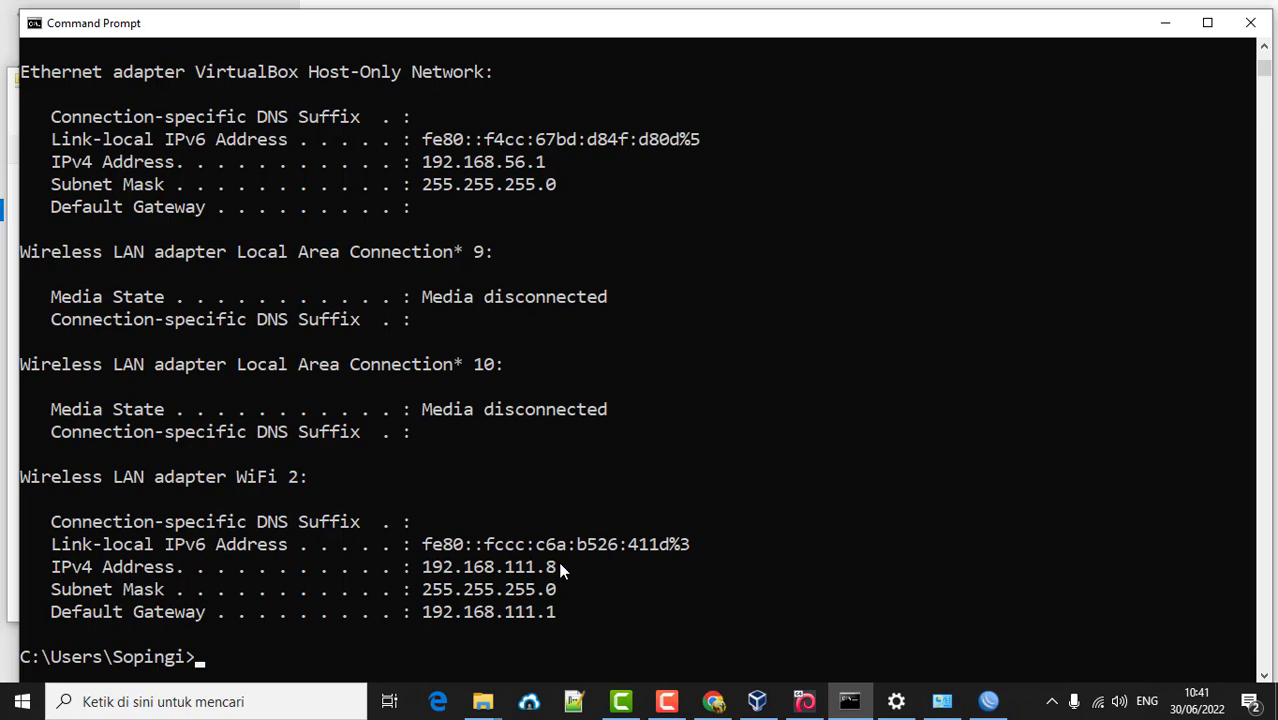
# - Ping the host at 192.168.111.8 from PCC and stop it after 4 of 4 replies
pyautogui.click(810, 702)
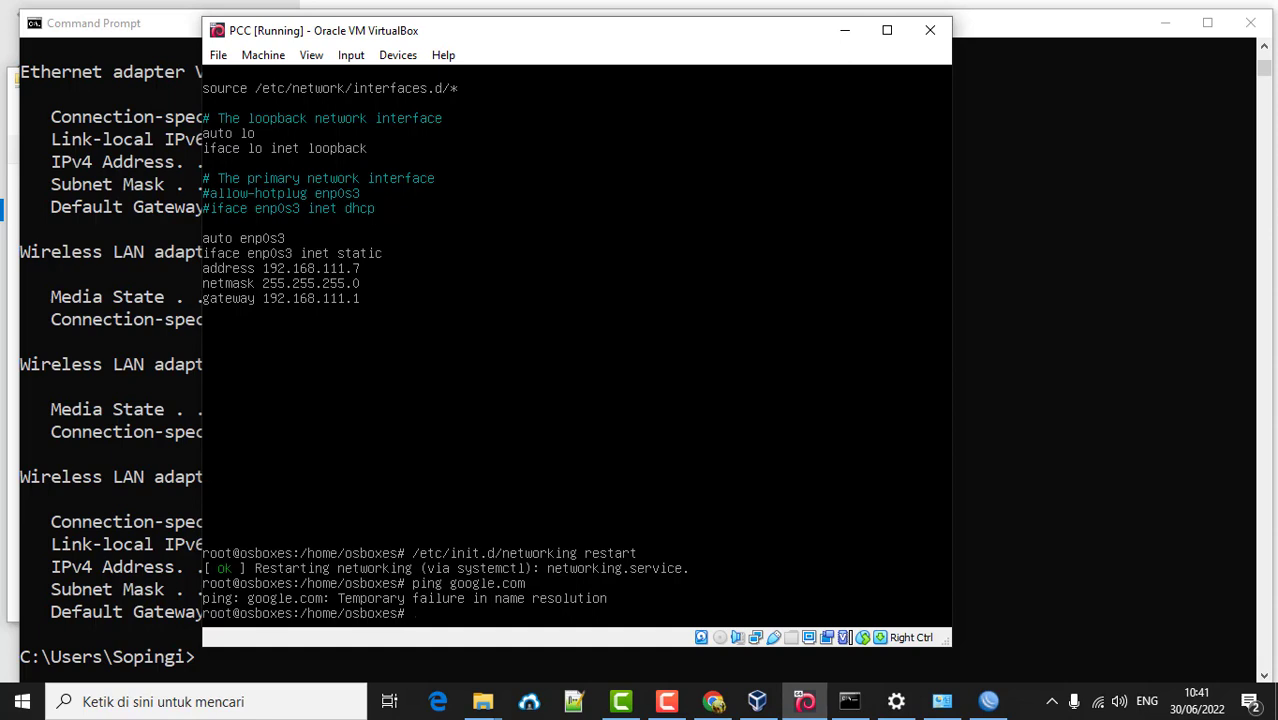
pyautogui.write('ping 192.168.111.8')
pyautogui.press('Return')
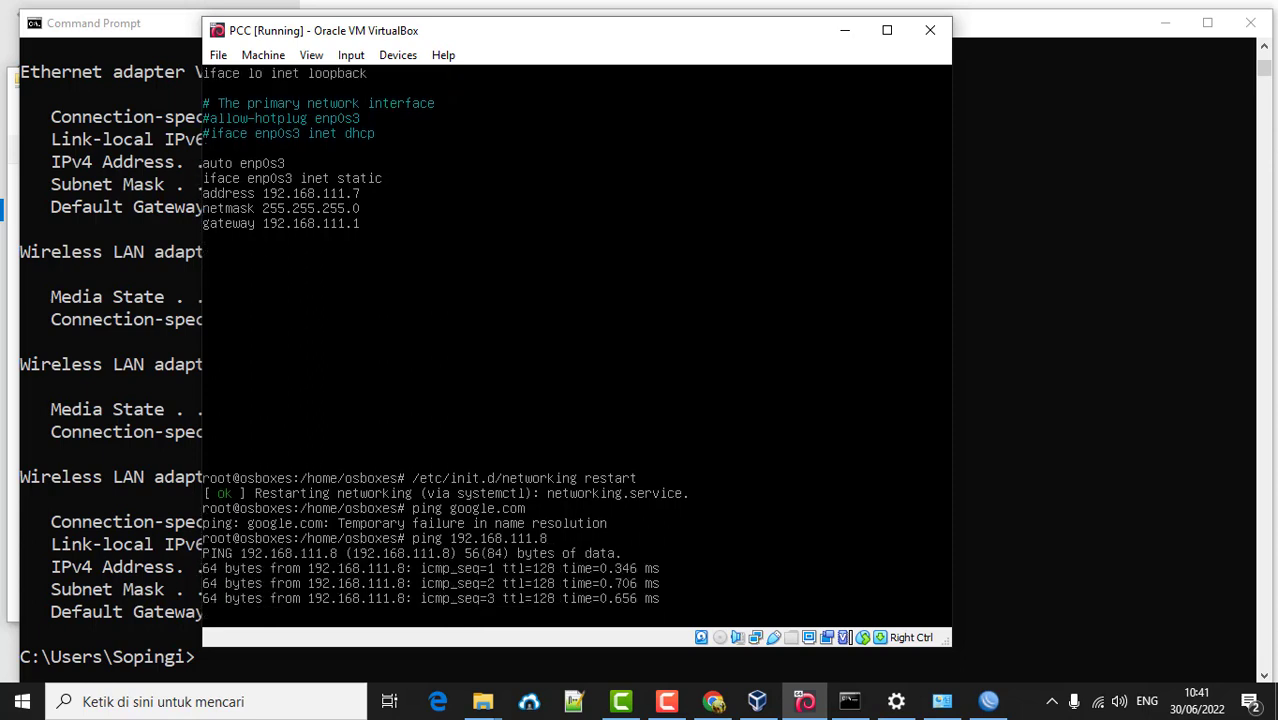
pyautogui.hotkey('ctrl', 'c')
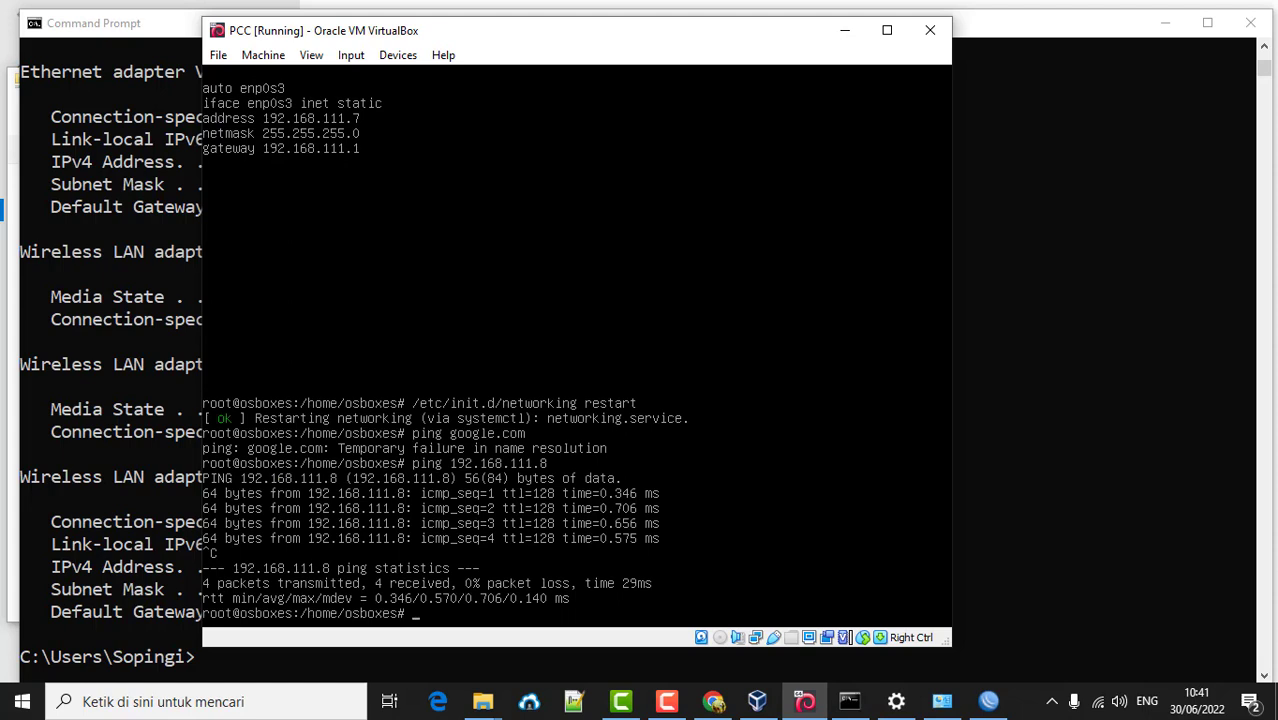
# - Ping PCC at 192.168.111.7 from the host Command Prompt, getting 4 replies with 0% loss
pyautogui.click(1088, 270)
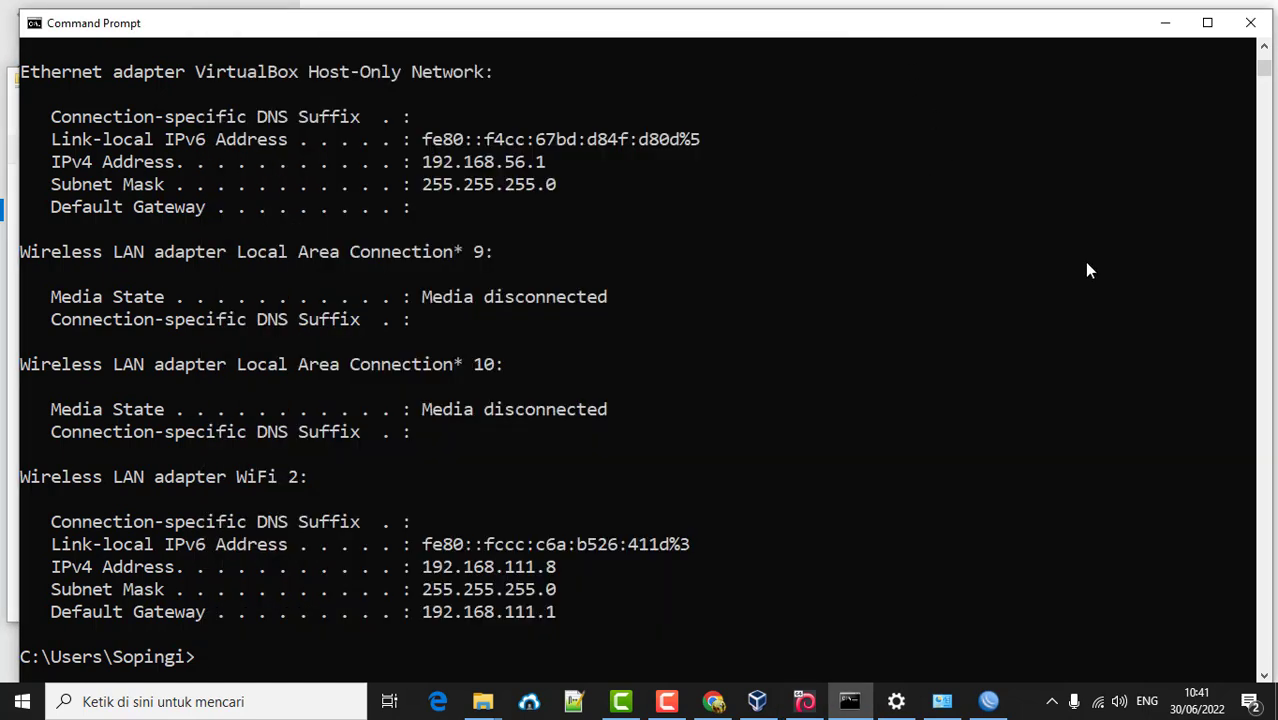
pyautogui.write('ping 192.168')
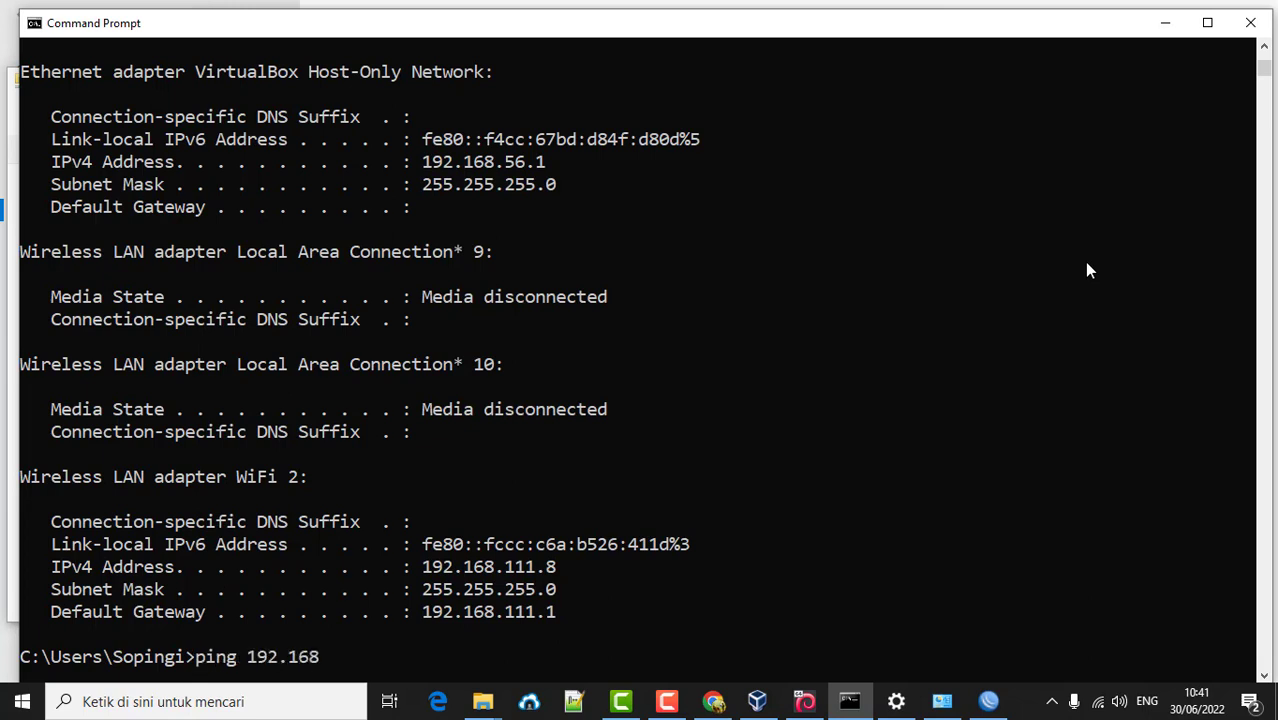
pyautogui.write('.111.7')
pyautogui.press('Return')
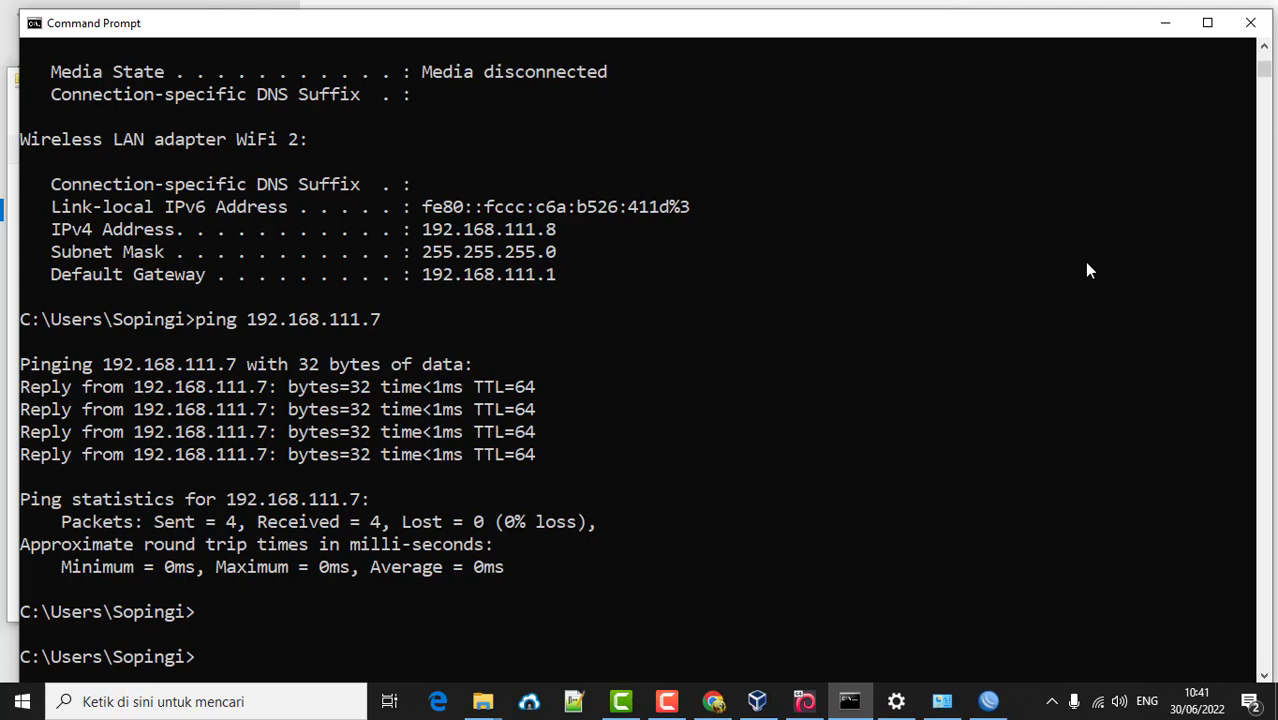
pyautogui.click(812, 702)
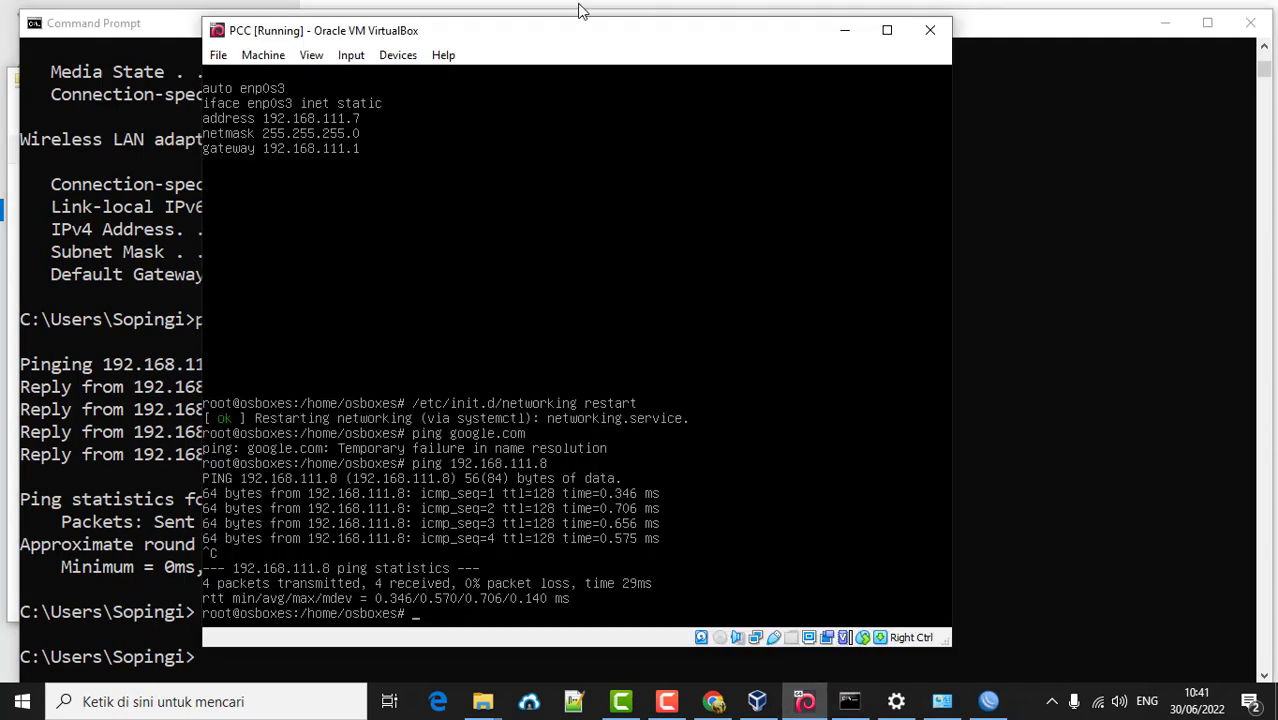
# - View /etc/resolv.conf in nano, showing nameservers 212.230.135.2 and 212.230.135.1, and exit unchanged
pyautogui.moveTo(1172, 34); pyautogui.dragTo(1128, 168)
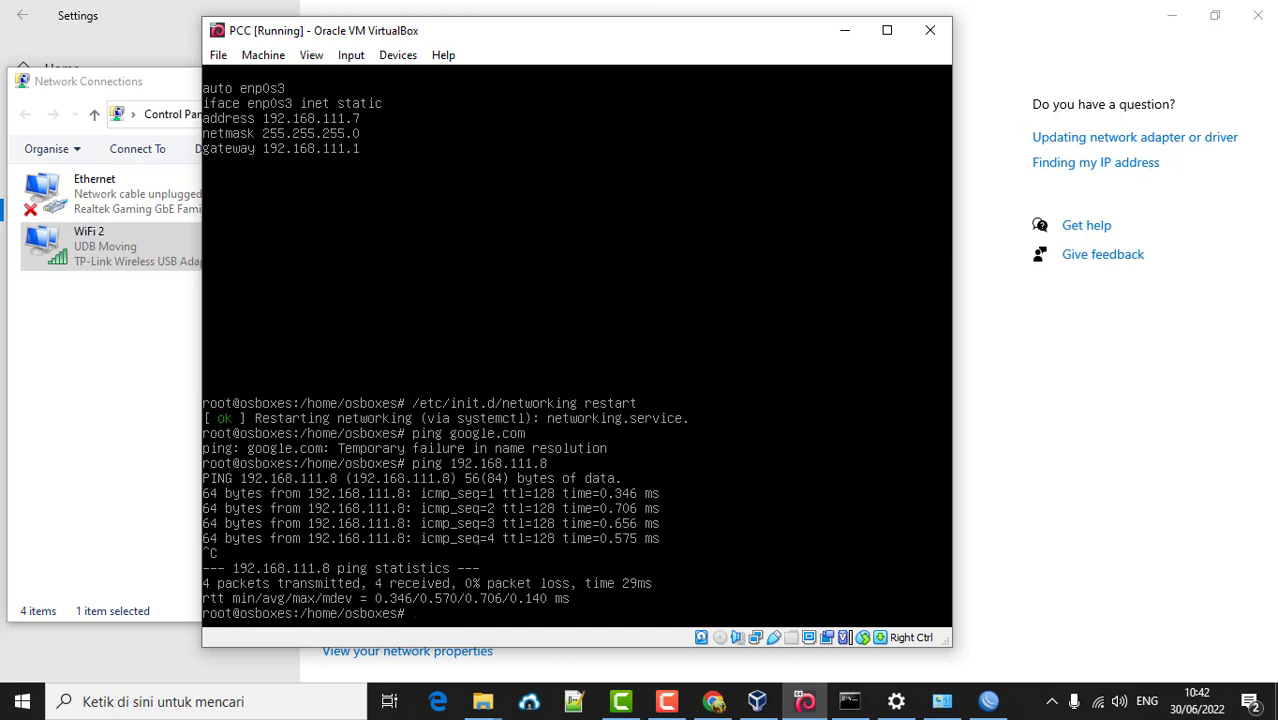
pyautogui.write('nano /etc')
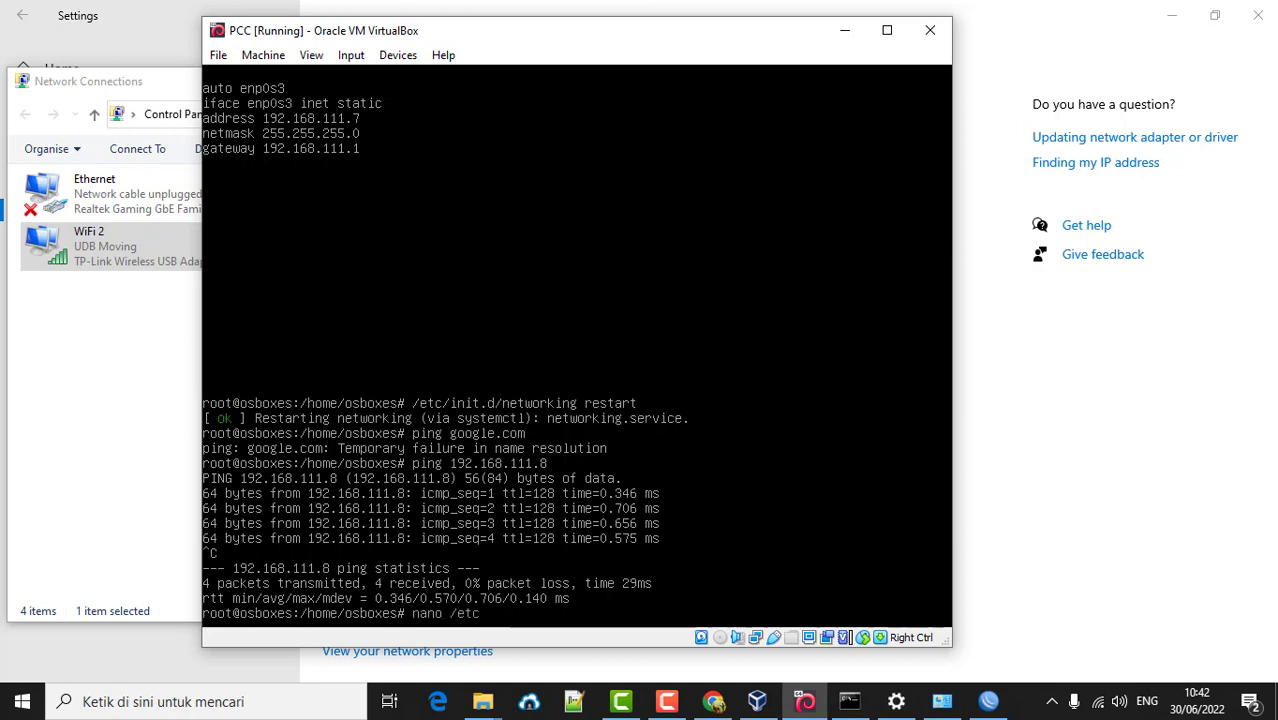
pyautogui.write('/re')
pyautogui.press('Tab')
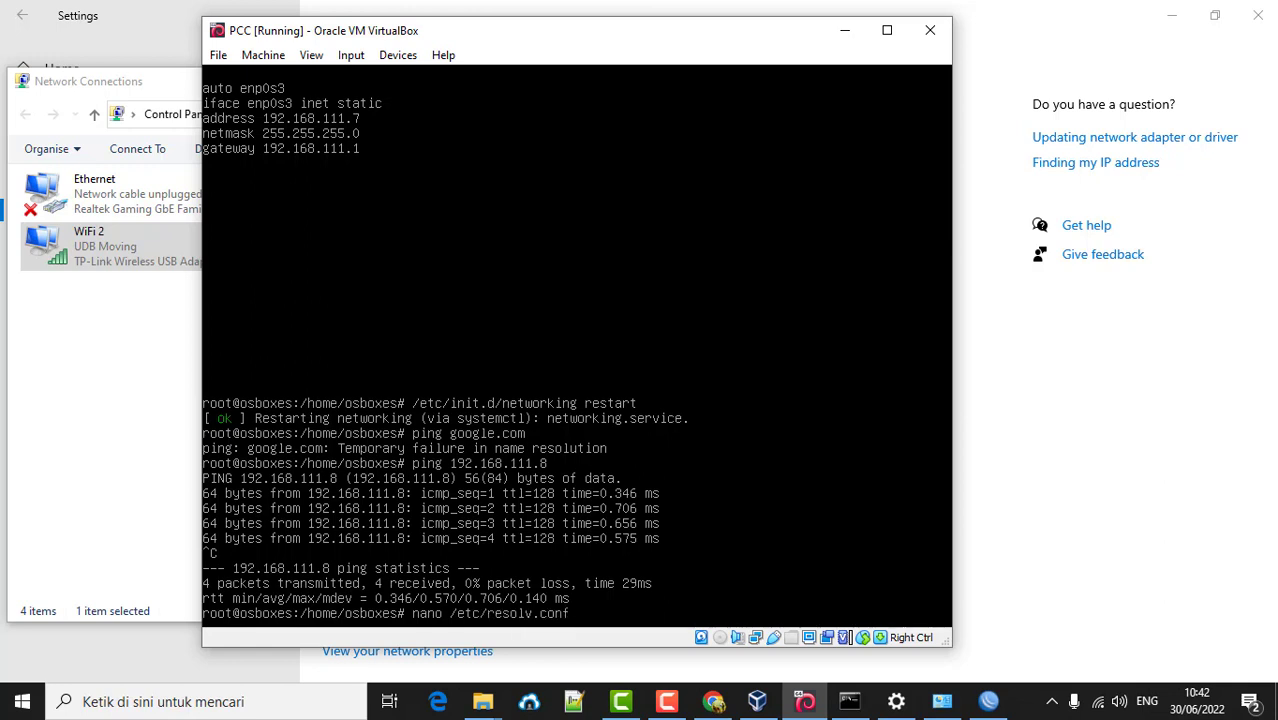
pyautogui.press('Return')
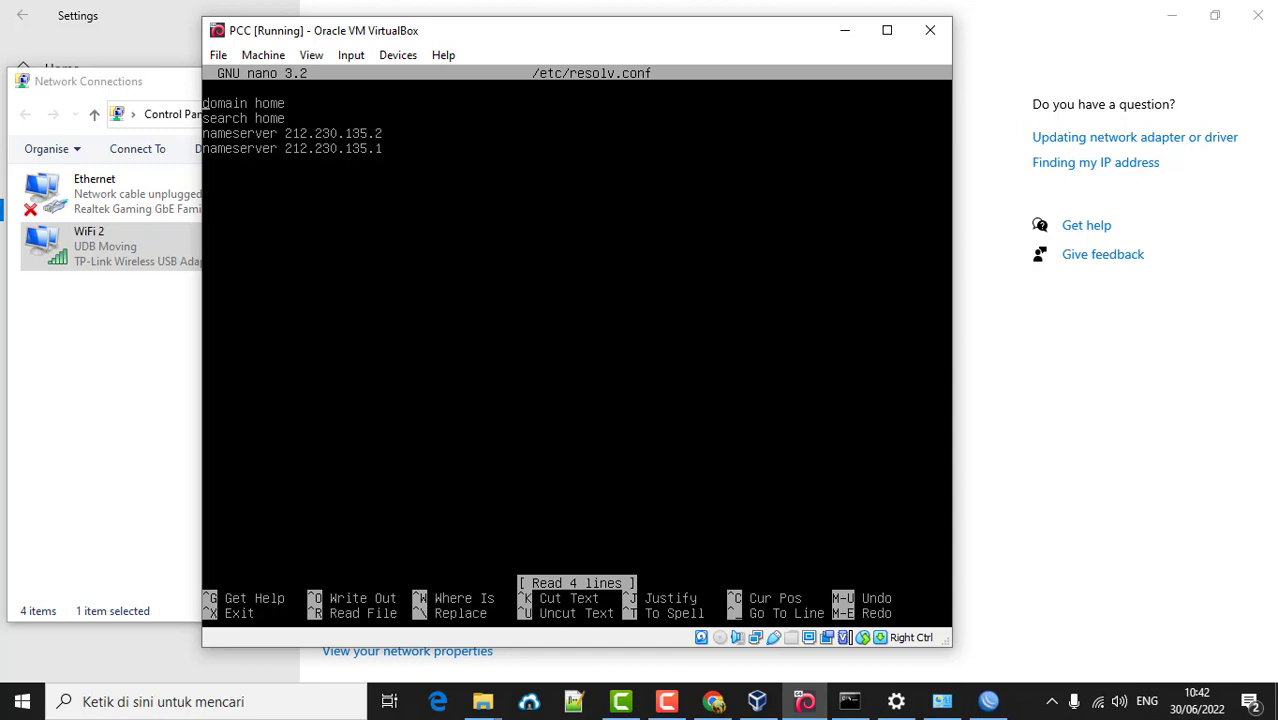
pyautogui.hotkey('ctrl', 'x')
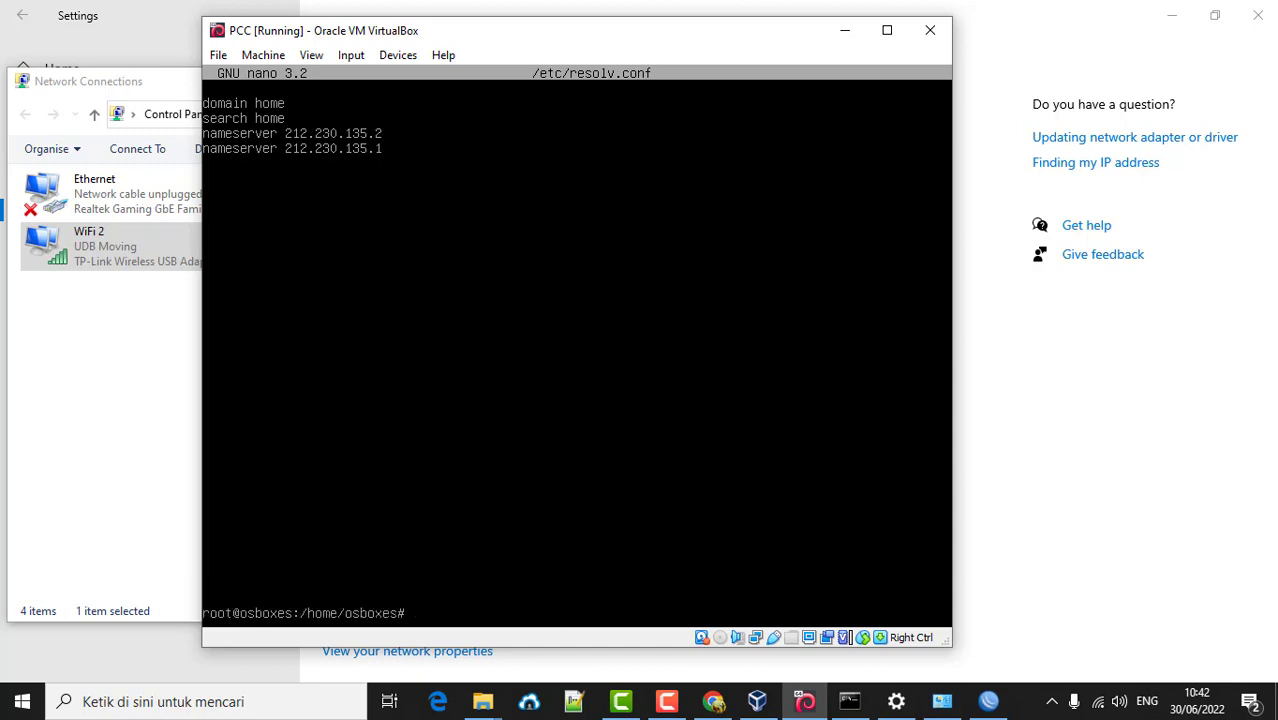
# - Retry the google.com ping, stop it with no replies, and recall the nano resolv.conf command
pyautogui.write('ping google.com')
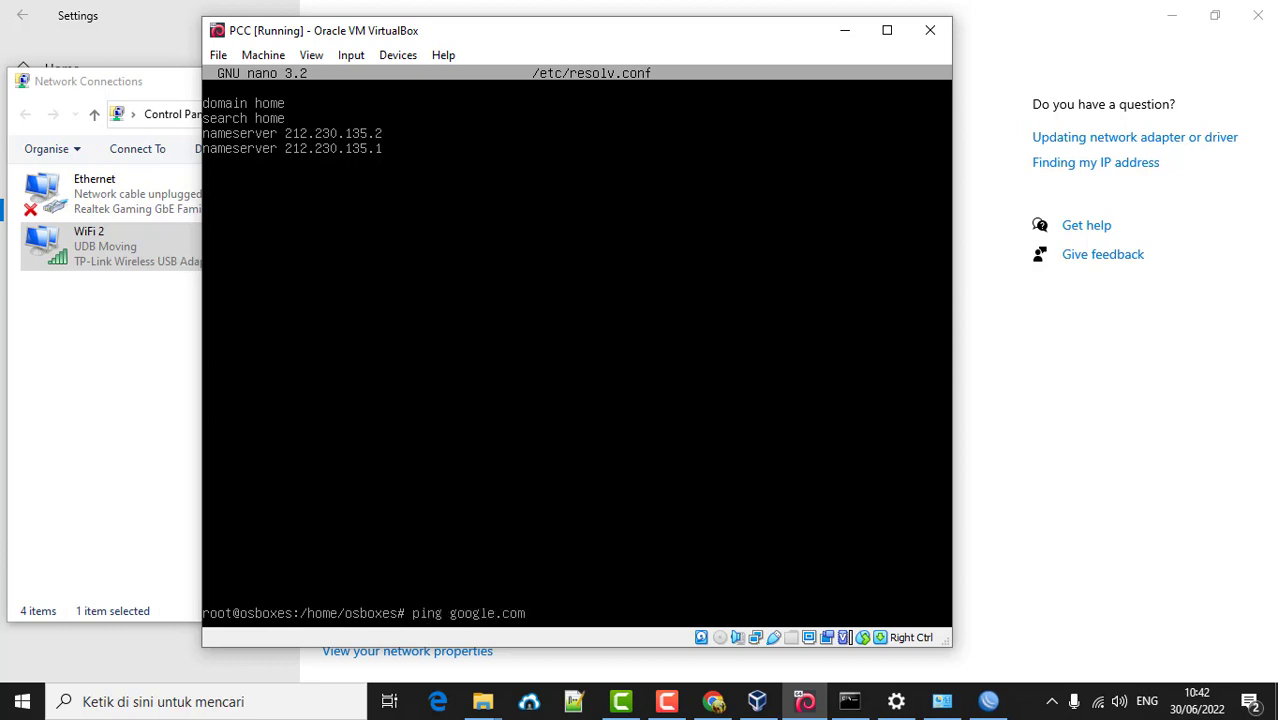
pyautogui.press('Return')
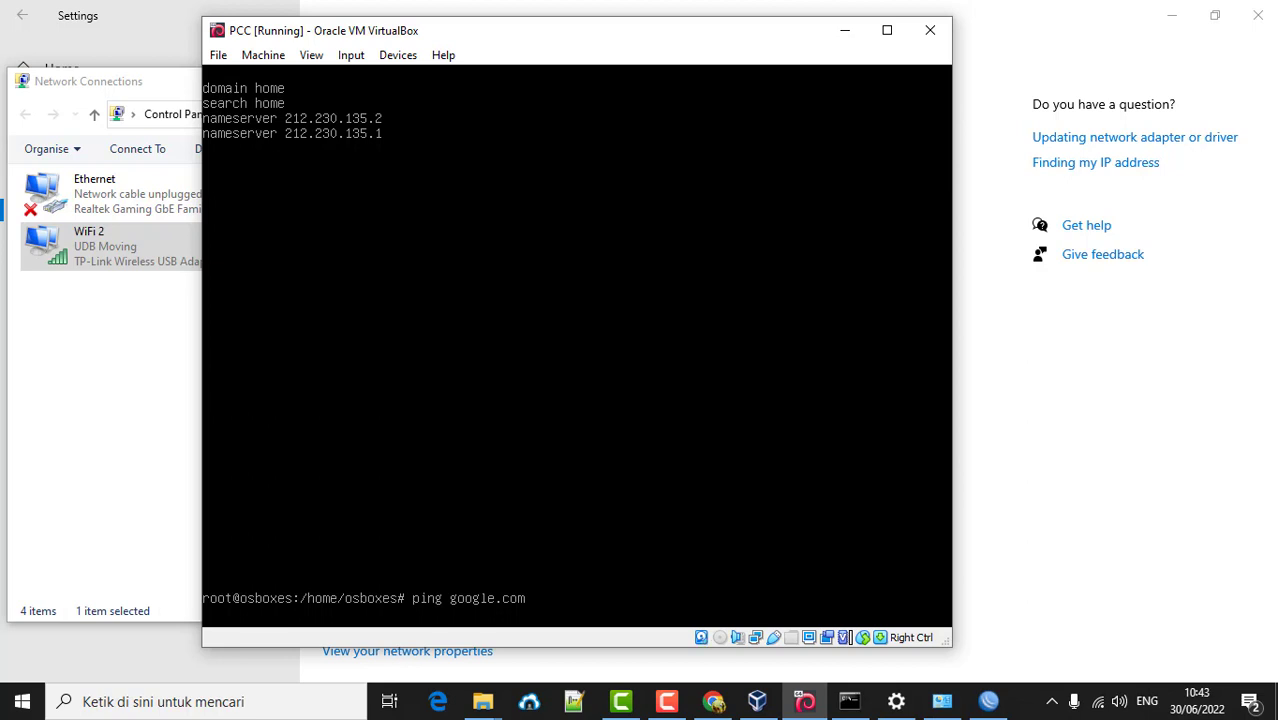
pyautogui.hotkey('ctrl', 'c')
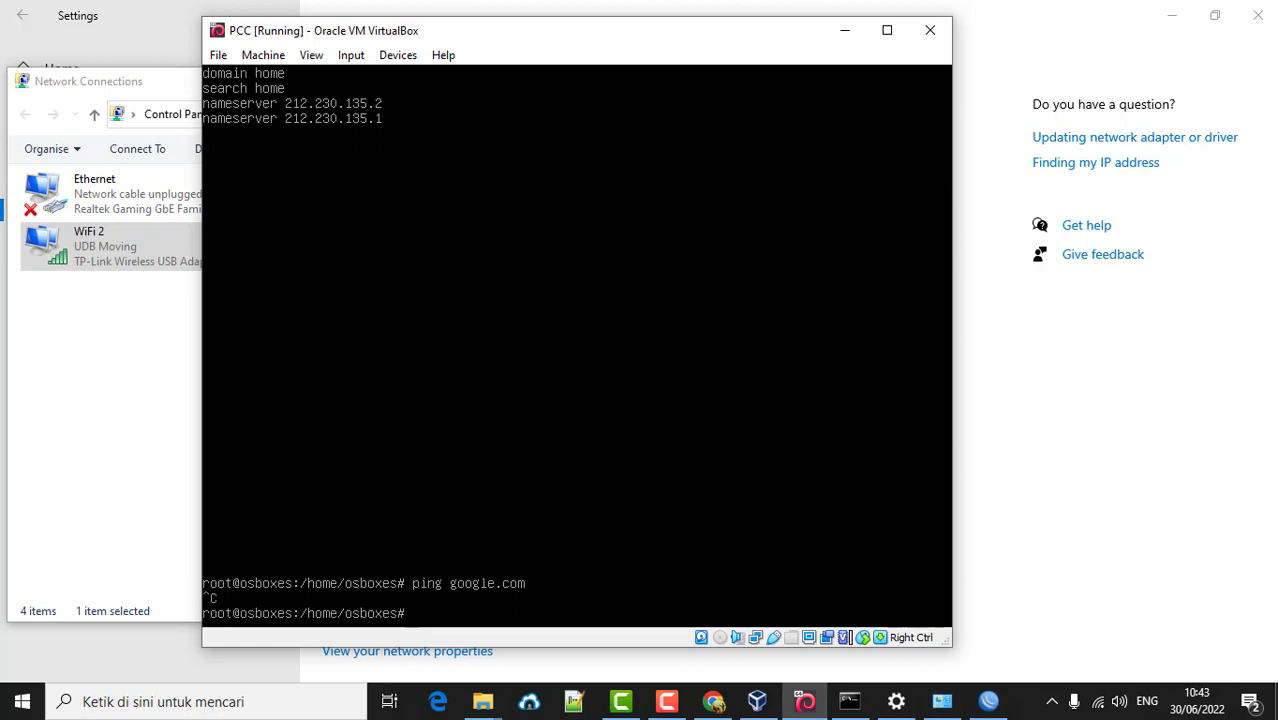
pyautogui.press('Up')
pyautogui.press('Up')
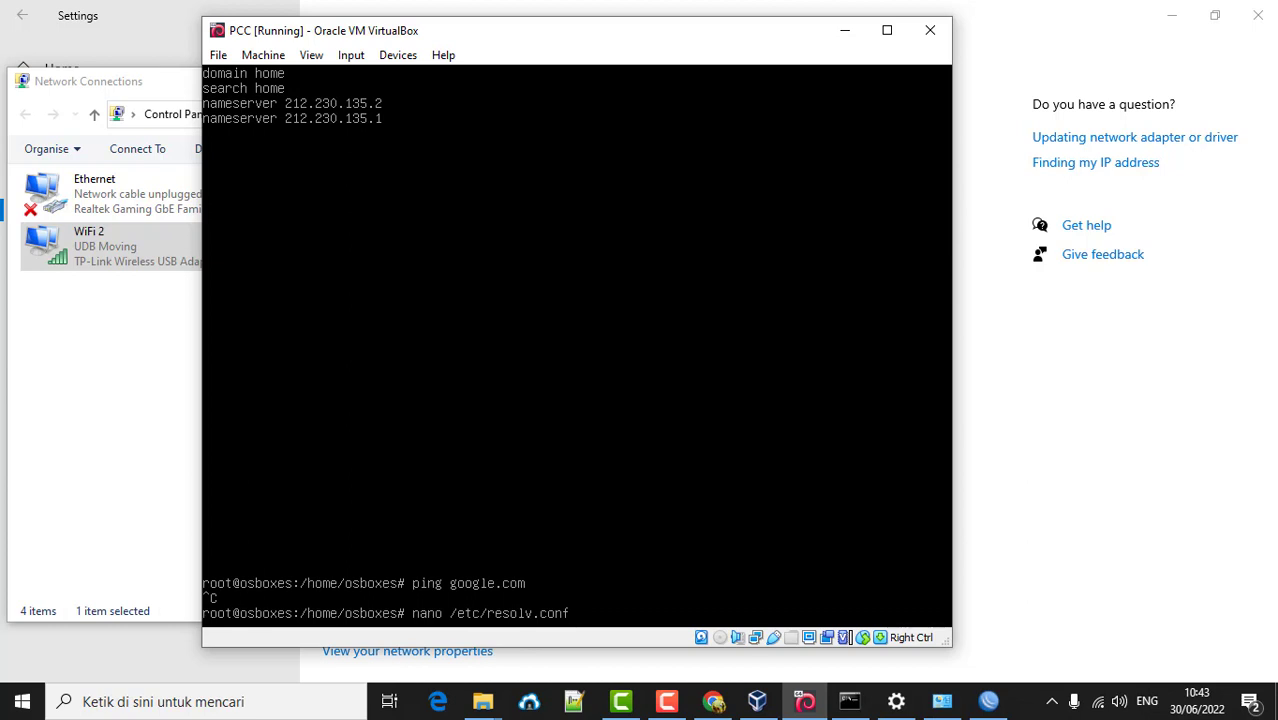
# - Add a 'nameserver 8.8.8.8' line to /etc/resolv.conf in nano and save the file
pyautogui.press('Return')
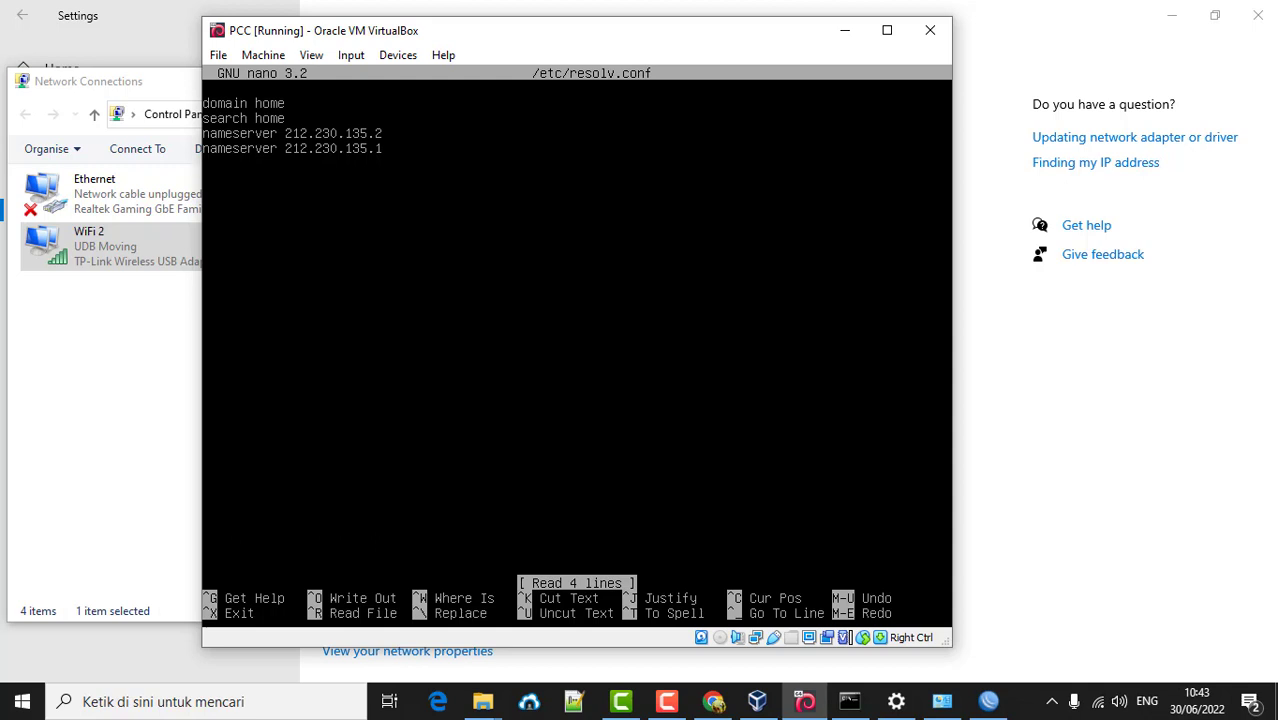
pyautogui.write('namese')
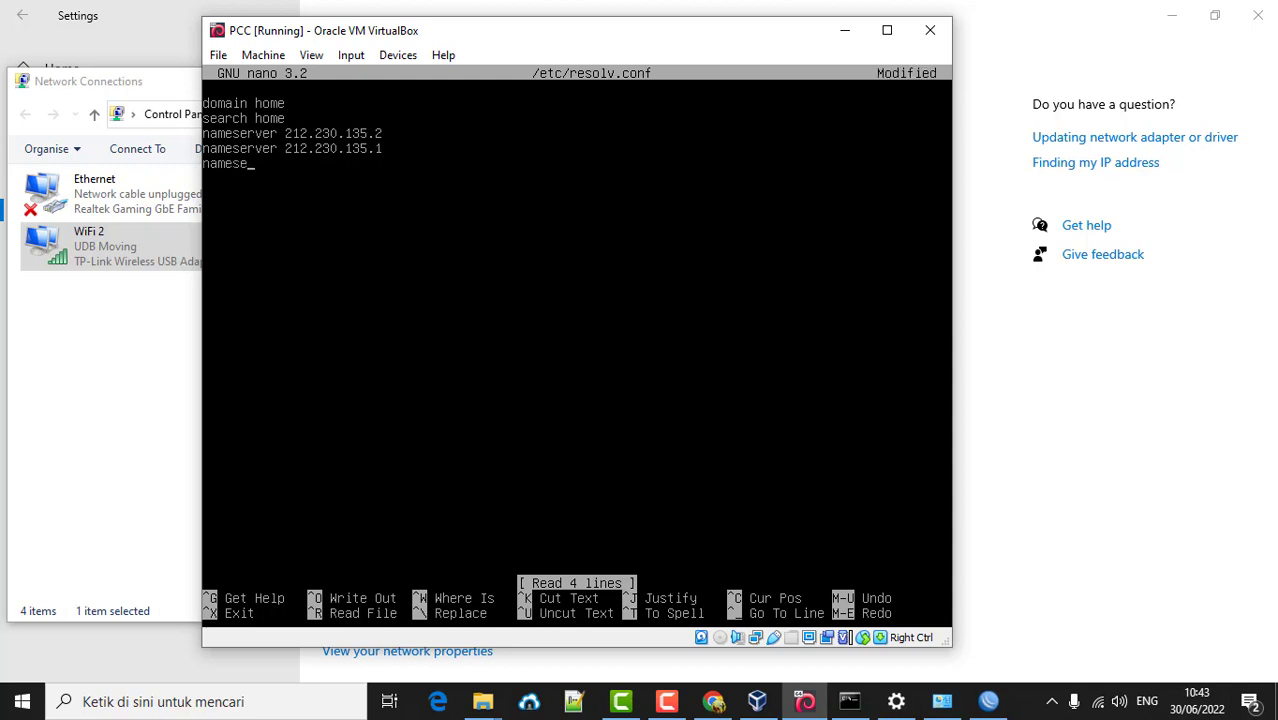
pyautogui.write('rver 8.8.8.8')
pyautogui.hotkey('ctrl', 'x')
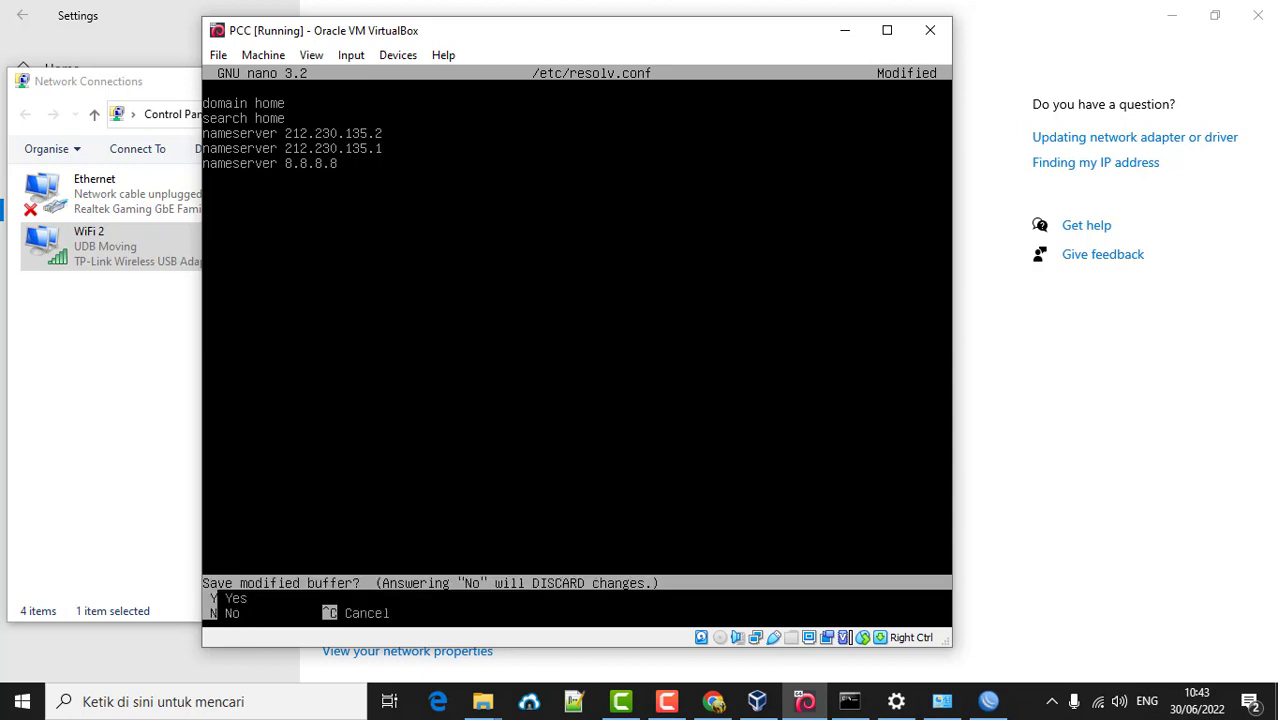
pyautogui.press('y')
pyautogui.press('Return')
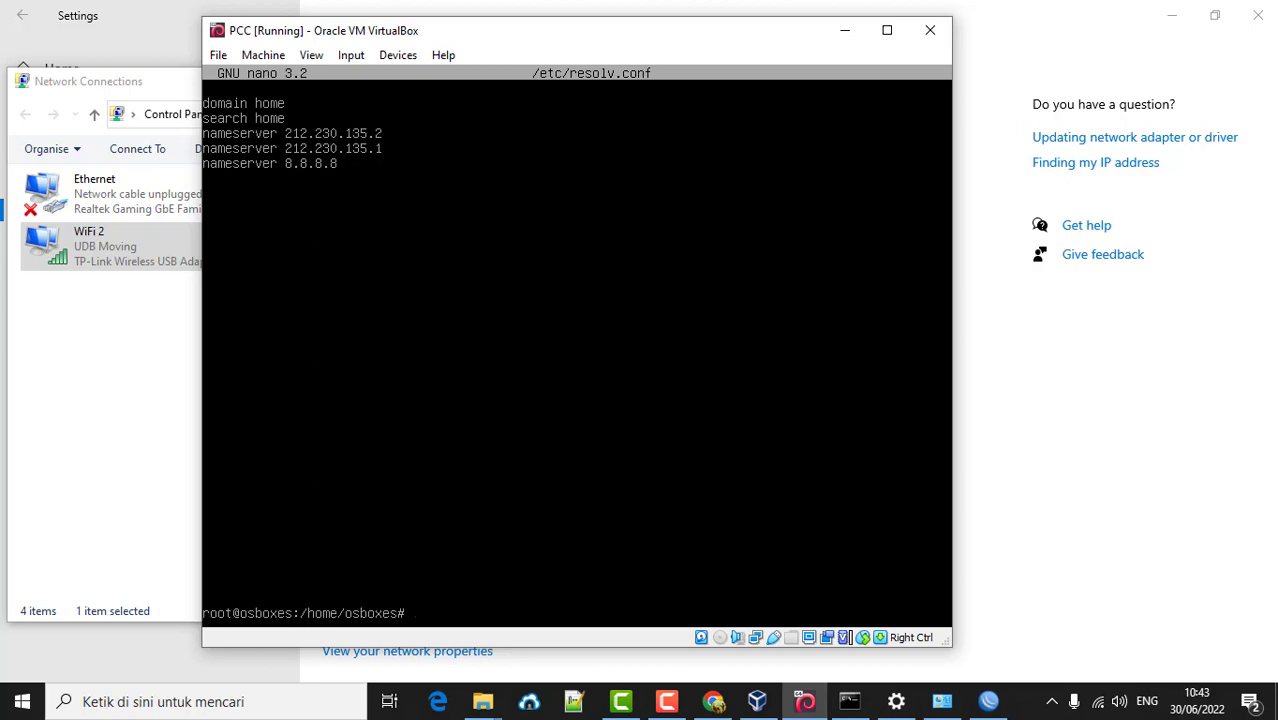
pyautogui.press('Up')
pyautogui.press('Up')
pyautogui.press('Up')
pyautogui.press('Up')
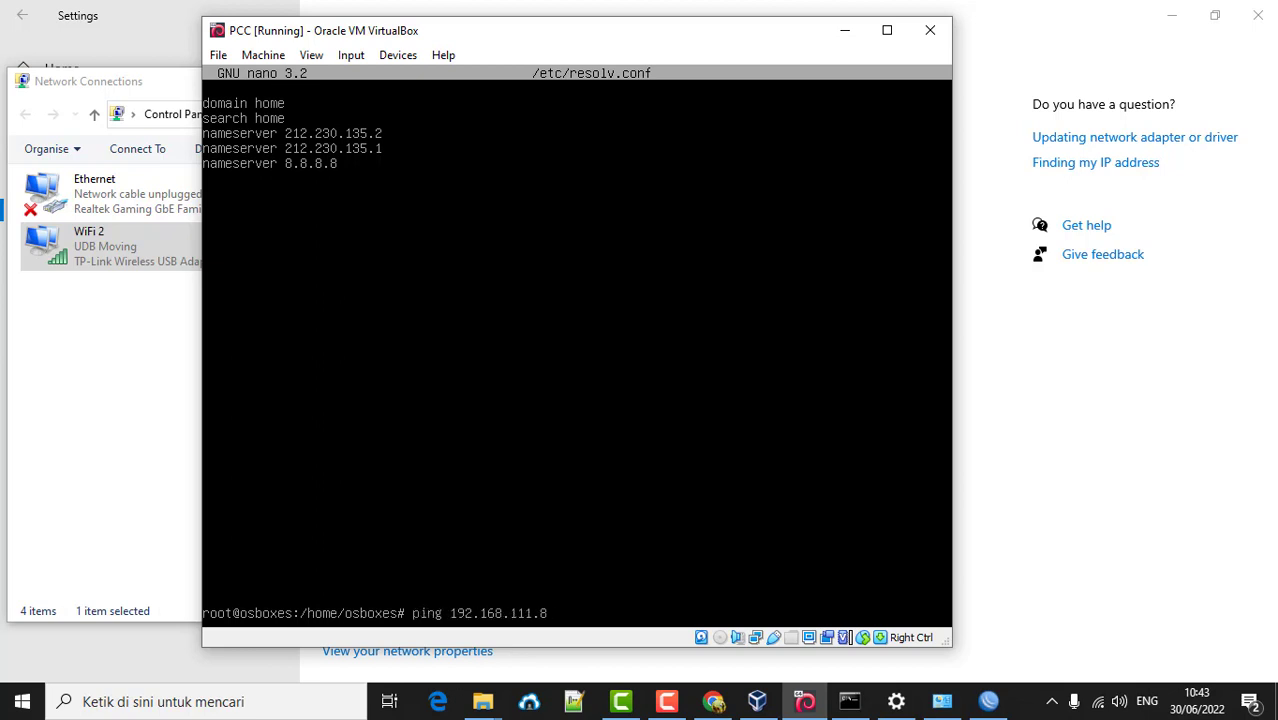
# - Rerun /etc/init.d/networking restart, then ping google.com and stop it after no replies
pyautogui.press('Up')
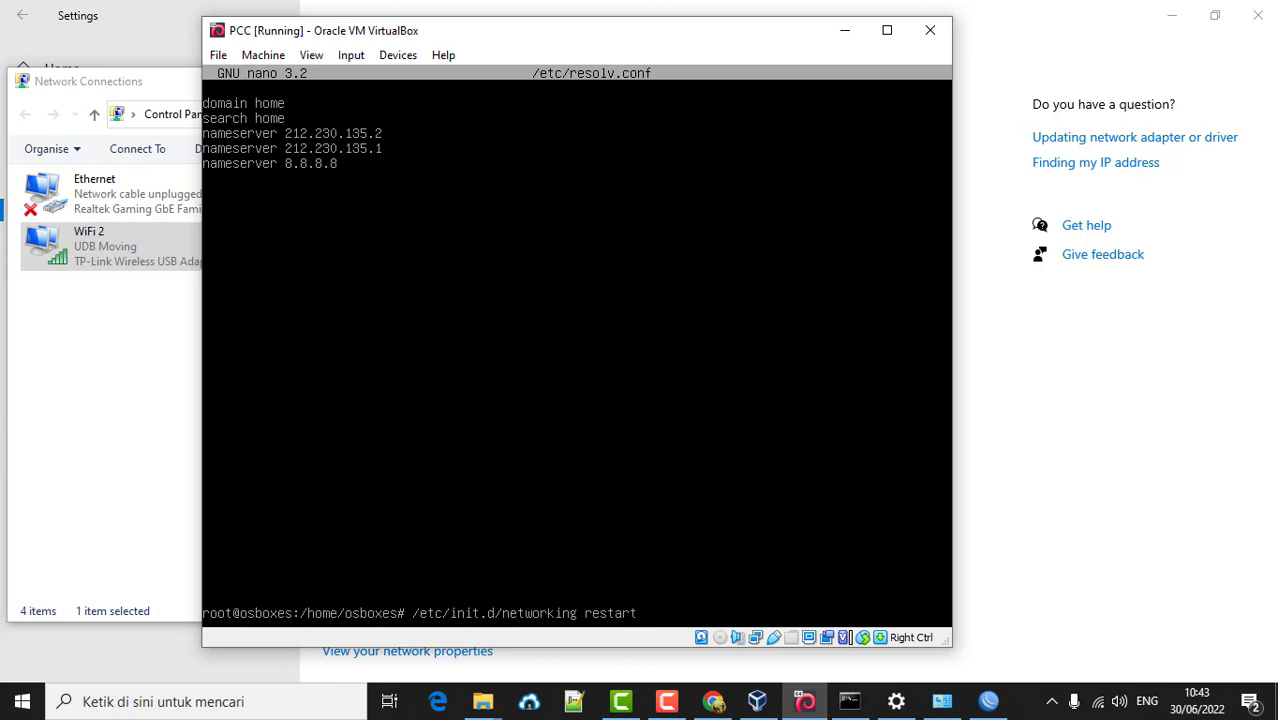
pyautogui.press('Return')
pyautogui.write('p')
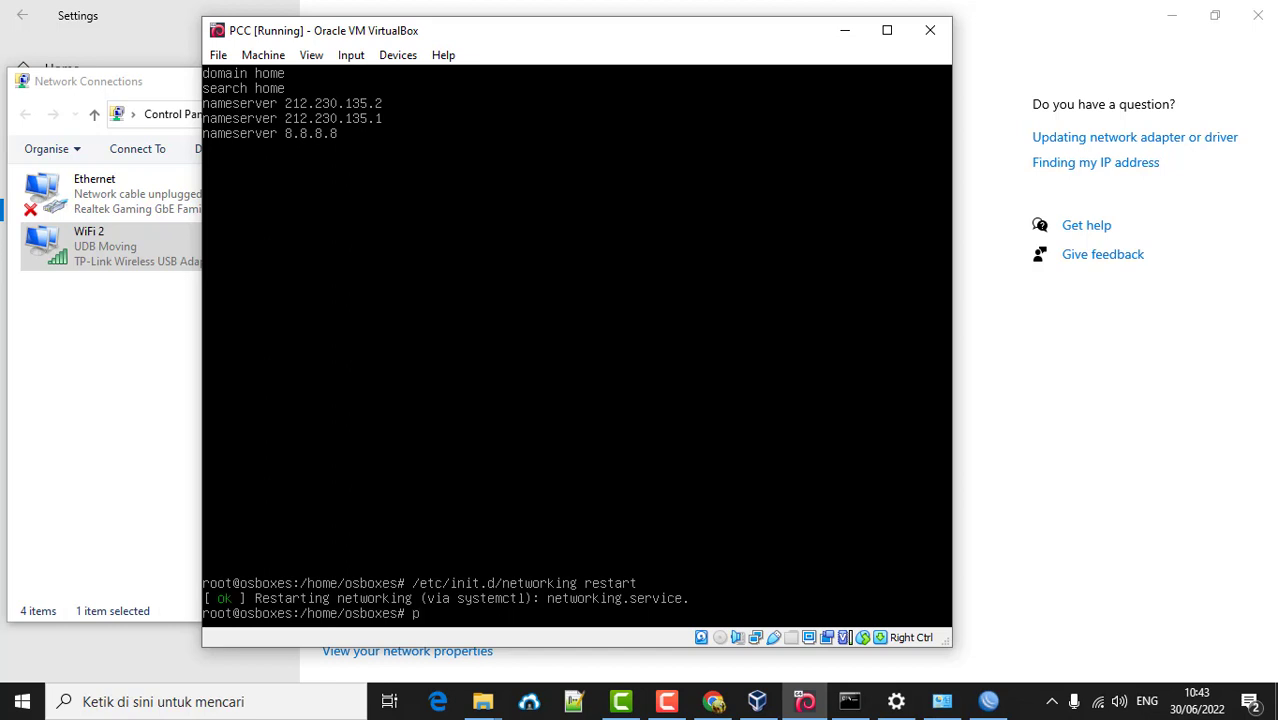
pyautogui.write('ing google.com')
pyautogui.press('Return')
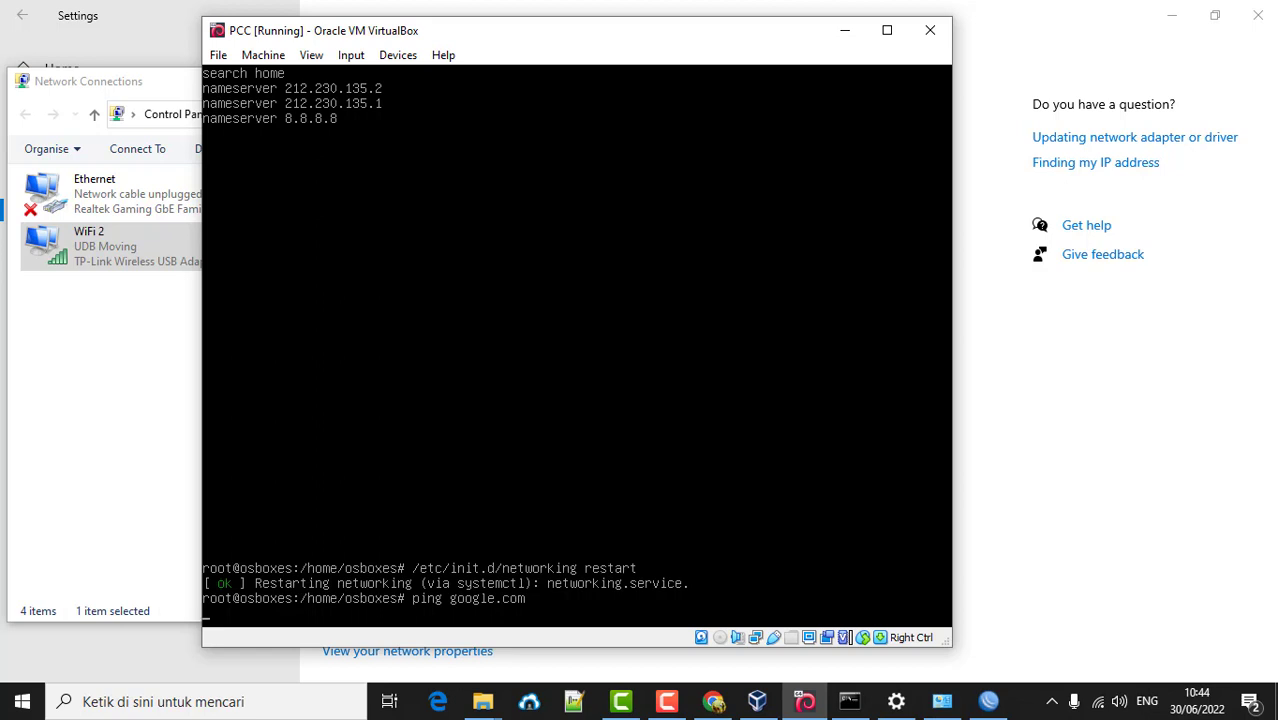
pyautogui.hotkey('ctrl', 'c')
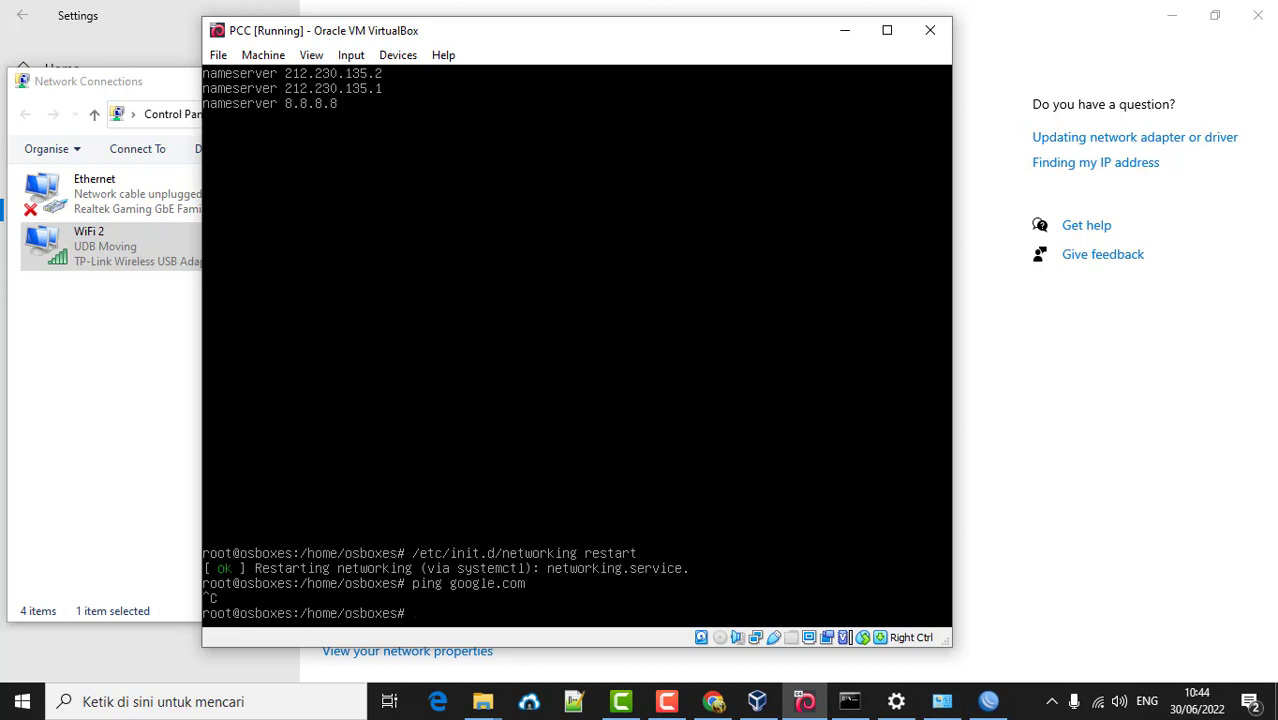
# - Ping 8.8.8.8 until it shows 100% packet loss, then recall the resolv.conf edit command
pyautogui.write('ping 8.8.8.8')
pyautogui.press('Return')
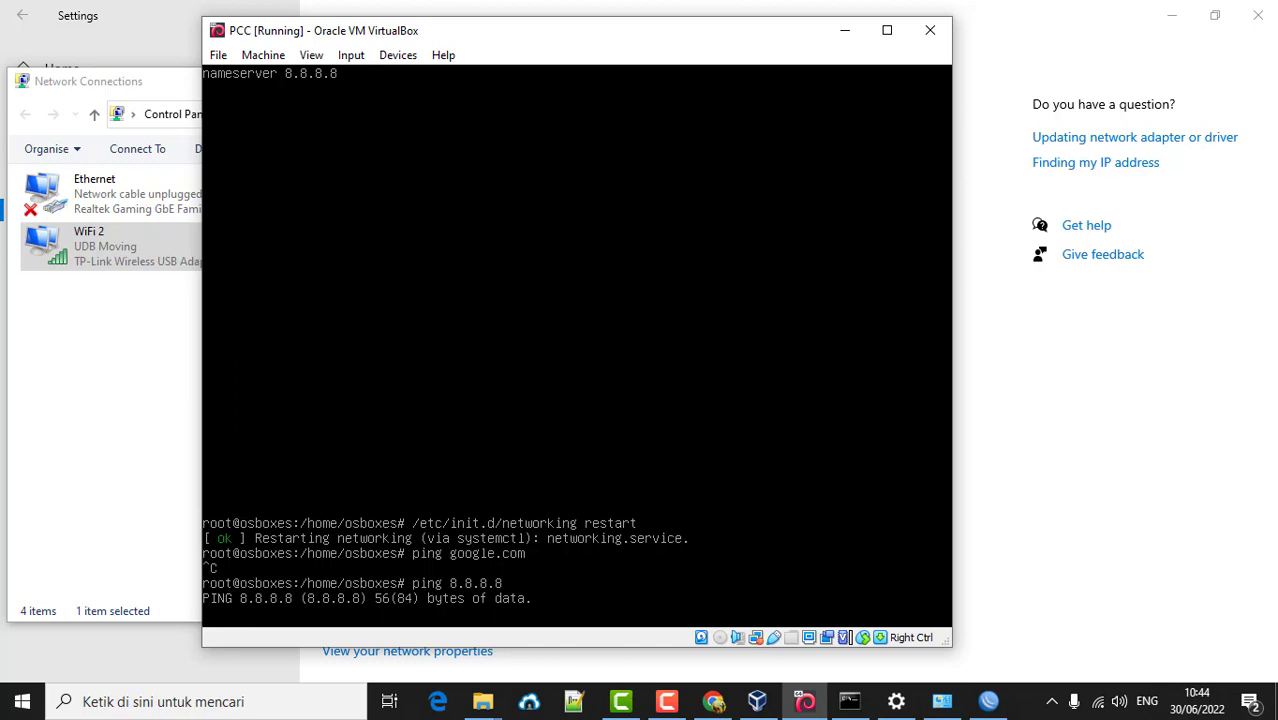
pyautogui.hotkey('ctrl', 'c')
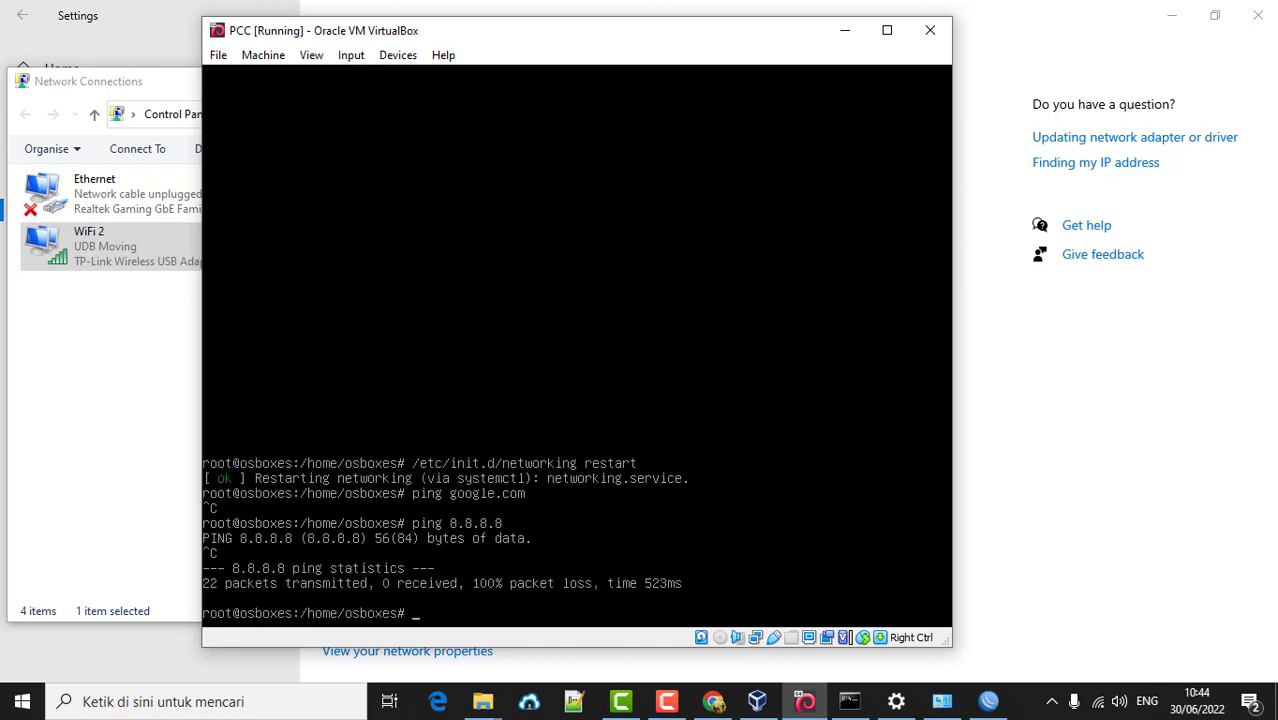
pyautogui.press('Up')
pyautogui.press('Up')
pyautogui.press('Up')
pyautogui.press('Up')
pyautogui.press('Down')
pyautogui.press('Down')
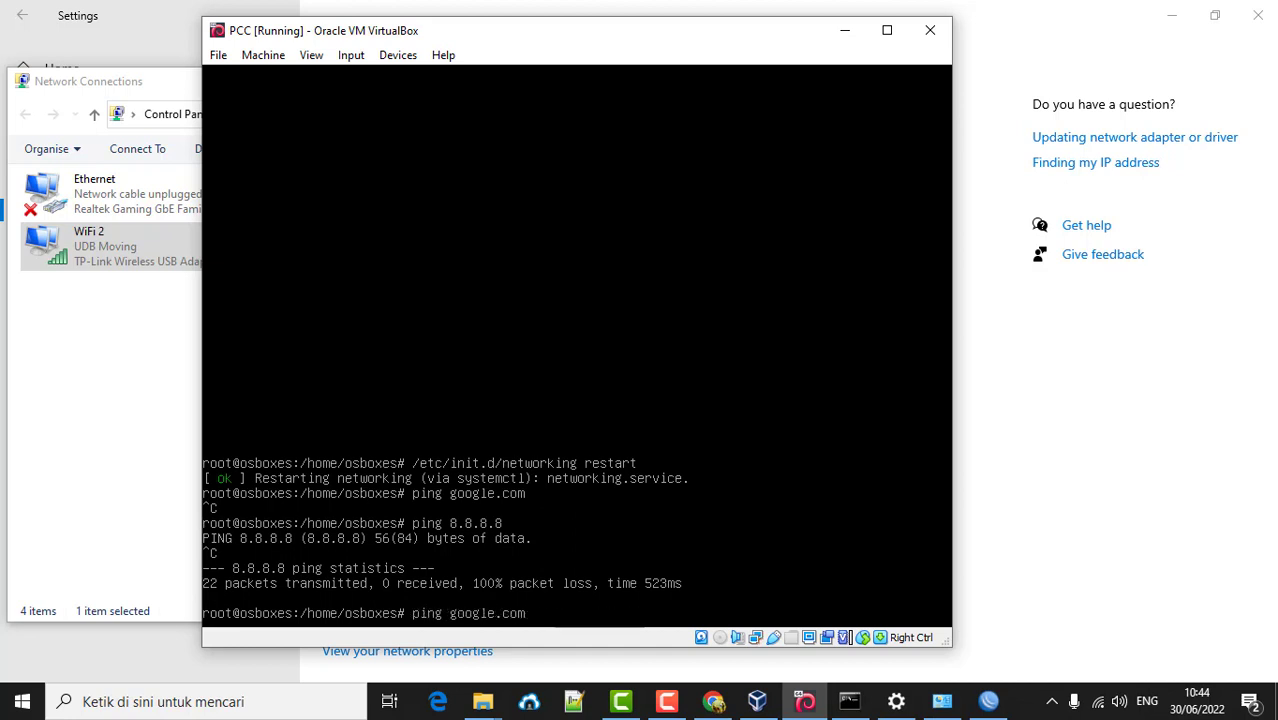
pyautogui.press('Up')
pyautogui.press('Up')
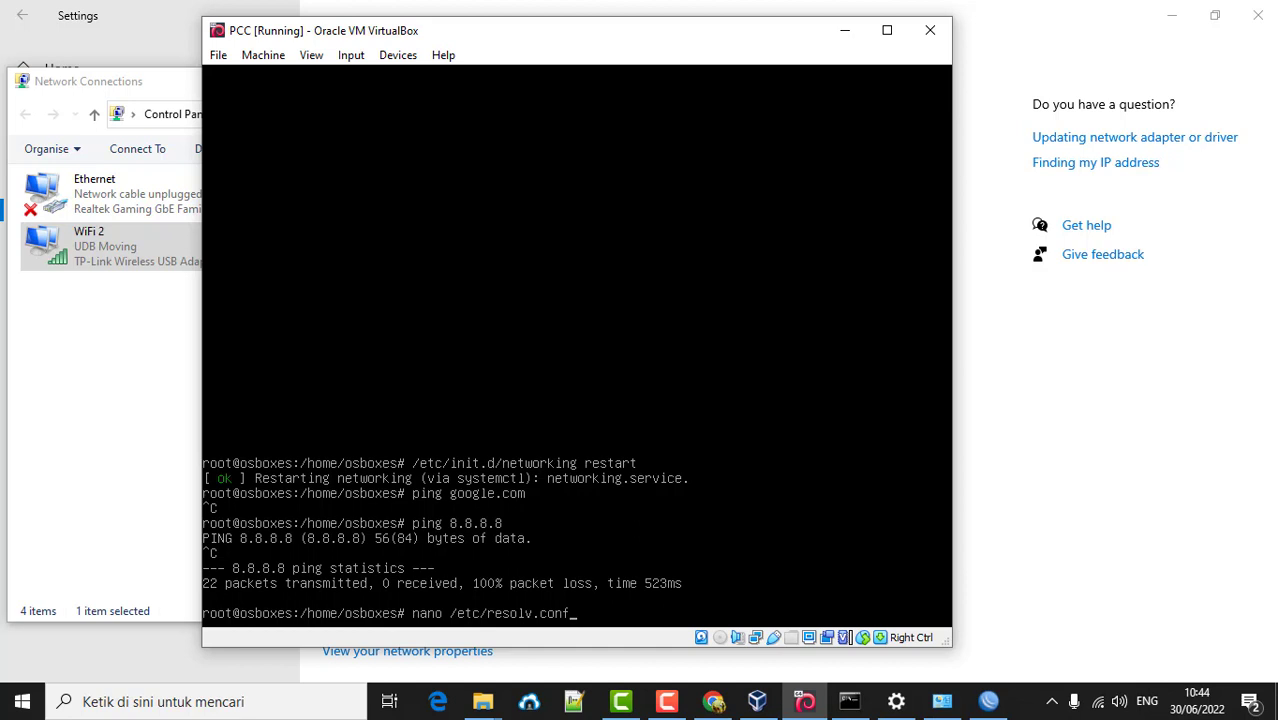
# - Open resolv.conf, botch deleting the 212.230.135 nameserver lines, and exit without saving
pyautogui.press('Return')
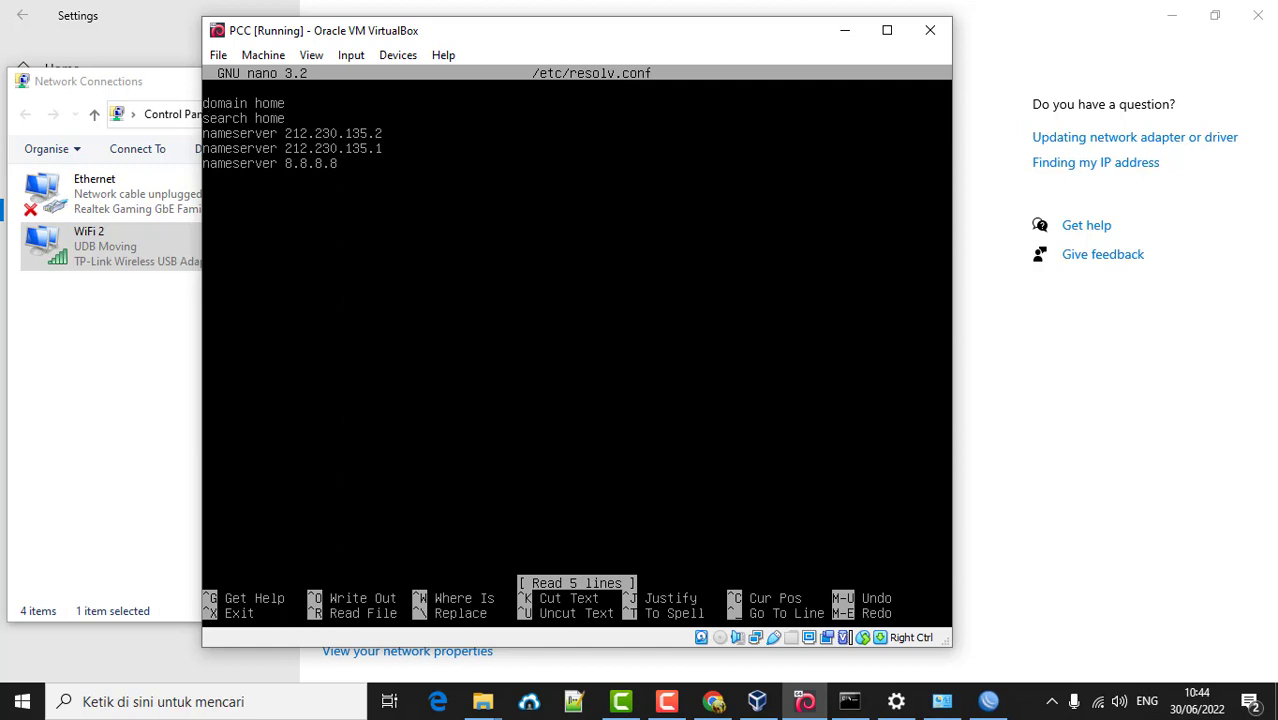
pyautogui.press('BackSpace')
pyautogui.press('BackSpace')
pyautogui.press('BackSpace')
pyautogui.press('BackSpace')
pyautogui.press('BackSpace')
pyautogui.press('BackSpace')
pyautogui.press('BackSpace')
pyautogui.press('BackSpace')
pyautogui.press('BackSpace')
pyautogui.press('BackSpace')
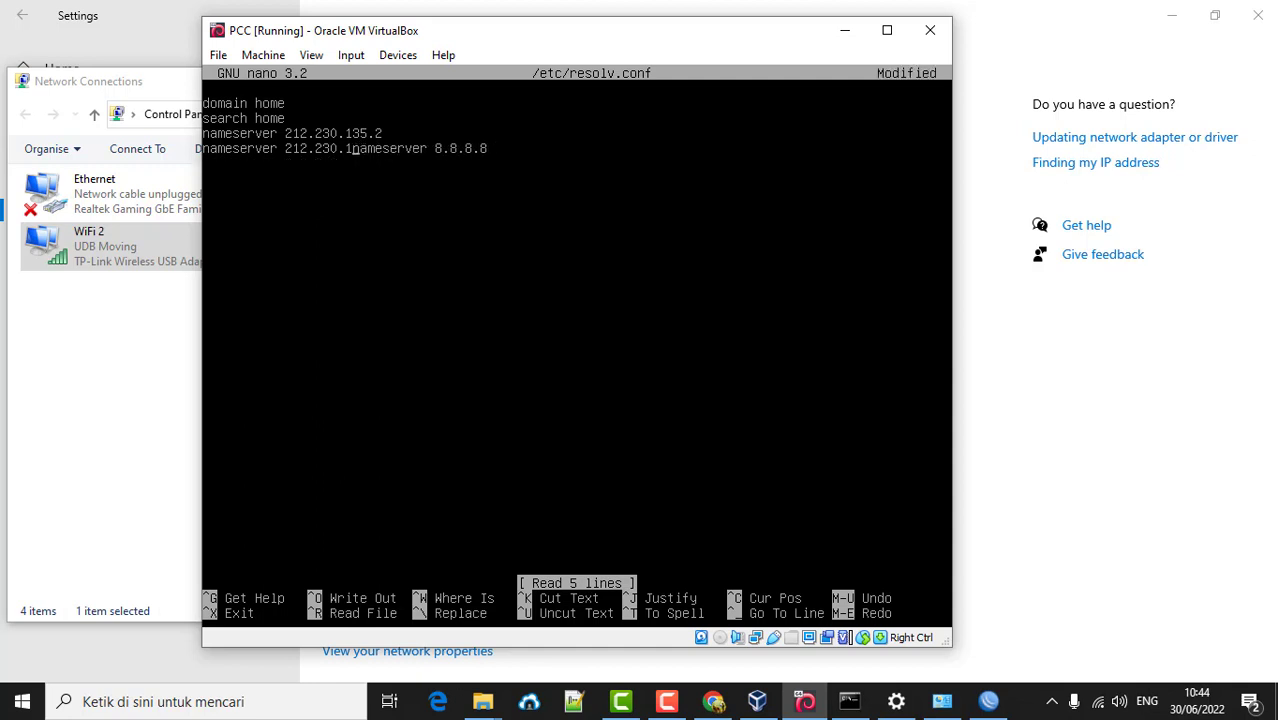
pyautogui.press('BackSpace')
pyautogui.press('BackSpace')
pyautogui.press('BackSpace')
pyautogui.press('BackSpace')
pyautogui.press('BackSpace')
pyautogui.press('BackSpace')
pyautogui.press('BackSpace')
pyautogui.press('BackSpace')
pyautogui.press('BackSpace')
pyautogui.press('BackSpace')
pyautogui.press('BackSpace')
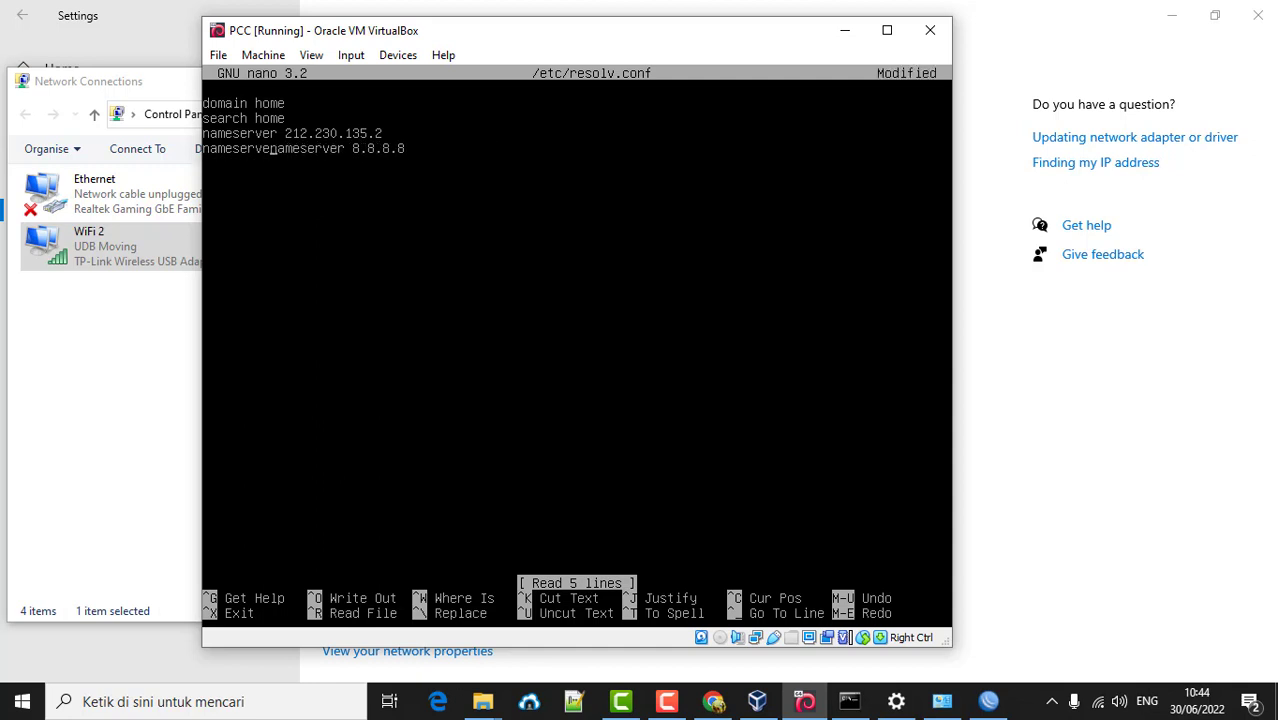
pyautogui.press('BackSpace')
pyautogui.press('BackSpace')
pyautogui.press('BackSpace')
pyautogui.press('BackSpace')
pyautogui.press('BackSpace')
pyautogui.press('BackSpace')
pyautogui.press('BackSpace')
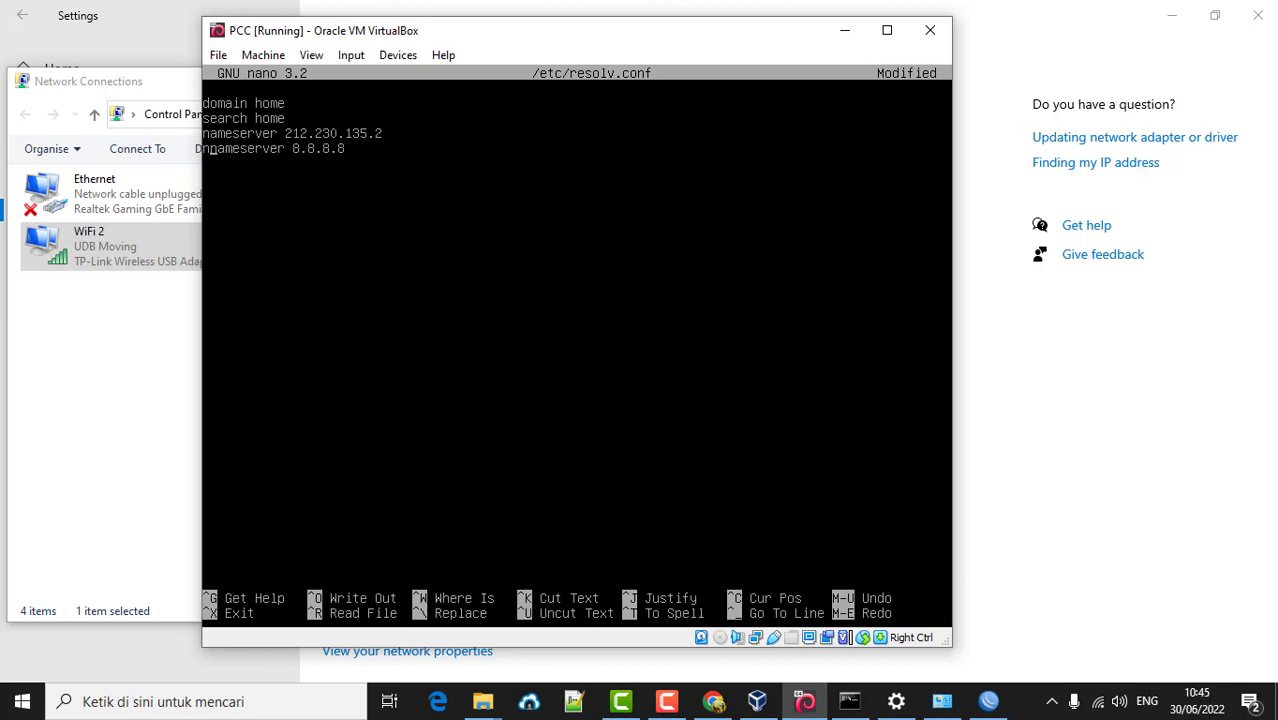
pyautogui.press('BackSpace')
pyautogui.press('BackSpace')
pyautogui.press('BackSpace')
pyautogui.press('BackSpace')
pyautogui.press('BackSpace')
pyautogui.press('BackSpace')
pyautogui.press('BackSpace')
pyautogui.press('BackSpace')
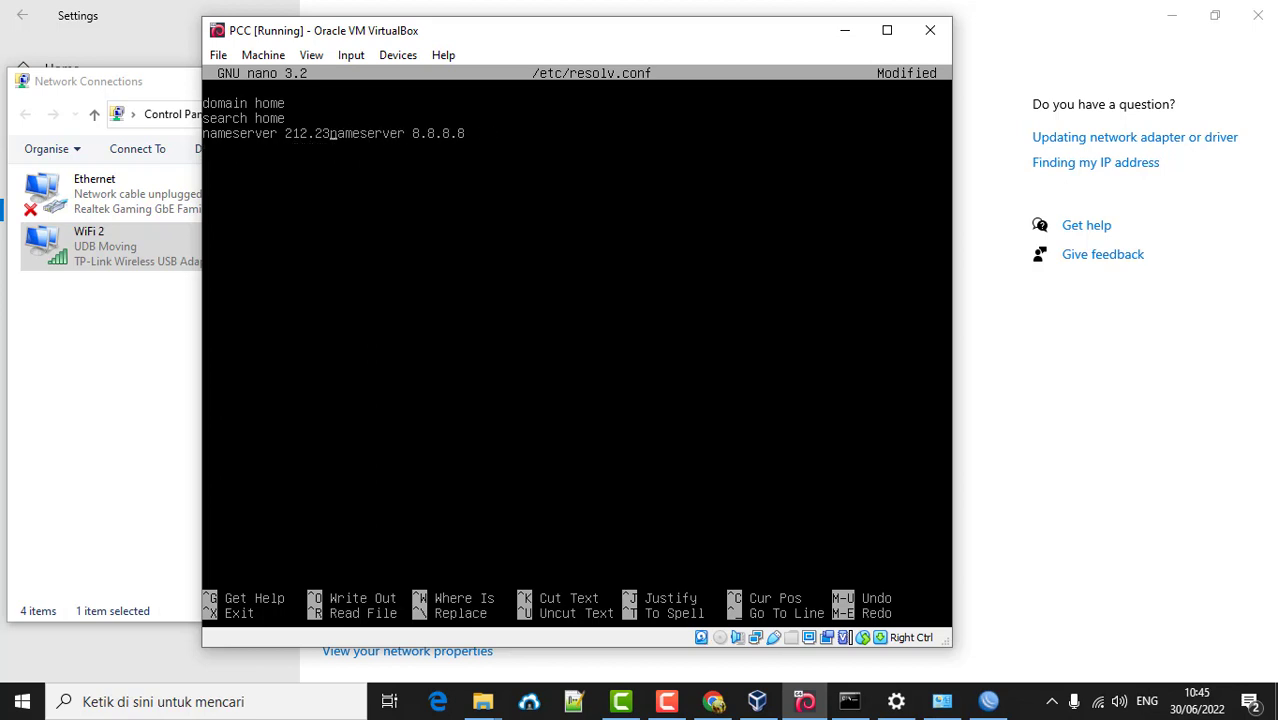
pyautogui.press('BackSpace')
pyautogui.press('BackSpace')
pyautogui.press('BackSpace')
pyautogui.press('BackSpace')
pyautogui.press('BackSpace')
pyautogui.press('BackSpace')
pyautogui.press('BackSpace')
pyautogui.press('BackSpace')
pyautogui.press('BackSpace')
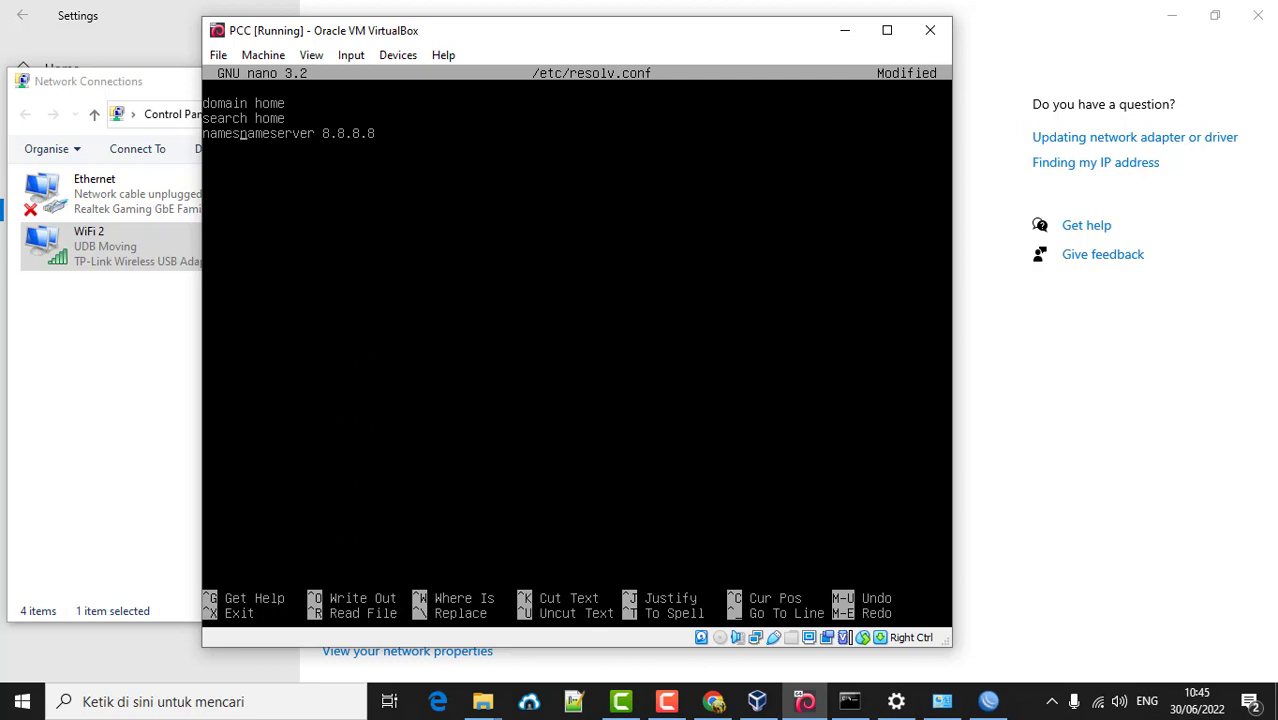
pyautogui.hotkey('ctrl', 'x')
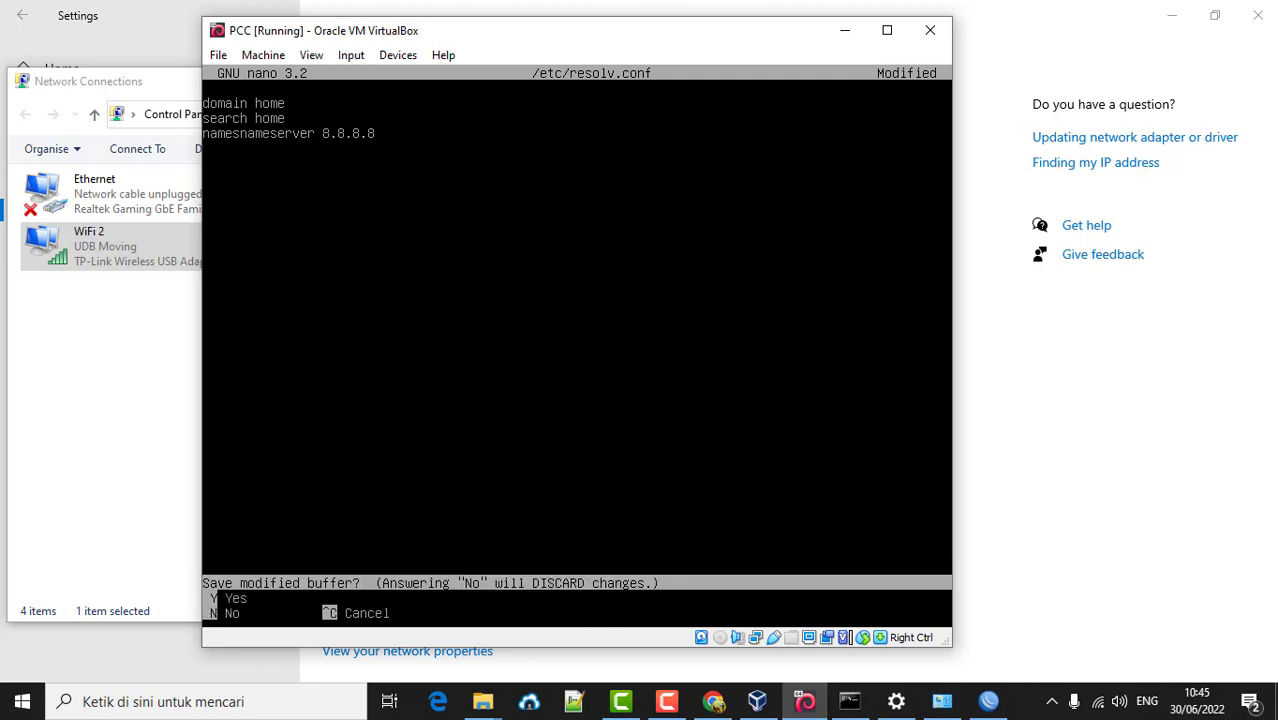
pyautogui.press('n')
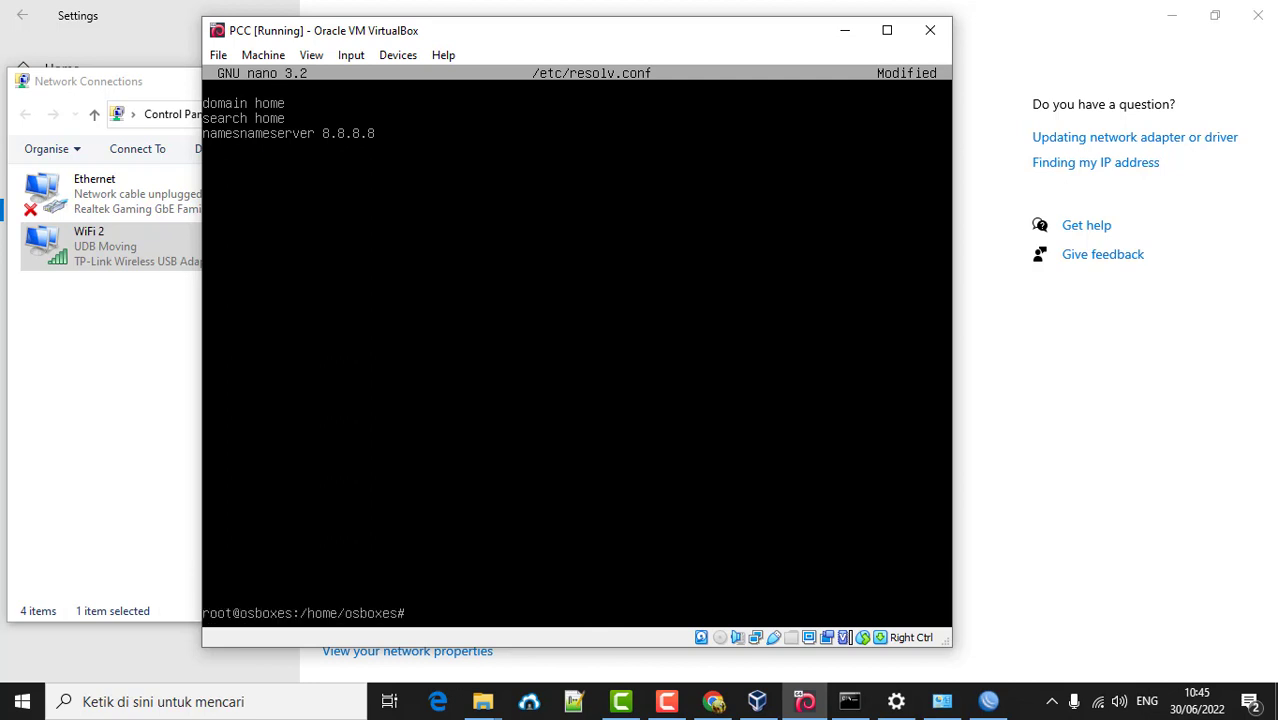
# - Reopen resolv.conf and prefix both 212.230.135.x nameserver lines with #
pyautogui.press('Up')
pyautogui.press('Return')
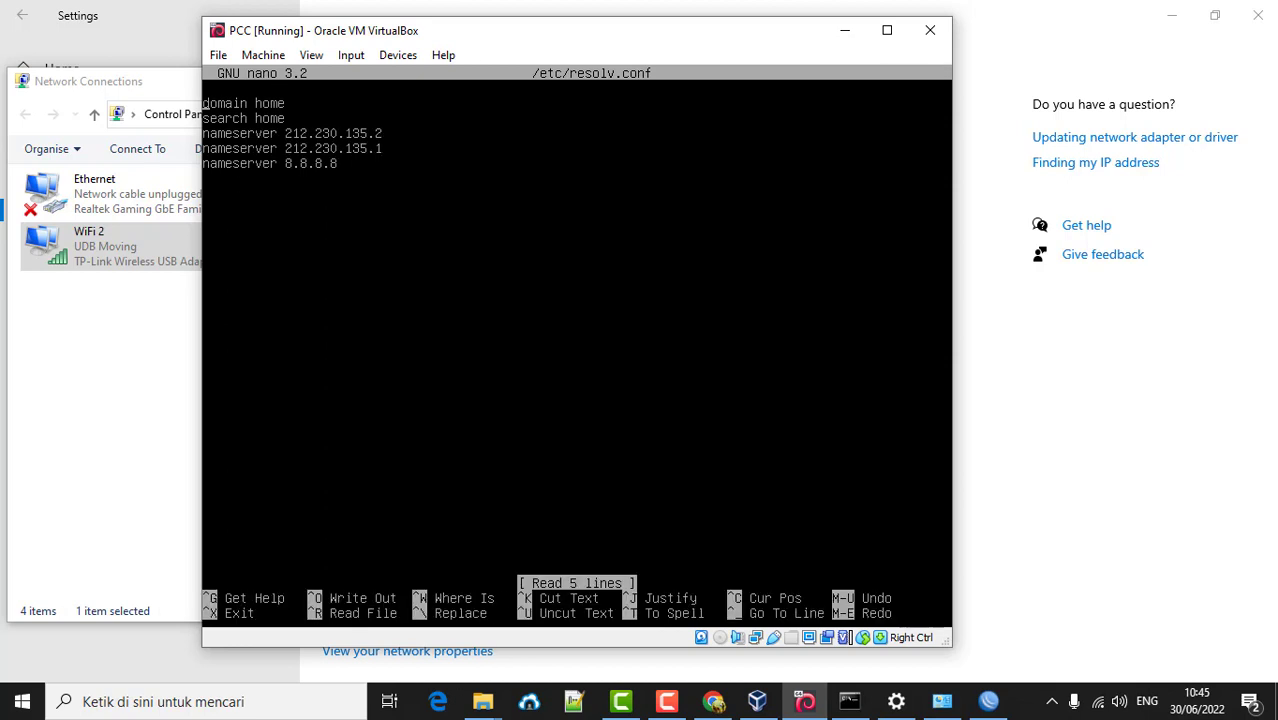
pyautogui.write('#')
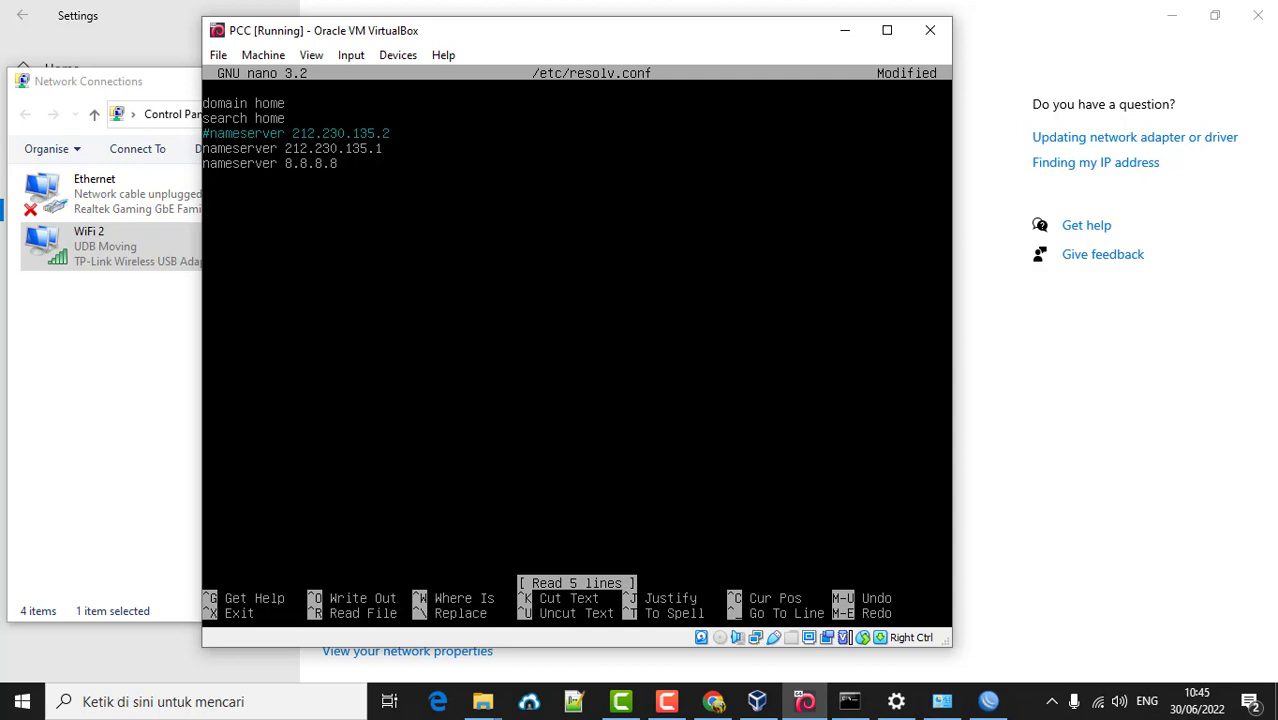
pyautogui.write('#')
pyautogui.hotkey('ctrl', 'x')
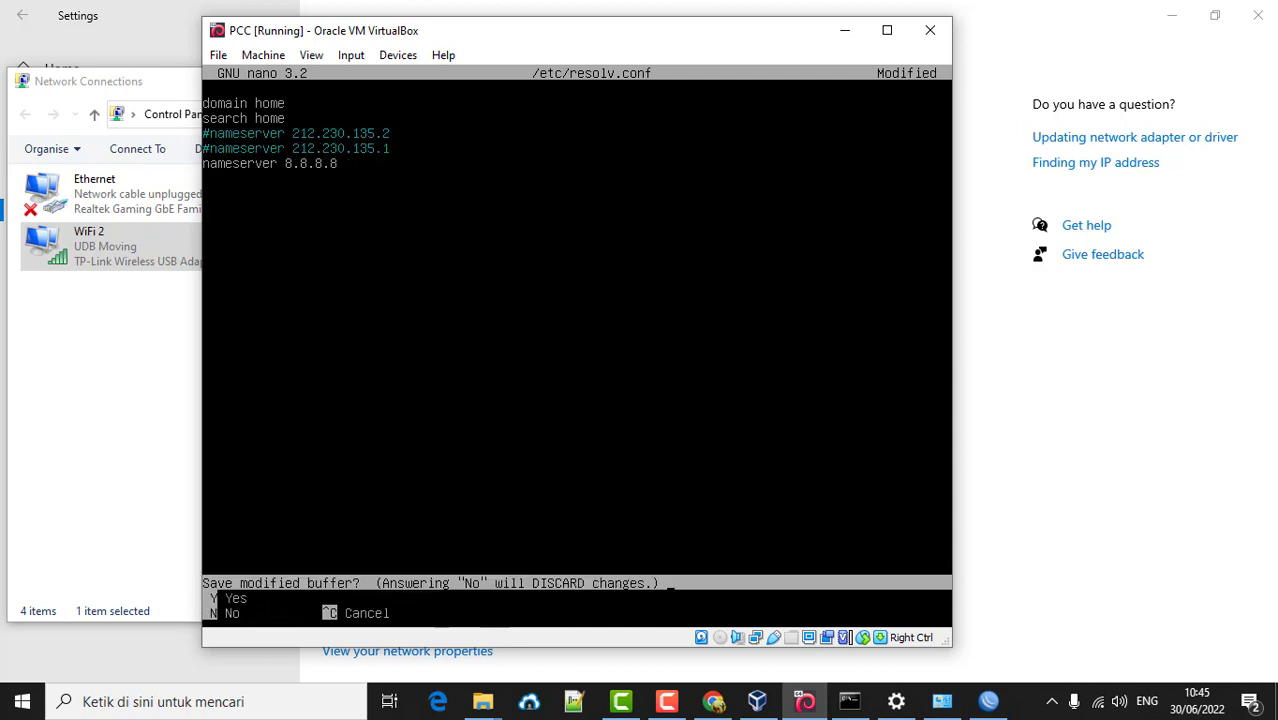
# - Save the edited resolv.conf and rerun the networking restart
pyautogui.press('y')
pyautogui.press('Return')
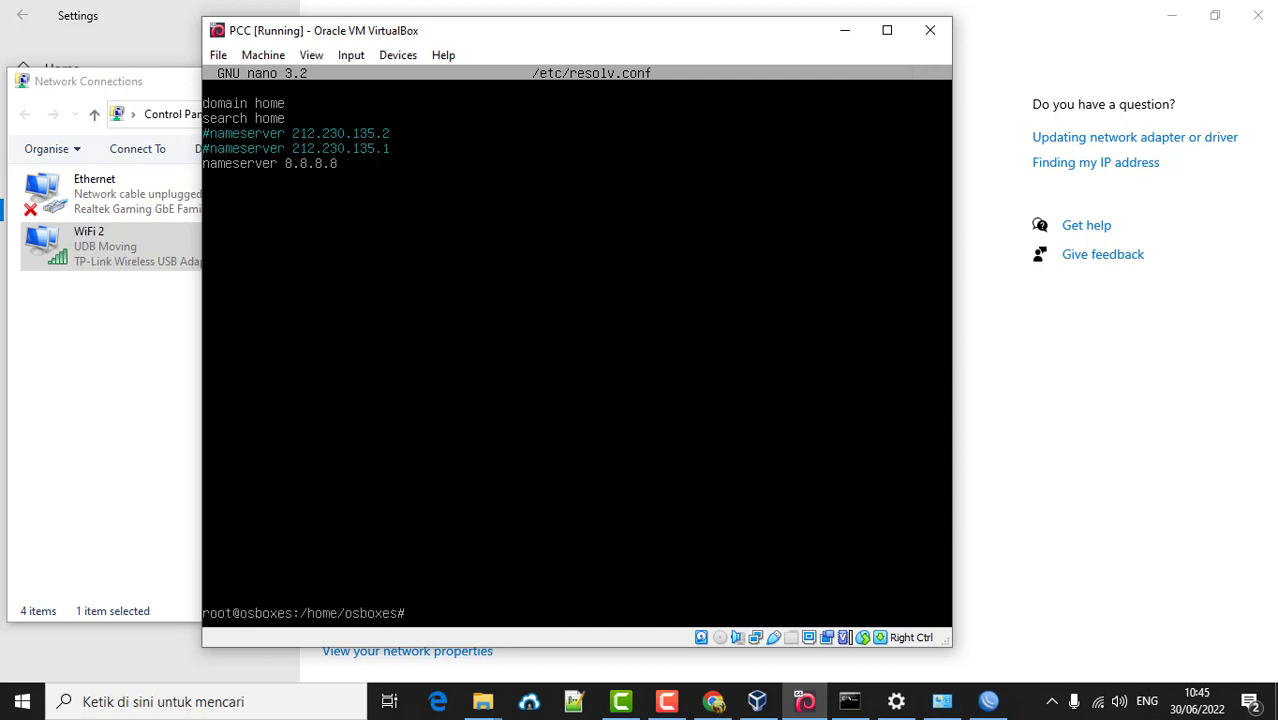
pyautogui.press('Up')
pyautogui.press('Up')
pyautogui.press('Up')
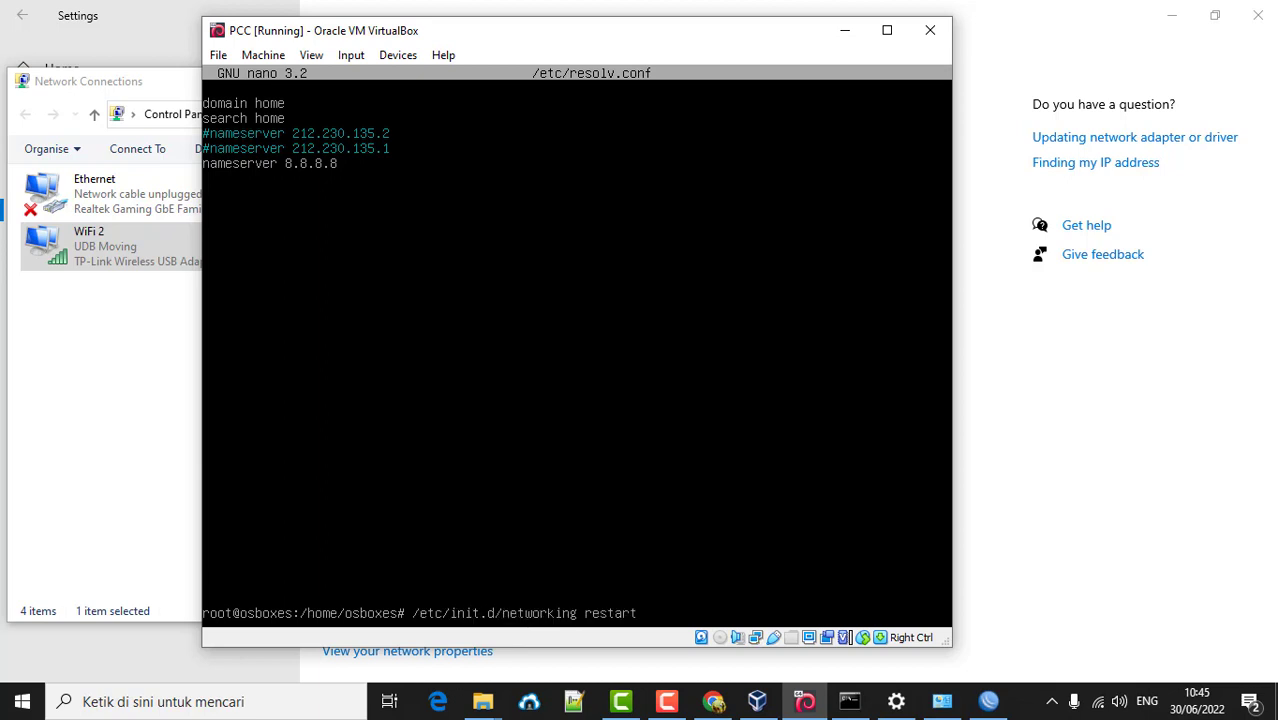
pyautogui.press('Return')
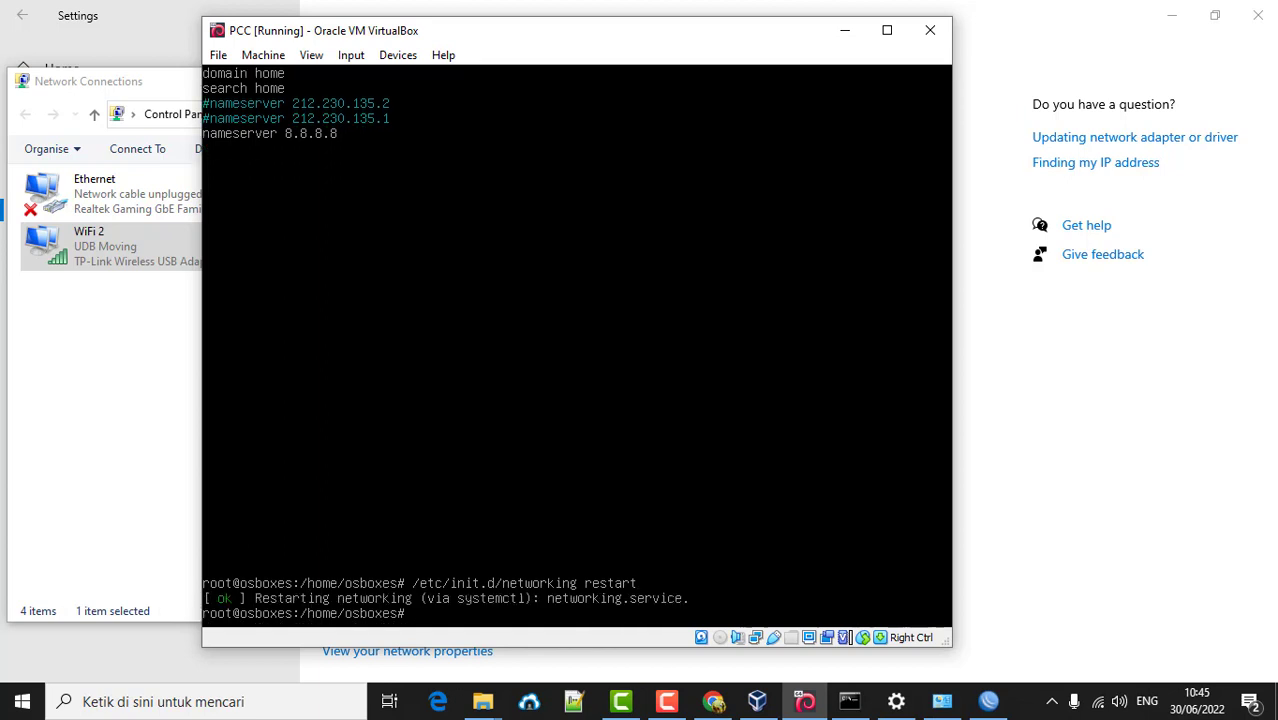
# - Ping 8.8.8.8 again, which still gets no replies, and stop it
pyautogui.press('Up')
pyautogui.press('Up')
pyautogui.press('Up')
pyautogui.press('Return')
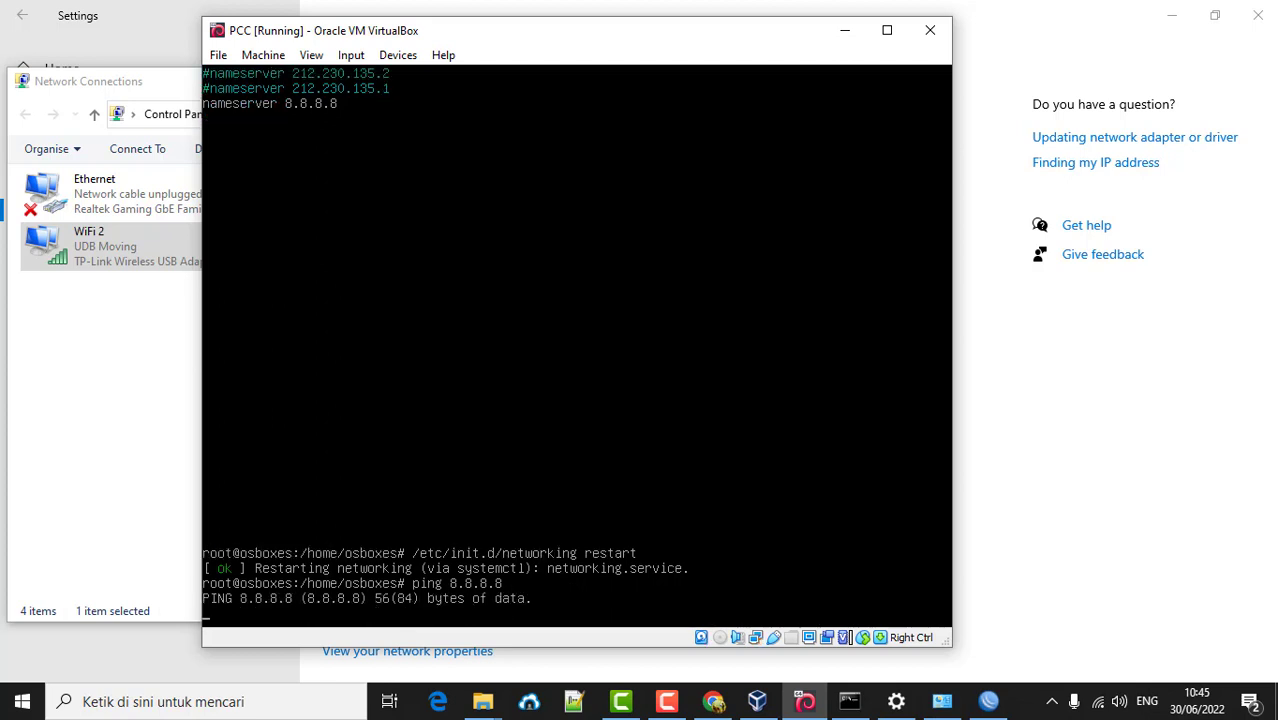
pyautogui.hotkey('ctrl', 'c')
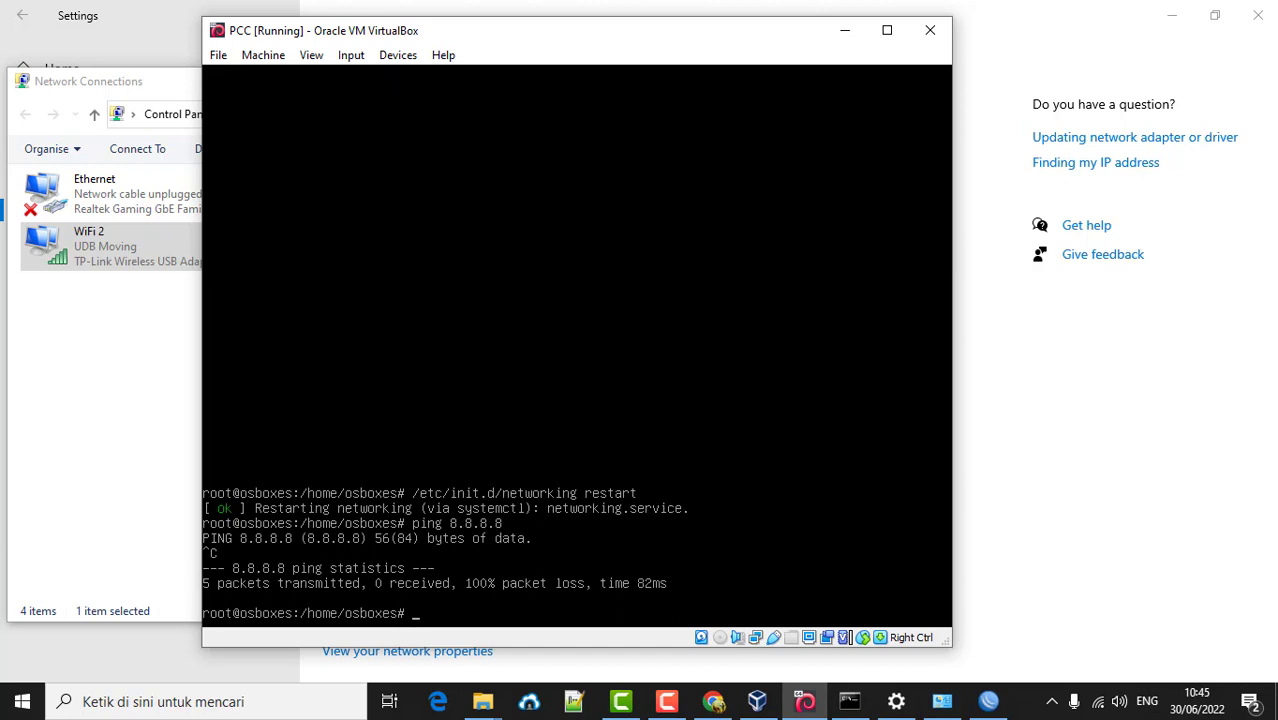
# - Close the PCC settings without changes and power off the PCC machine
pyautogui.click(758, 700)
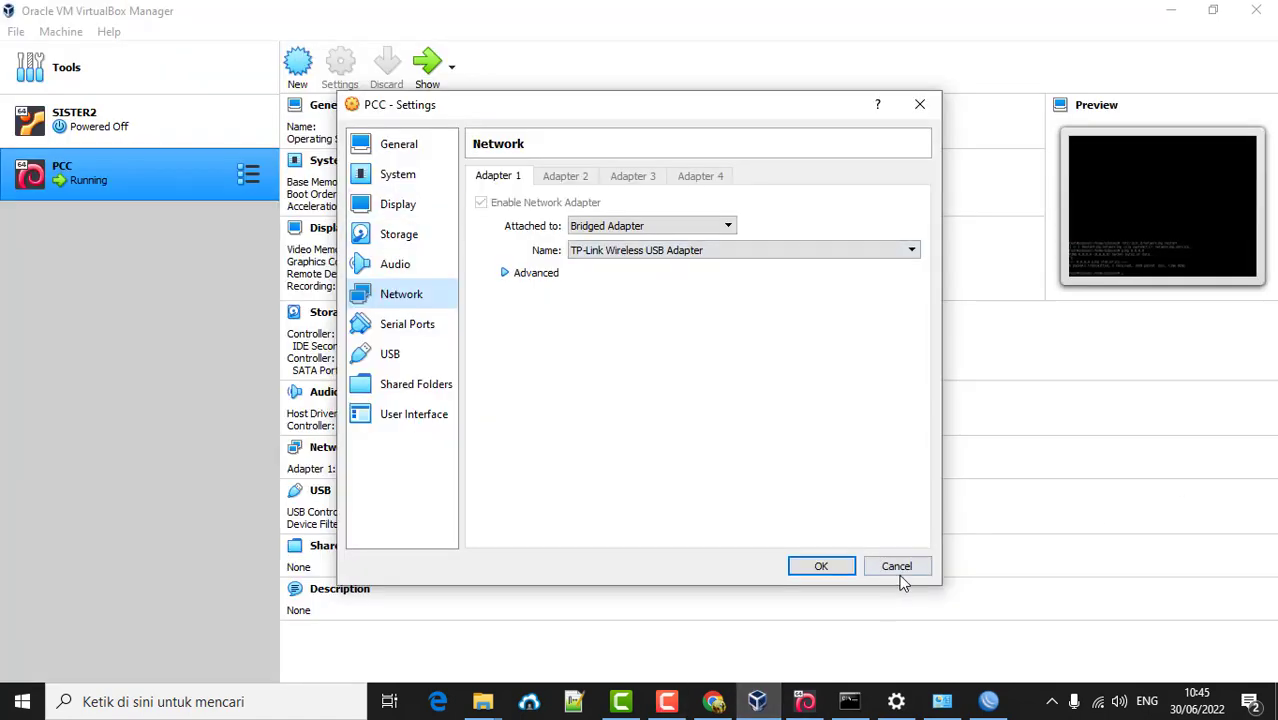
pyautogui.click(896, 566)
pyautogui.rightClick(150, 180)
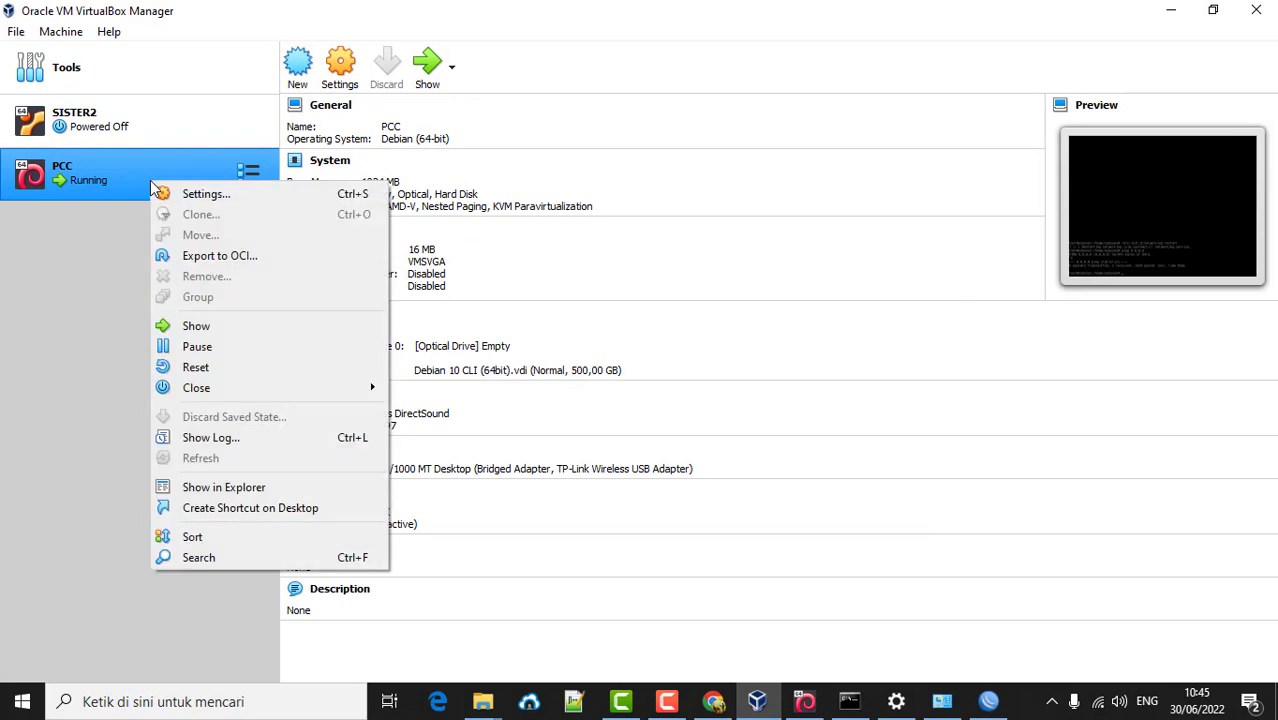
pyautogui.moveTo(337, 390)
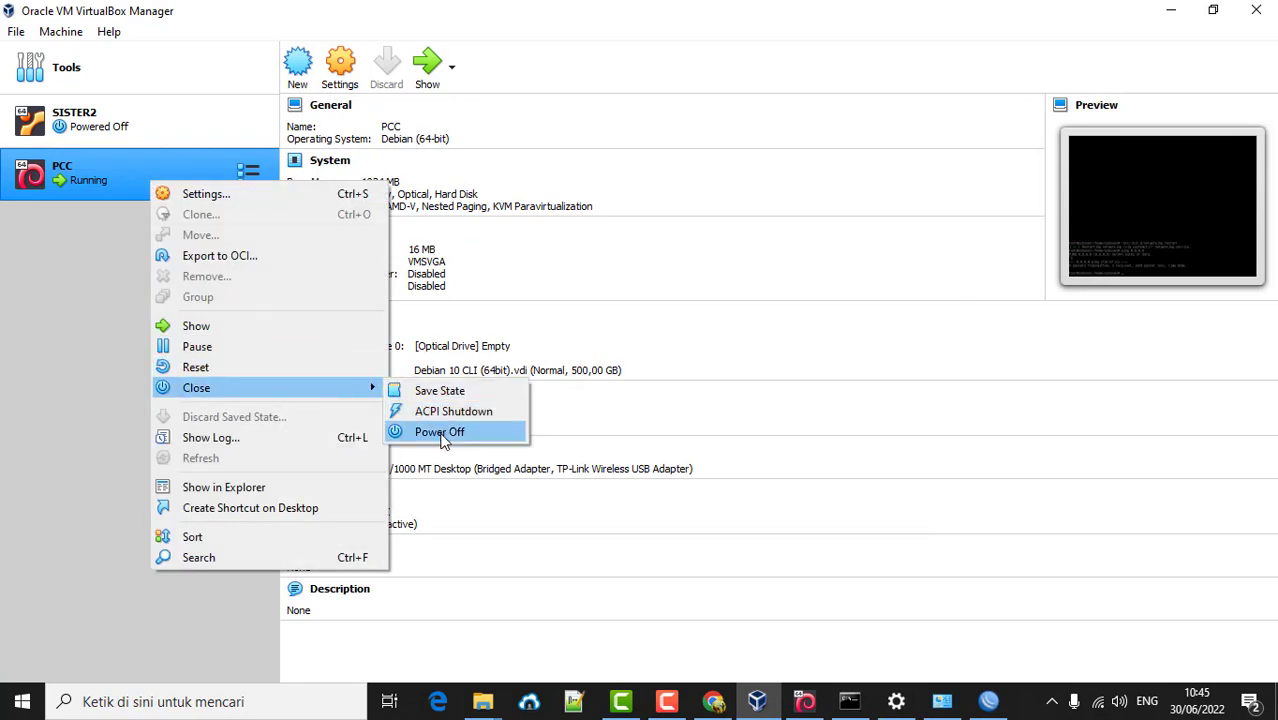
pyautogui.click(435, 431)
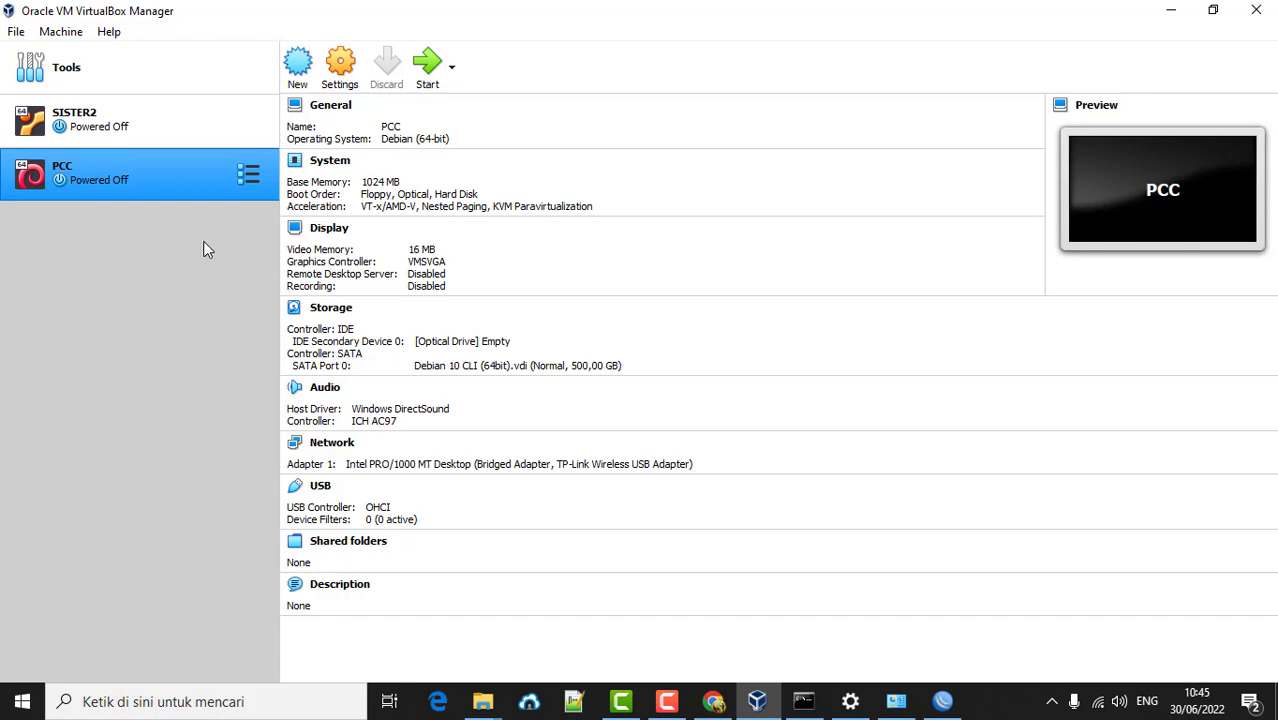
# - Start the powered-off PCC machine with Normal Start
pyautogui.rightClick(172, 176)
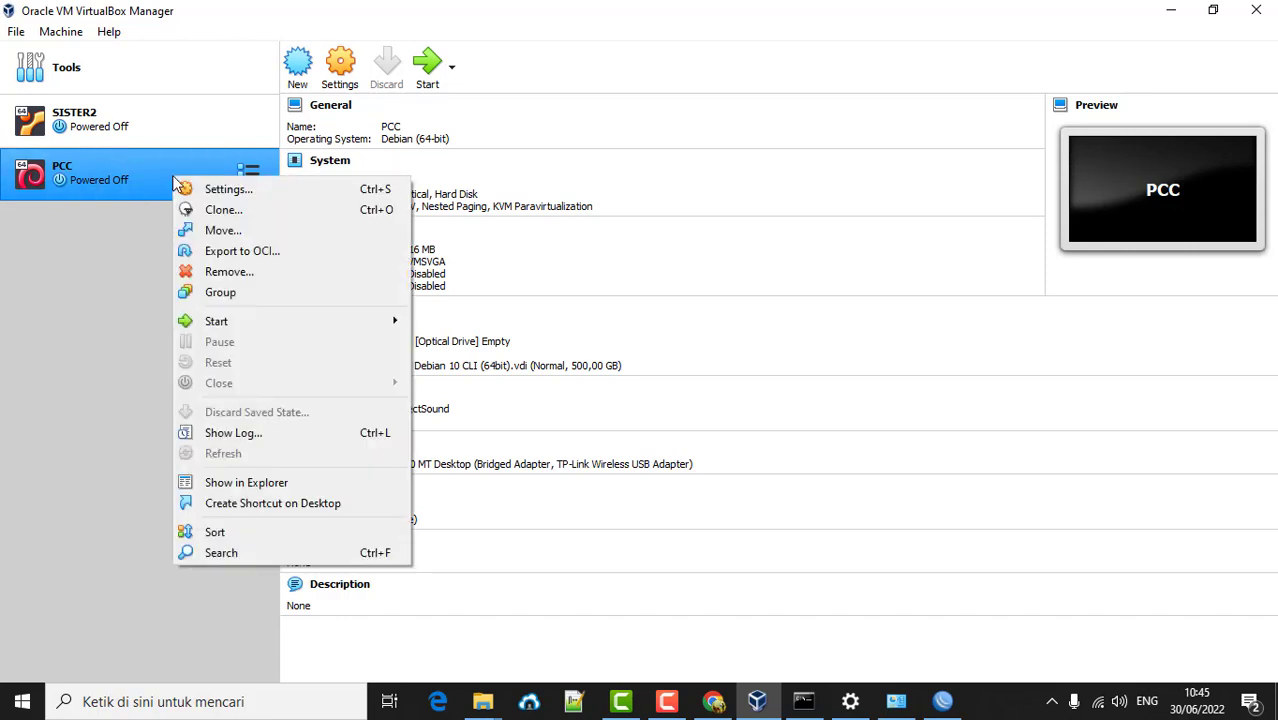
pyautogui.moveTo(344, 322)
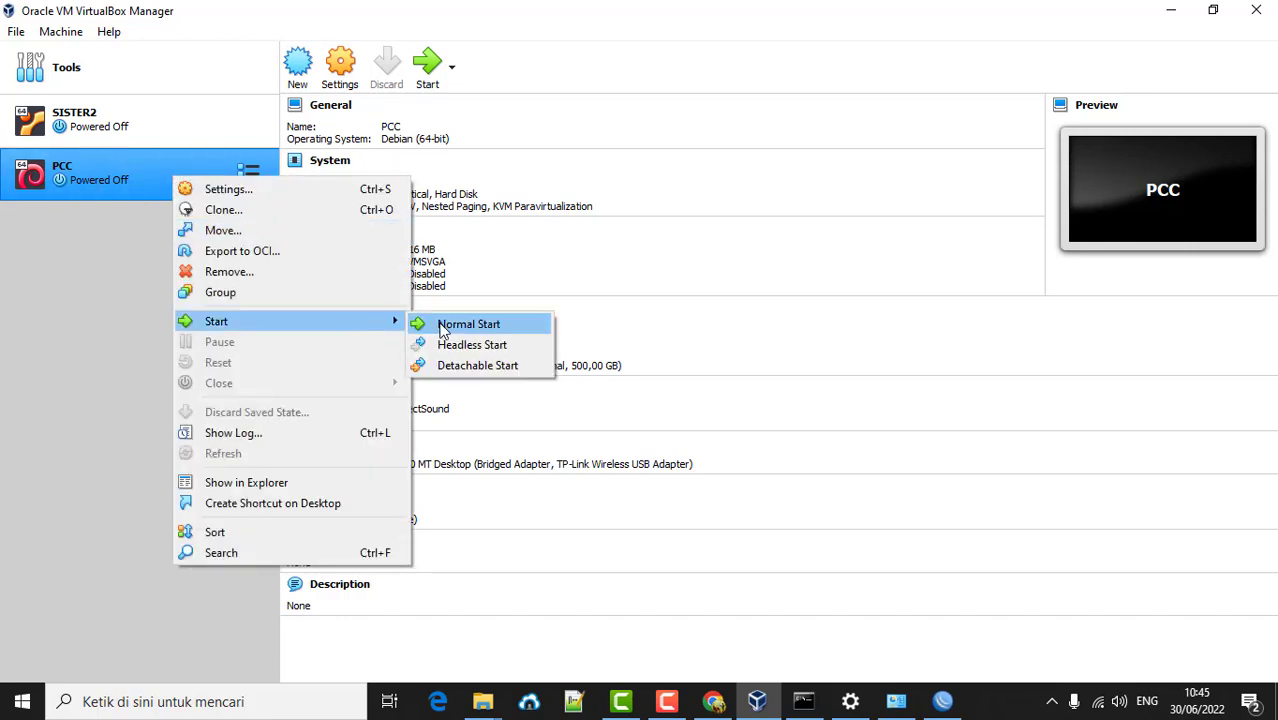
pyautogui.click(444, 328)
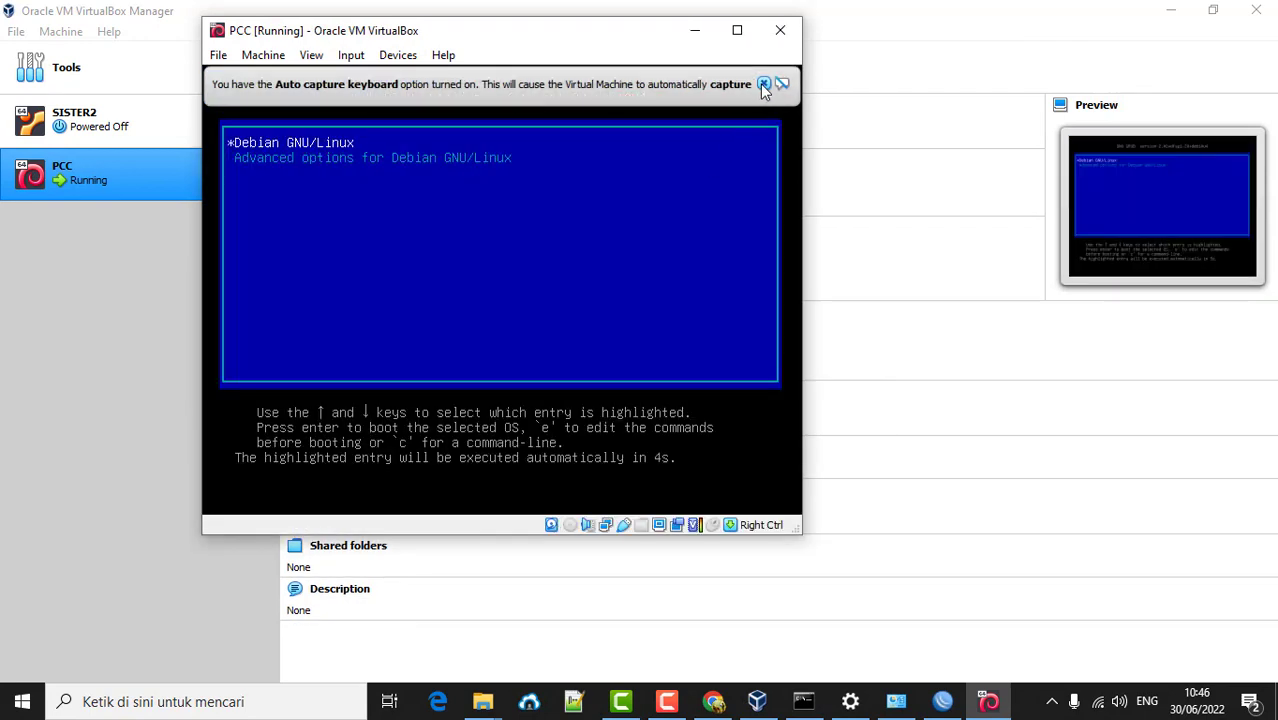
# - Log into the PCC console as osboxes, entering the account password
pyautogui.click(763, 84)
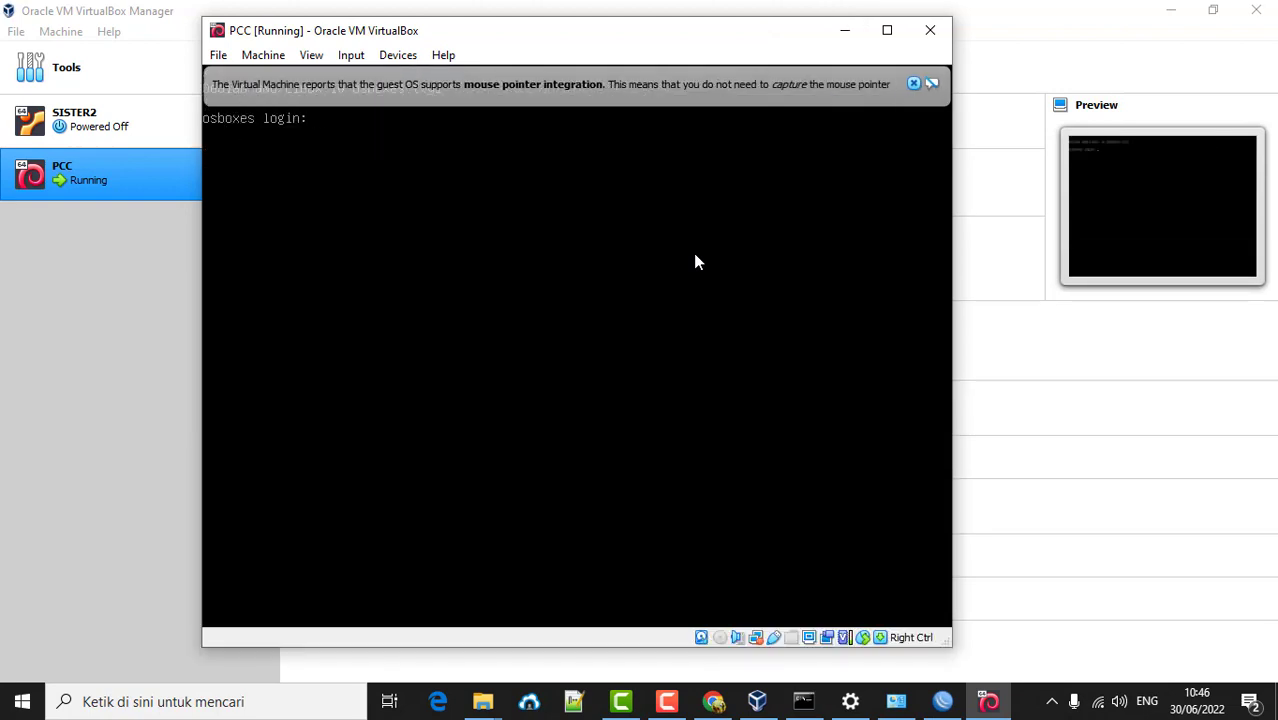
pyautogui.write('osboxes')
pyautogui.press('Return')
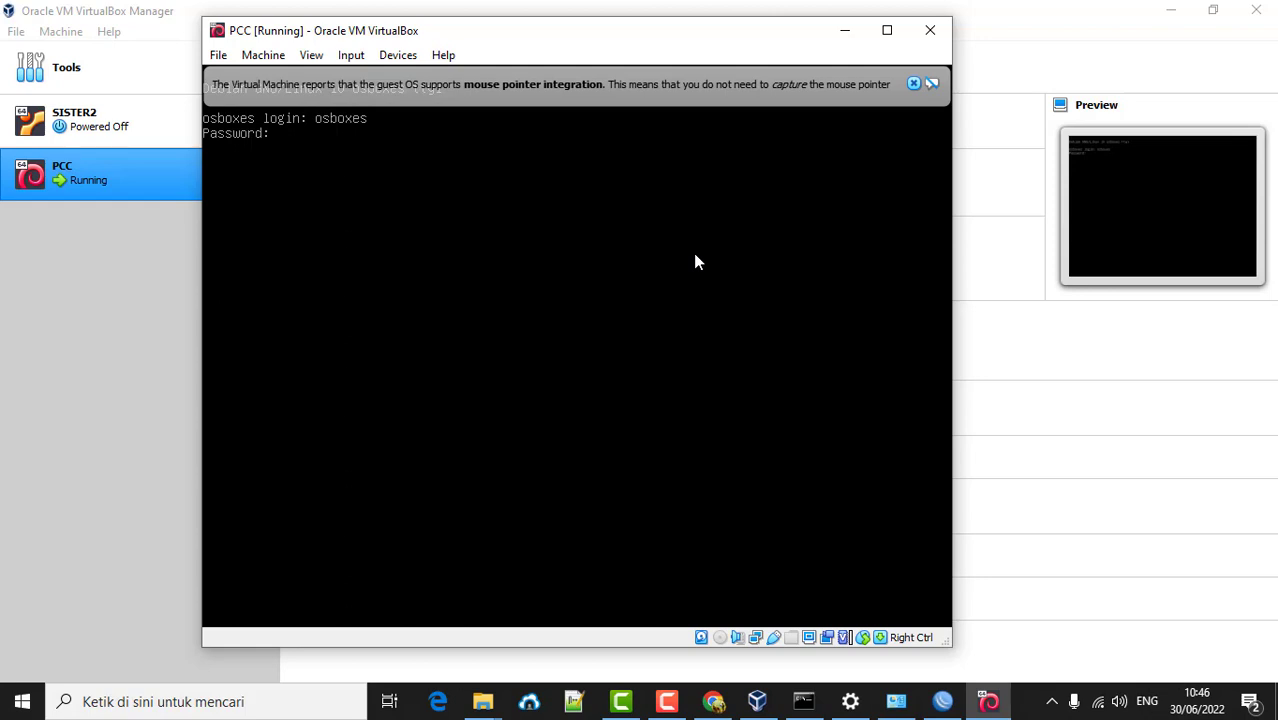
pyautogui.press('Return')
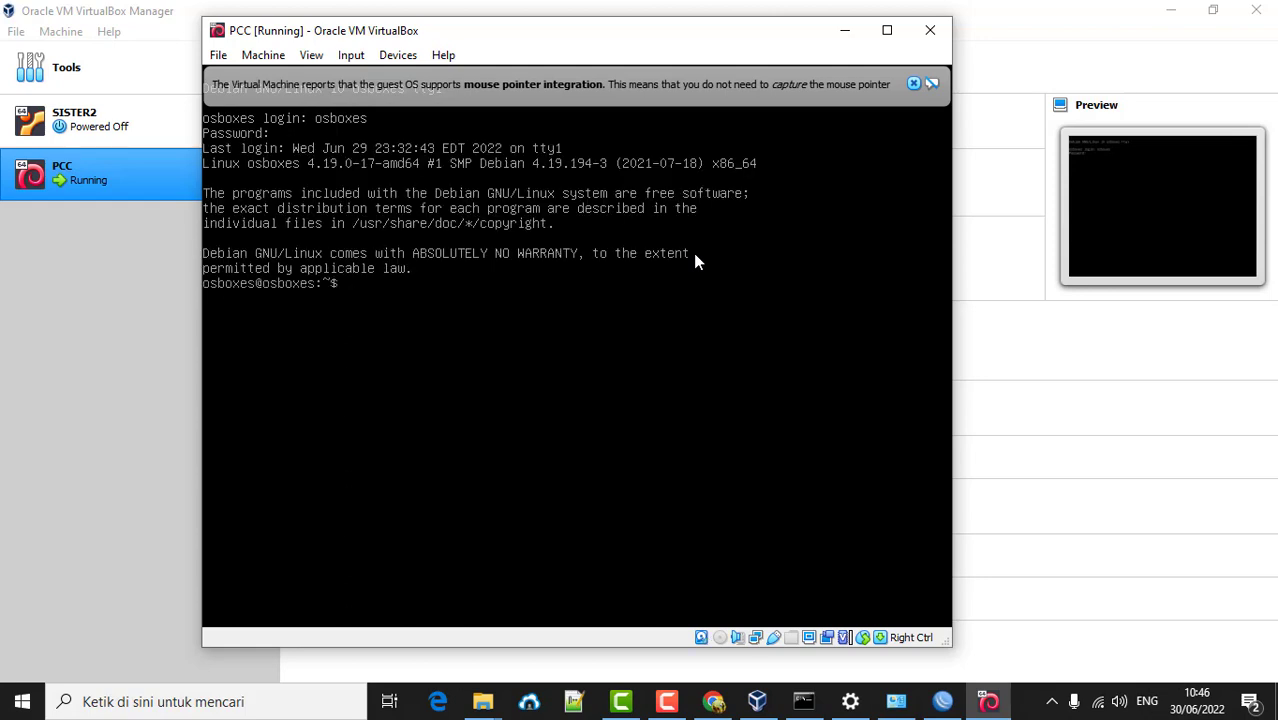
# - Become root with sudo su, entering the password again
pyautogui.write('su')
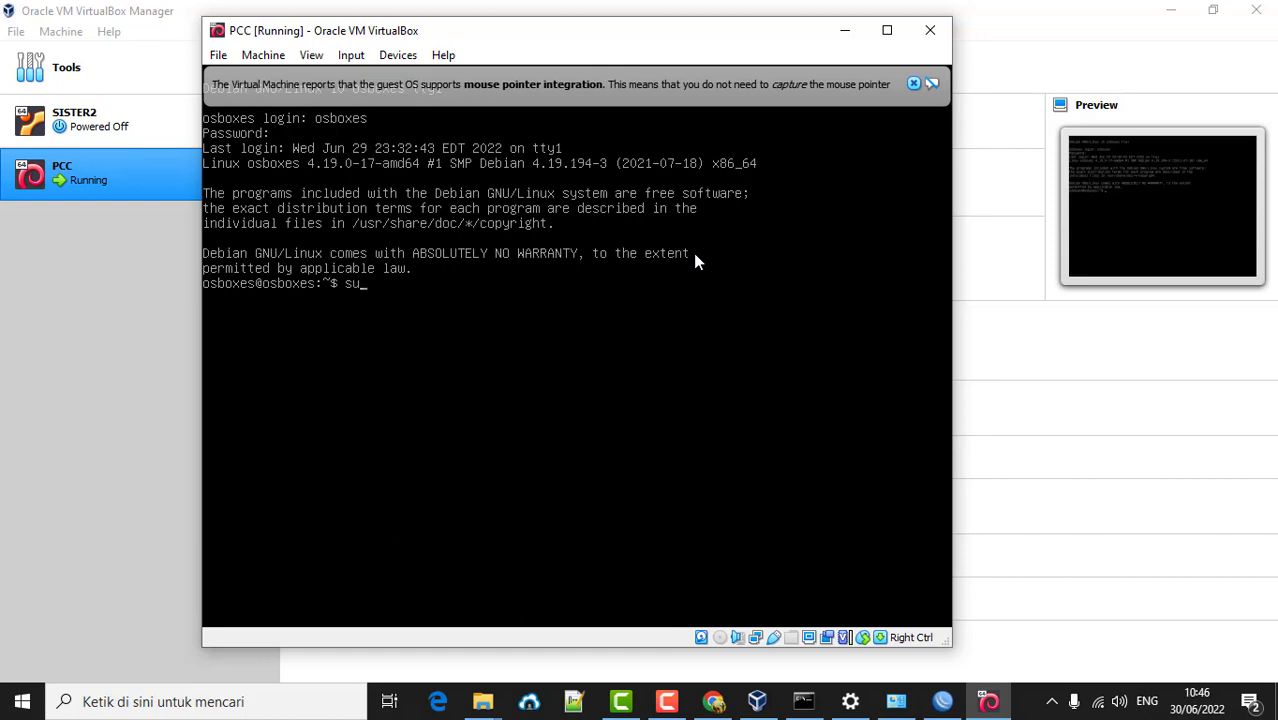
pyautogui.write('do su')
pyautogui.press('Return')
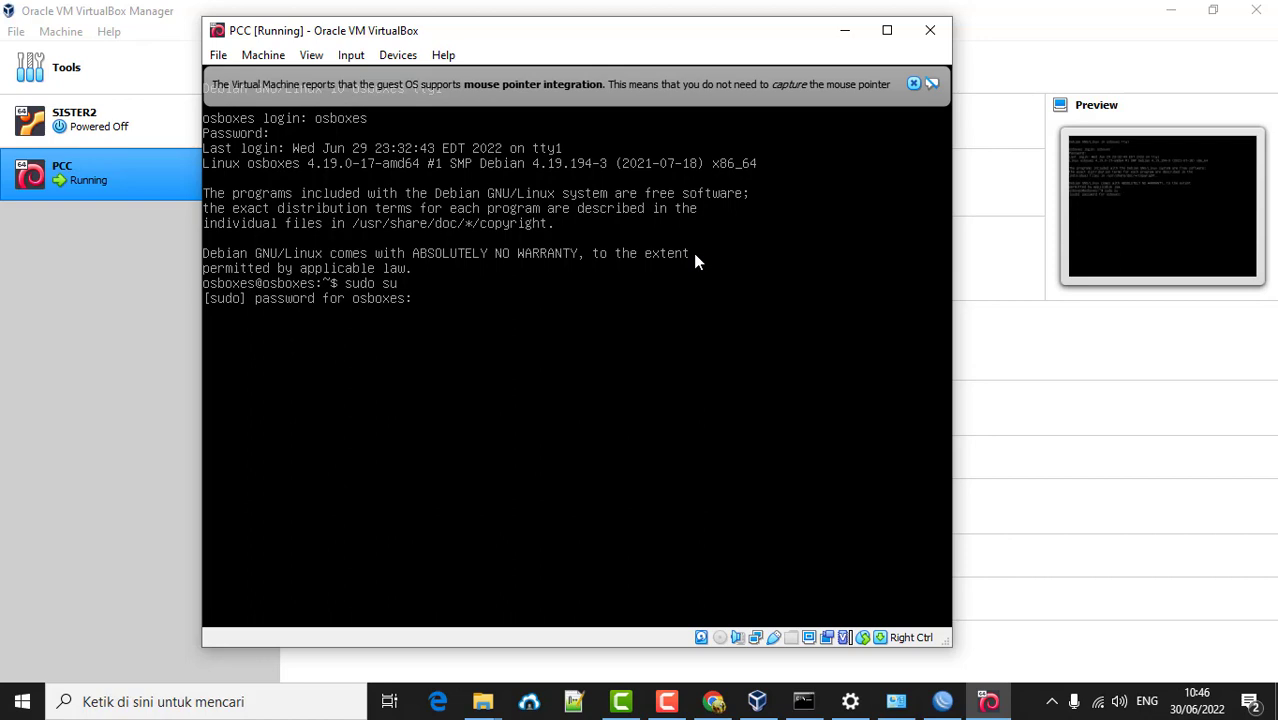
pyautogui.press('Return')
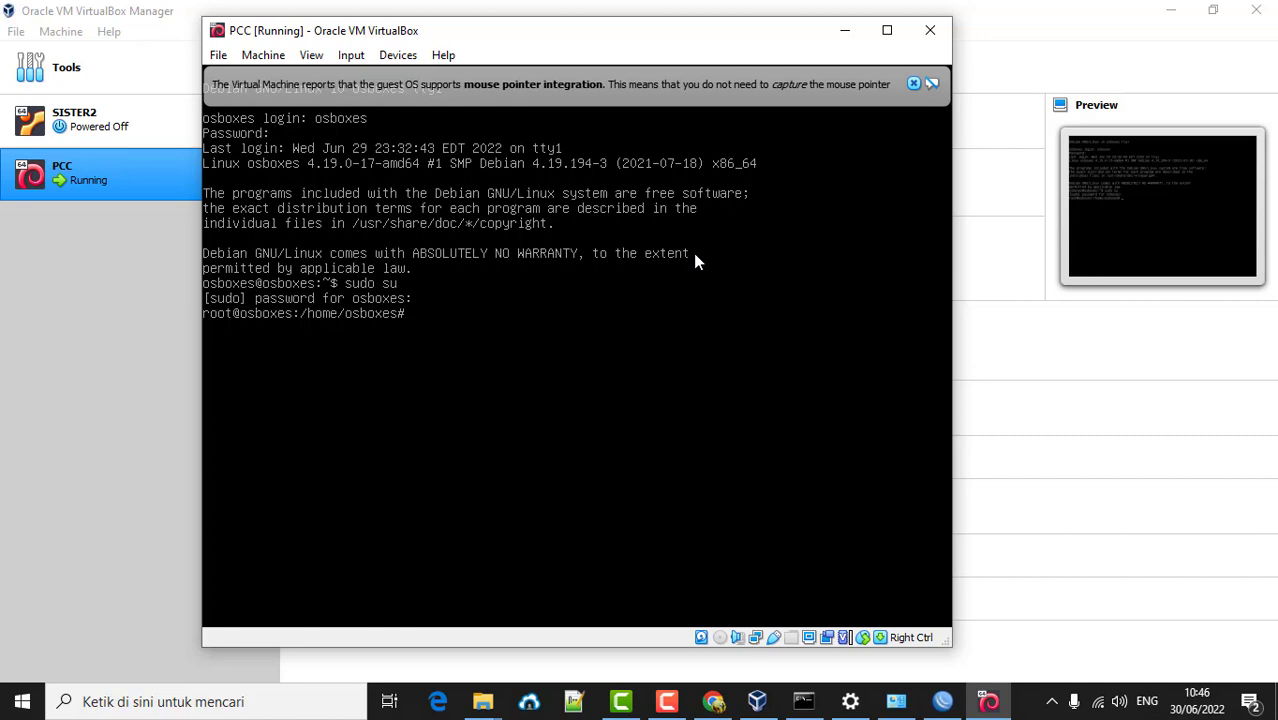
pyautogui.write('ifconfig')
# - Run ifconfig (not found), then ip a, showing enp0s3 at 192.168.111.7/24
pyautogui.press('Return')
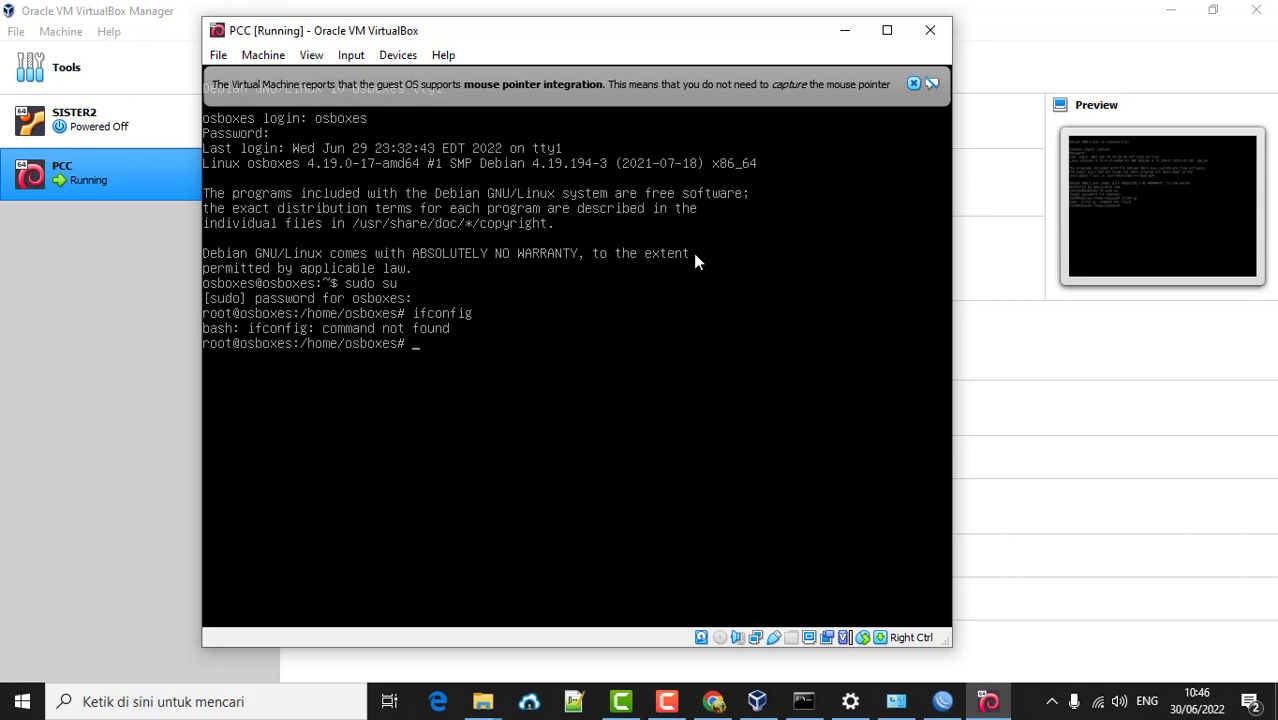
pyautogui.write('ip a')
pyautogui.press('Return')
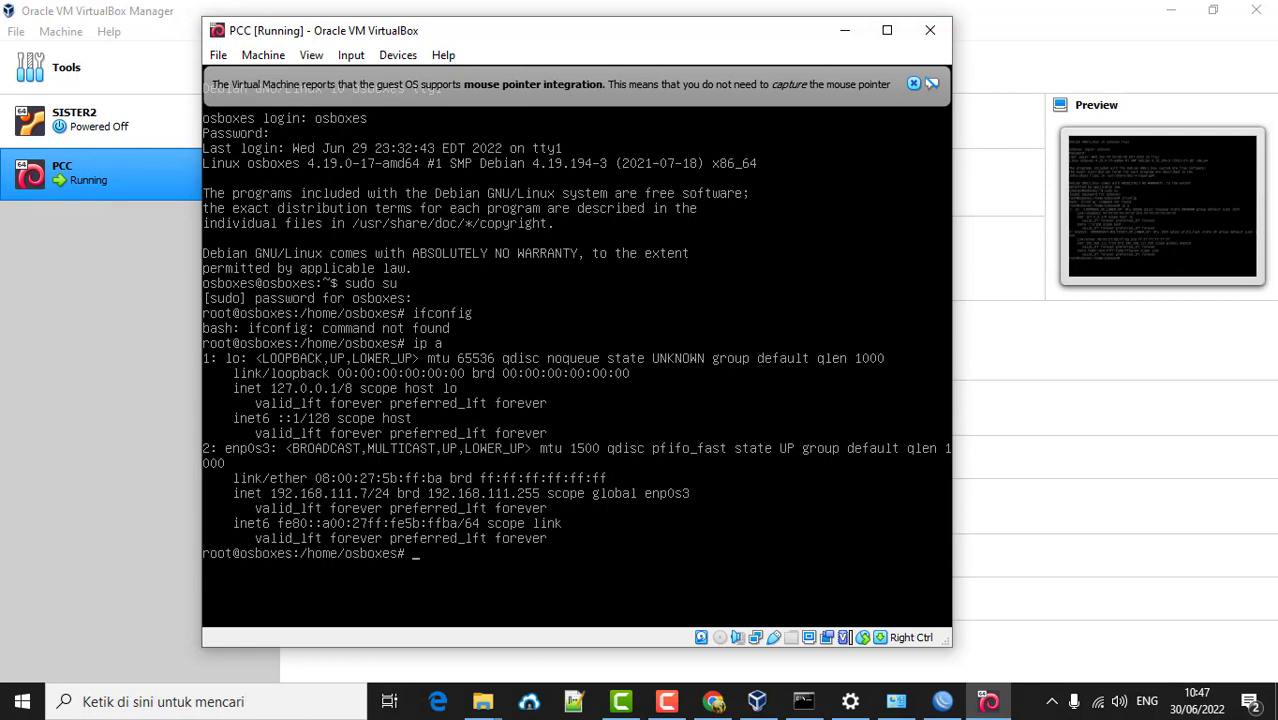
pyautogui.write('ping google.com')
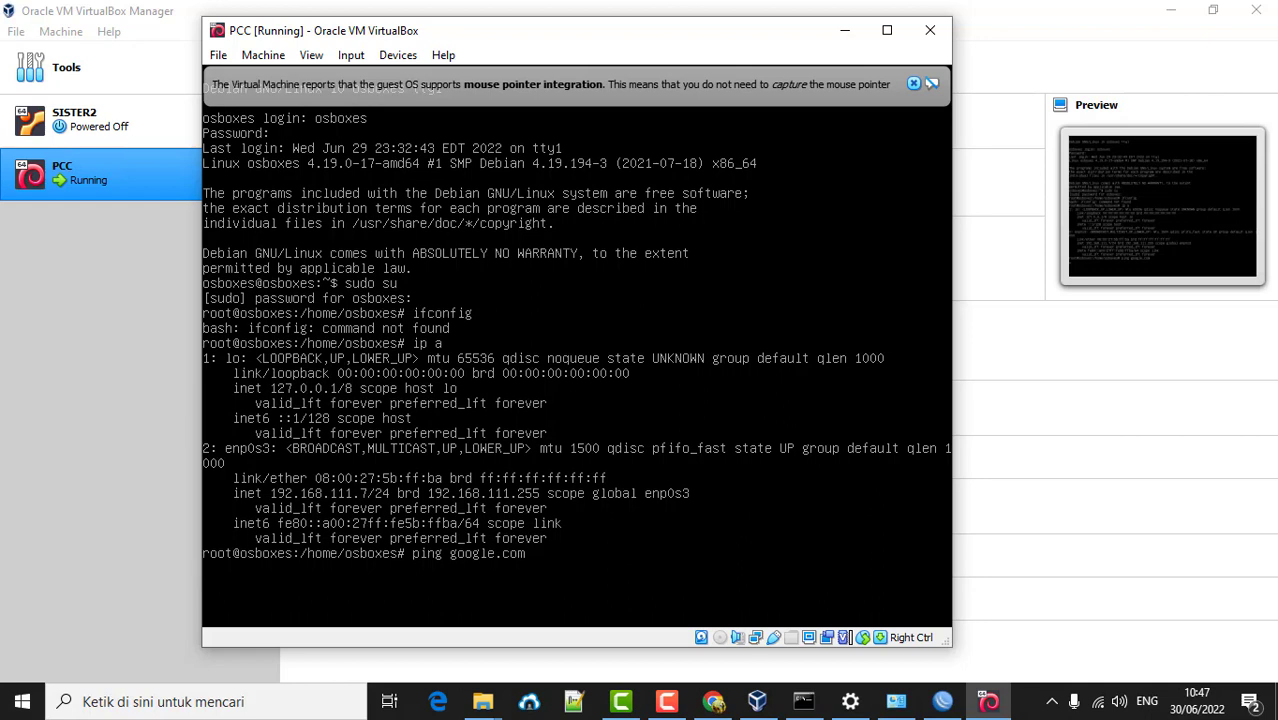
pyautogui.click(713, 701)
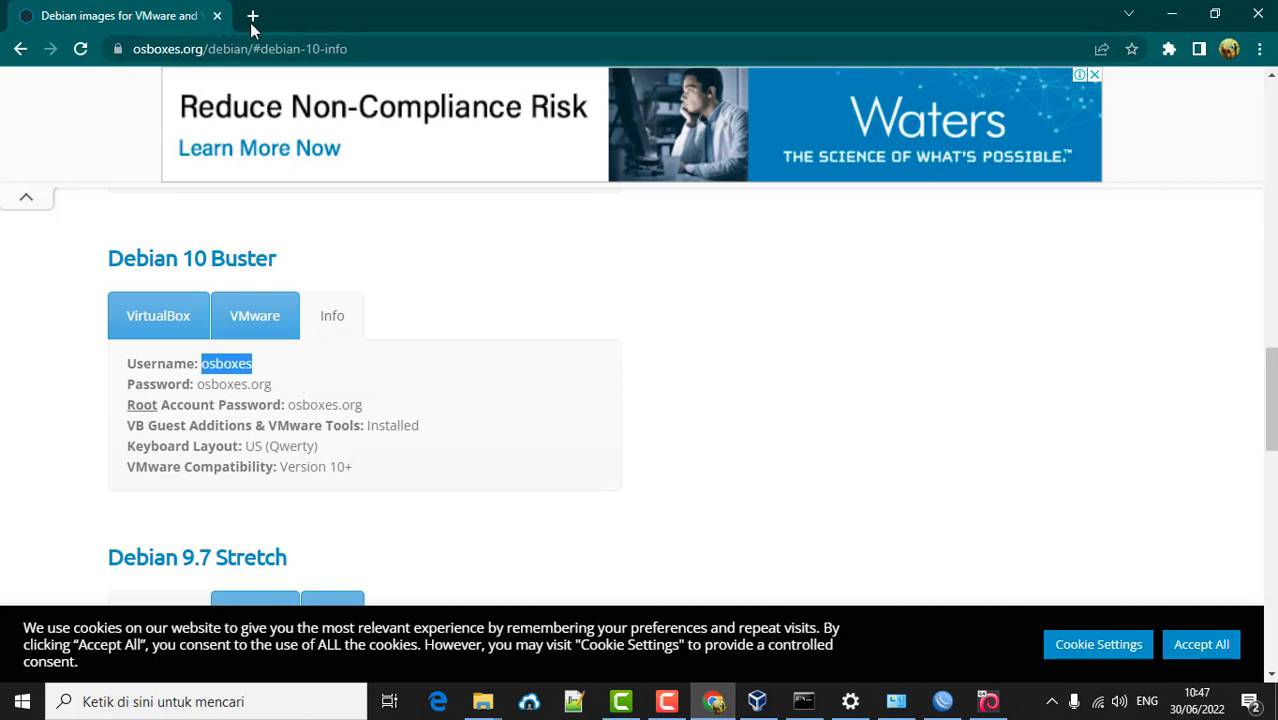
# - Load udb.ac.id in a new Chrome tab, then return to the PCC console window
pyautogui.click(252, 16)
pyautogui.write('udb')
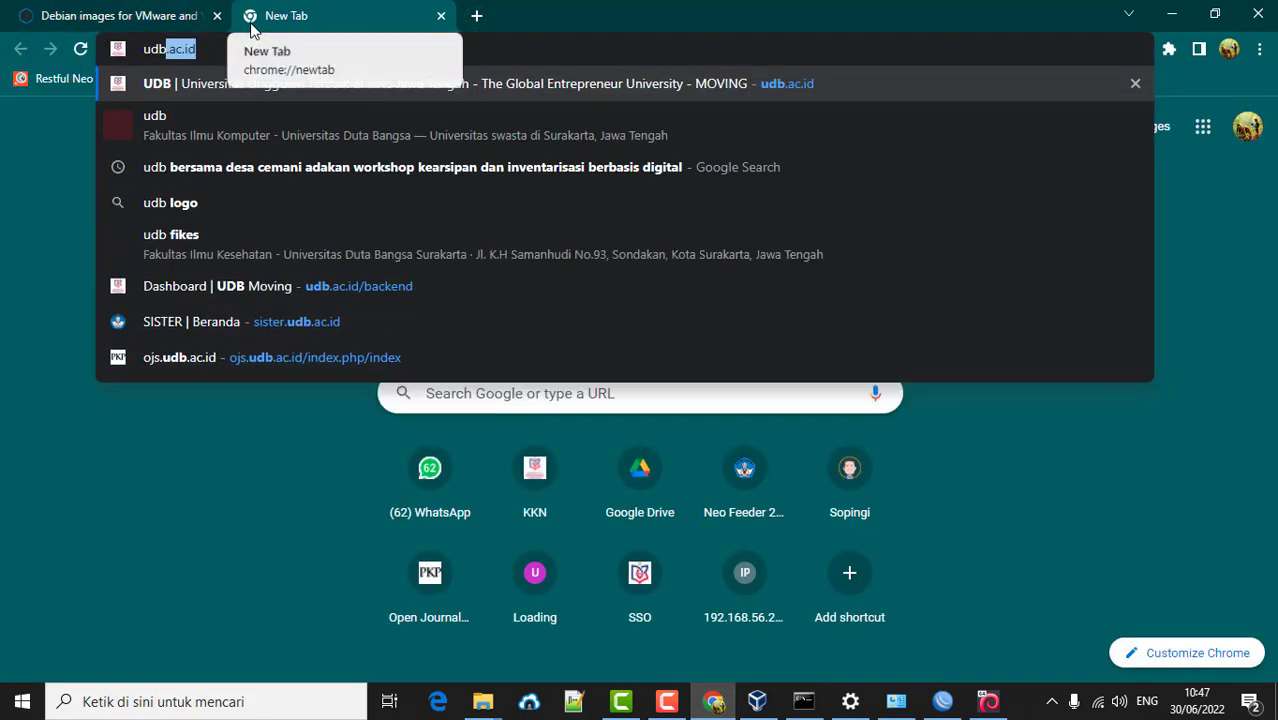
pyautogui.press('Return')
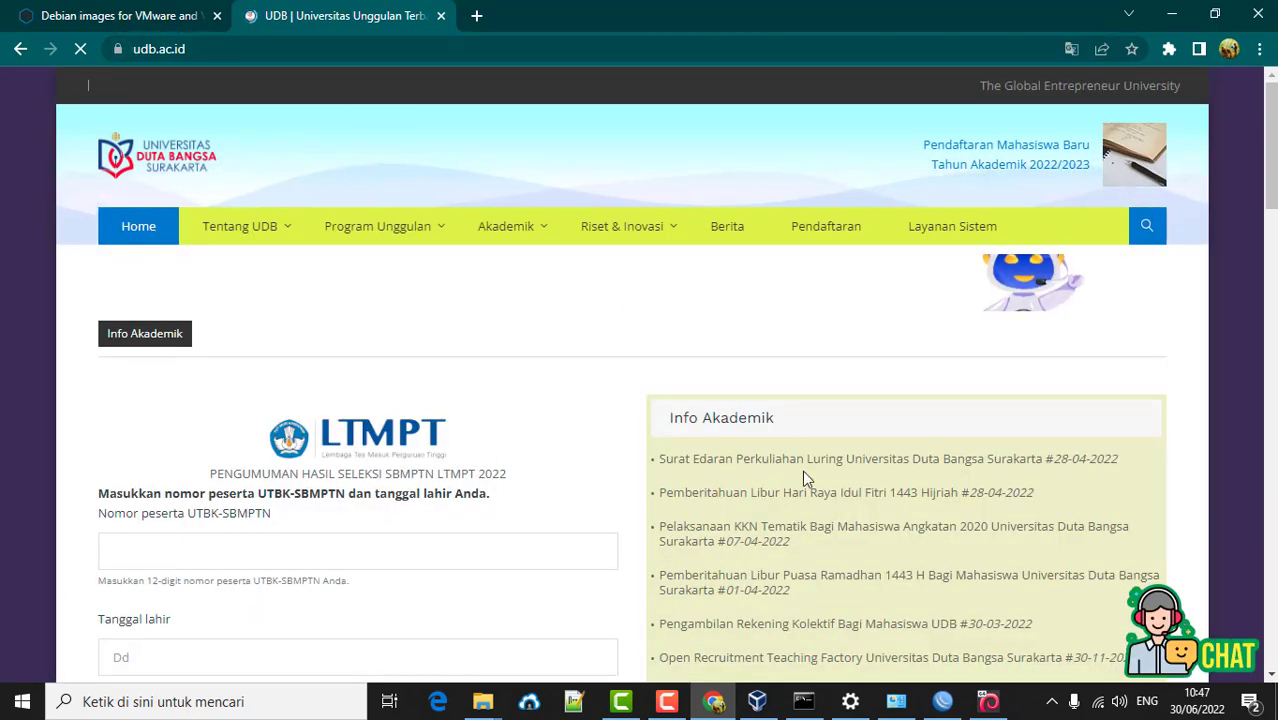
pyautogui.scroll(-2, 802, 470)
pyautogui.moveTo(978, 703)
pyautogui.click(987, 610)
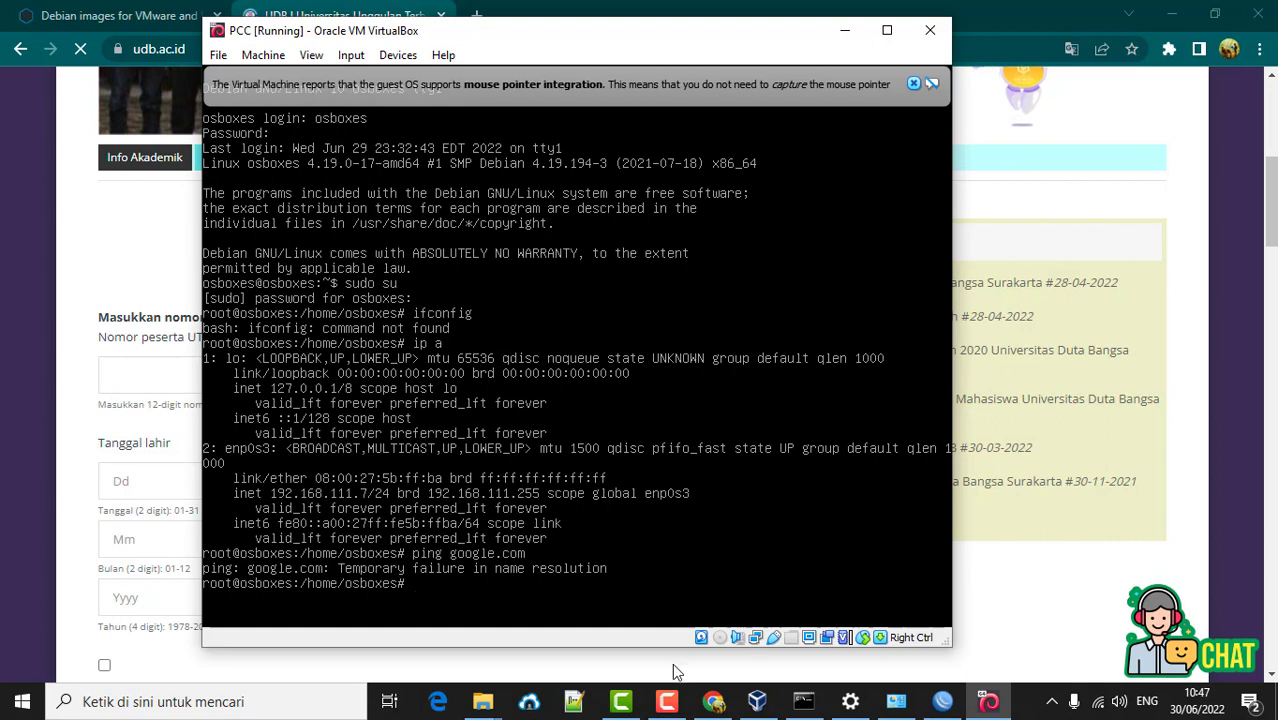
# - Open /etc/resolv.conf in nano from the PCC root prompt
pyautogui.click(662, 702)
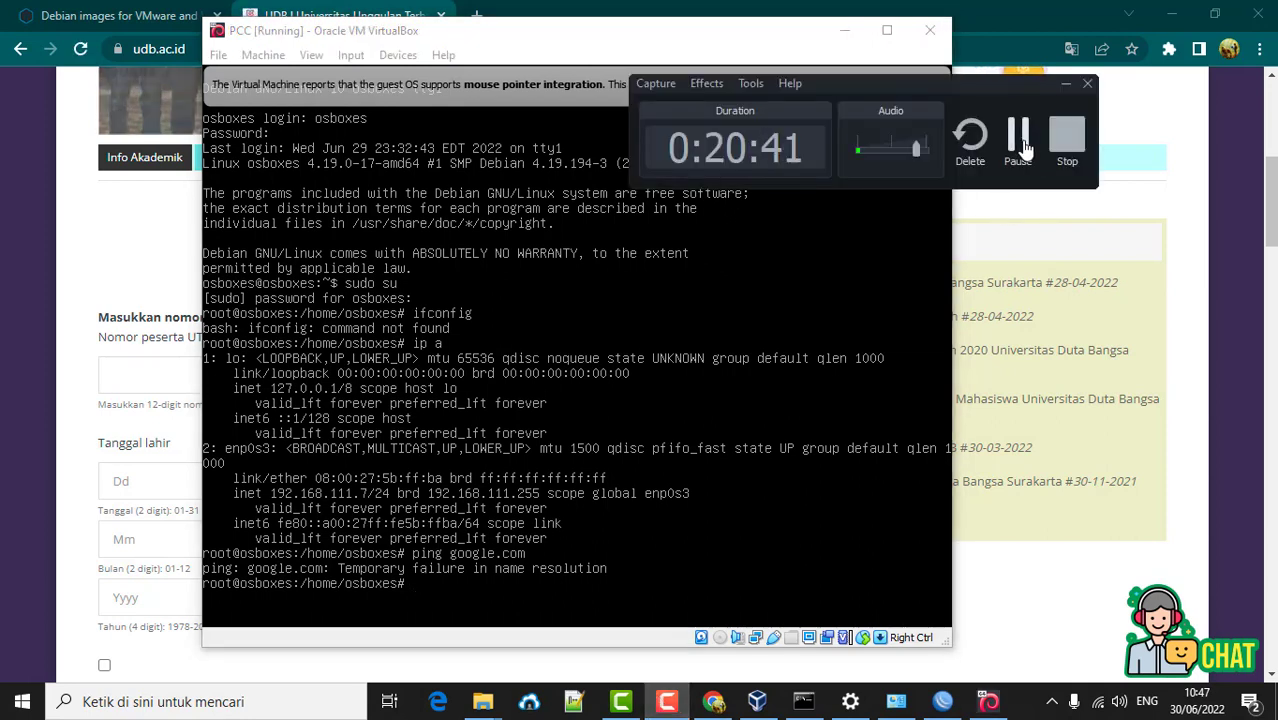
pyautogui.click(1022, 148)
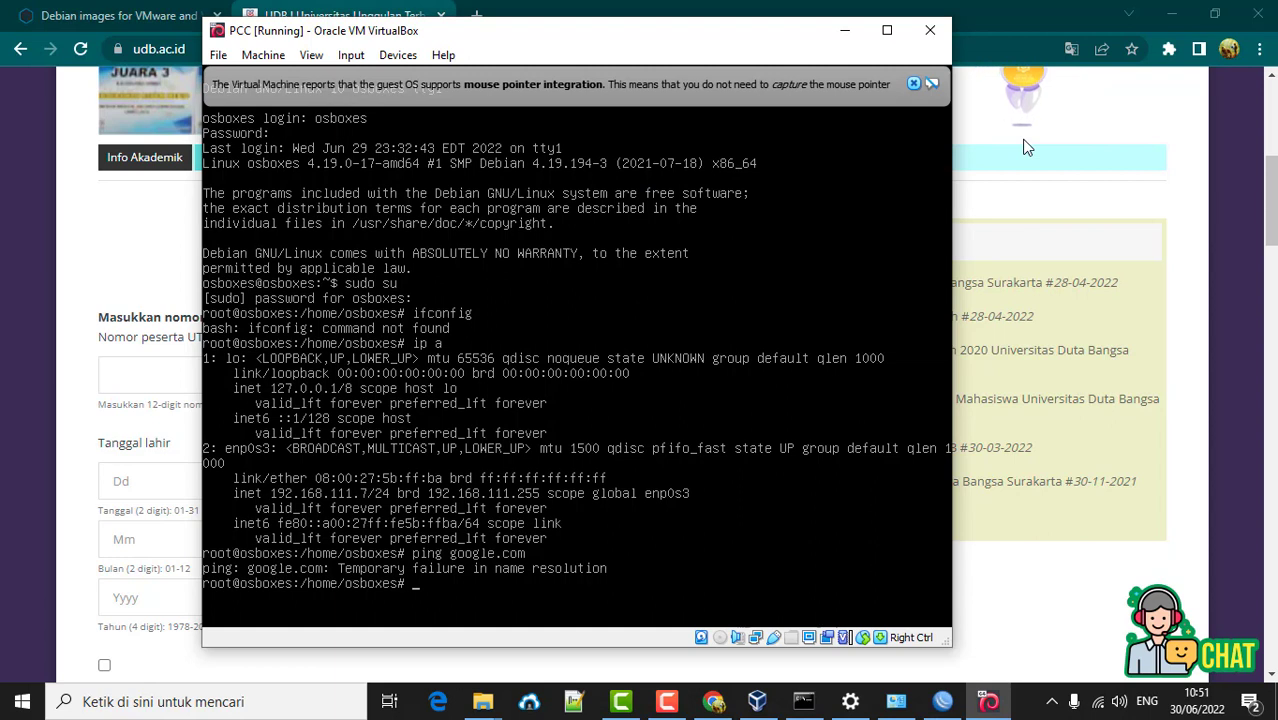
pyautogui.write('ifconfig')
pyautogui.hotkey('ctrl', 'u')
pyautogui.write('nano /etc/resol')
pyautogui.press('Tab')
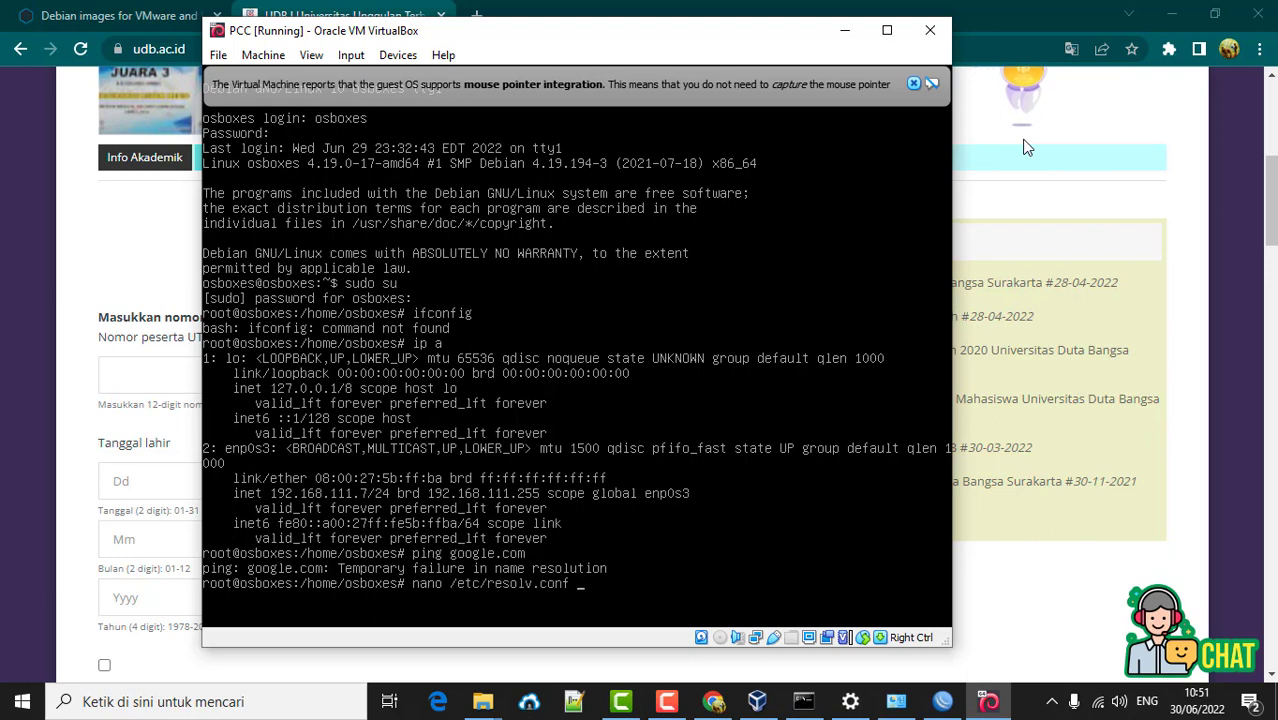
pyautogui.press('Return')
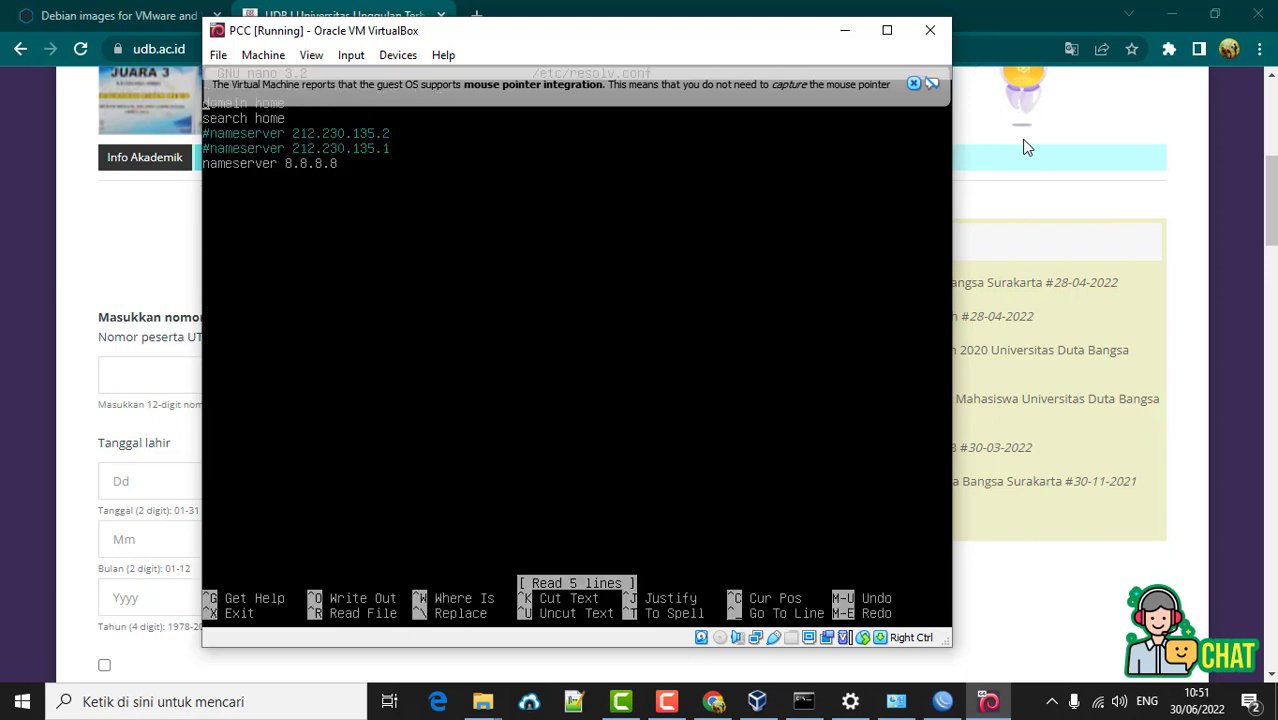
# - Add 'nameserver 8.8.4.4' below 8.8.8.8, fixing the typo, and save the file
pyautogui.click(912, 82)
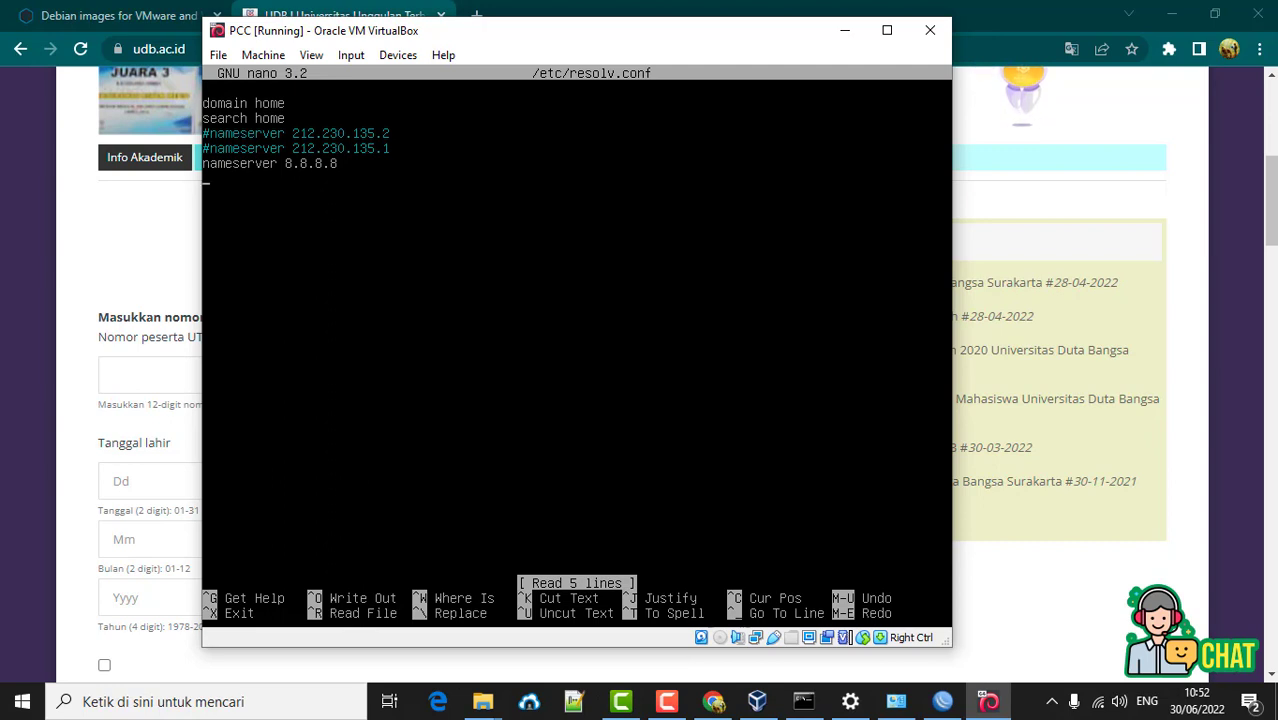
pyautogui.write('namesrver ')
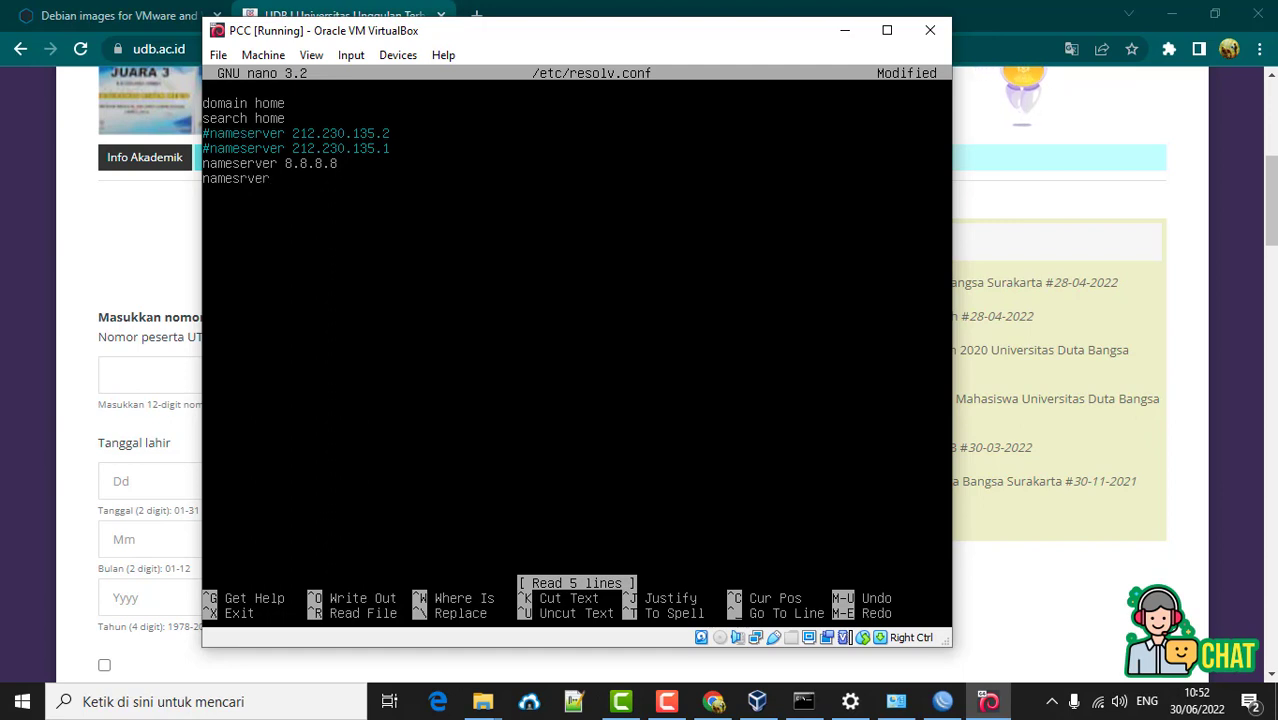
pyautogui.write('8.8.4.4')
pyautogui.press('Left')
pyautogui.press('Left')
pyautogui.press('Left')
pyautogui.press('Left')
pyautogui.press('Left')
pyautogui.press('Left')
pyautogui.press('Left')
pyautogui.press('Left')
pyautogui.press('Left')
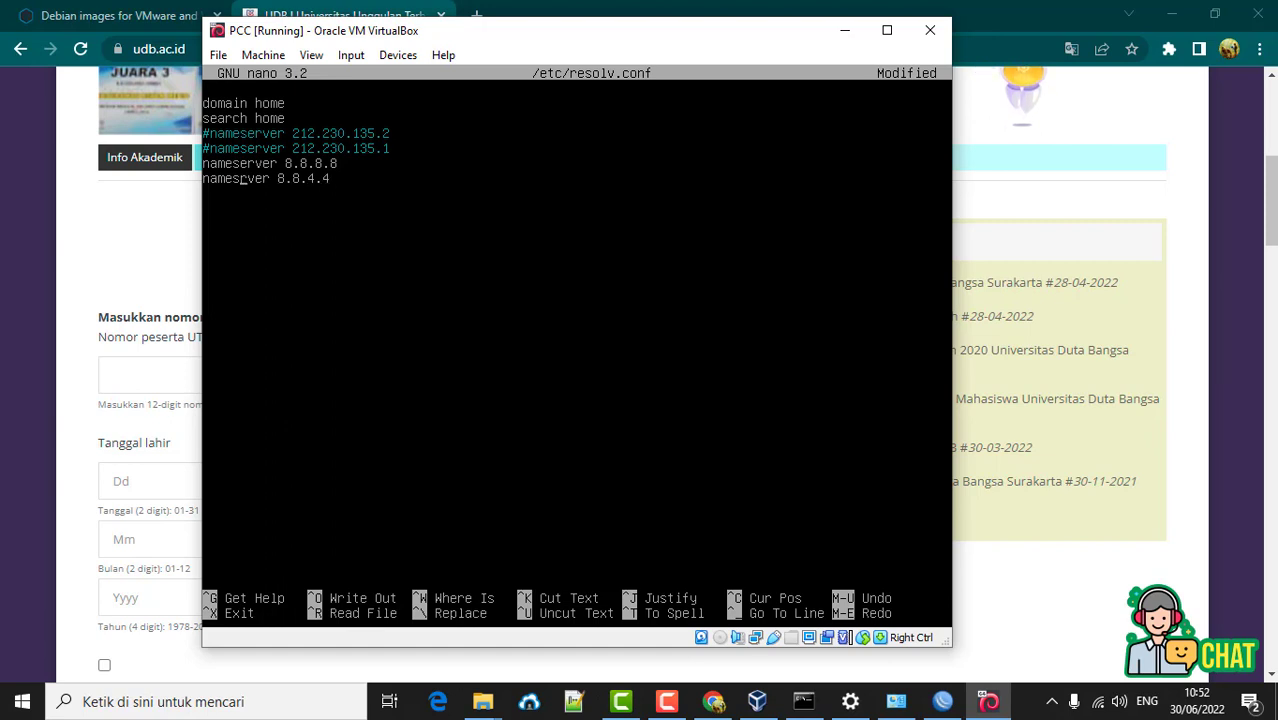
pyautogui.write('e')
pyautogui.hotkey('ctrl', 'x')
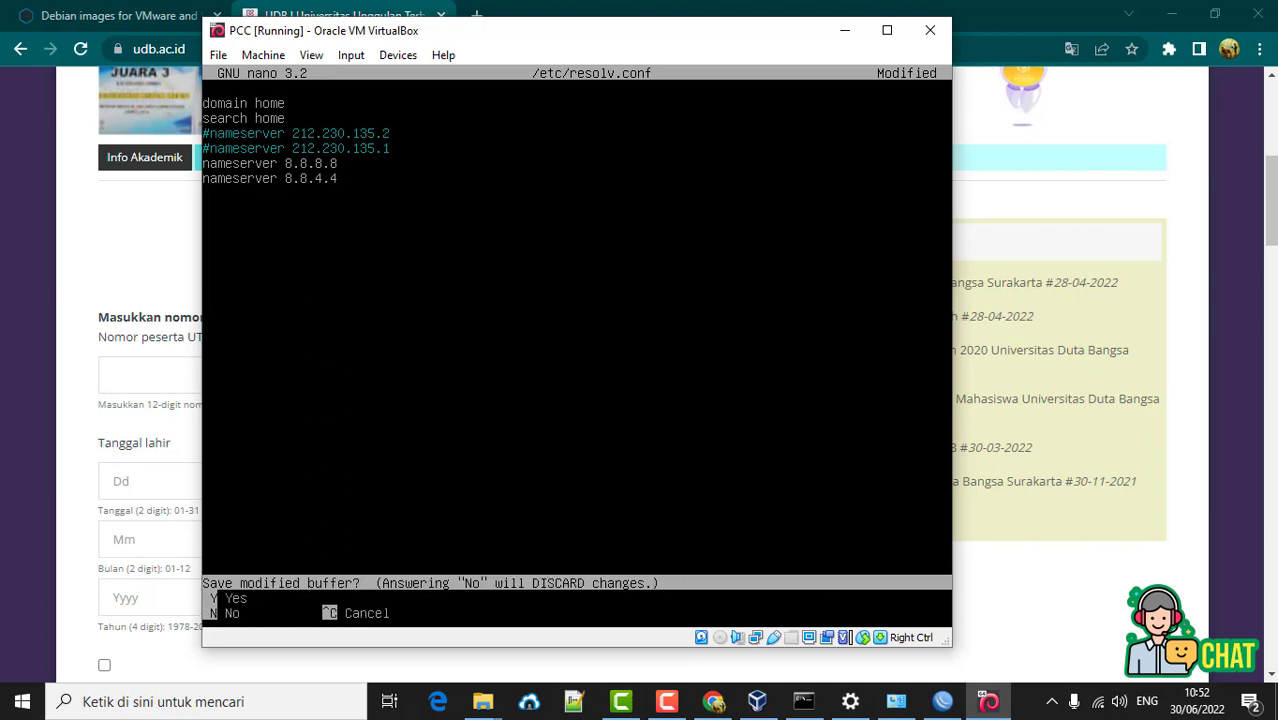
pyautogui.press('y')
pyautogui.press('Return')
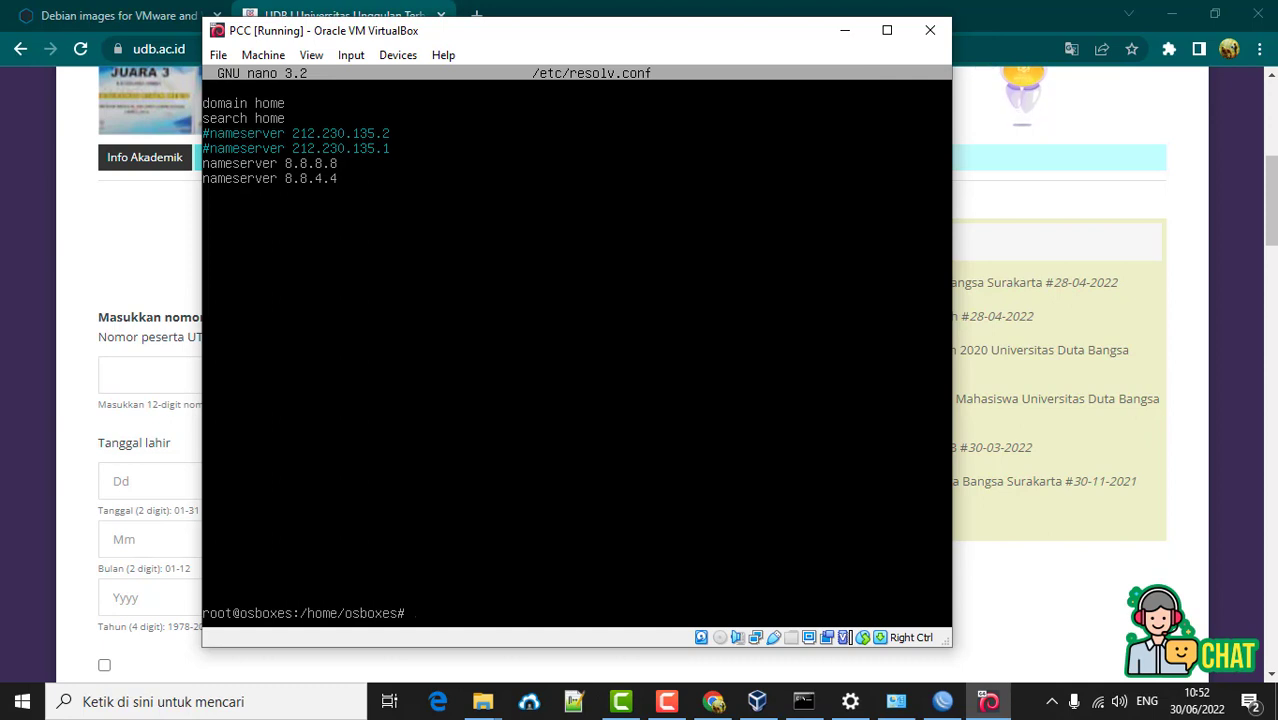
# - Restart systemd-resolved.service with systemctl, then ping google.com again
pyautogui.write('systemctl restart ssy')
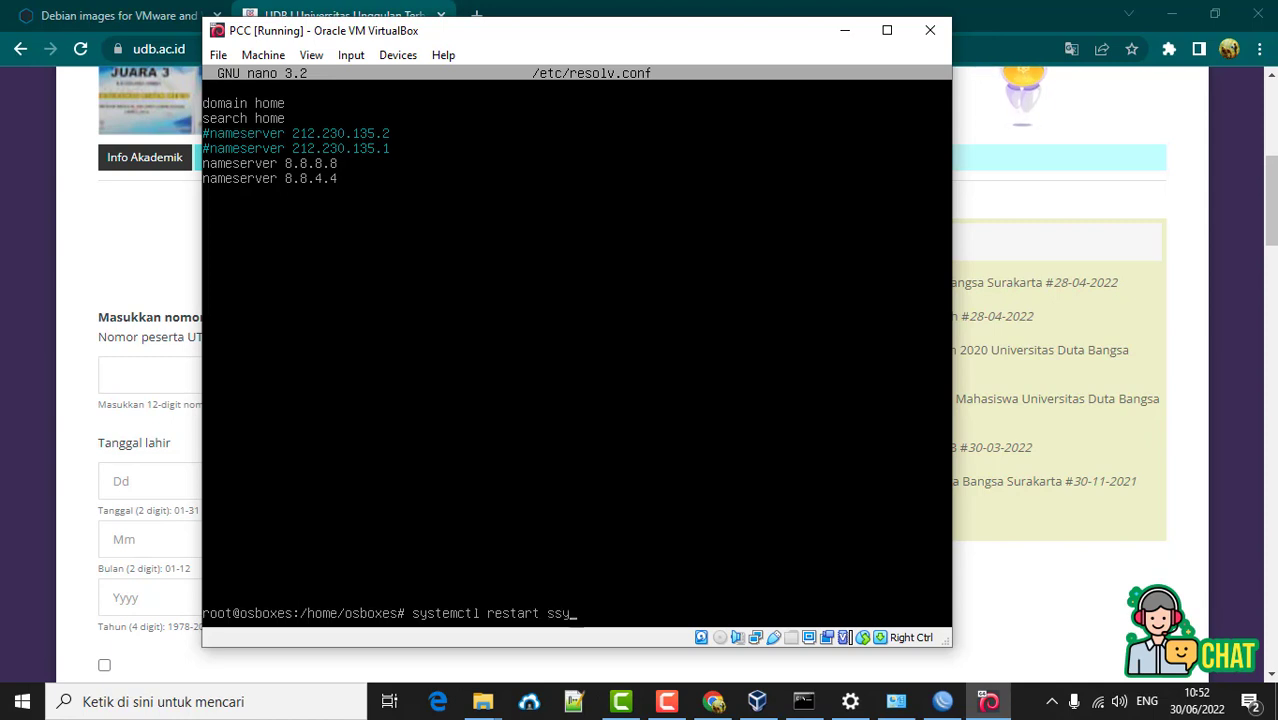
pyautogui.press('BackSpace')
pyautogui.press('BackSpace')
pyautogui.write('ystemd-resolved.service')
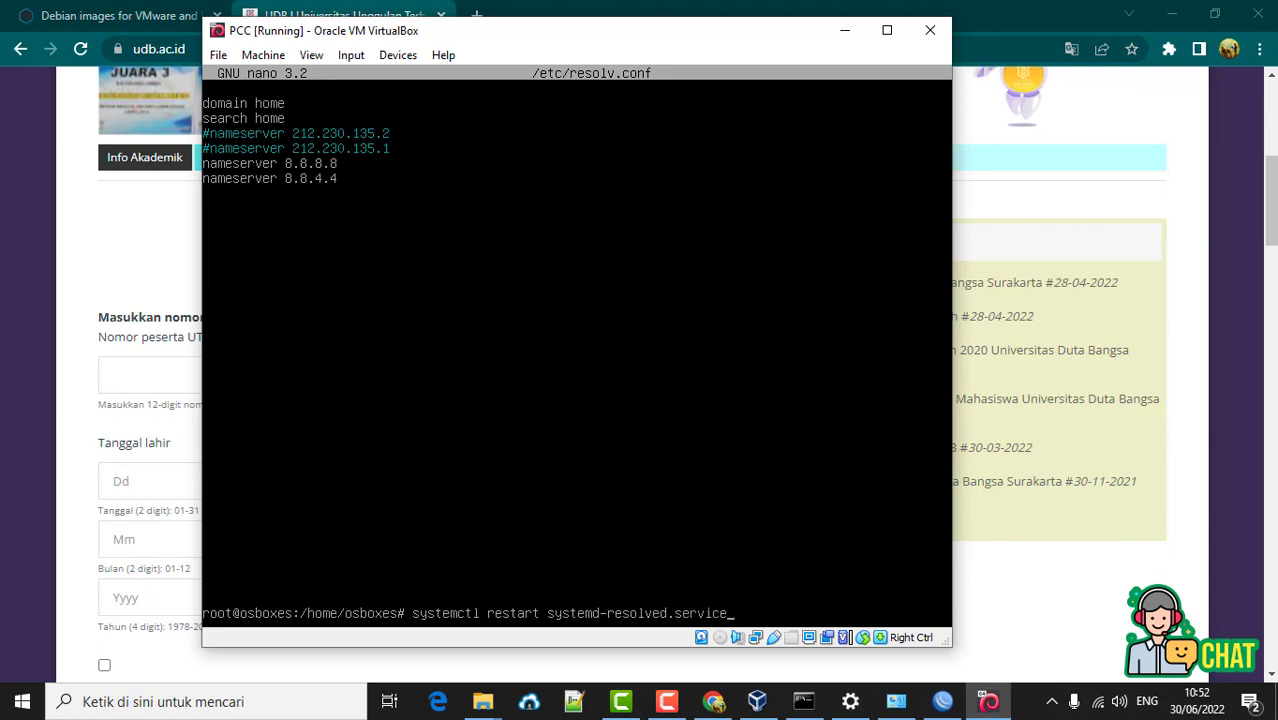
pyautogui.press('Return')
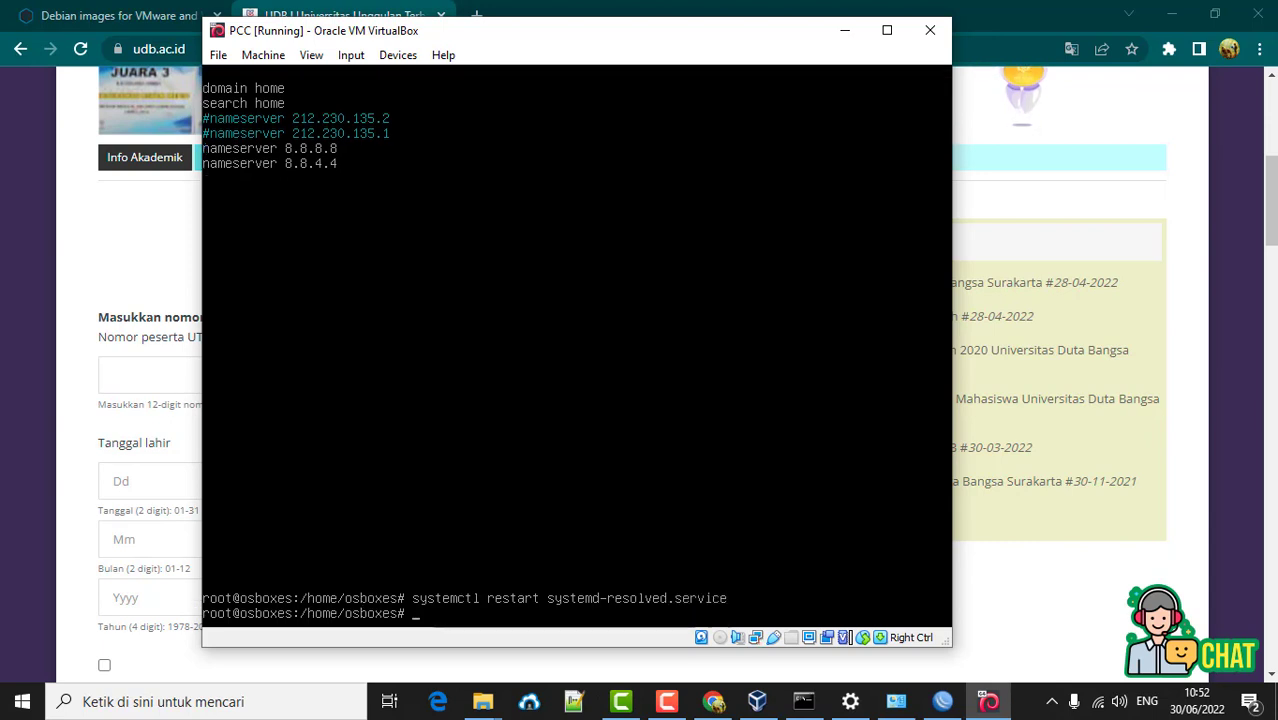
pyautogui.write('ping google.com')
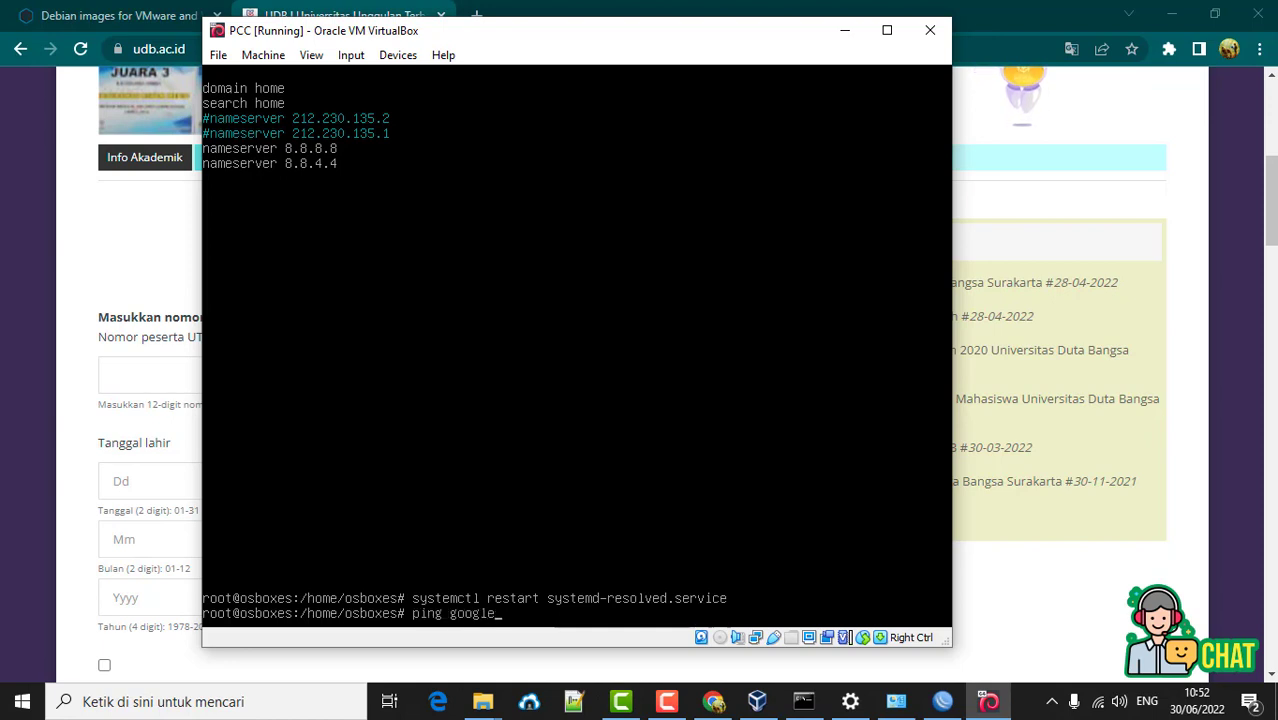
pyautogui.press('Return')
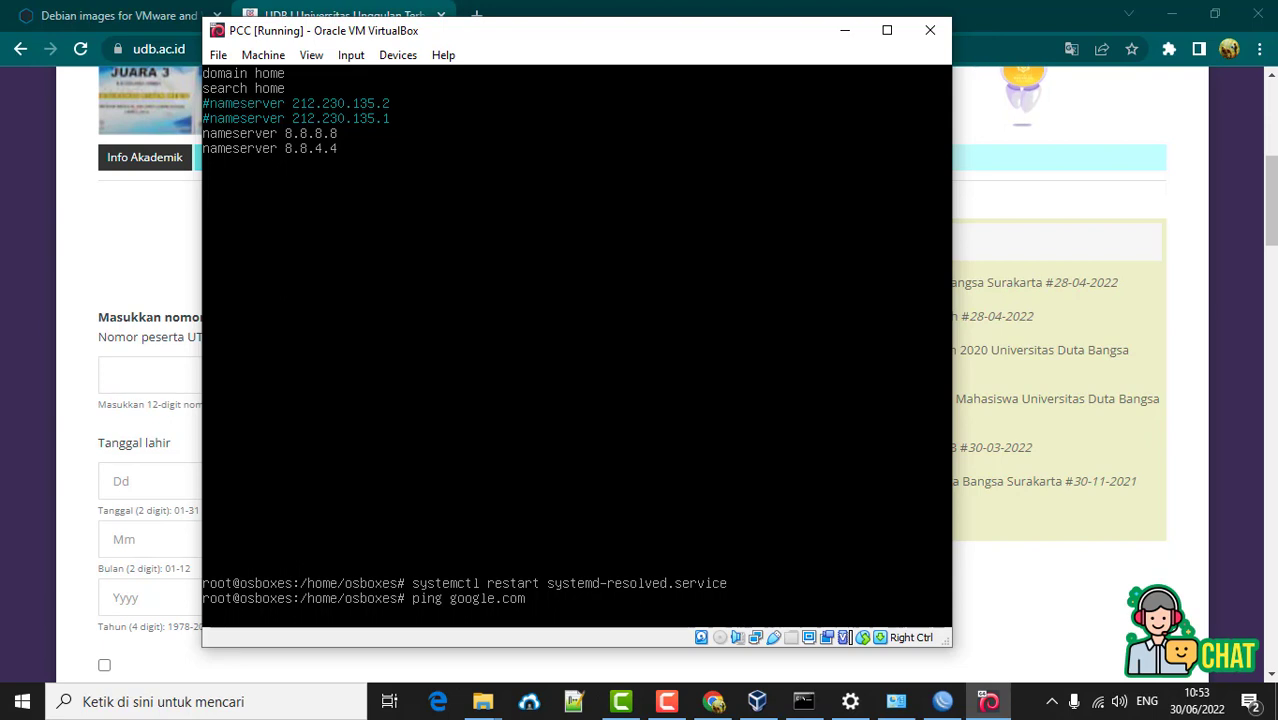
# - Stop the ping, then comment out the domain and search lines in /etc/resolv.conf and save
pyautogui.hotkey('ctrl', 'c')
pyautogui.press('Up')
pyautogui.press('Up')
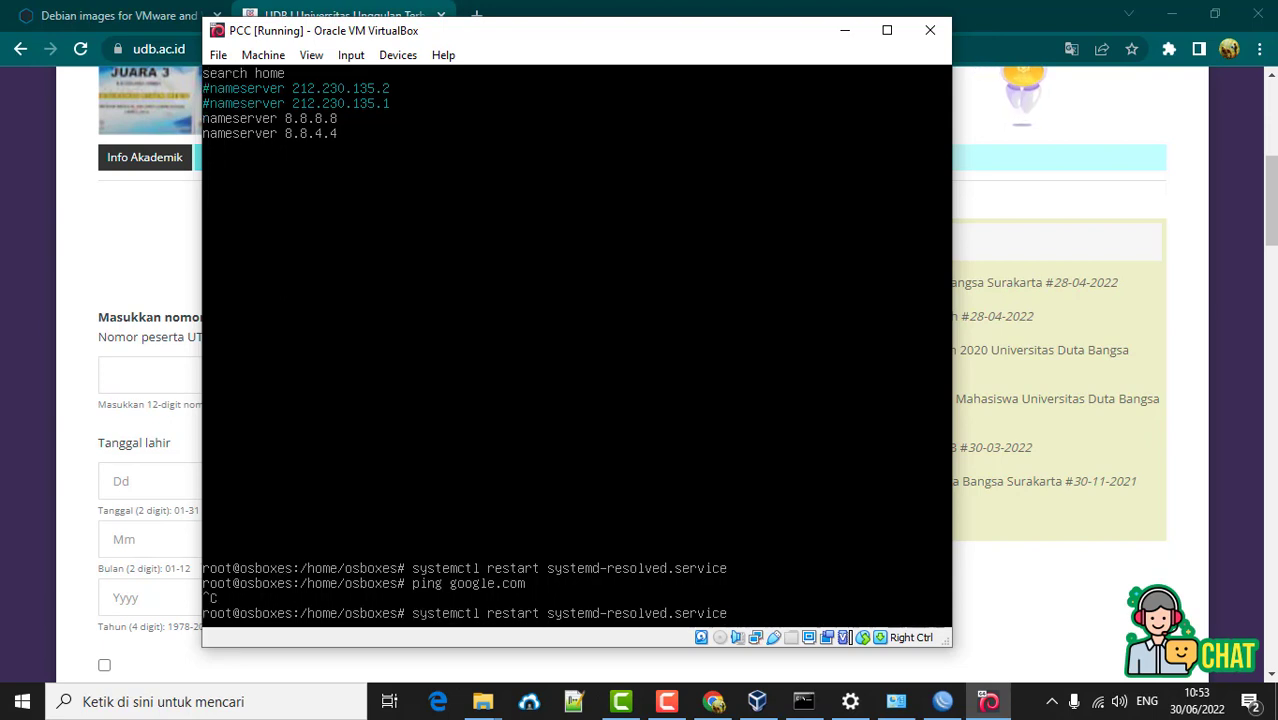
pyautogui.press('Up')
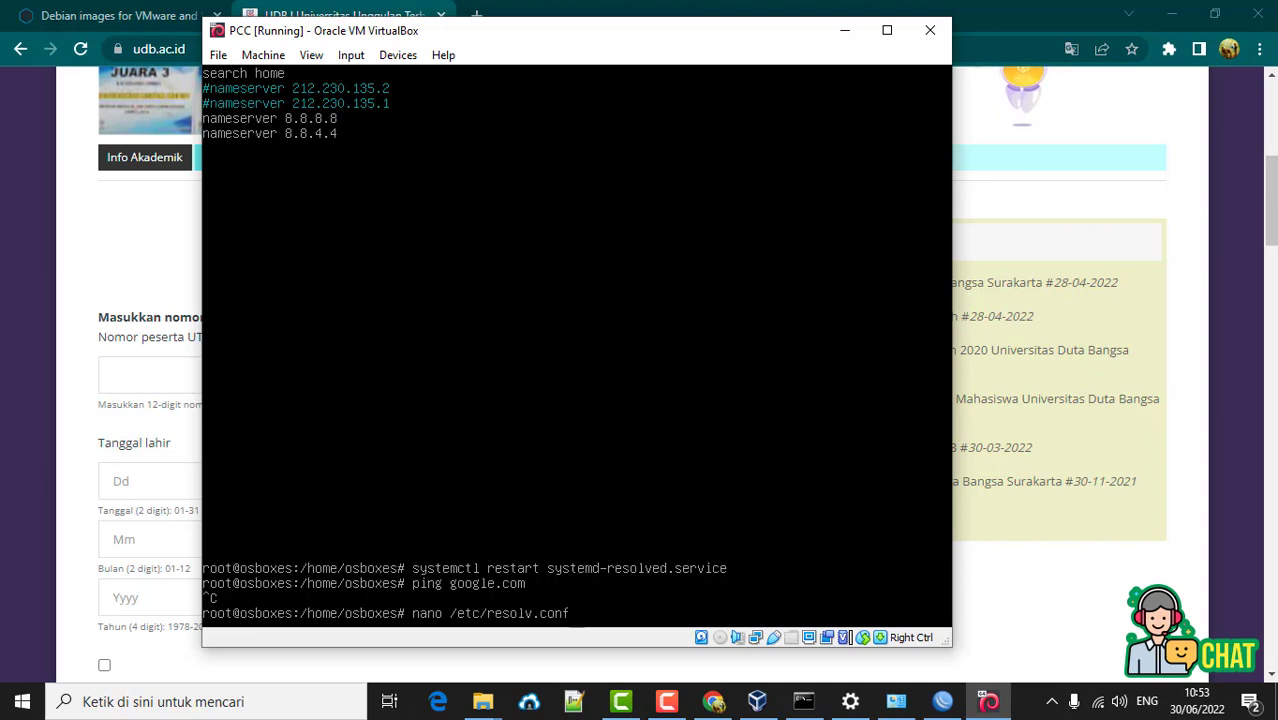
pyautogui.press('Return')
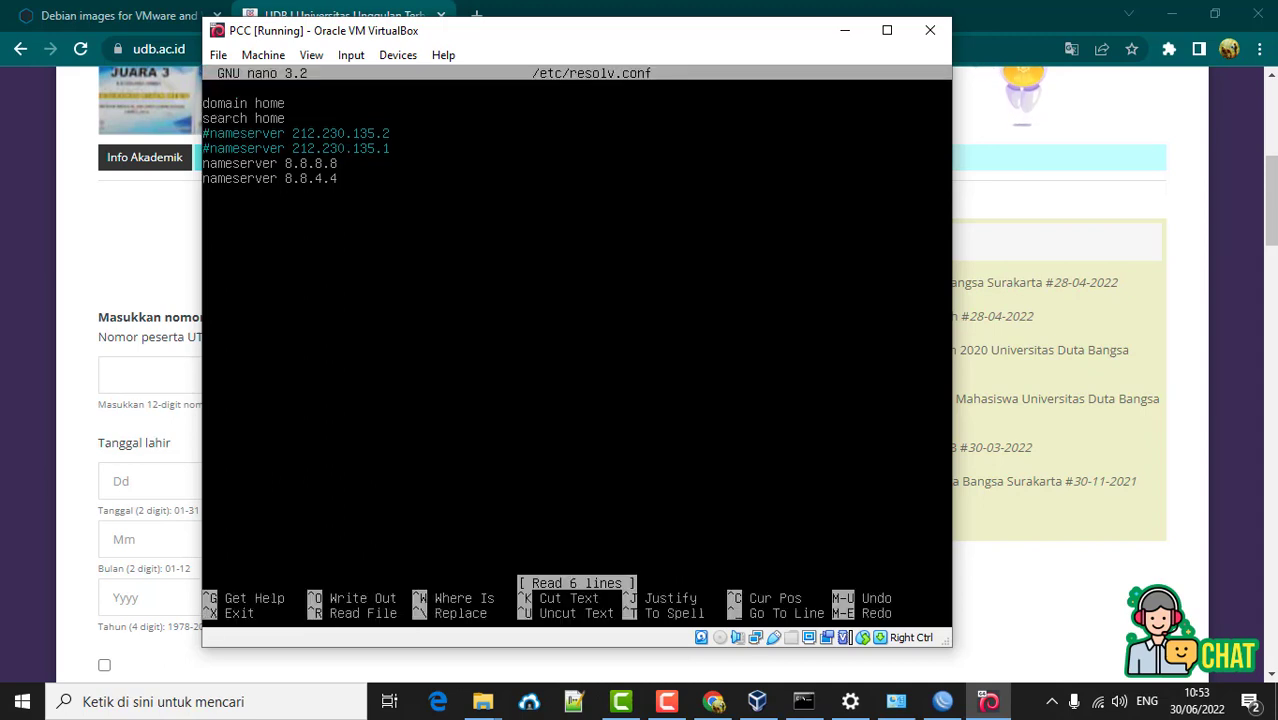
pyautogui.write('#')
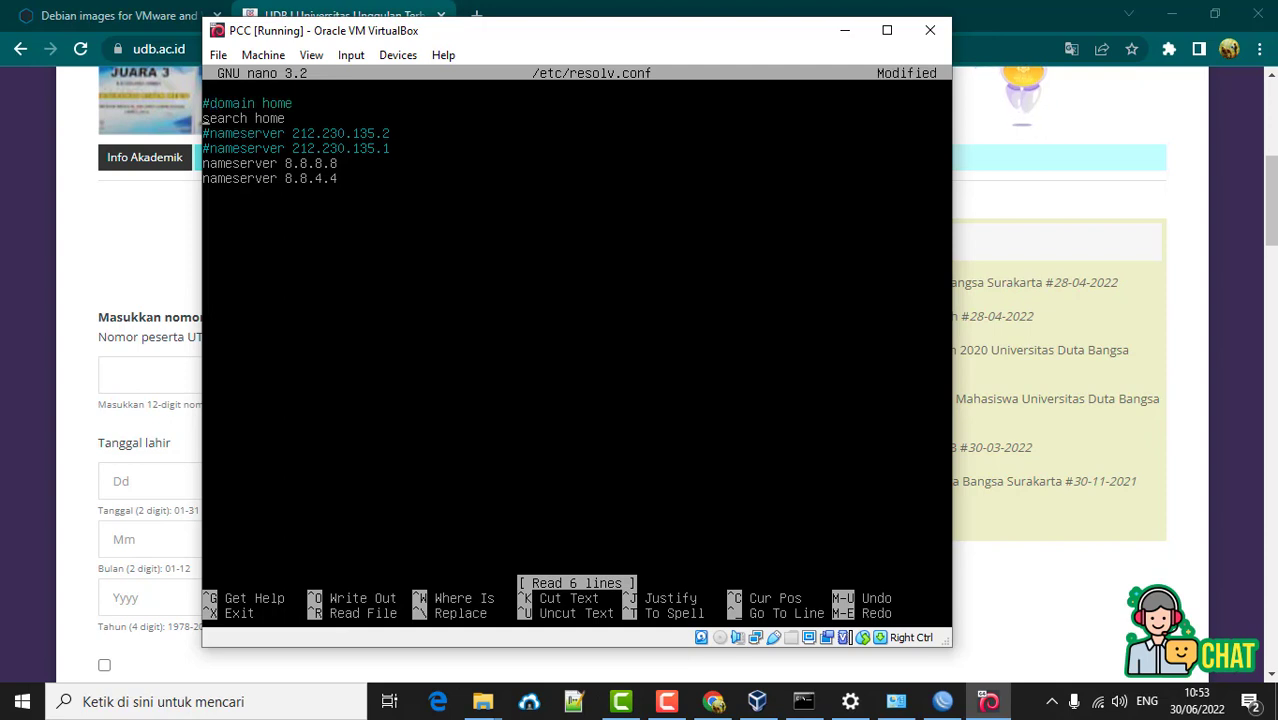
pyautogui.write('#')
pyautogui.hotkey('ctrl', 'x')
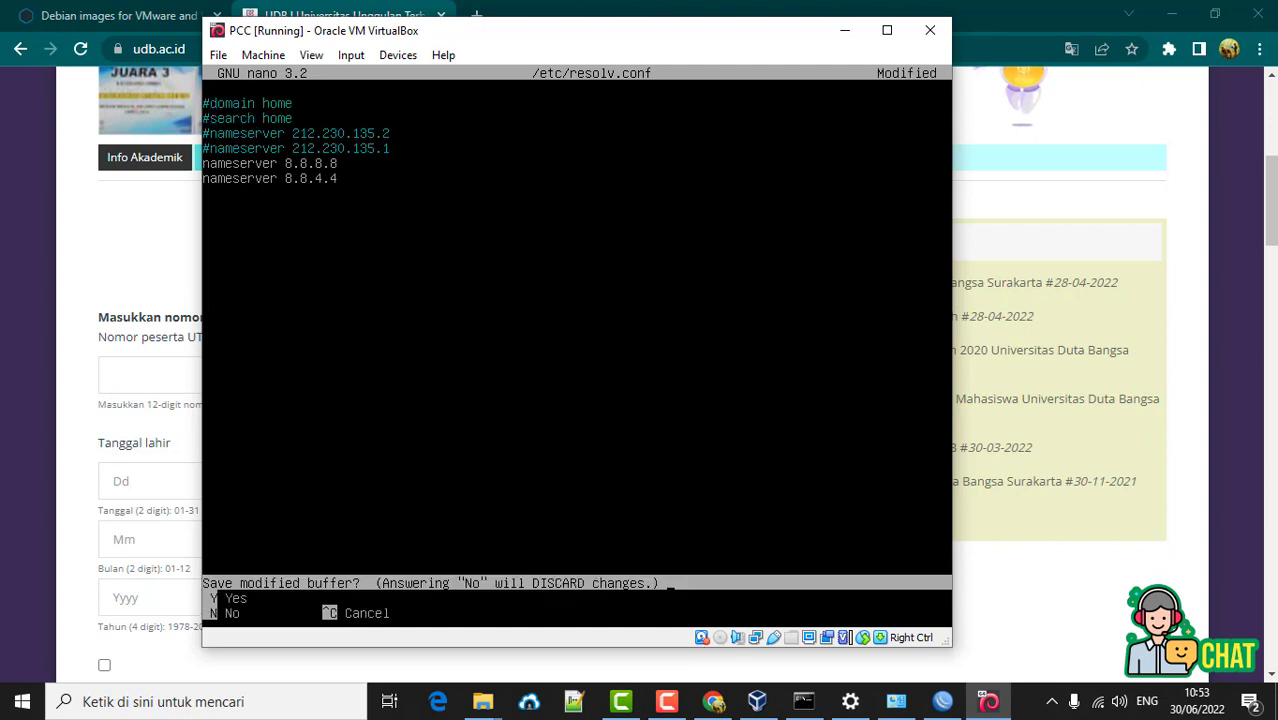
pyautogui.press('y')
pyautogui.press('Return')
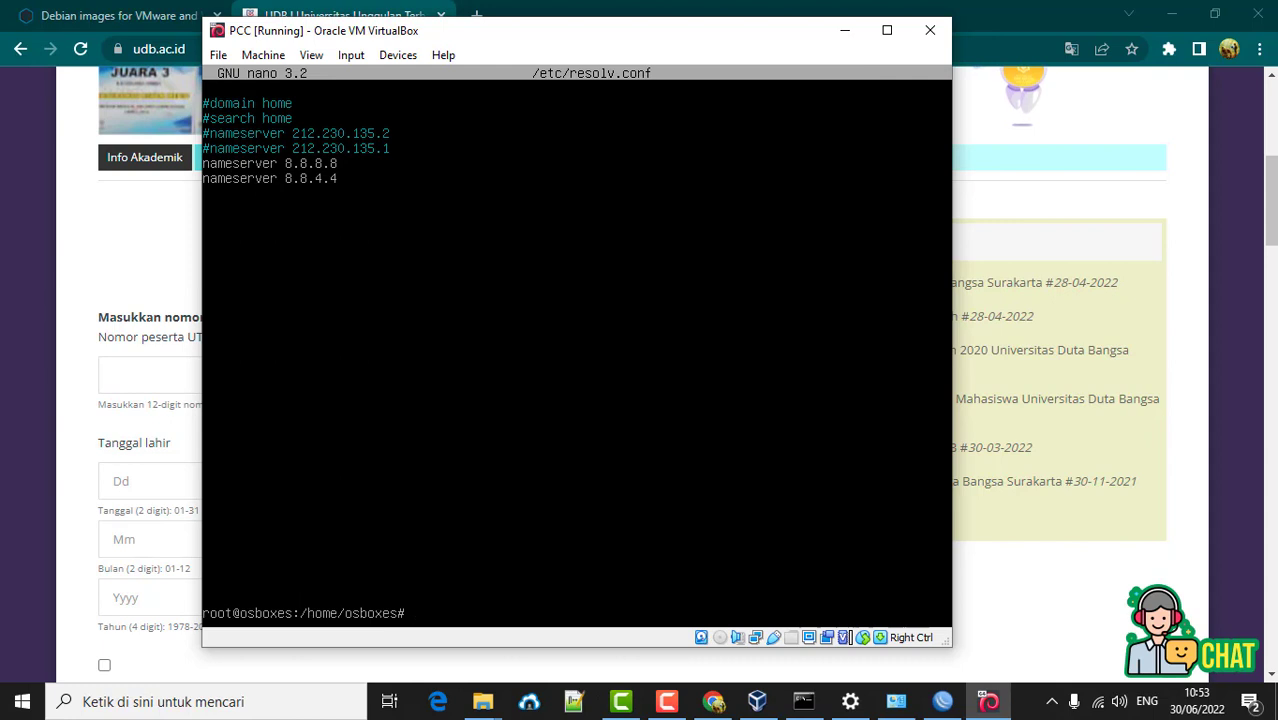
# - Restart systemd-resolved.service and clear the prompt
pyautogui.press('Up')
pyautogui.press('Up')
pyautogui.press('Return')
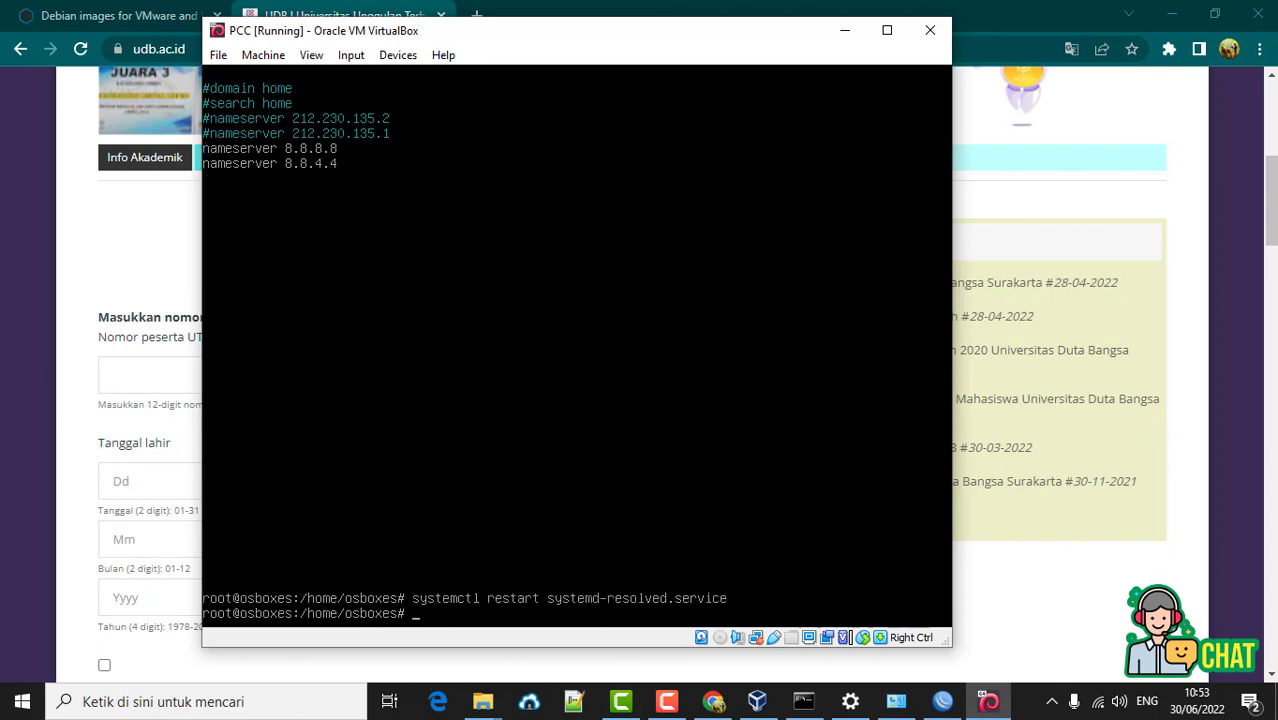
pyautogui.press('Up')
pyautogui.press('Up')
pyautogui.press('Down')
pyautogui.press('Up')
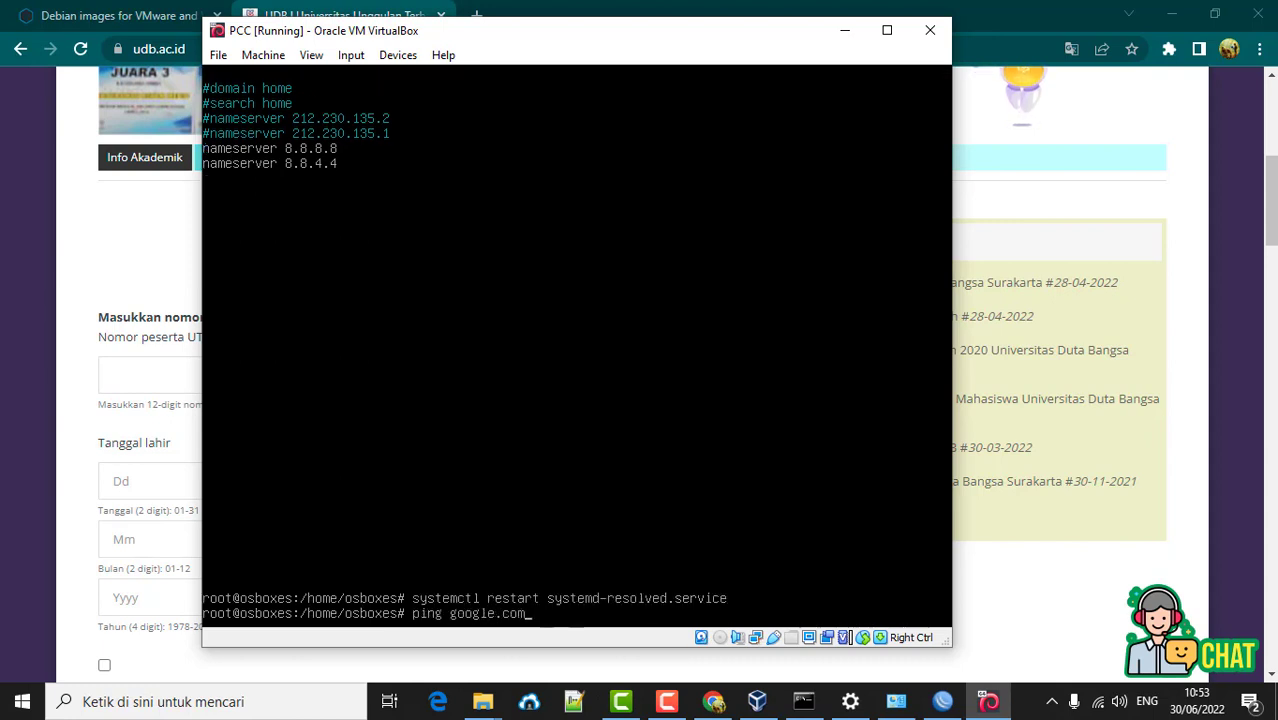
pyautogui.press('Up')
pyautogui.press('Down')
pyautogui.press('Down')
pyautogui.press('Down')
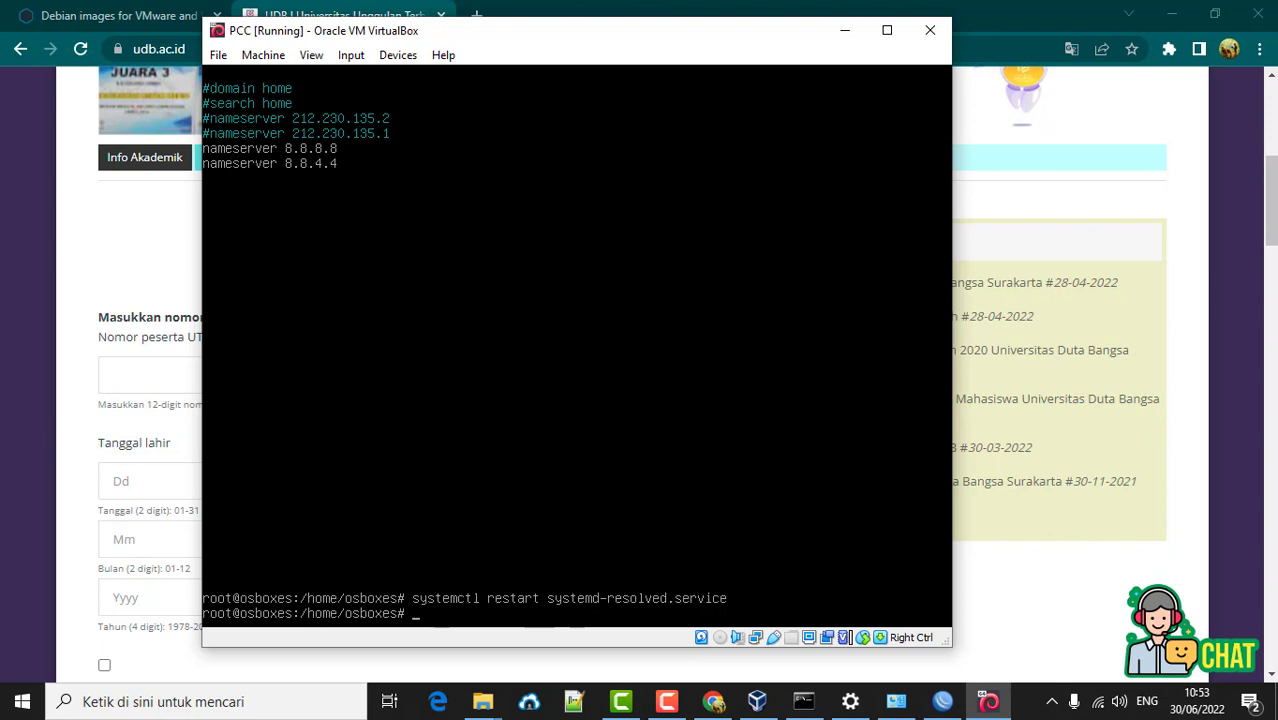
# - Restart the guest's networking with /etc/init.d/networking restart
pyautogui.write('/etc/init')
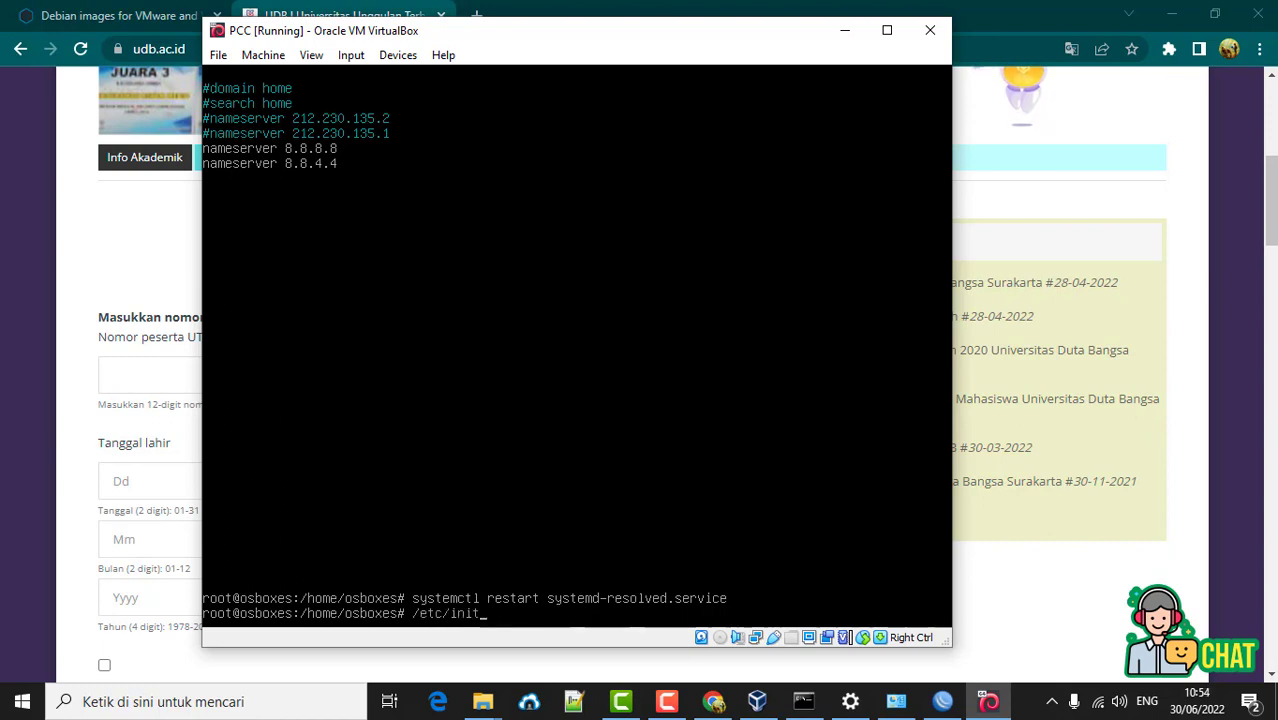
pyautogui.write('.d/netw')
pyautogui.press('Tab')
pyautogui.write('restart')
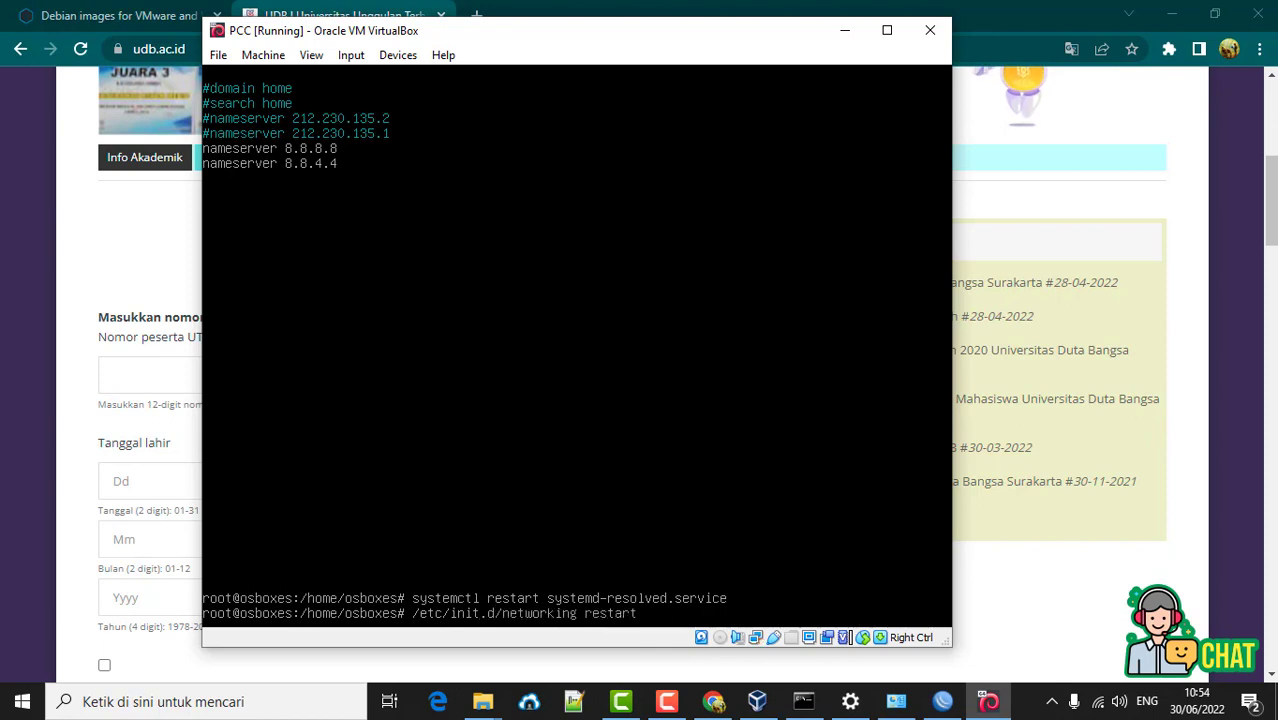
pyautogui.press('Return')
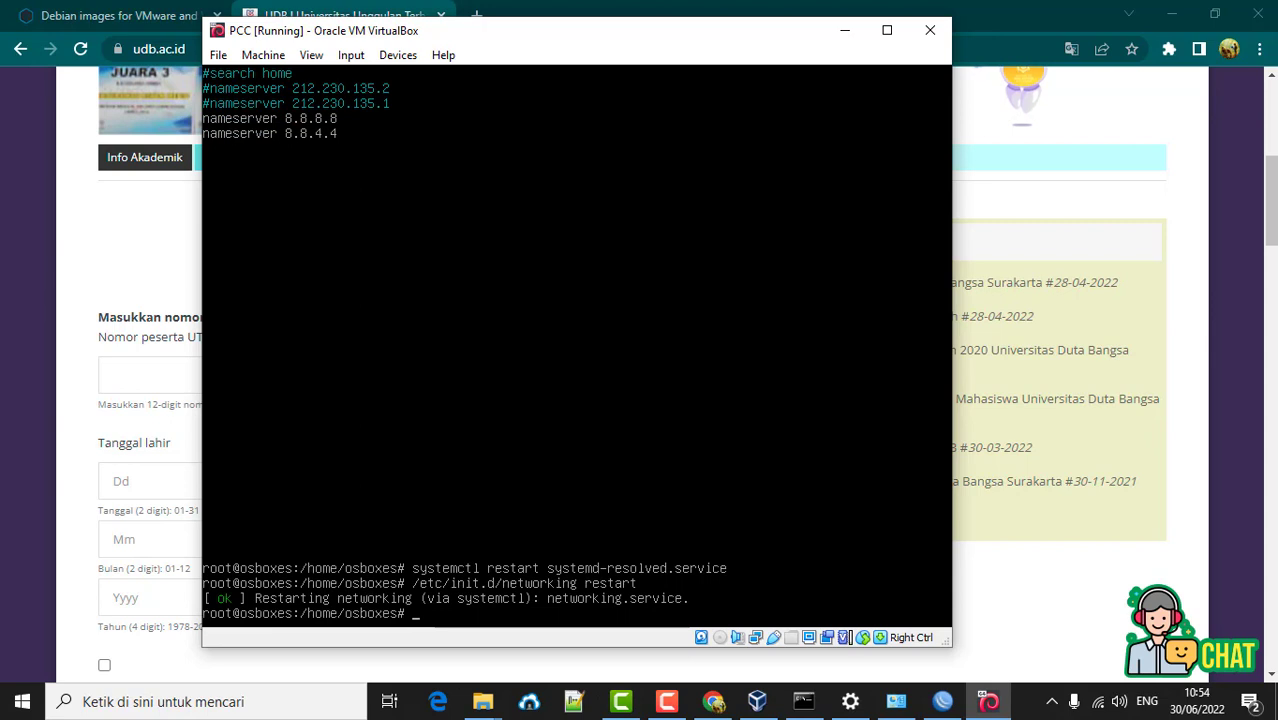
# - Ping google.com, then udb.ac.id, which fails with a name-resolution error
pyautogui.write('ping goole')
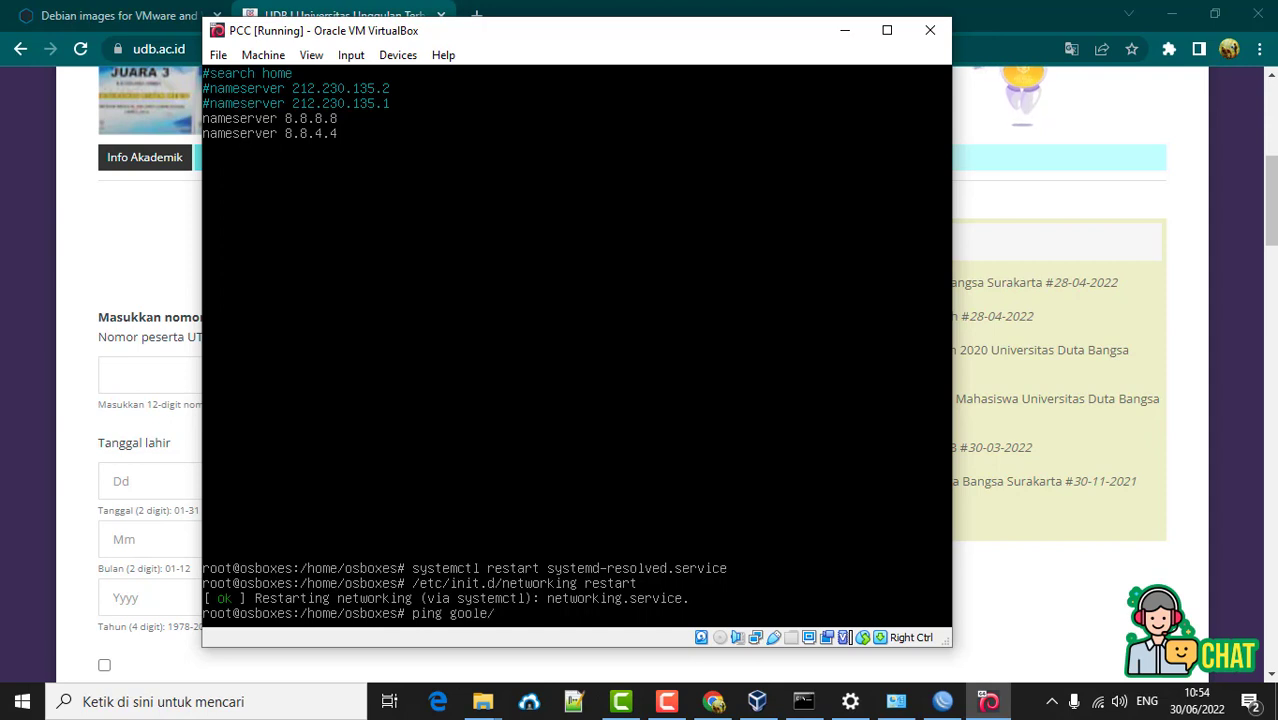
pyautogui.write('.com')
pyautogui.press('Return')
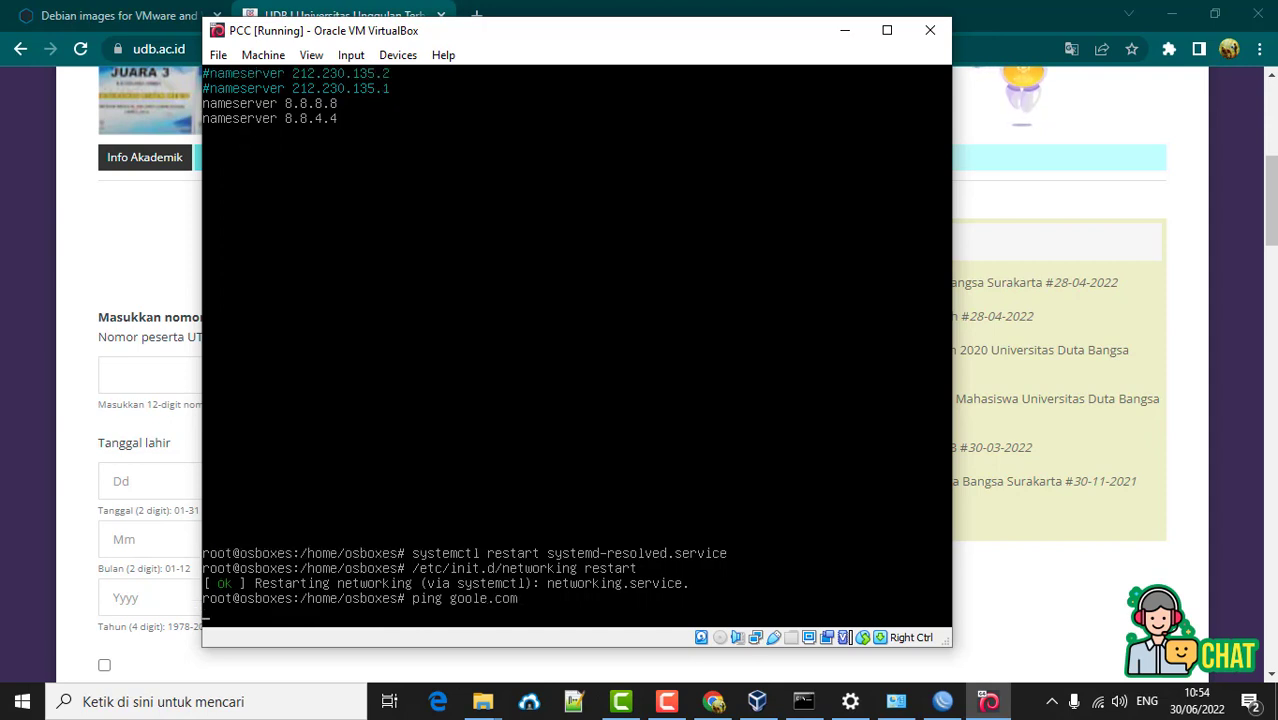
pyautogui.hotkey('ctrl', 'c')
pyautogui.press('Up')
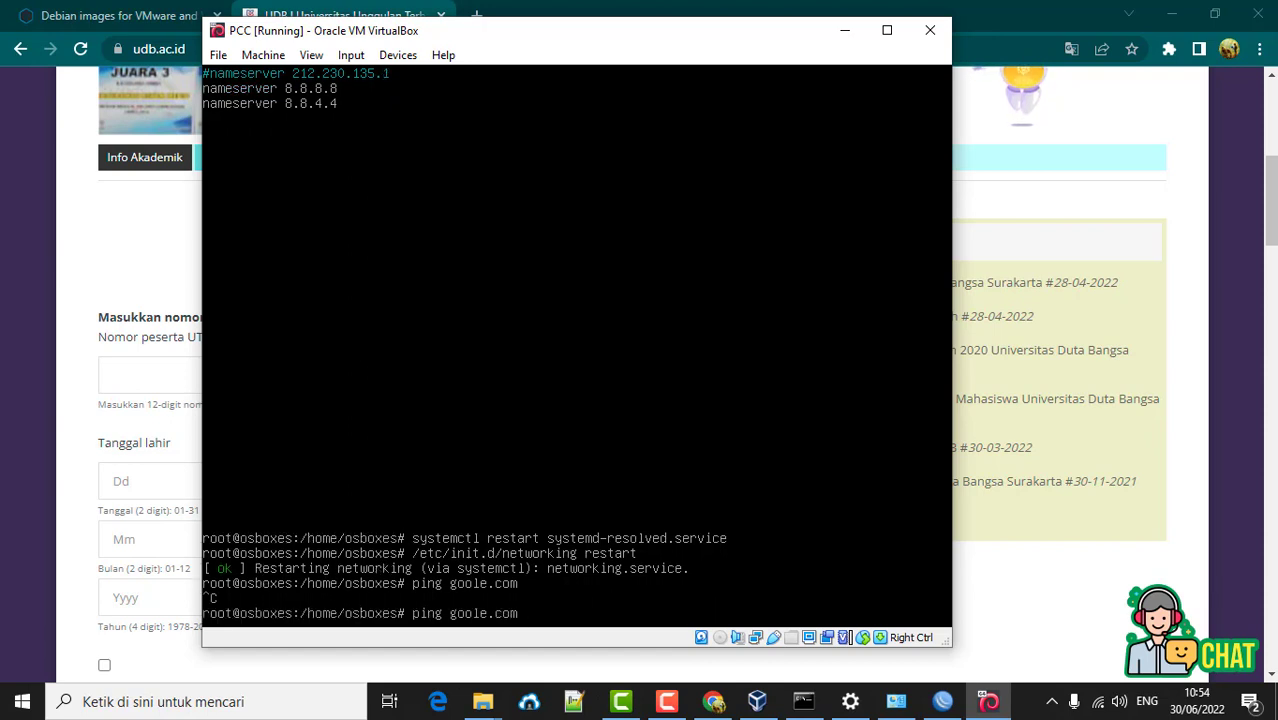
pyautogui.press('Left')
pyautogui.press('Left')
pyautogui.press('Left')
pyautogui.press('Left')
pyautogui.press('Left')
pyautogui.write('g')
pyautogui.press('Return')
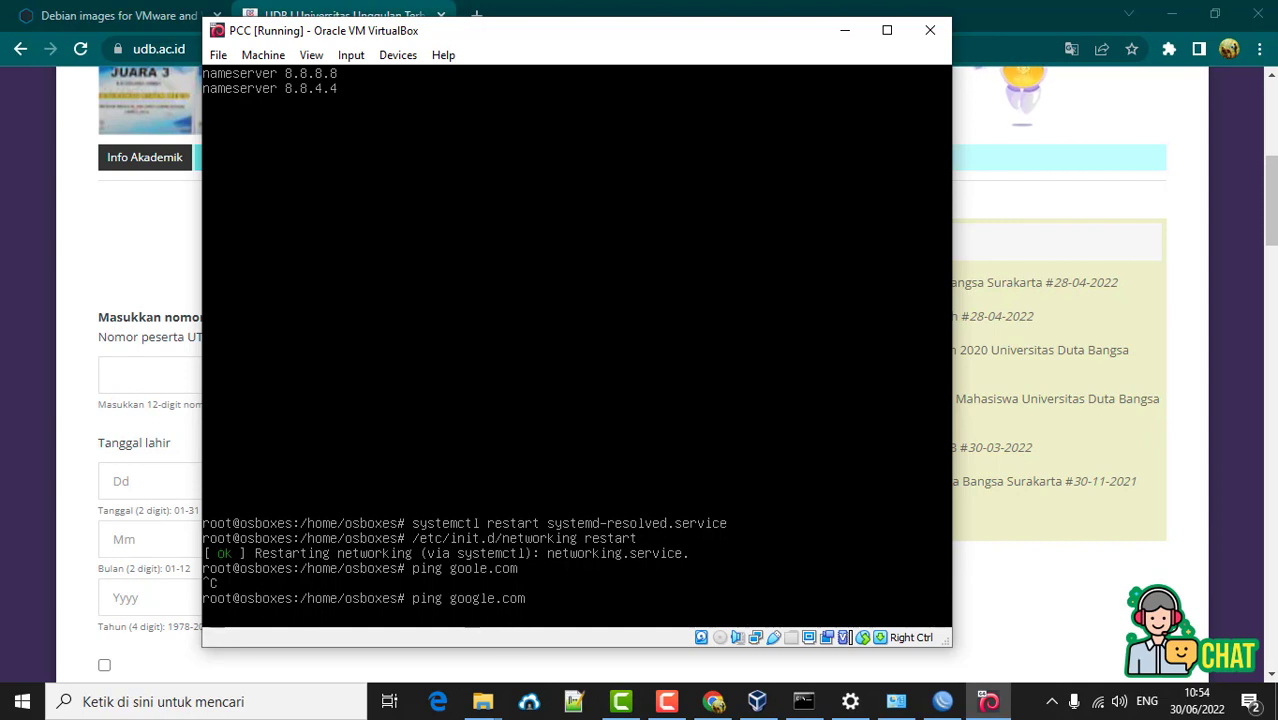
pyautogui.hotkey('ctrl', 'c')
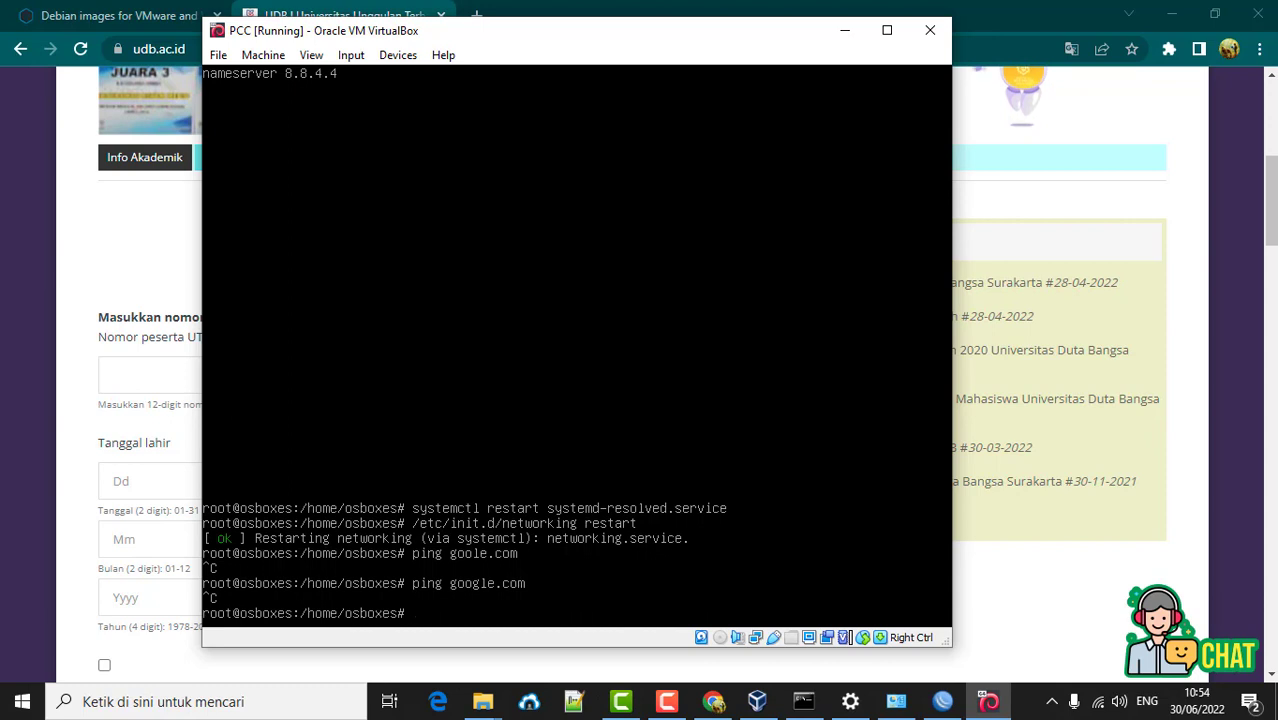
pyautogui.write('ping udb.ac.id')
pyautogui.press('Return')
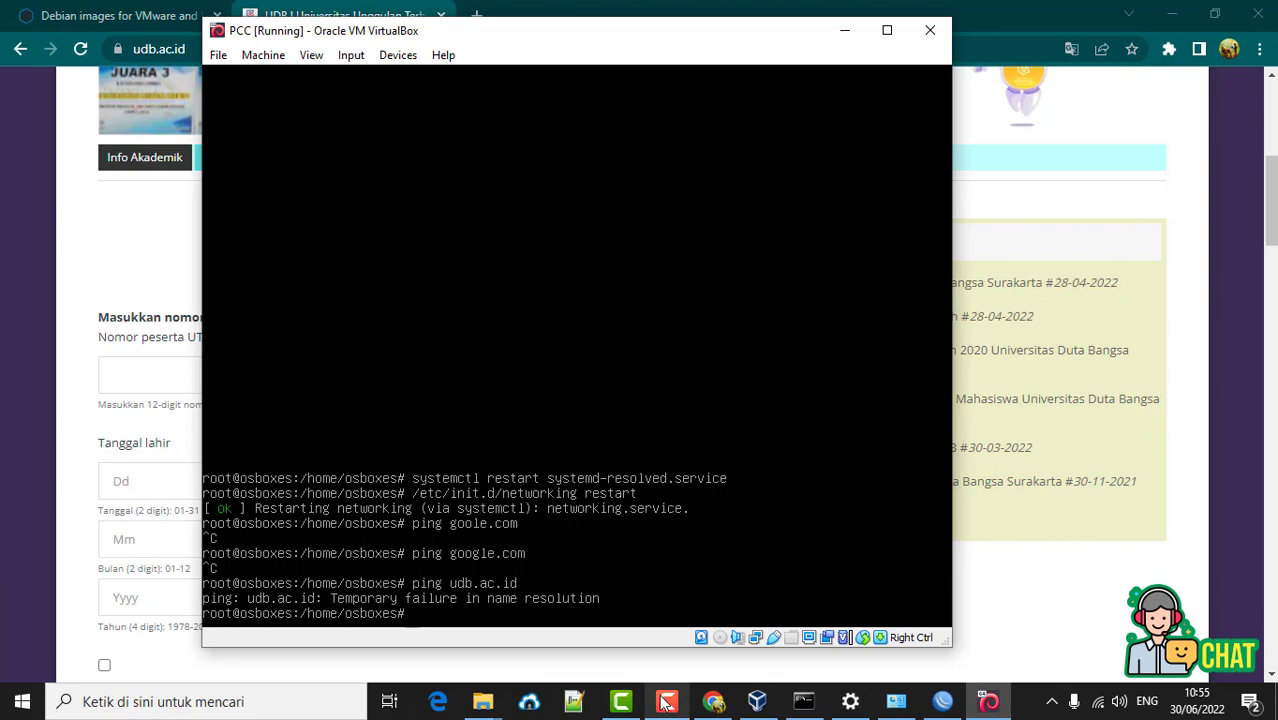
# - Check the host Wi-Fi and view ipconfig: WiFi 2 at 192.168.196.127, gateway 192.168.196.62
pyautogui.click(621, 700)
pyautogui.click(1016, 128)
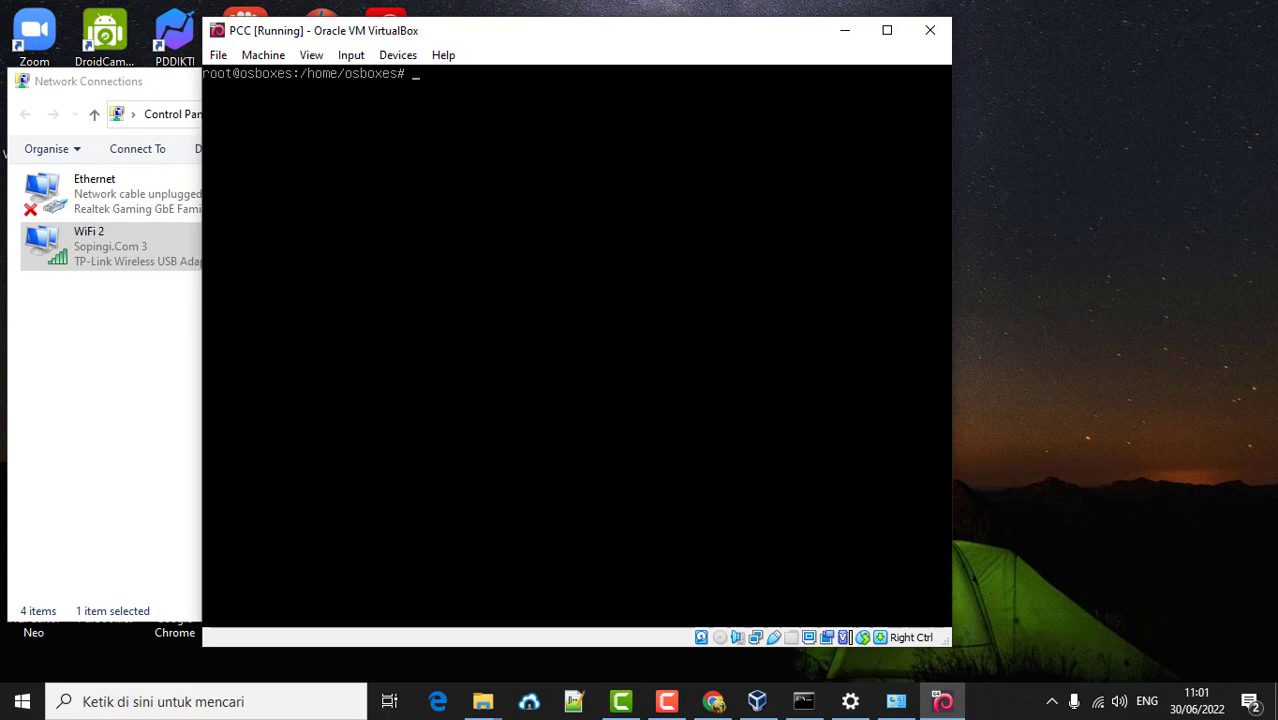
pyautogui.click(1097, 705)
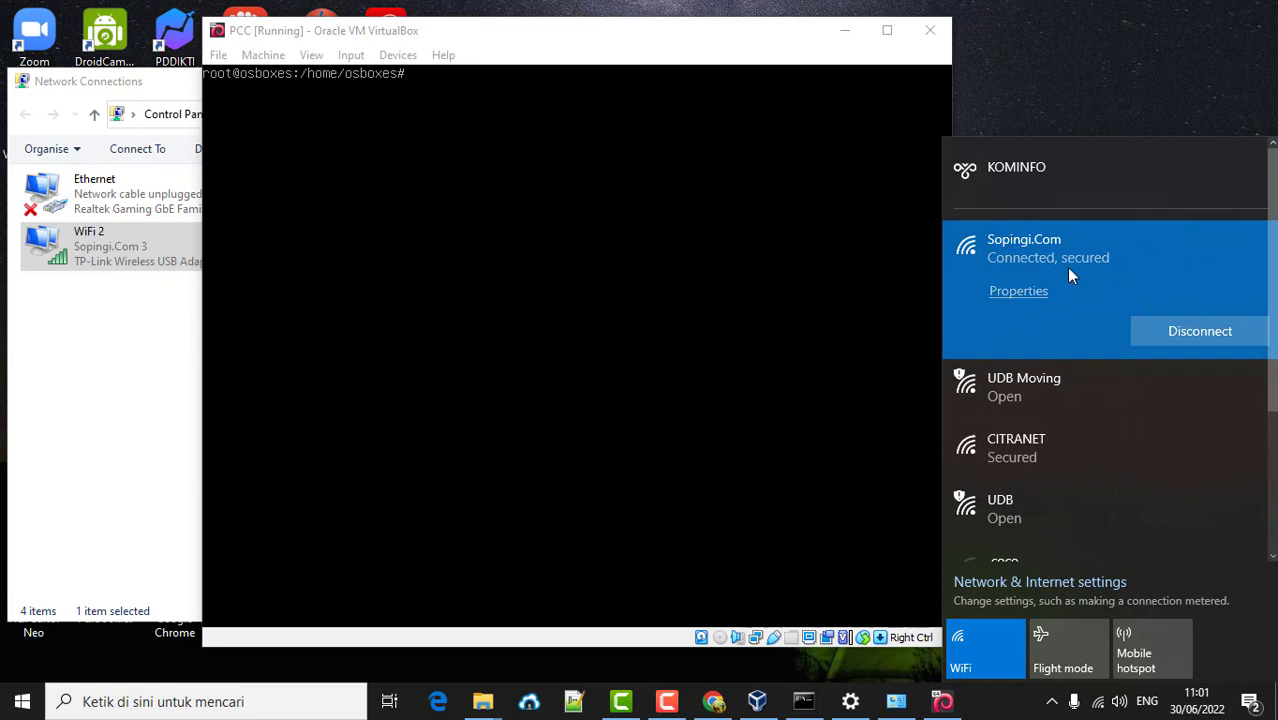
pyautogui.click(563, 47)
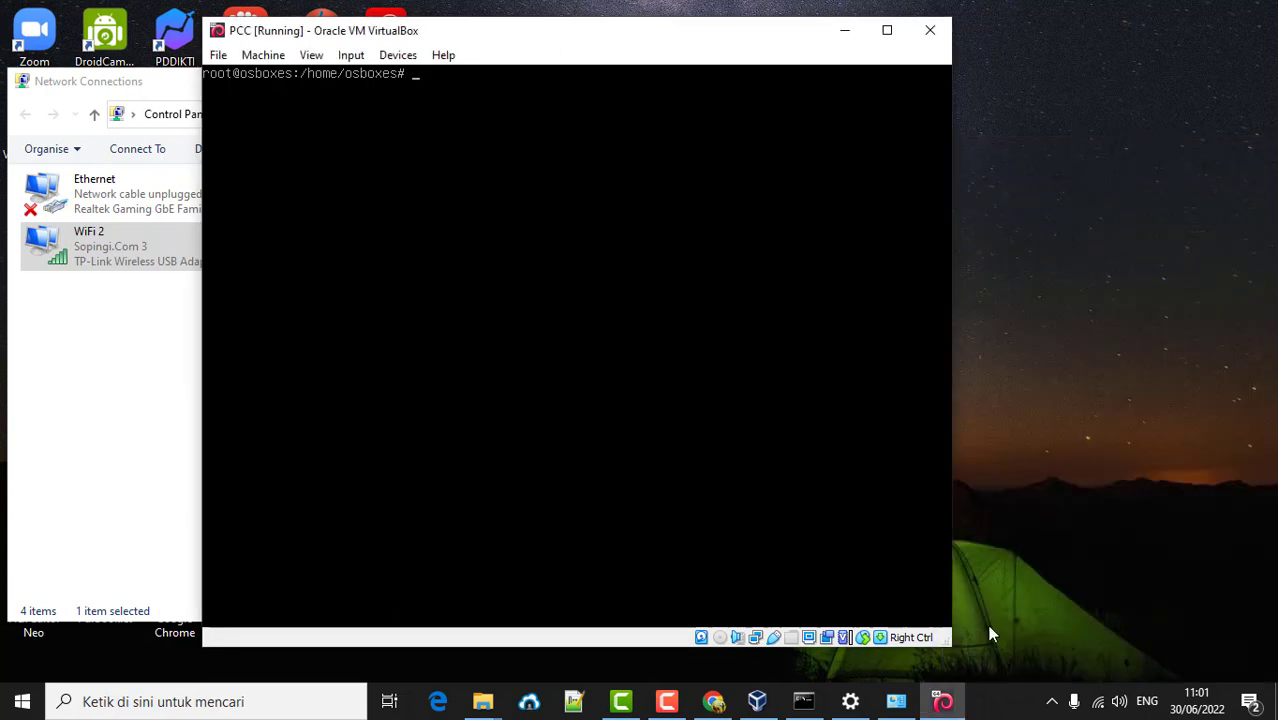
pyautogui.click(815, 706)
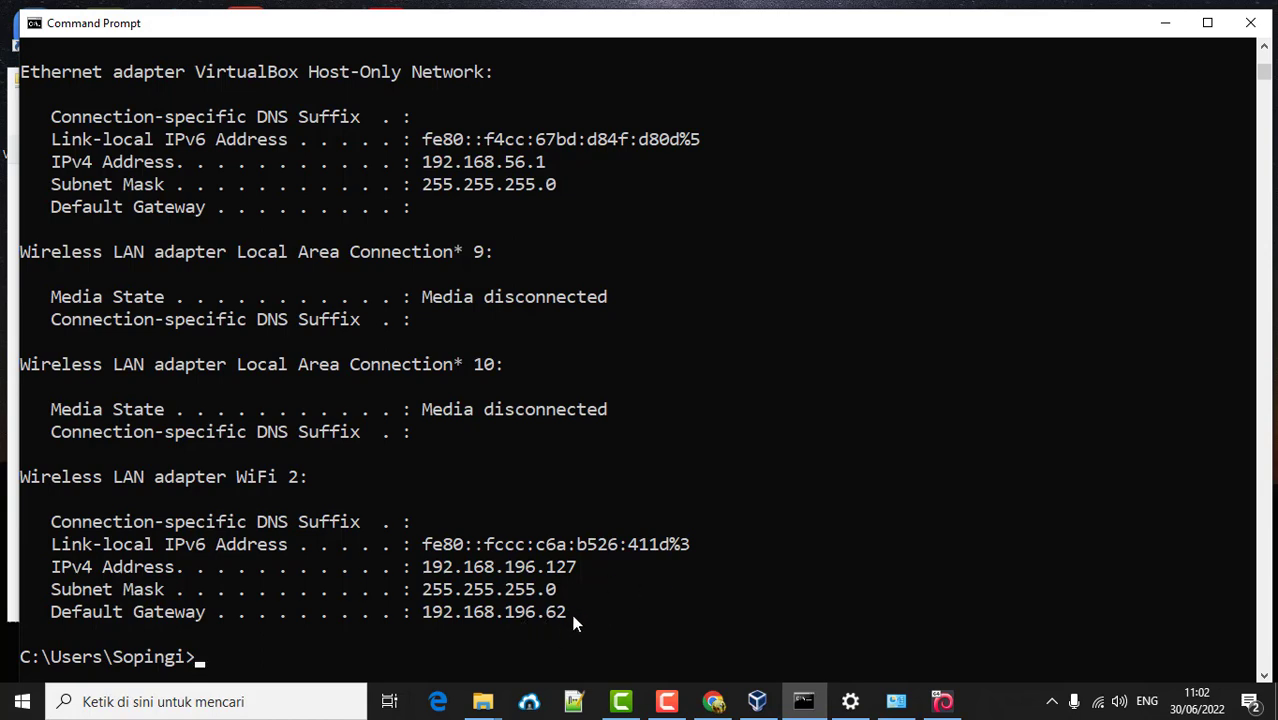
# - Back in the VM, open /etc/network/interfaces in nano
pyautogui.click(940, 701)
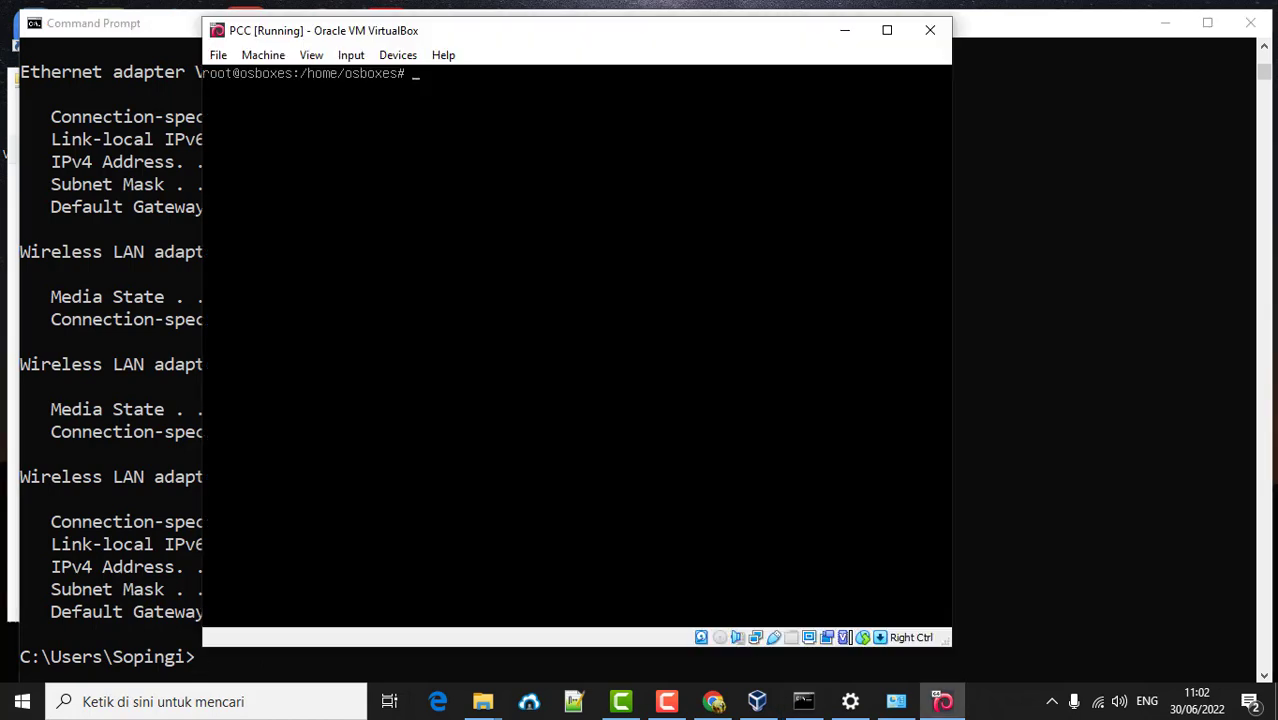
pyautogui.write('nano /etc/network/')
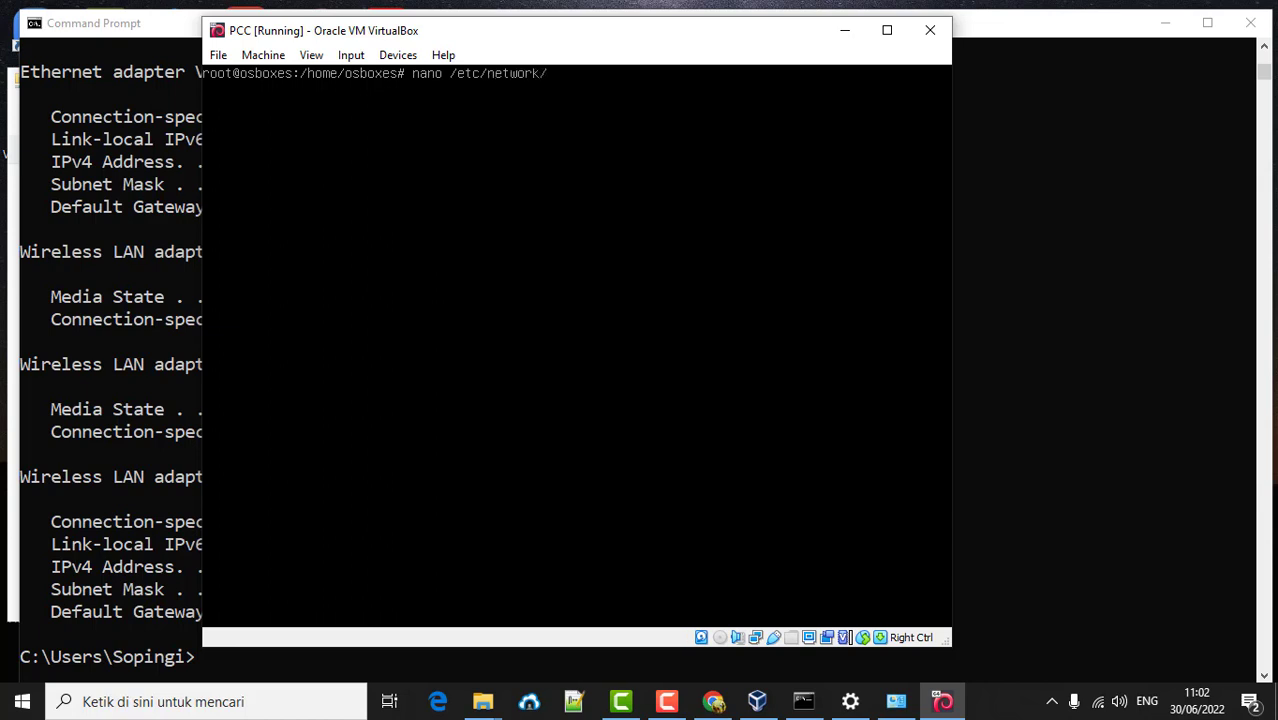
pyautogui.write('int')
pyautogui.press('Tab')
pyautogui.press('Return')
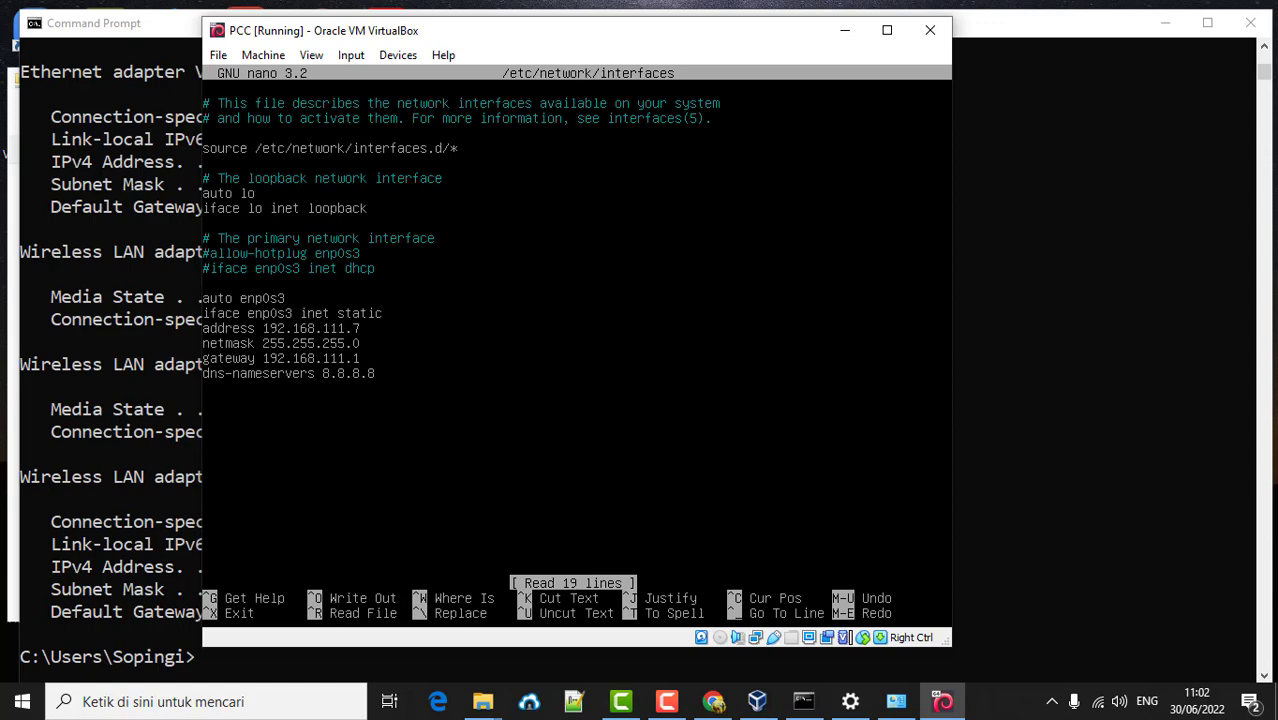
# - Change enp0s3's address to 192.168.196.200 and gateway to 192.168.196.62
pyautogui.moveTo(439, 37); pyautogui.dragTo(867, 60)
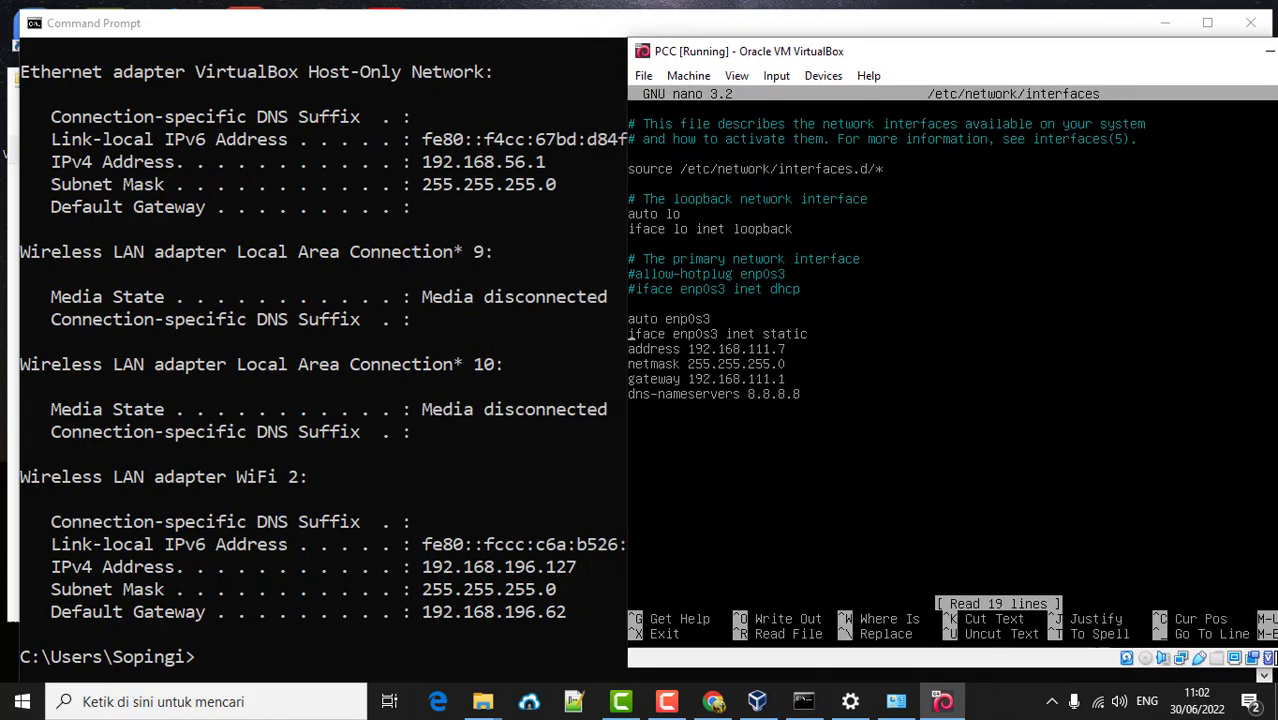
pyautogui.press('BackSpace')
pyautogui.press('BackSpace')
pyautogui.press('BackSpace')
pyautogui.press('BackSpace')
pyautogui.press('BackSpace')
pyautogui.write('196.200')
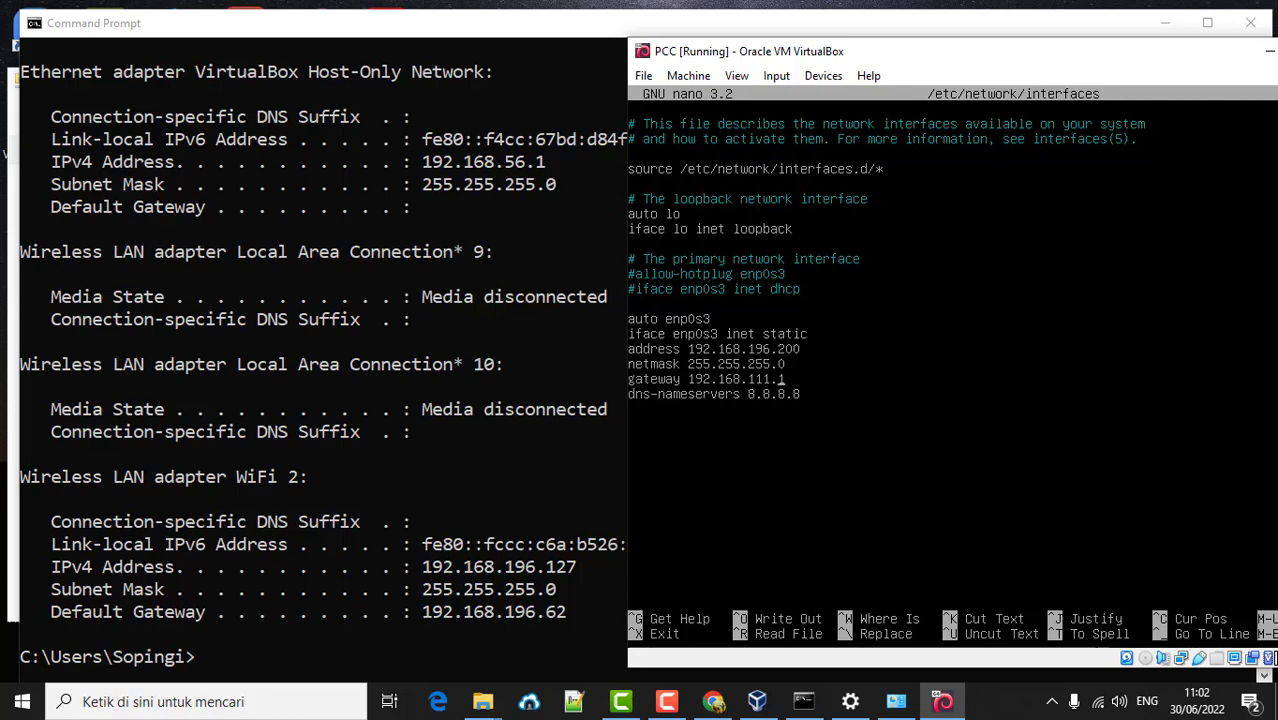
pyautogui.press('BackSpace')
pyautogui.press('BackSpace')
pyautogui.press('BackSpace')
pyautogui.write('196')
pyautogui.press('BackSpace')
pyautogui.write('62')
# - Delete the dns-nameservers line and save the interfaces file
pyautogui.press('BackSpace')
pyautogui.press('BackSpace')
pyautogui.press('BackSpace')
pyautogui.press('BackSpace')
pyautogui.press('BackSpace')
pyautogui.press('BackSpace')
pyautogui.press('BackSpace')
pyautogui.press('BackSpace')
pyautogui.press('BackSpace')
pyautogui.press('BackSpace')
pyautogui.press('BackSpace')
pyautogui.press('BackSpace')
pyautogui.press('BackSpace')
pyautogui.press('BackSpace')
pyautogui.press('BackSpace')
pyautogui.press('BackSpace')
pyautogui.press('BackSpace')
pyautogui.press('BackSpace')
pyautogui.press('BackSpace')
pyautogui.press('BackSpace')
pyautogui.press('BackSpace')
pyautogui.press('BackSpace')
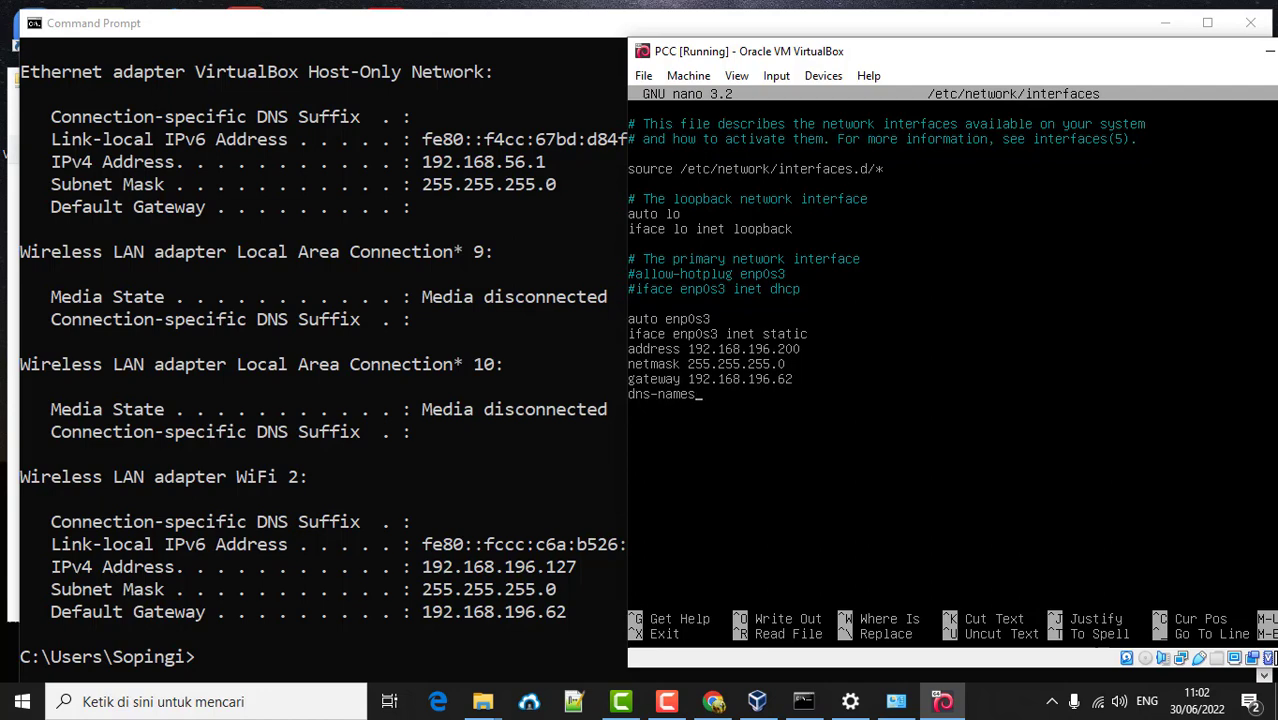
pyautogui.press('BackSpace')
pyautogui.hotkey('ctrl', 'x')
pyautogui.press('y')
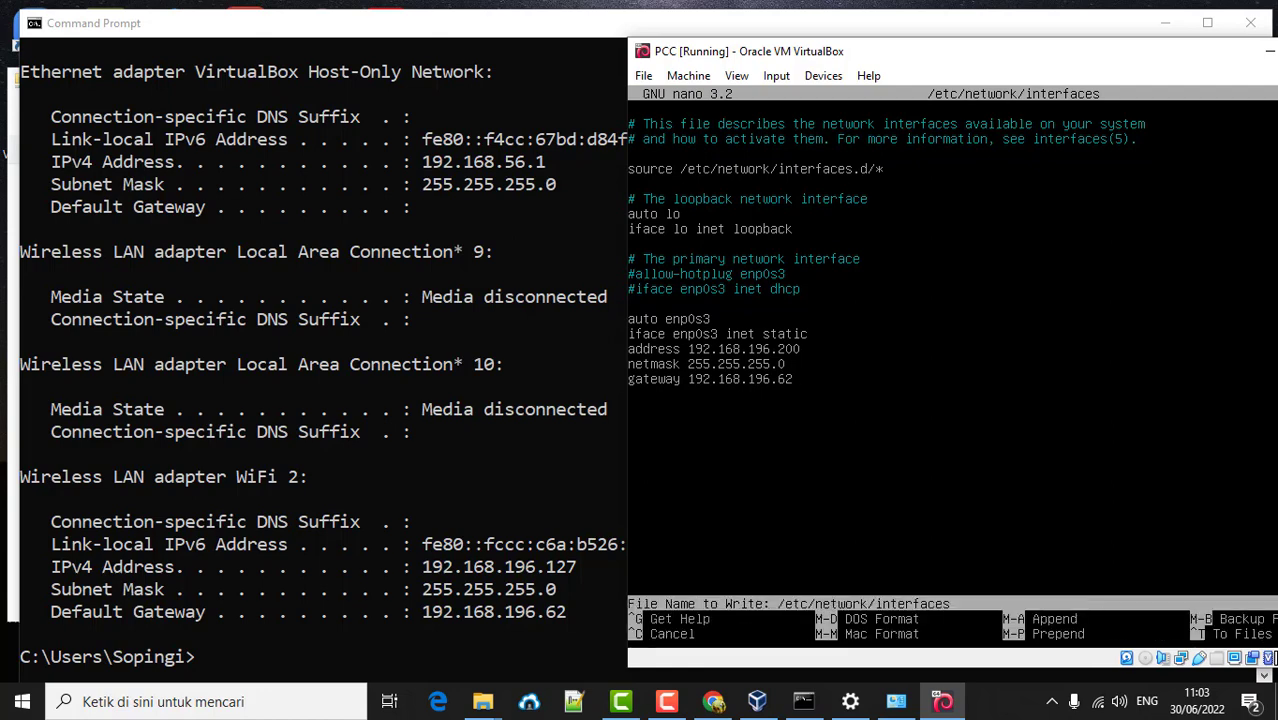
pyautogui.press('Return')
pyautogui.press('Up')
pyautogui.press('Up')
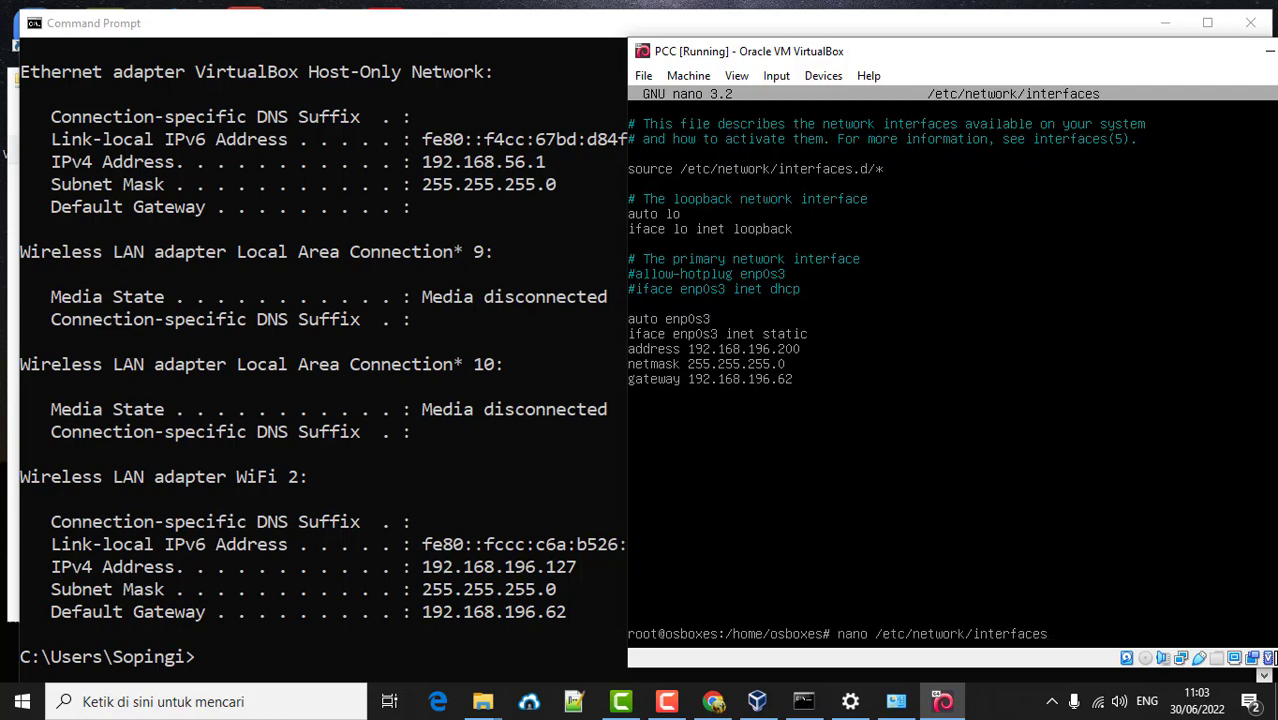
# - Rerun the networking restart and ping google.com: 19 sent, 19 received, 0% loss
pyautogui.press('Up')
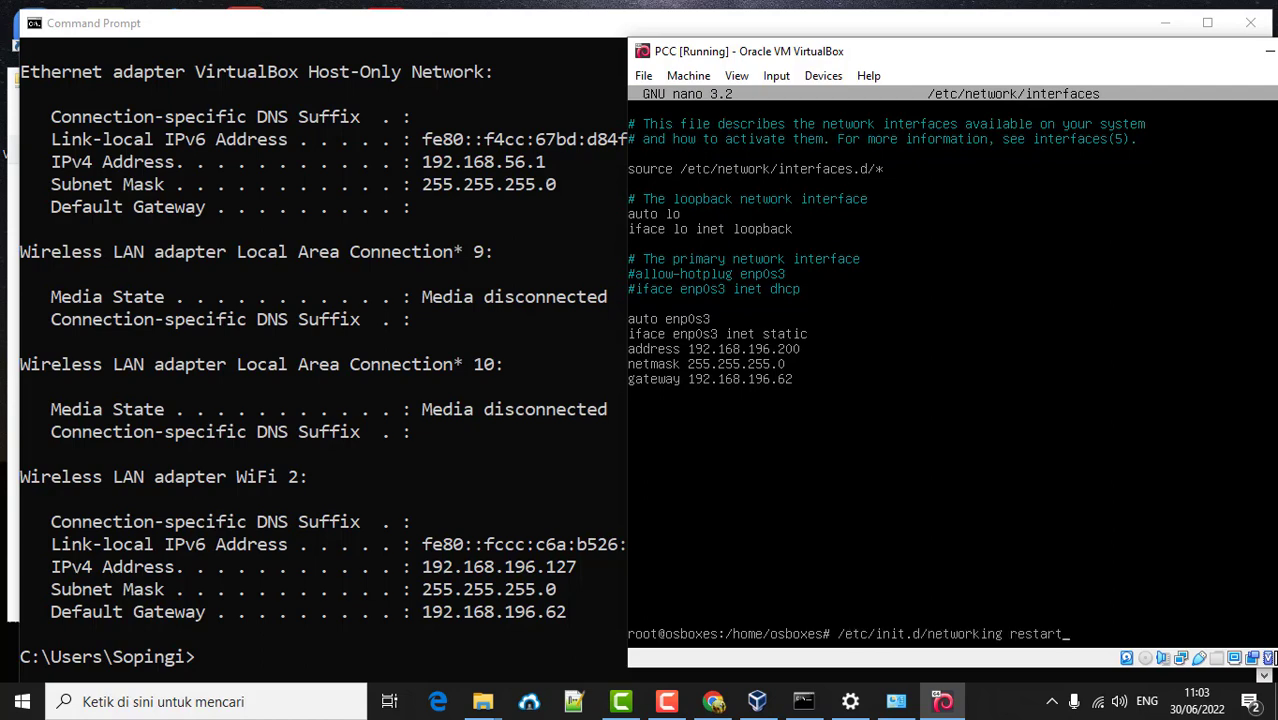
pyautogui.press('Return')
pyautogui.write('p')
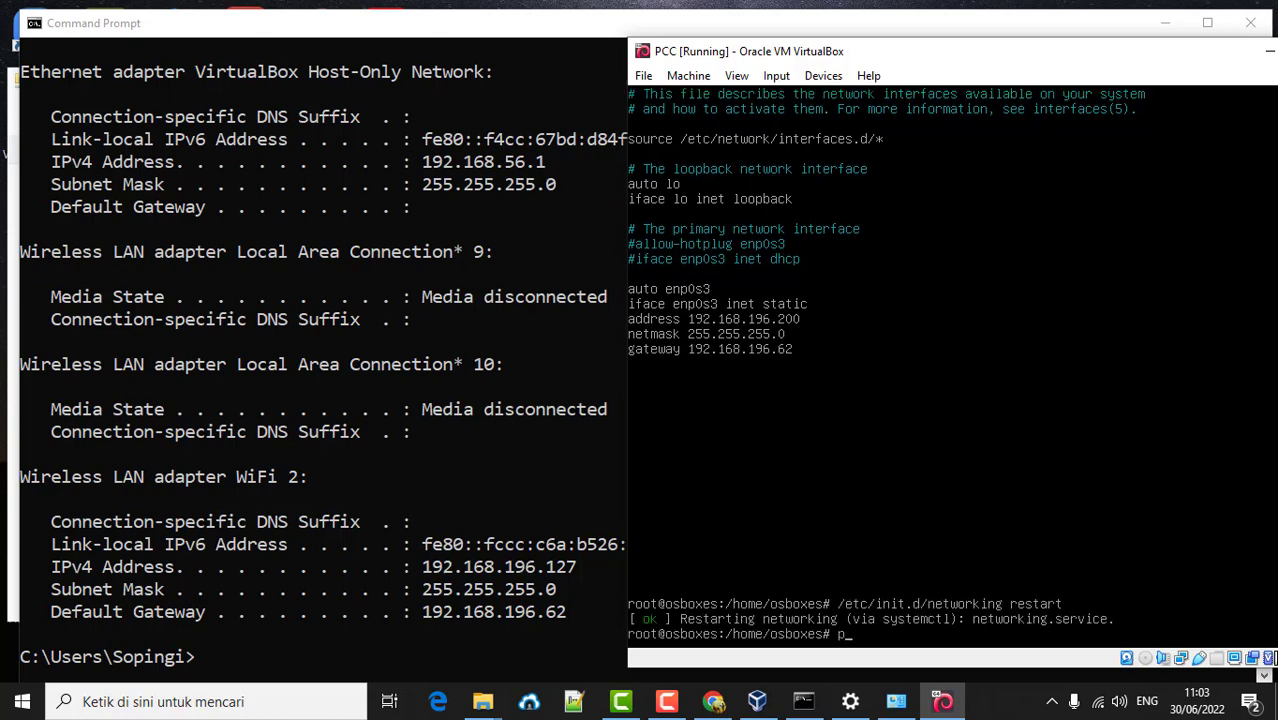
pyautogui.write('ing google.com')
pyautogui.press('Return')
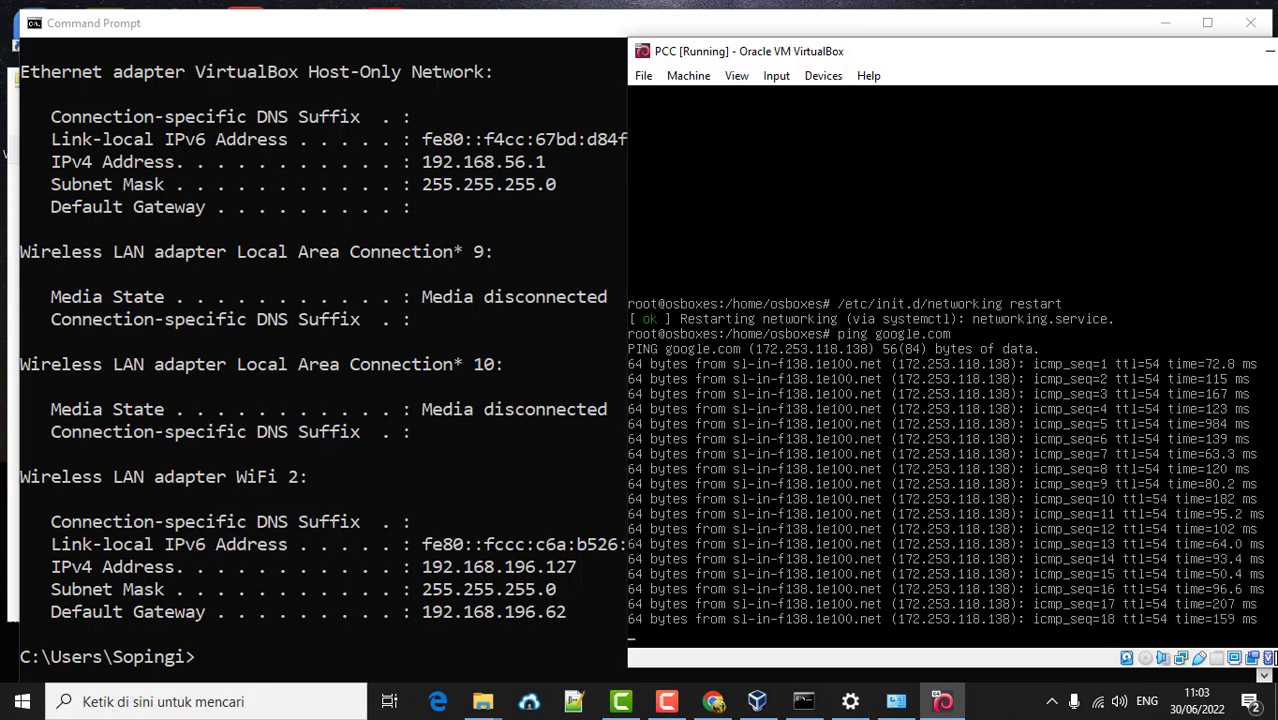
pyautogui.hotkey('ctrl', 'c')
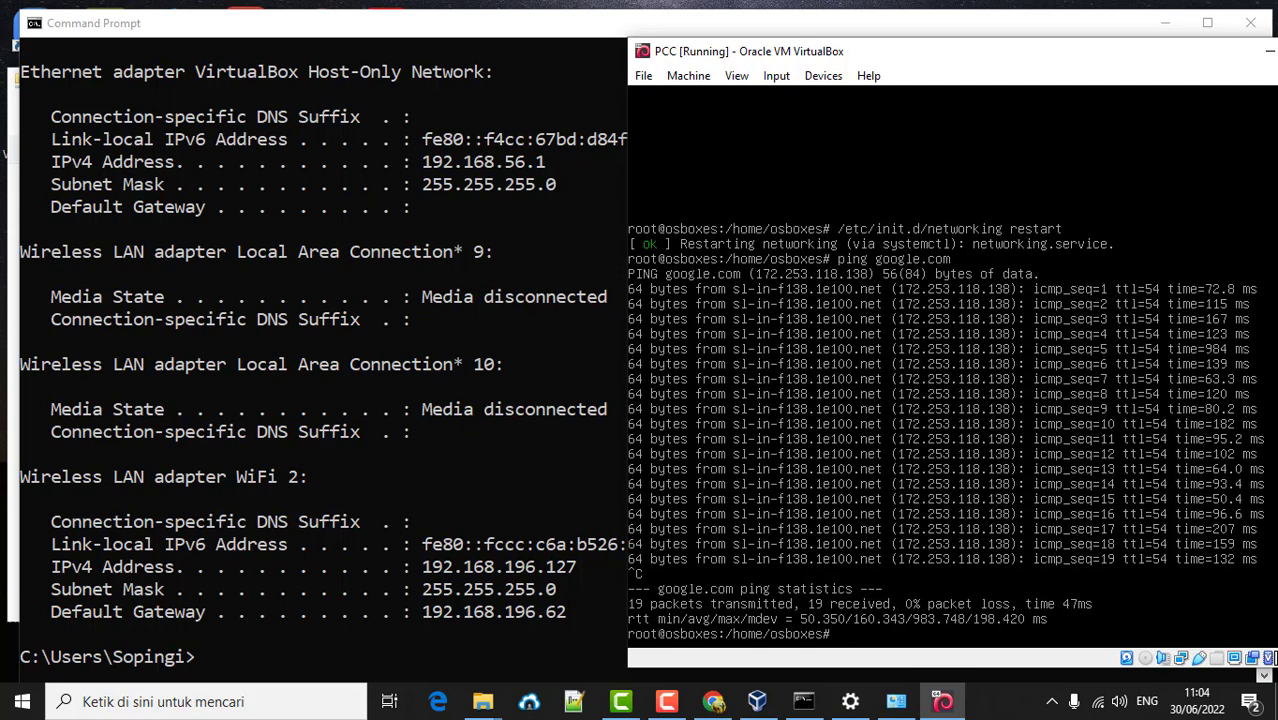
# - Download go1.18.3.linux-amd64.tar.gz from go.dev with wget
pyautogui.write('wget h')
pyautogui.write('ttps://go.dev')
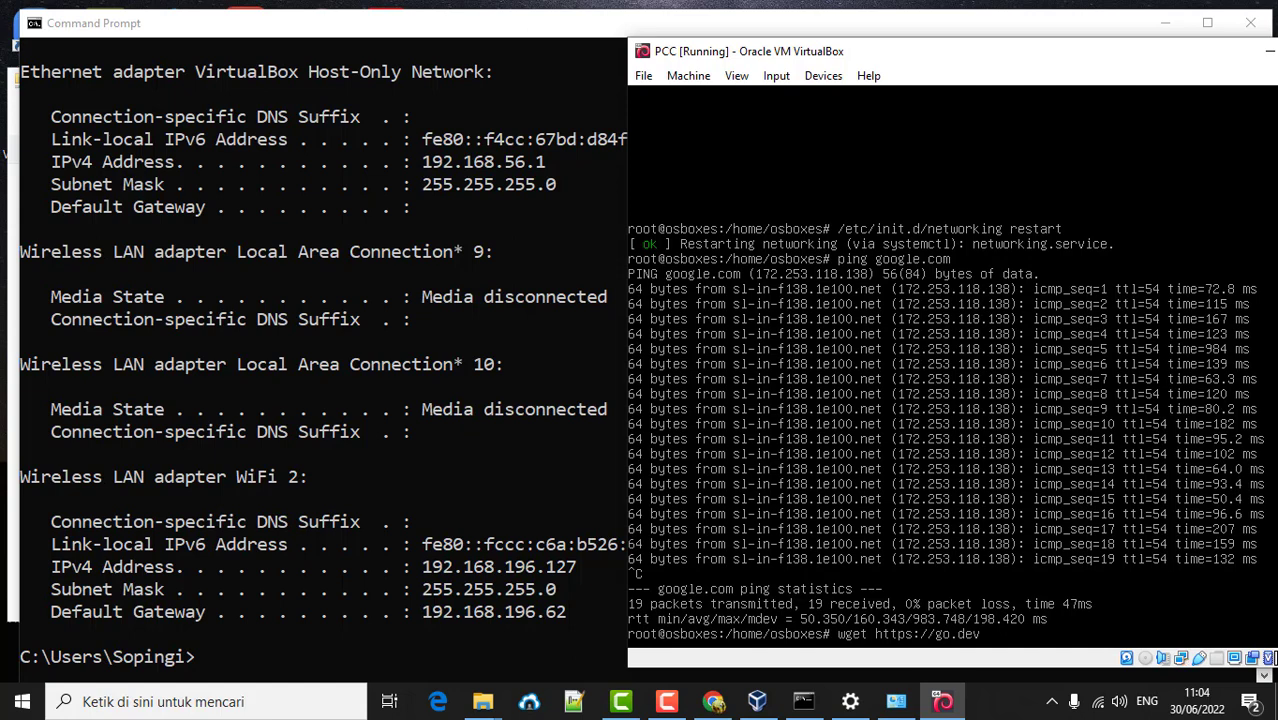
pyautogui.write('/dl/go1.18.3.linux-a')
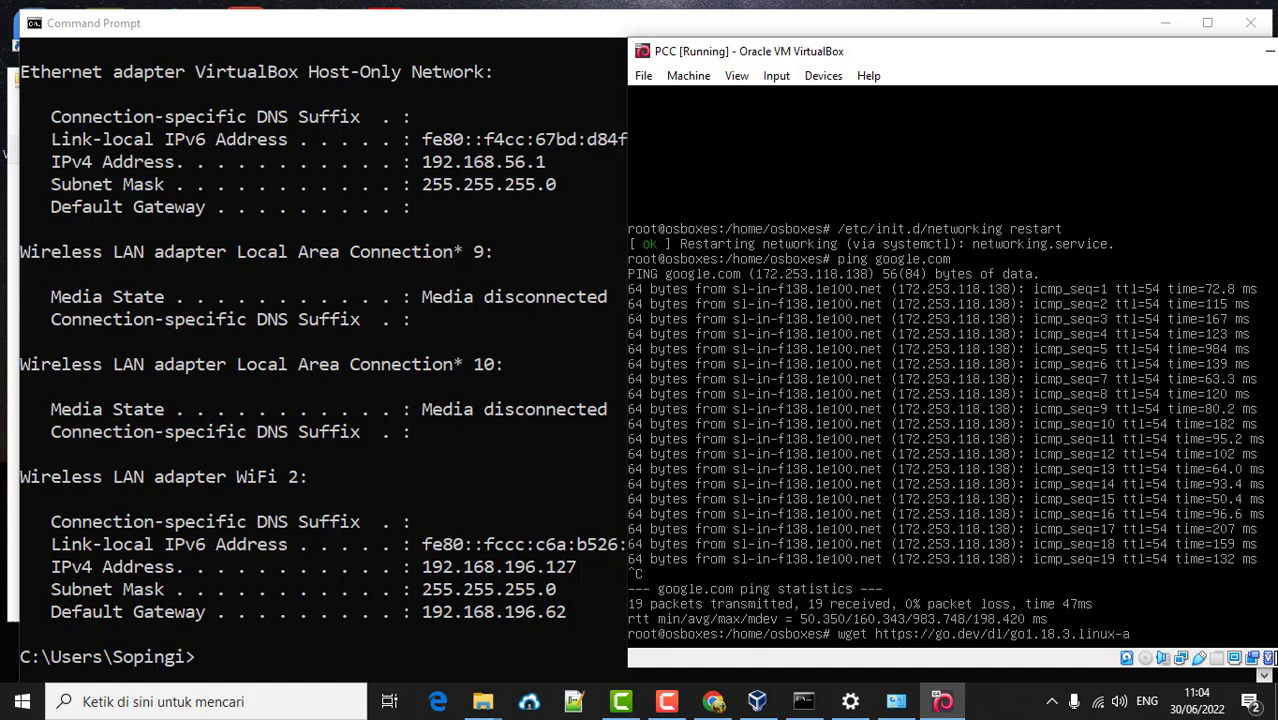
pyautogui.write('md64.tar.gz')
pyautogui.press('Return')
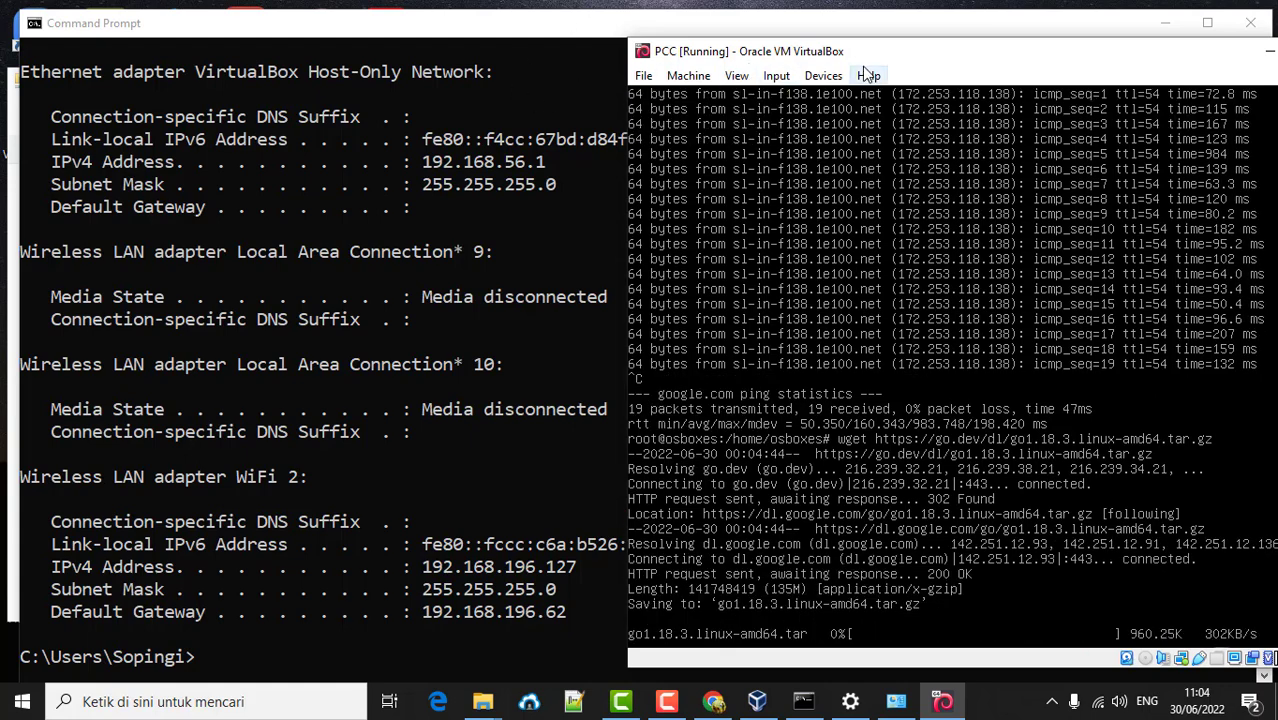
# - Centre the VM window and minimise the Command Prompt and Network Connections windows
pyautogui.moveTo(868, 39); pyautogui.dragTo(806, 45)
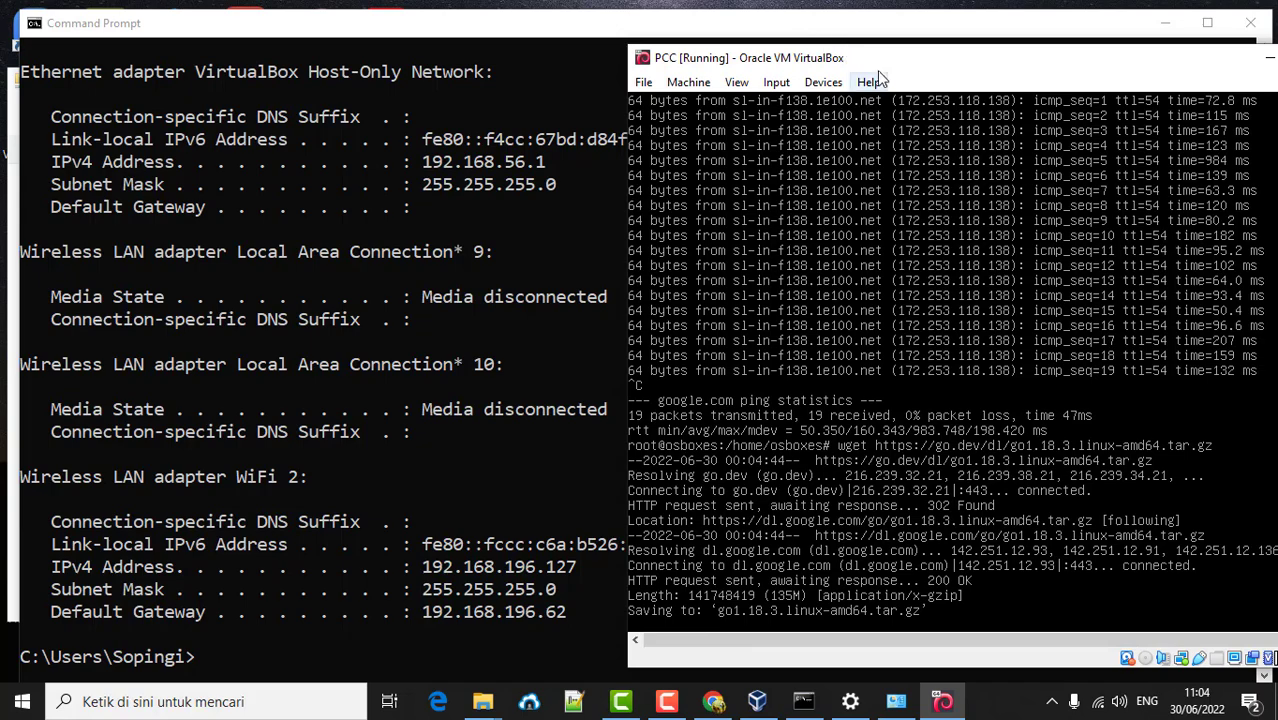
pyautogui.moveTo(878, 70); pyautogui.dragTo(503, 34)
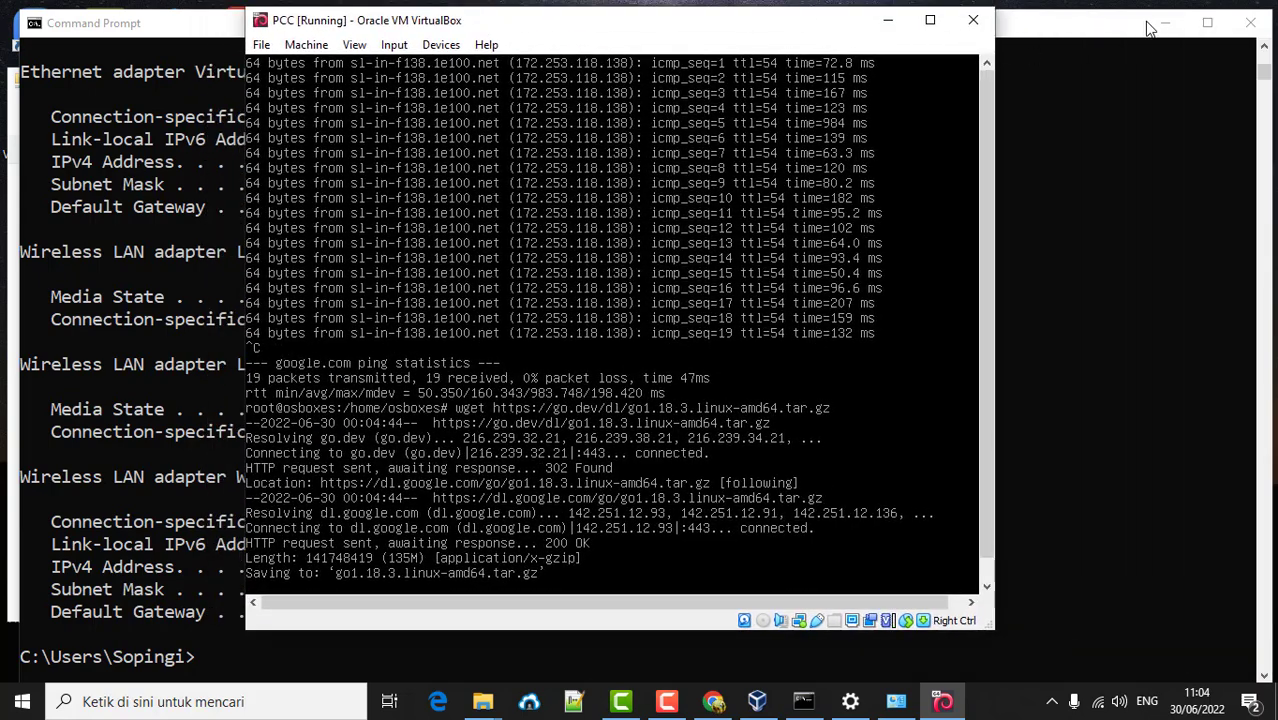
pyautogui.click(1165, 22)
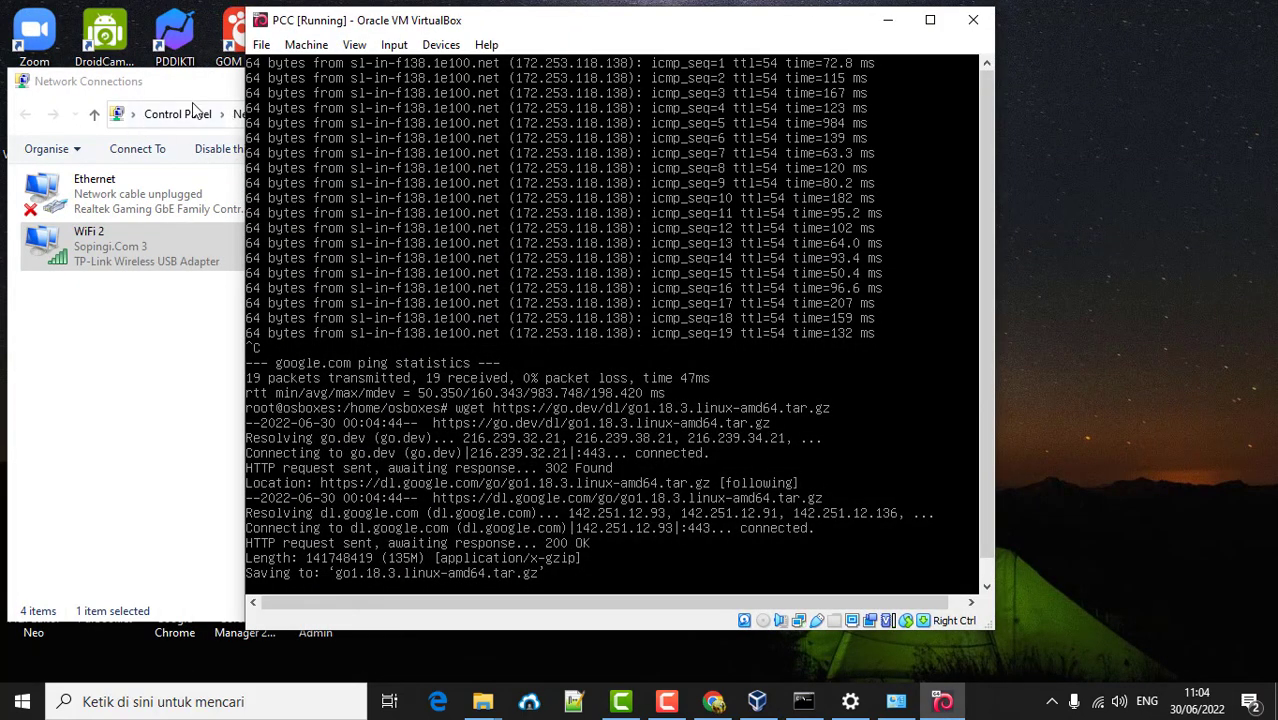
pyautogui.click(199, 92)
pyautogui.click(765, 81)
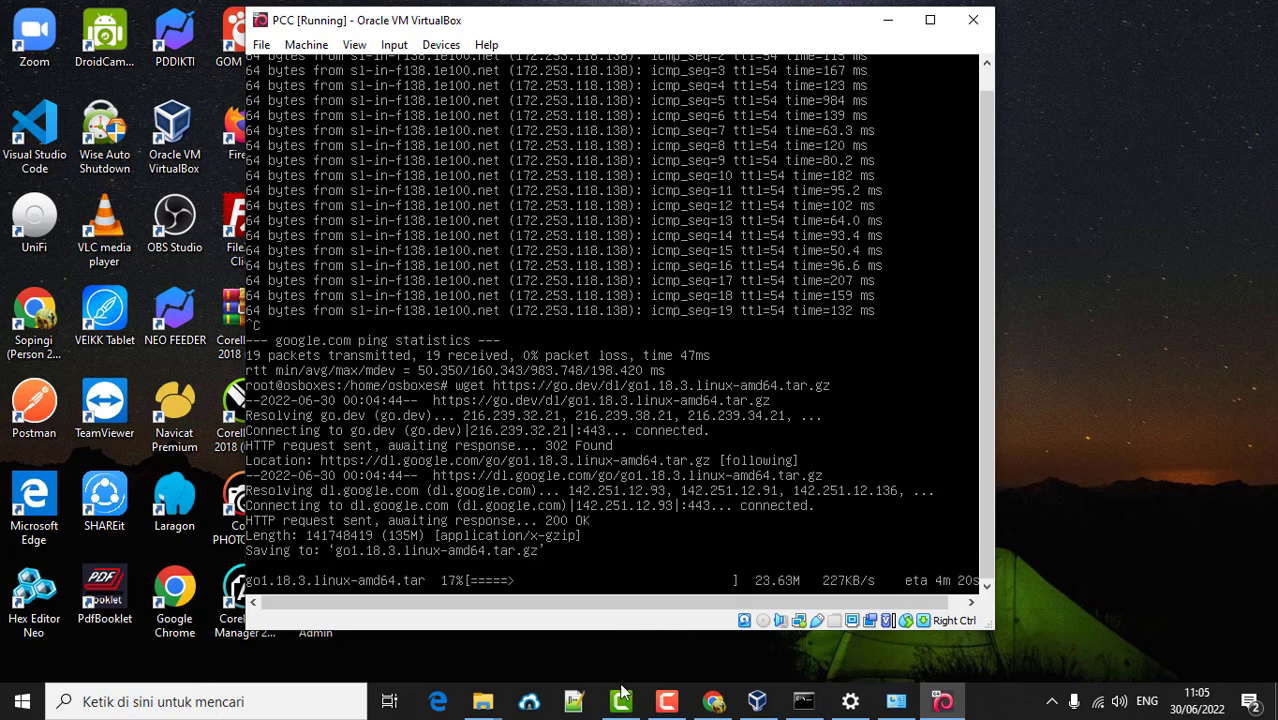
pyautogui.click(666, 701)
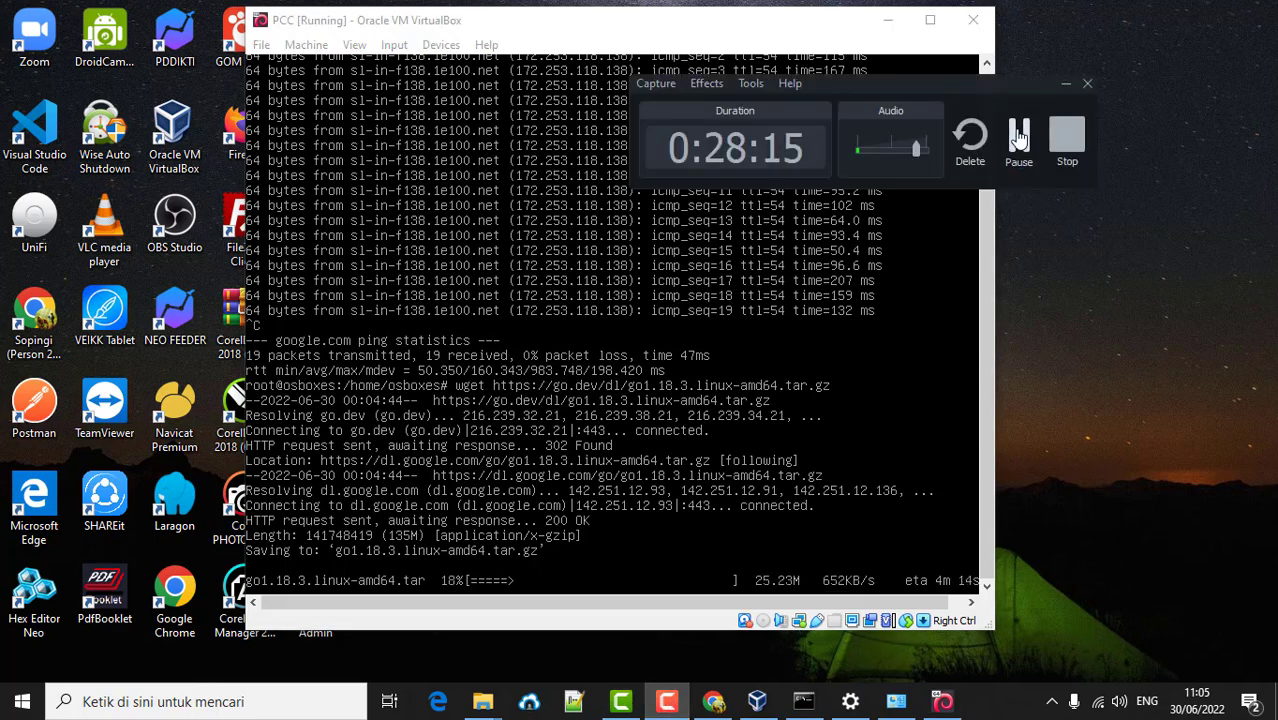
pyautogui.click(1066, 83)
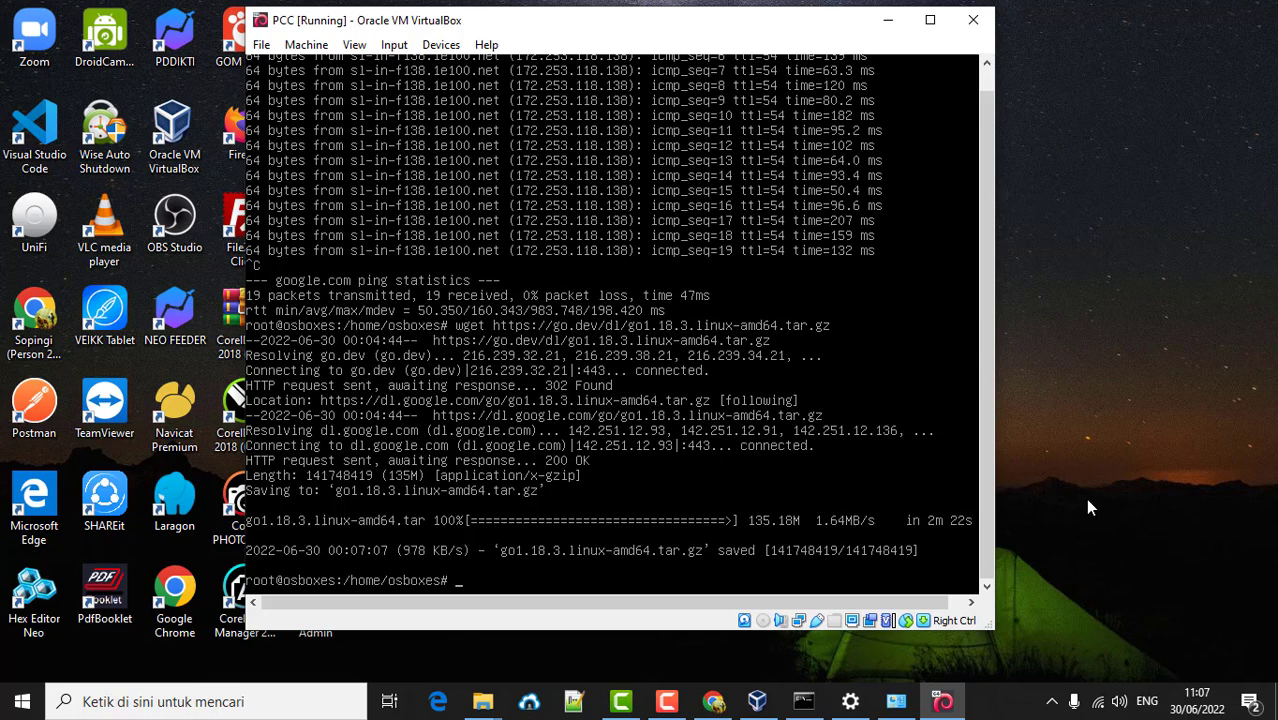
# - Extract go1.18.3.linux-amd64.tar.gz into /usr/local with tar -C /usr/local -xzf
pyautogui.write('tar -C /usr/local -z')
pyautogui.press('BackSpace')
pyautogui.write('x')
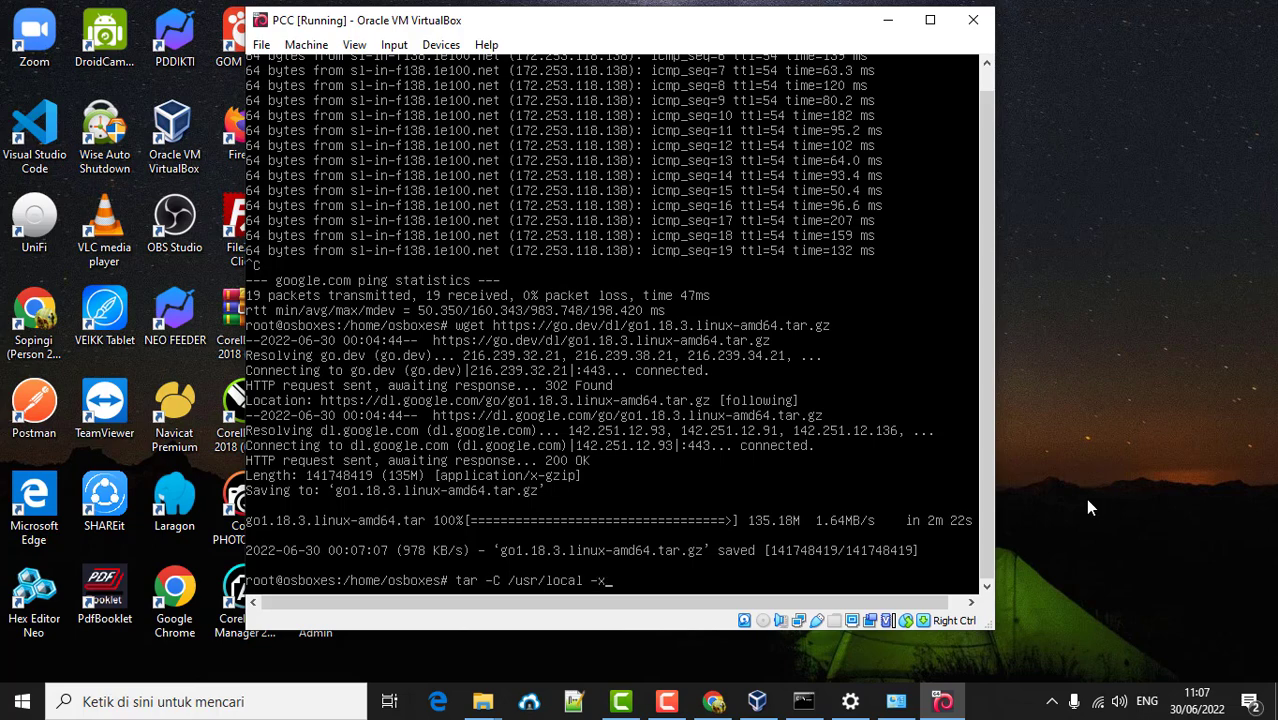
pyautogui.write('zf go')
pyautogui.press('Tab')
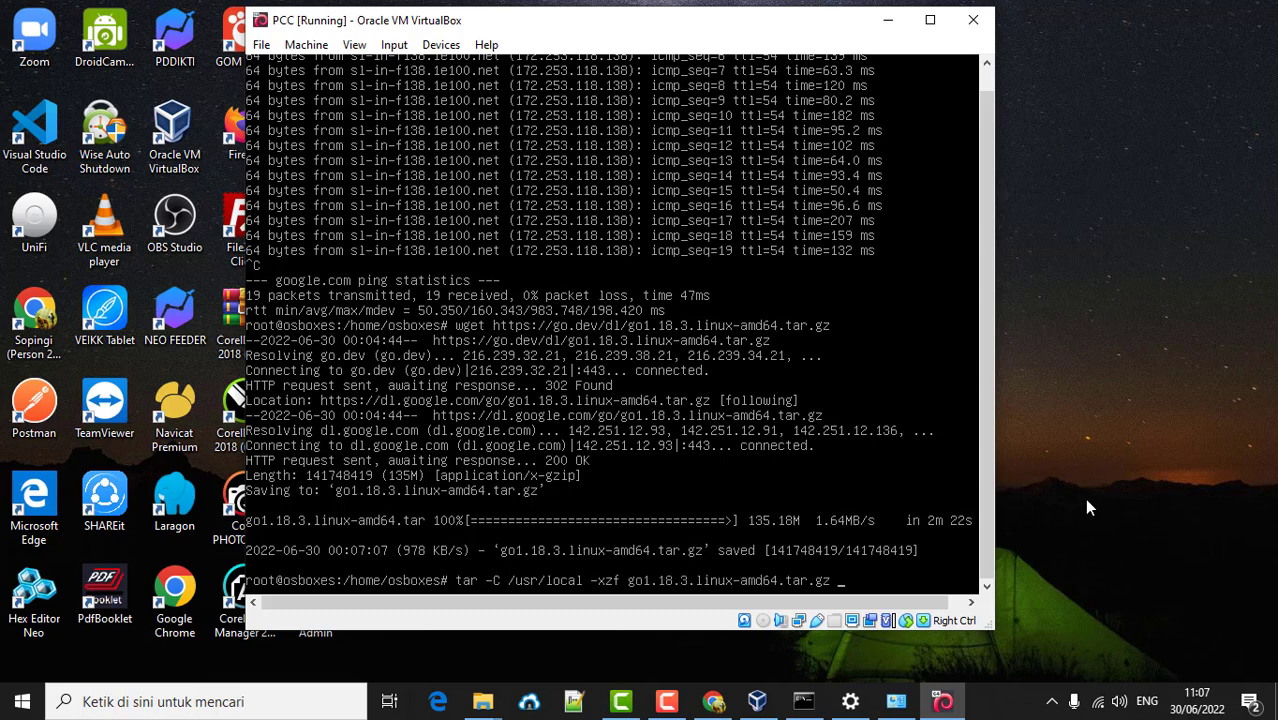
pyautogui.press('Return')
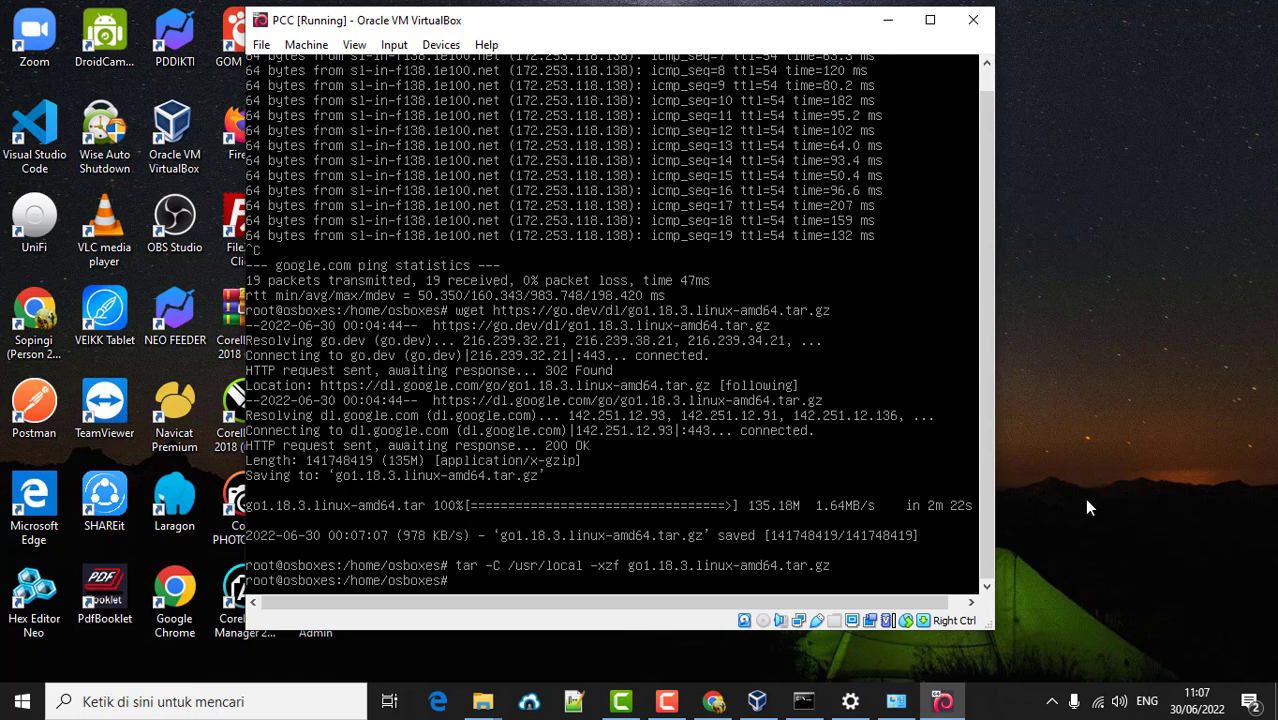
pyautogui.write('nano ~/.profile')
# - Append export PATH=$PATH:/usr/local/go/bin to ~/.profile and save it
pyautogui.press('Return')
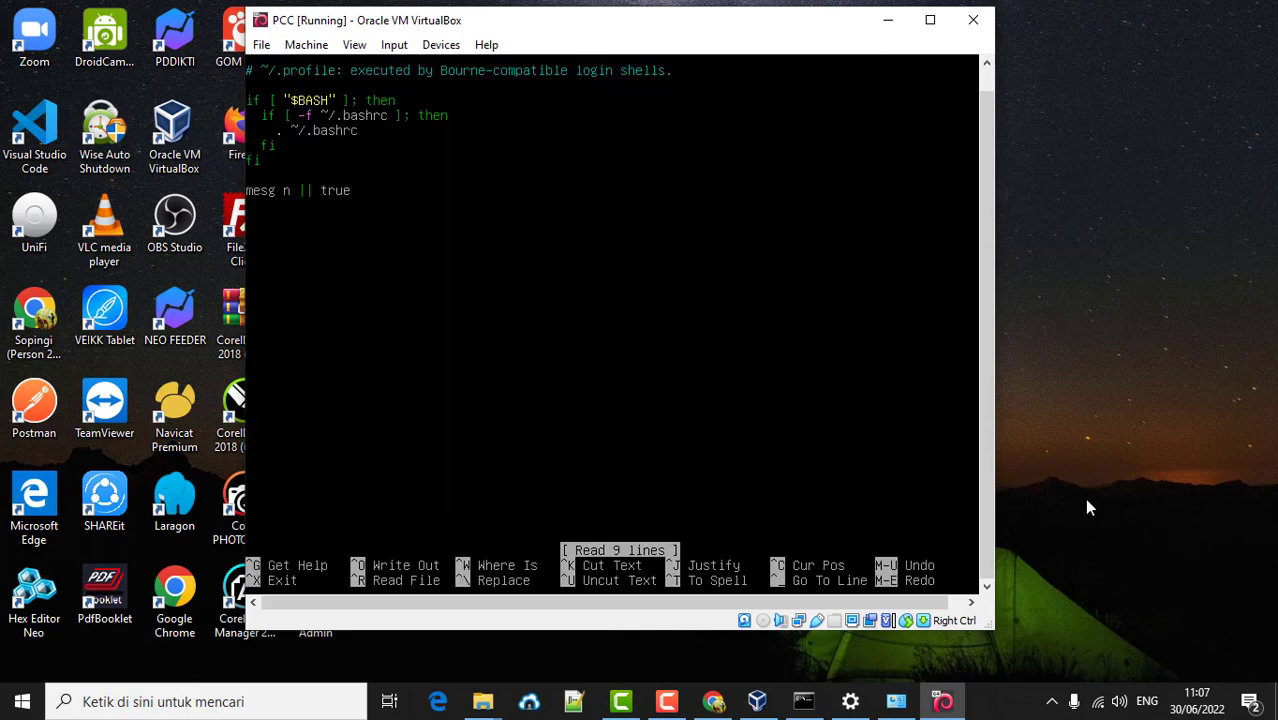
pyautogui.press('Down')
pyautogui.press('Down')
pyautogui.press('Down')
pyautogui.press('Down')
pyautogui.press('Down')
pyautogui.press('Down')
pyautogui.press('Down')
pyautogui.press('Down')
pyautogui.press('Down')
pyautogui.press('Down')
pyautogui.write('export PATH=$PATH')
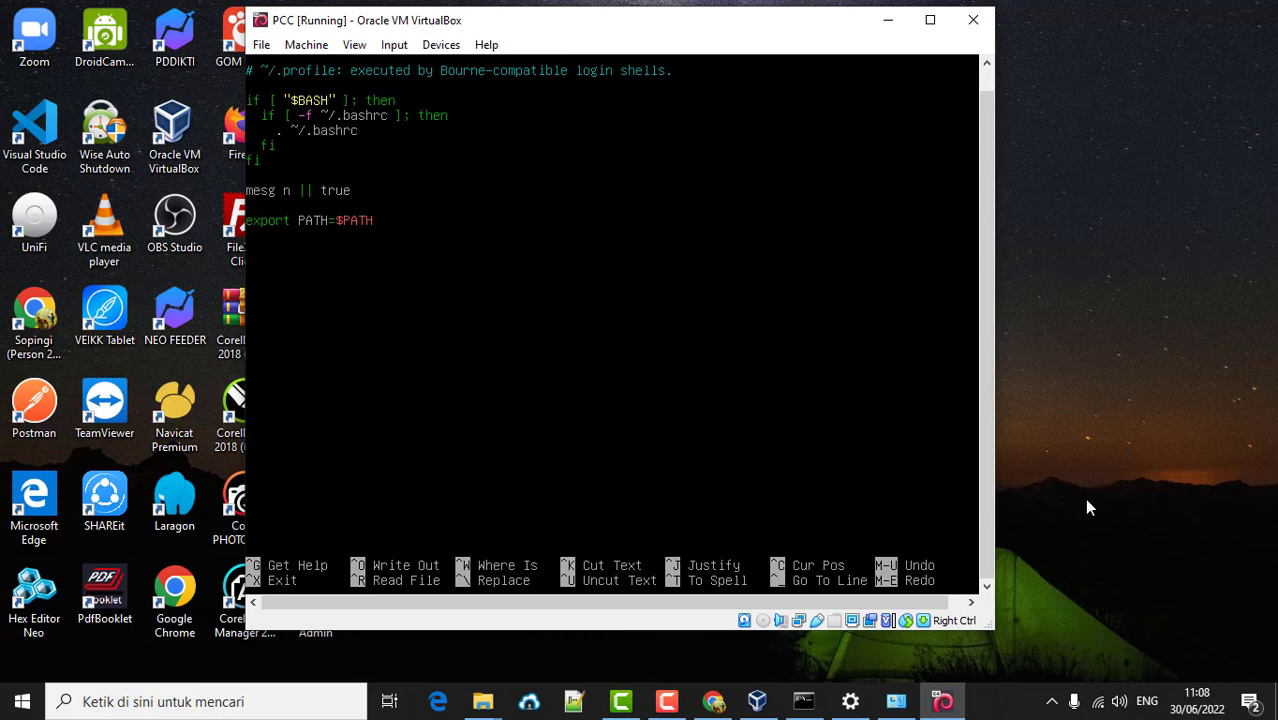
pyautogui.write(':/usr/local/go/bin')
pyautogui.hotkey('ctrl', 'x')
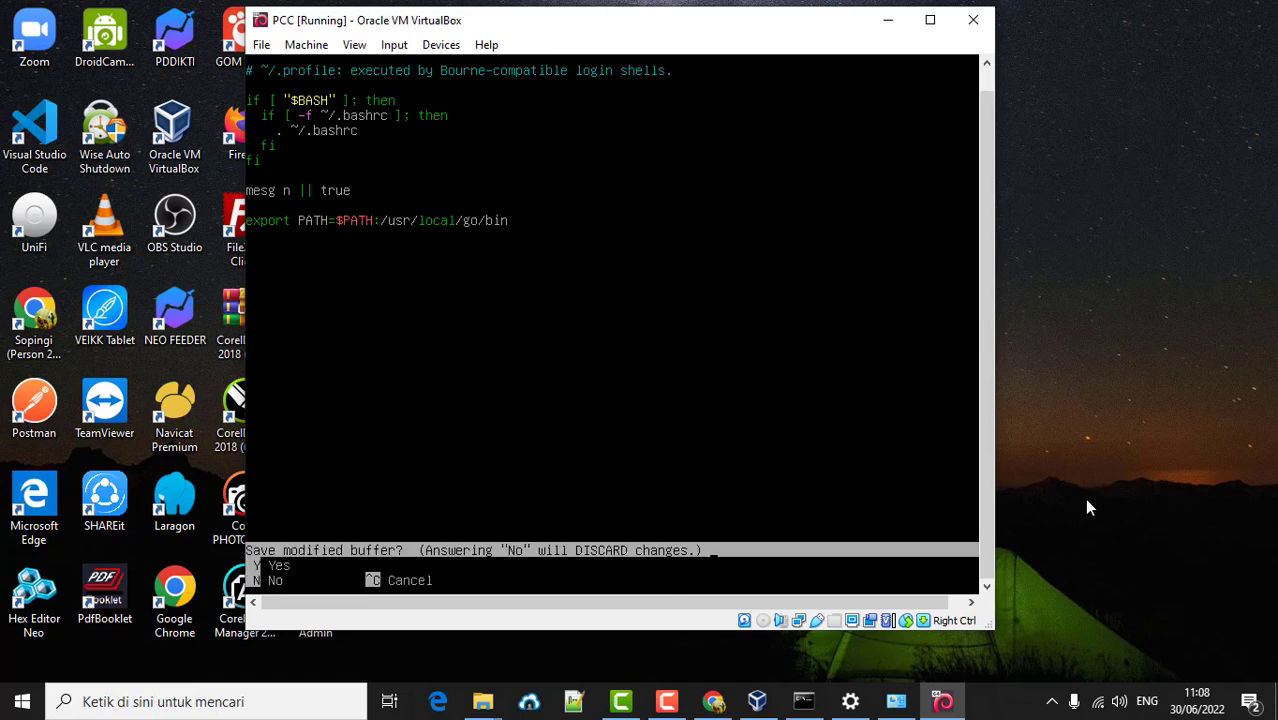
pyautogui.press('y')
pyautogui.press('Return')
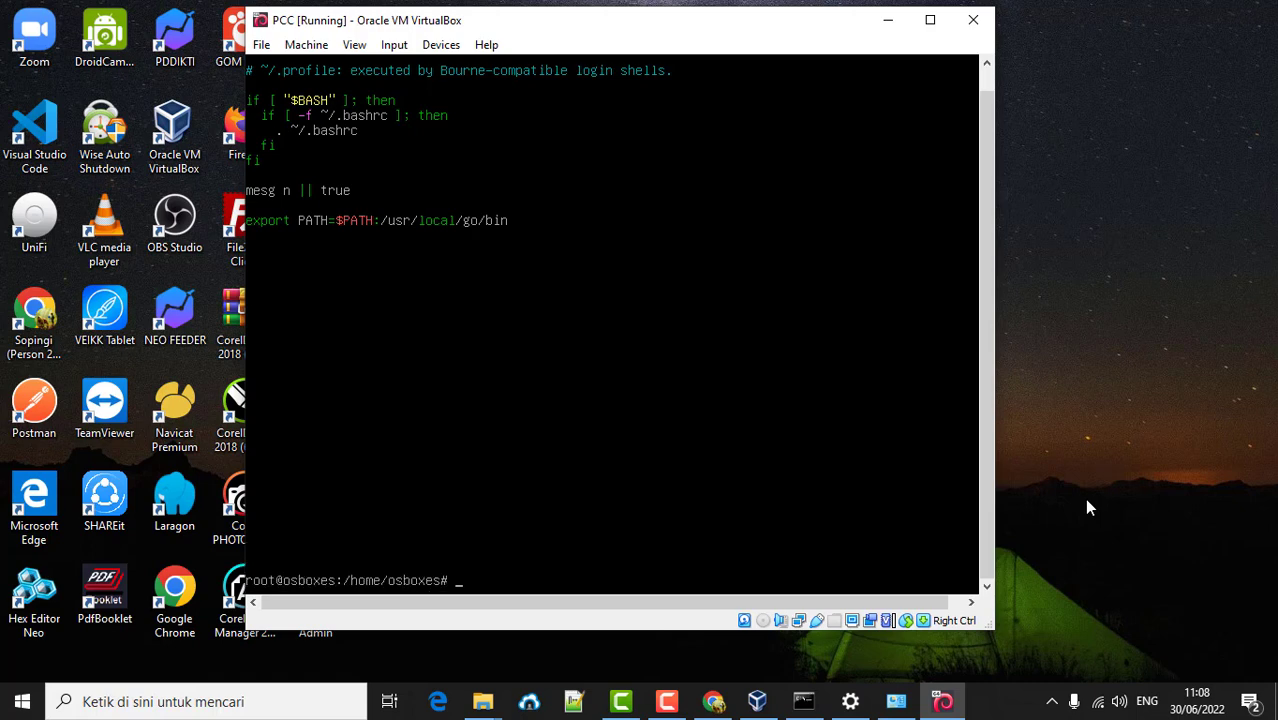
# - Source ~/.profile and confirm go version reports go1.18.3 linux/amd64
pyautogui.write('source ~/.profile')
pyautogui.press('Return')
pyautogui.write('g')
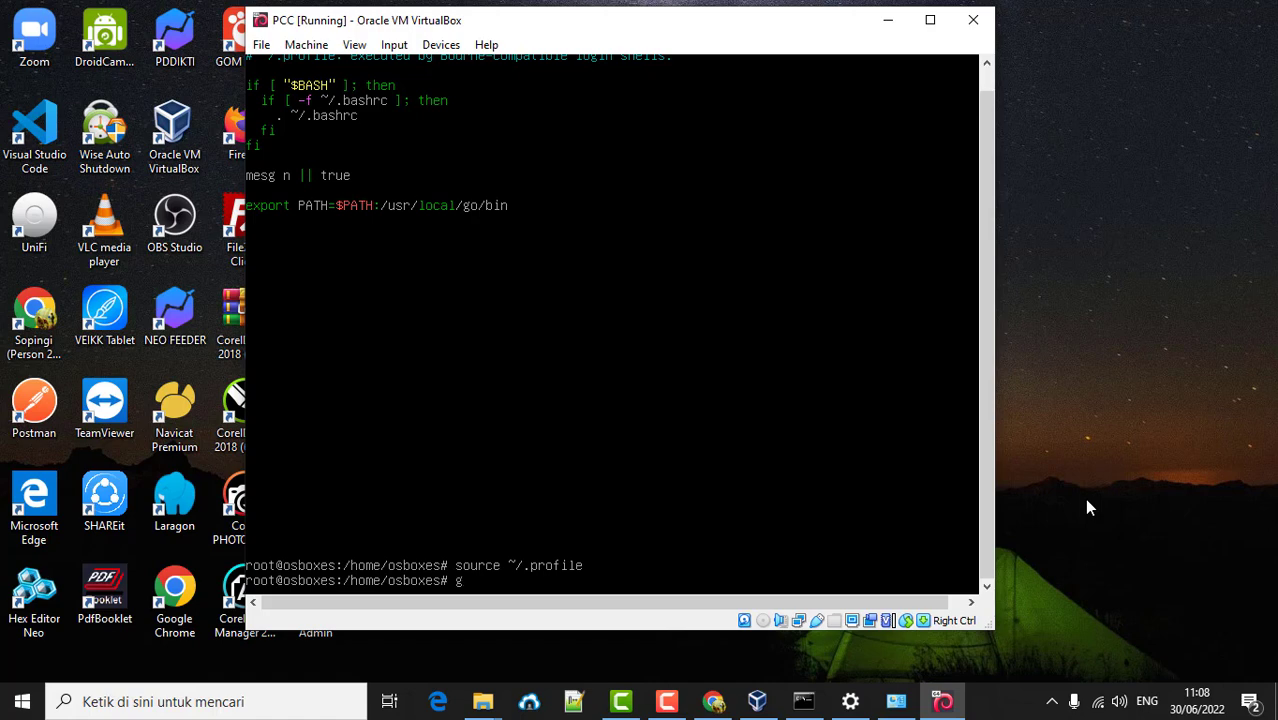
pyautogui.write('o version')
pyautogui.press('Return')
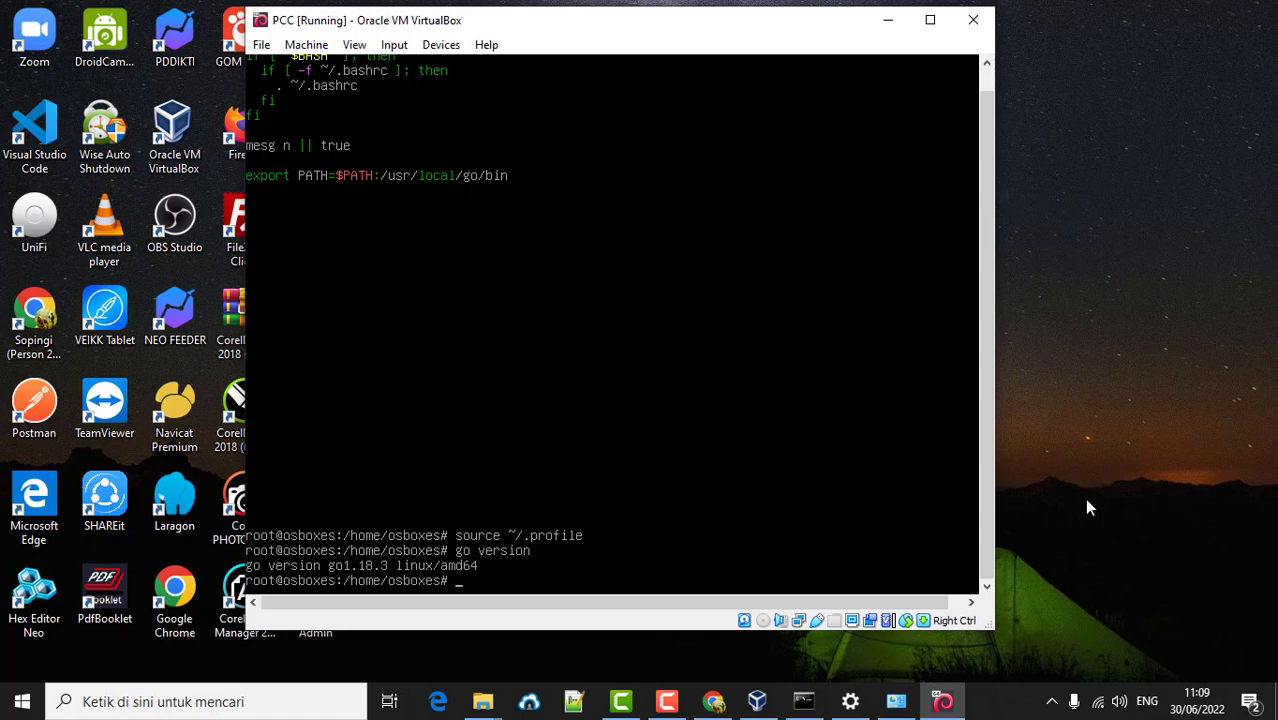
pyautogui.write('wget https://dev.m')
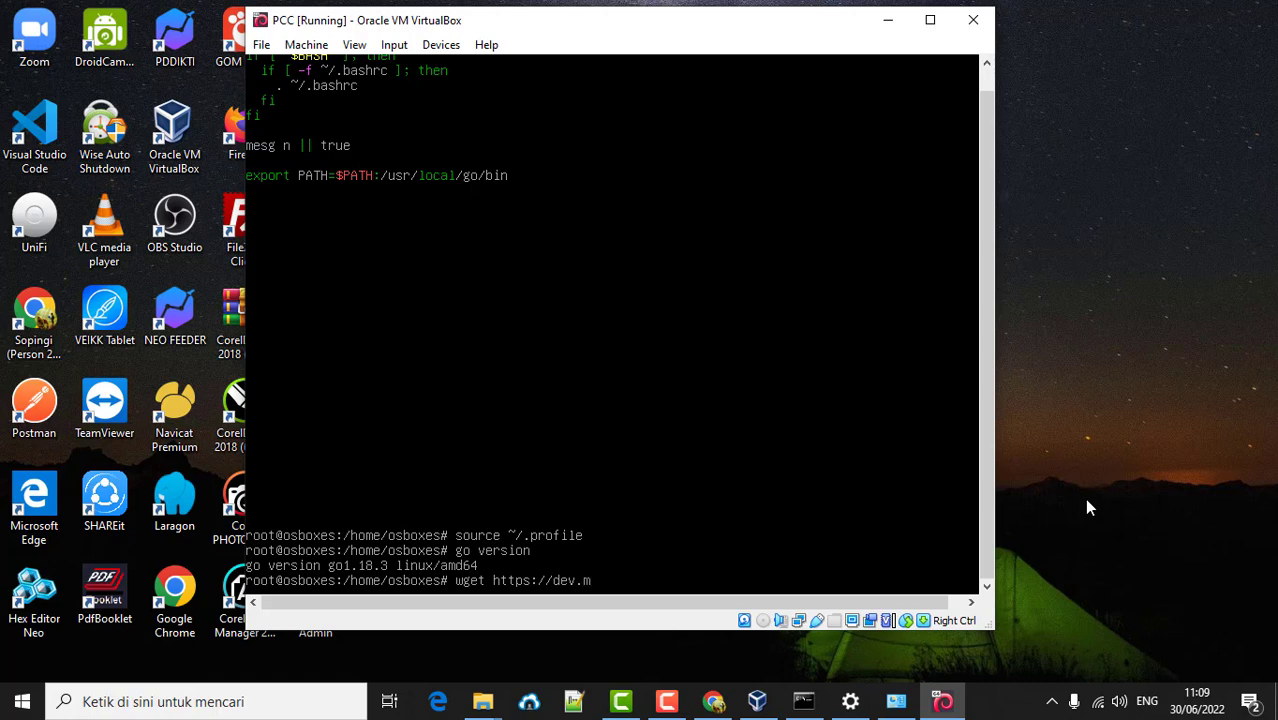
pyautogui.write('ysql.com/get/mysql')
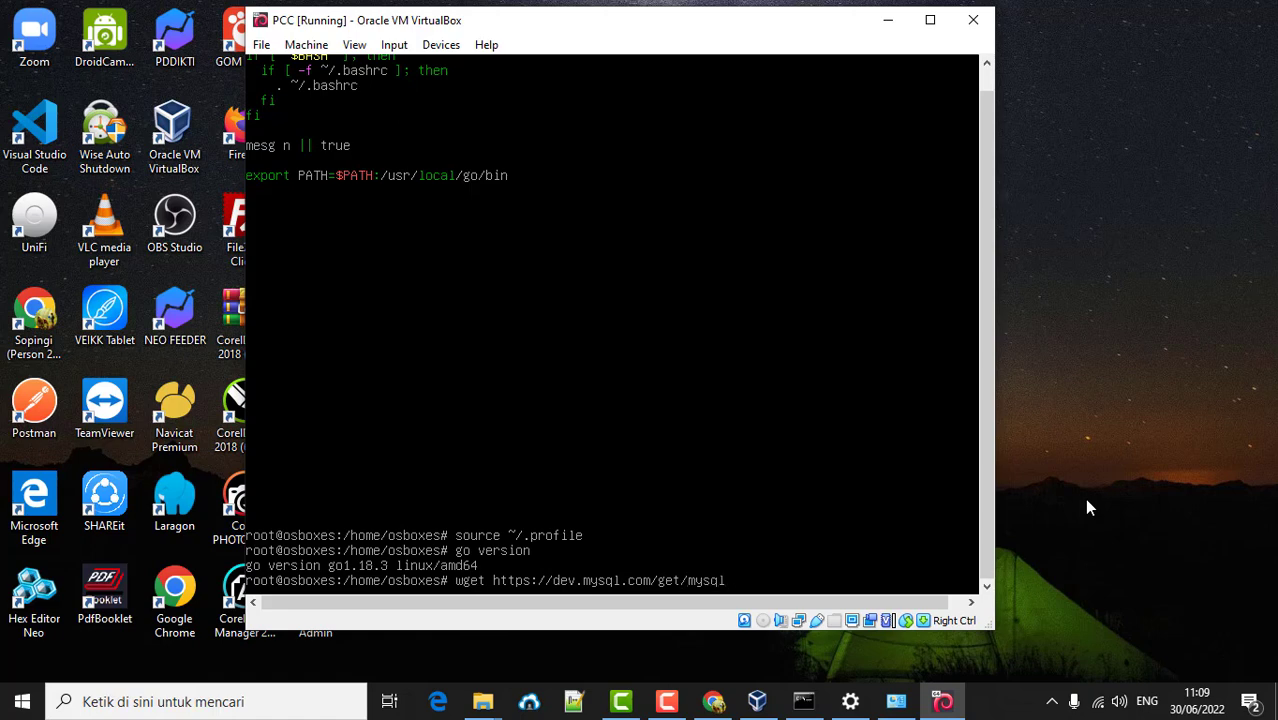
pyautogui.write('-apt-config_0.8.22')
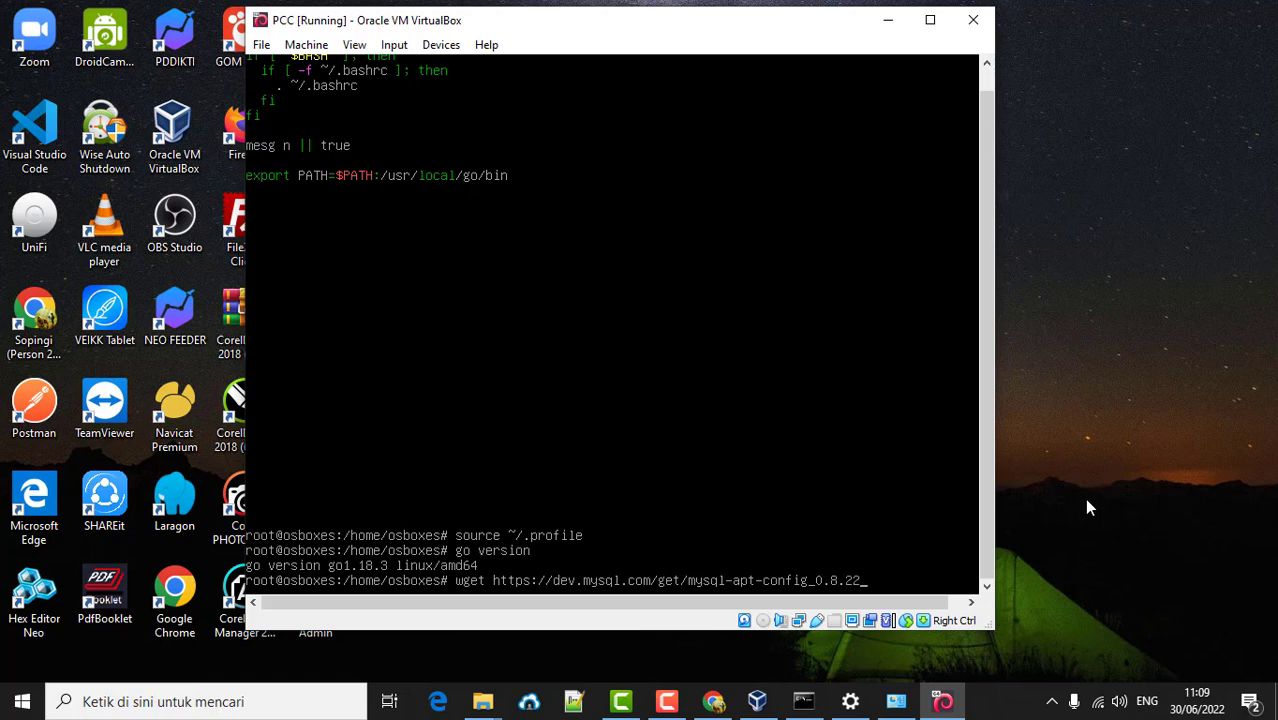
pyautogui.write('-1_all.deb')
# - Download mysql-apt-config_0.8.22-1_all.deb with wget and begin typing the dpkg -i command
pyautogui.press('Return')
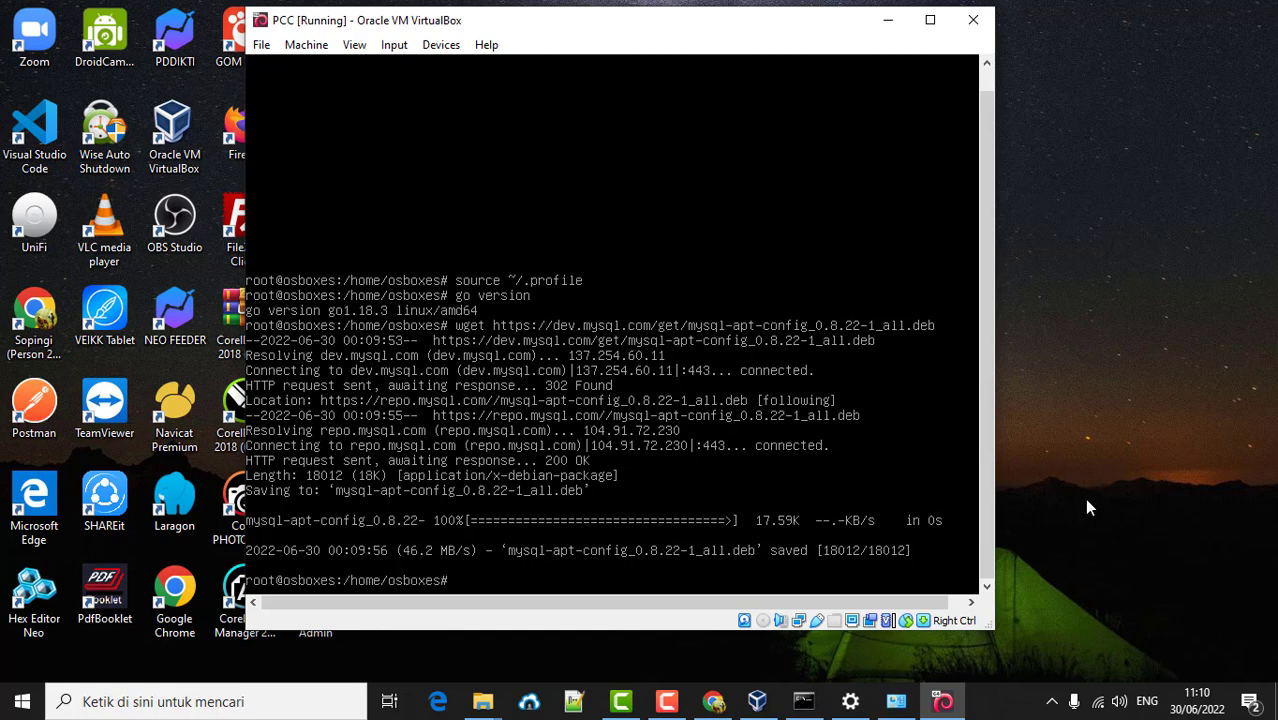
pyautogui.write('pkg')
pyautogui.write('pkg')
pyautogui.write(' -i ')
pyautogui.write('my')
# - Attempt dpkg -i on mysql-apt-config_0.8.22-1_all.deb, which fails for missing gnupg; type apt install gnupg
pyautogui.press('Tab')
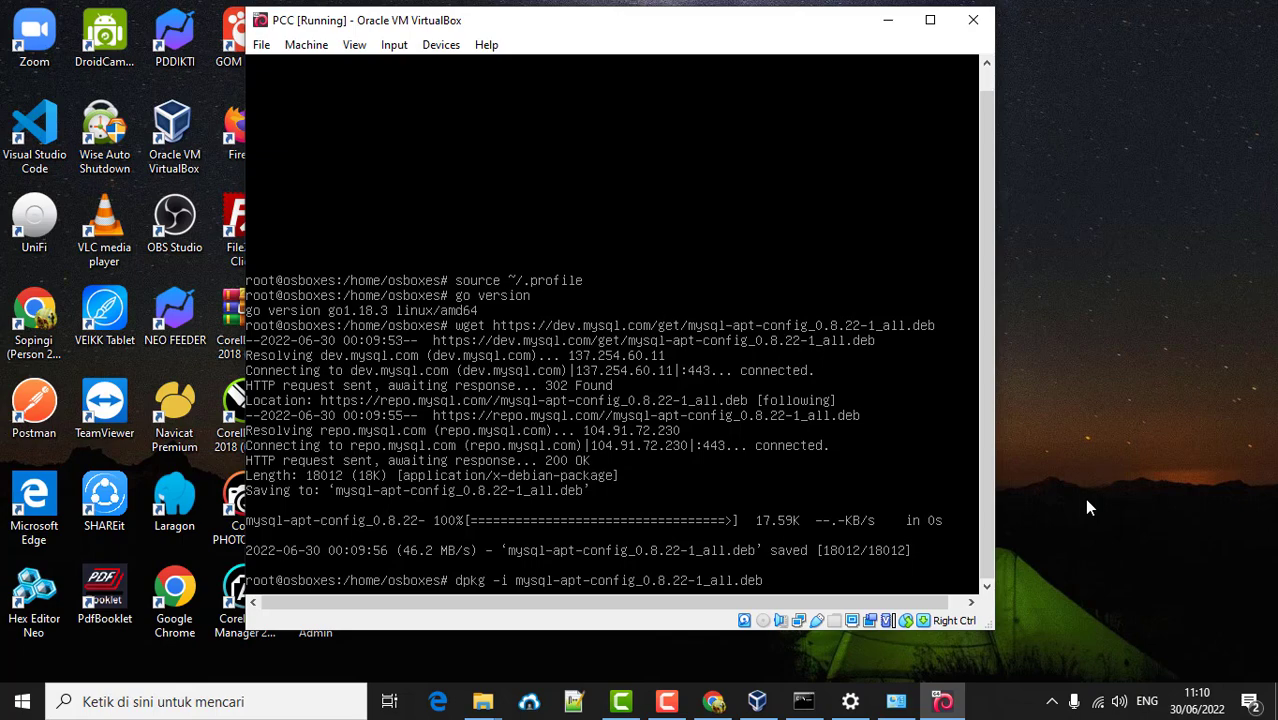
pyautogui.press('Return')
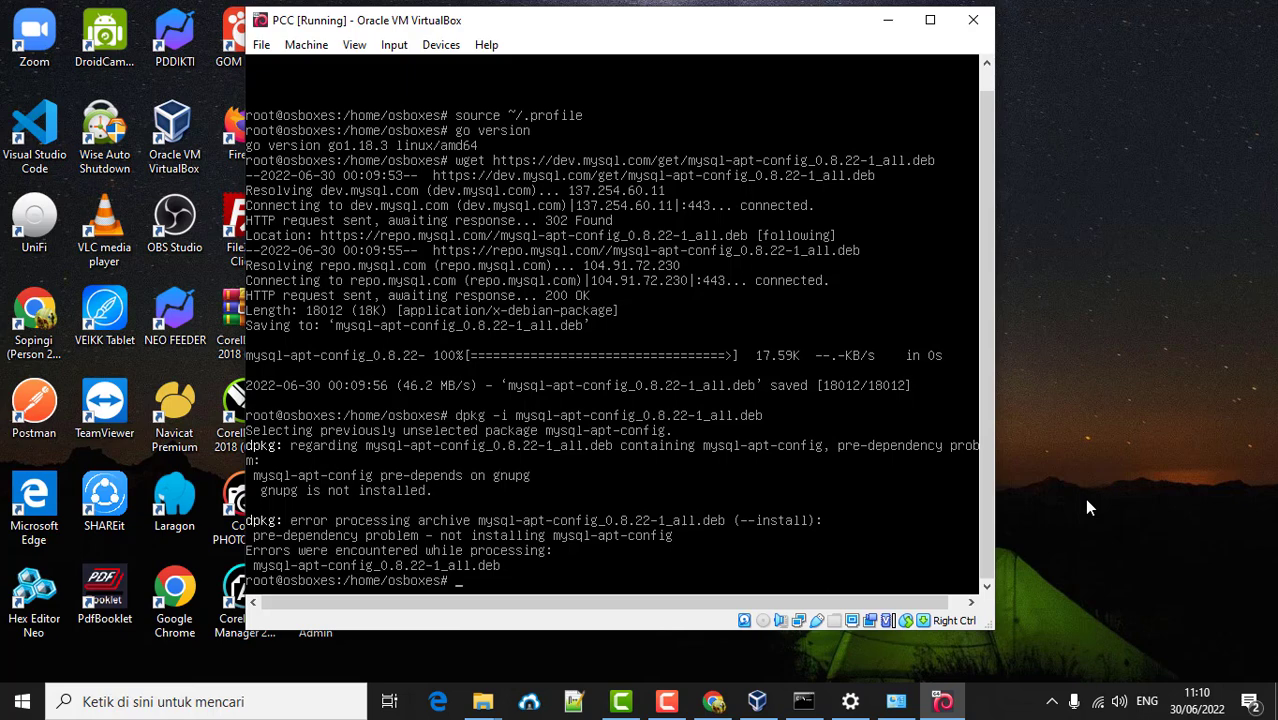
pyautogui.write('apt install gnupg')
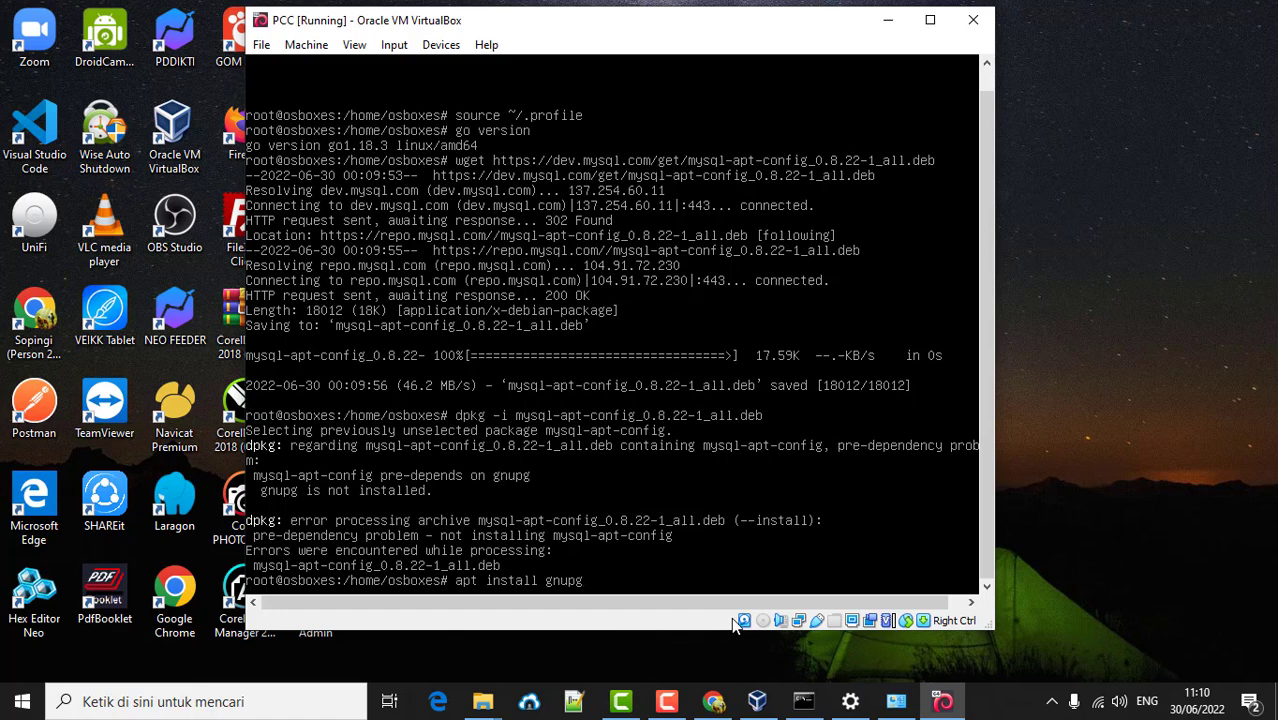
# - Install gnupg with its 14 dependencies, then recall the dpkg -i mysql-apt-config command
pyautogui.press('Return')
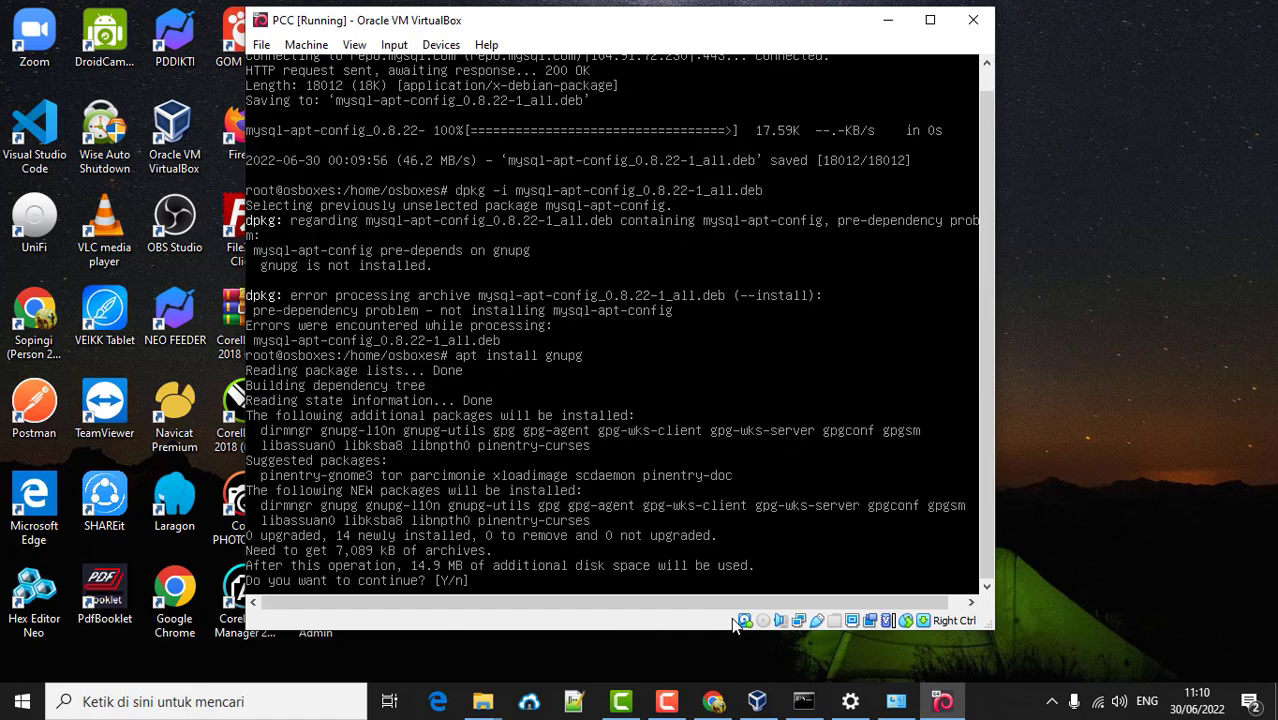
pyautogui.write('y')
pyautogui.press('Return')
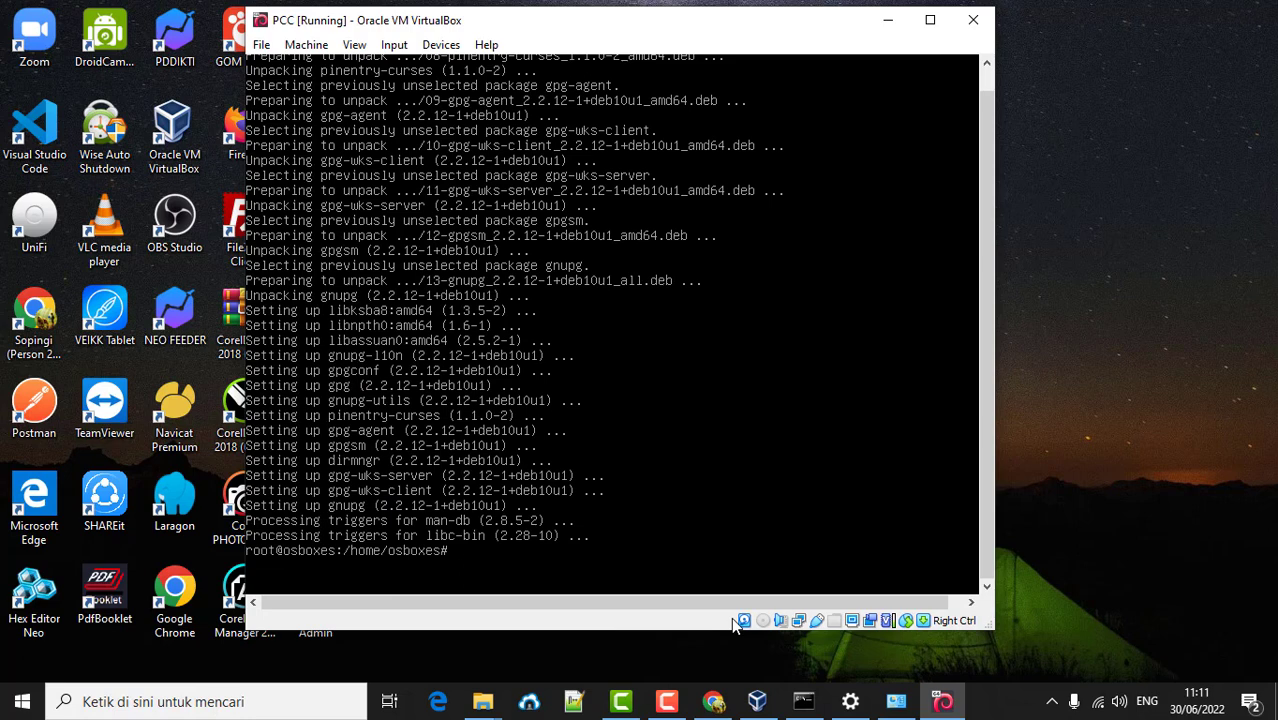
pyautogui.press('Up')
pyautogui.press('Up')
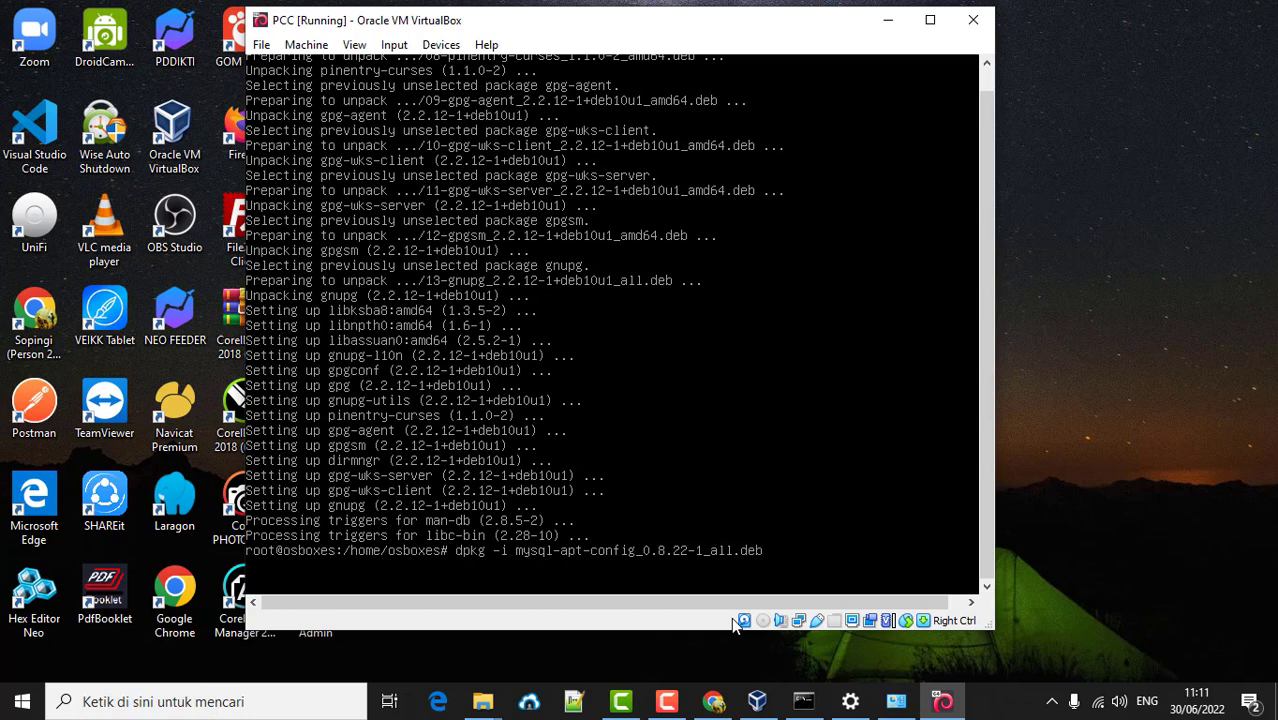
# - Run dpkg -i on mysql-apt-config and keep mysql-8.0 as the server version
pyautogui.press('Return')
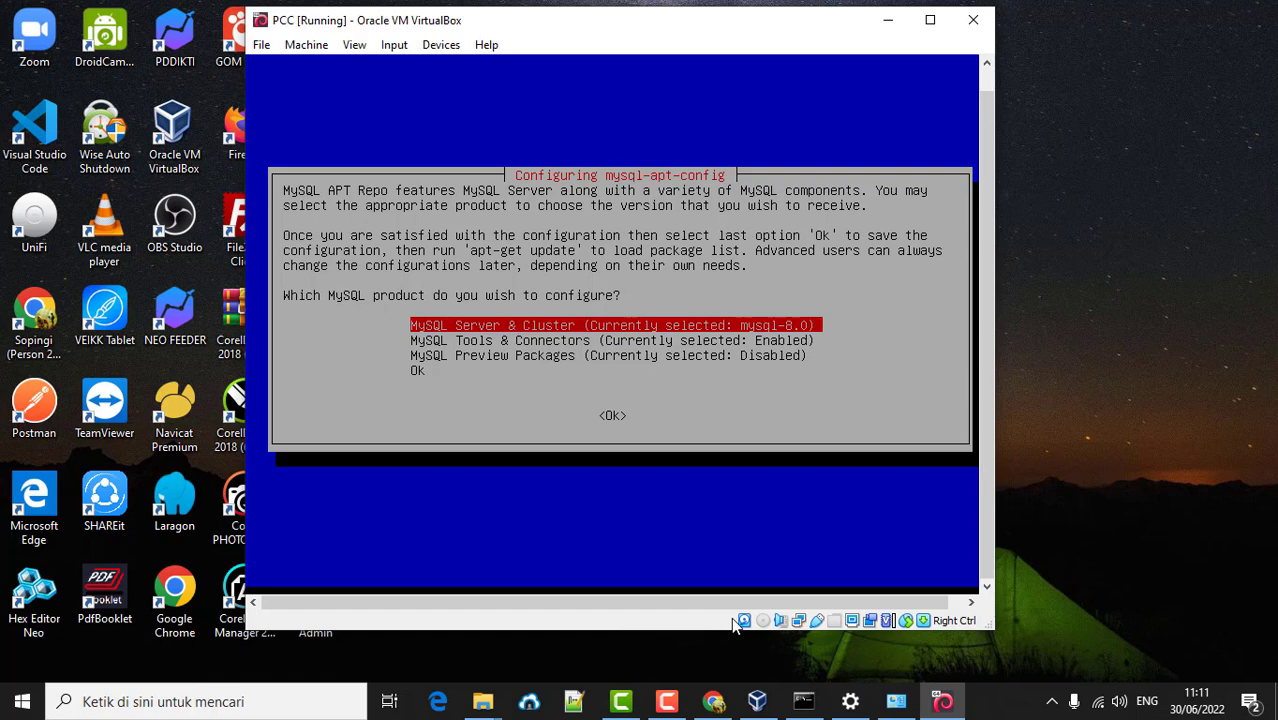
pyautogui.press('Return')
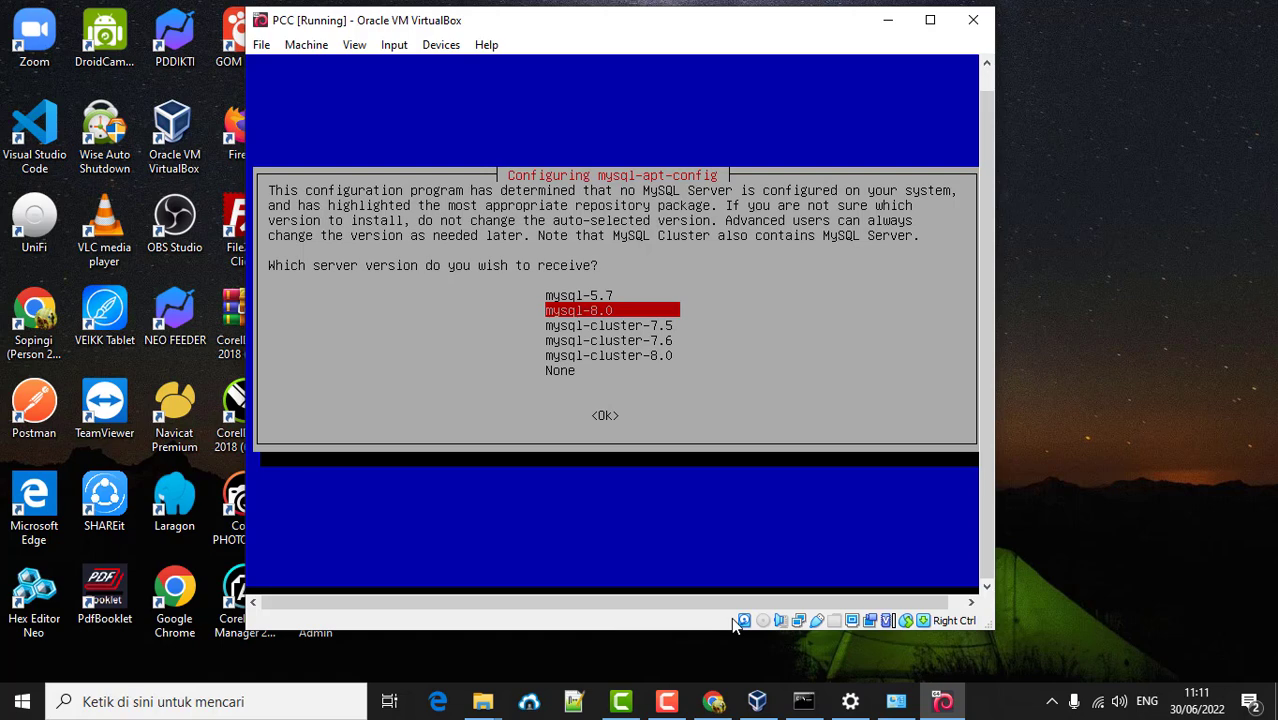
pyautogui.press('Return')
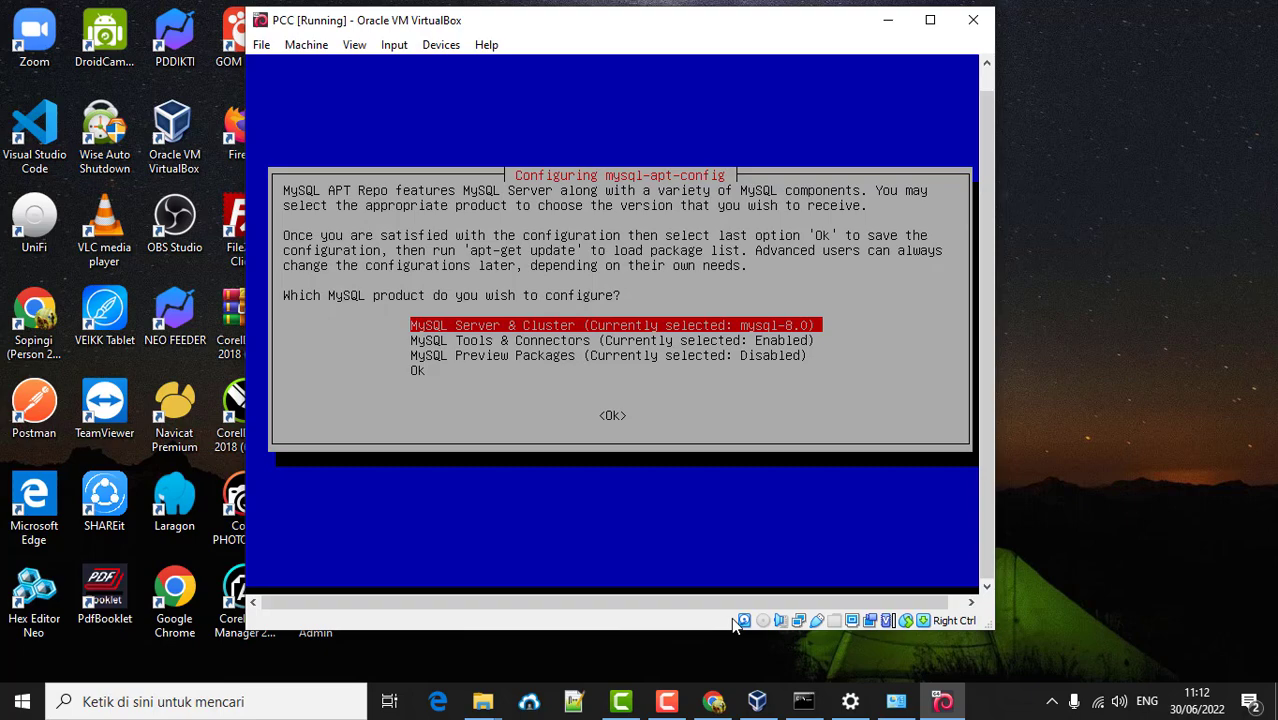
pyautogui.press('Return')
pyautogui.press('Return')
# - Re-confirm mysql-8.0 under MySQL Server & Cluster and accept the configuration with Ok
pyautogui.press('Down')
pyautogui.press('Down')
pyautogui.press('Down')
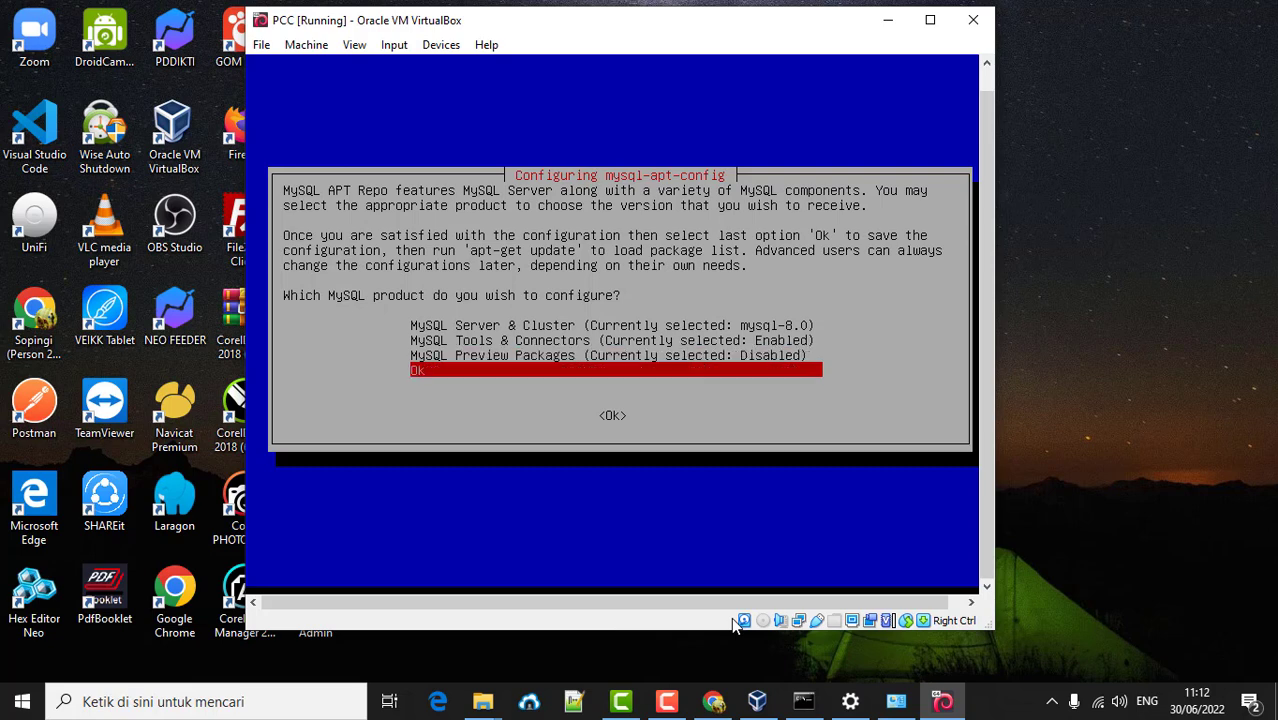
pyautogui.press('Up')
pyautogui.press('Down')
pyautogui.press('Up')
pyautogui.press('Up')
pyautogui.press('Up')
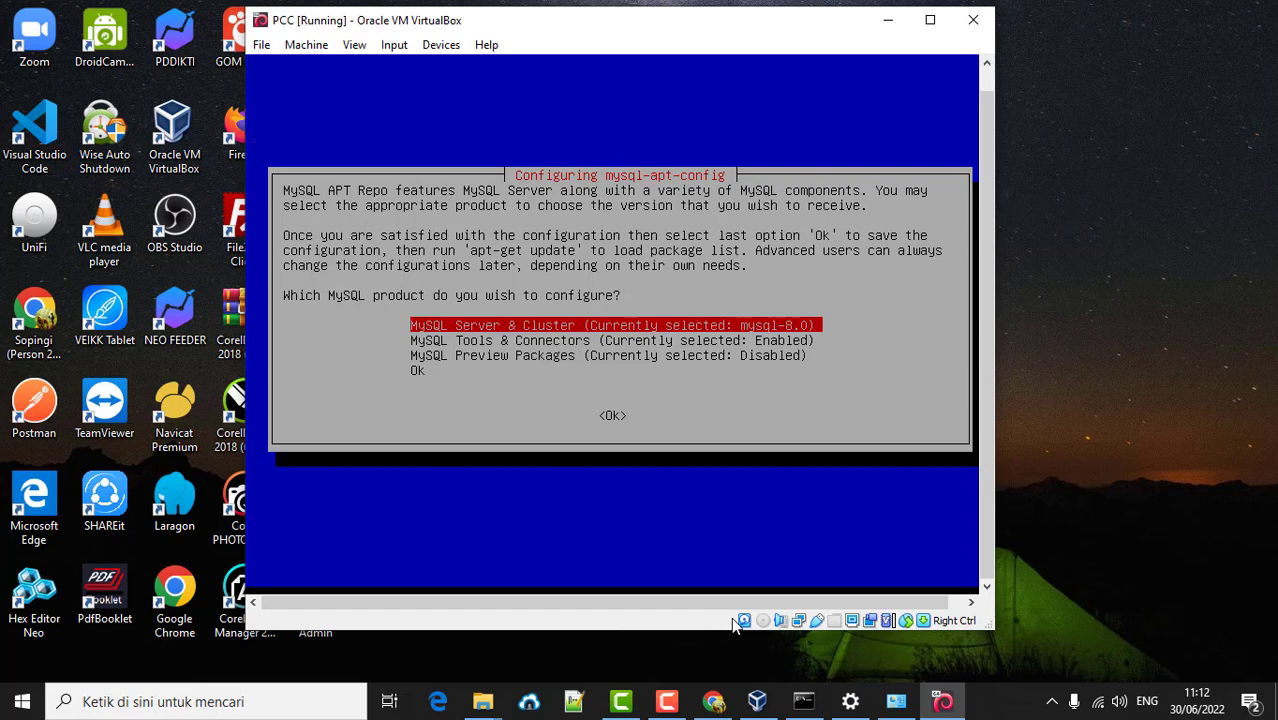
pyautogui.press('Return')
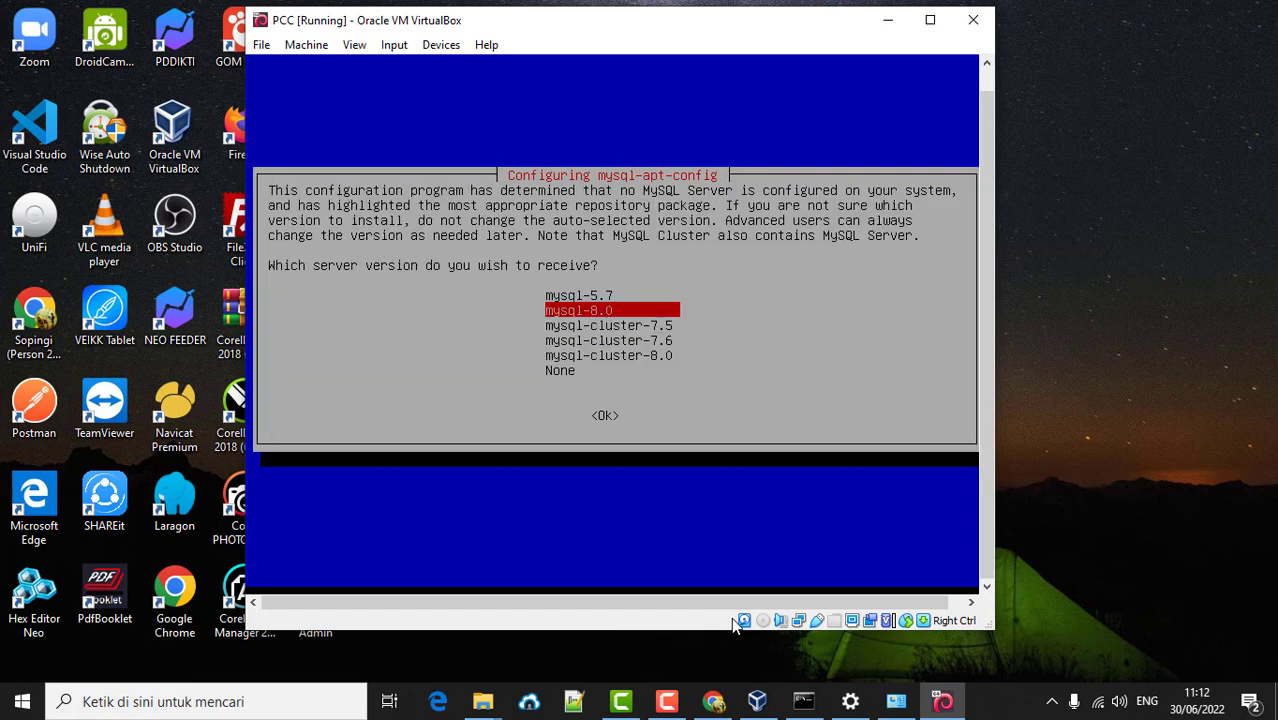
pyautogui.press('Return')
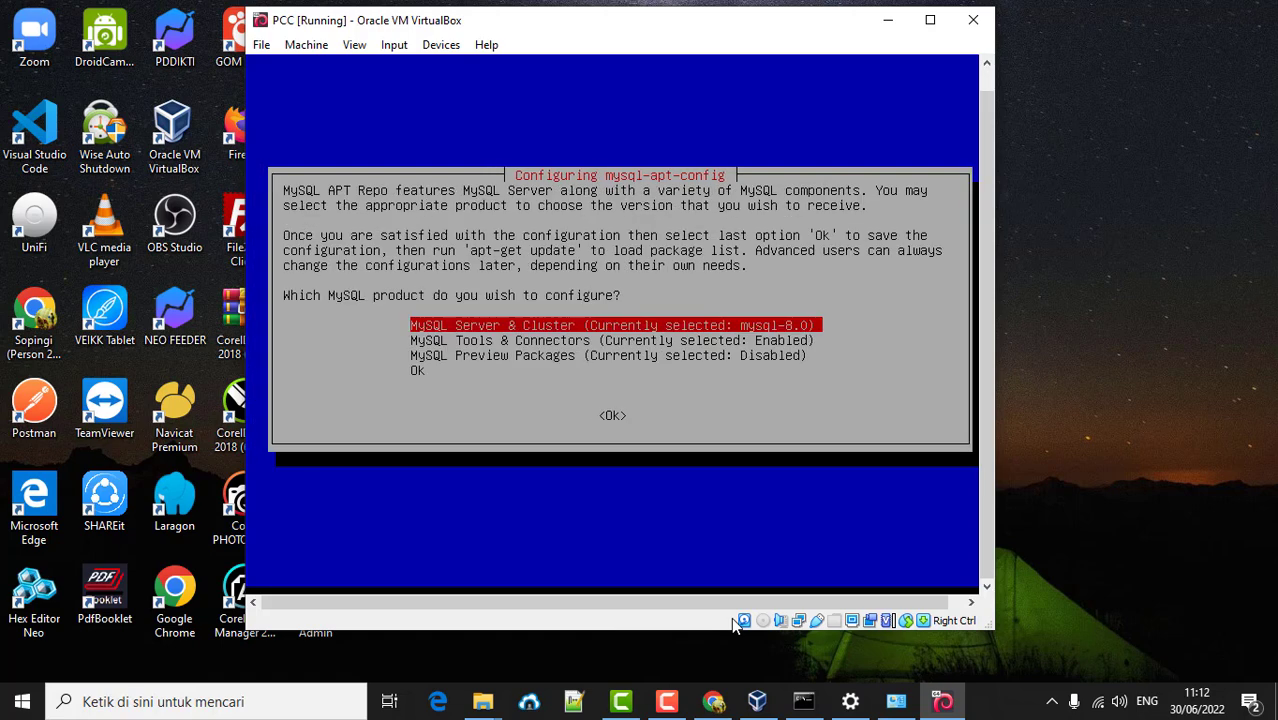
pyautogui.press('Down')
pyautogui.press('Down')
pyautogui.press('Down')
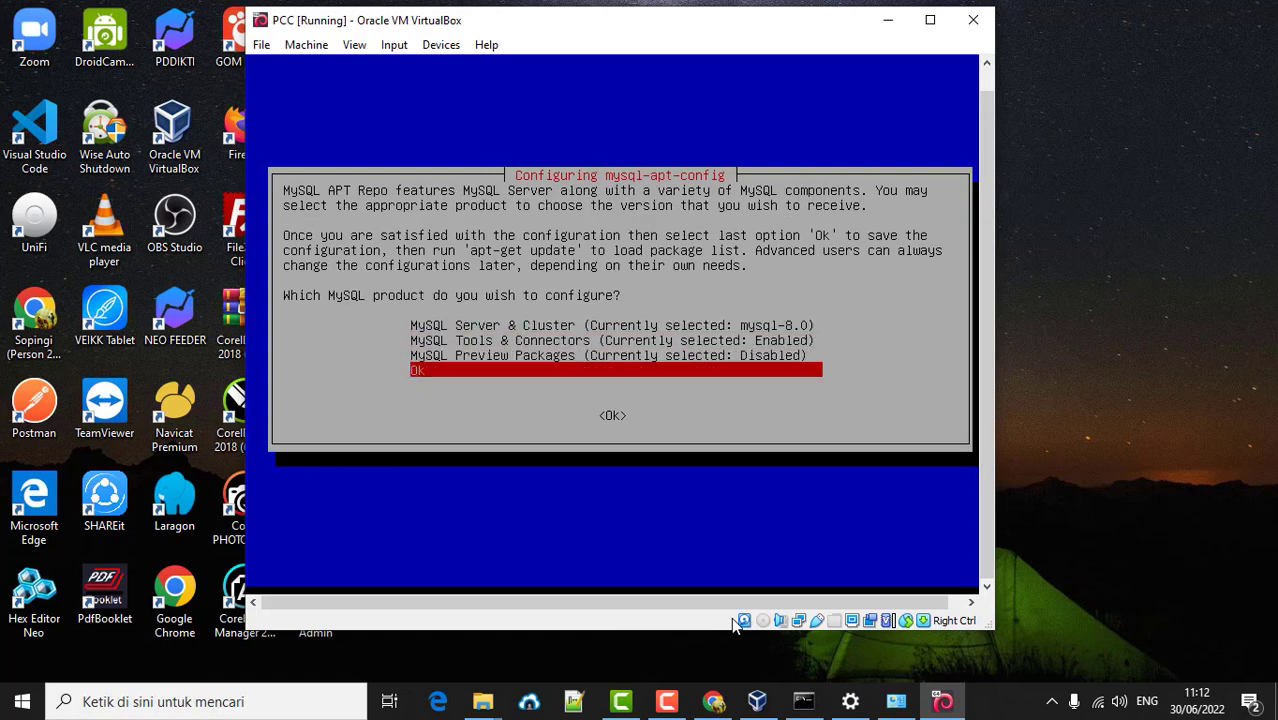
pyautogui.press('Return')
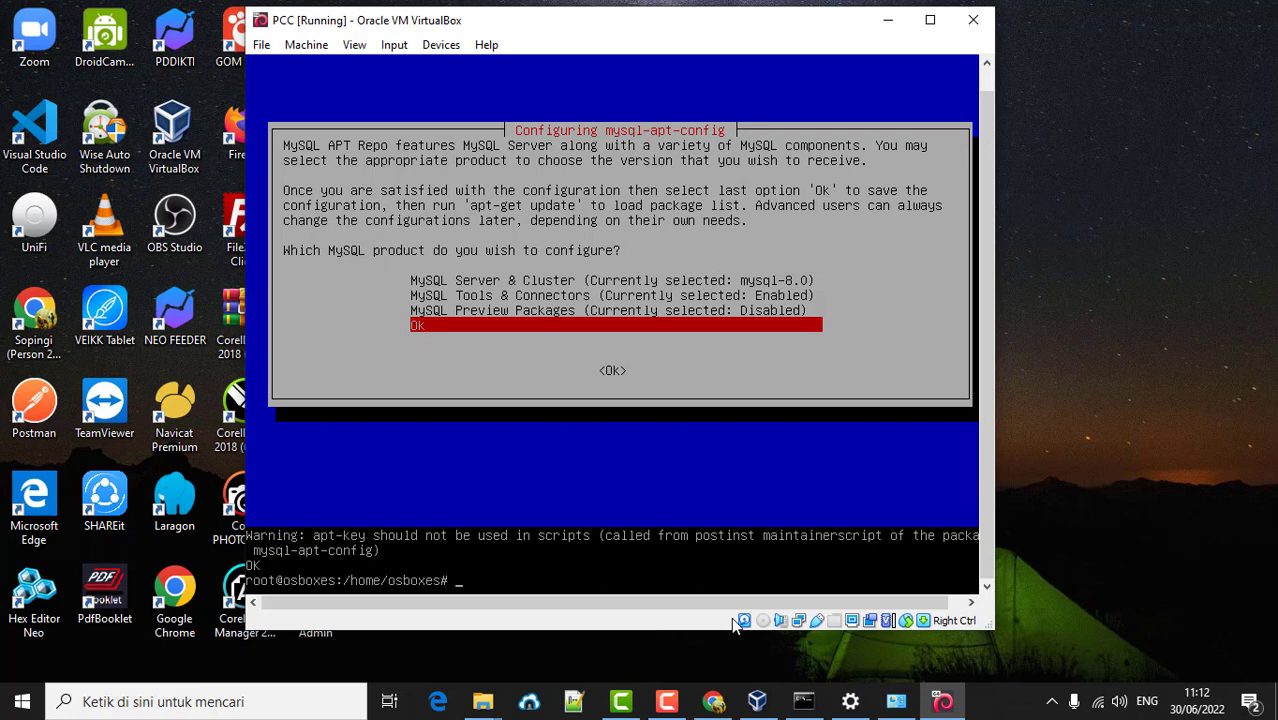
# - Try apt install mysql-server (no installation candidate), then run apt update to fetch the repo.mysql.com lists
pyautogui.write('apt install mysql-server')
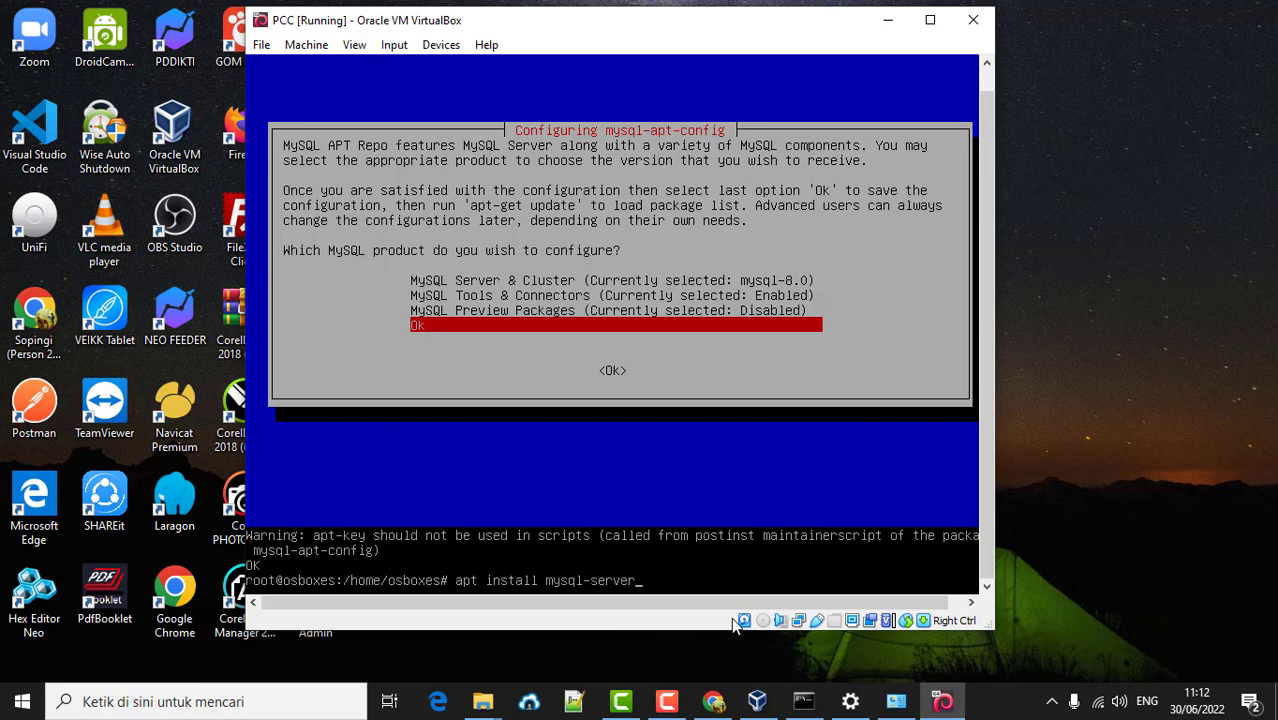
pyautogui.press('Return')
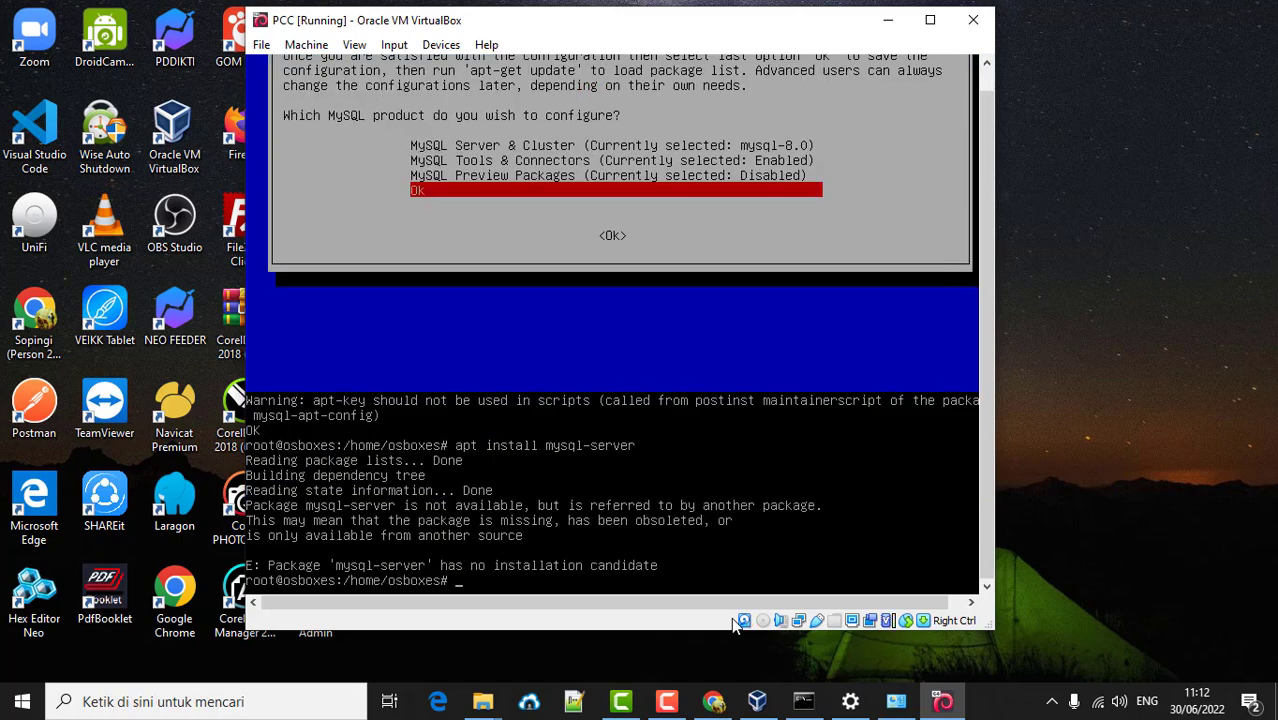
pyautogui.write('apt update')
pyautogui.press('Return')
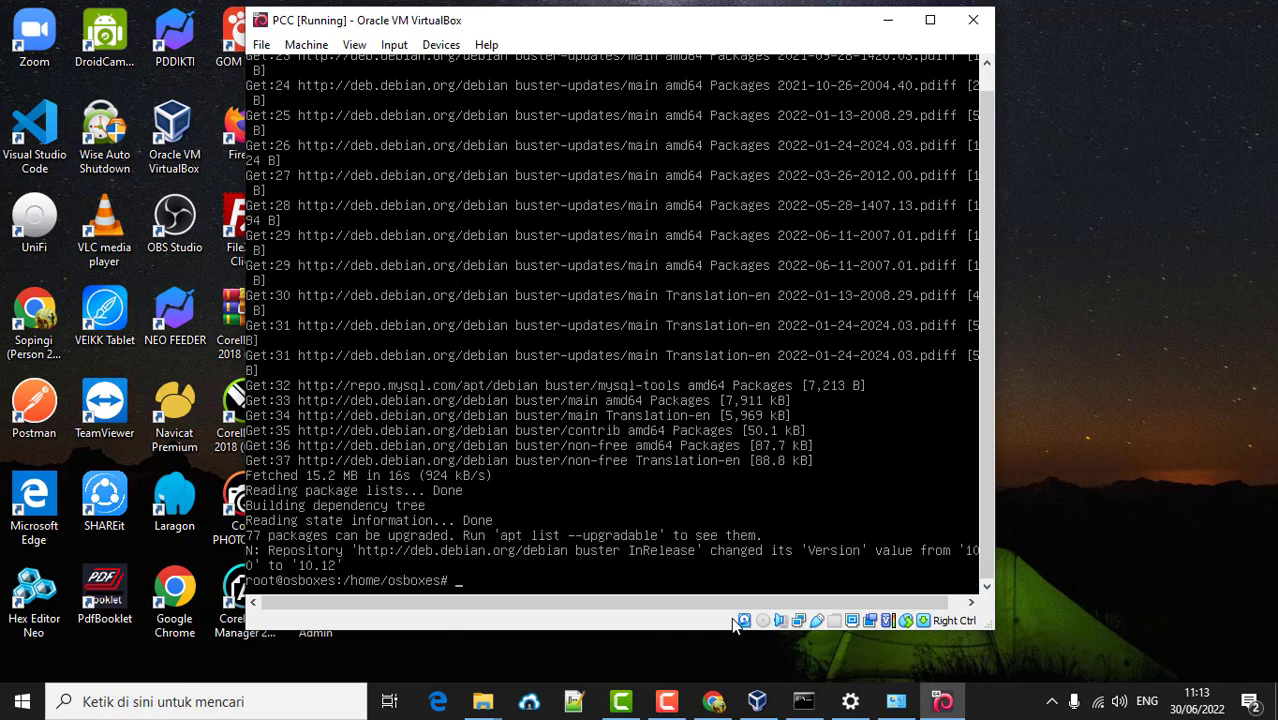
# - Rerun apt install mysql-server and confirm with y to download its 15 packages (36.9 MB)
pyautogui.press('Up')
pyautogui.press('Up')
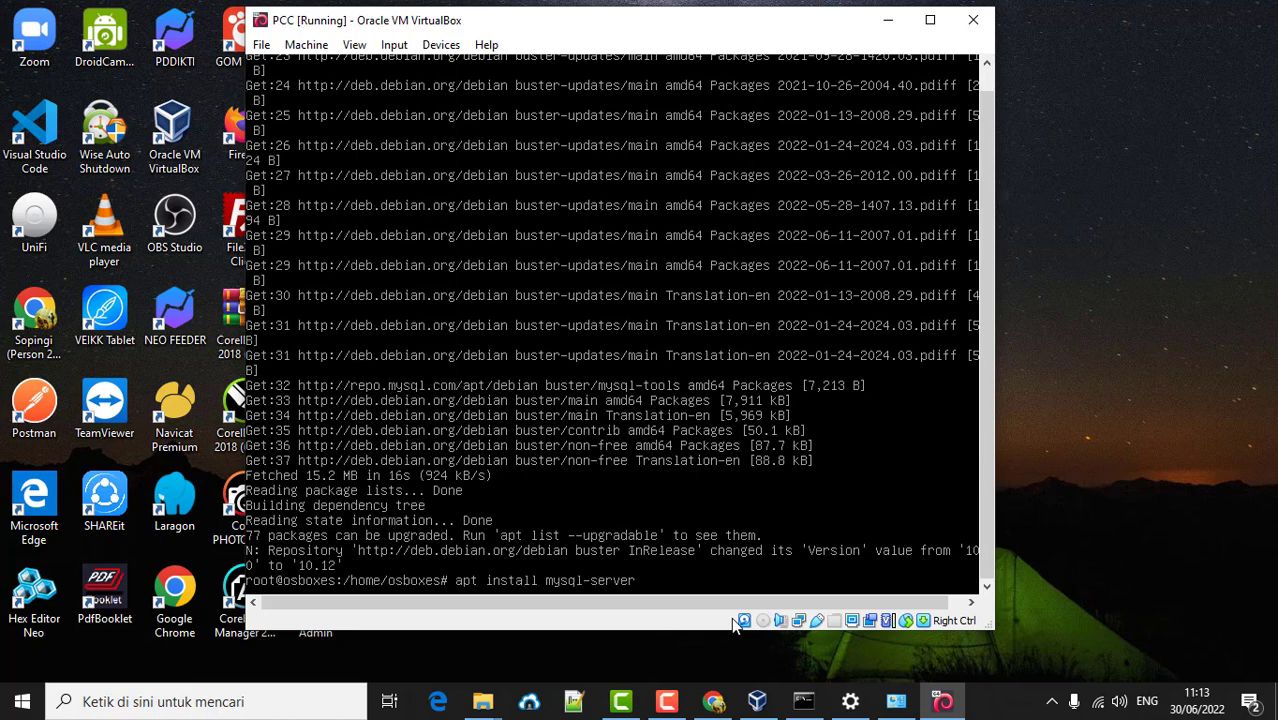
pyautogui.press('Return')
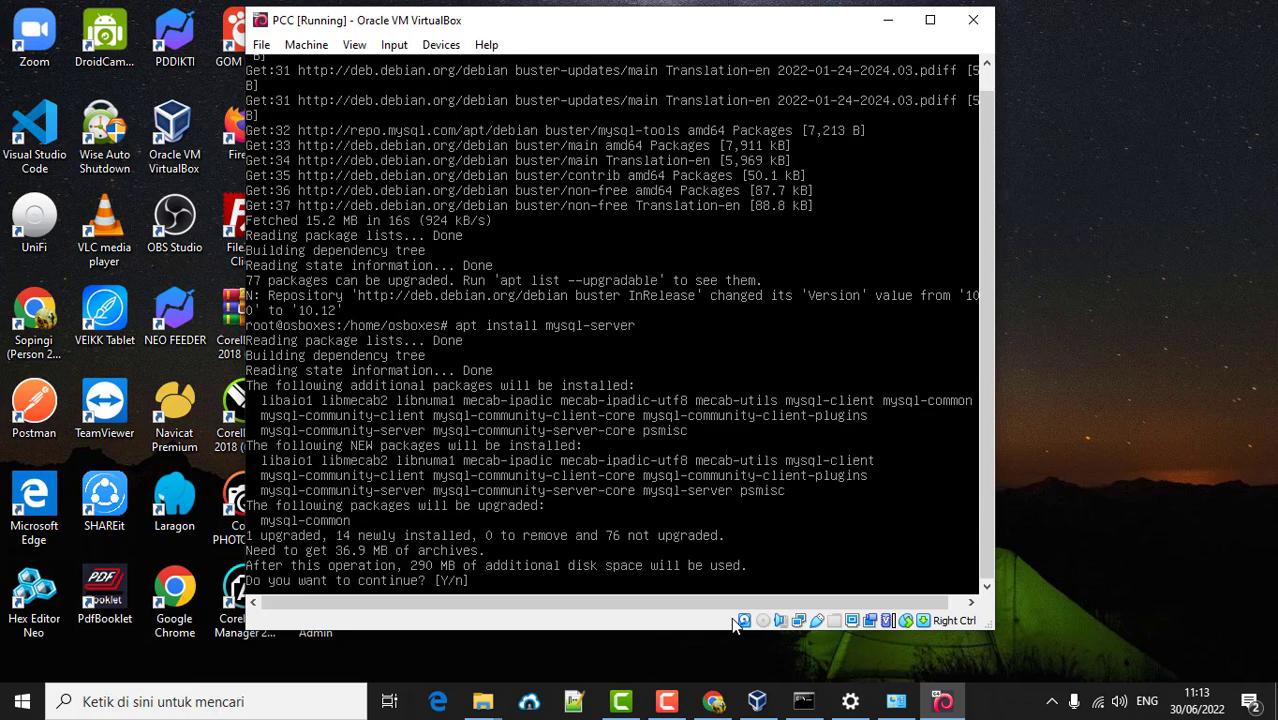
pyautogui.write('y')
pyautogui.press('Return')
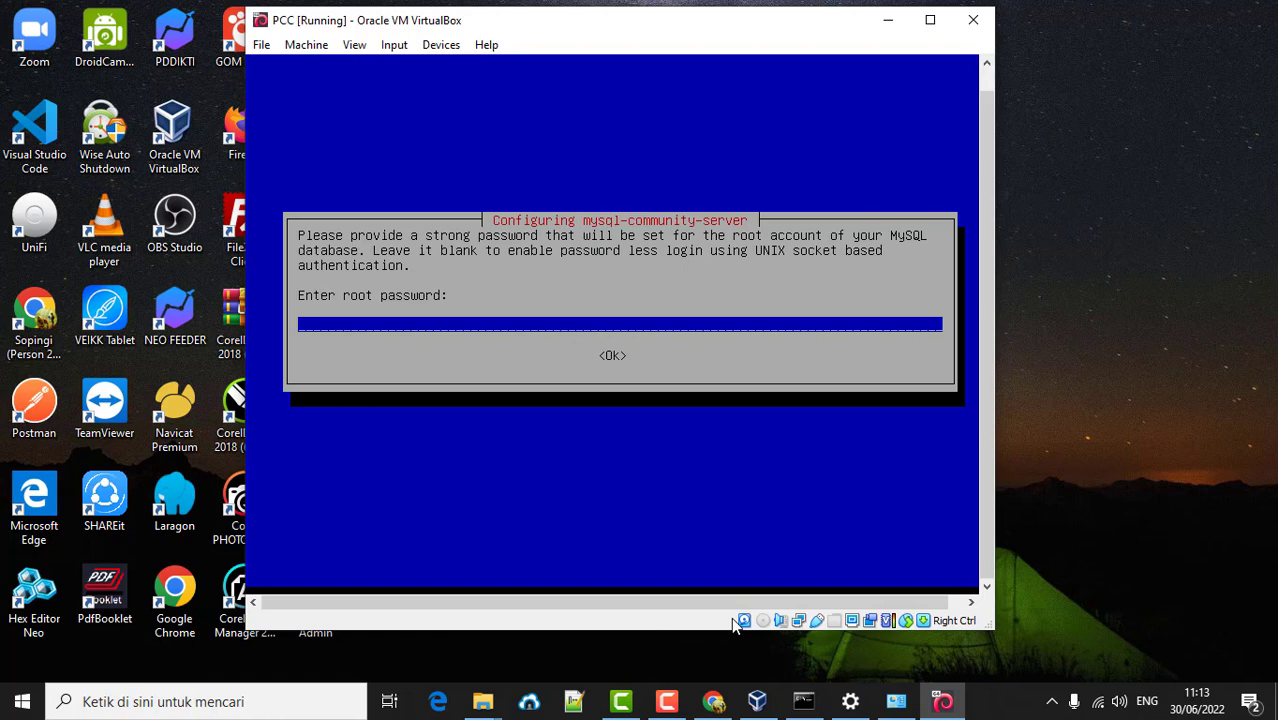
# - Leave the MySQL password prompt waiting and bring up the Windows Start menu
pyautogui.click(666, 701)
pyautogui.click(1017, 137)
pyautogui.click(22, 701)
# - Launch Notepad from the Windows Start search
pyautogui.write('sub')
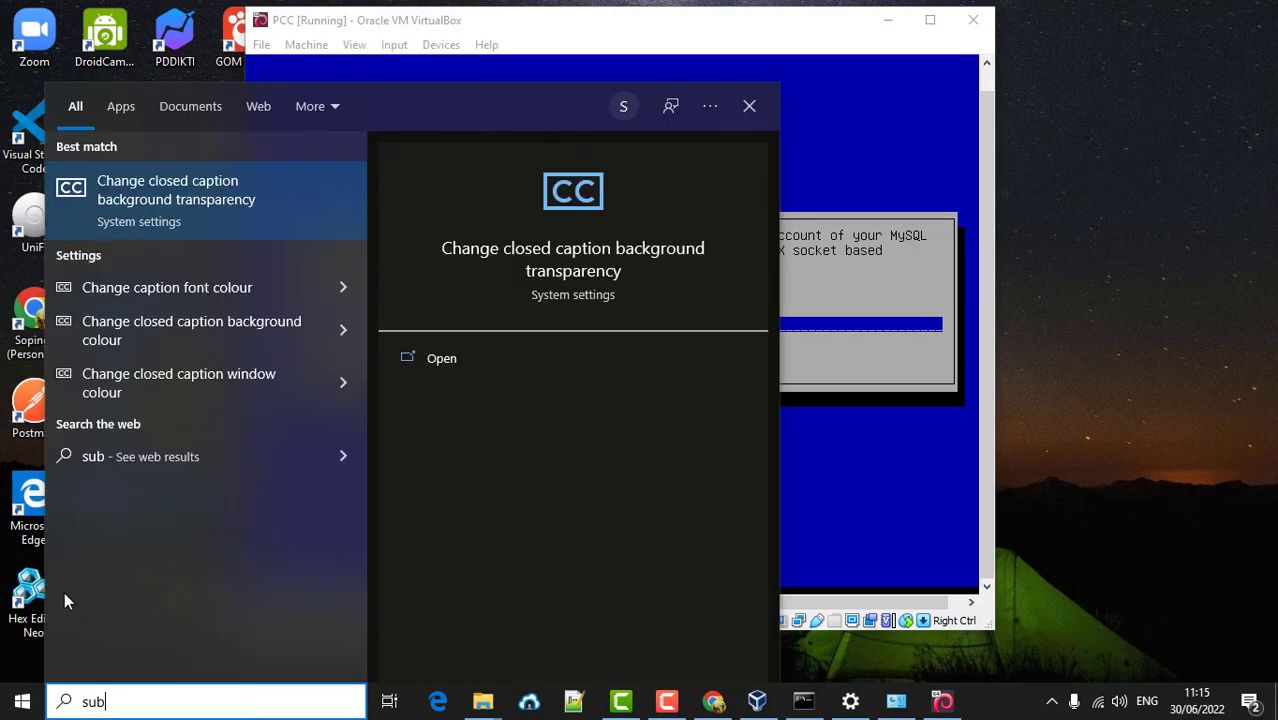
pyautogui.press('BackSpace')
pyautogui.press('BackSpace')
pyautogui.press('BackSpace')
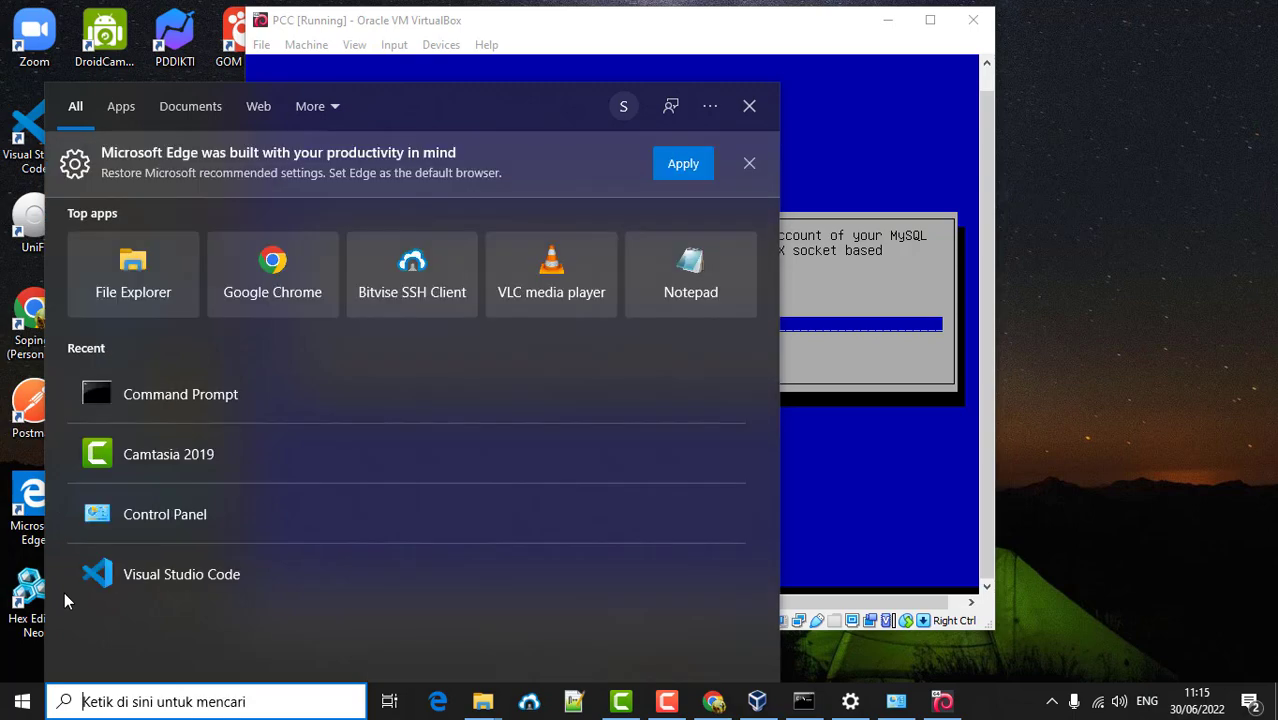
pyautogui.write('no')
pyautogui.press('Return')
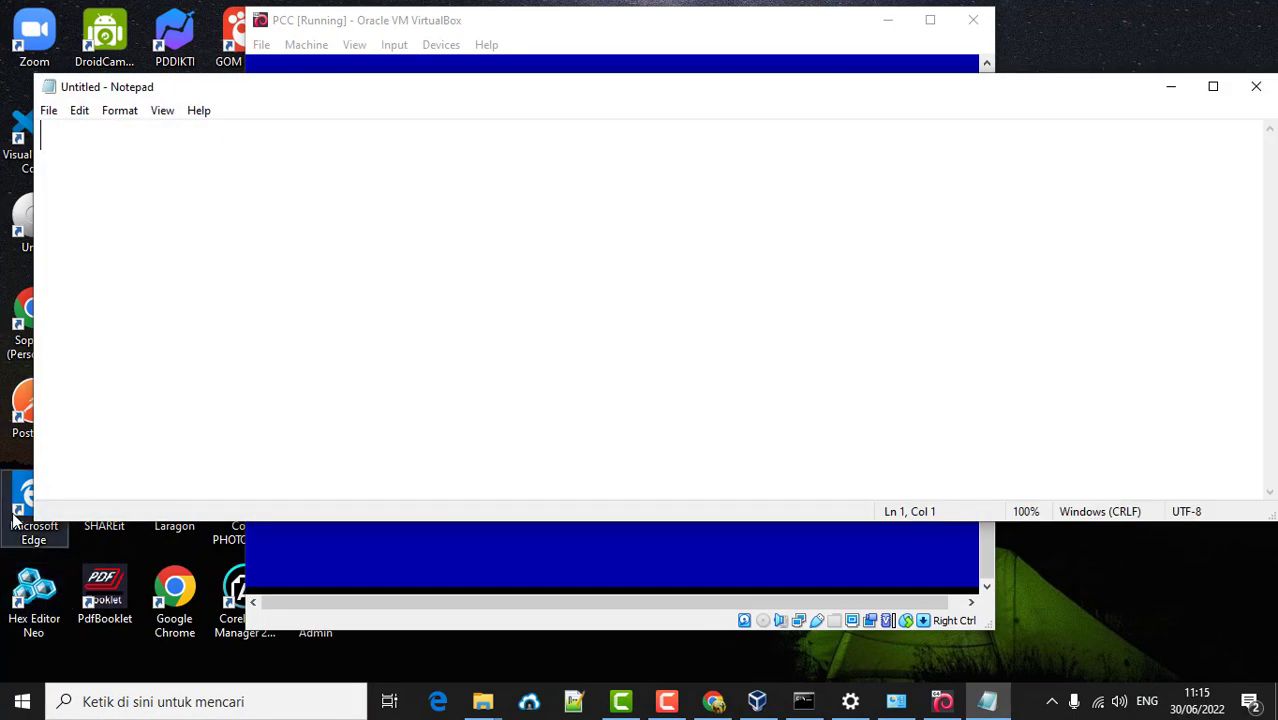
# - Write the planned MySQL root password on two lines, then return to VirtualBox
pyautogui.press('Return')
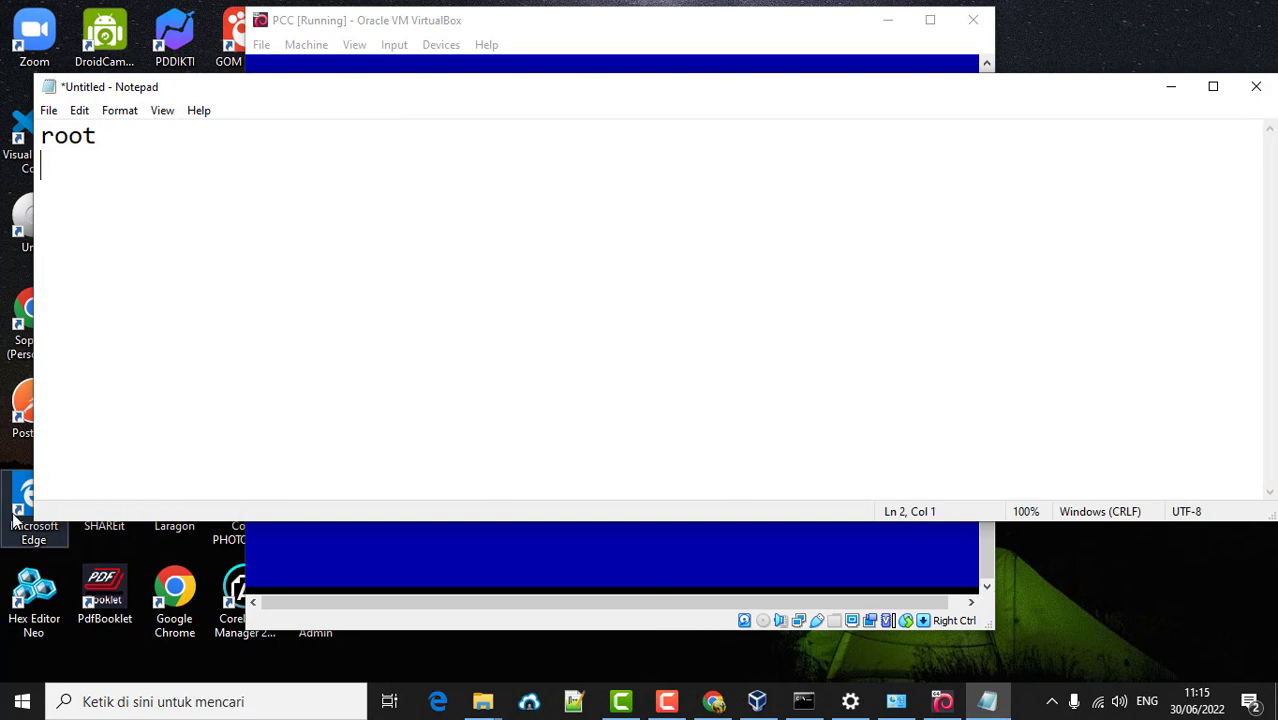
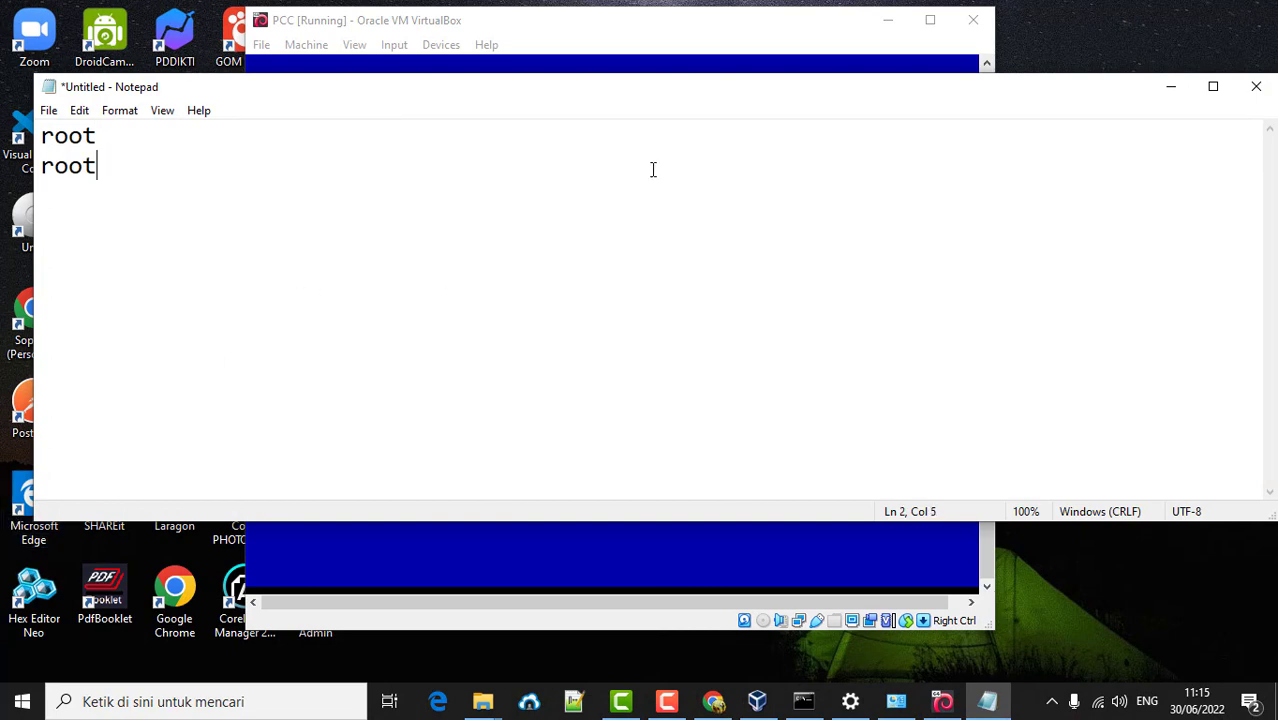
pyautogui.click(703, 33)
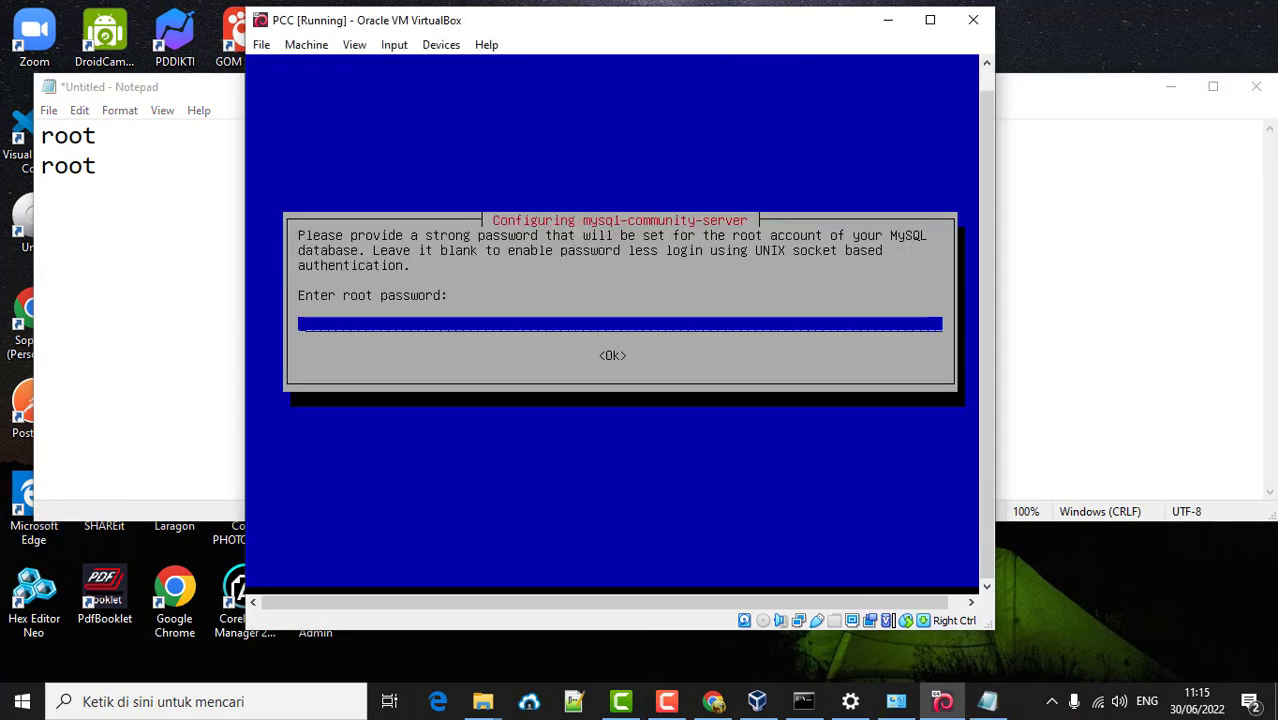
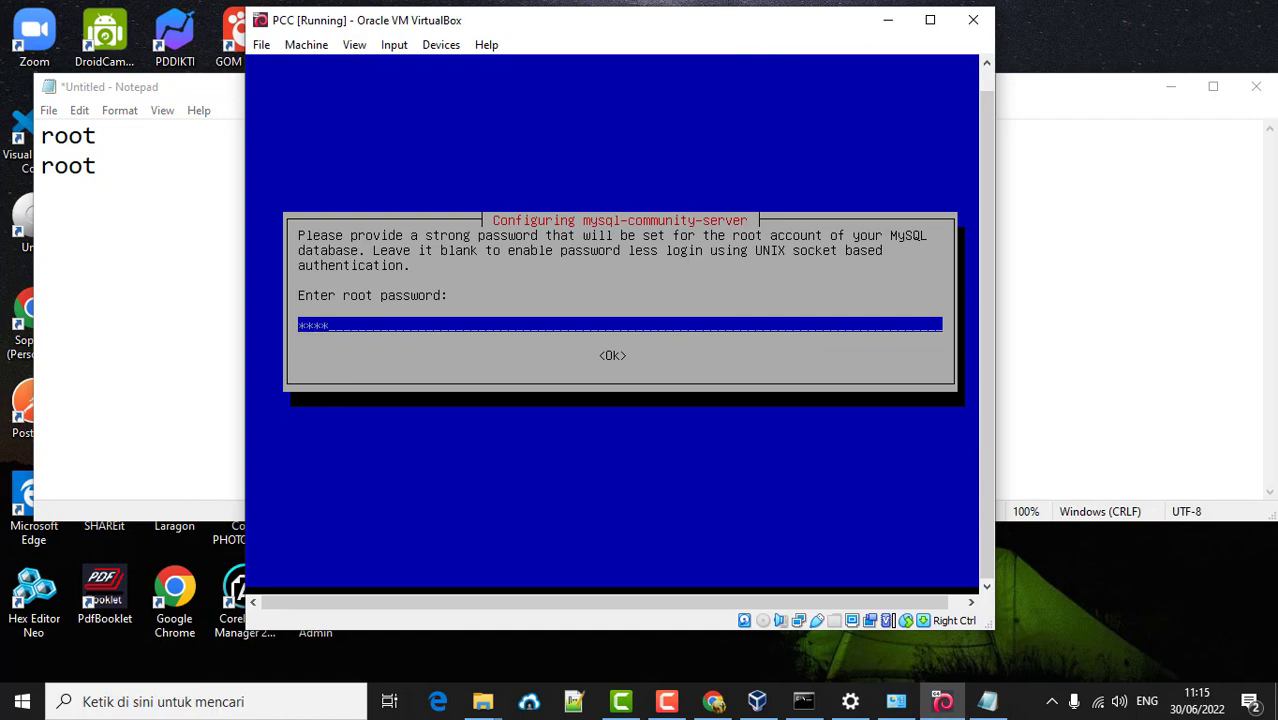
# - Enter and confirm the MySQL root password, keeping Use Strong Password Encryption
pyautogui.press('Return')
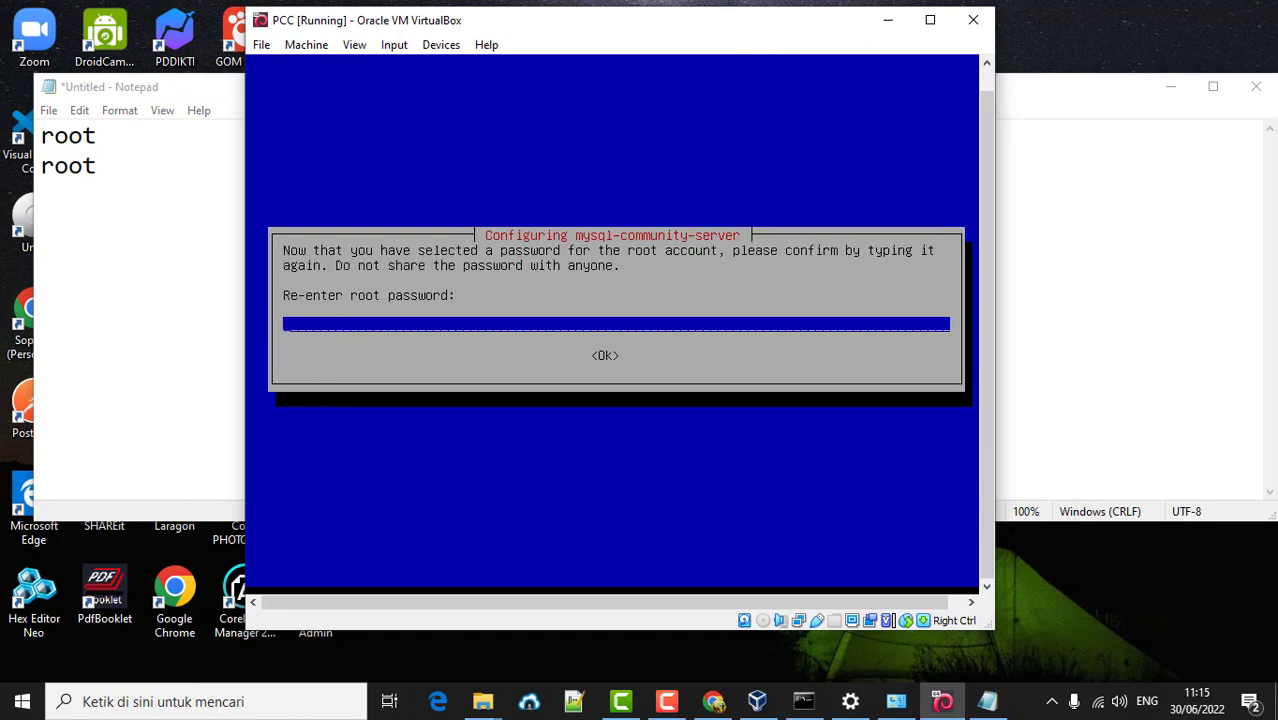
pyautogui.press('Return')
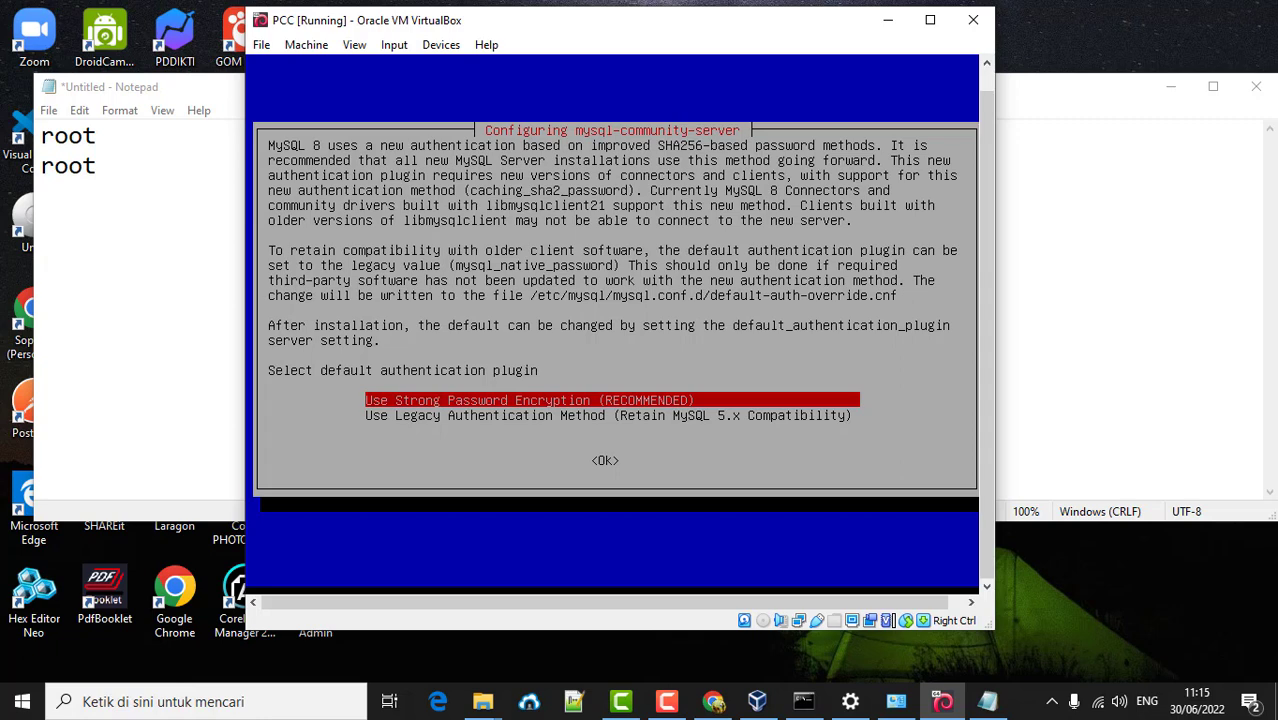
pyautogui.press('Return')
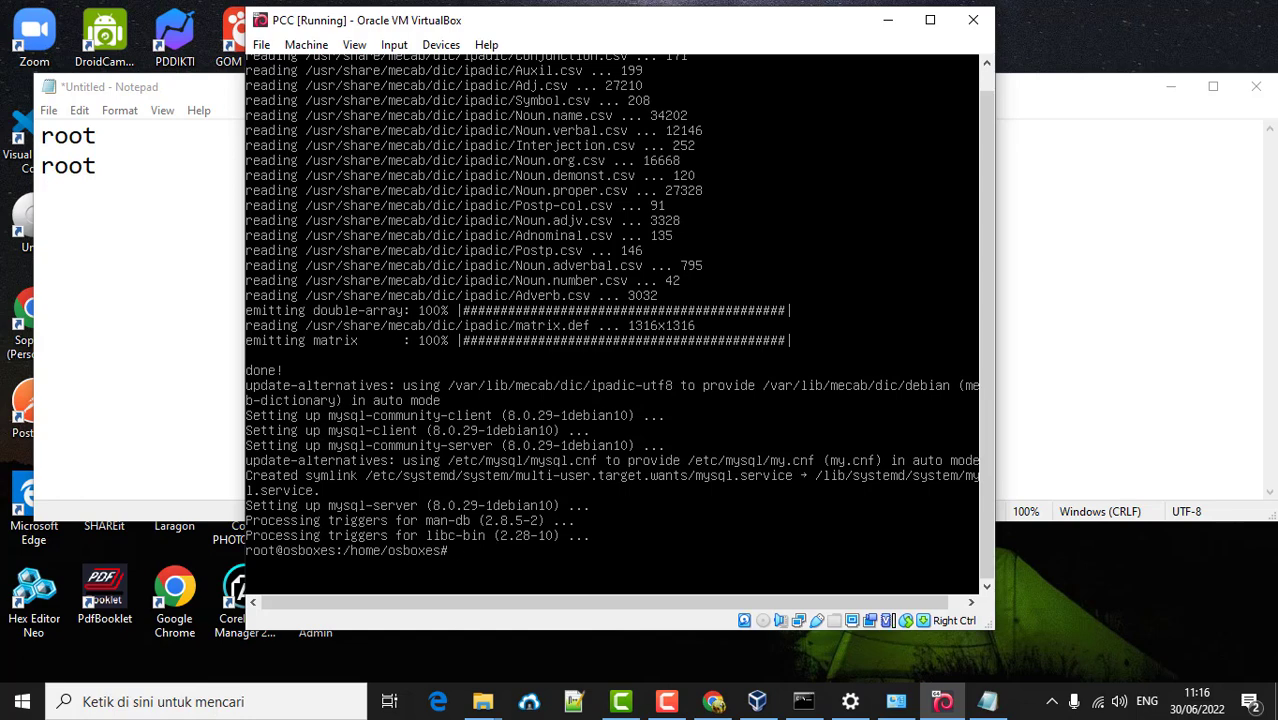
# - Verify mysql.service is active with systemctl status mysql, log in via mysql -u root -p, then exit
pyautogui.write('systemctl status')
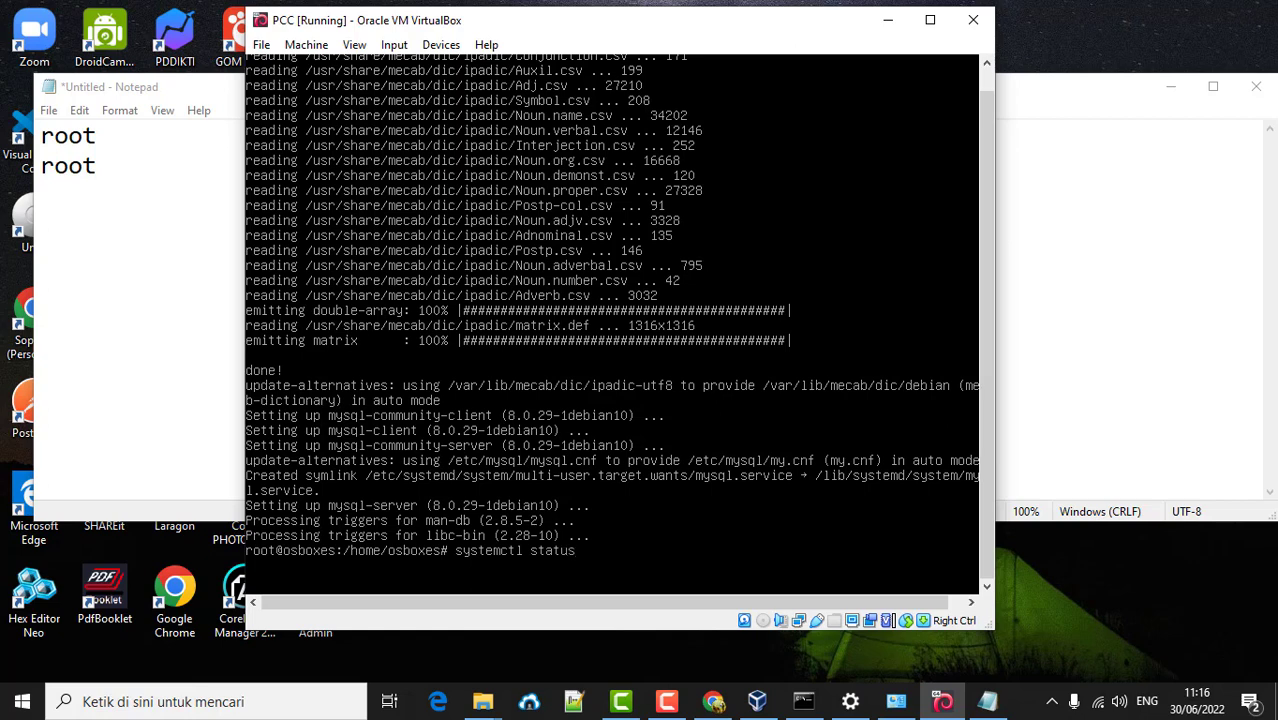
pyautogui.write(' mysql')
pyautogui.press('Return')
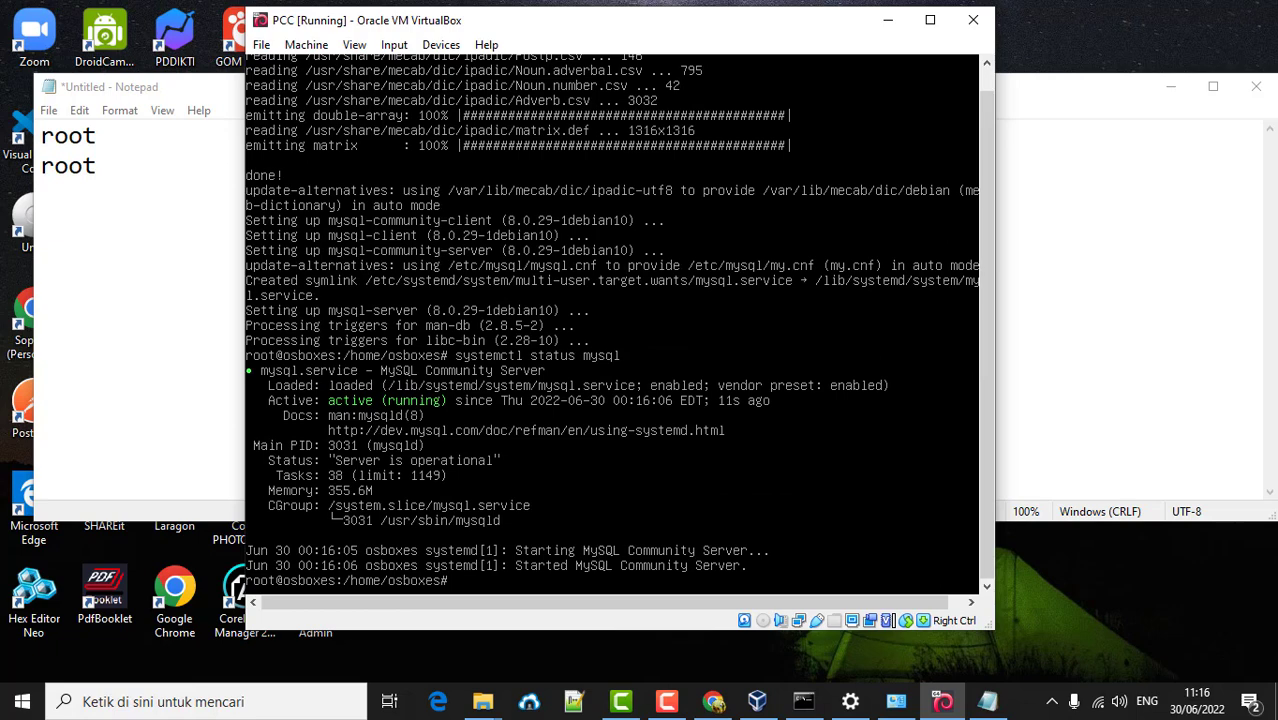
pyautogui.write('mysql;')
pyautogui.write('u root -p')
pyautogui.press('Return')
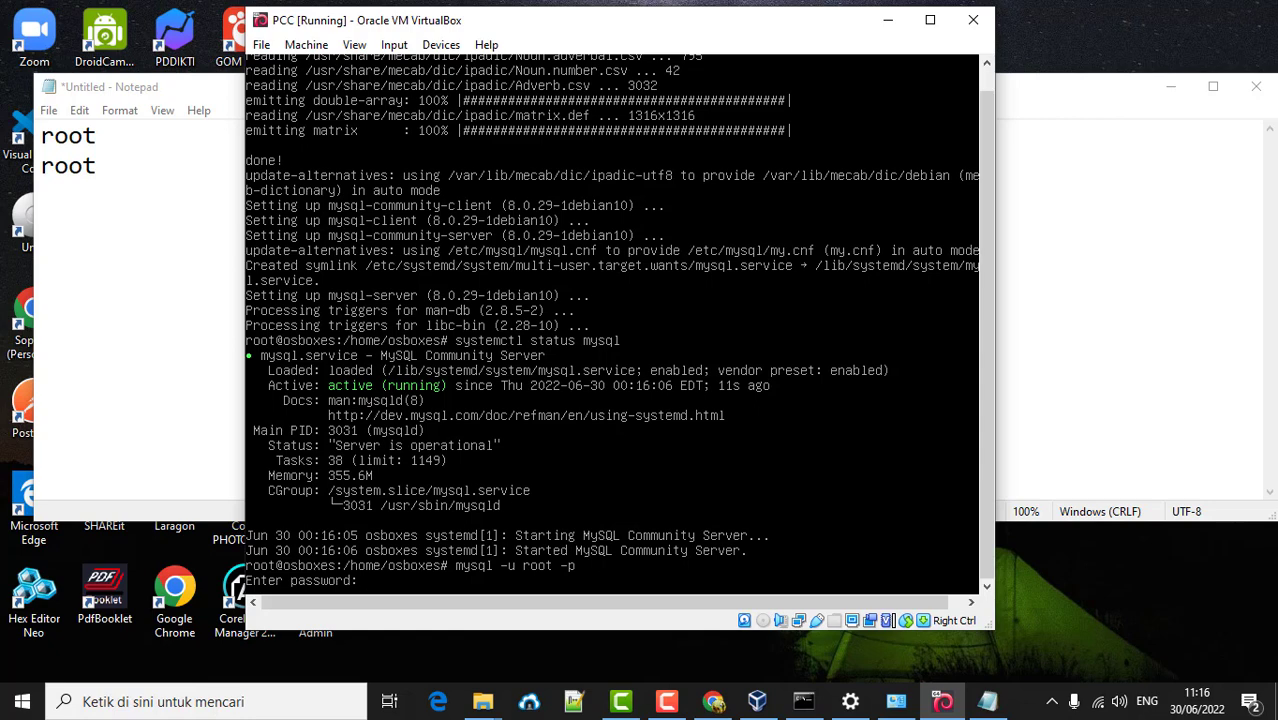
pyautogui.press('Return')
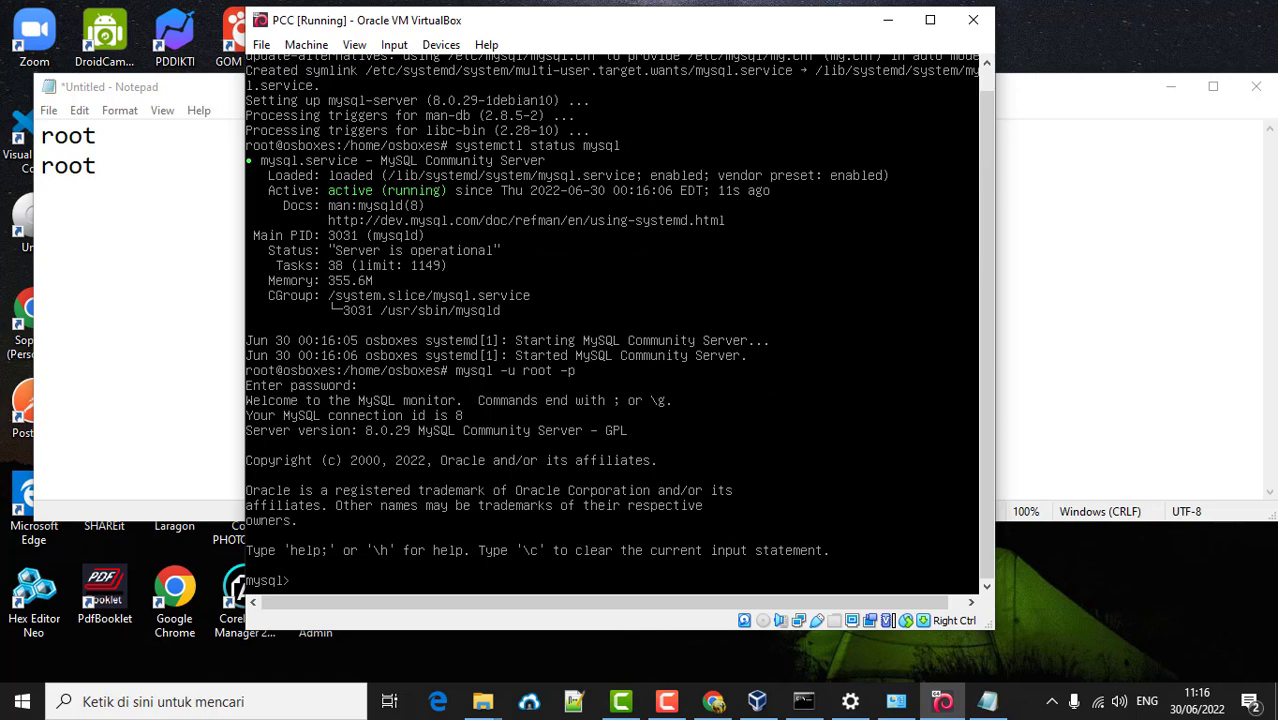
pyautogui.write('exit')
pyautogui.press('Return')
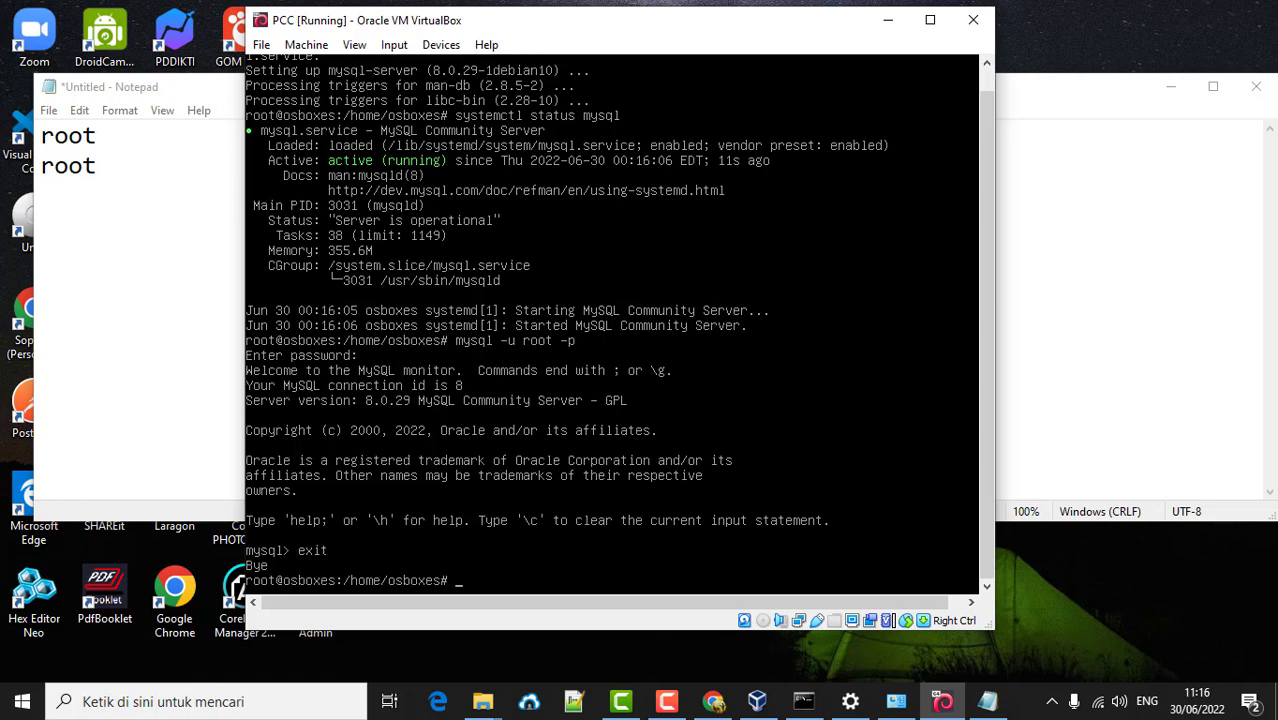
# - Run apt install build-essential and confirm installing the 40 new packages (52.5 MB) with y
pyautogui.write('apt install build-')
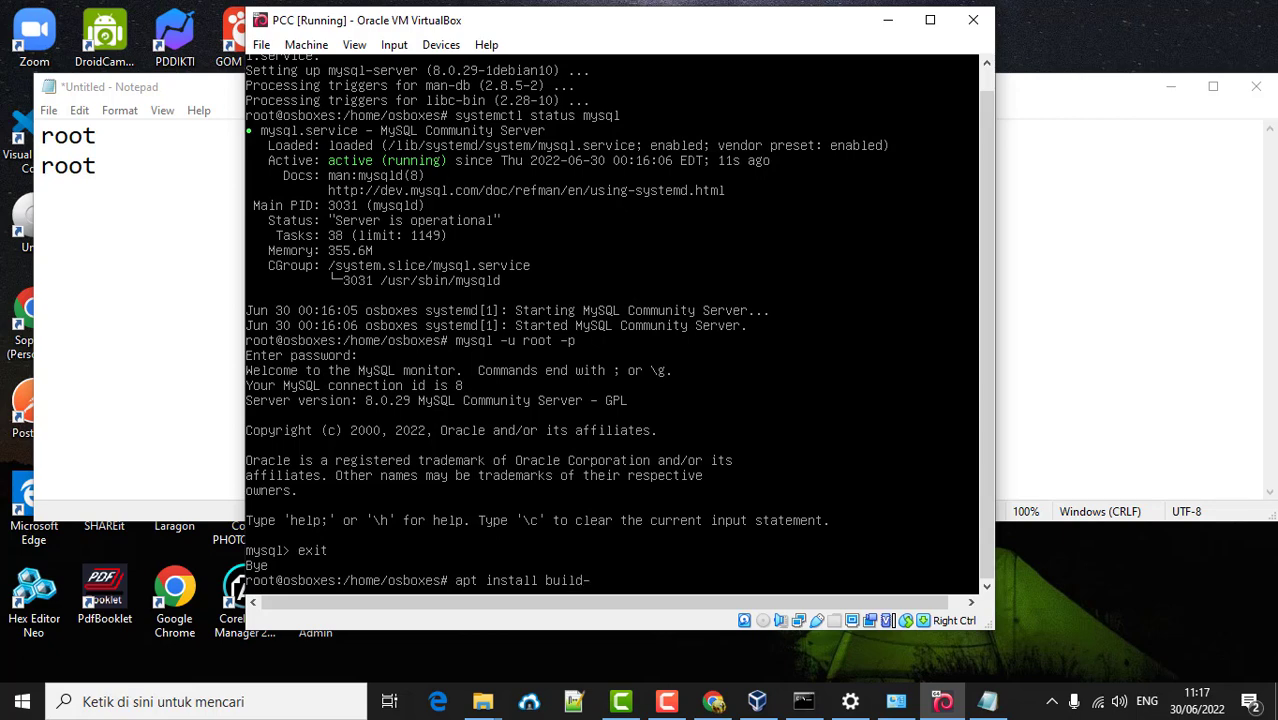
pyautogui.write('essential')
pyautogui.press('Return')
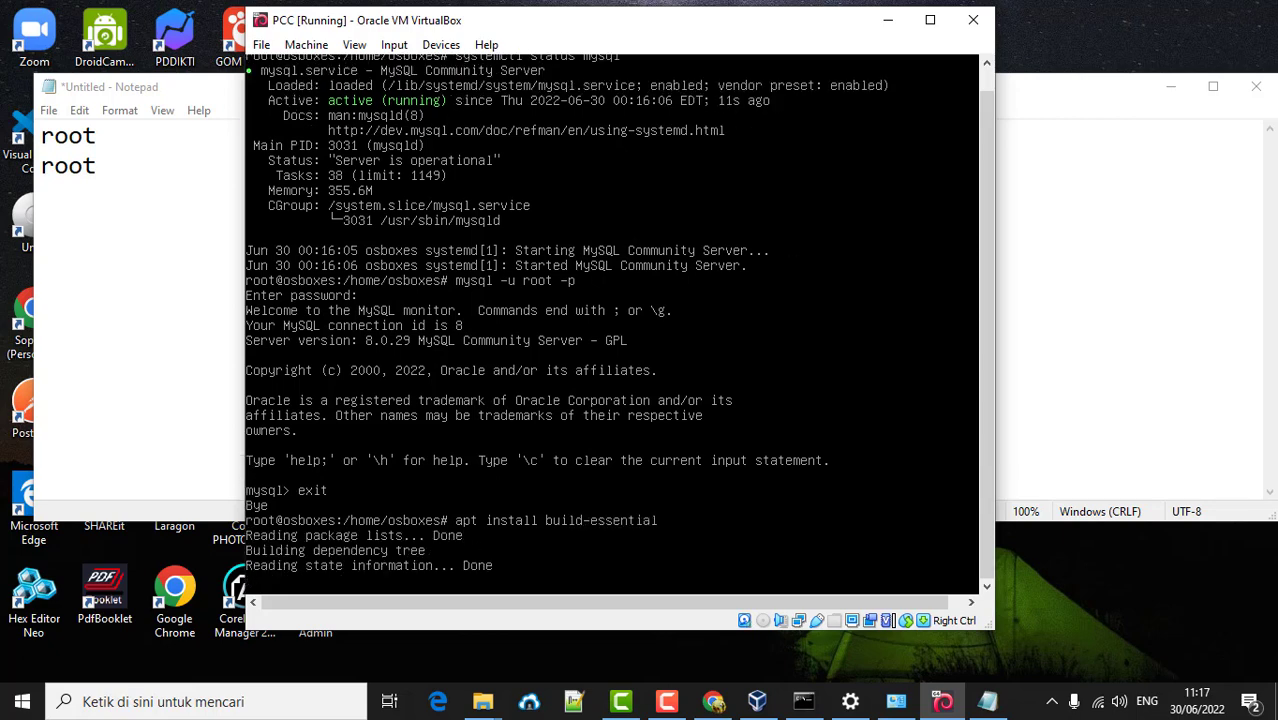
pyautogui.write('y')
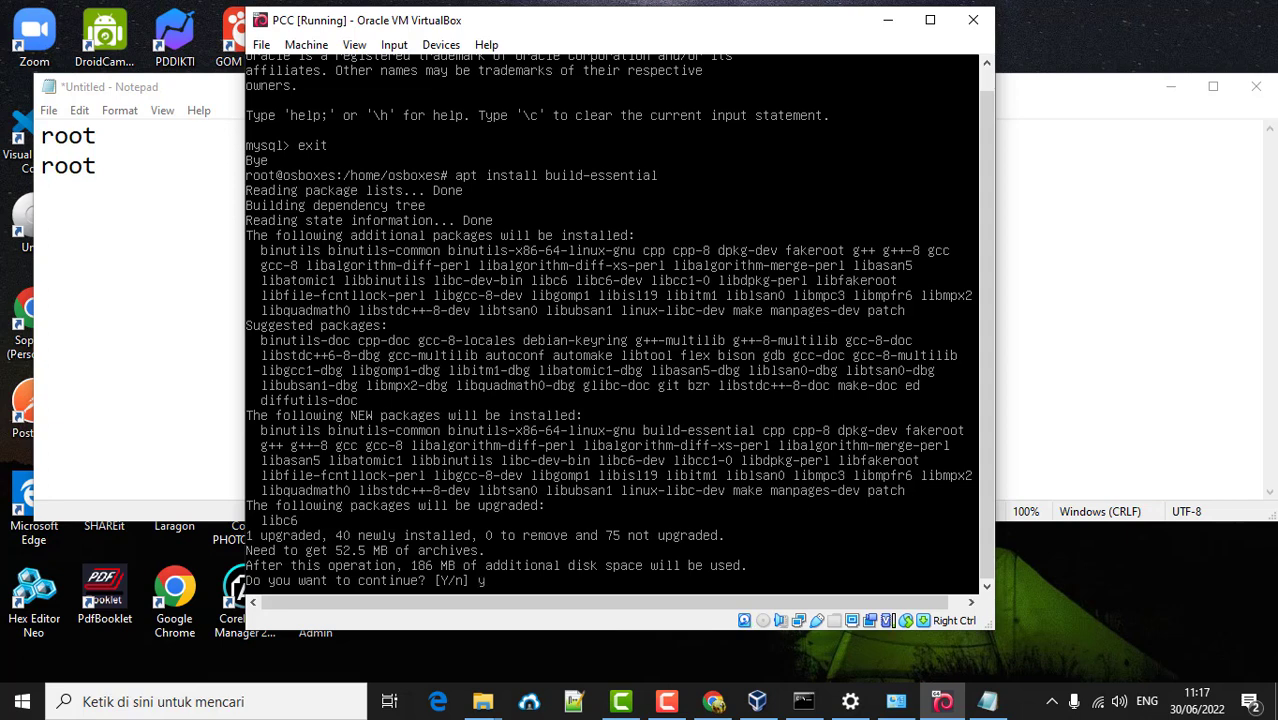
pyautogui.press('Return')
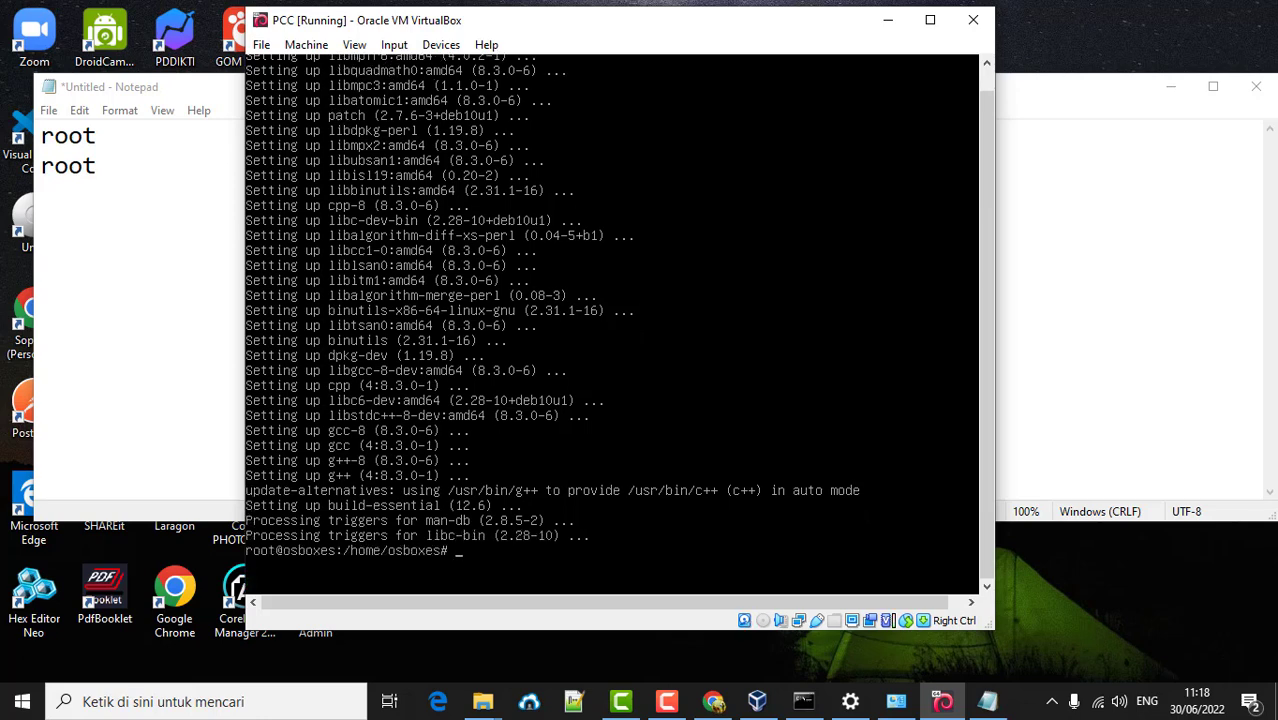
# - Run gcc --version to confirm gcc (Debian 8.3.0-6) 8.3.0 is installed
pyautogui.write('gcc --versionm')
pyautogui.press('BackSpace')
pyautogui.press('Return')
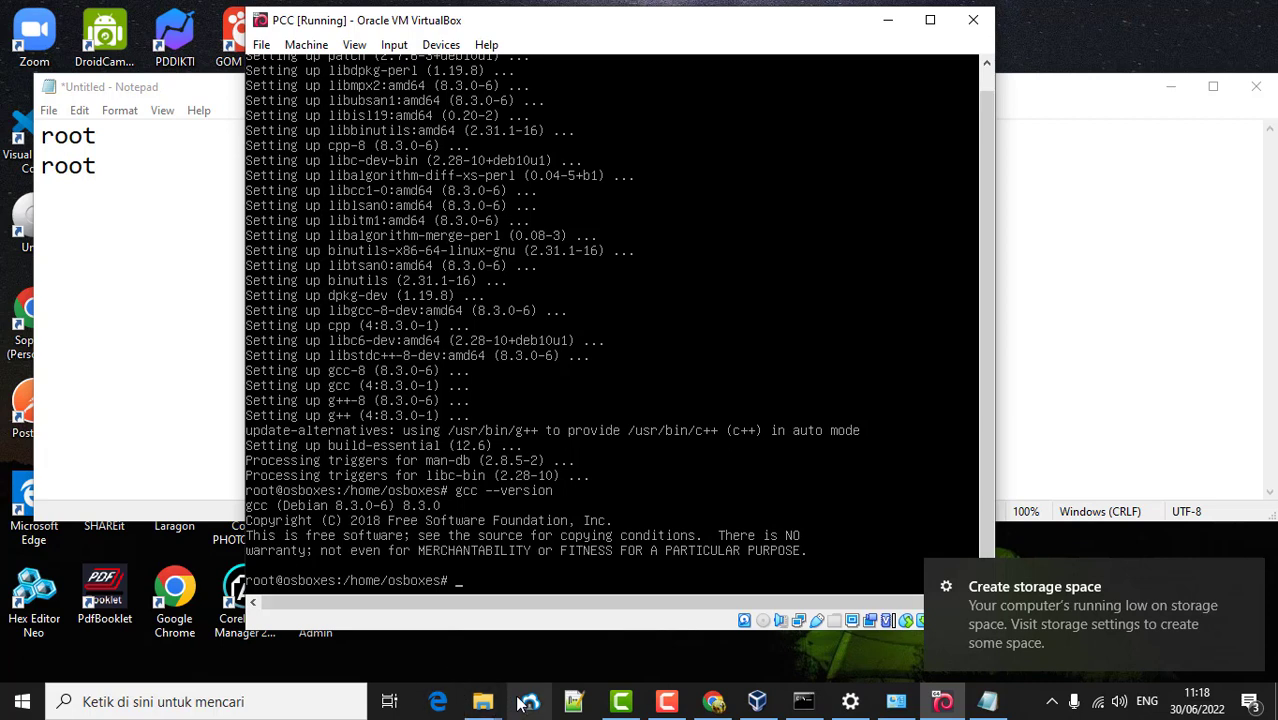
# - Check the drives' free space under This PC in File Explorer, then return to the VirtualBox window
pyautogui.click(480, 700)
pyautogui.click(381, 625)
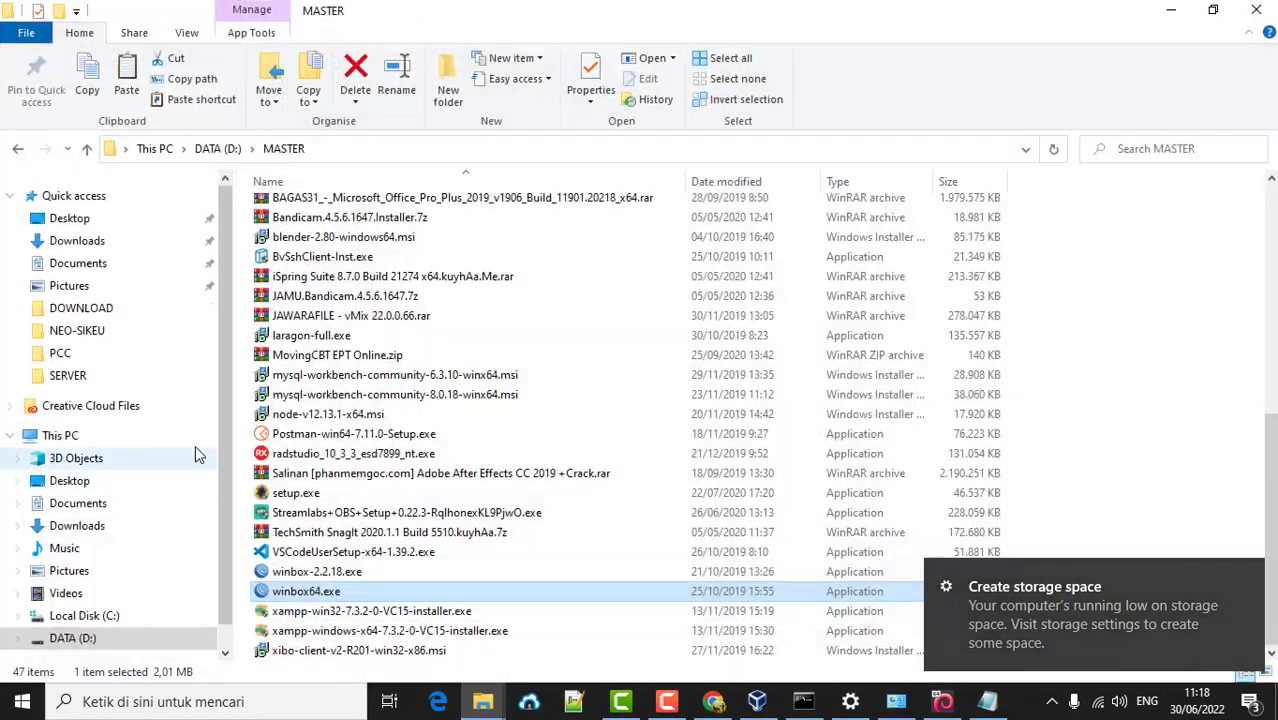
pyautogui.click(58, 436)
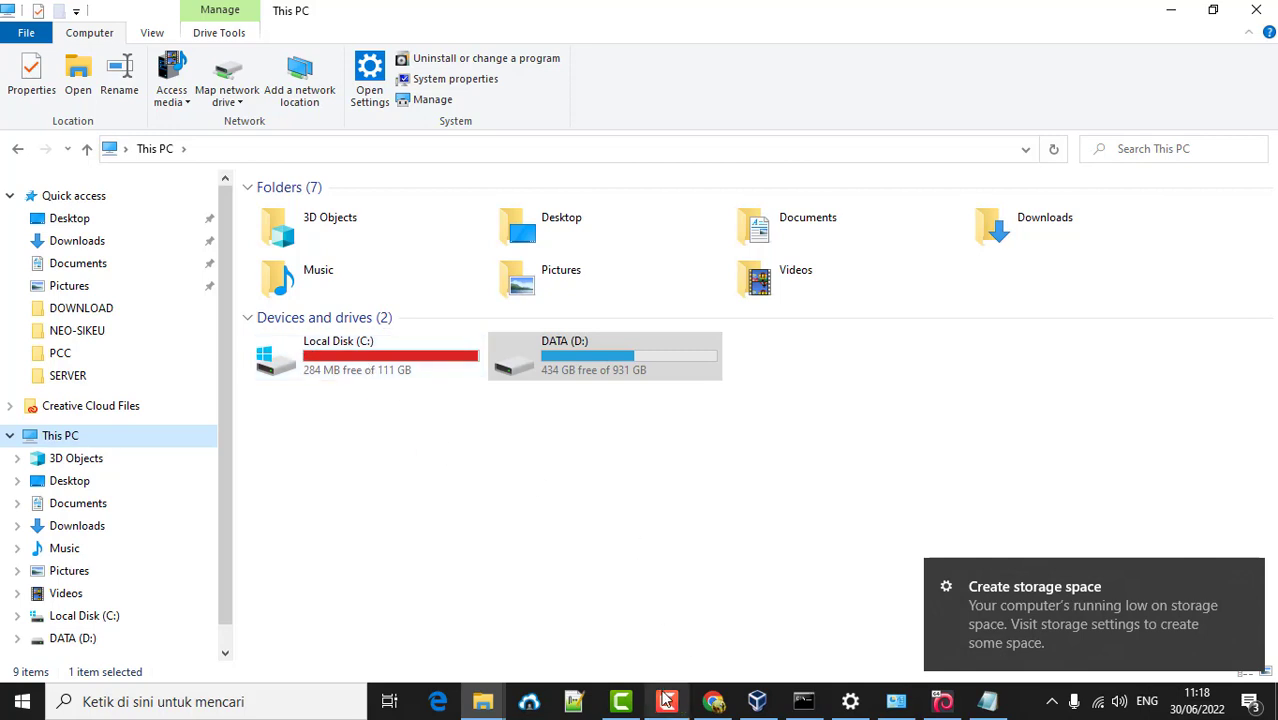
pyautogui.click(666, 700)
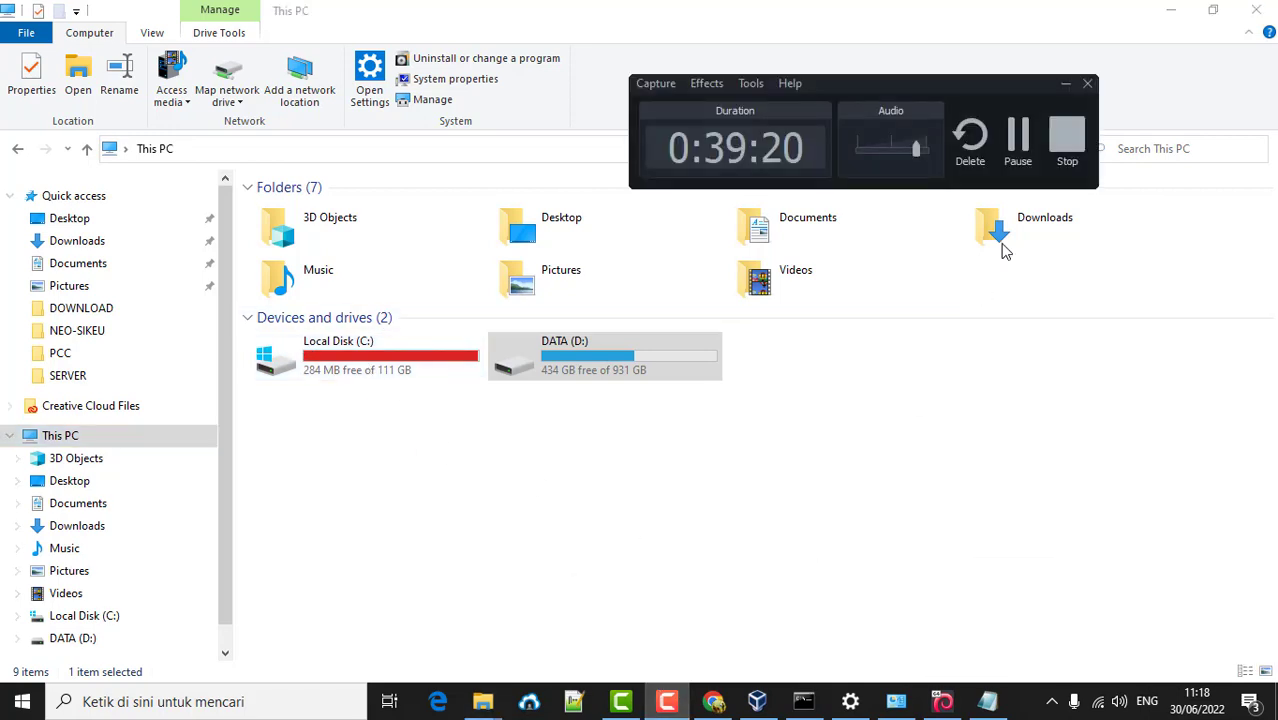
pyautogui.click(1066, 135)
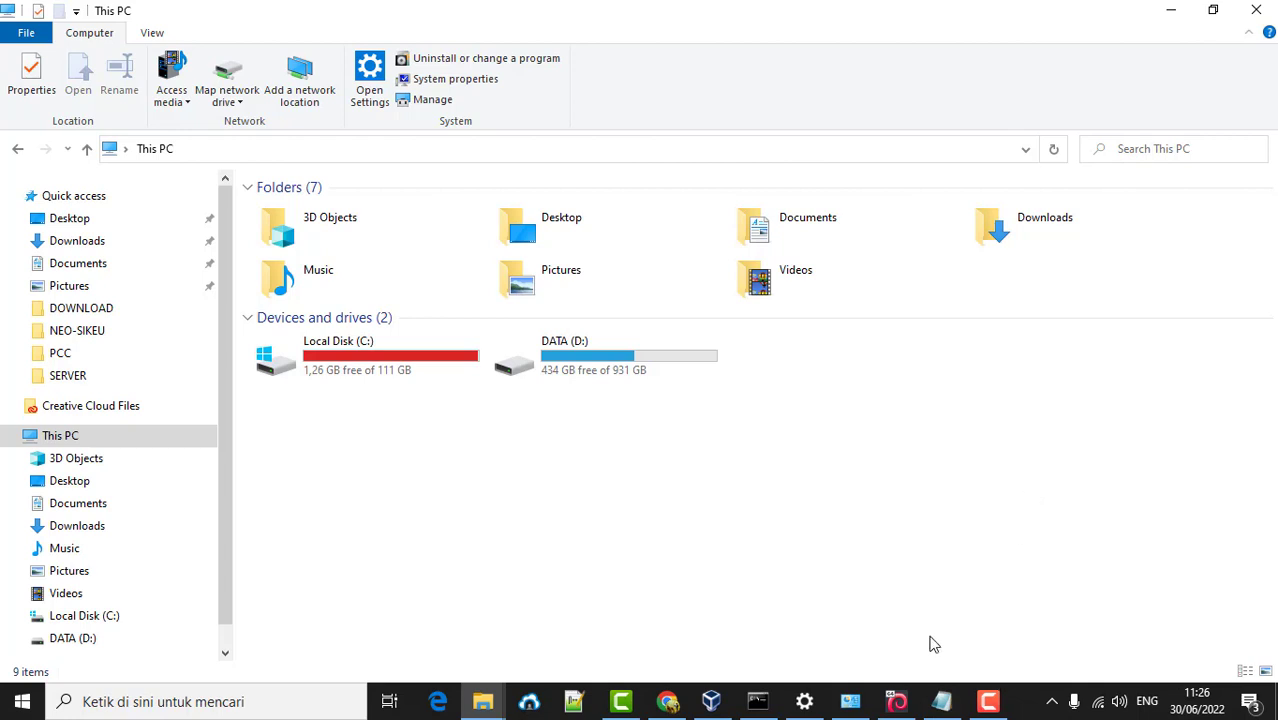
pyautogui.click(896, 701)
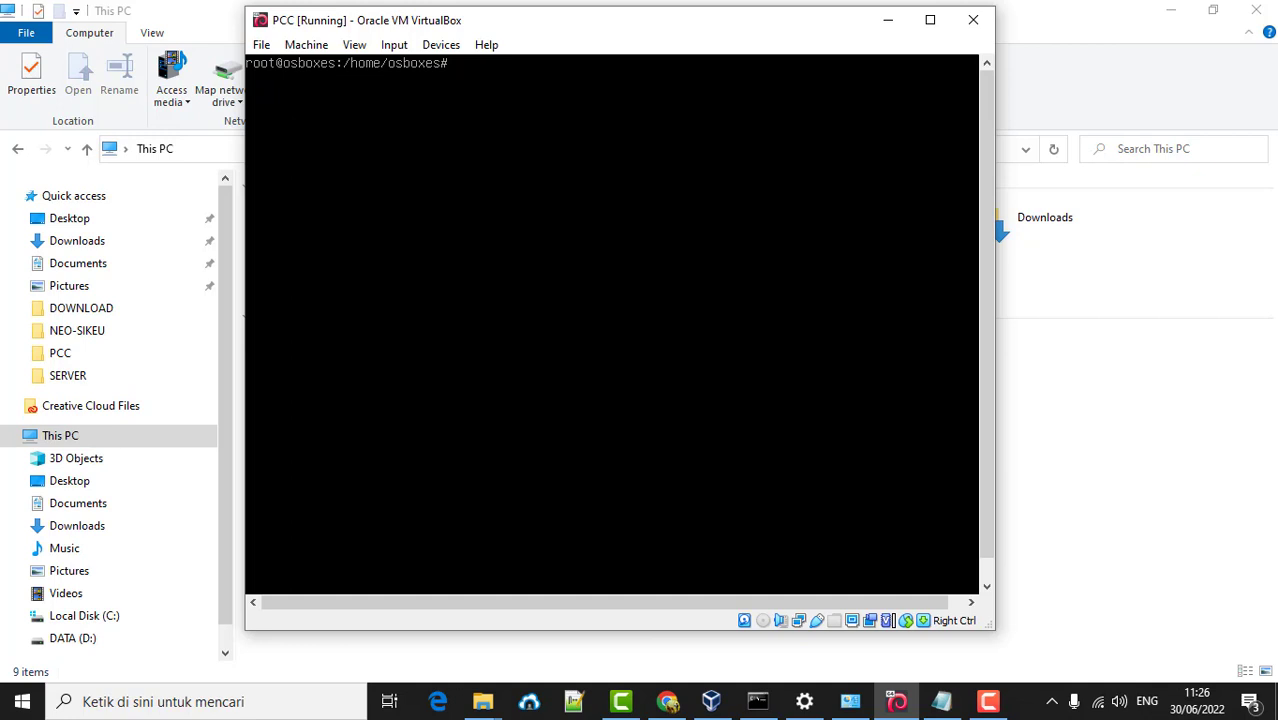
# - Open /etc/ssh/sshd_config in nano and scroll to the PermitRootLogin setting
pyautogui.write('nano /etc/ssh/sshd_config')
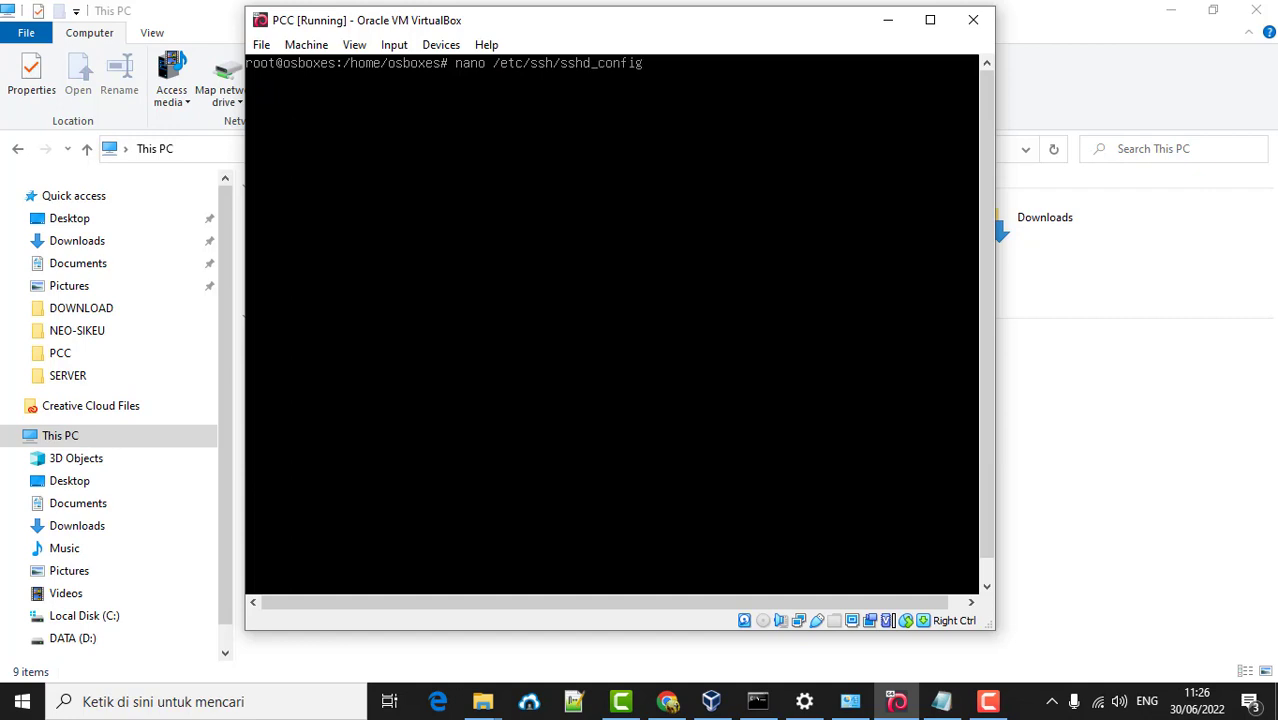
pyautogui.press('Return')
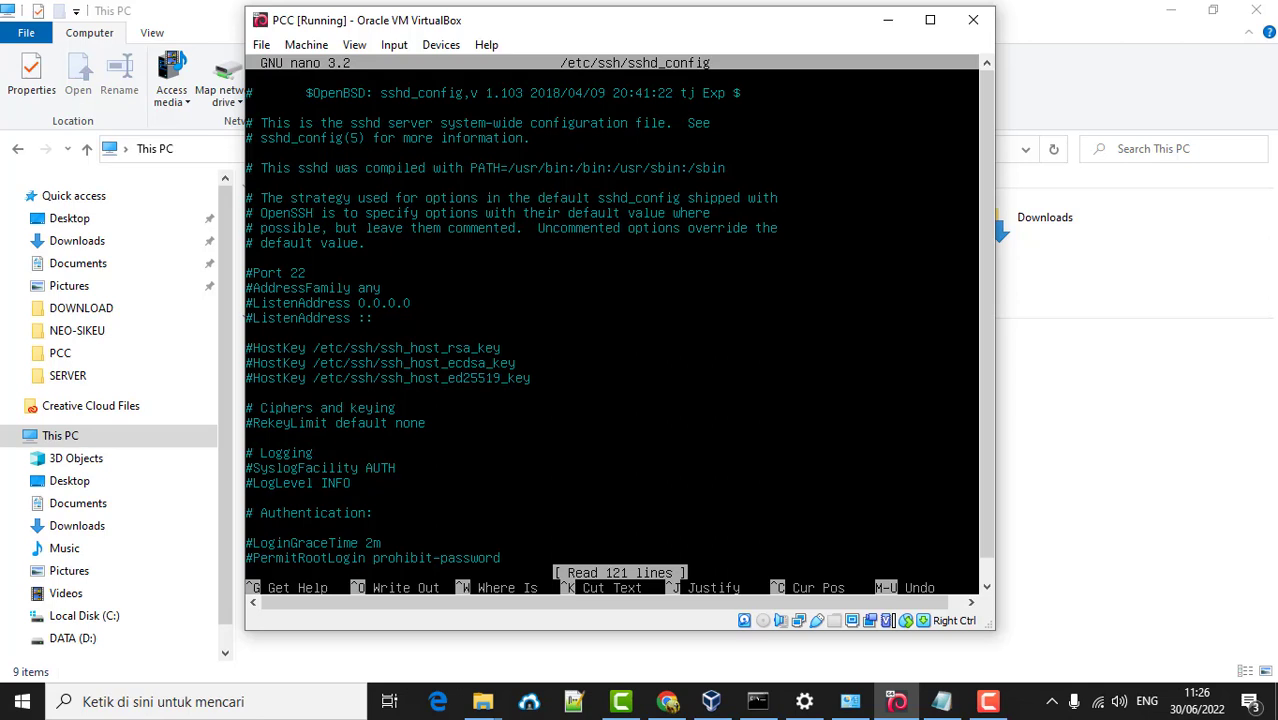
pyautogui.press('Down')
pyautogui.press('Down')
pyautogui.press('Down')
pyautogui.press('Down')
pyautogui.press('Down')
pyautogui.press('Down')
pyautogui.press('Down')
pyautogui.press('Down')
pyautogui.press('Down')
pyautogui.press('Down')
pyautogui.press('Down')
pyautogui.press('Down')
pyautogui.press('Down')
pyautogui.press('Down')
pyautogui.press('Down')
pyautogui.press('Down')
pyautogui.press('Down')
pyautogui.press('Down')
pyautogui.press('Down')
pyautogui.press('Down')
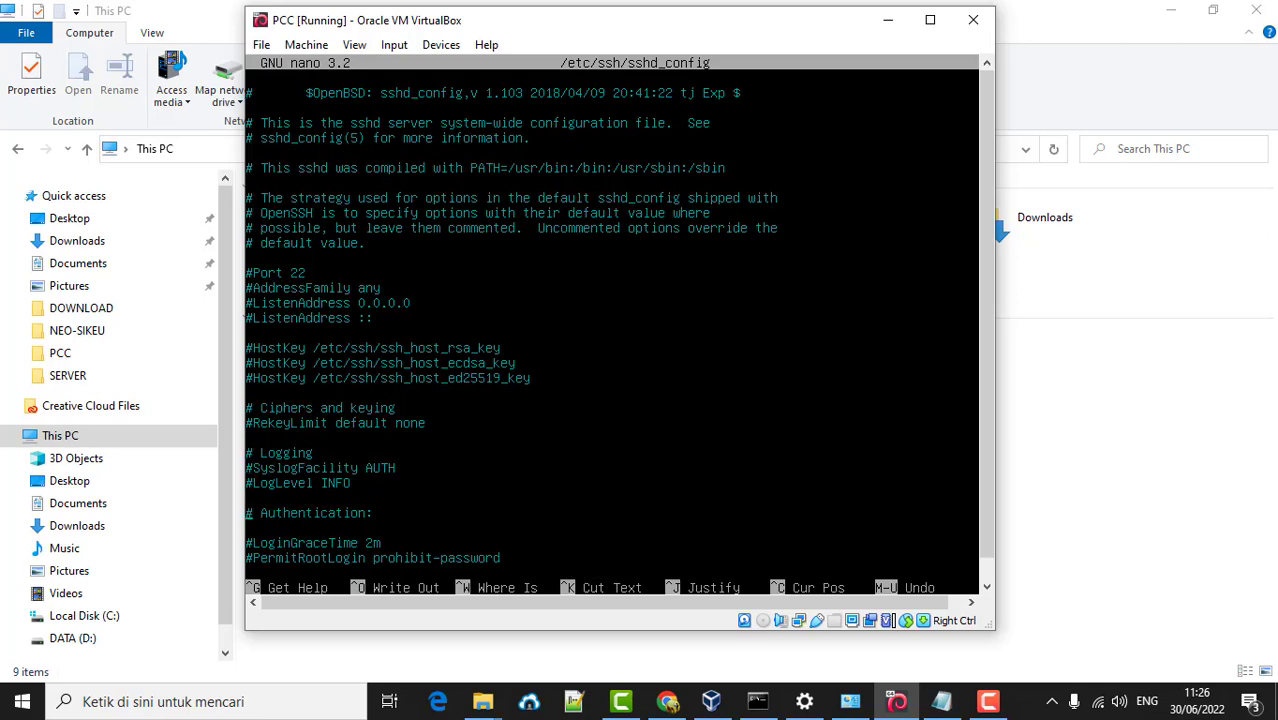
pyautogui.press('Down')
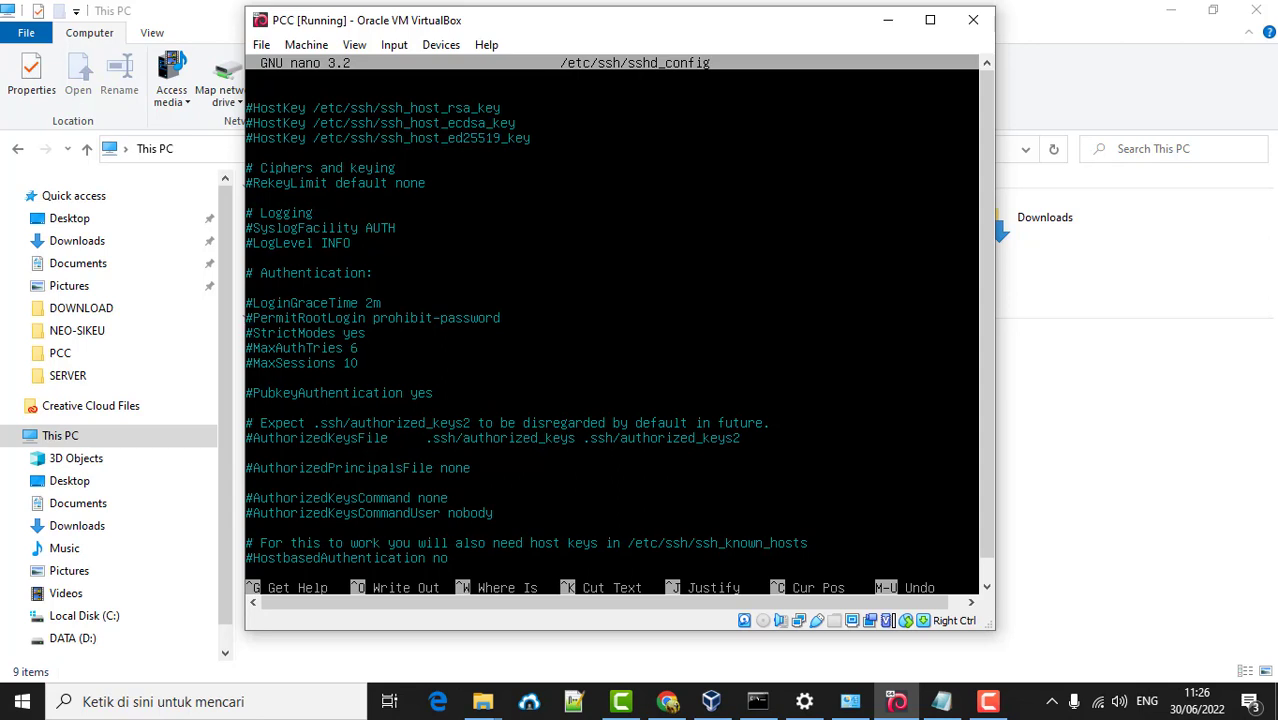
# - Add 'PermitRootLogin yes' below the #PermitRootLogin comment and save the file
pyautogui.press('Return')
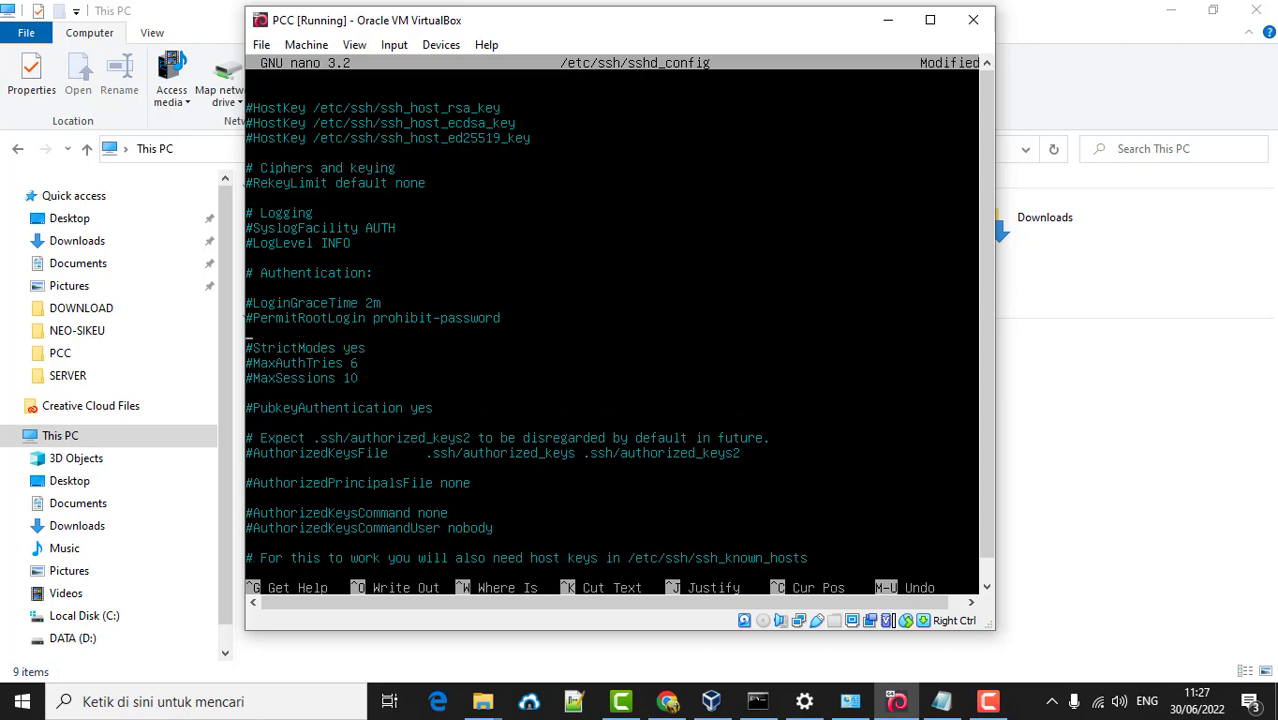
pyautogui.write('permi')
pyautogui.press('Delete')
pyautogui.write('PermitRootLogin')
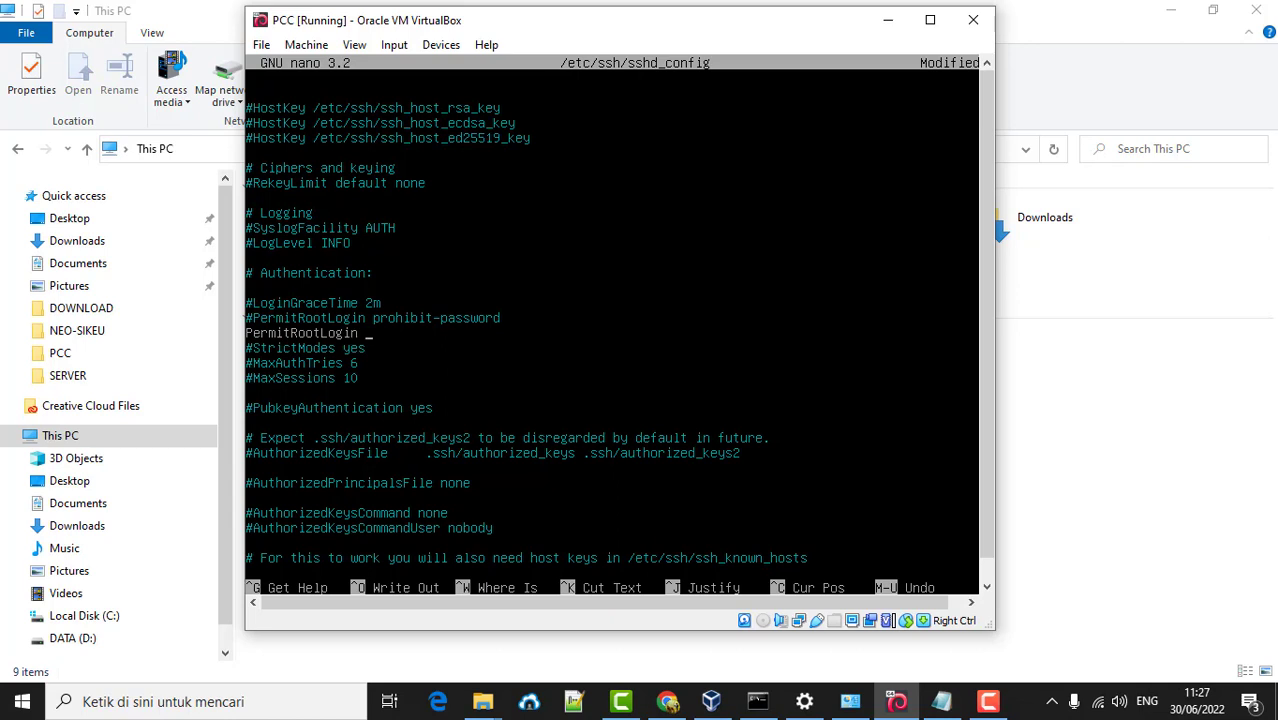
pyautogui.write(' yes')
pyautogui.hotkey('ctrl', 'x')
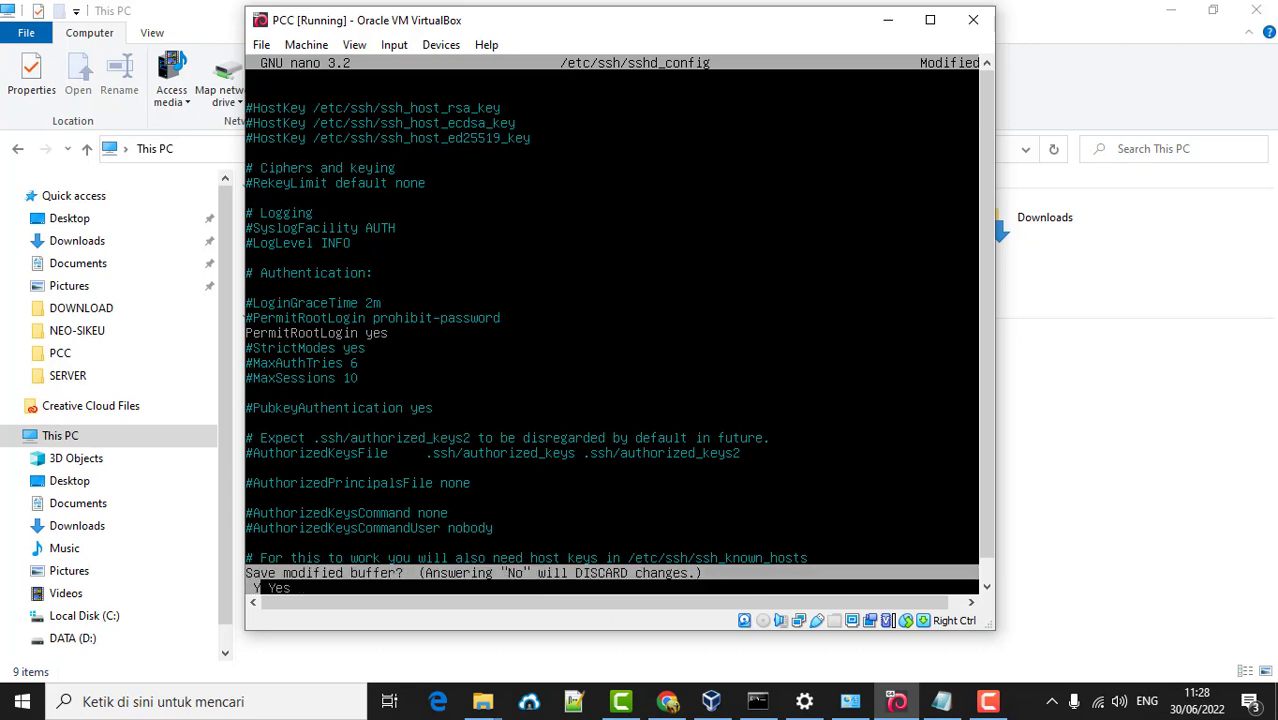
pyautogui.press('y')
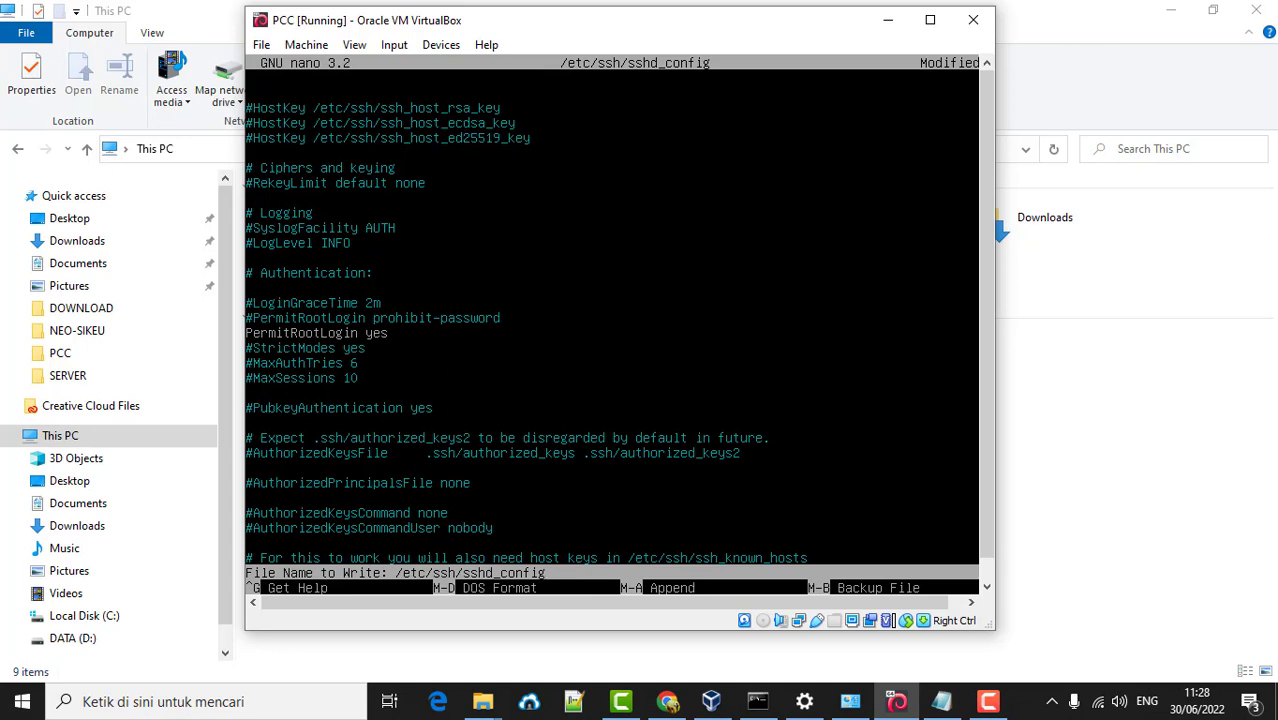
pyautogui.press('Return')
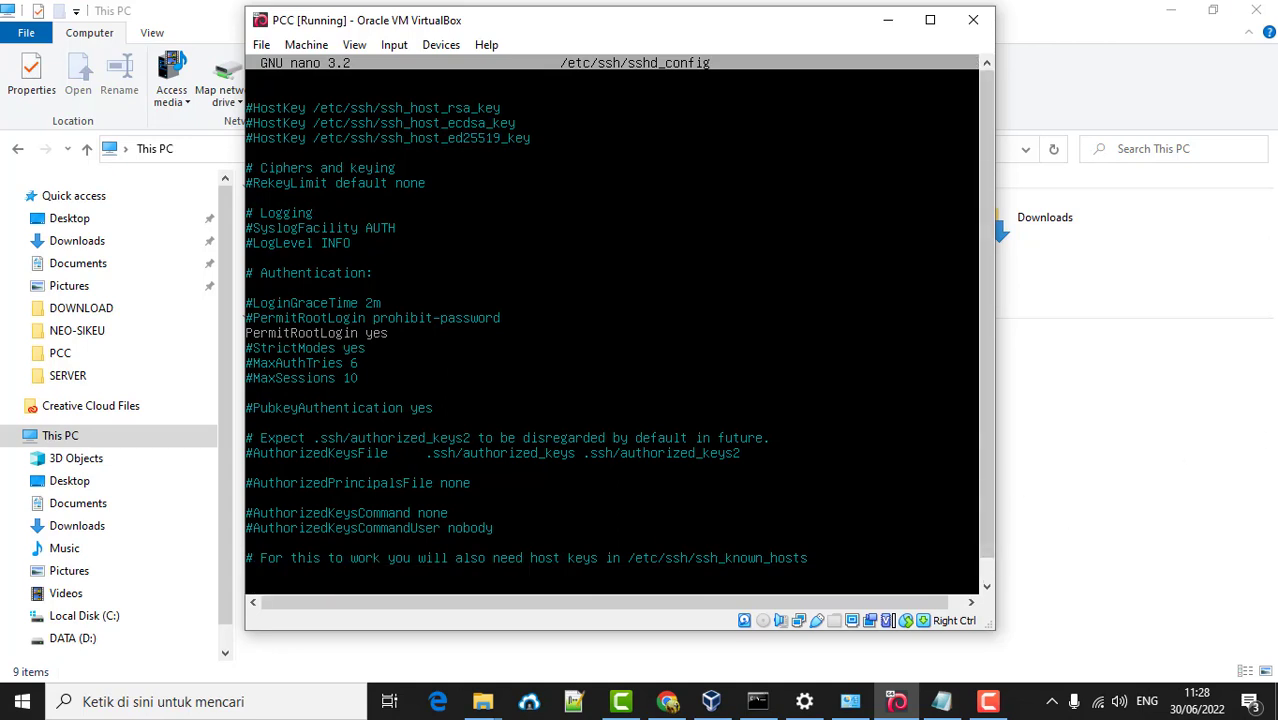
pyautogui.scroll(-1, 991, 456)
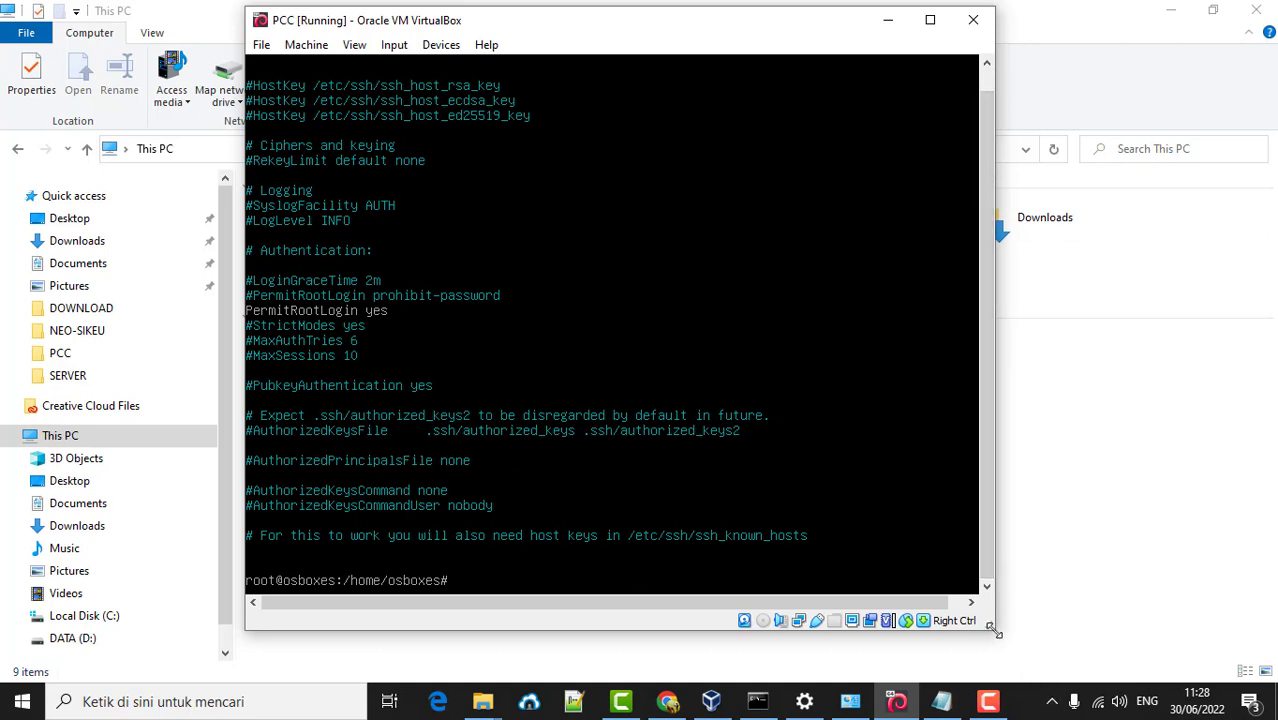
# - Enlarge the VM window and list openssh-server, confirming version 1:7.9p1-10+deb10u2 is installed
pyautogui.moveTo(994, 629); pyautogui.dragTo(1054, 647)
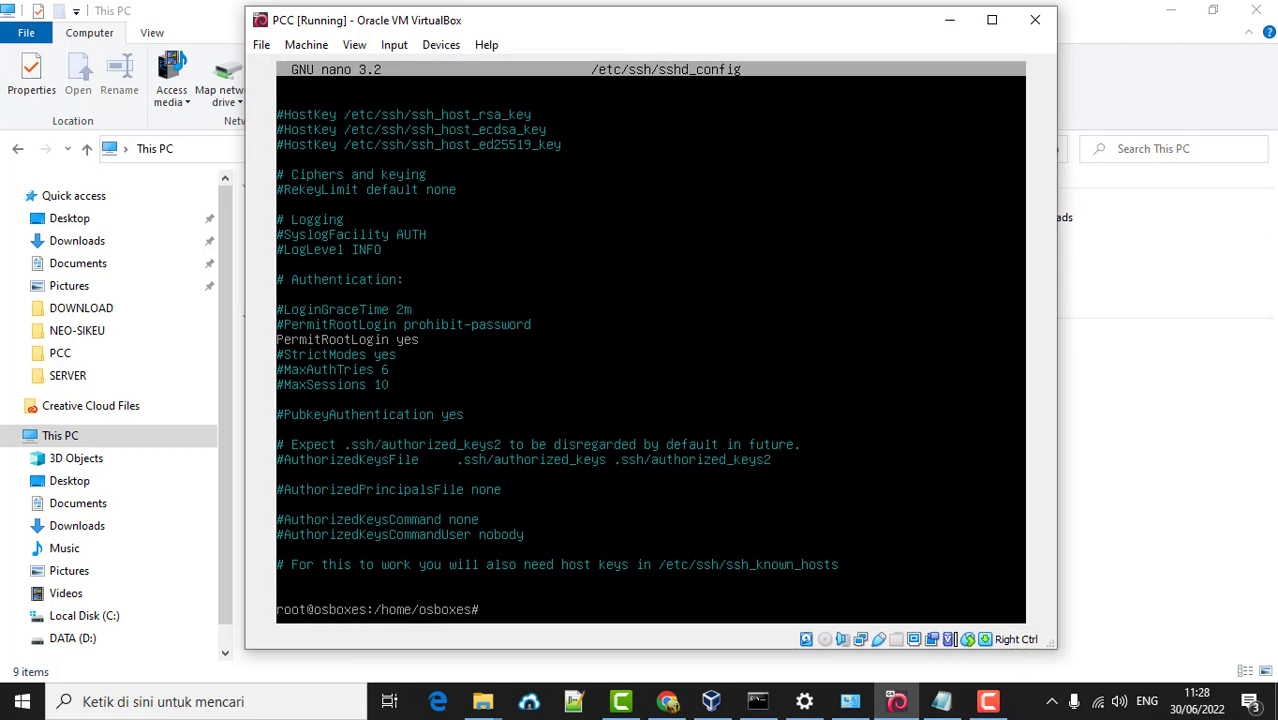
pyautogui.write('apt list openssh-server')
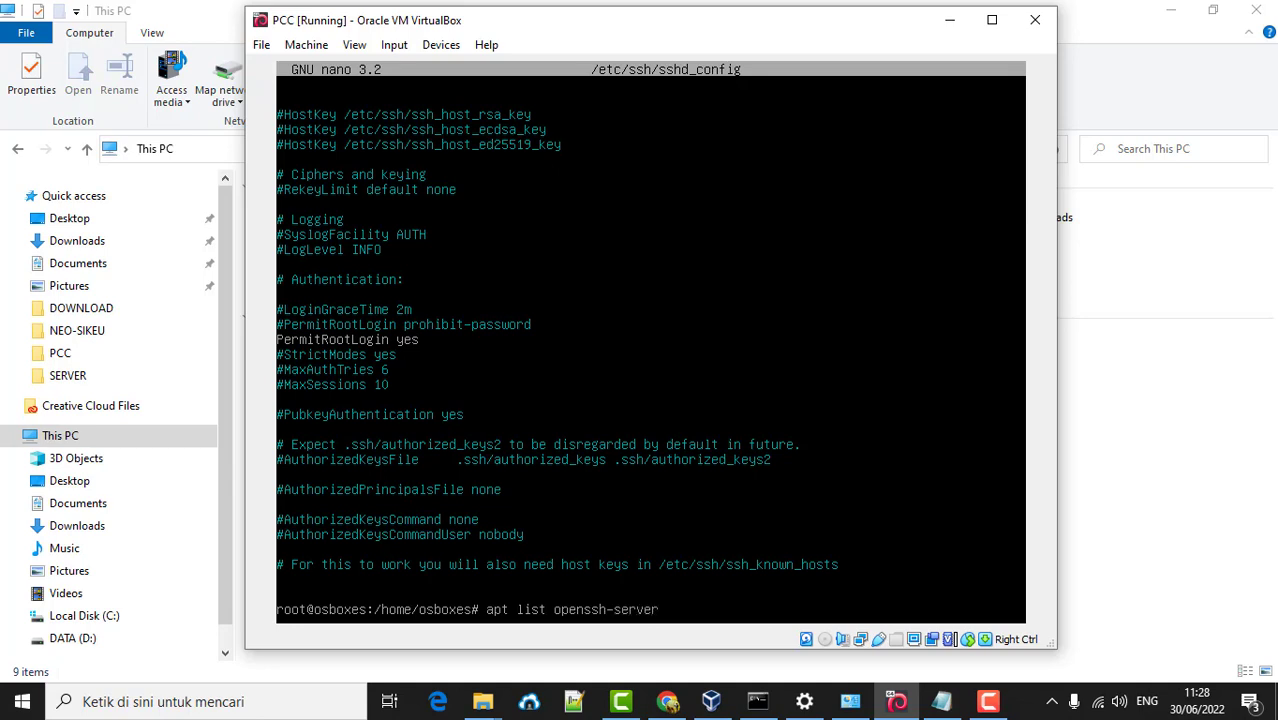
pyautogui.write(' -a')
pyautogui.press('Return')
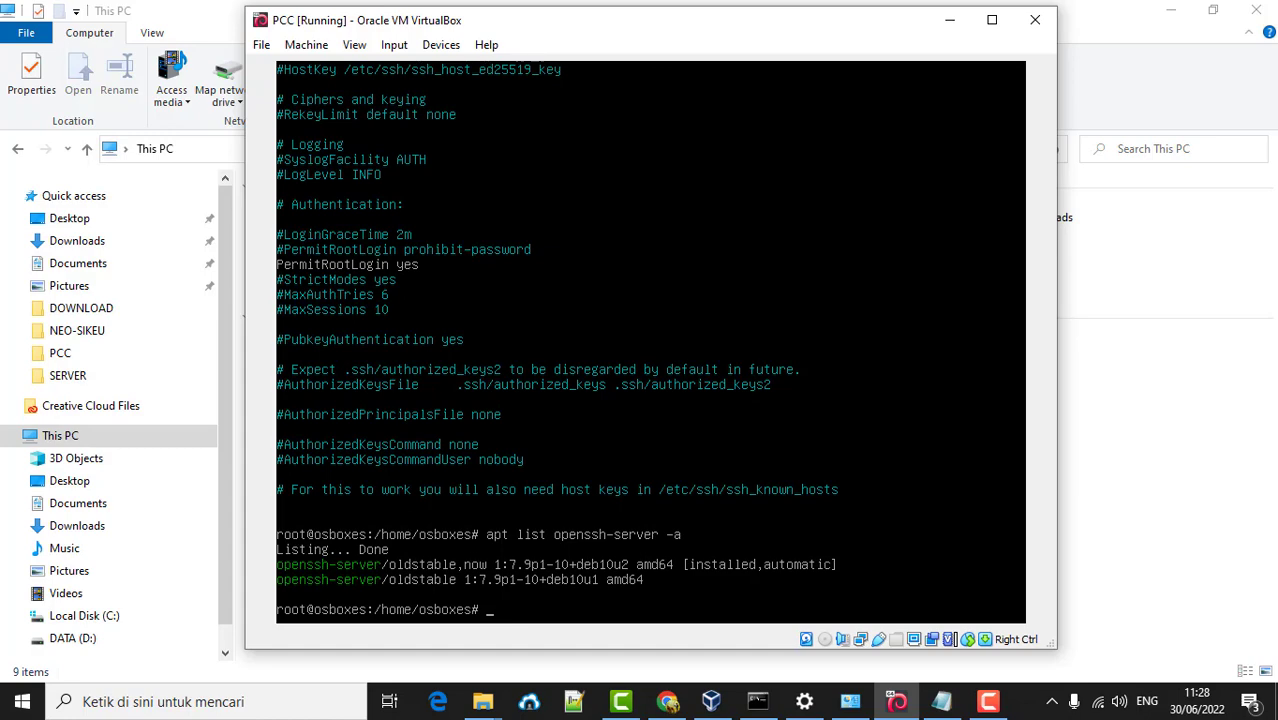
pyautogui.press('Up')
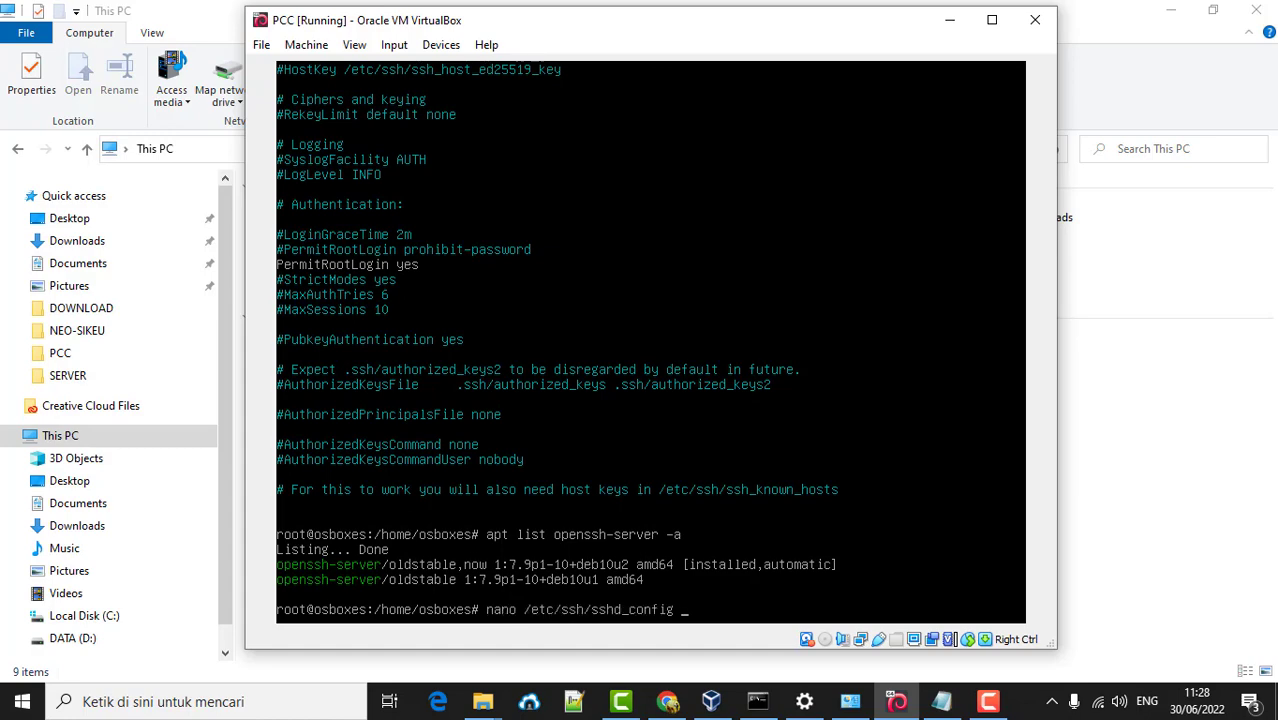
# - Reopen sshd_config in nano and scroll down to the '# override default of no subsystems' section
pyautogui.press('Return')
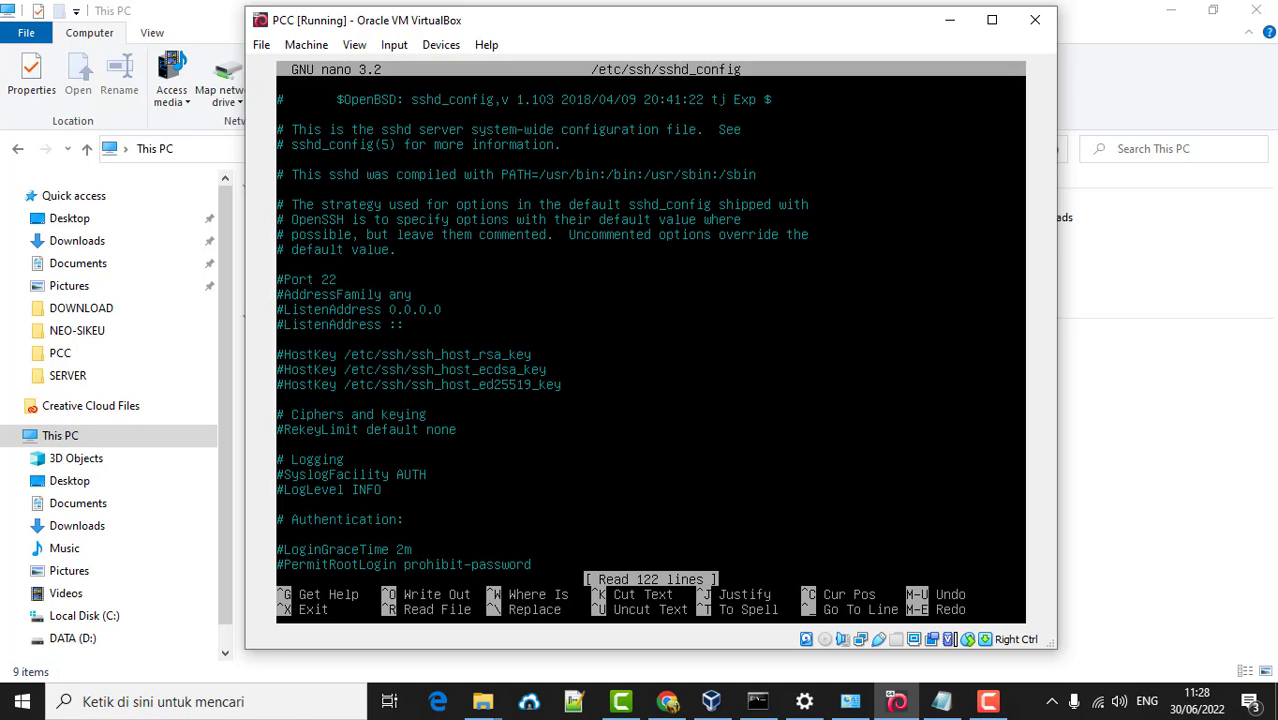
pyautogui.press('Down')
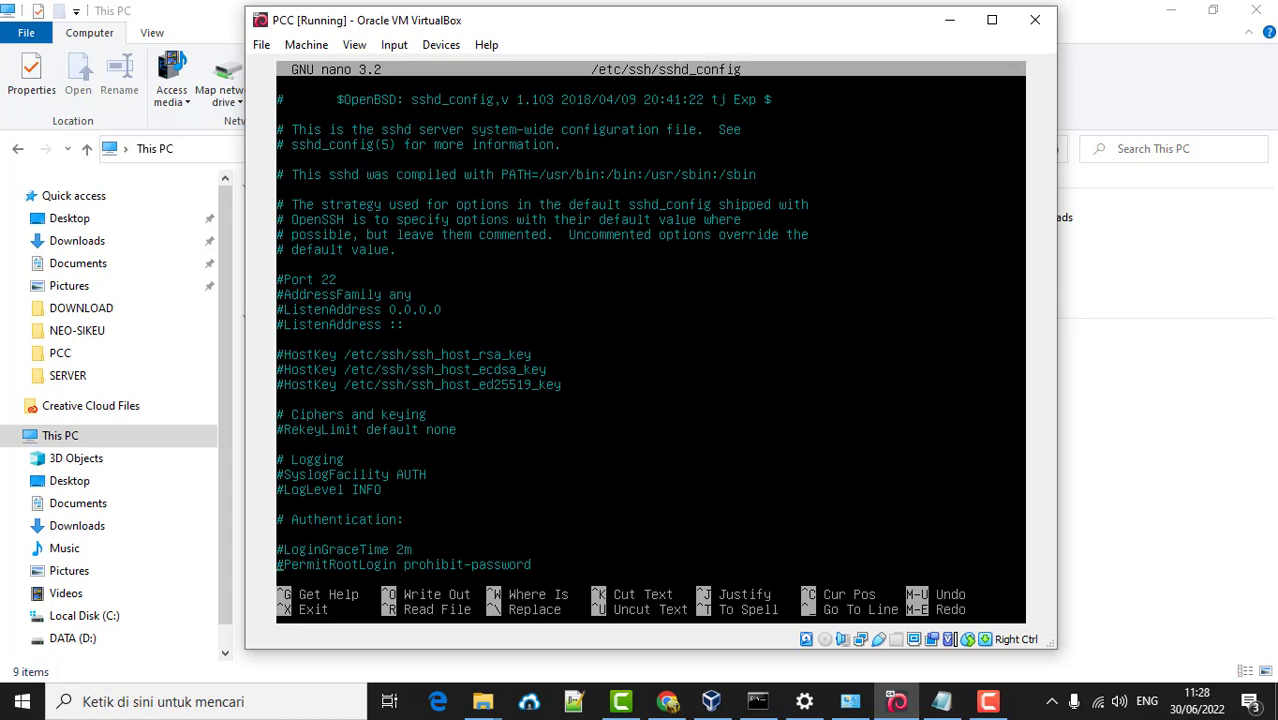
pyautogui.press('Down')
pyautogui.press('Down')
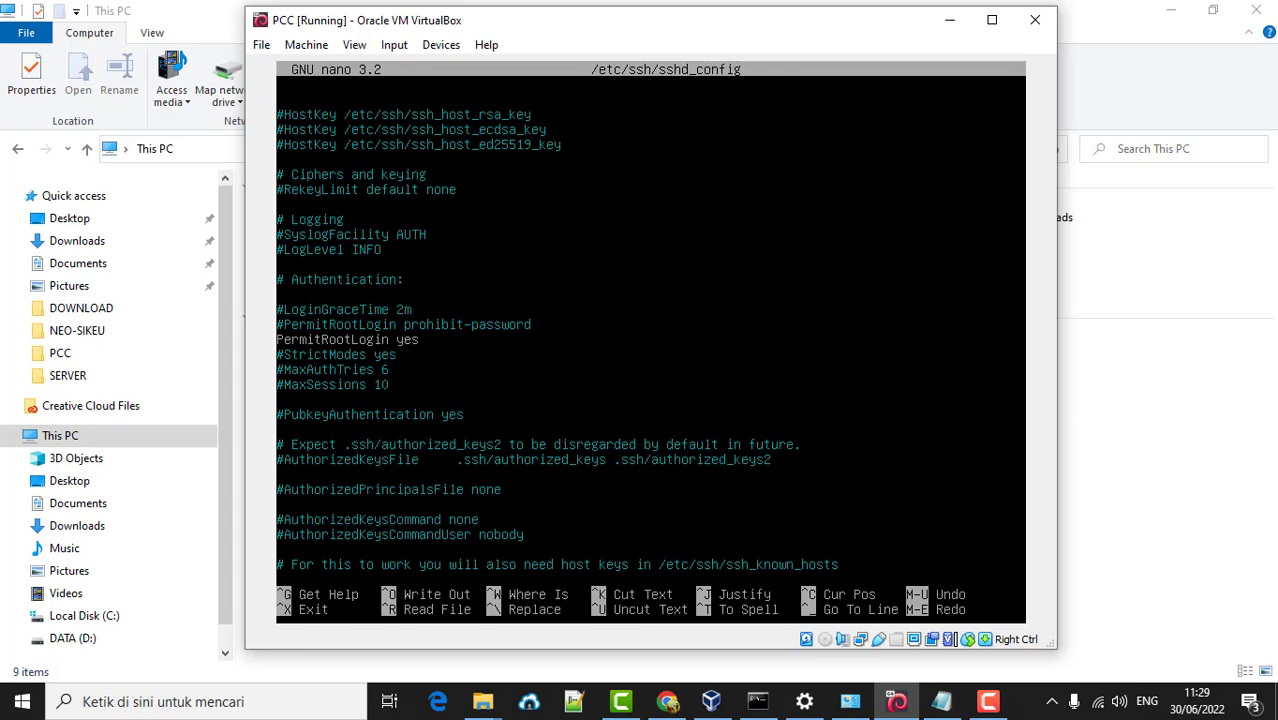
pyautogui.press('Down')
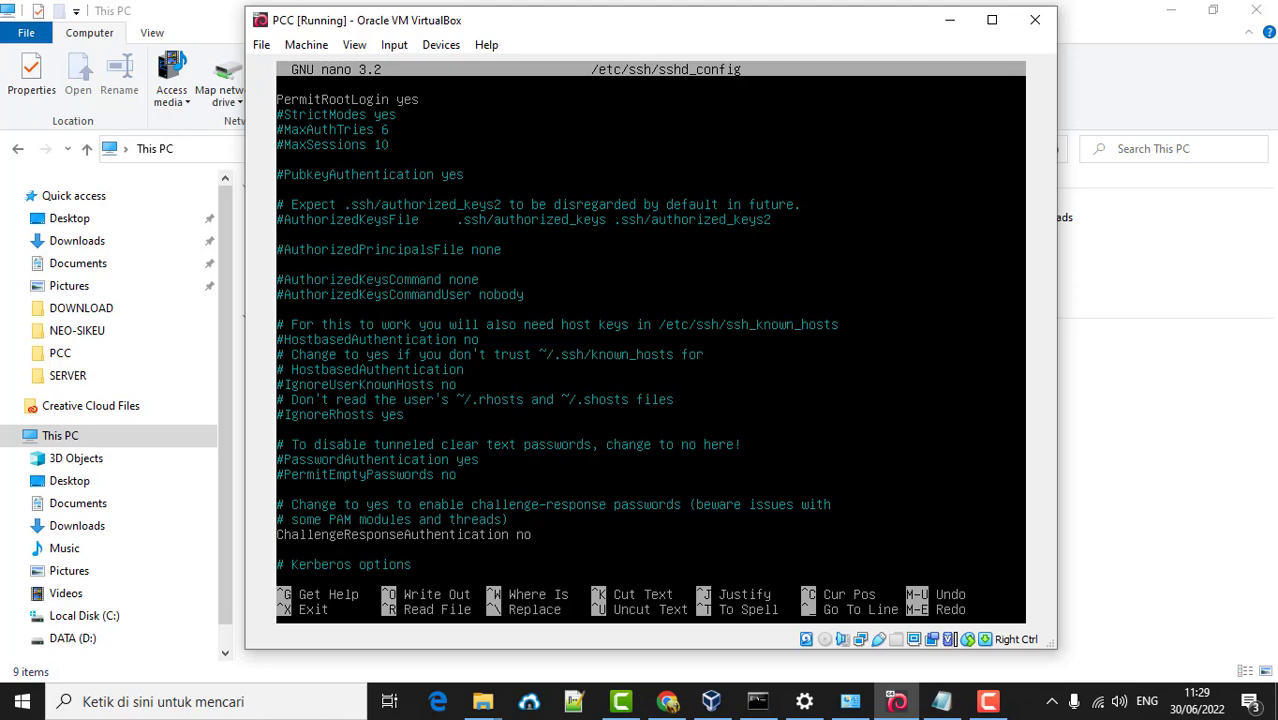
pyautogui.press('Down')
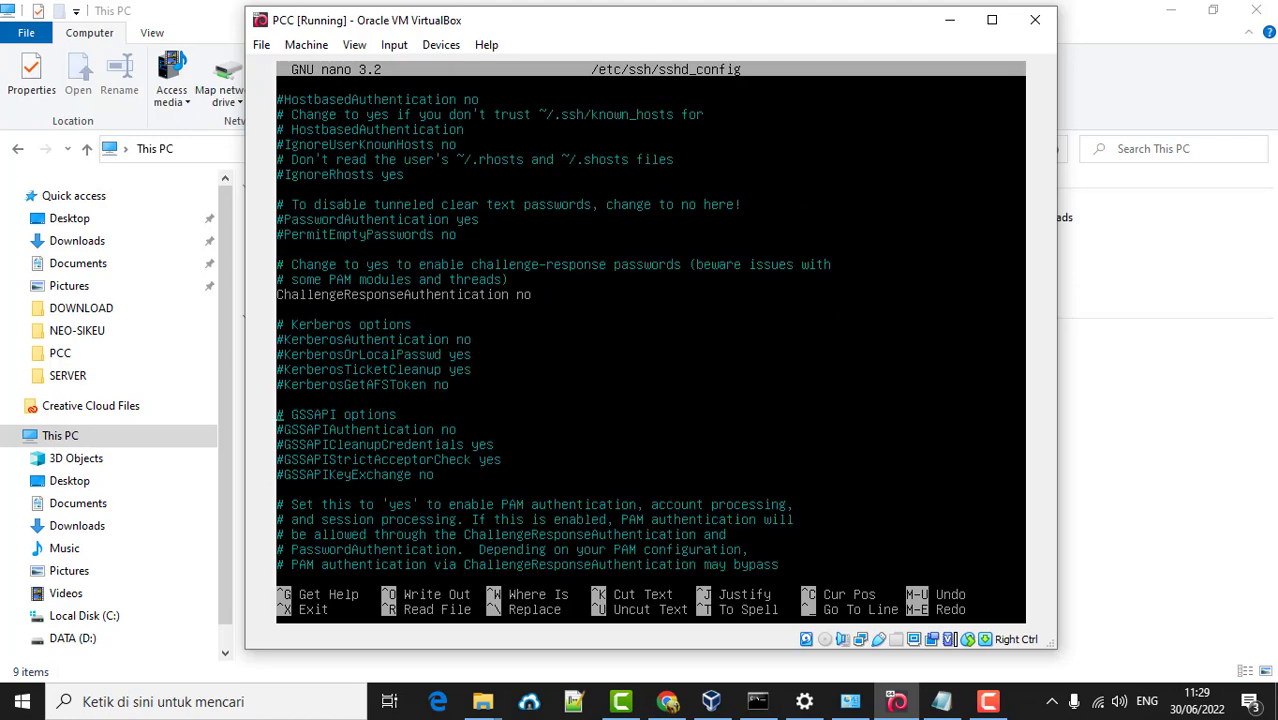
pyautogui.press('Down')
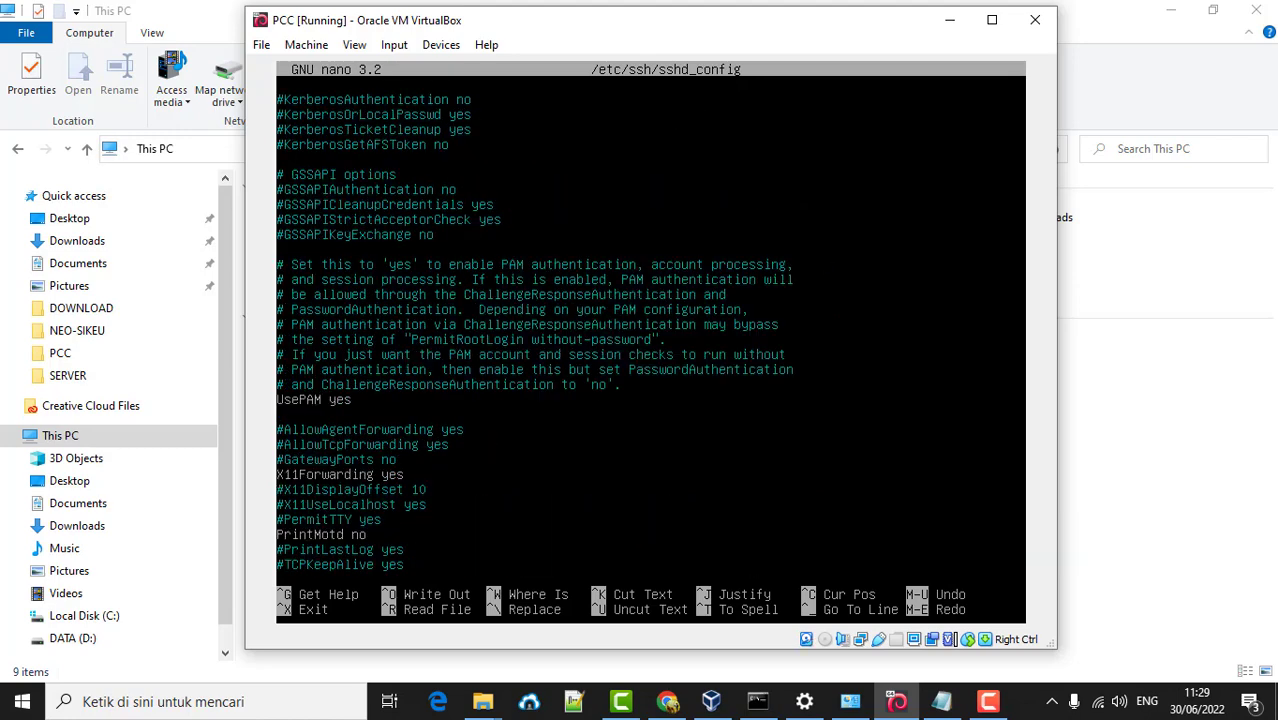
pyautogui.press('Down')
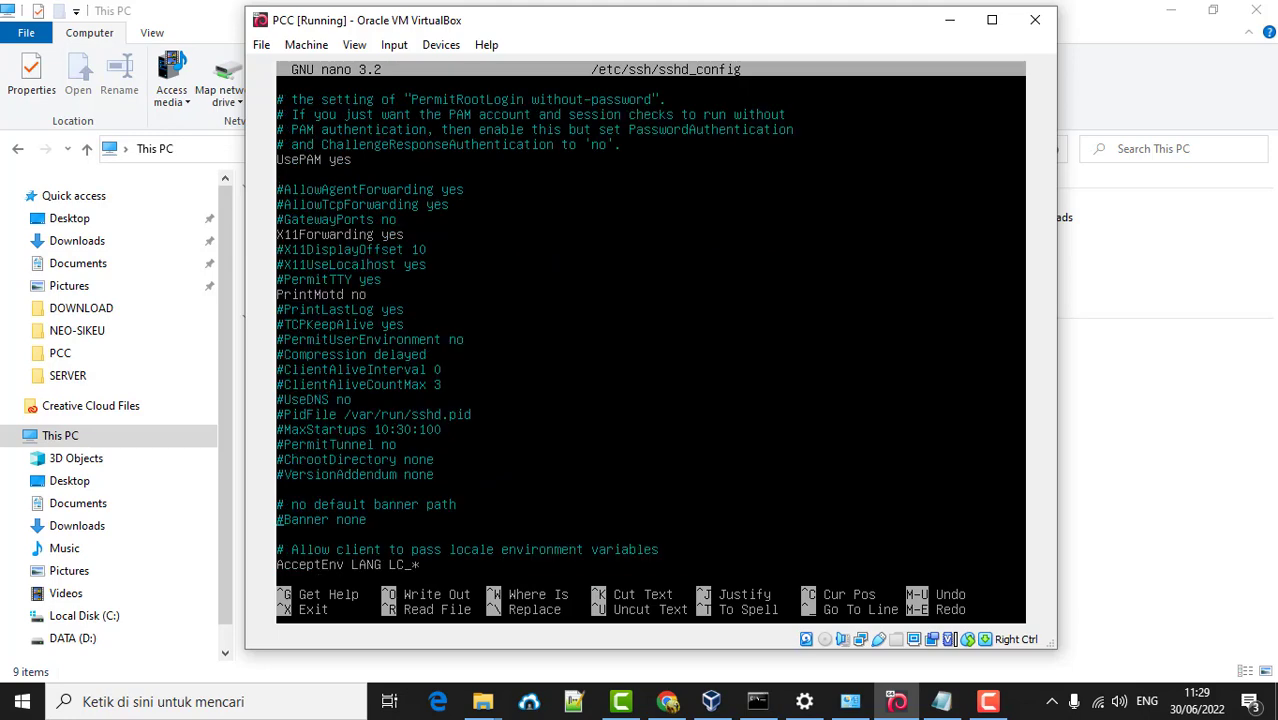
pyautogui.press('Down')
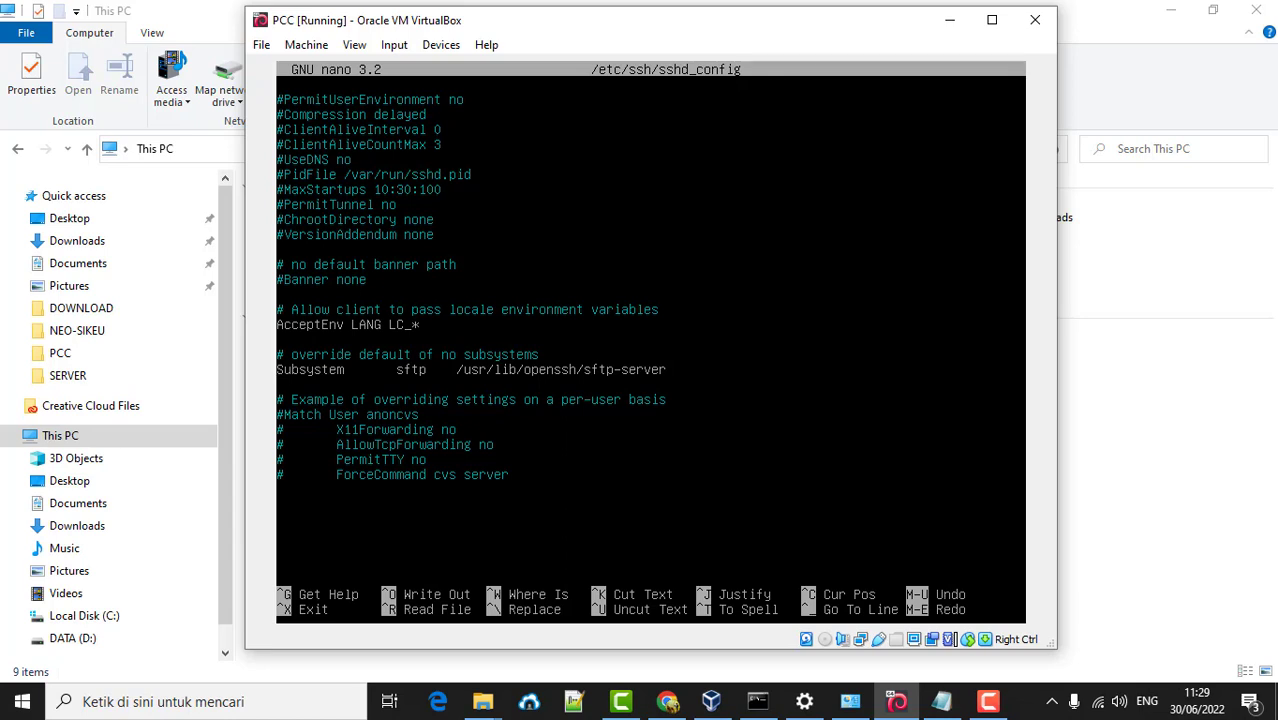
# - Prefix the default sftp-server Subsystem line with # and add 'Subsystem sftp internal-sftp' beneath it
pyautogui.write('#')
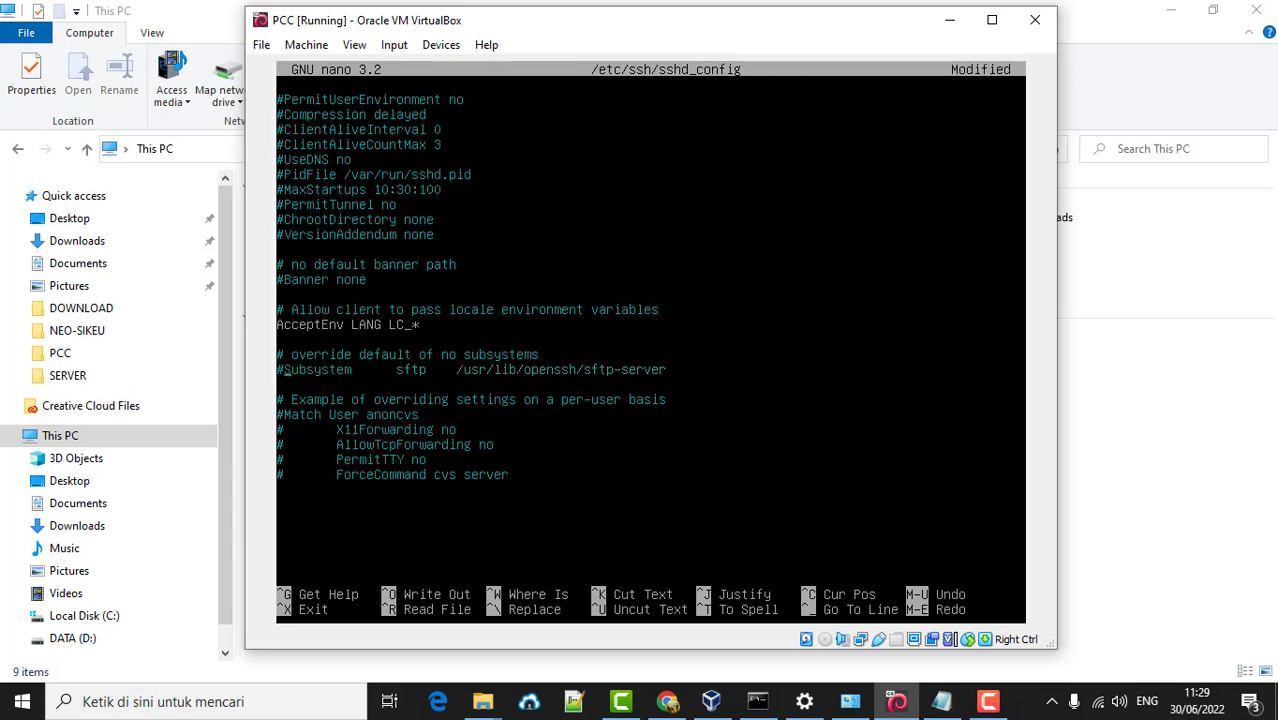
pyautogui.press('Return')
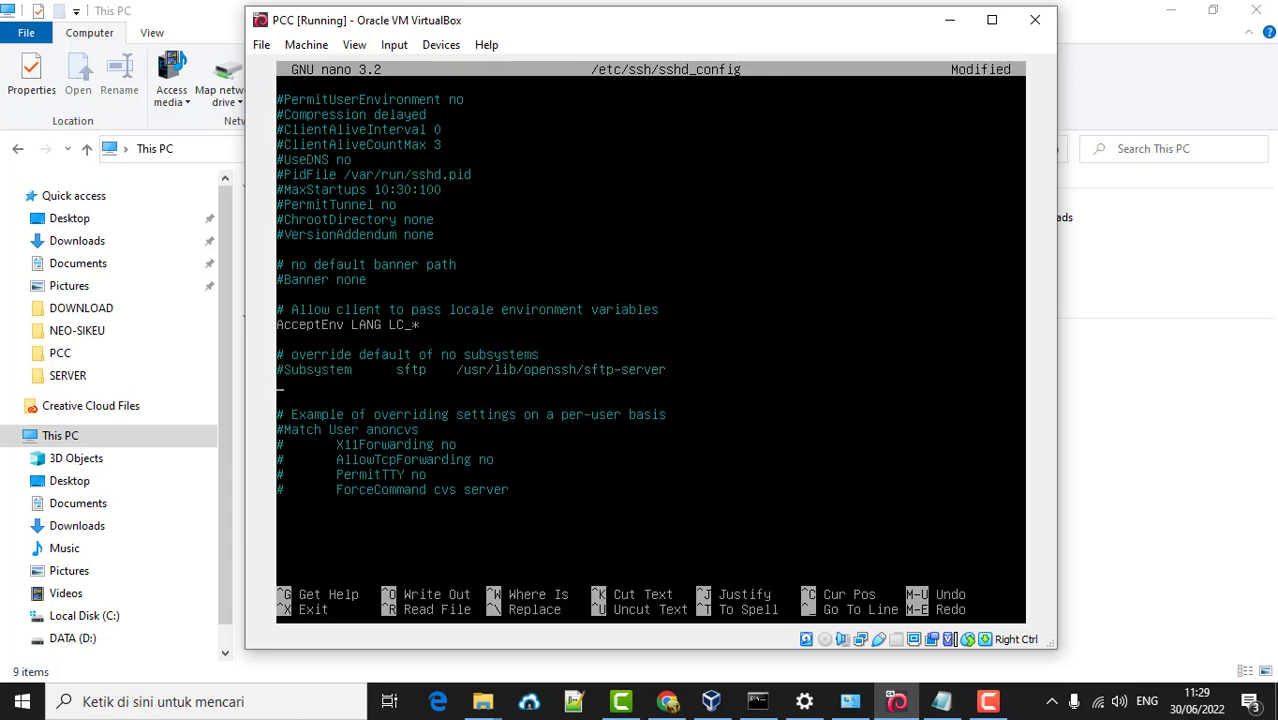
pyautogui.write('S')
pyautogui.write('ubsystem sftp interna;')
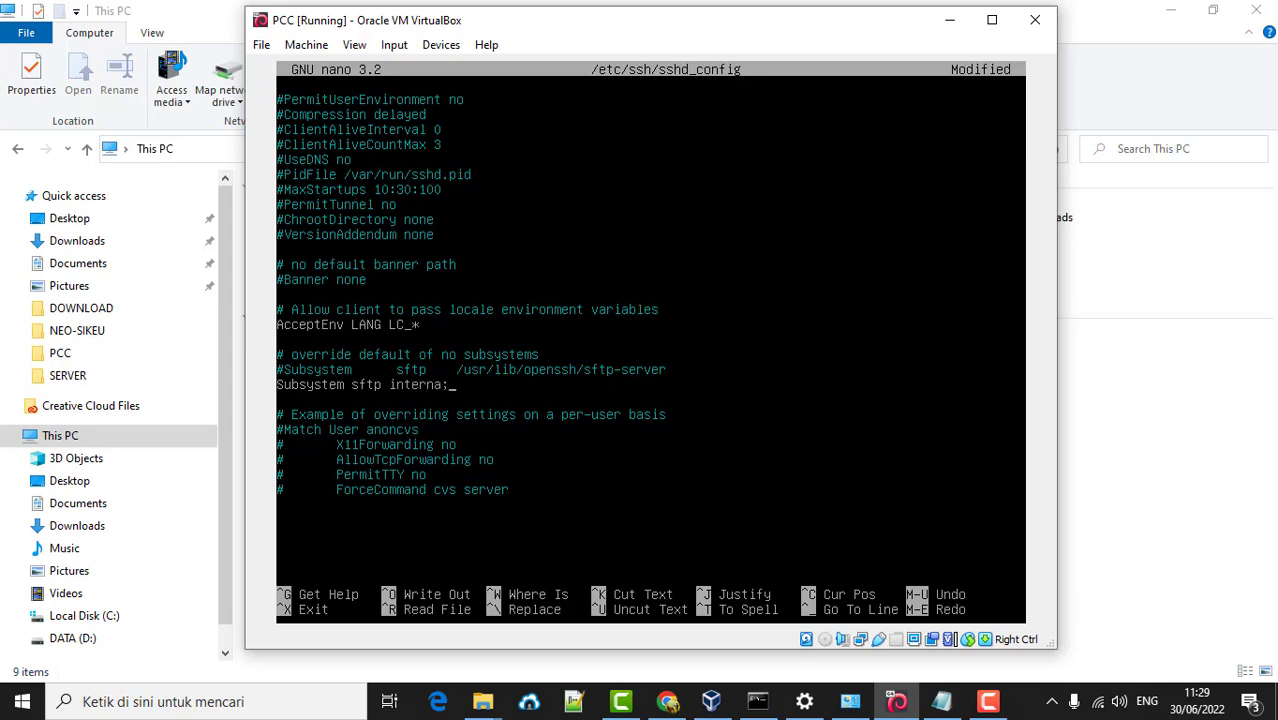
pyautogui.press('BackSpace')
pyautogui.write('l-sftp')
# - Uncomment the example Match block and change its header to 'Match Group sftp_users'
pyautogui.press('Delete')
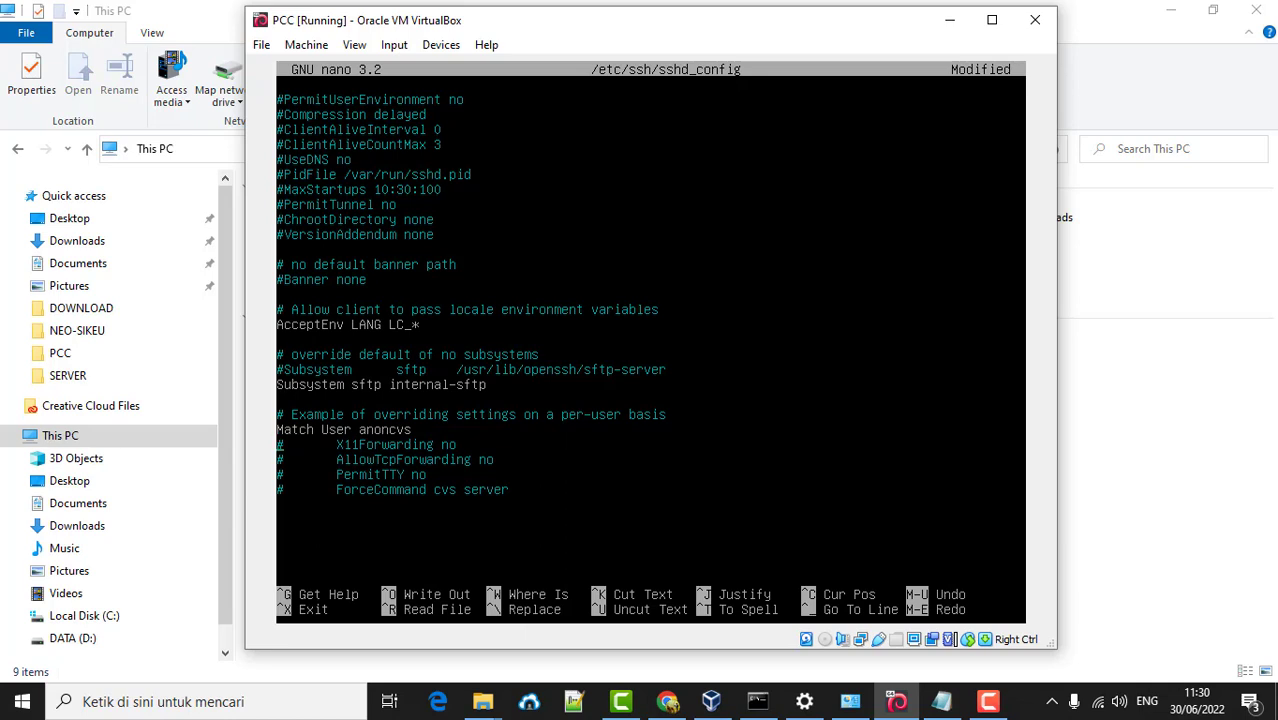
pyautogui.press('Delete')
pyautogui.press('Delete')
pyautogui.press('Down')
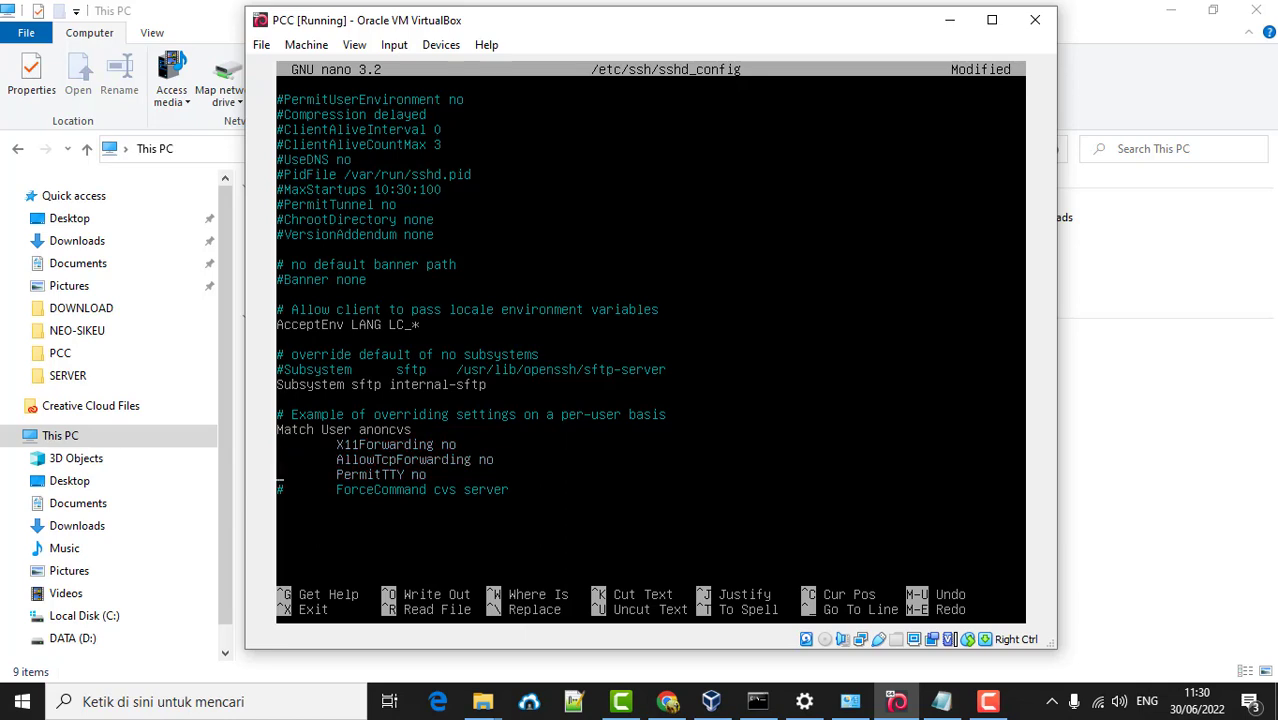
pyautogui.press('Down')
pyautogui.press('Delete')
pyautogui.press('BackSpace')
pyautogui.press('BackSpace')
pyautogui.press('BackSpace')
pyautogui.press('BackSpace')
pyautogui.press('BackSpace')
pyautogui.press('BackSpace')
pyautogui.press('BackSpace')
pyautogui.press('BackSpace')
pyautogui.press('BackSpace')
pyautogui.press('BackSpace')
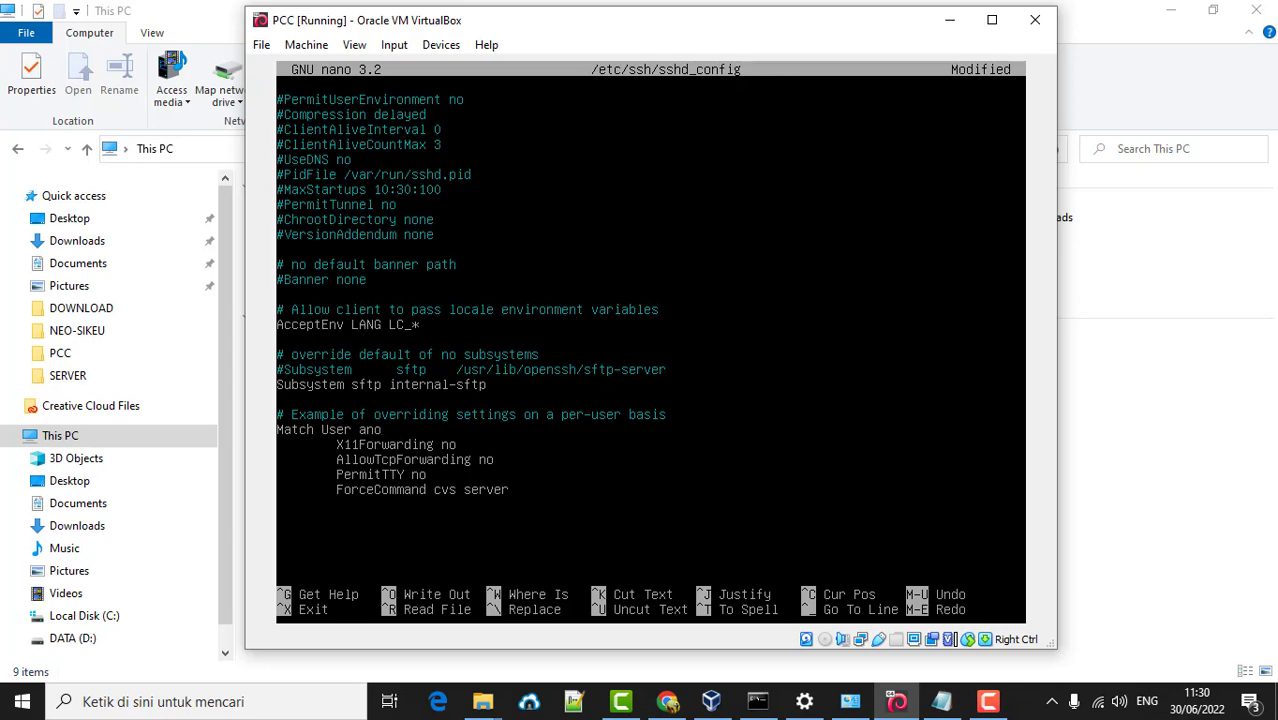
pyautogui.press('BackSpace')
pyautogui.press('BackSpace')
pyautogui.write('Group sftp_users')
# - Change the ForceCommand line from cvs server to internal-sftp
pyautogui.press('Delete')
pyautogui.press('Delete')
pyautogui.press('Delete')
pyautogui.press('Delete')
pyautogui.press('Delete')
pyautogui.press('Delete')
pyautogui.press('Delete')
pyautogui.press('Delete')
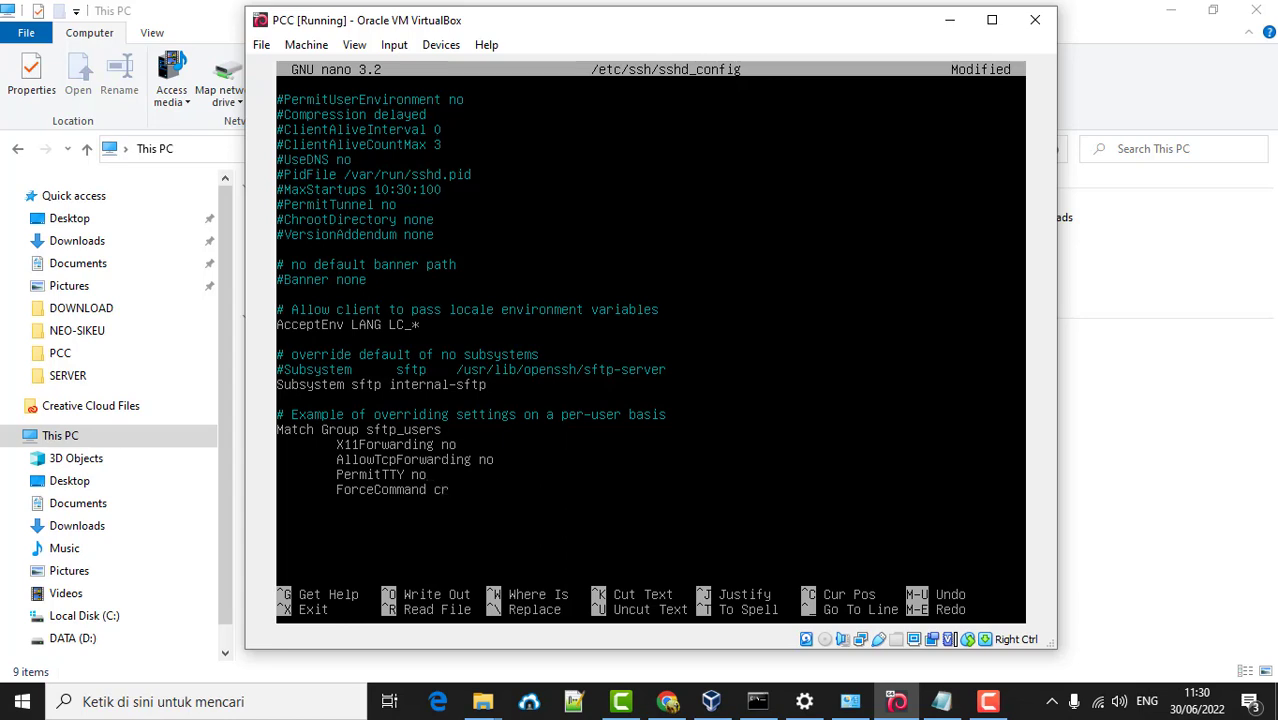
pyautogui.press('Delete')
pyautogui.write('inte')
pyautogui.write('nal-sftp')
# - Replace the PermitTTY no line with 'ChrootDirectory /' and save sshd_config
pyautogui.press('Up')
pyautogui.press('BackSpace')
pyautogui.press('BackSpace')
pyautogui.press('BackSpace')
pyautogui.press('BackSpace')
pyautogui.press('BackSpace')
pyautogui.press('BackSpace')
pyautogui.press('BackSpace')
pyautogui.press('BackSpace')
pyautogui.press('BackSpace')
pyautogui.press('BackSpace')
pyautogui.press('BackSpace')
pyautogui.press('BackSpace')
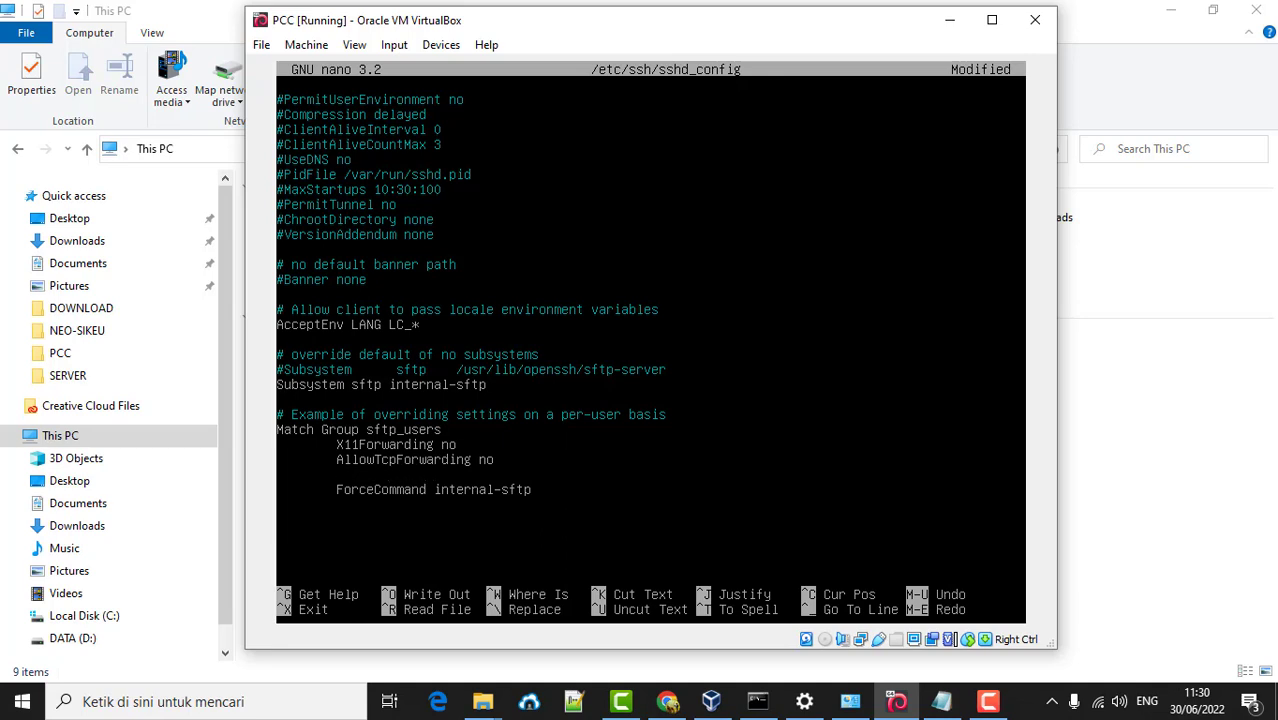
pyautogui.write('ChrootDirecvt')
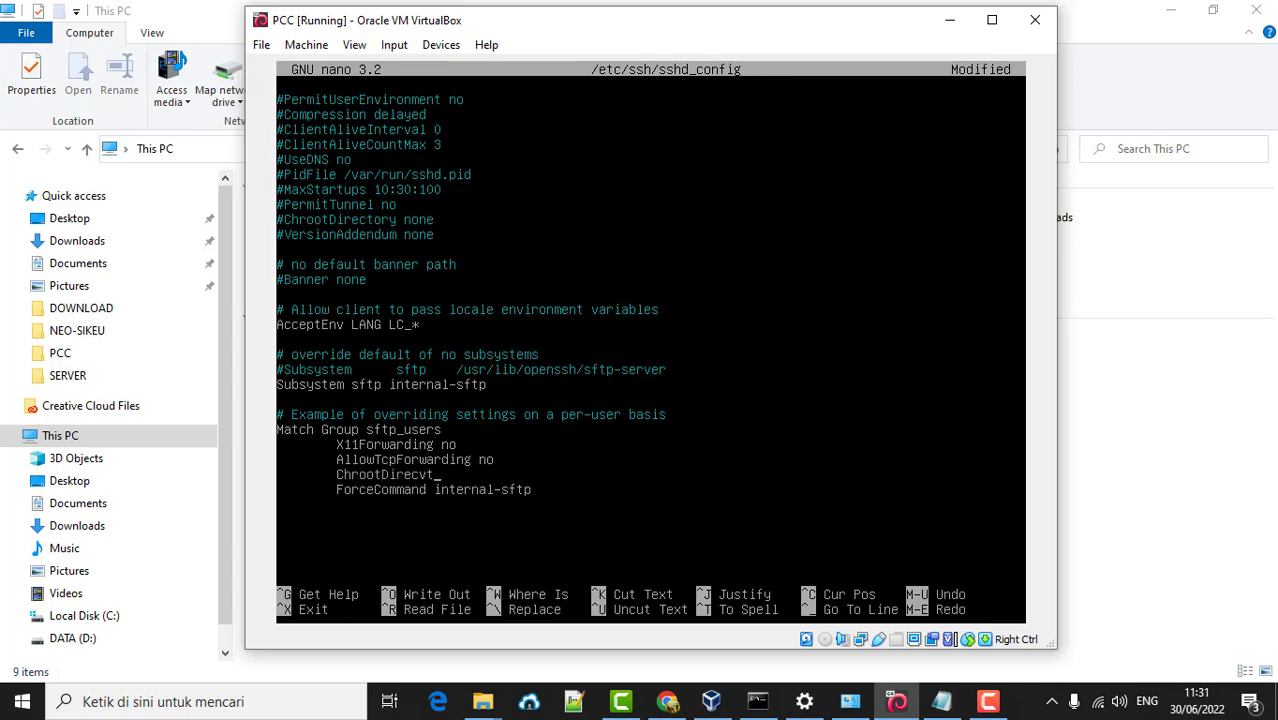
pyautogui.press('BackSpace')
pyautogui.press('BackSpace')
pyautogui.write('tory /')
pyautogui.hotkey('ctrl', 'x')
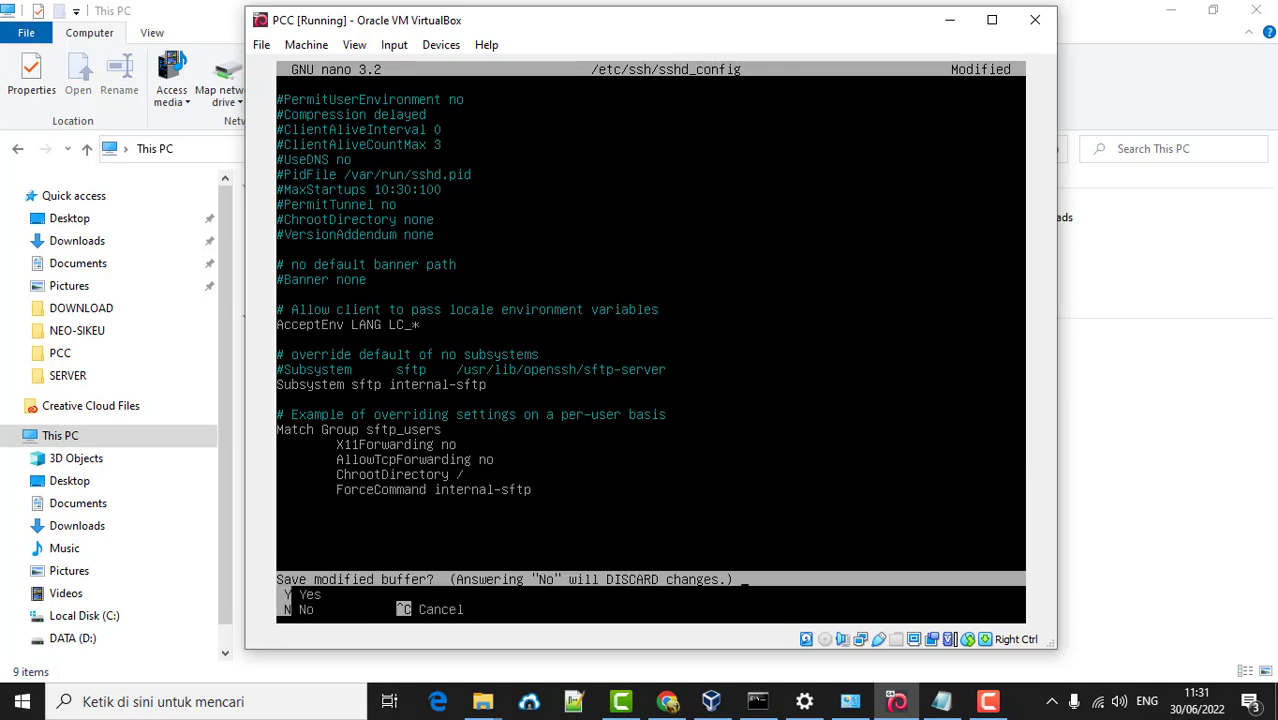
pyautogui.press('y')
pyautogui.press('Return')
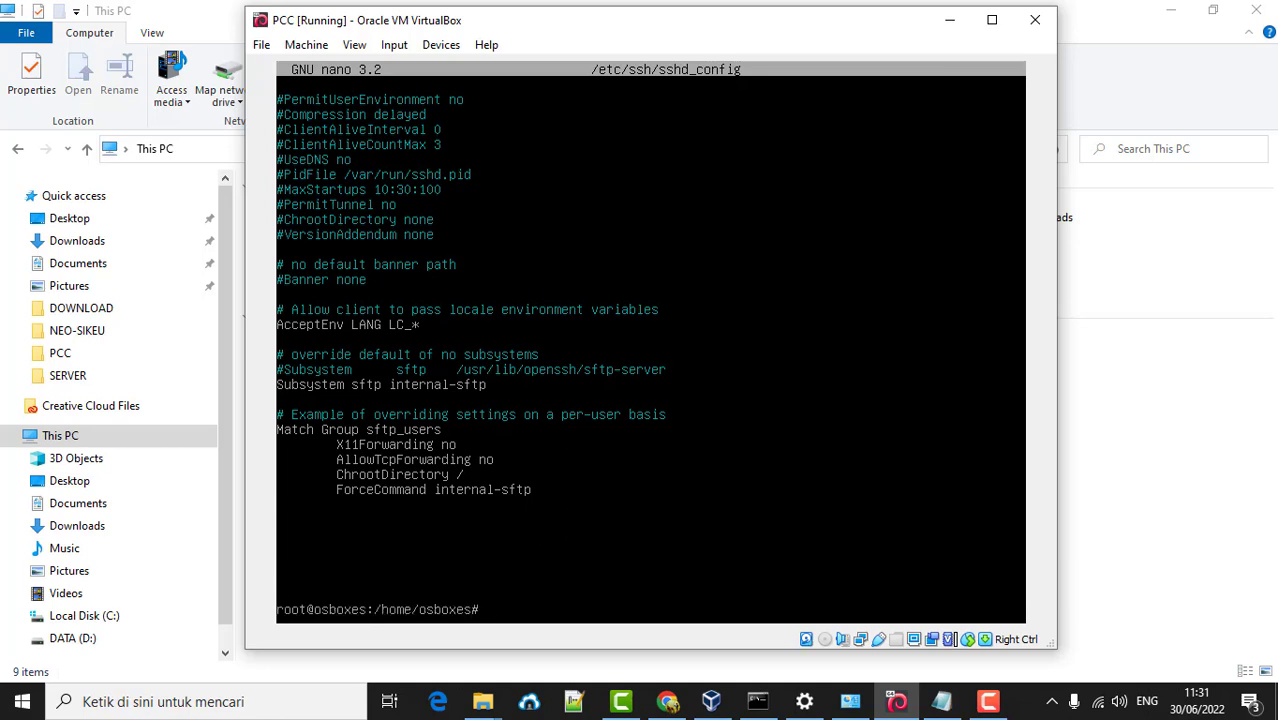
# - Restart sshd with systemctl and create the sftp_users group with groupadd
pyautogui.write('systemct')
pyautogui.write('l restart sshd')
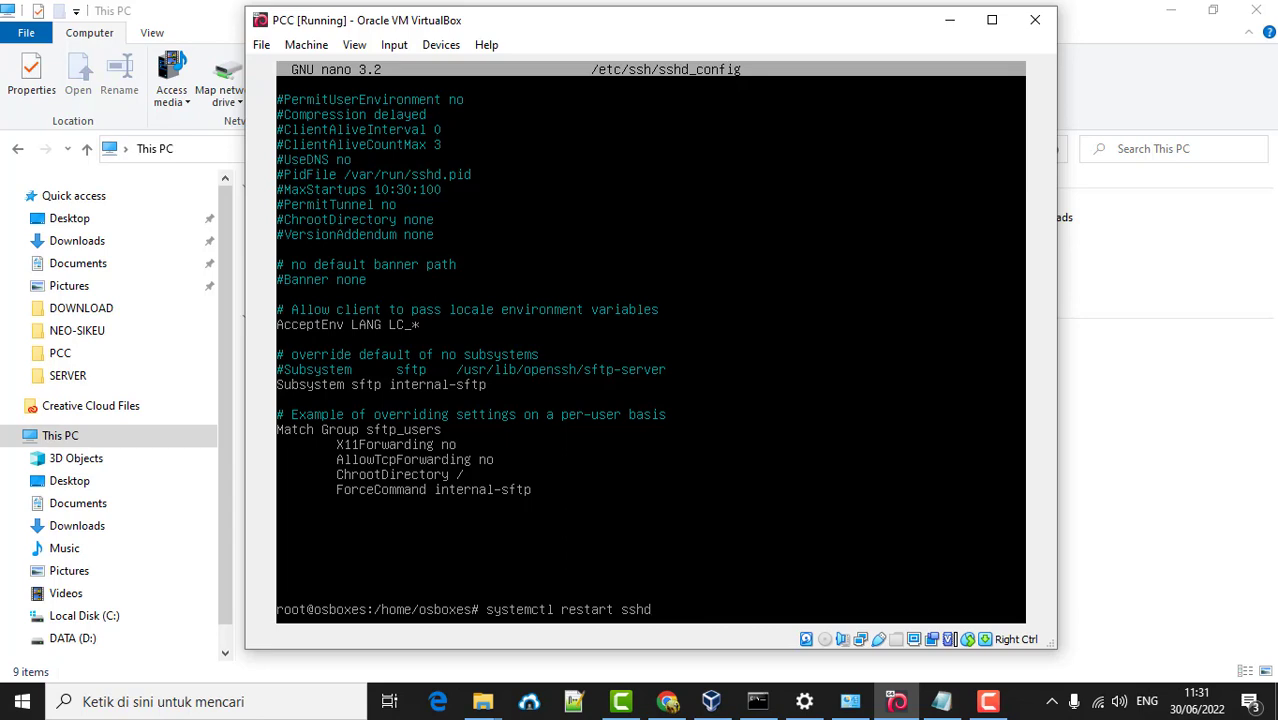
pyautogui.press('Return')
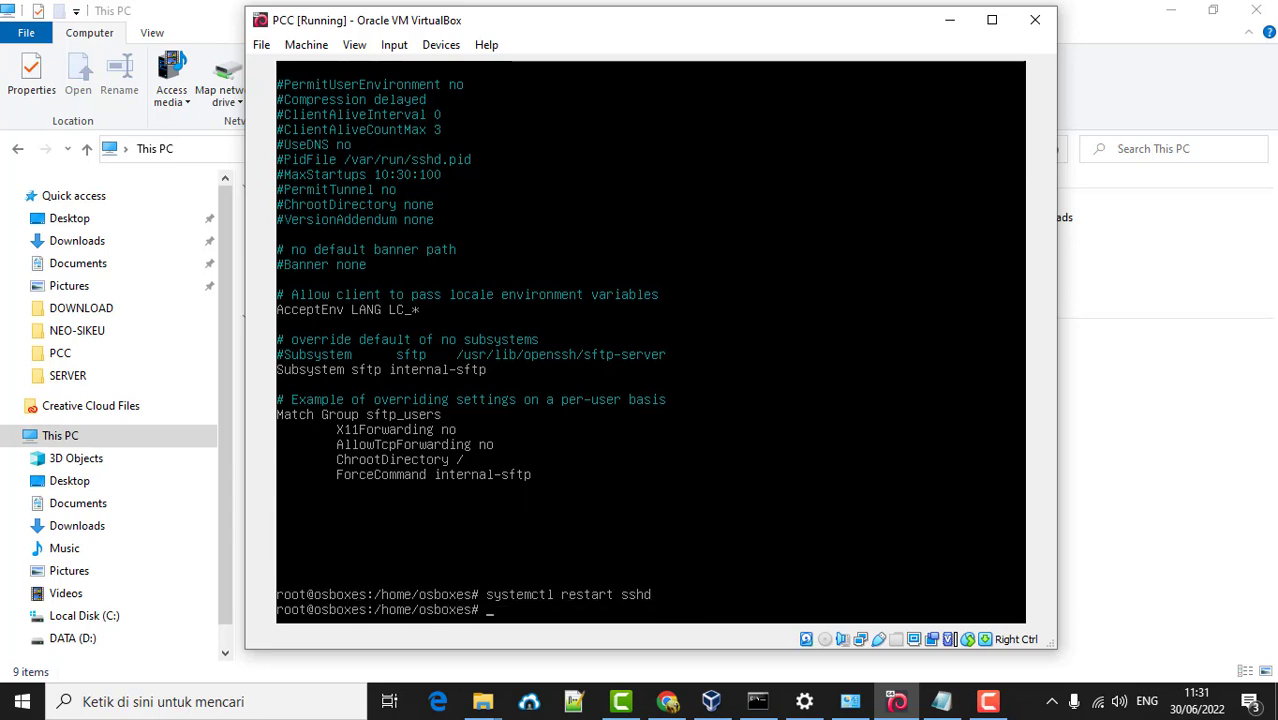
pyautogui.write('groupadd')
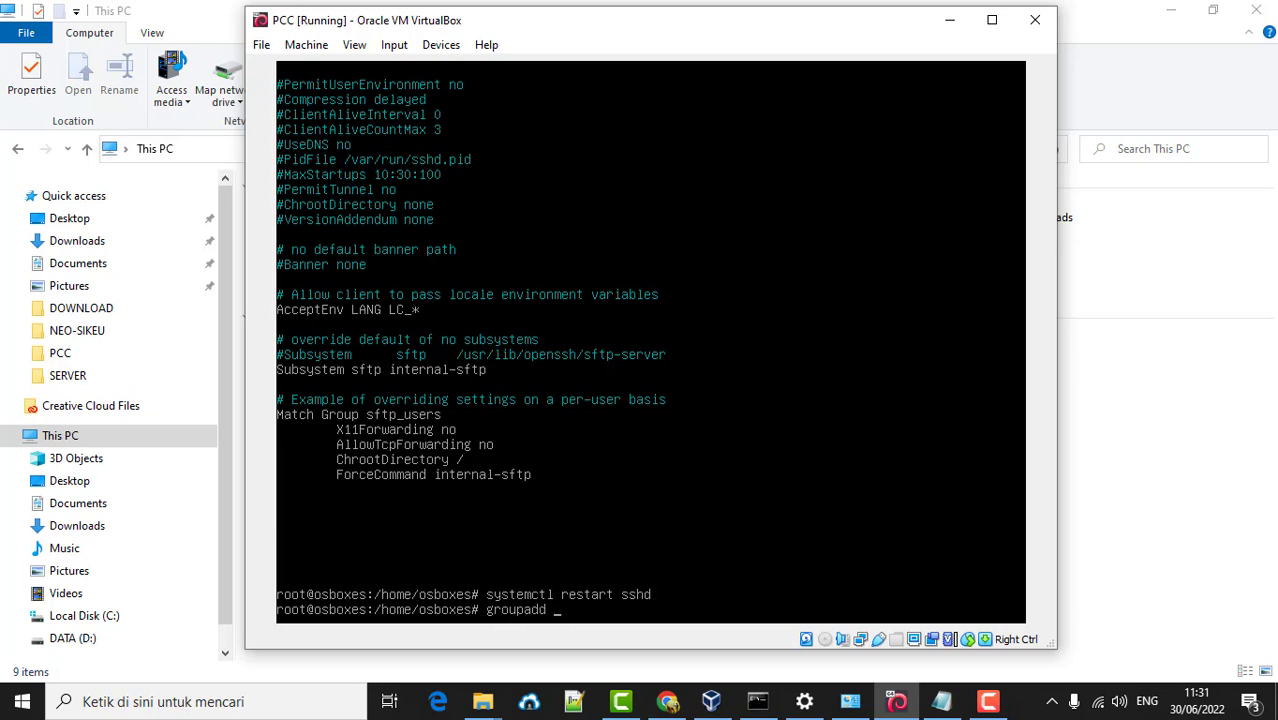
pyautogui.write(' sftp_users')
pyautogui.press('Return')
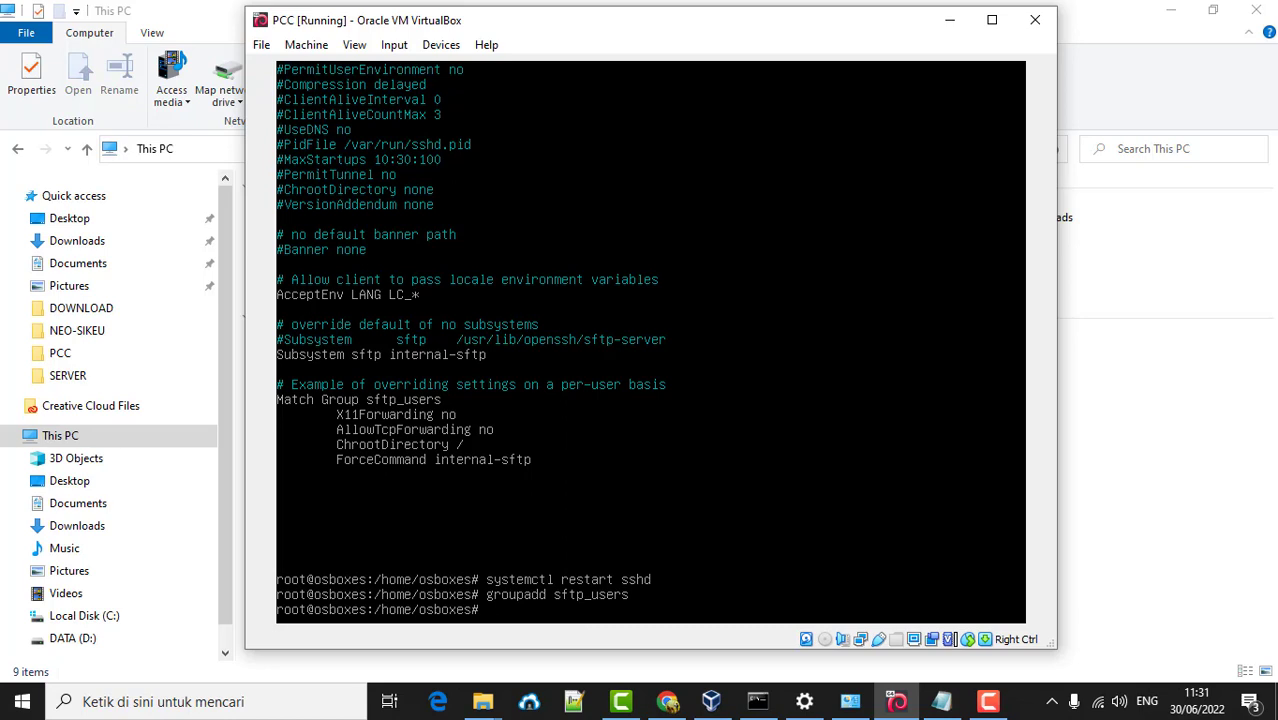
# - Add the osboxes and root users to sftp_users with usermod -G
pyautogui.write('usermod -G sftp_users')
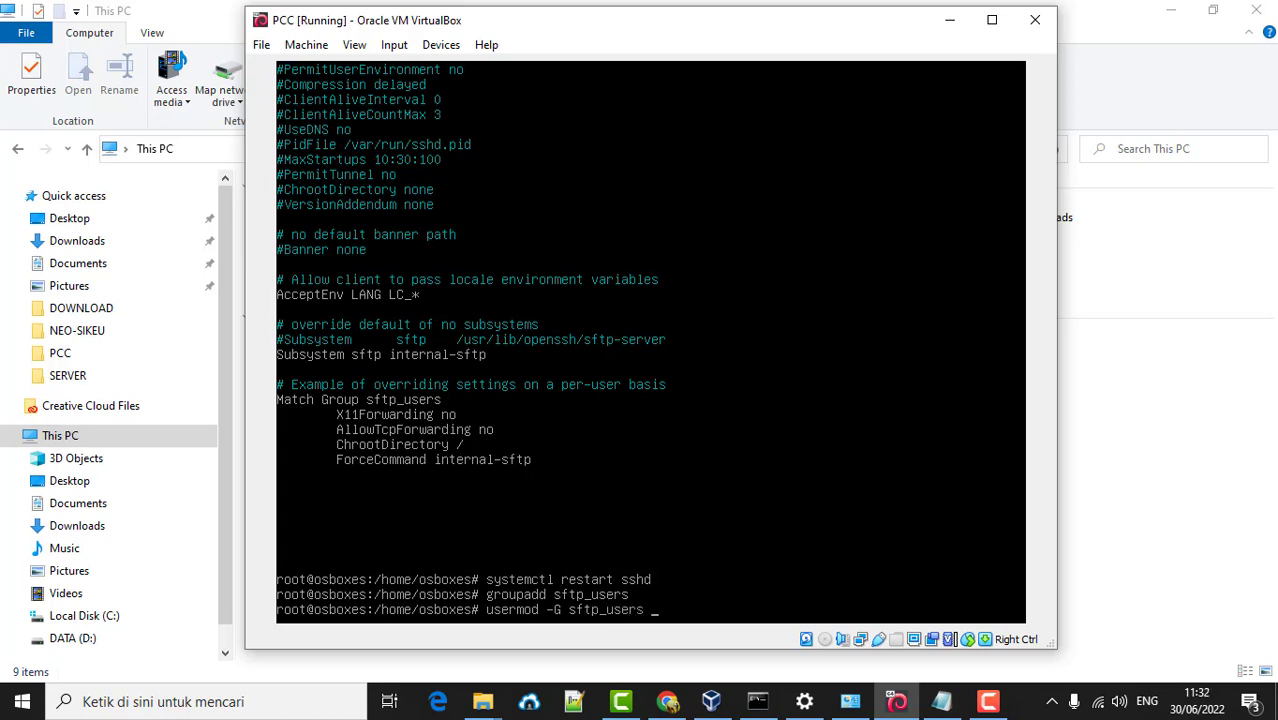
pyautogui.write(' osboixes')
pyautogui.press('Return')
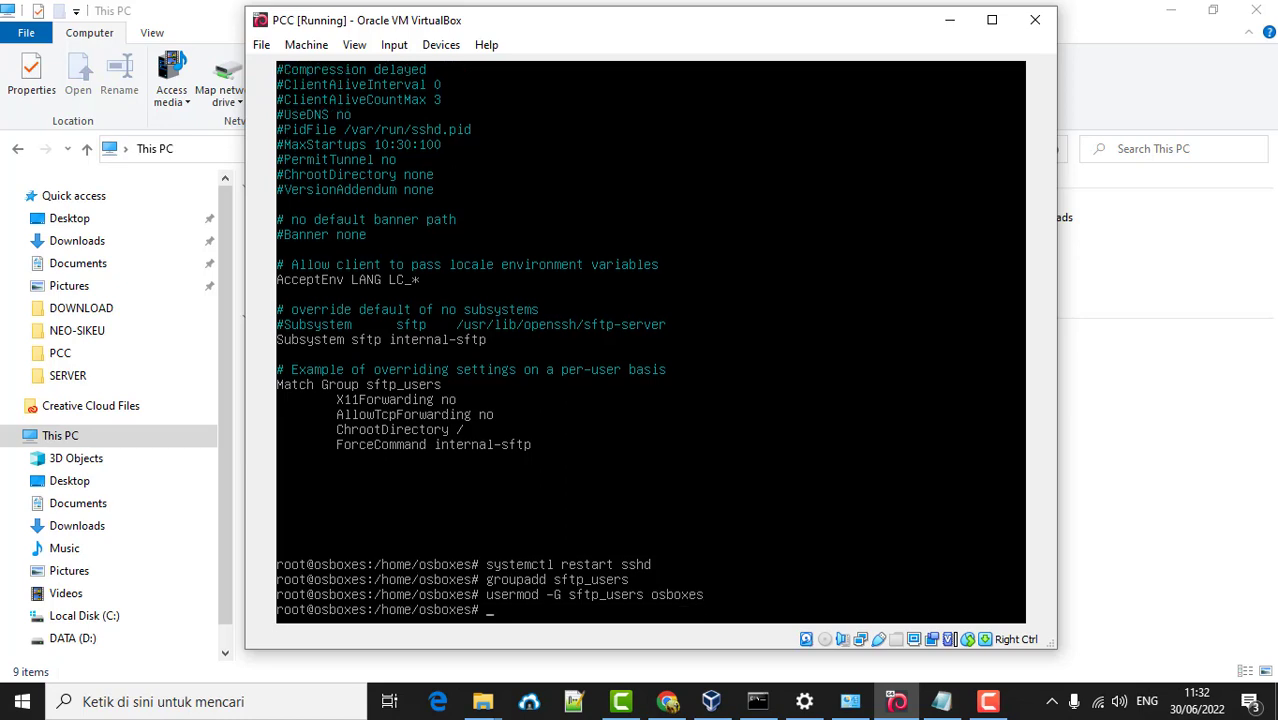
pyautogui.press('Up')
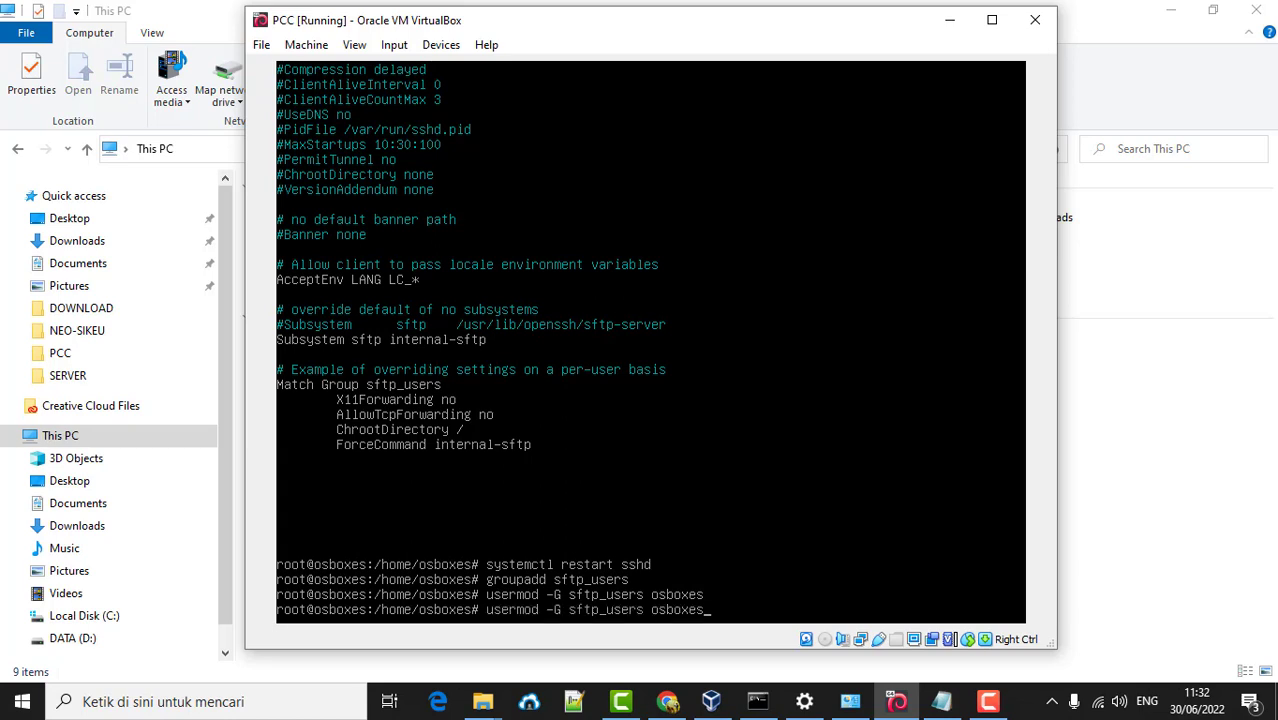
pyautogui.press('BackSpace')
pyautogui.press('BackSpace')
pyautogui.press('BackSpace')
pyautogui.press('BackSpace')
pyautogui.press('BackSpace')
pyautogui.press('BackSpace')
pyautogui.press('BackSpace')
pyautogui.write('root')
pyautogui.press('Return')
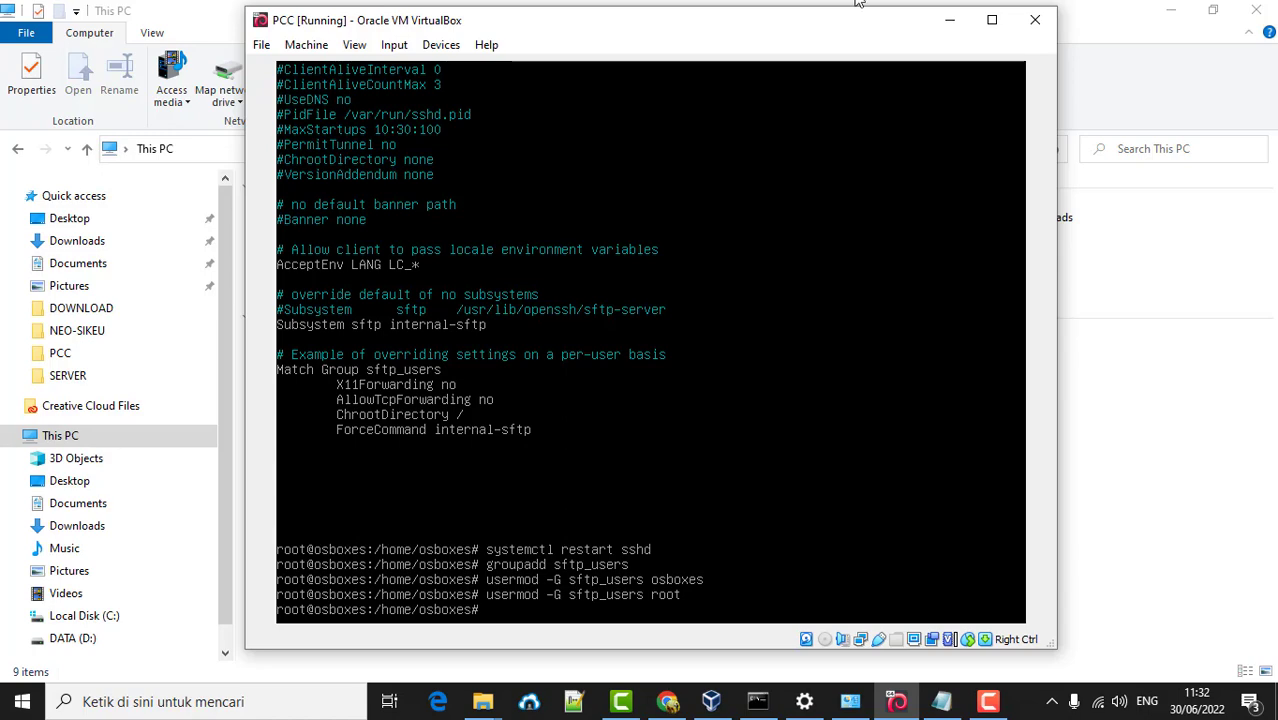
# - Minimize File Explorer and the VM window, then launch FileZilla Client
pyautogui.click(1174, 18)
pyautogui.click(1174, 18)
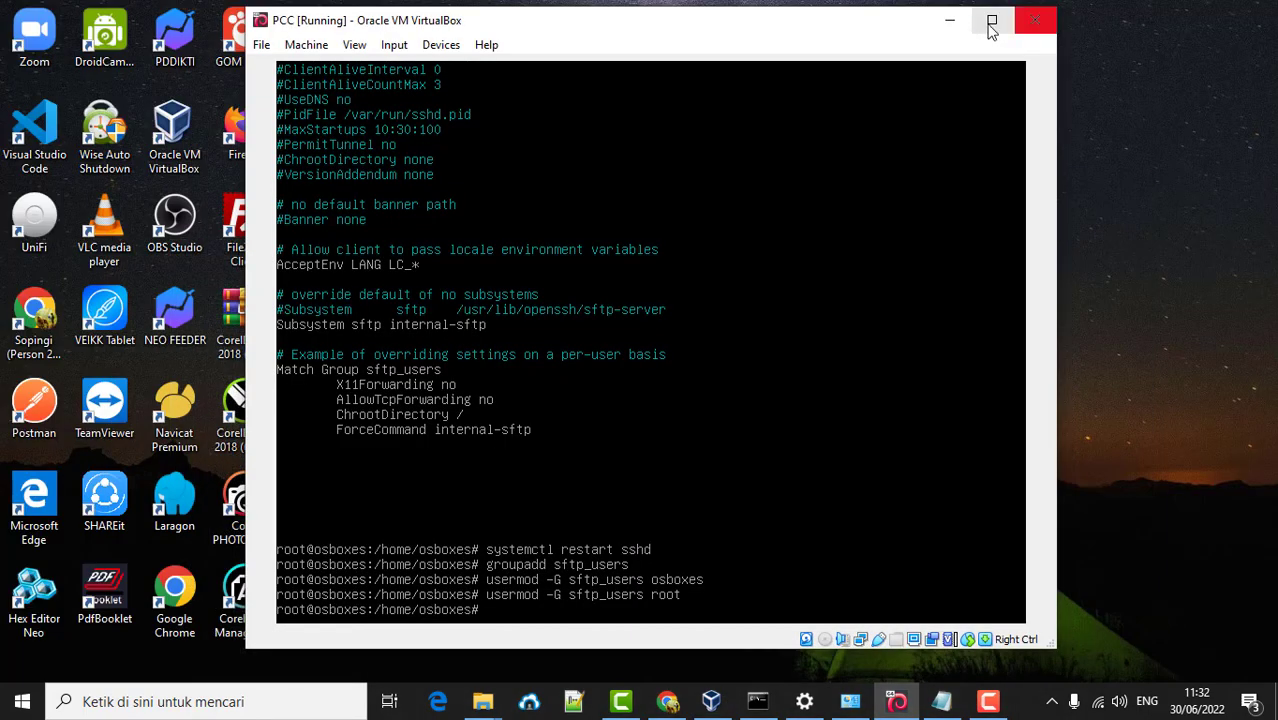
pyautogui.click(956, 20)
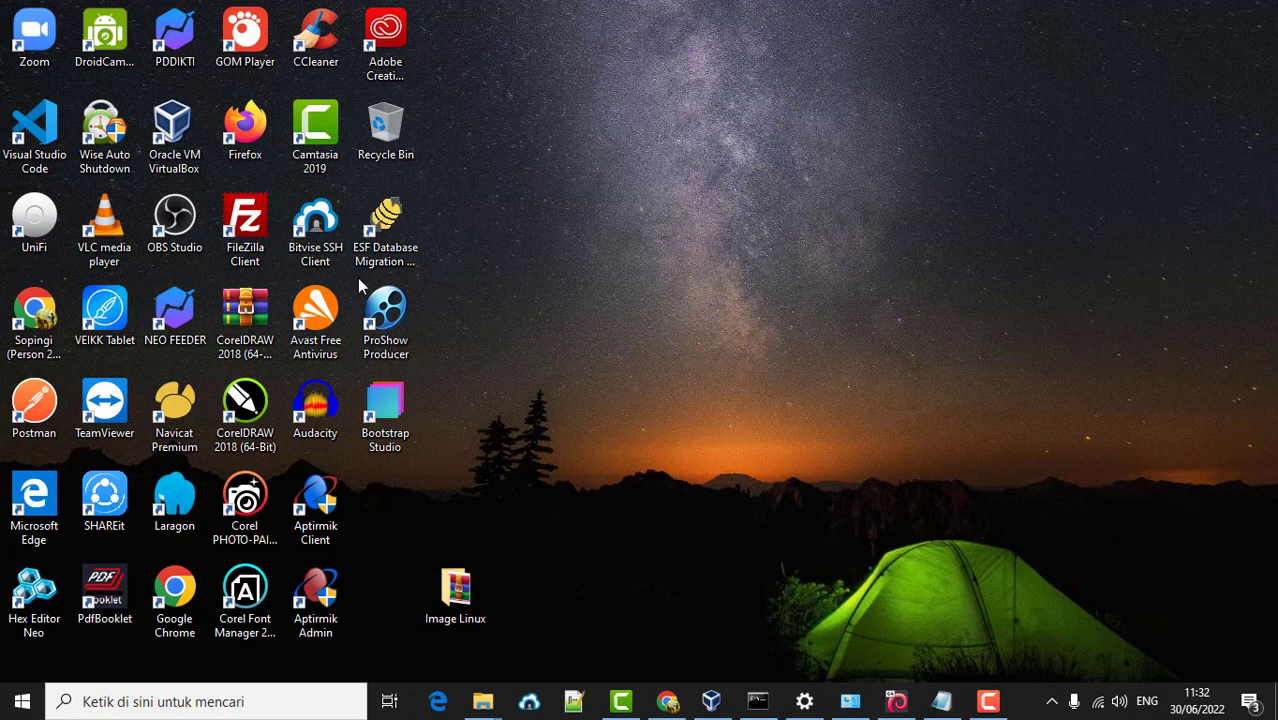
pyautogui.doubleClick(245, 225)
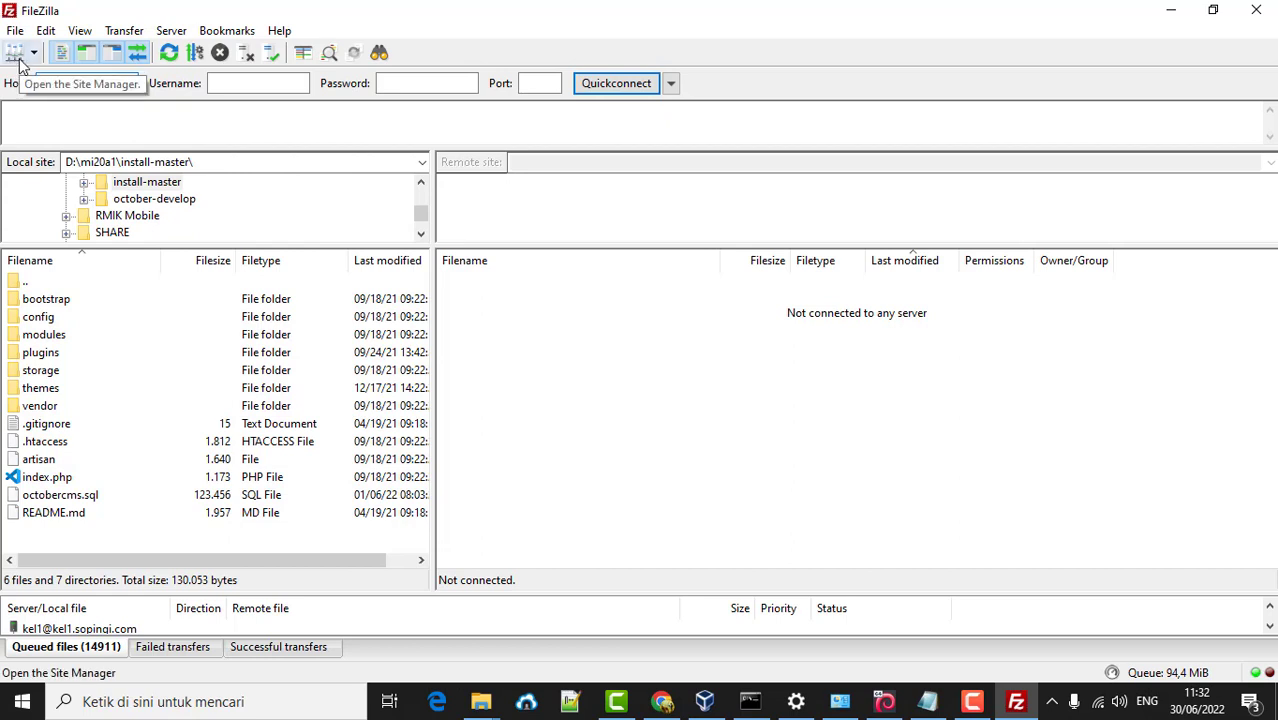
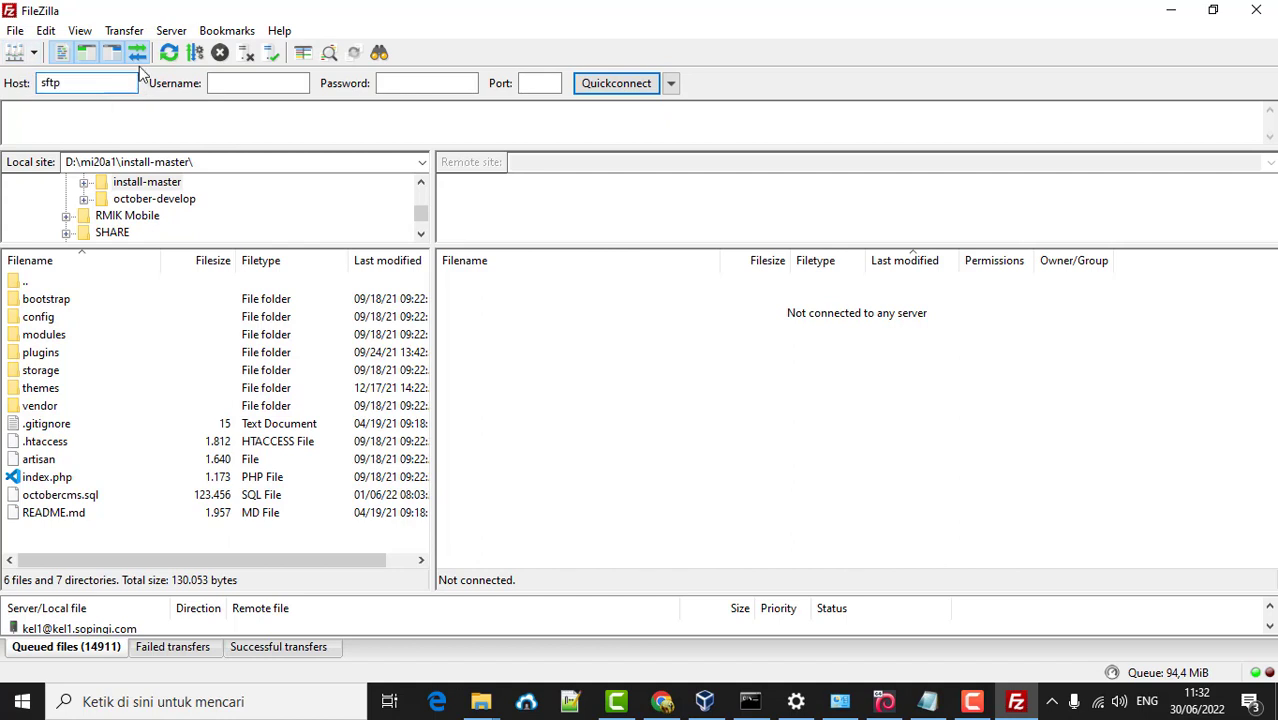
# - Quickconnect to sftp://192.168.196.200 as root with the account password, always trusting the host key
pyautogui.press('Tab')
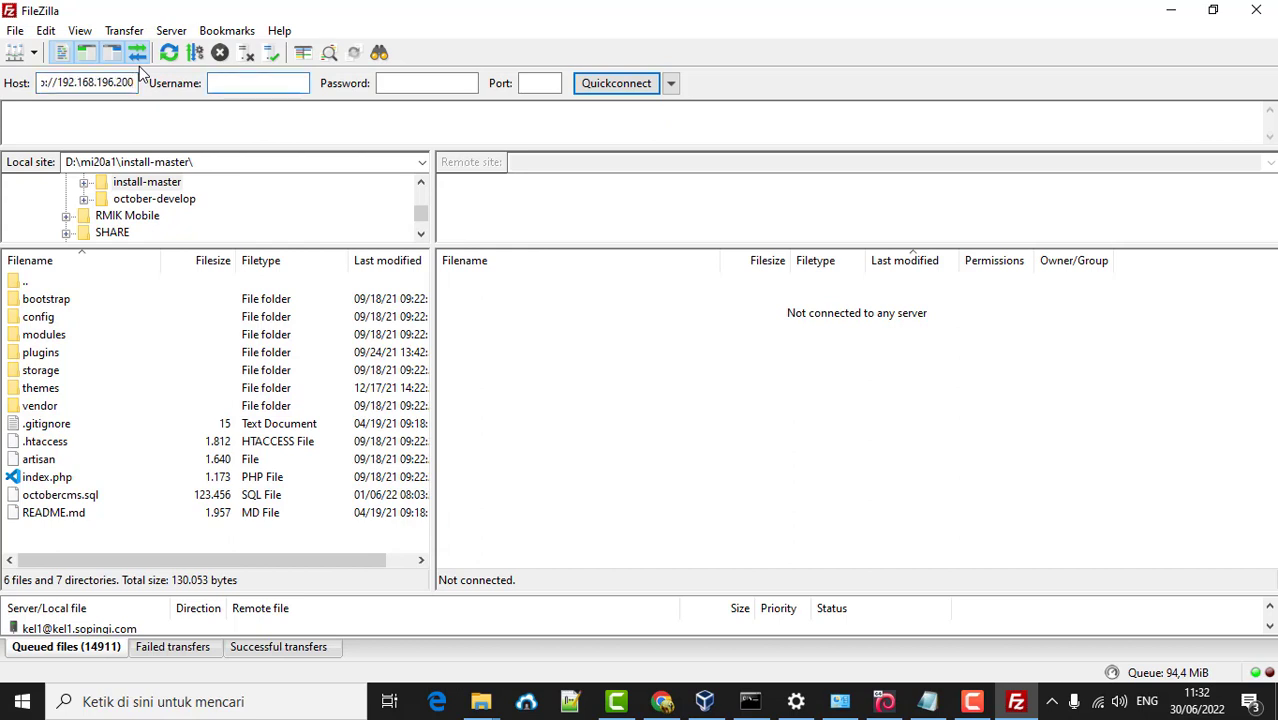
pyautogui.press('Tab')
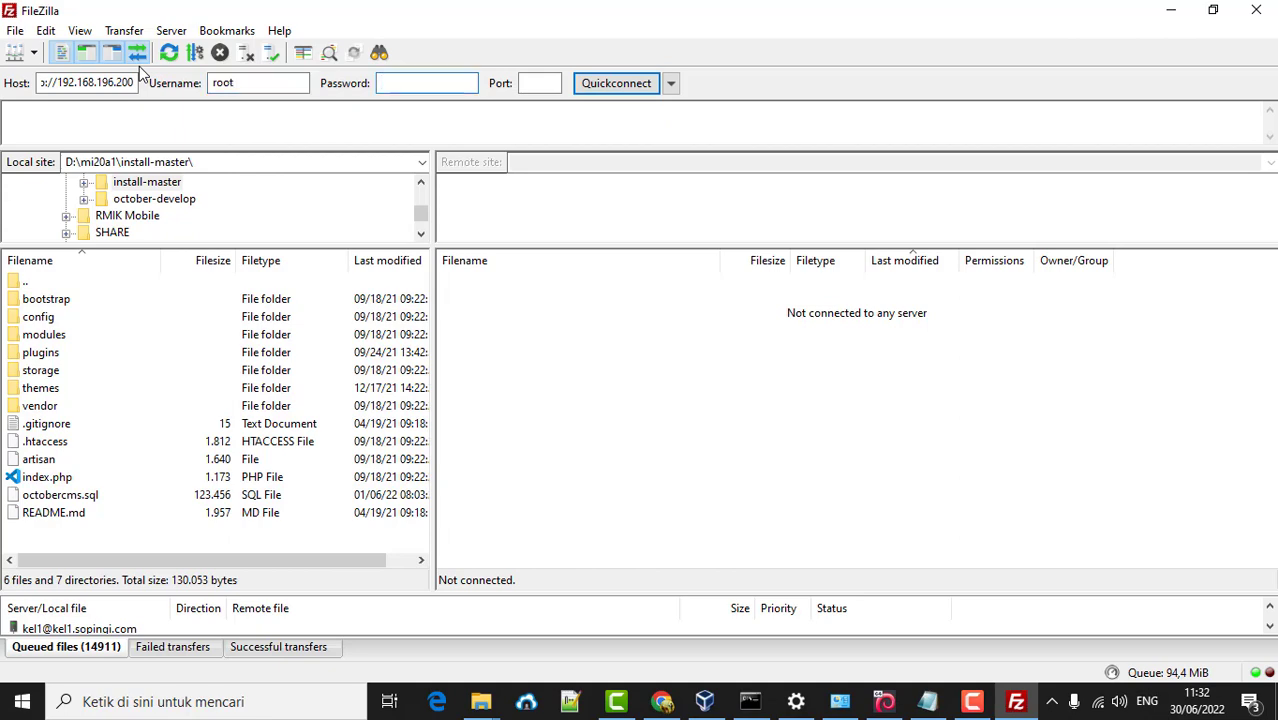
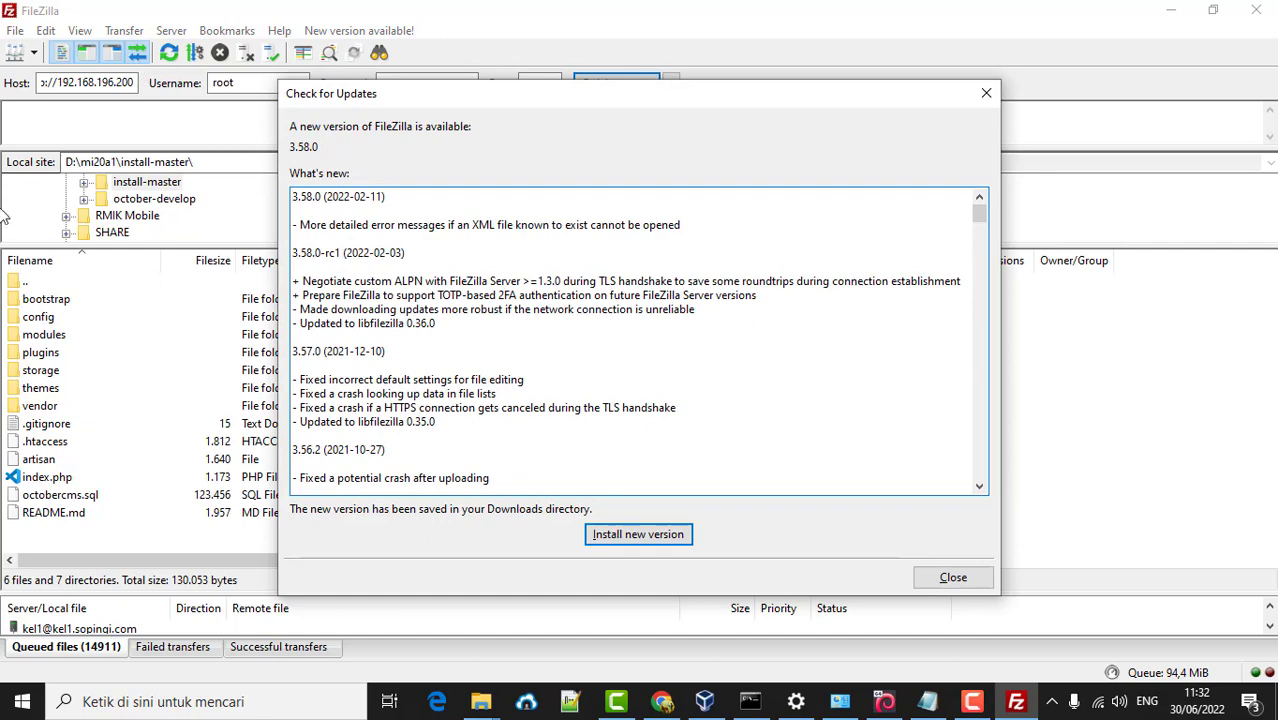
pyautogui.click(984, 95)
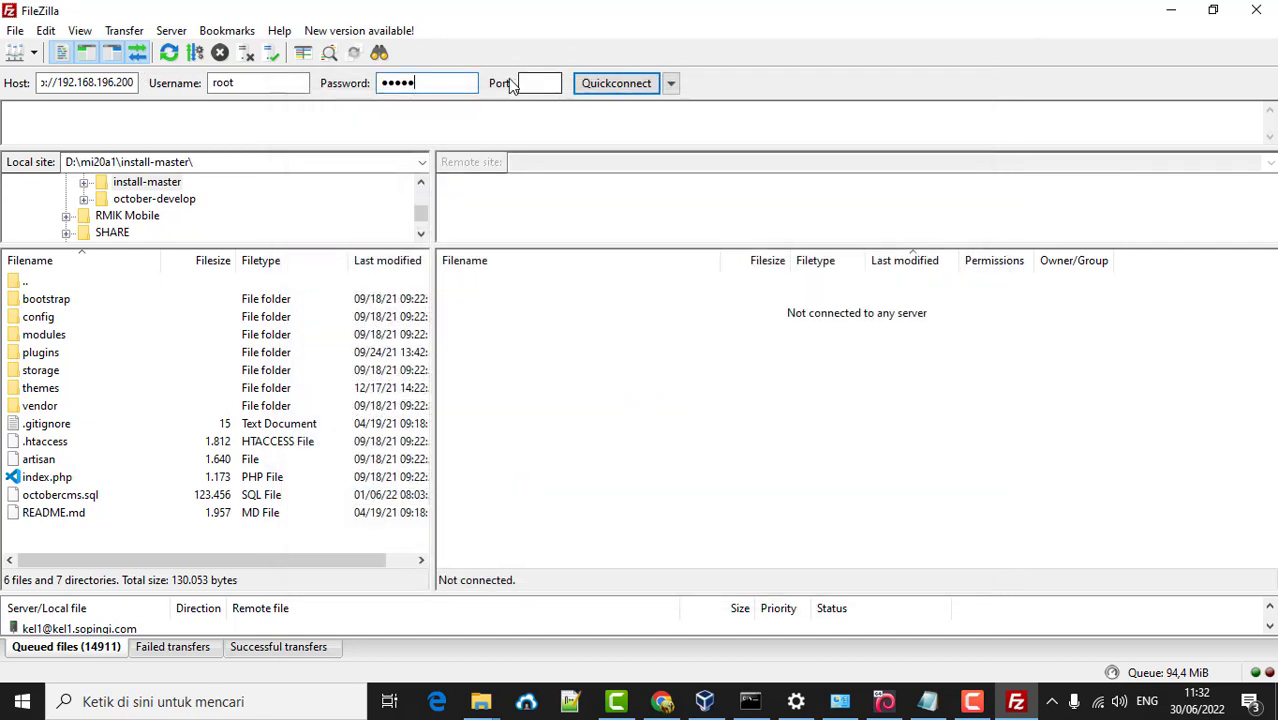
pyautogui.doubleClick(408, 82)
pyautogui.press('Return')
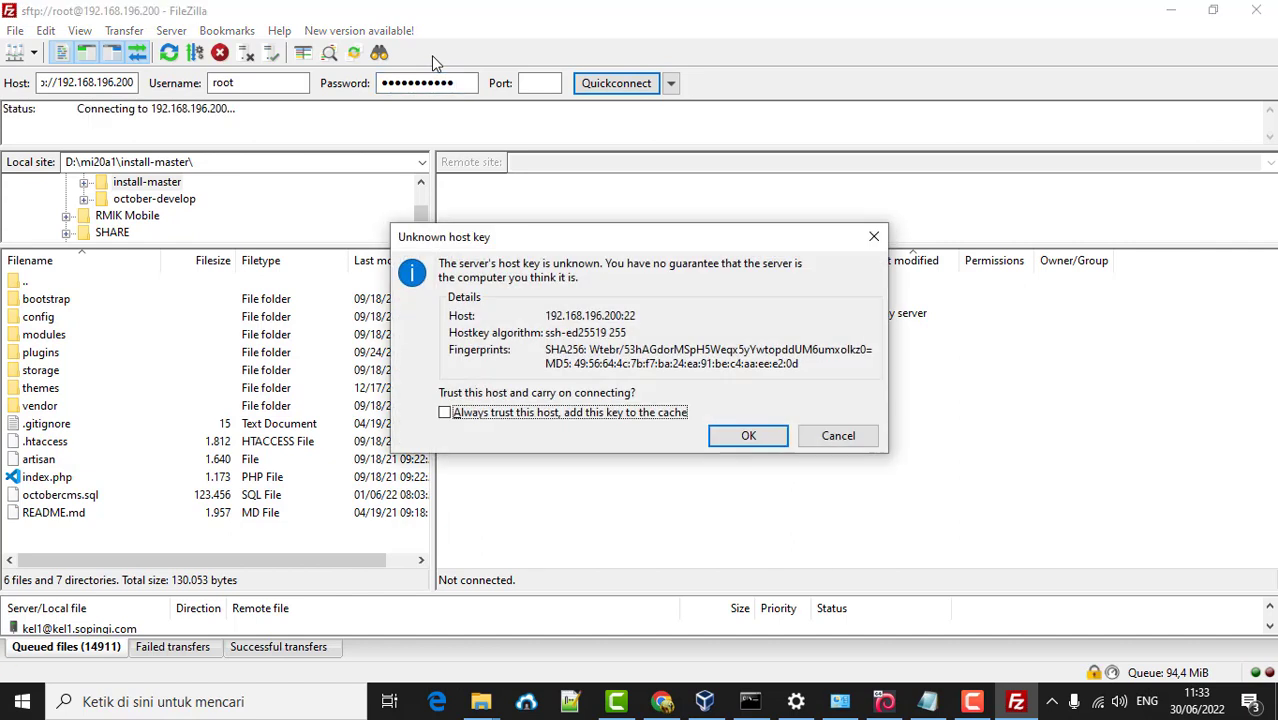
pyautogui.click(445, 413)
pyautogui.click(748, 436)
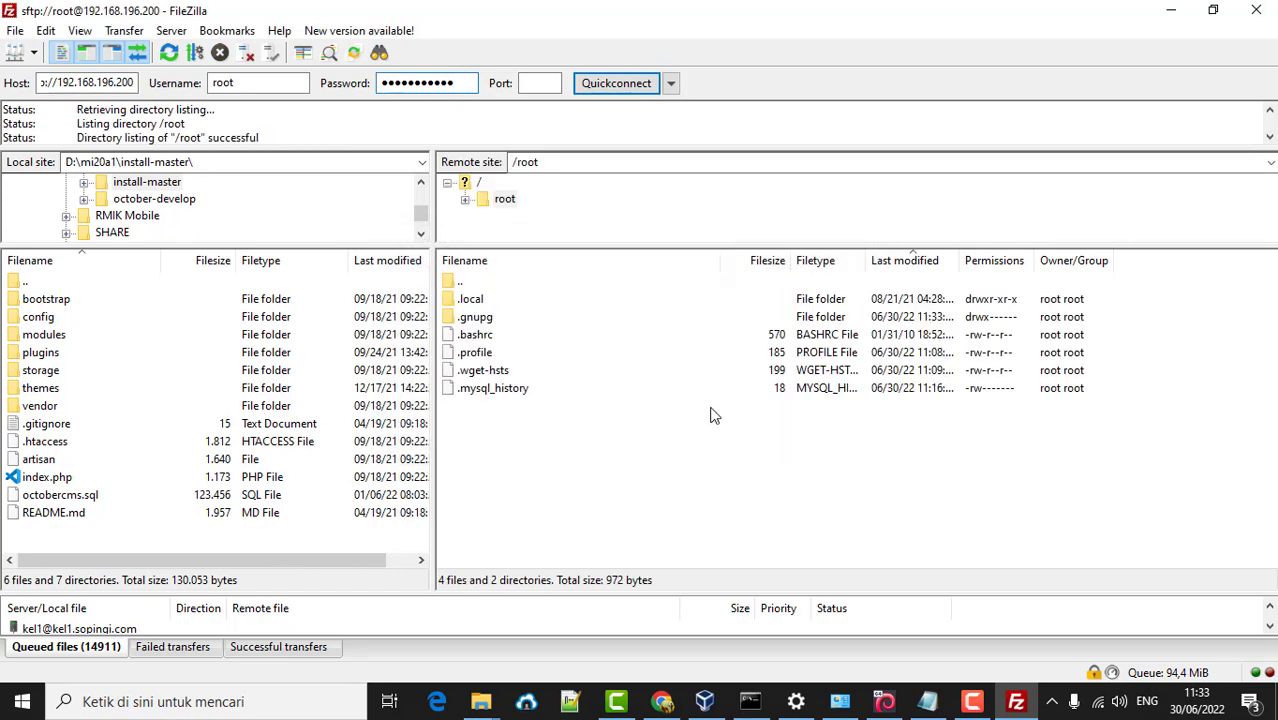
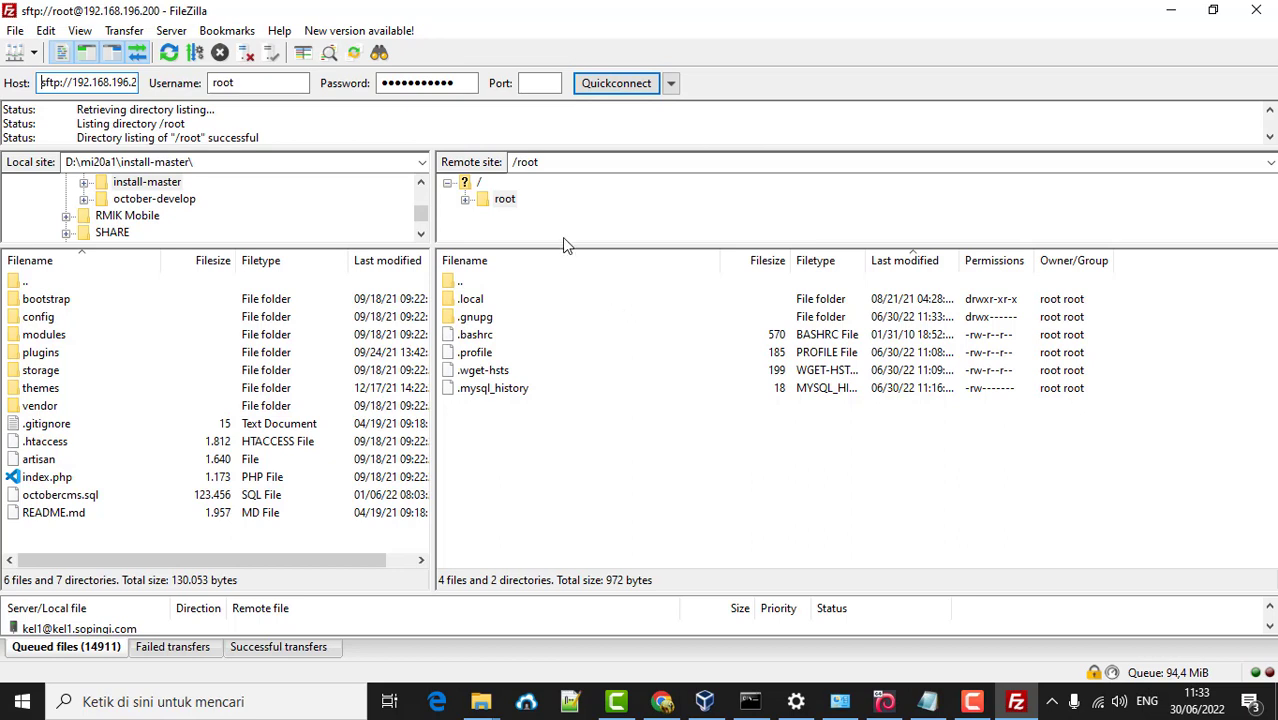
# - Navigate the remote pane from /root up to / and into /home/osboxes
pyautogui.doubleClick(458, 285)
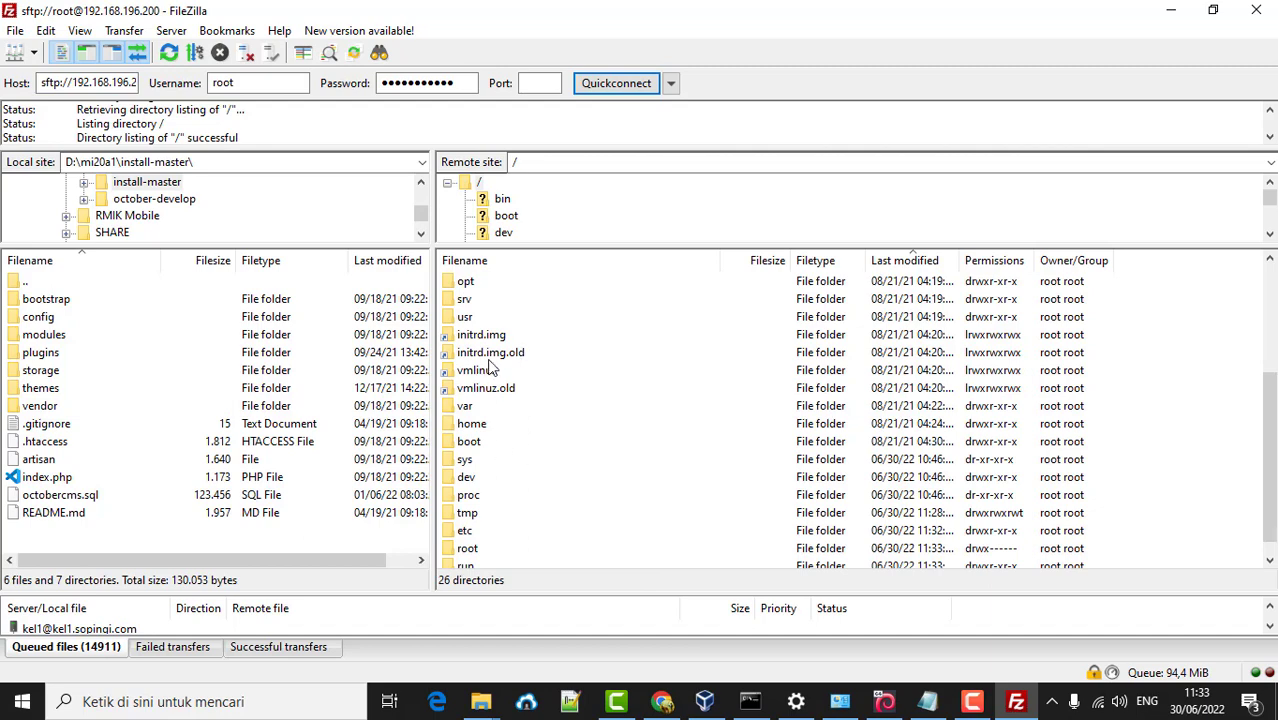
pyautogui.doubleClick(460, 427)
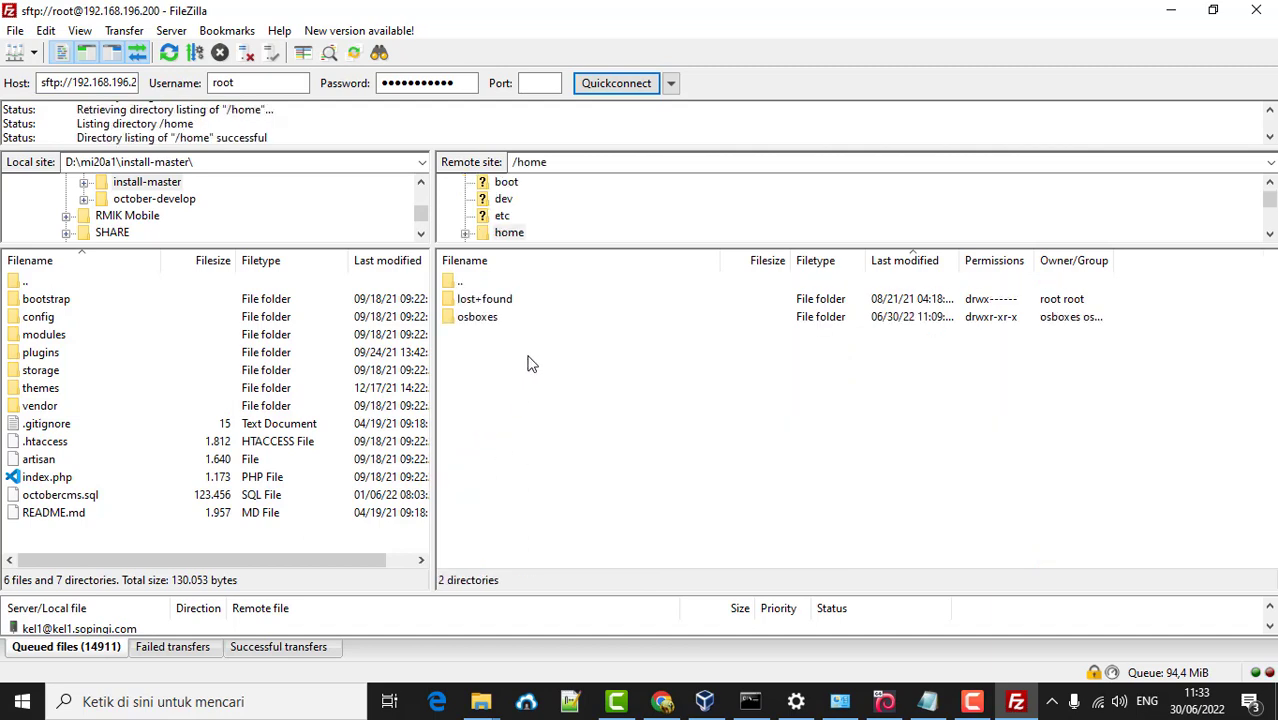
pyautogui.doubleClick(488, 318)
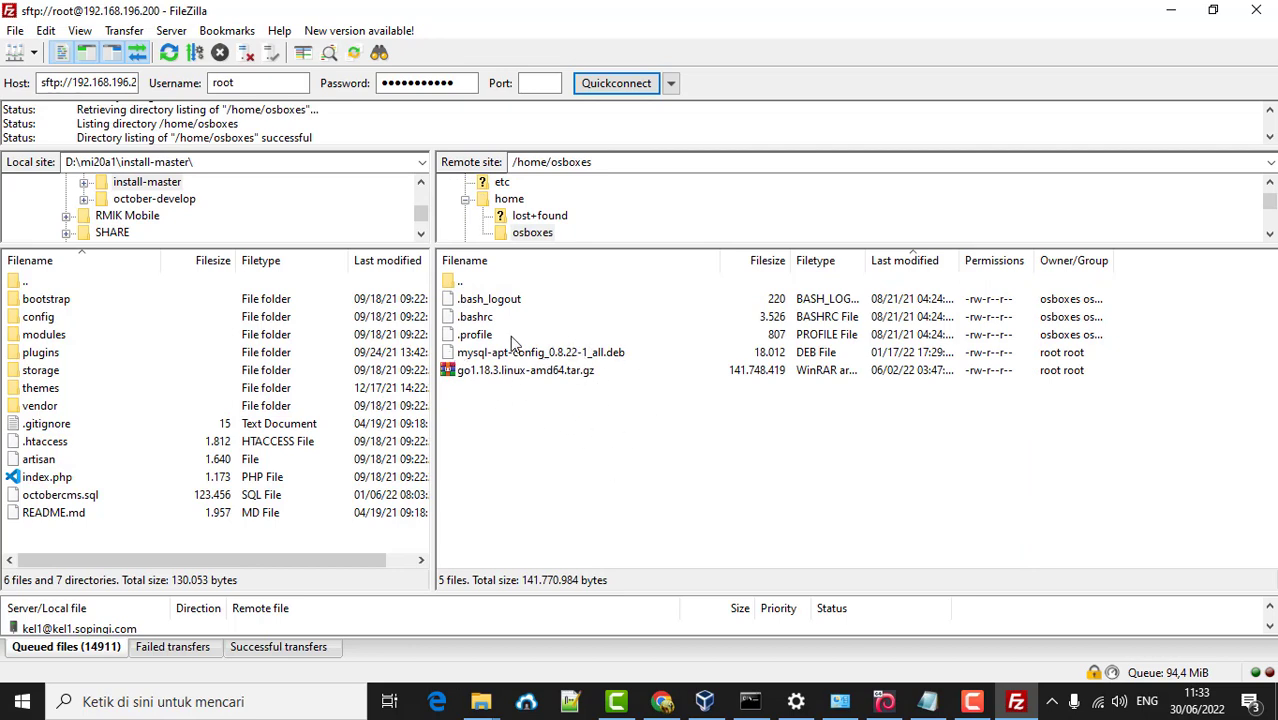
# - Create a remote directory named 'aplikasi' inside /home/osboxes
pyautogui.rightClick(542, 423)
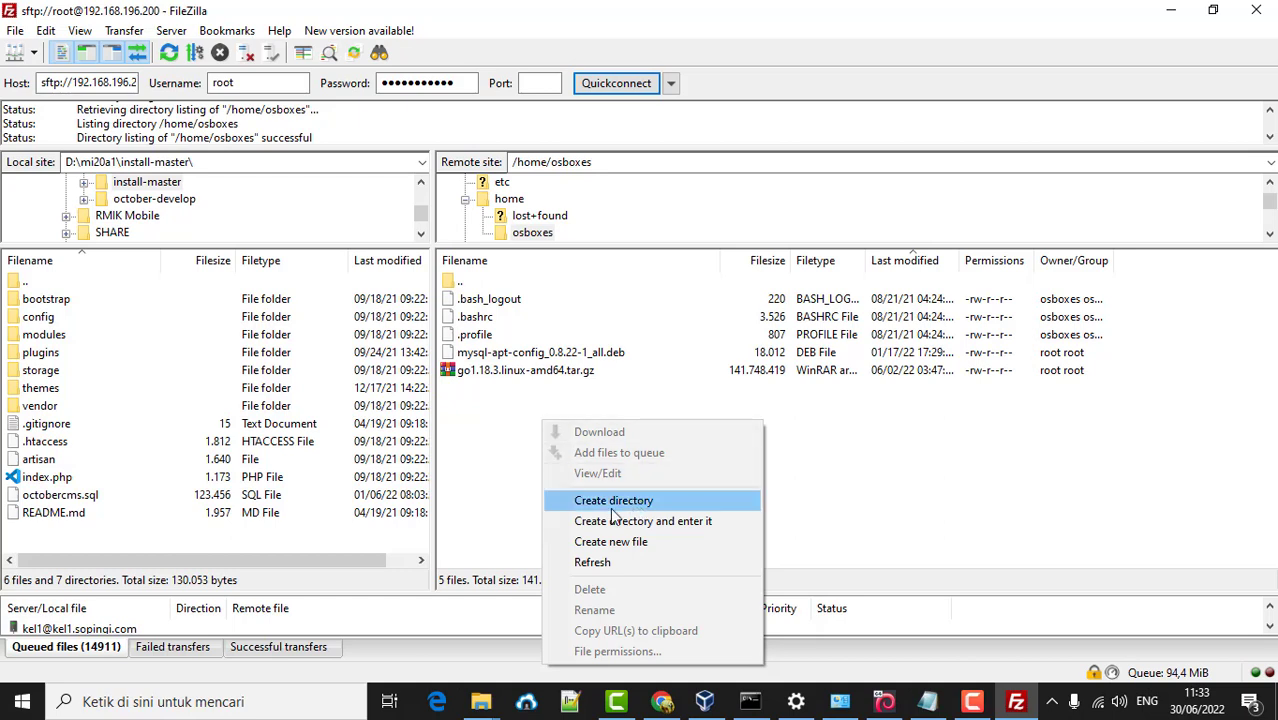
pyautogui.click(643, 508)
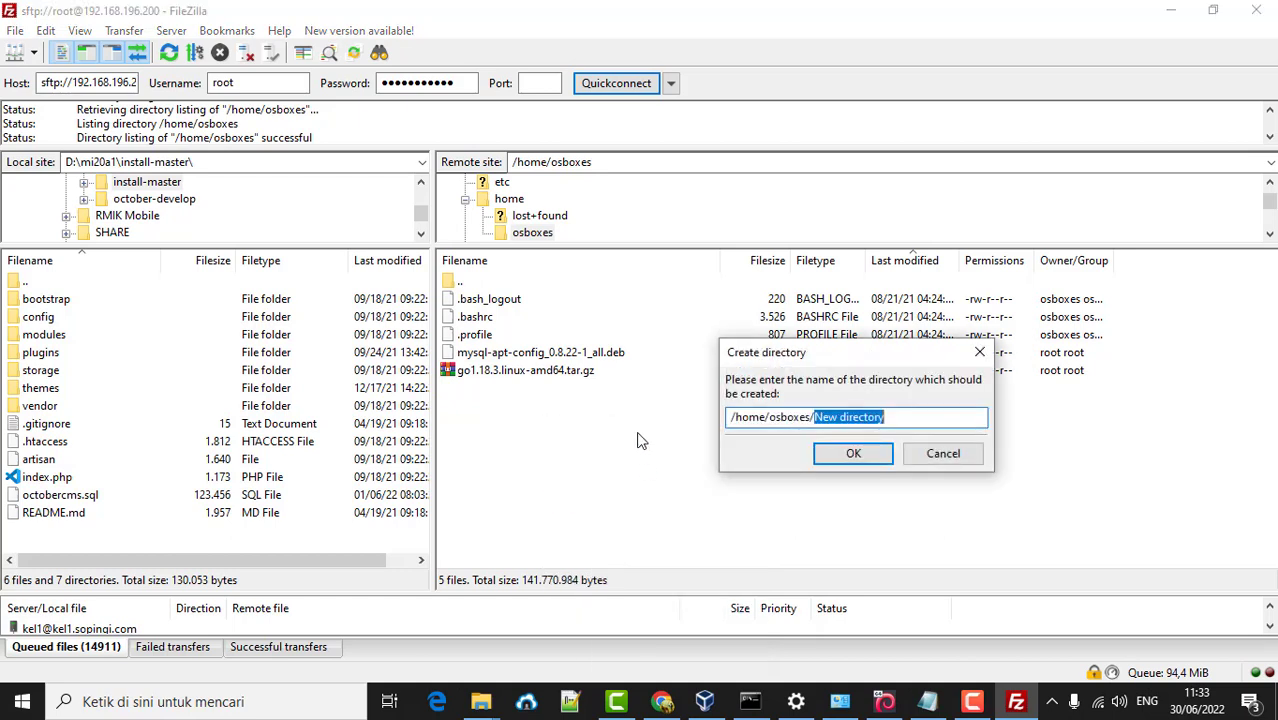
pyautogui.write('ap')
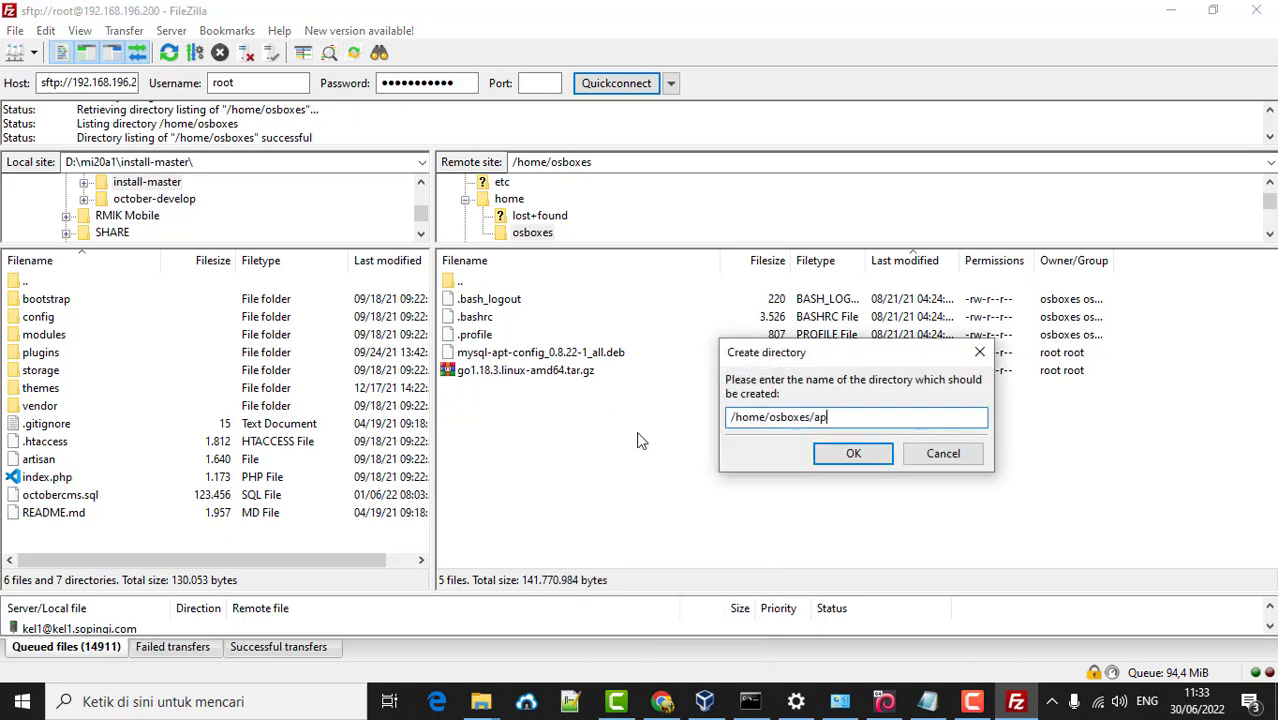
pyautogui.write('likasi')
pyautogui.click(852, 456)
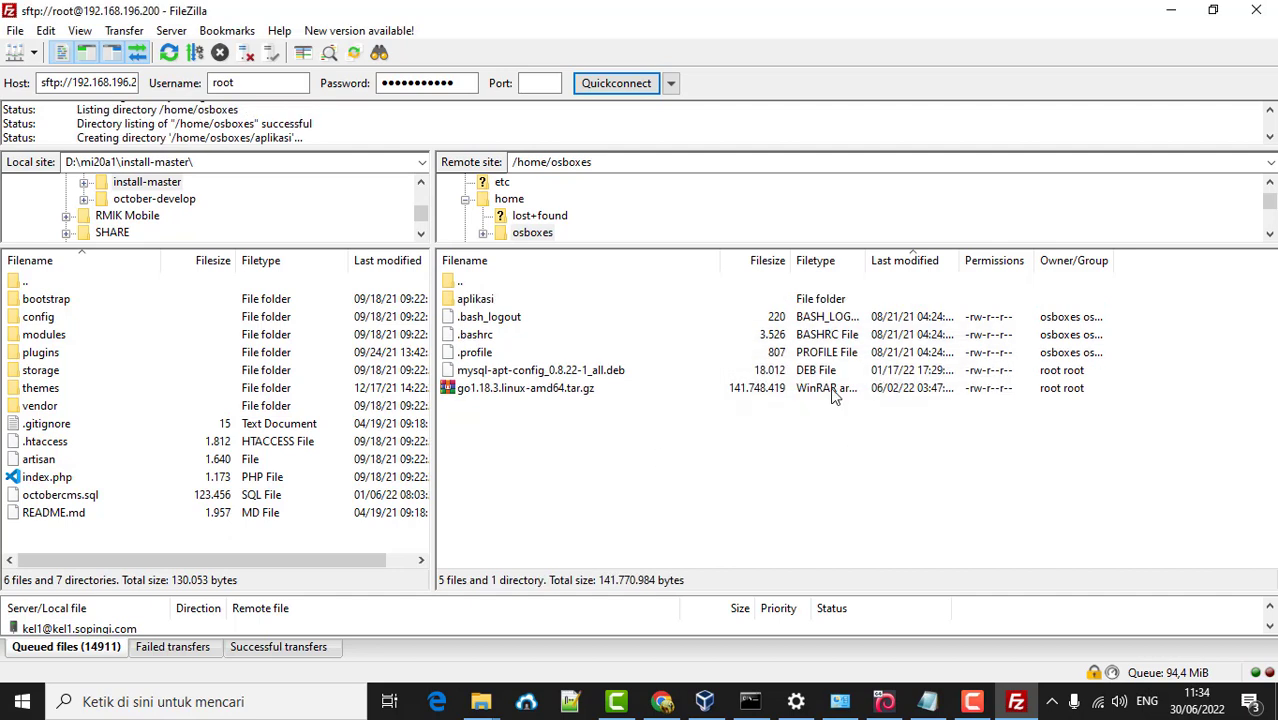
# - Open the empty remote aplikasi folder and browse local drive D: in the folder tree
pyautogui.doubleClick(474, 299)
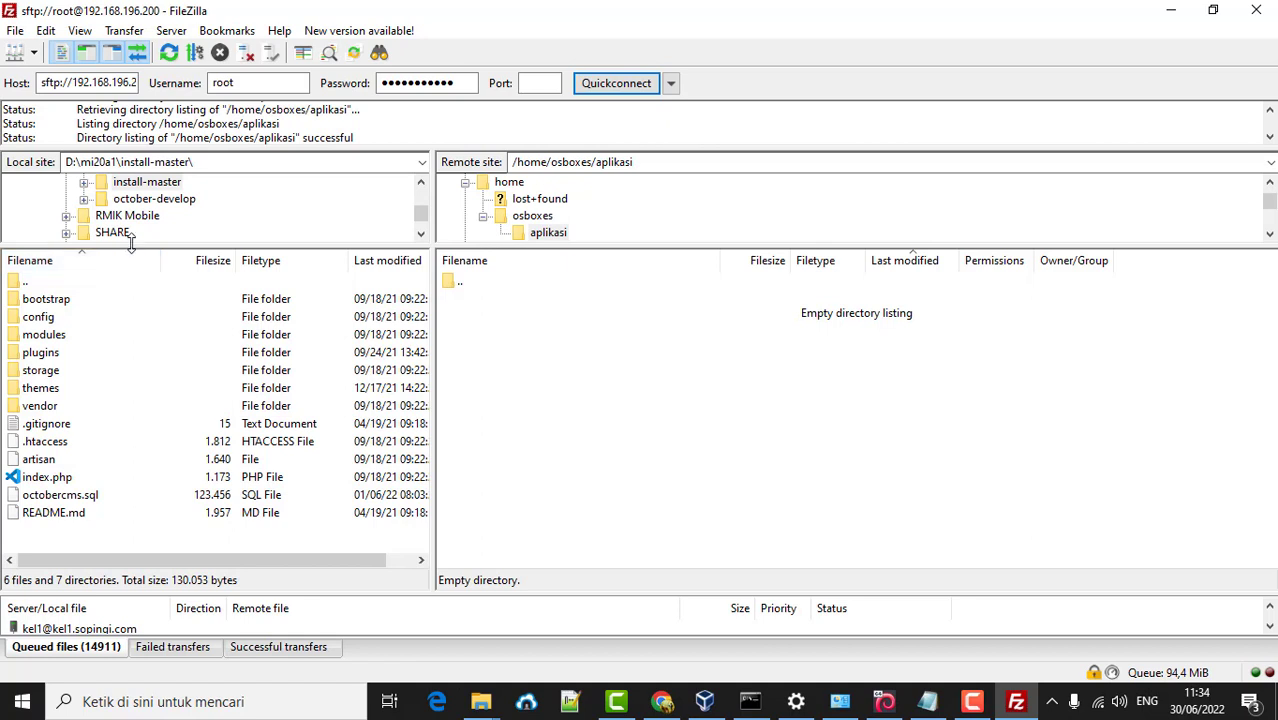
pyautogui.moveTo(134, 245); pyautogui.dragTo(142, 358)
pyautogui.scroll(15, 105, 258)
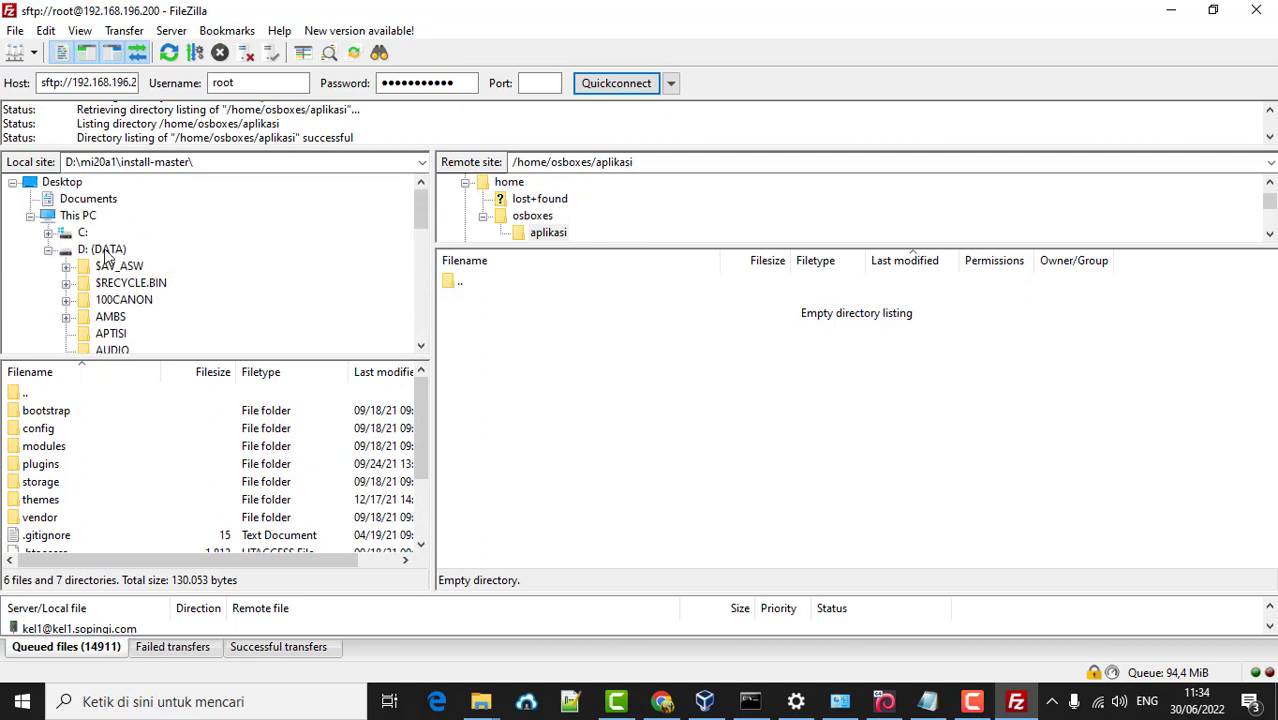
pyautogui.click(49, 251)
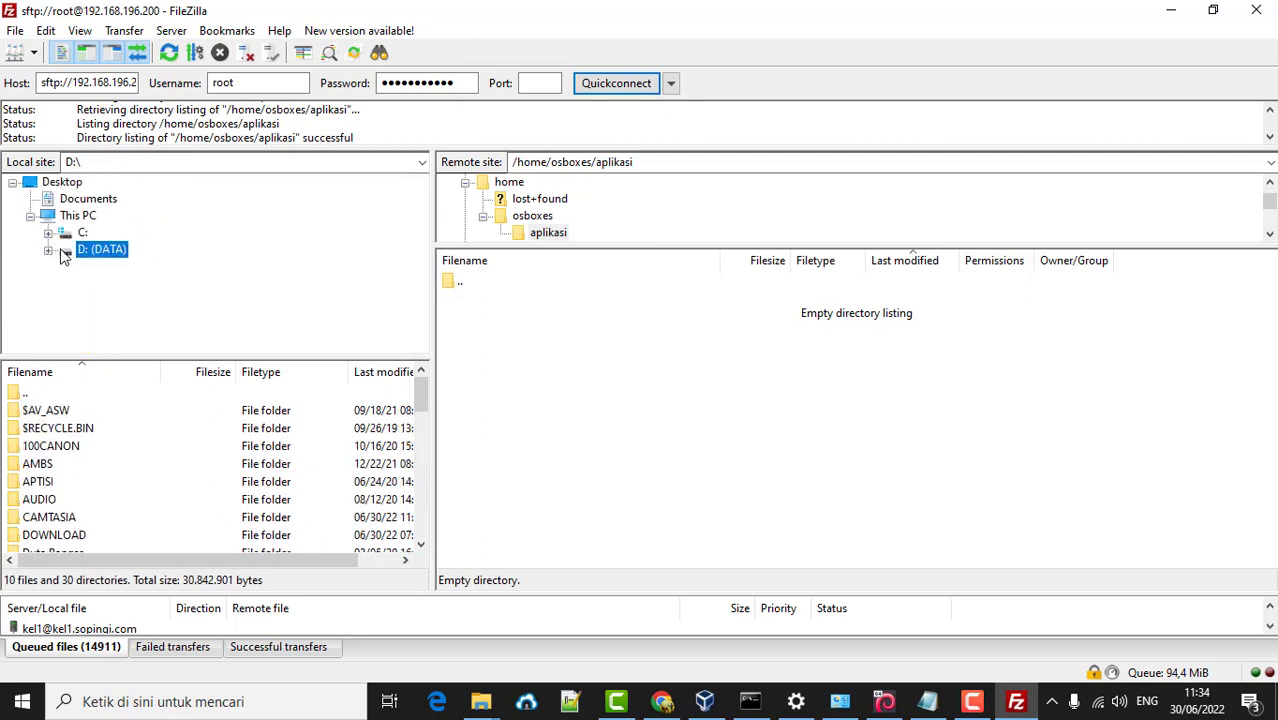
pyautogui.click(48, 251)
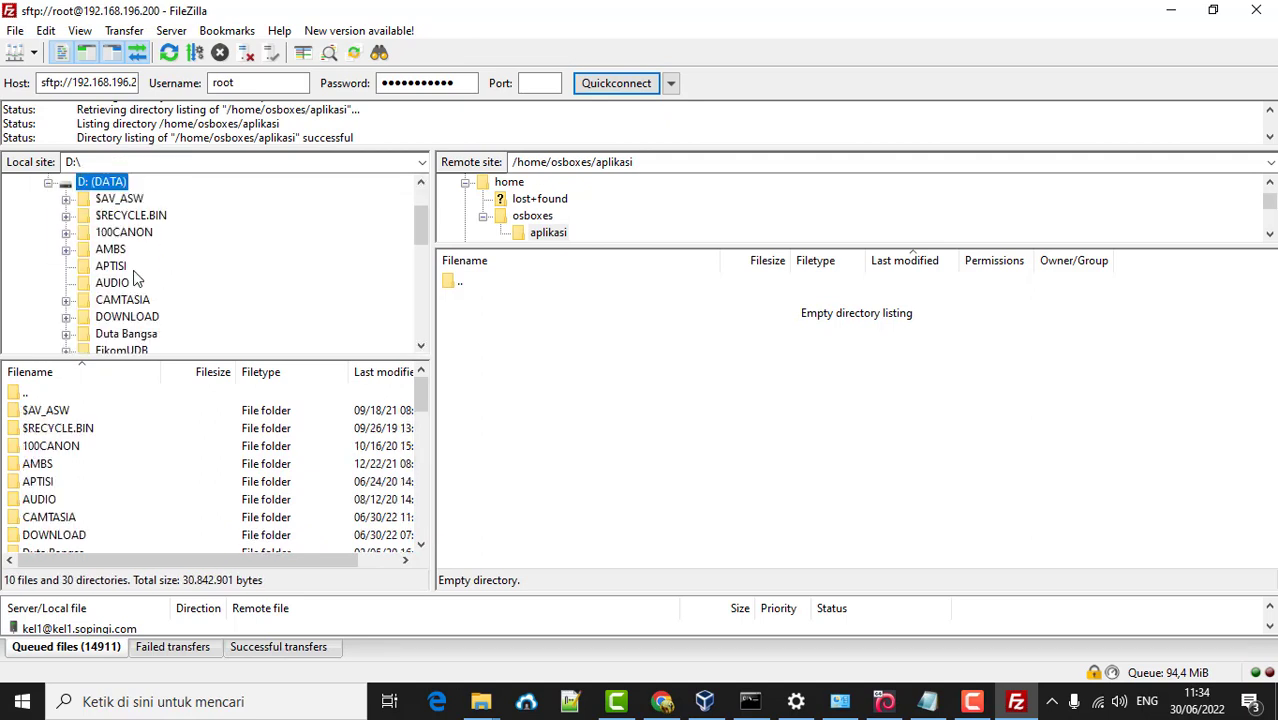
pyautogui.scroll(-2, 137, 279)
pyautogui.scroll(-6, 137, 279)
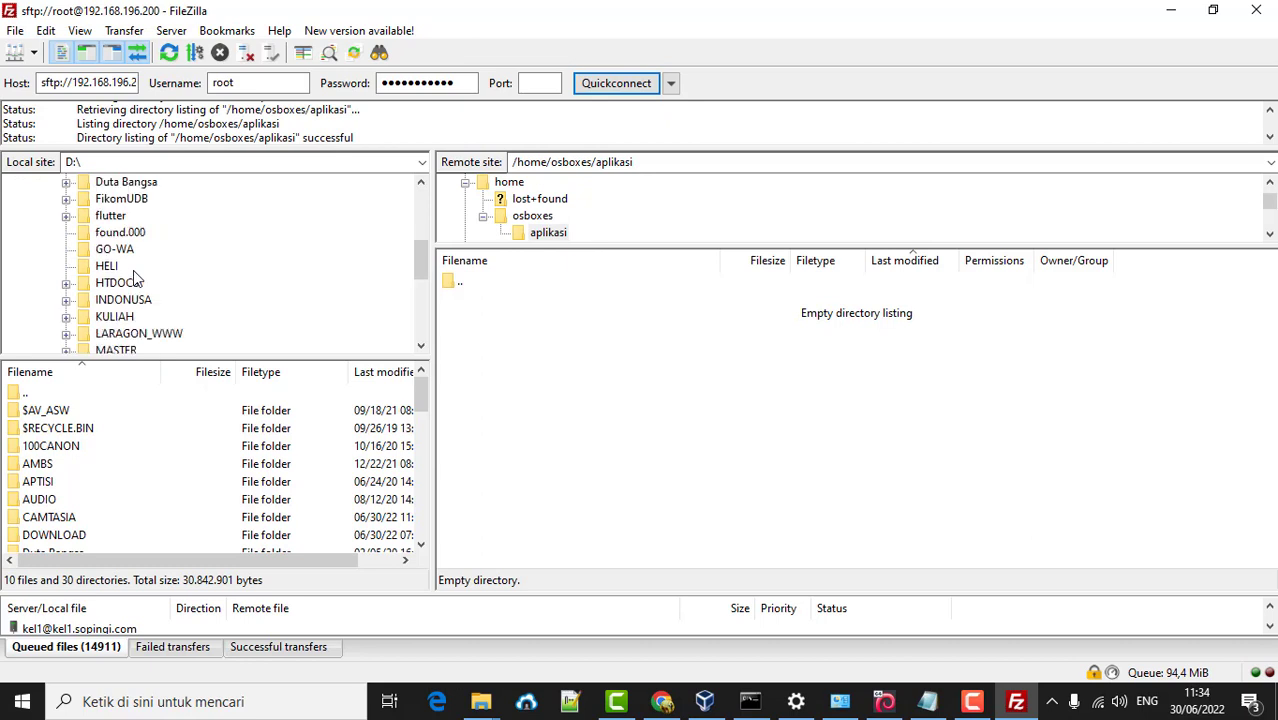
pyautogui.scroll(2, 137, 279)
pyautogui.scroll(-2, 137, 279)
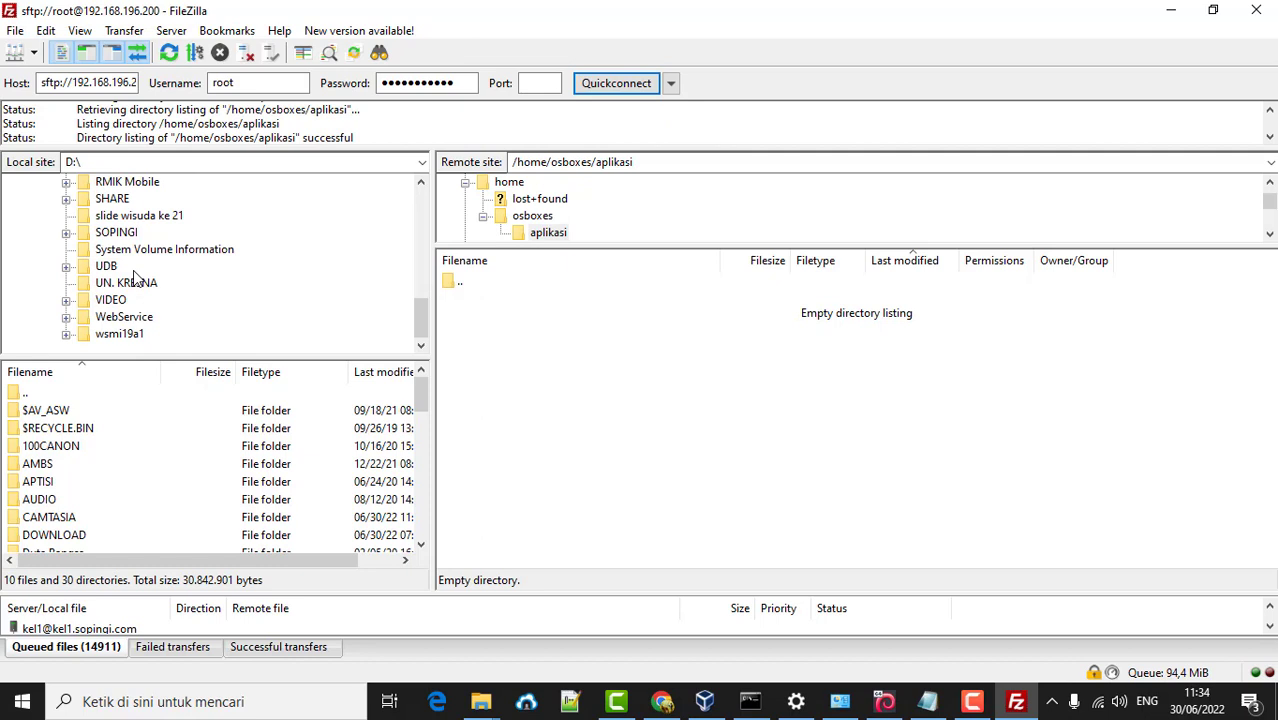
pyautogui.scroll(7, 163, 188)
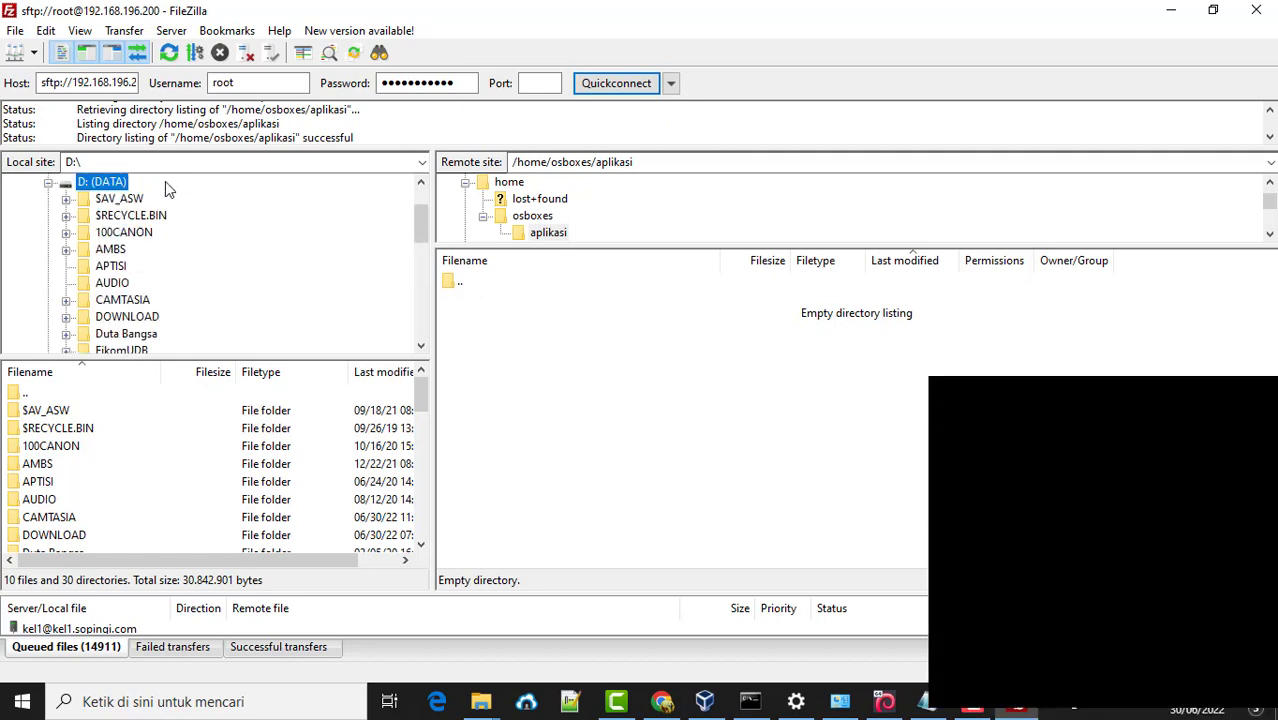
pyautogui.scroll(-3, 163, 188)
pyautogui.scroll(4, 139, 210)
# - Open the local GolangFikom project folder on drive E: (PTI-STMIKDB)
pyautogui.click(48, 232)
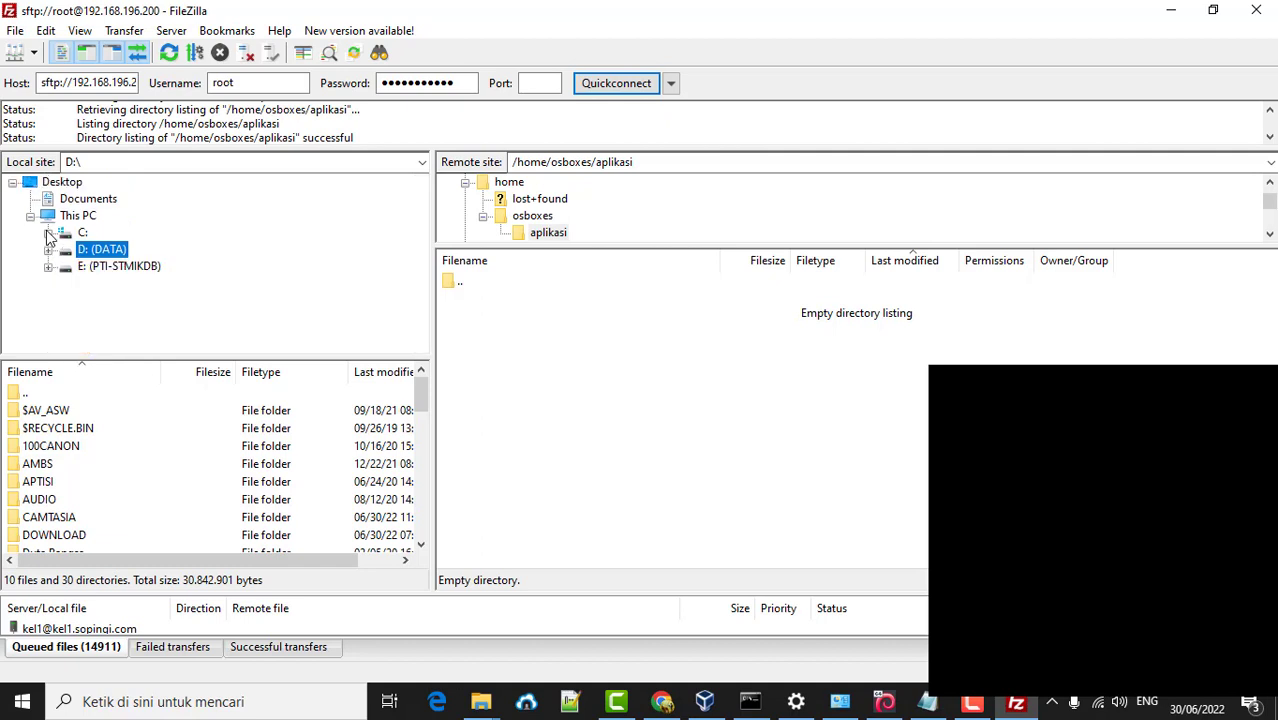
pyautogui.click(110, 270)
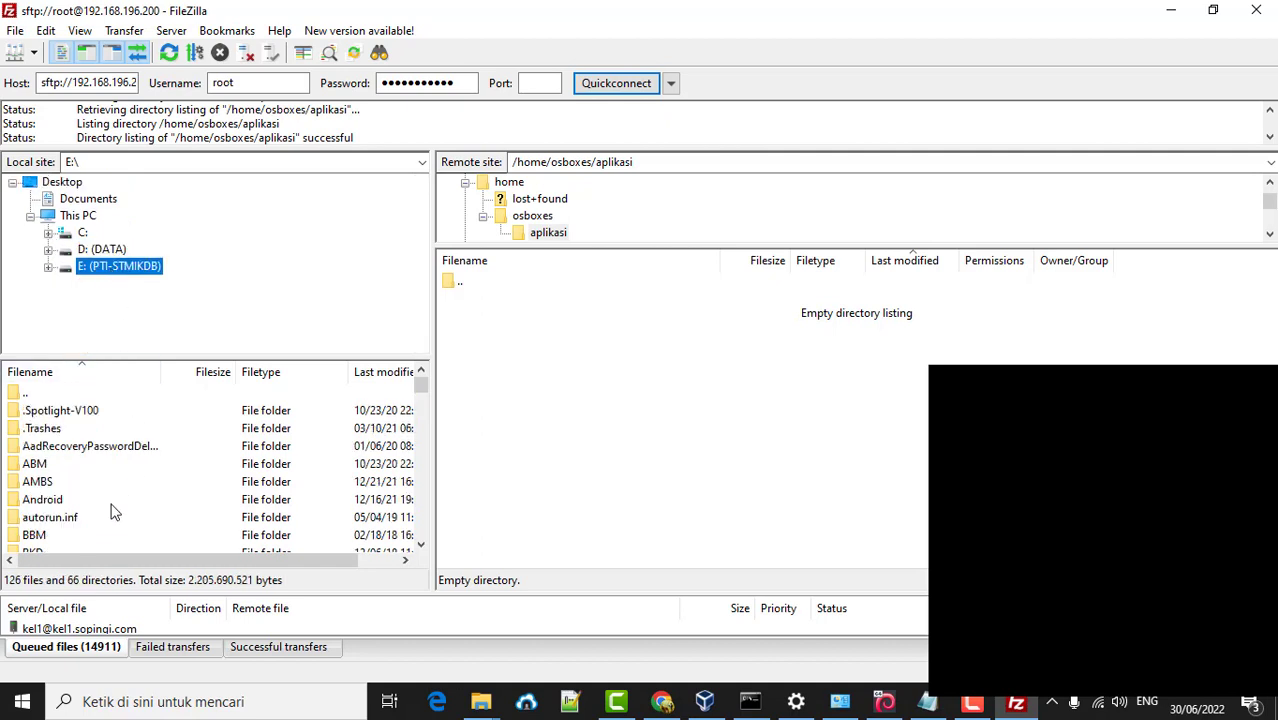
pyautogui.scroll(-2, 110, 505)
pyautogui.scroll(-4, 105, 503)
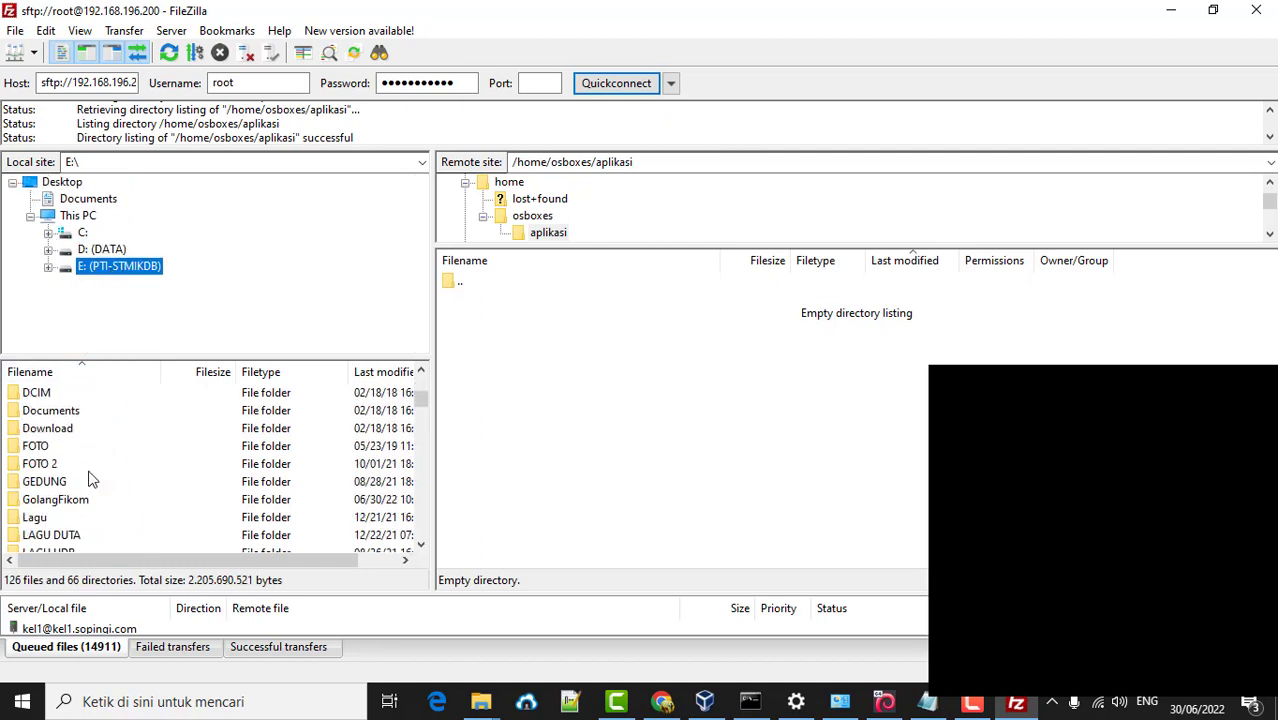
pyautogui.doubleClick(56, 502)
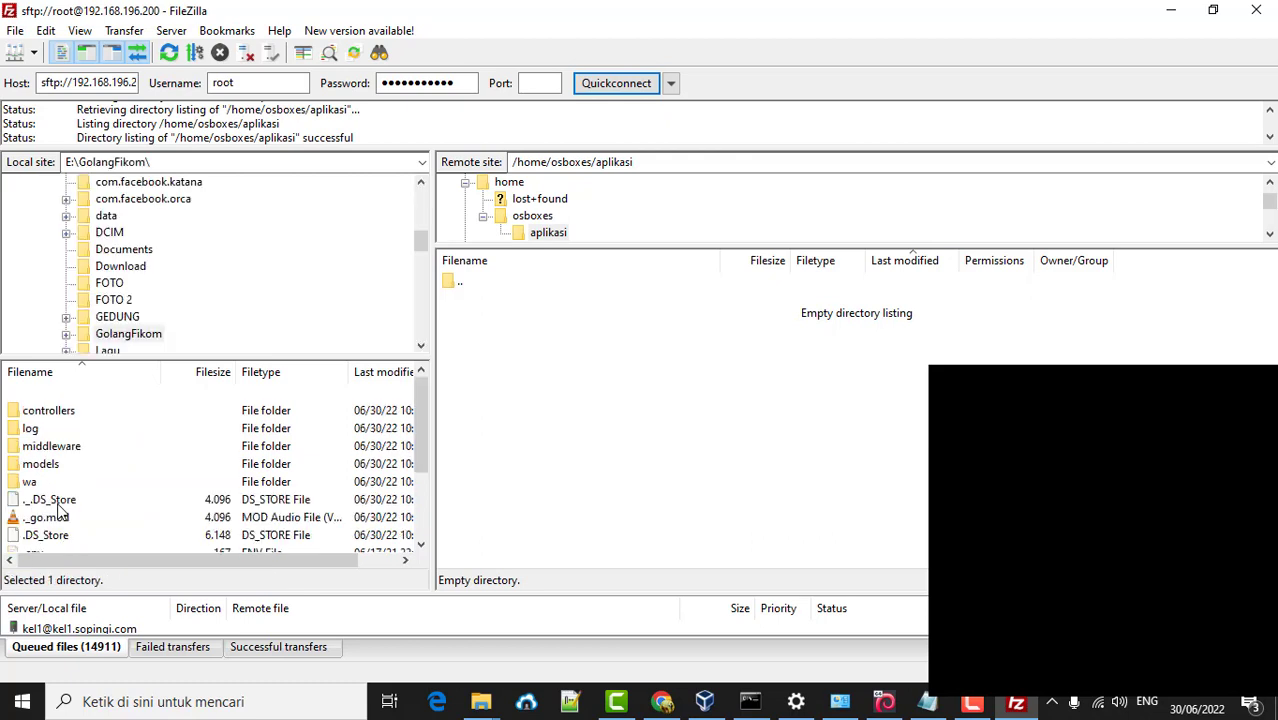
# - Upload all 9 files and 5 folders of GolangFikom, from controllers through qr.wa, to aplikasi
pyautogui.moveTo(185, 359); pyautogui.dragTo(192, 242)
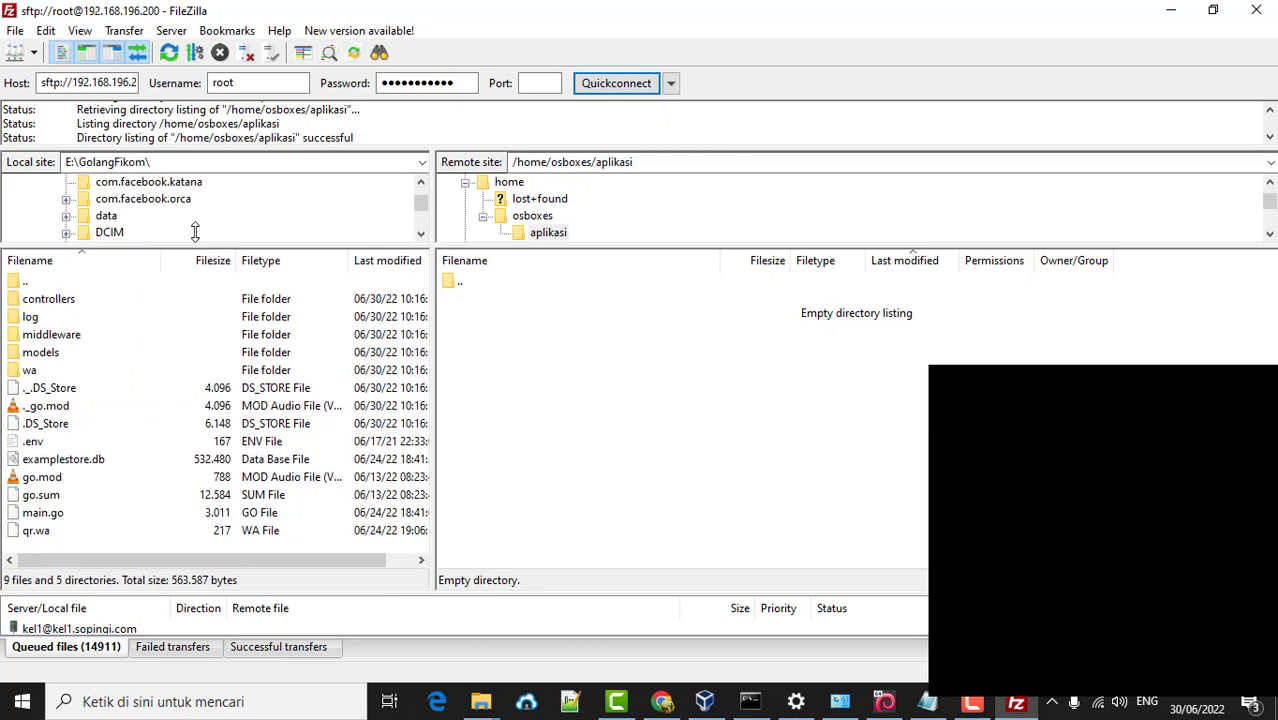
pyautogui.click(60, 299)
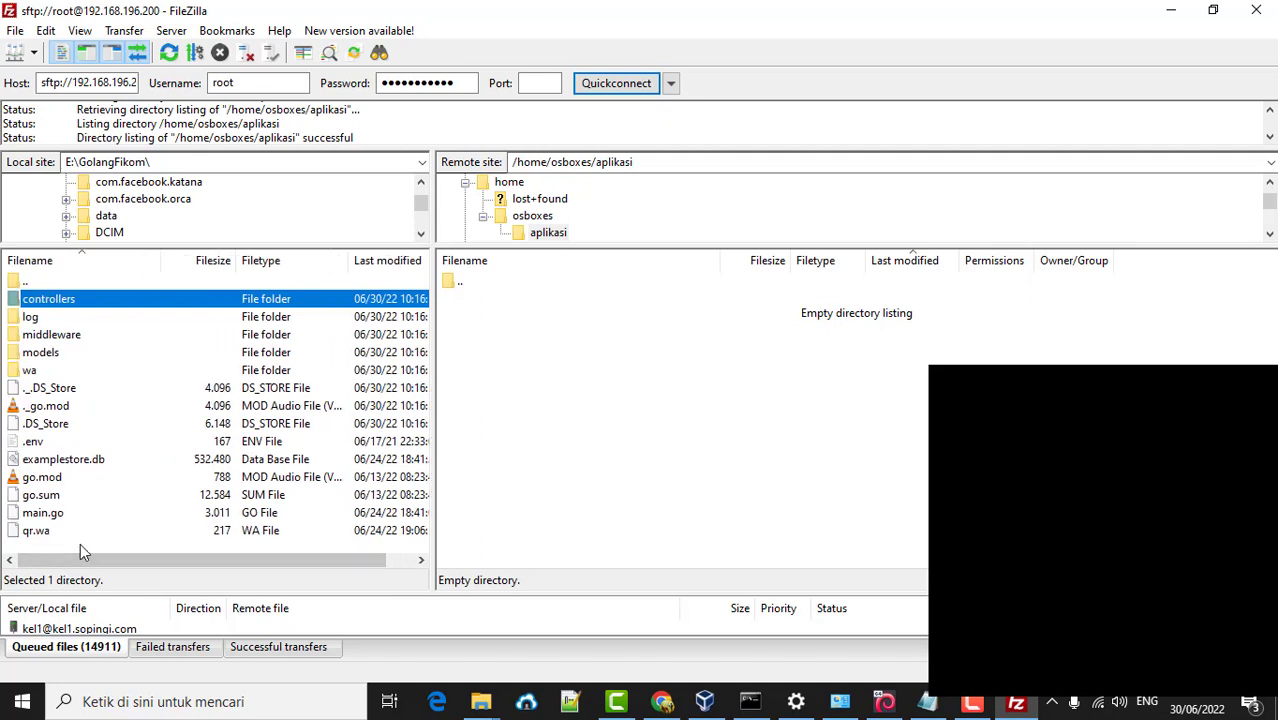
pyautogui.keyDown('shift'); pyautogui.click(45, 530); pyautogui.keyUp('shift')
pyautogui.rightClick(153, 320)
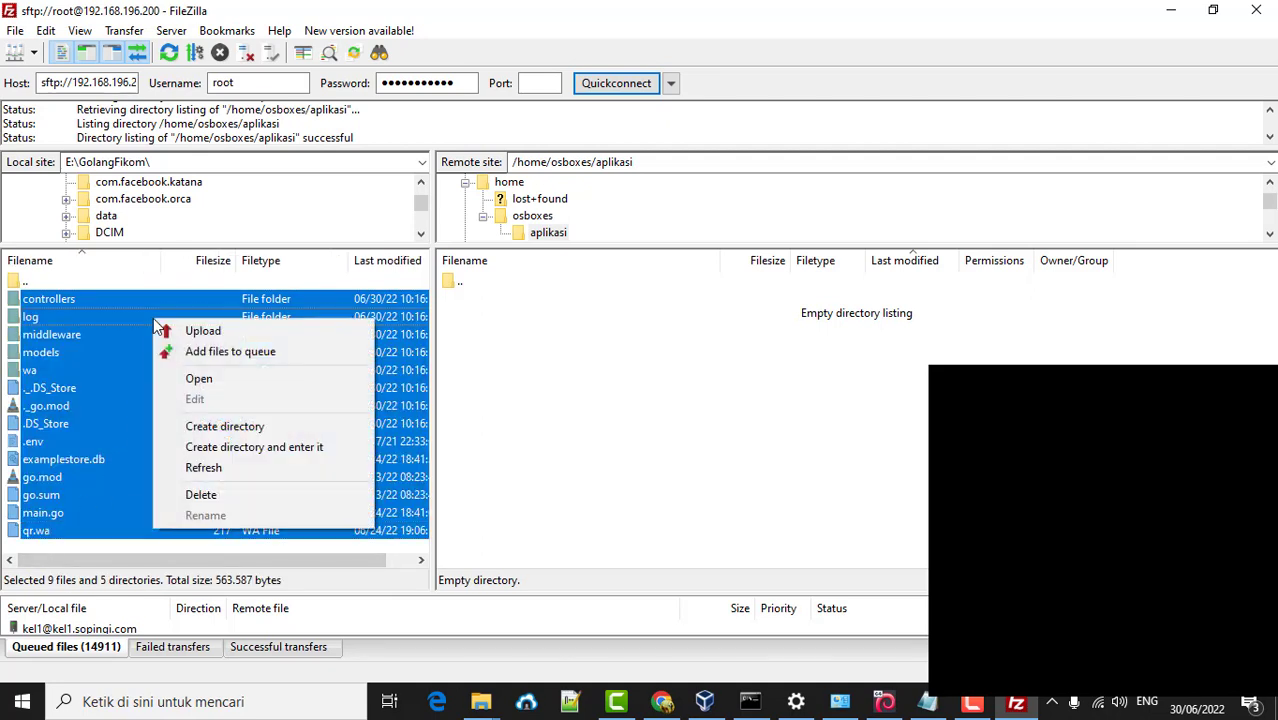
pyautogui.click(208, 333)
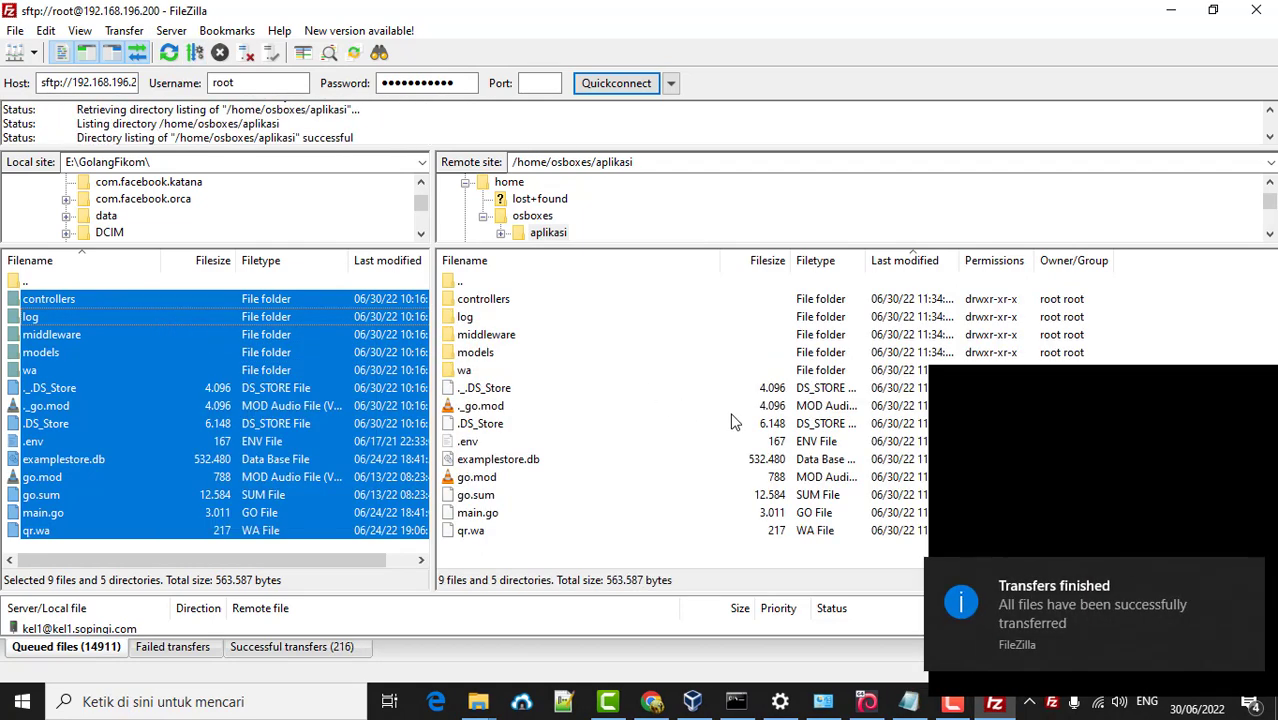
pyautogui.click(1249, 575)
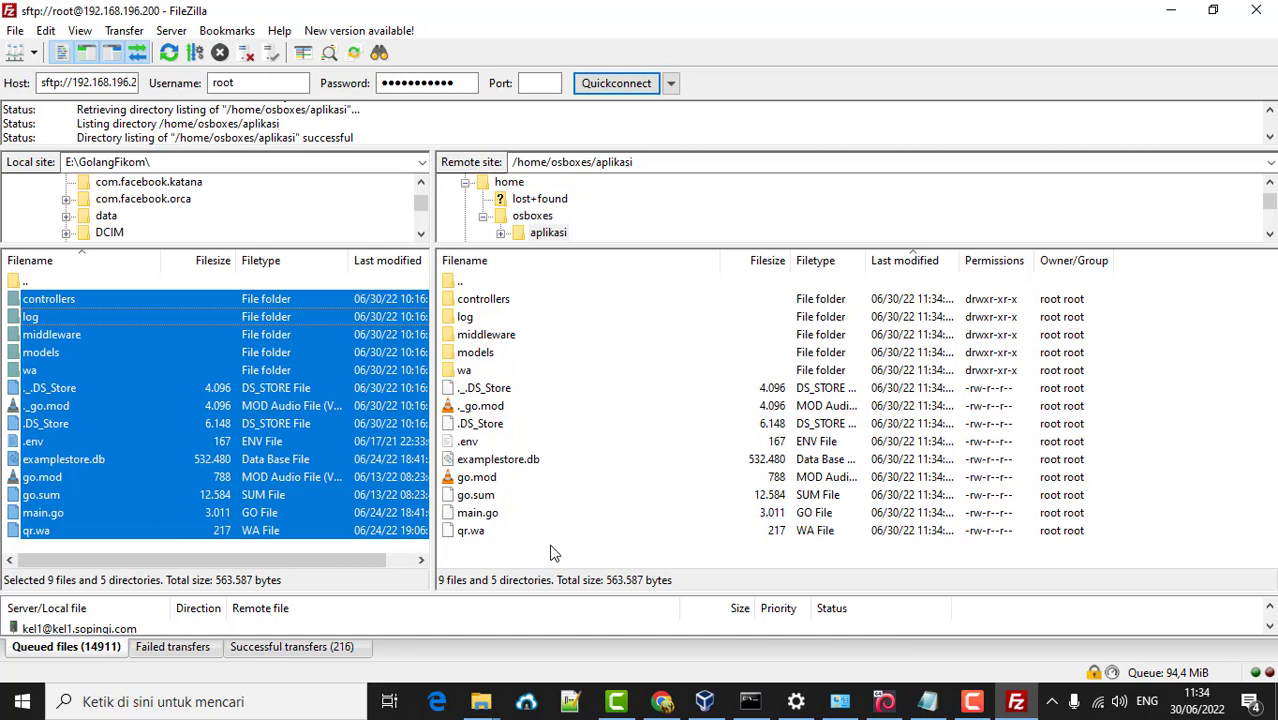
pyautogui.click(520, 553)
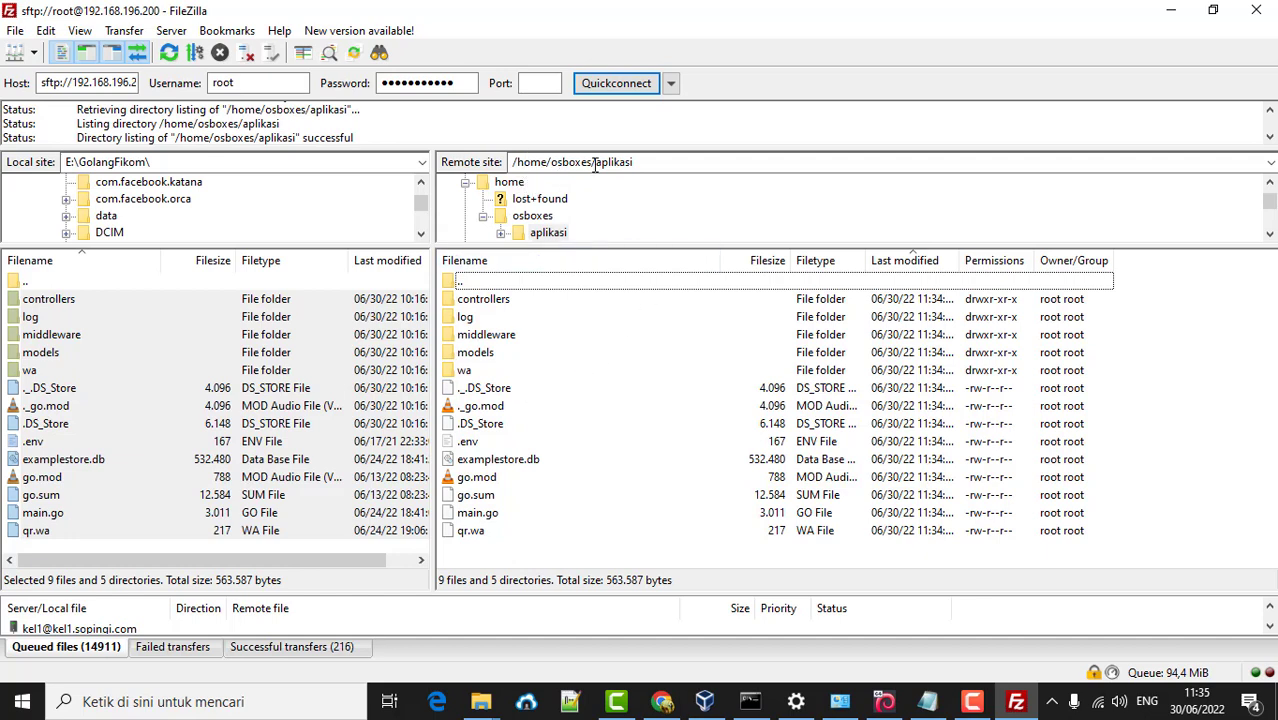
# - In the VM terminal, list the home folder with ls and cd into aplikasi/
pyautogui.click(884, 701)
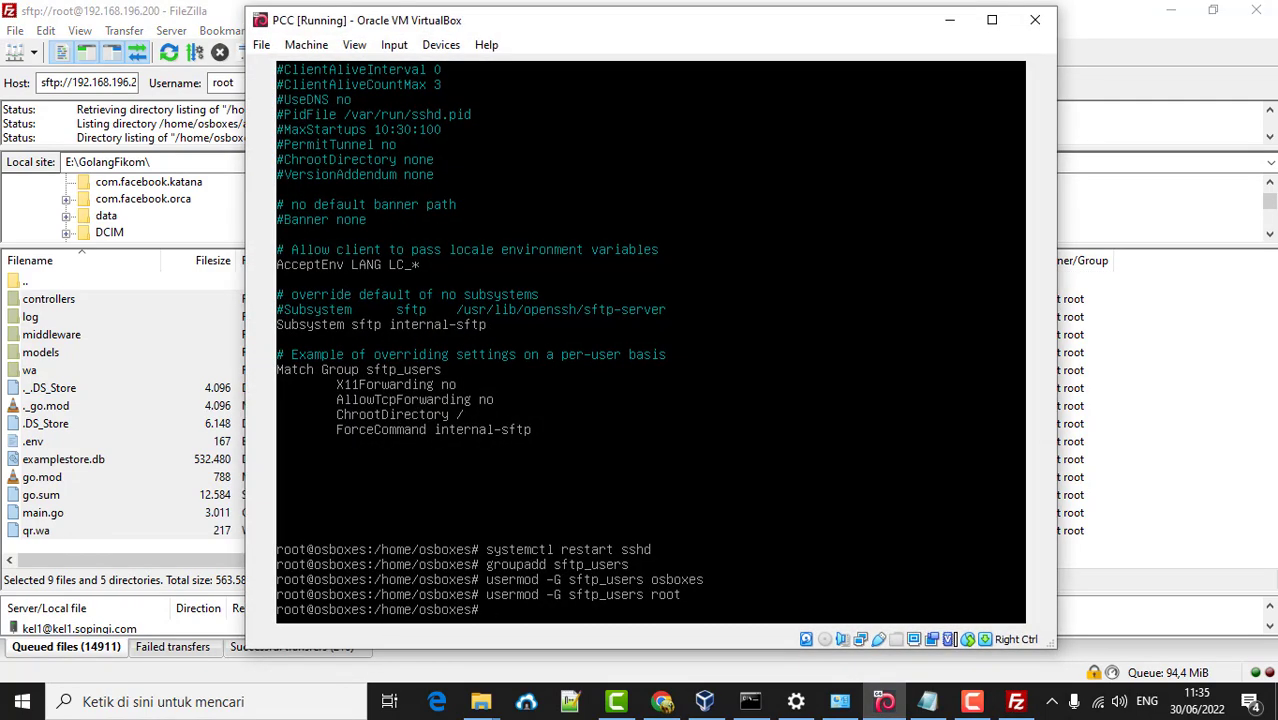
pyautogui.write('ls')
pyautogui.press('Return')
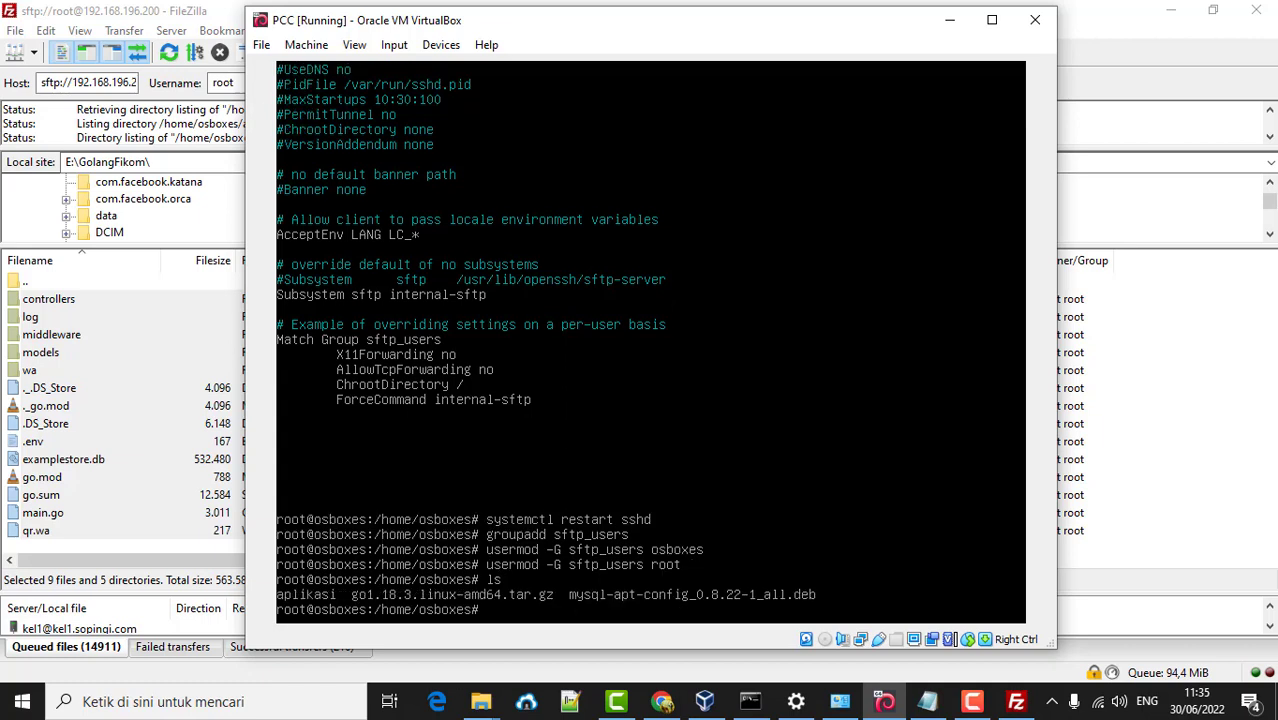
pyautogui.write('cd apli')
pyautogui.press('Tab')
pyautogui.press('Return')
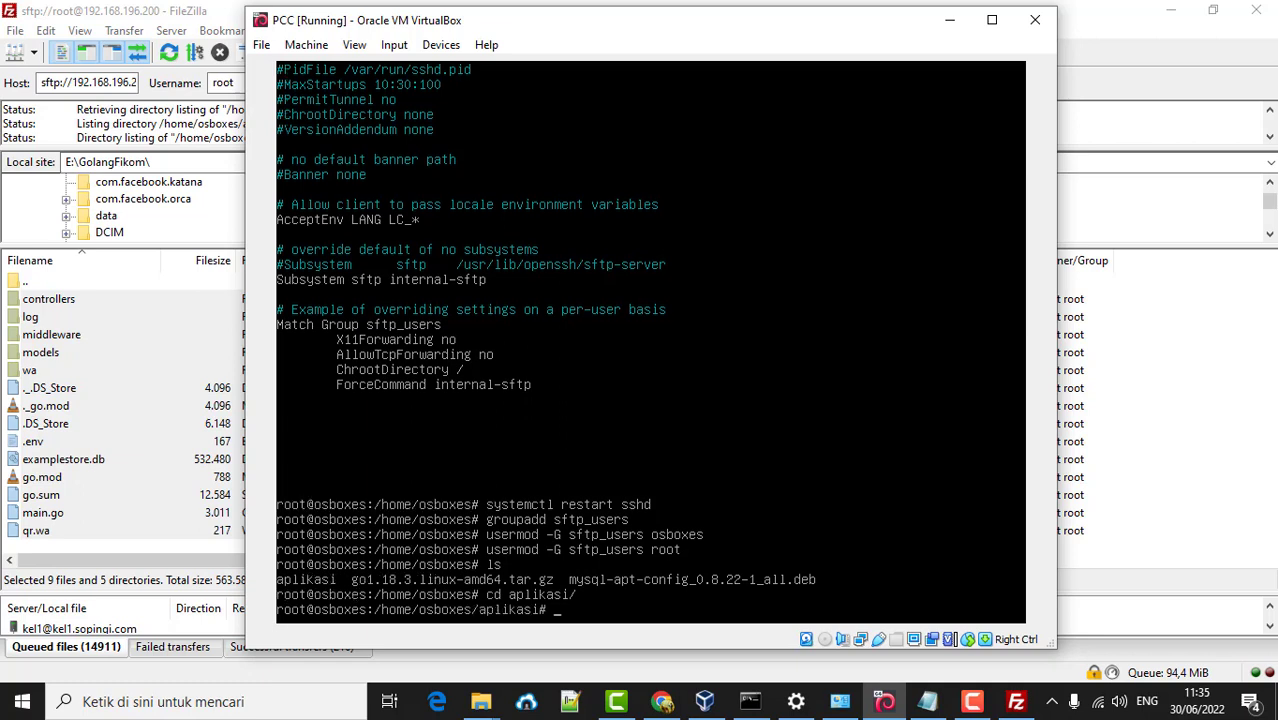
# - Run the Go app with go run main.go
pyautogui.write('go run ma')
pyautogui.press('Tab')
pyautogui.press('Return')
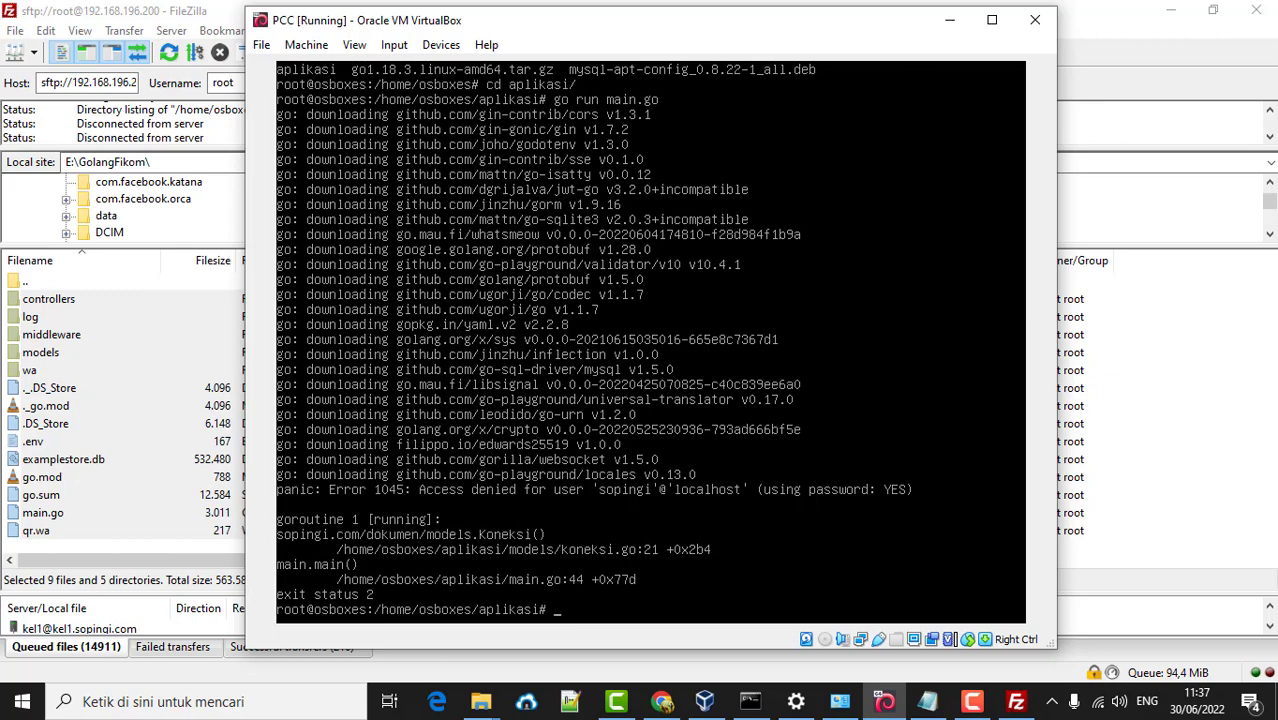
# - After the Error 1045 panic, enter the command mysql -u root -p
pyautogui.write('mysql -u root -p')
# - Log into MySQL 8.0.29 as root and run create database fikomdb;
pyautogui.press('Return')
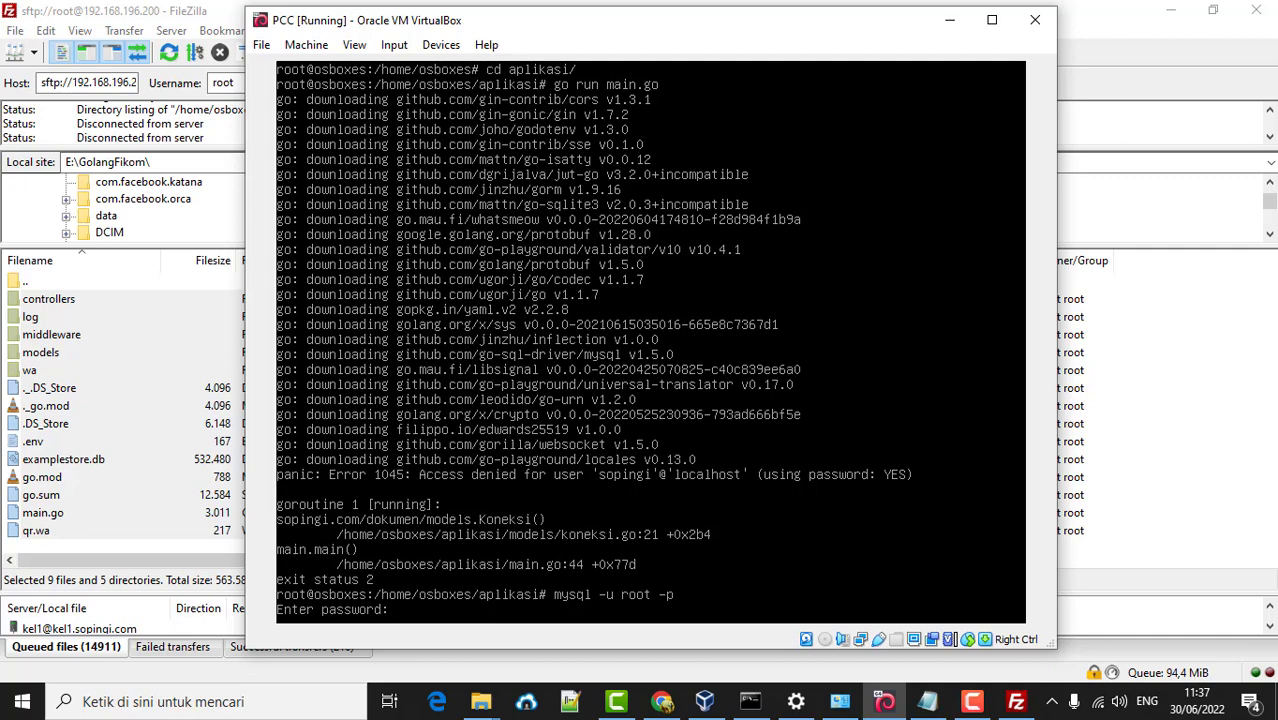
pyautogui.press('Return')
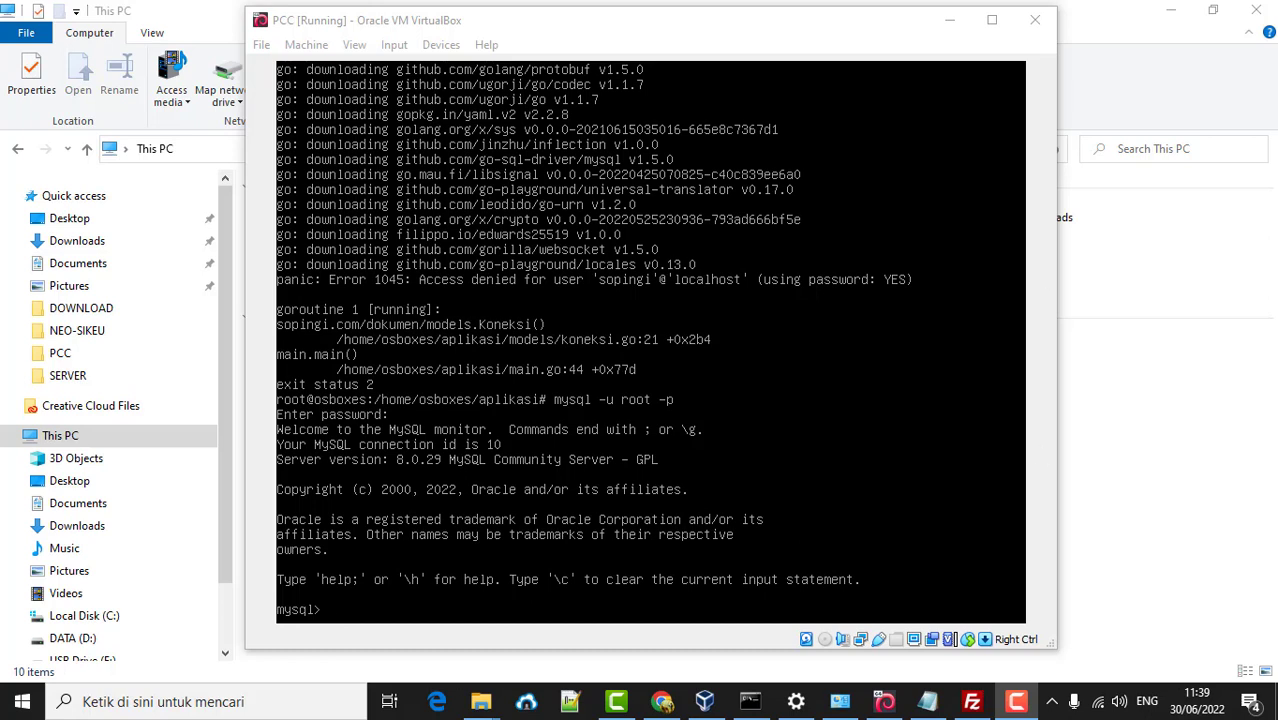
pyautogui.click(575, 354)
pyautogui.write('ce')
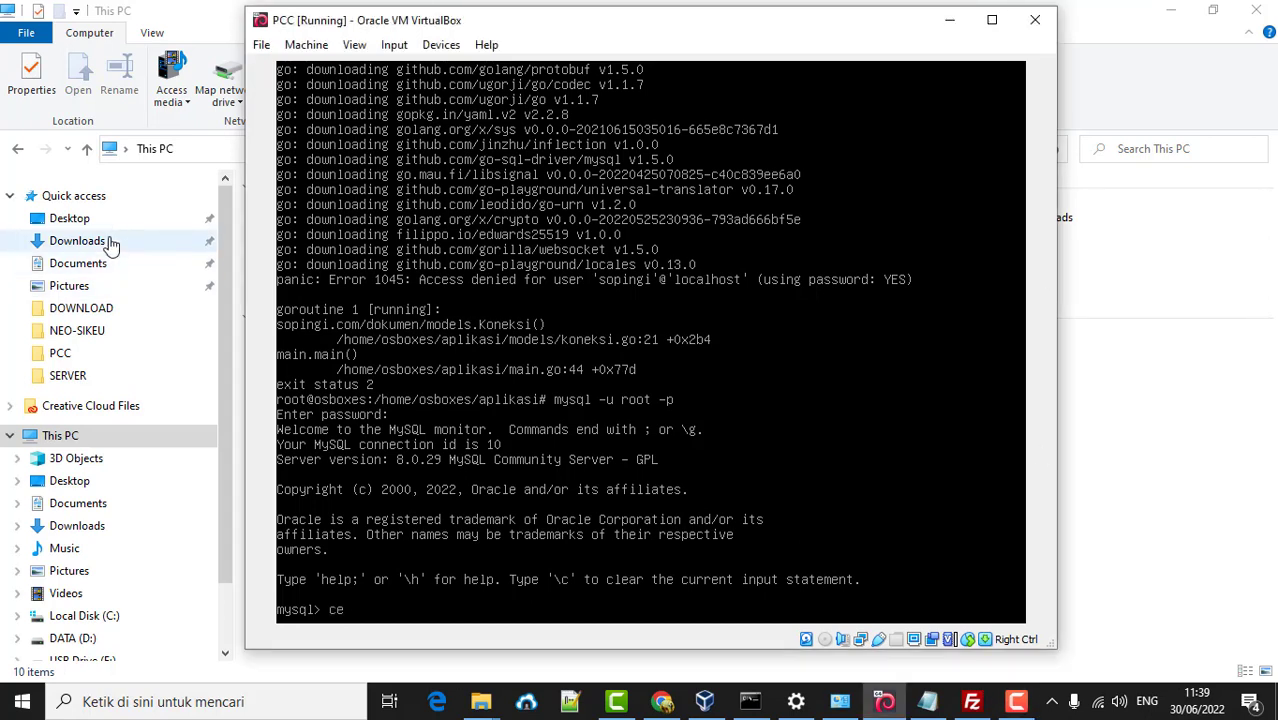
pyautogui.press('BackSpace')
pyautogui.write('reate database fikom')
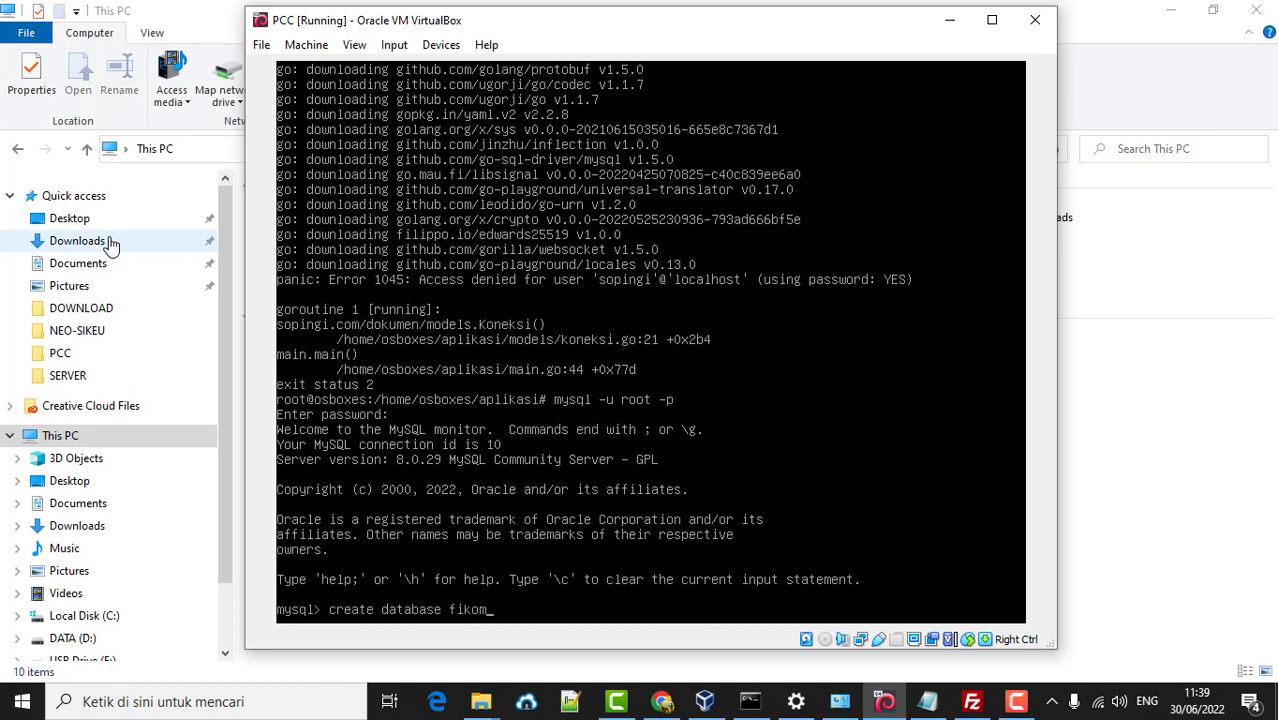
pyautogui.write('db;')
pyautogui.press('Return')
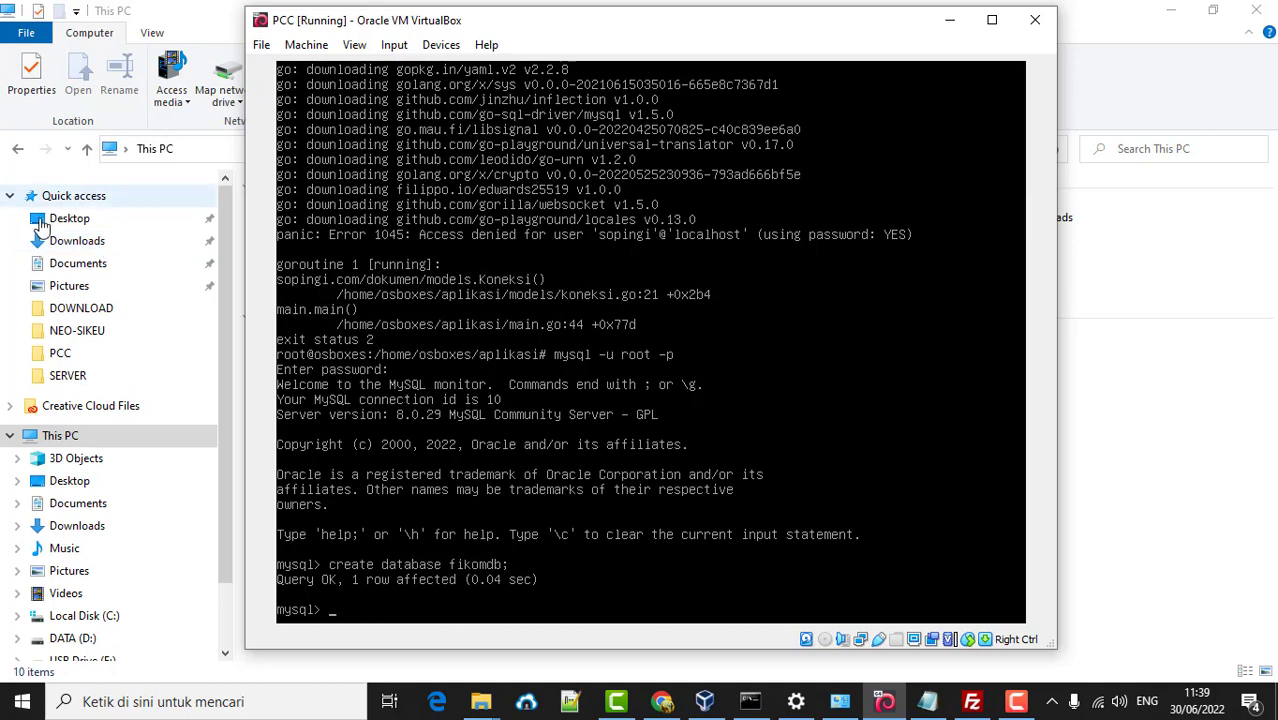
# - Open the remote .env file from aplikasi for editing via View/Edit
pyautogui.click(972, 701)
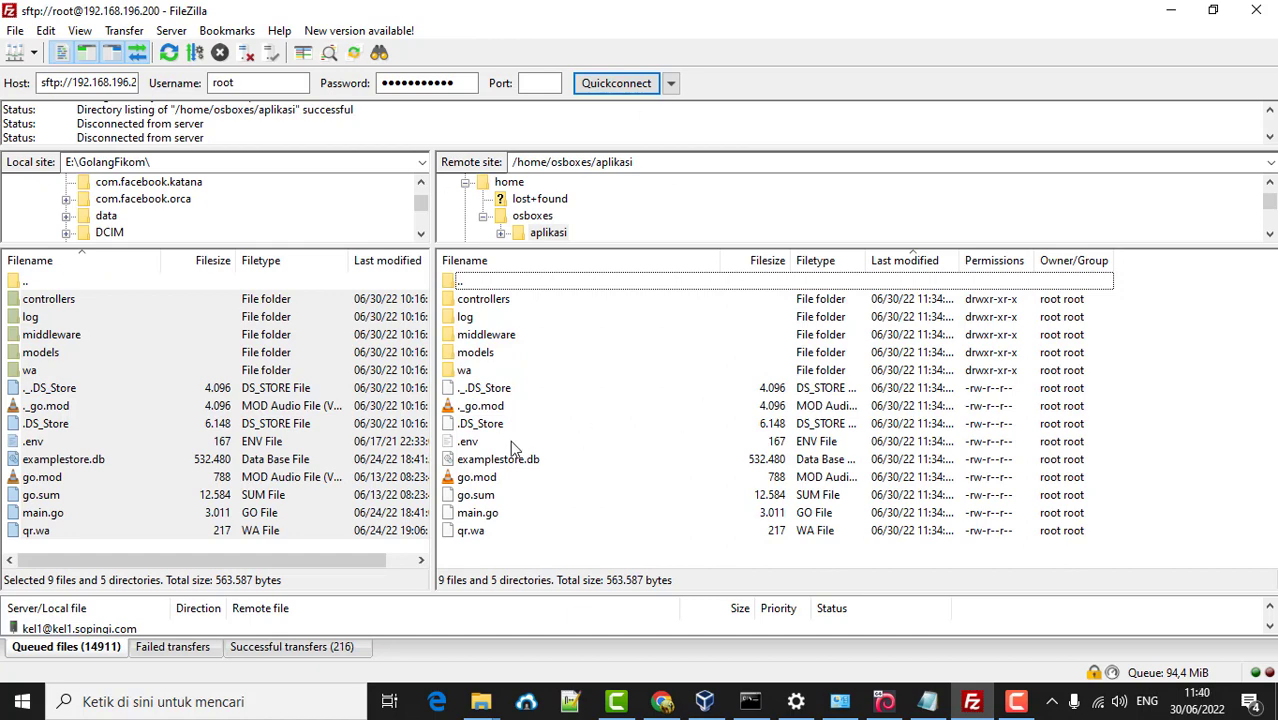
pyautogui.click(469, 444)
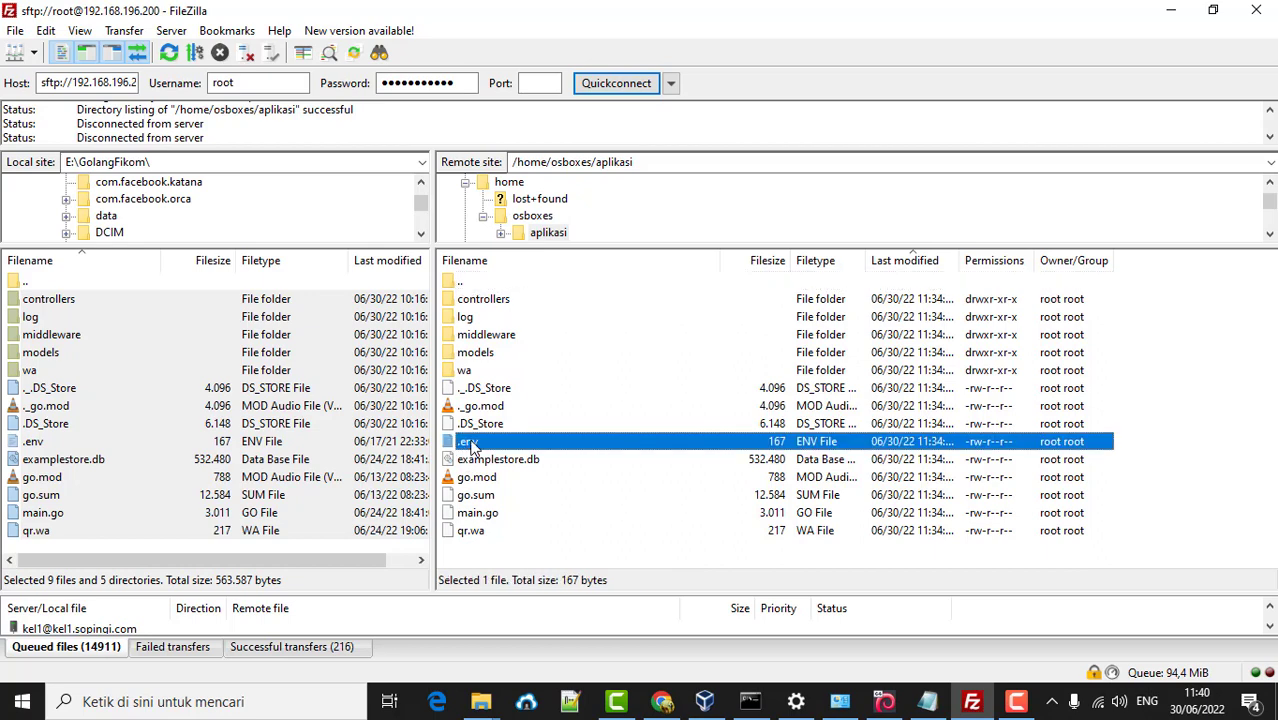
pyautogui.rightClick(477, 443)
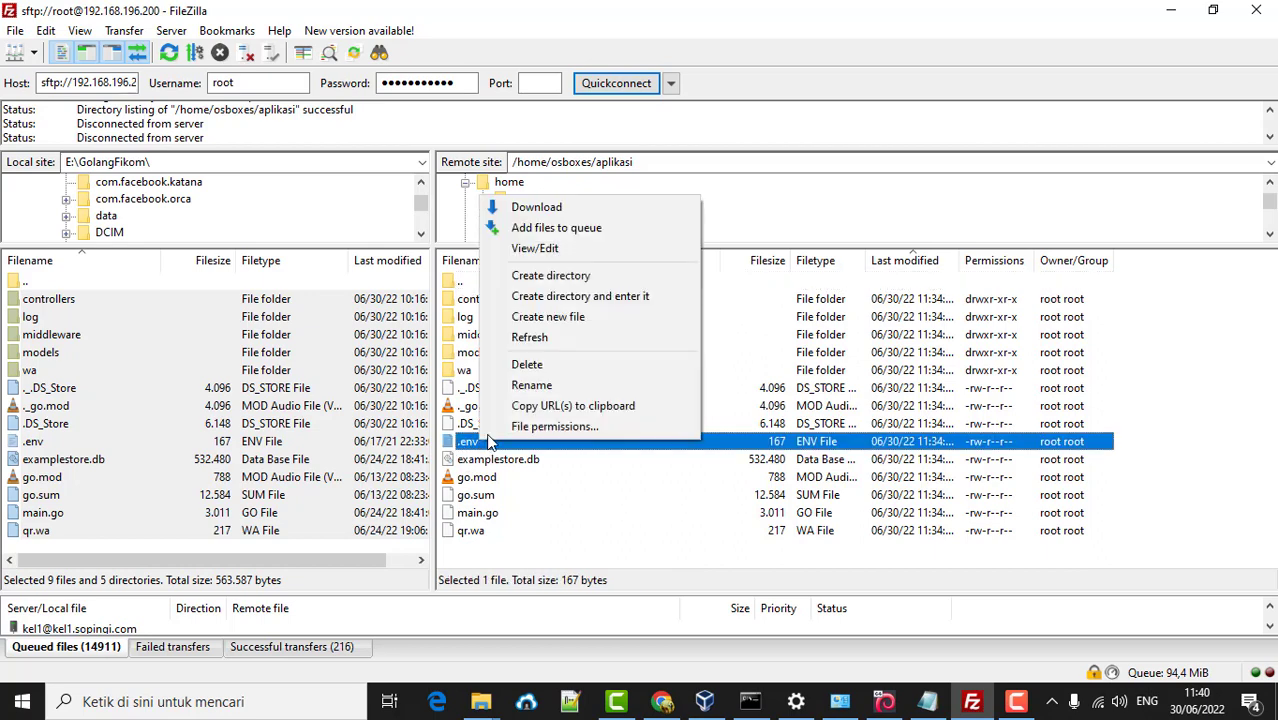
pyautogui.click(565, 250)
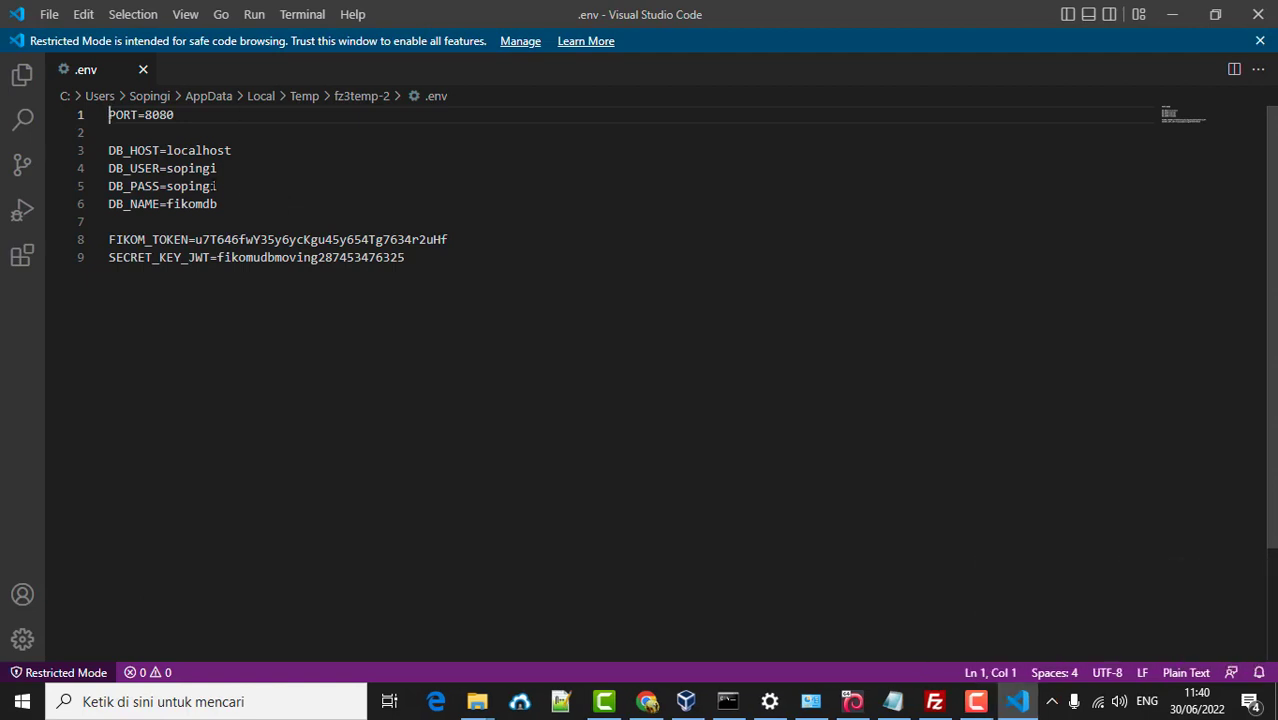
# - Set DB_USER to root and DB_PASS to the MySQL root password, then save .env
pyautogui.doubleClick(229, 168)
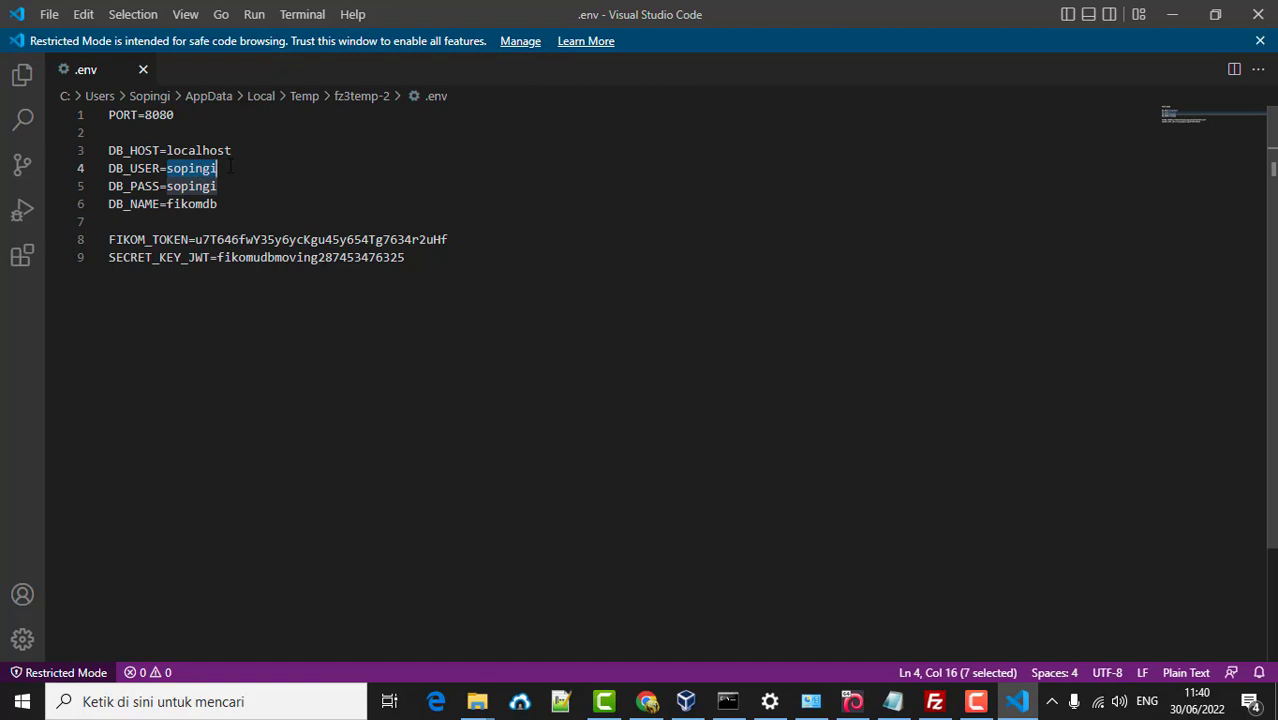
pyautogui.write('root')
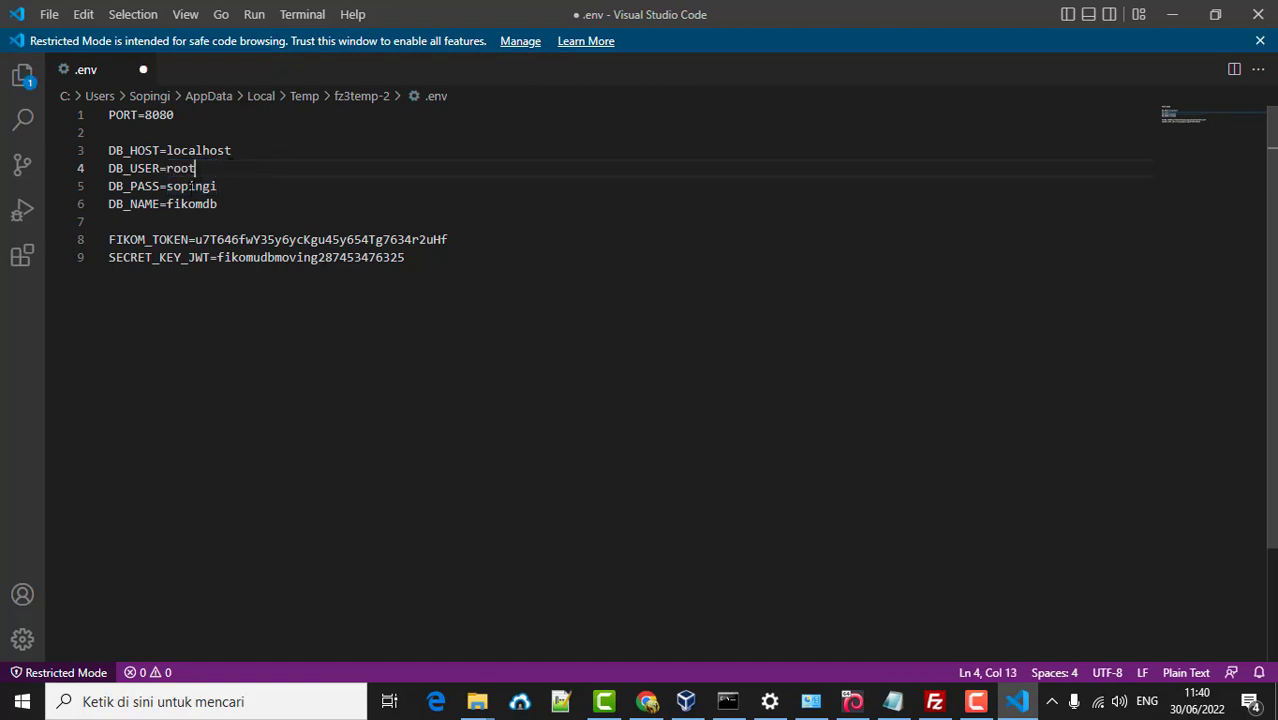
pyautogui.doubleClick(191, 186)
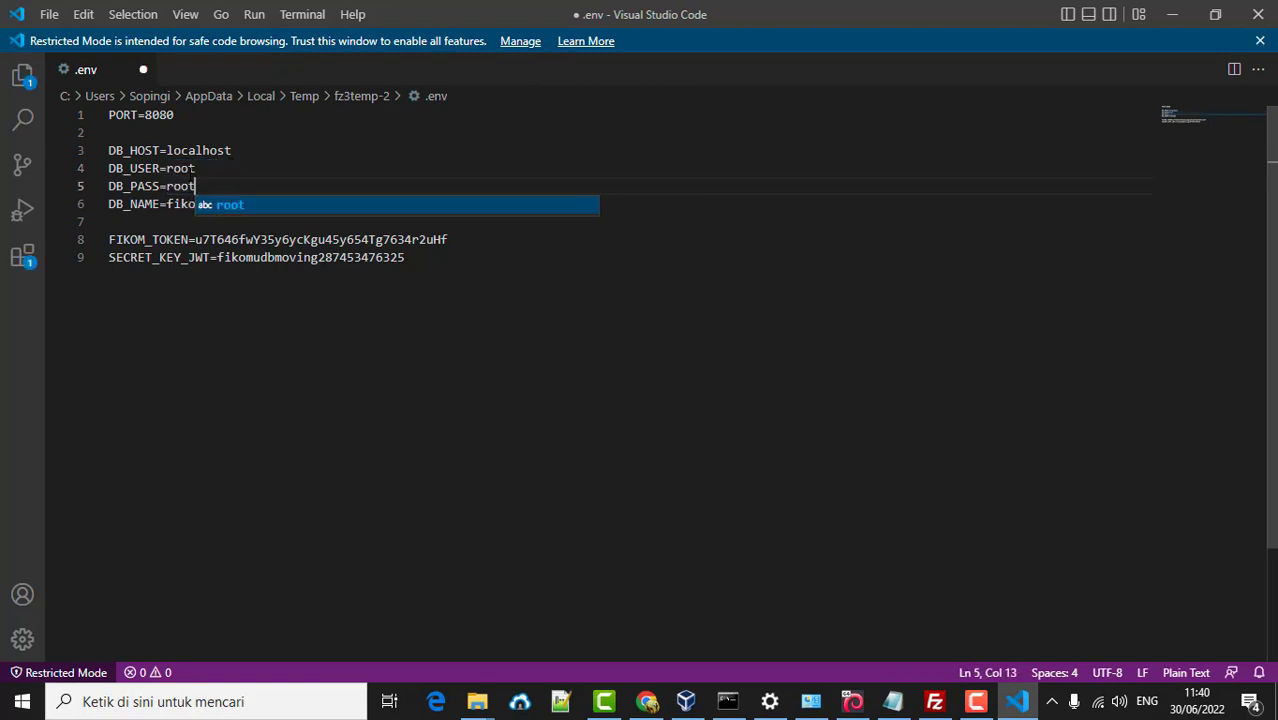
pyautogui.click(216, 150)
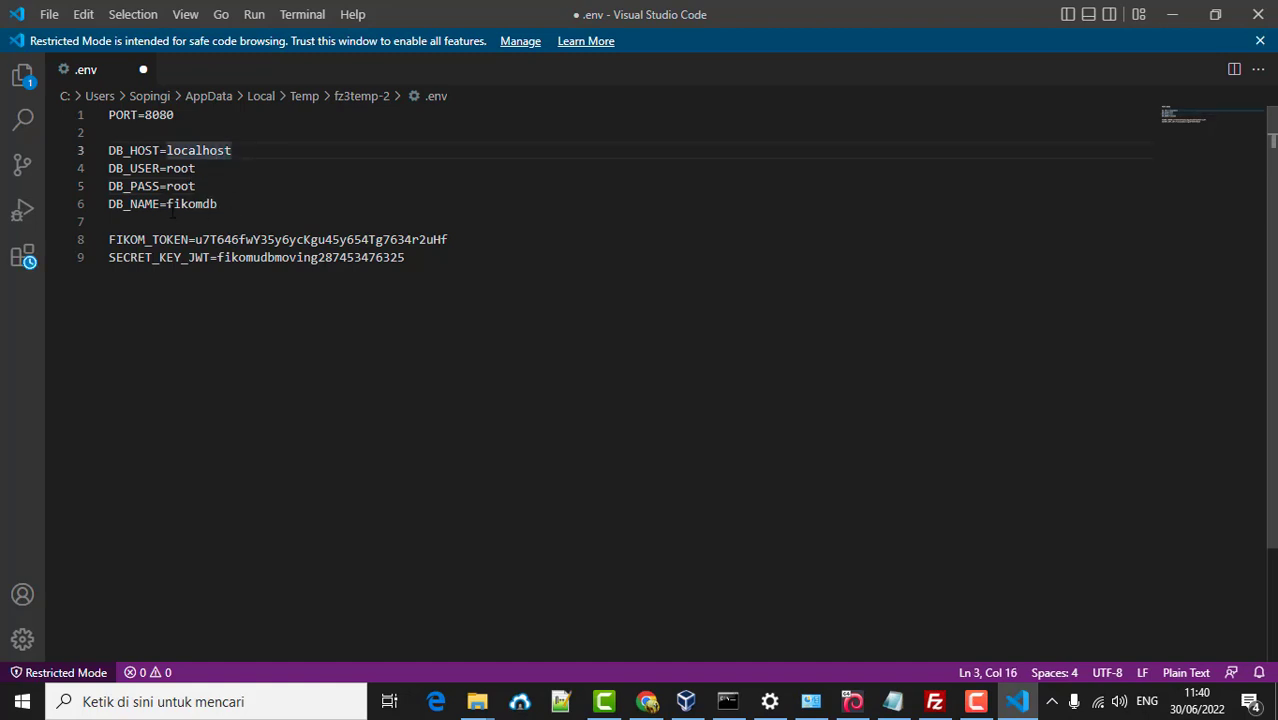
pyautogui.click(242, 198)
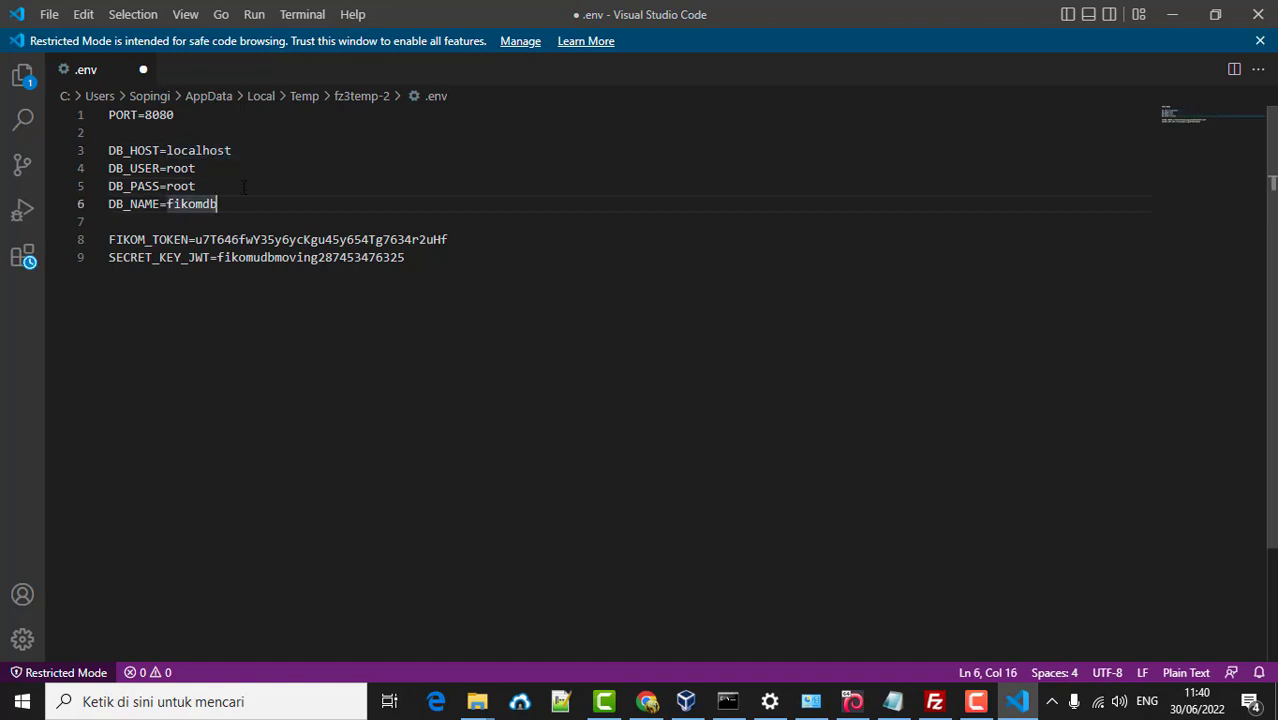
pyautogui.hotkey('ctrl', 's')
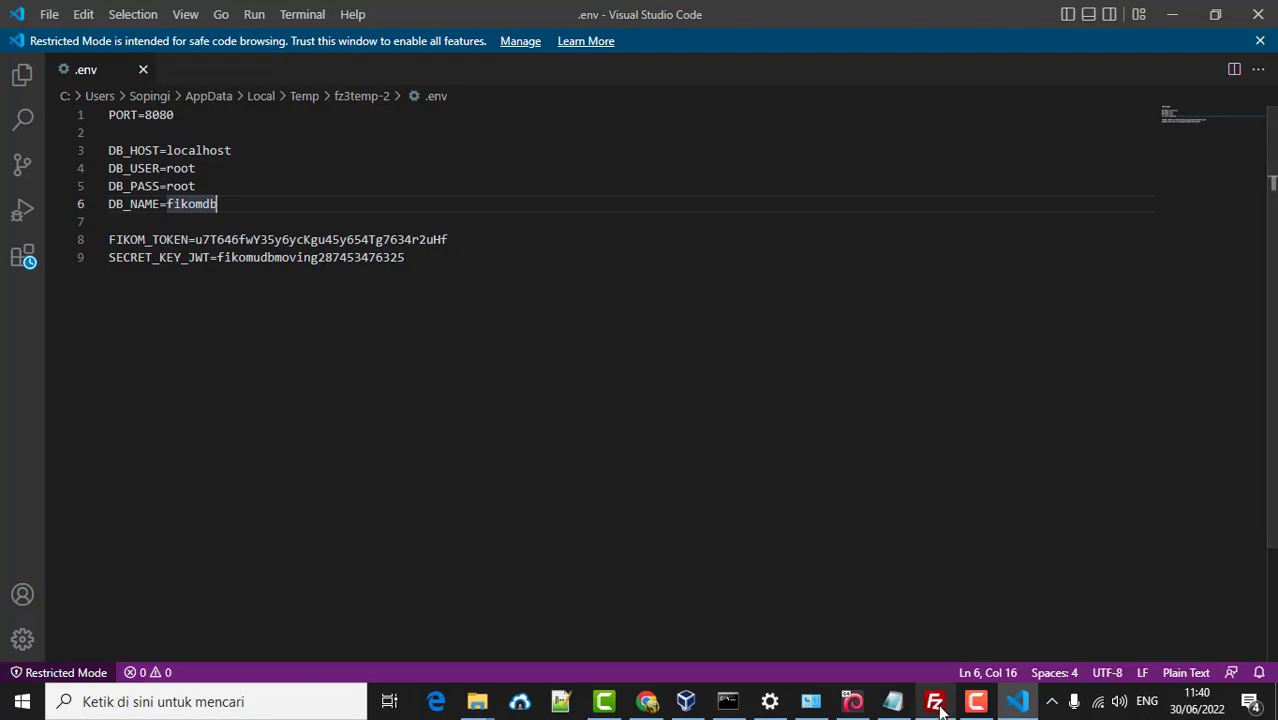
pyautogui.click(936, 703)
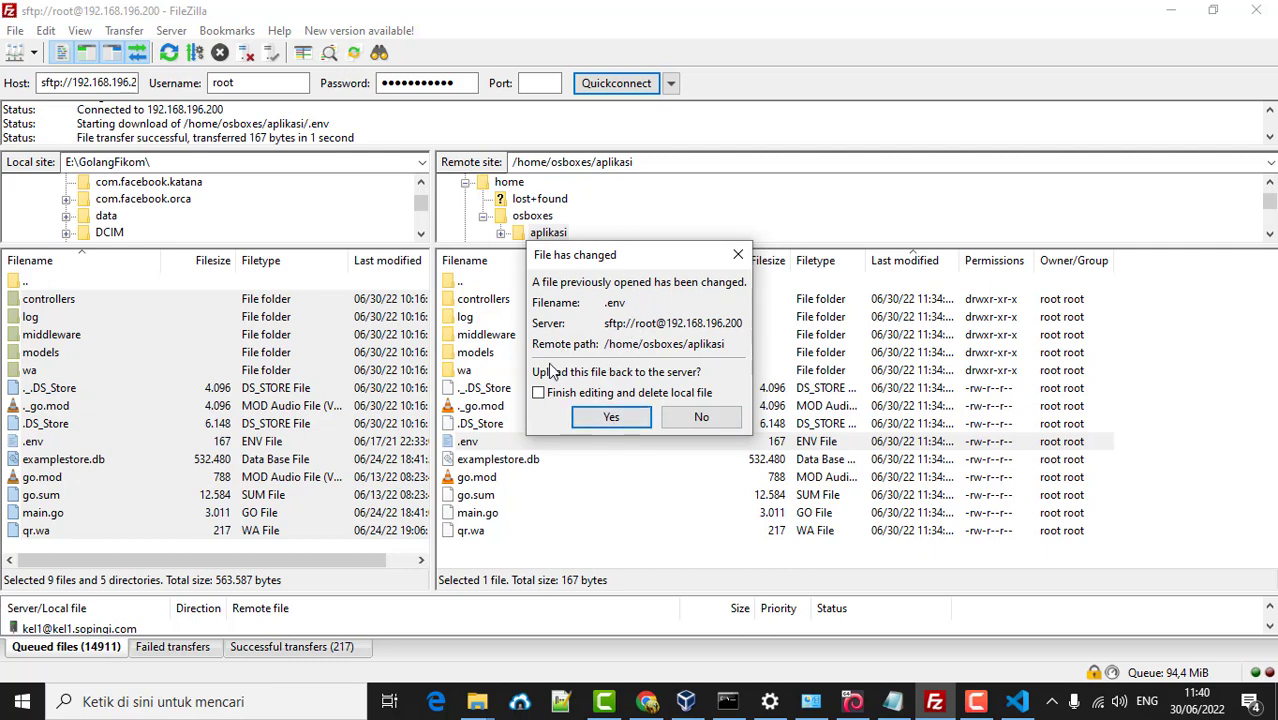
# - Confirm uploading the changed .env back to /home/osboxes/aplikasi
pyautogui.click(611, 421)
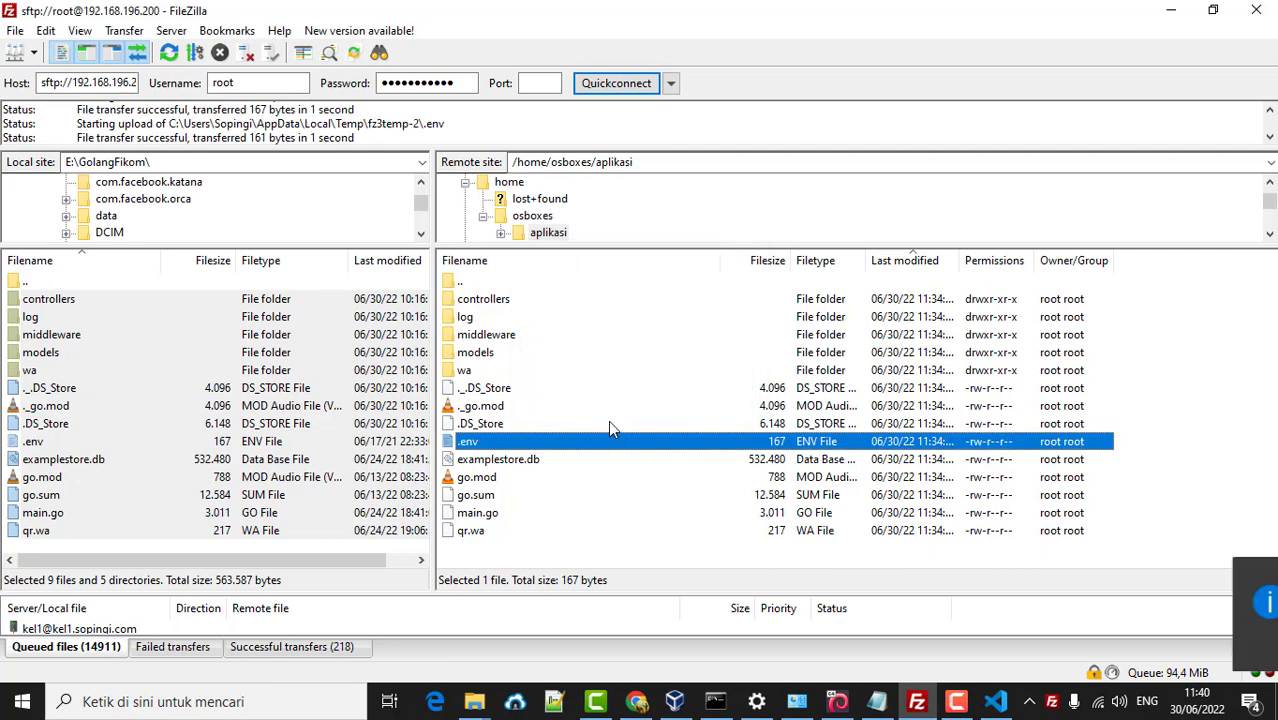
pyautogui.click(838, 701)
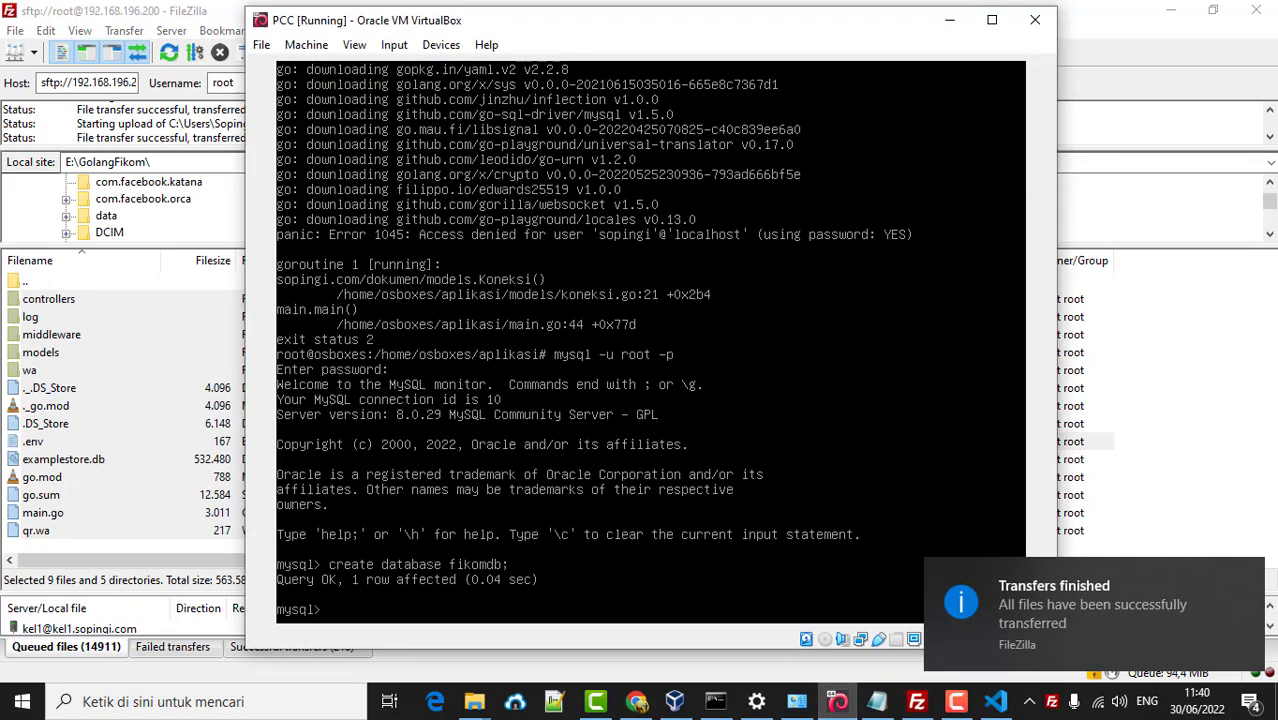
# - Exit MySQL, rerun the Go app to confirm it serves on port 8080, then stop it
pyautogui.write('exit')
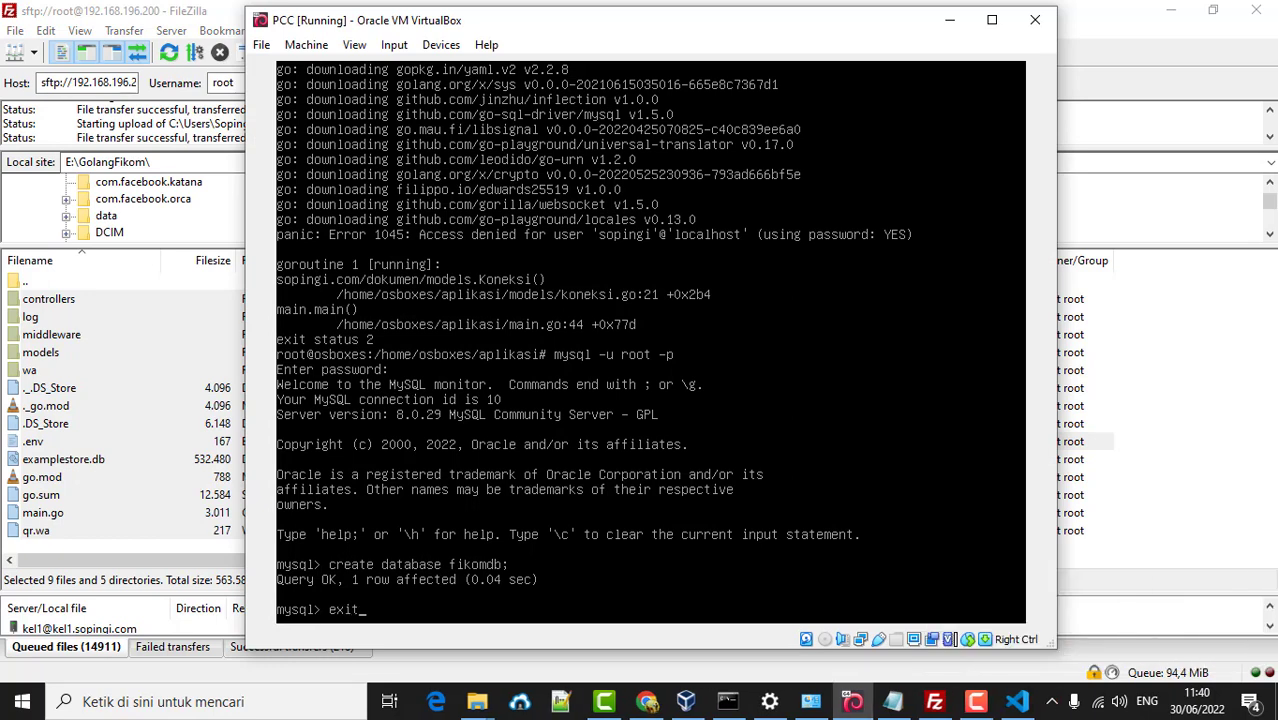
pyautogui.press('Return')
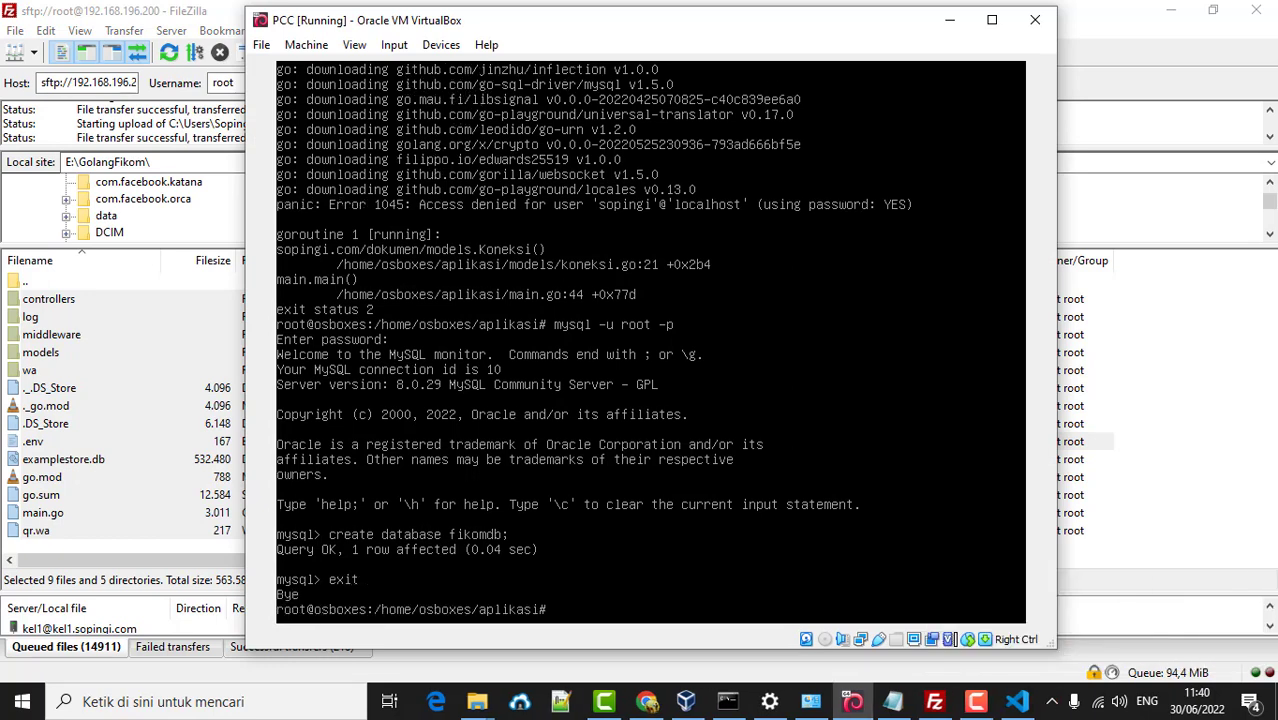
pyautogui.press('Up')
pyautogui.press('Up')
pyautogui.press('Return')
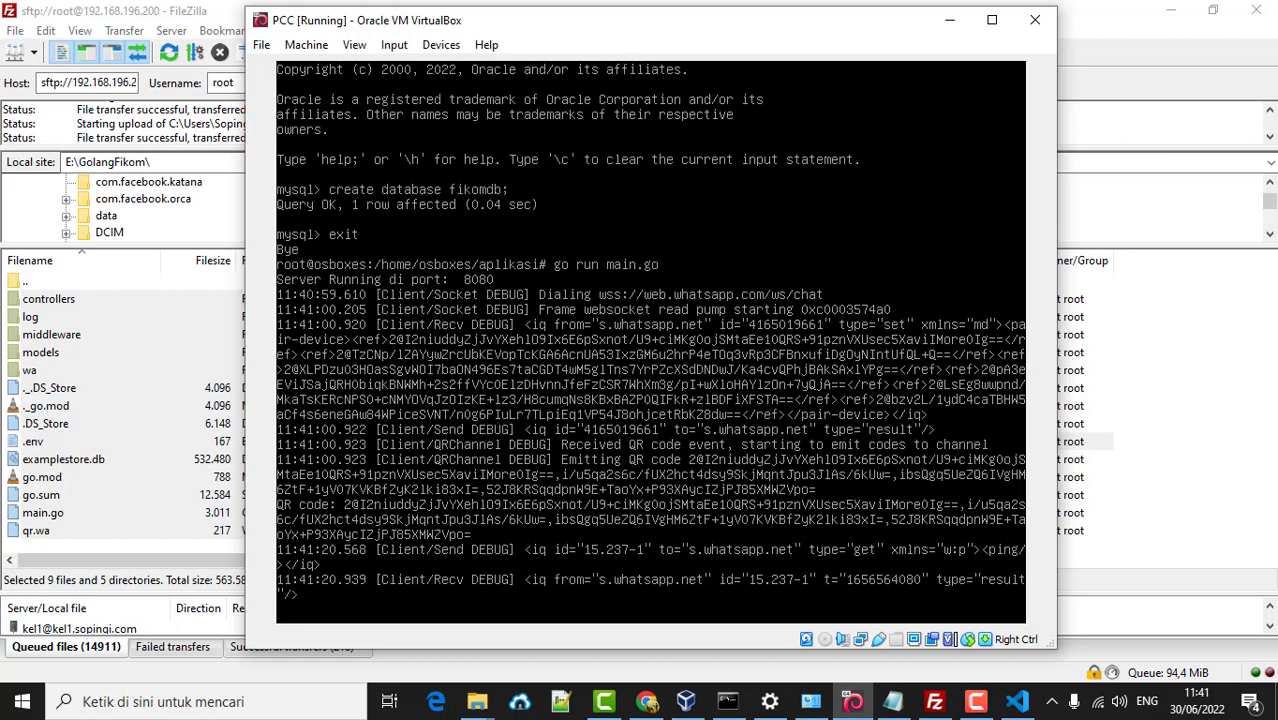
pyautogui.hotkey('ctrl', 'c')
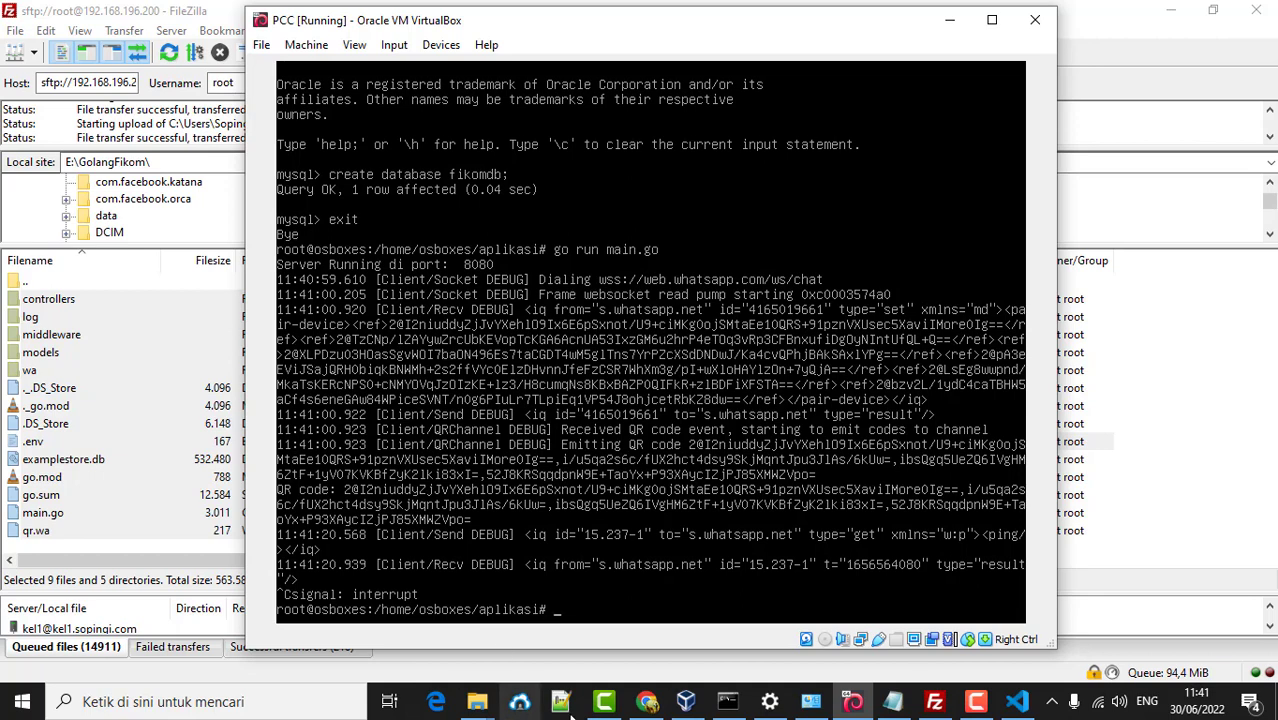
# - Check the uploaded .env on the server, then compile the app with go build in aplikasi
pyautogui.click(934, 701)
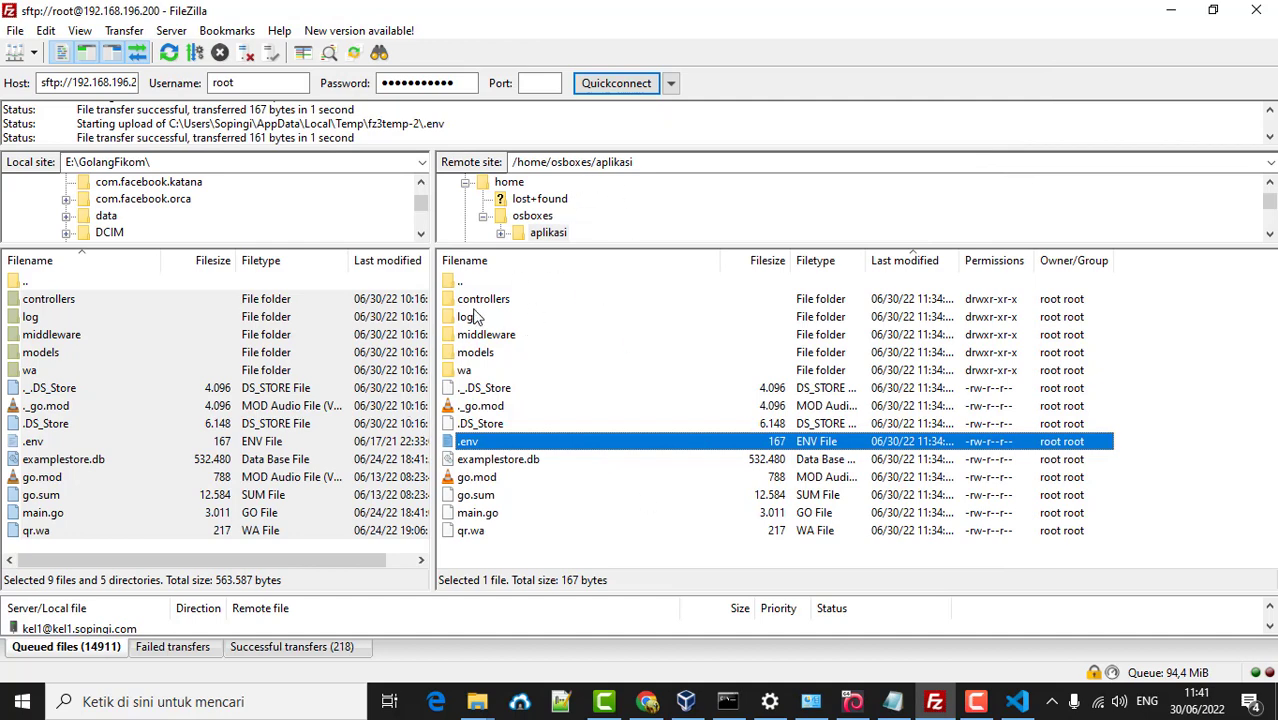
pyautogui.click(501, 555)
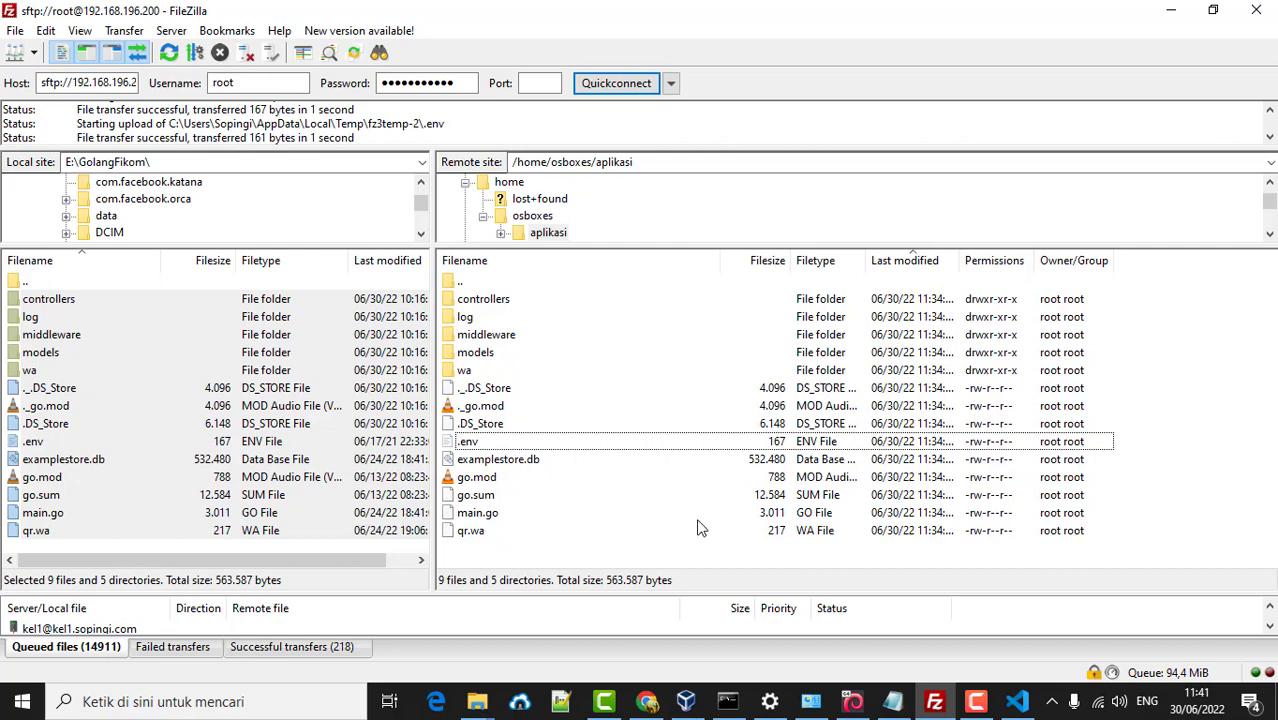
pyautogui.click(852, 701)
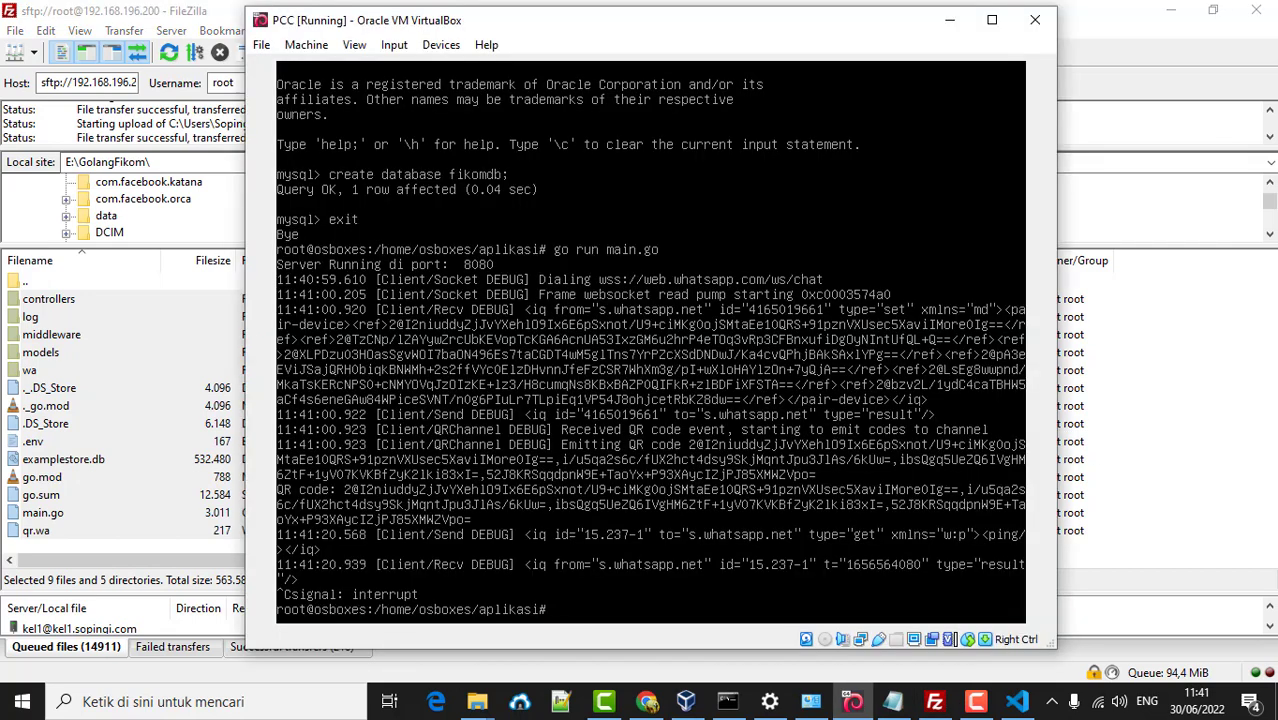
pyautogui.write('go ')
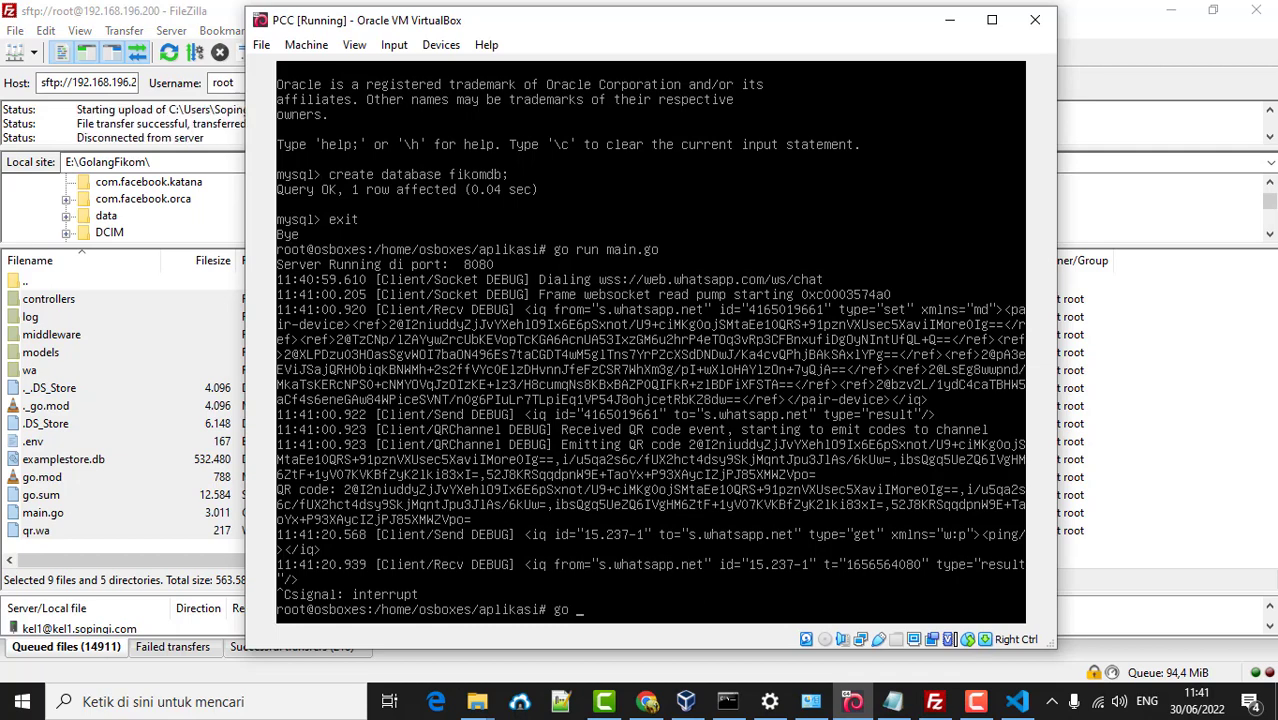
pyautogui.write('build')
pyautogui.press('Return')
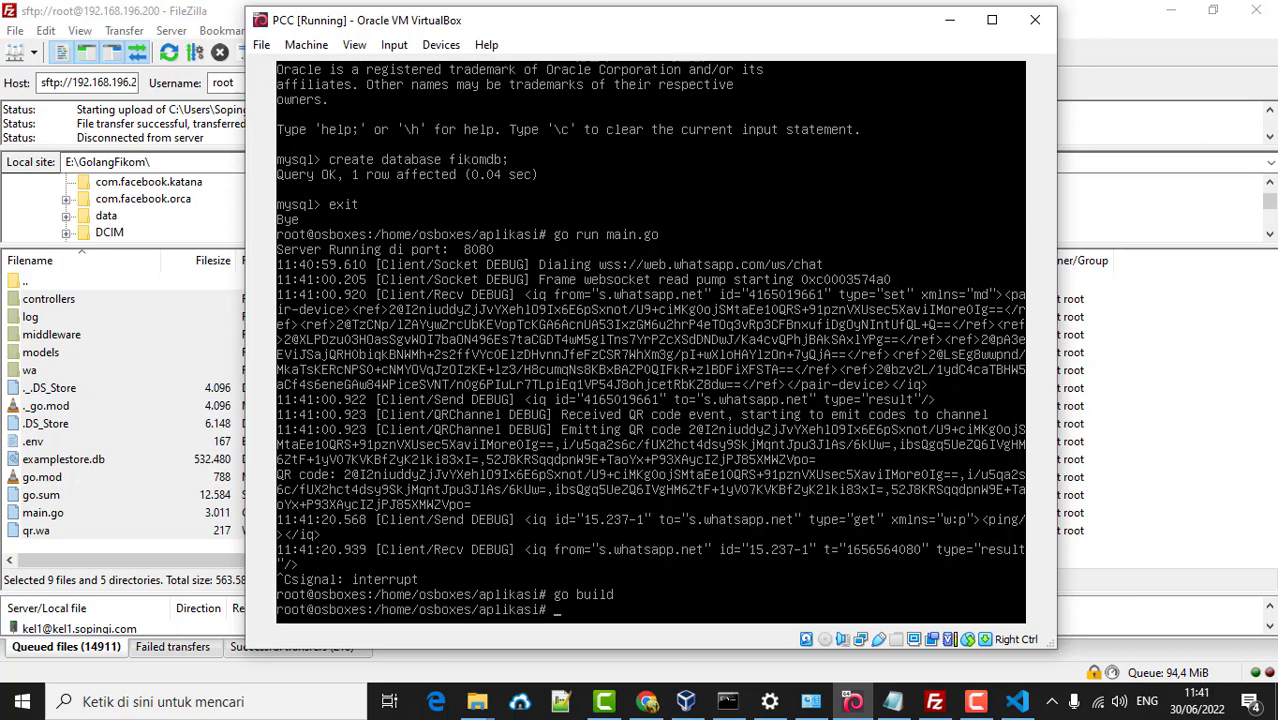
pyautogui.click(1158, 542)
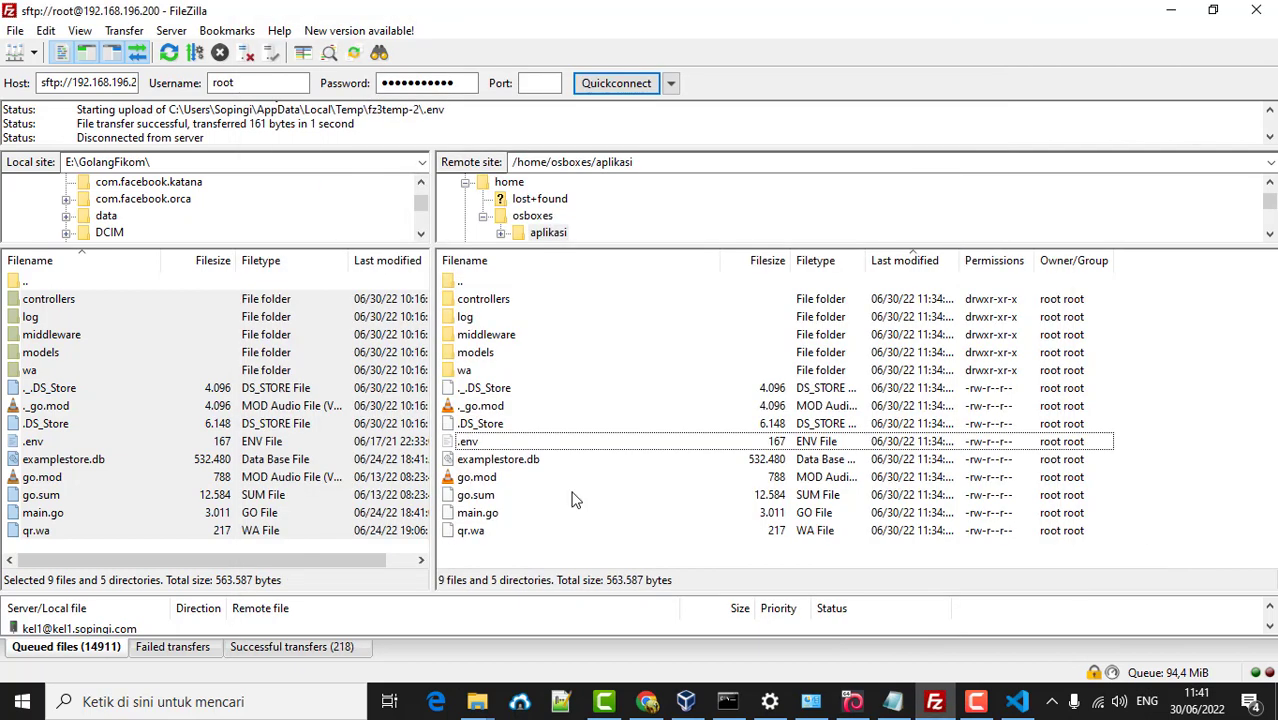
# - Refresh the remote aplikasi listing and select the new dokumen binary to view its options
pyautogui.click(173, 57)
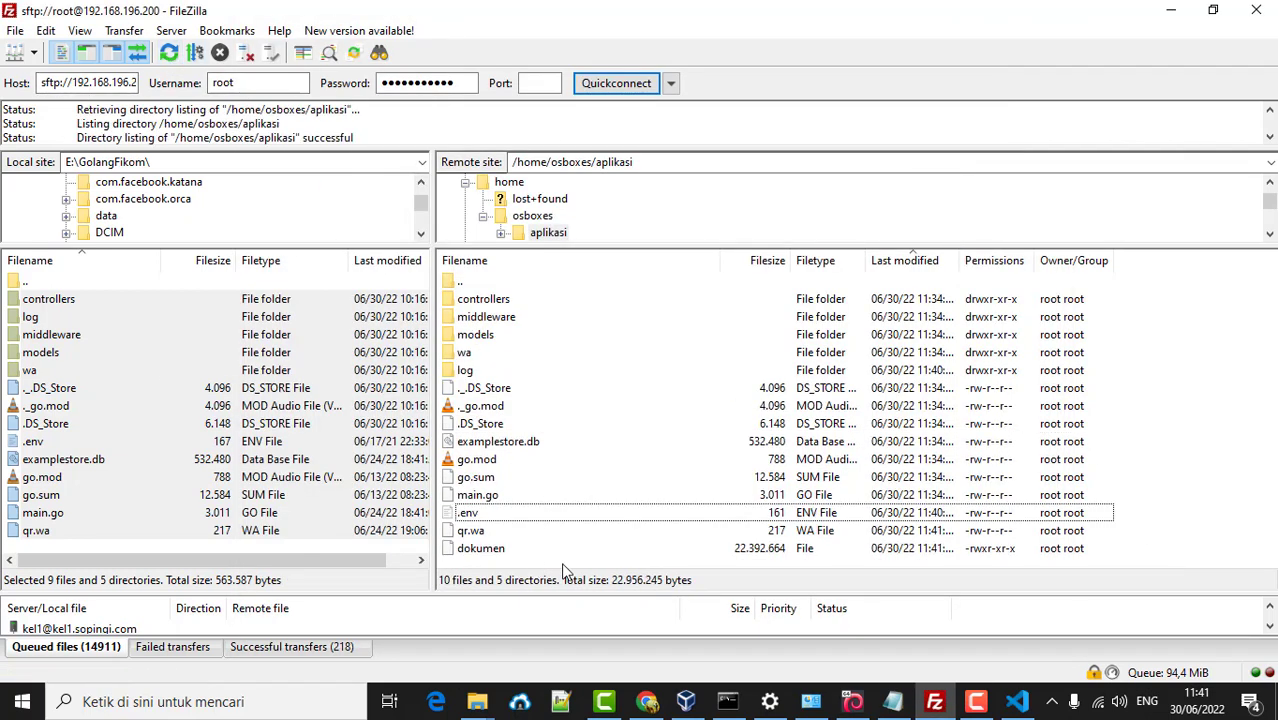
pyautogui.click(502, 550)
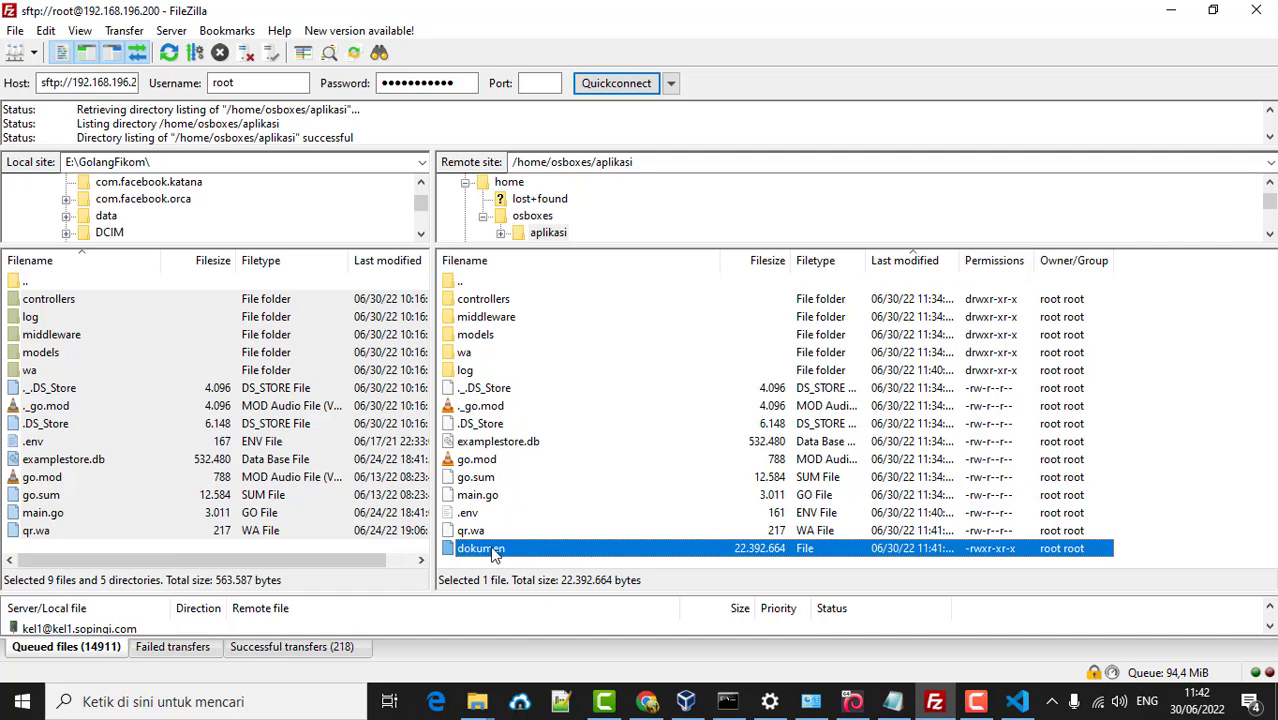
pyautogui.rightClick(492, 549)
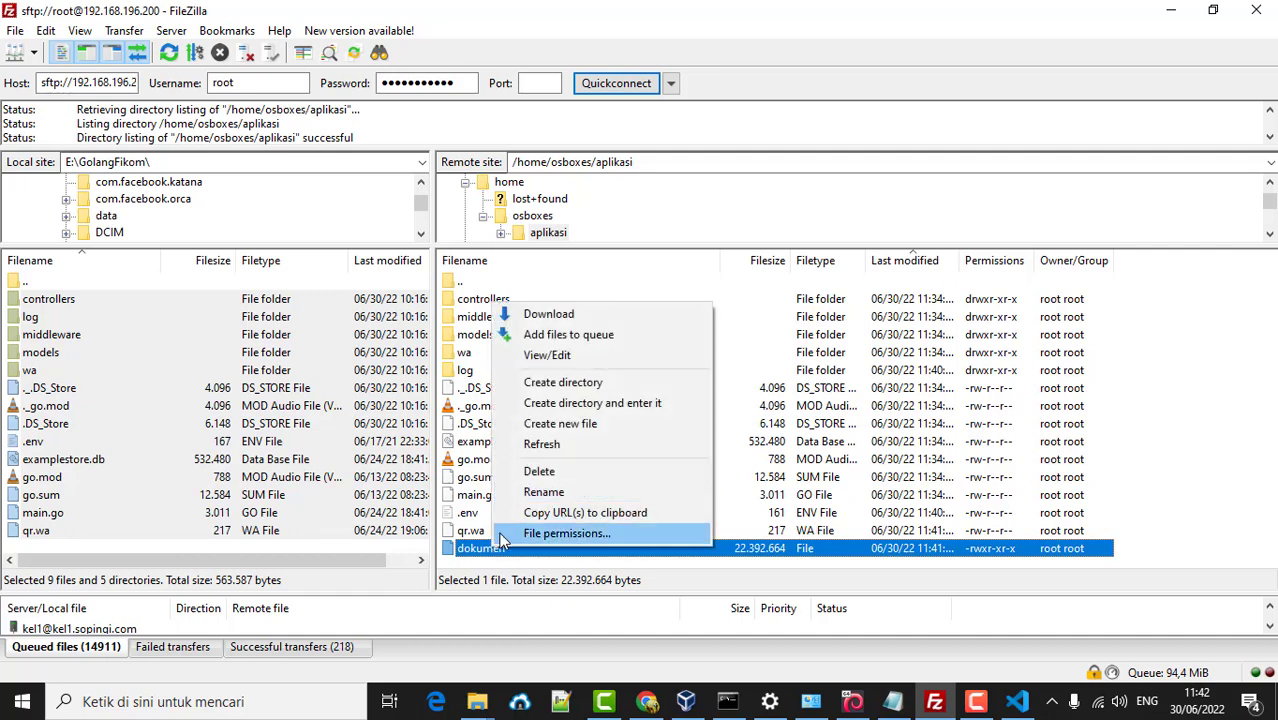
pyautogui.click(490, 568)
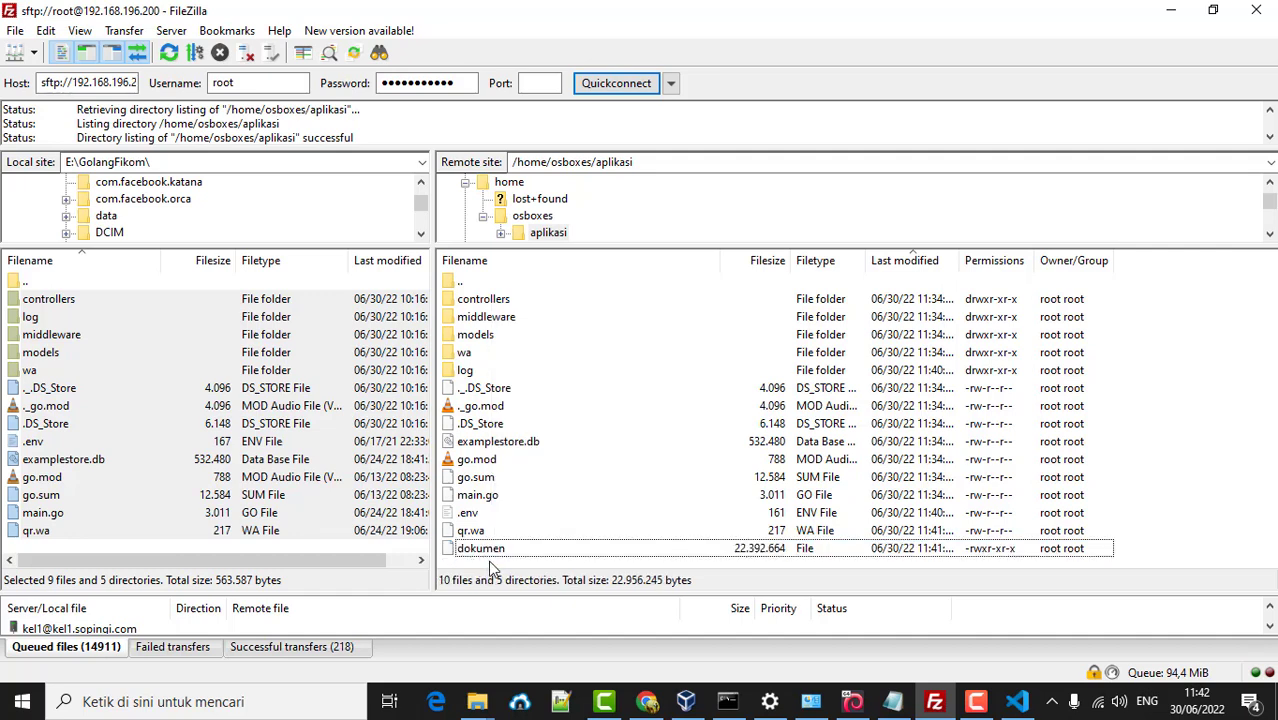
pyautogui.click(507, 552)
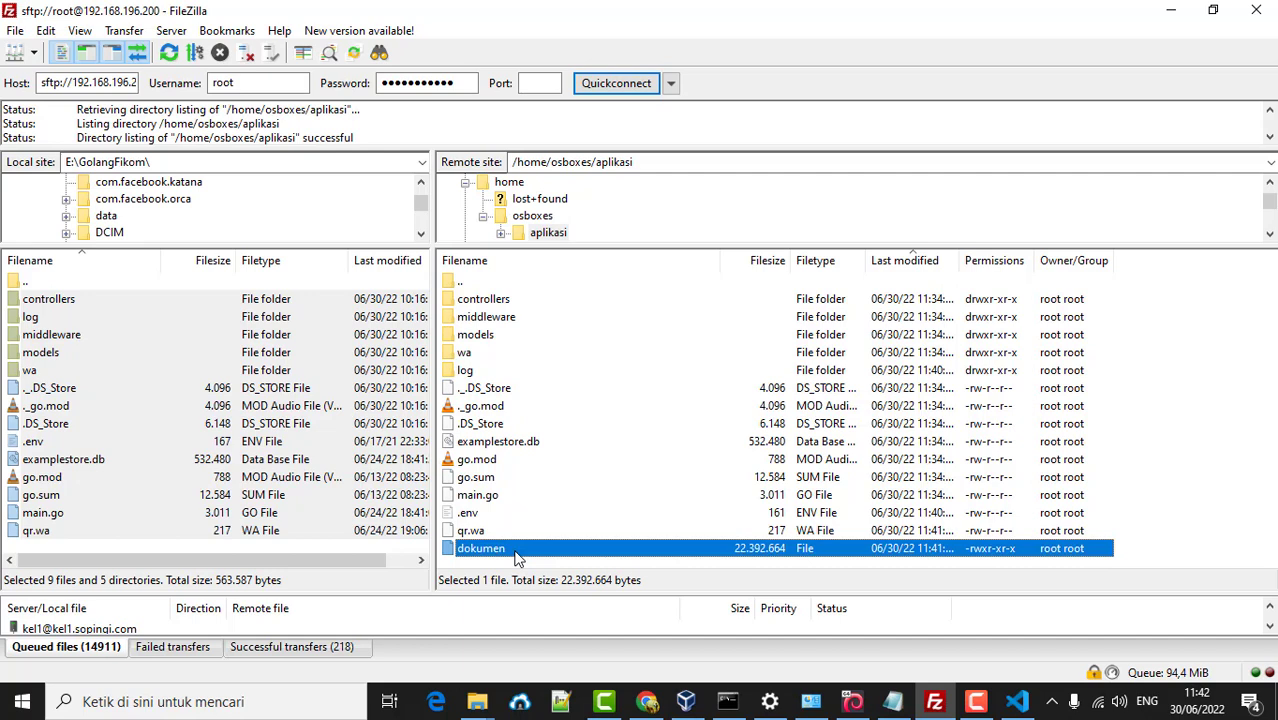
# - Clear the VM terminal and enter nano /etc/systemd/system/udb.service
pyautogui.click(852, 701)
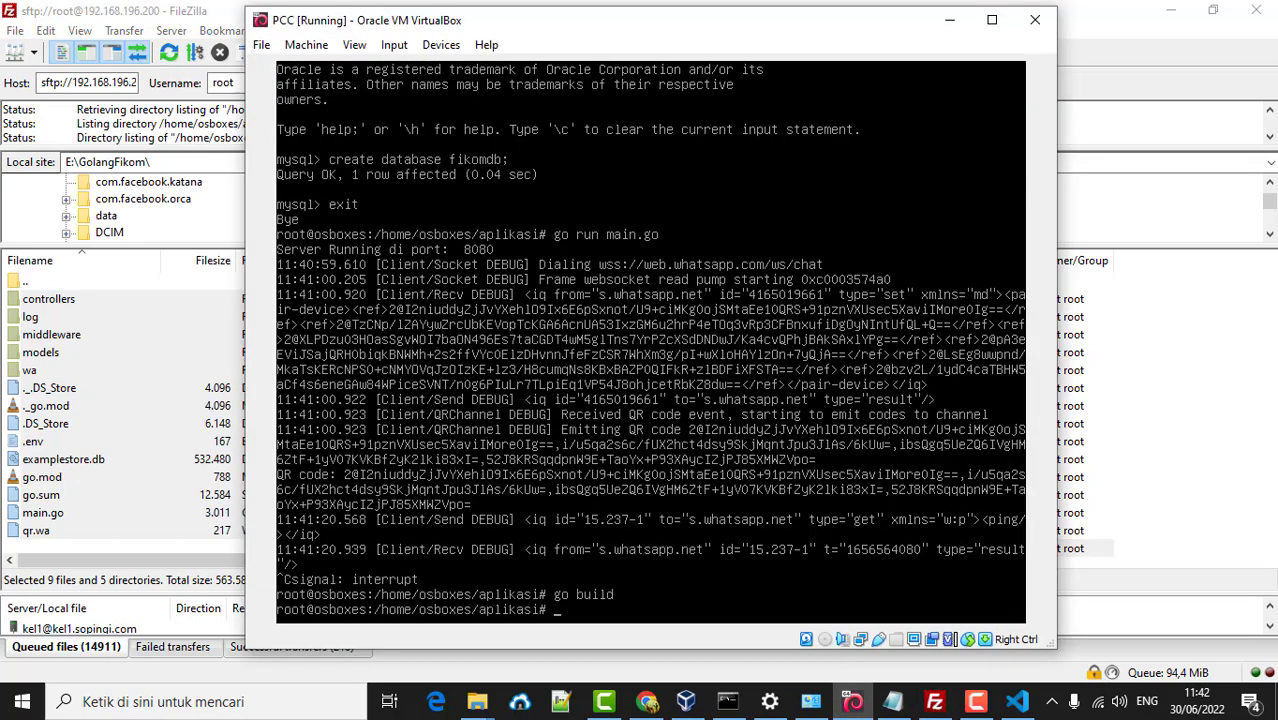
pyautogui.write('clear')
pyautogui.press('Return')
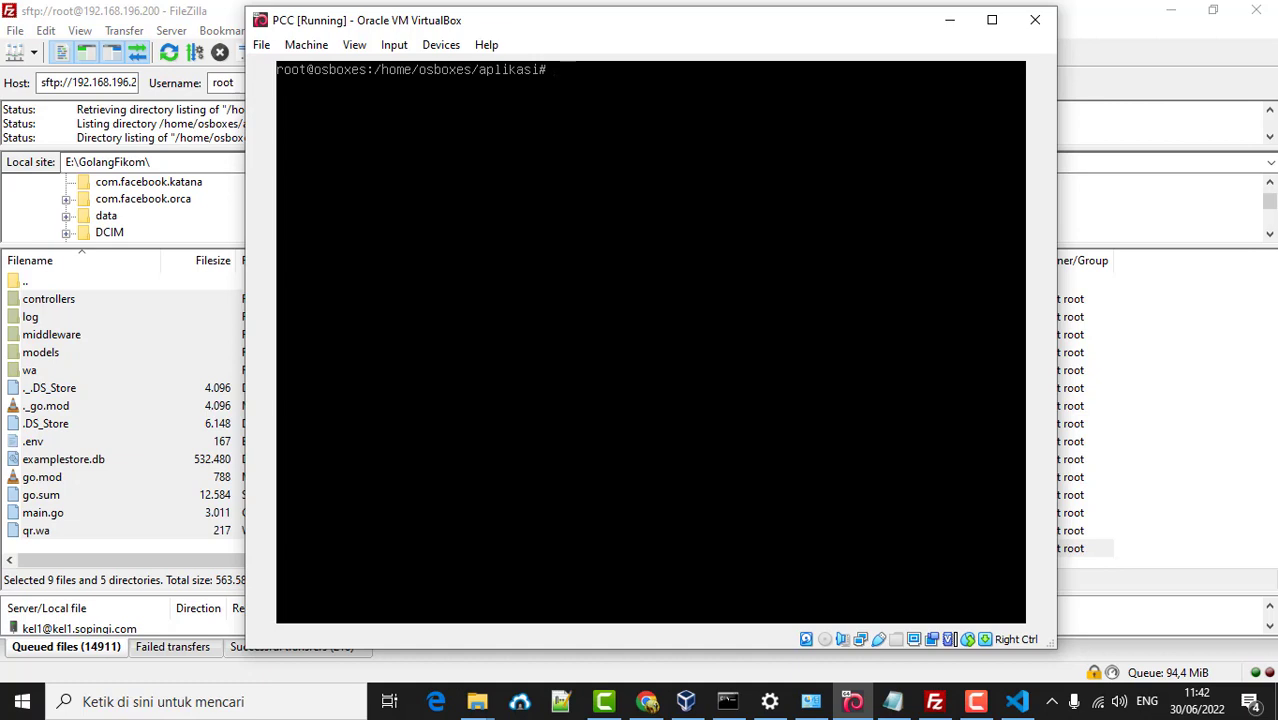
pyautogui.write('nano /etc/systemd/system')
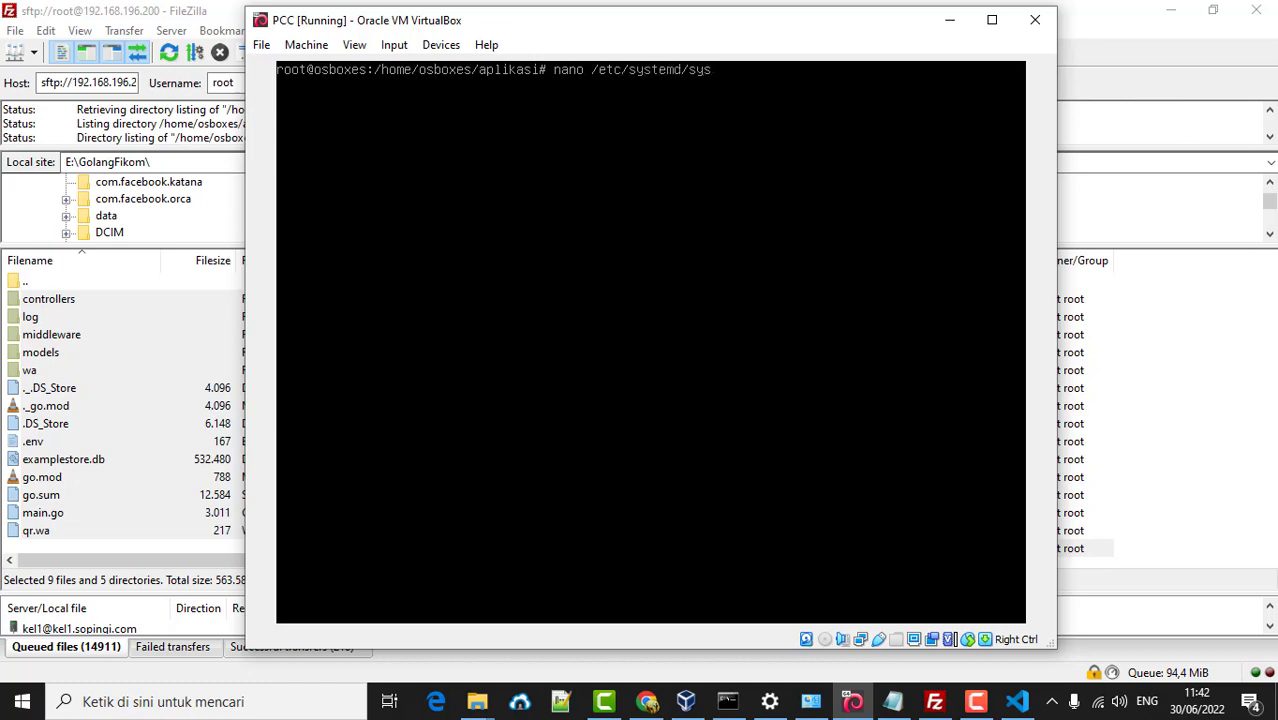
pyautogui.write('/udb.service')
# - Write the [Unit] block with the Golang by Sopingi description, sopingi.com documentation, and After=network.target mysqld.service
pyautogui.press('Return')
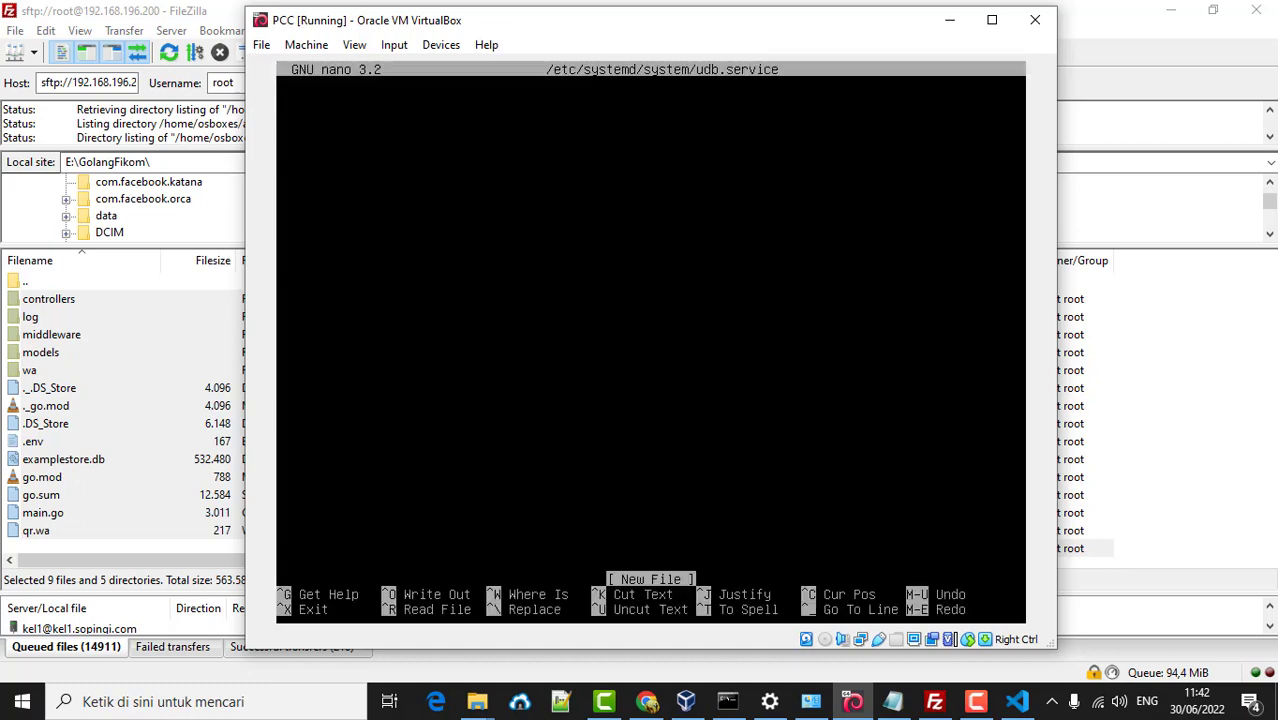
pyautogui.write('[Unit]')
pyautogui.press('Return')
pyautogui.write('Des')
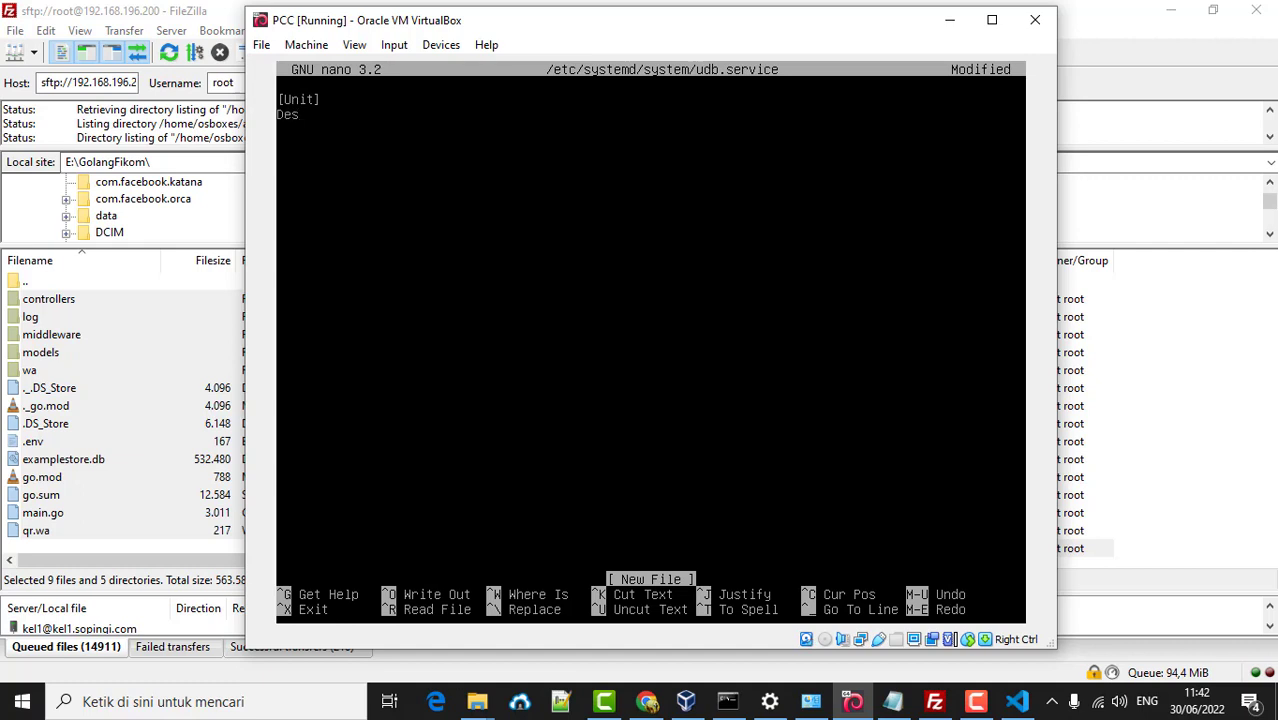
pyautogui.write('cription=Golang by ')
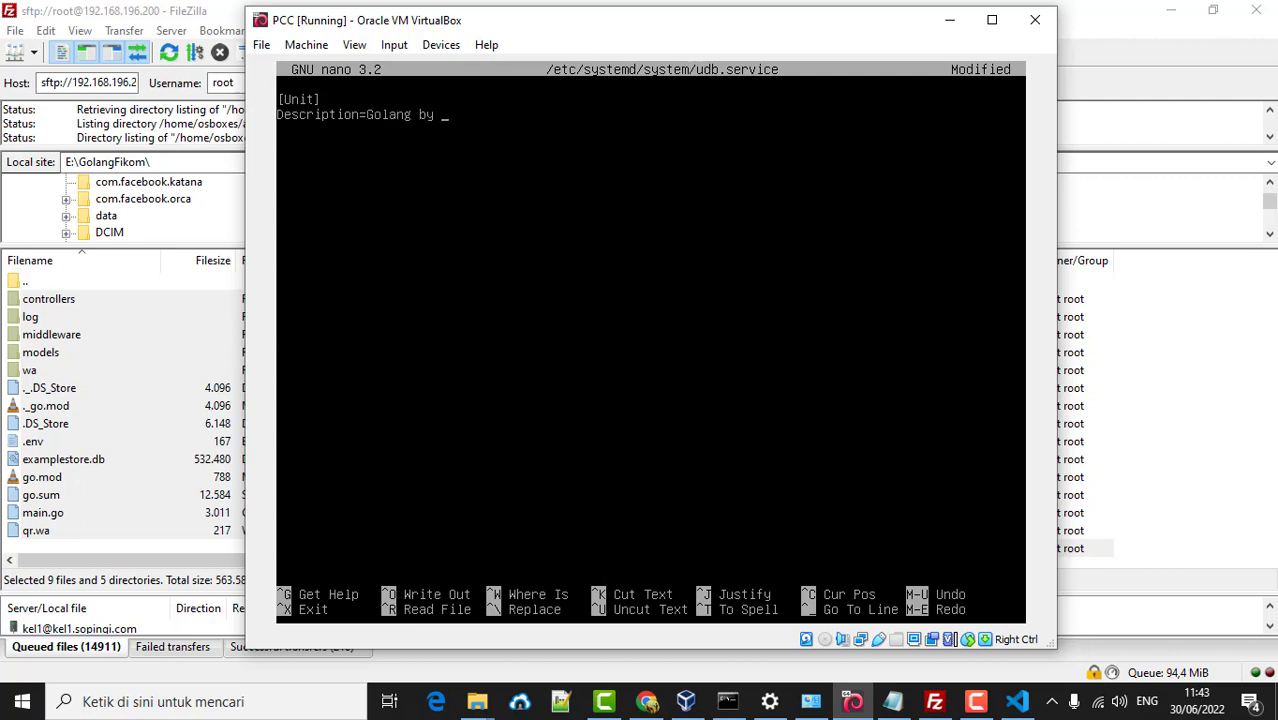
pyautogui.write('Sopingi ')
pyautogui.write('D')
pyautogui.write('ocumentati')
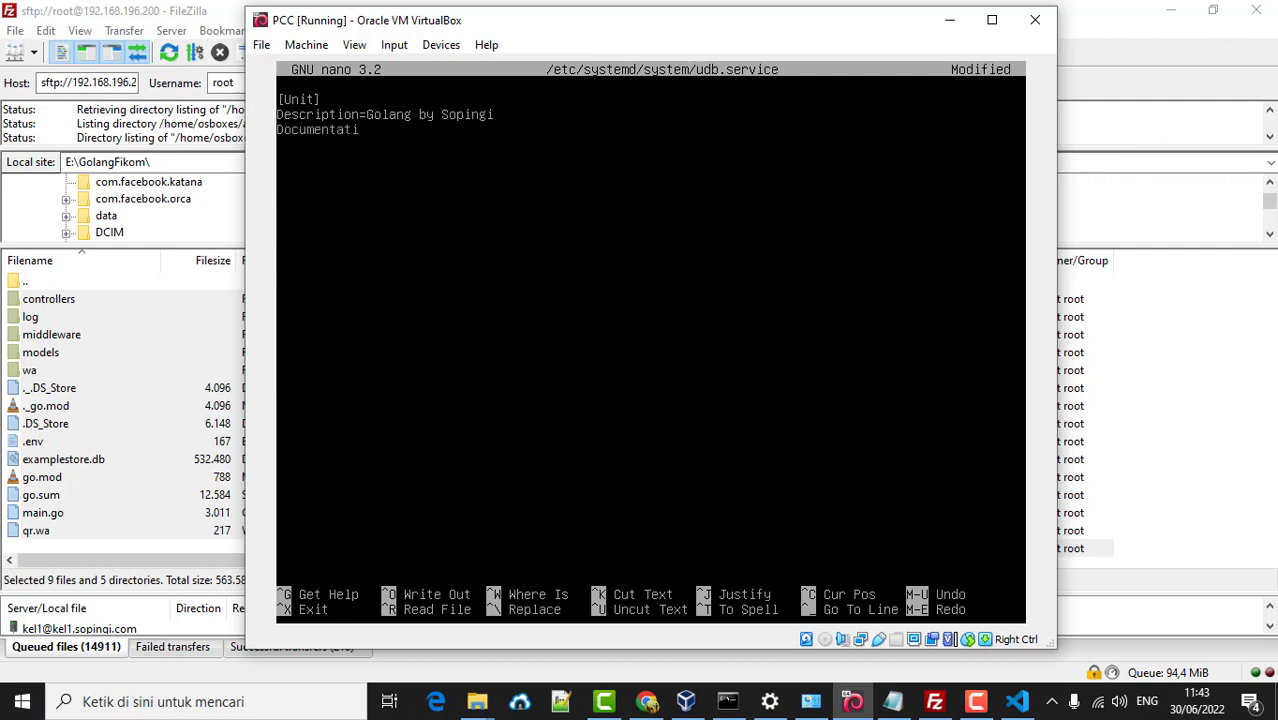
pyautogui.write('on=https://sopingi.c')
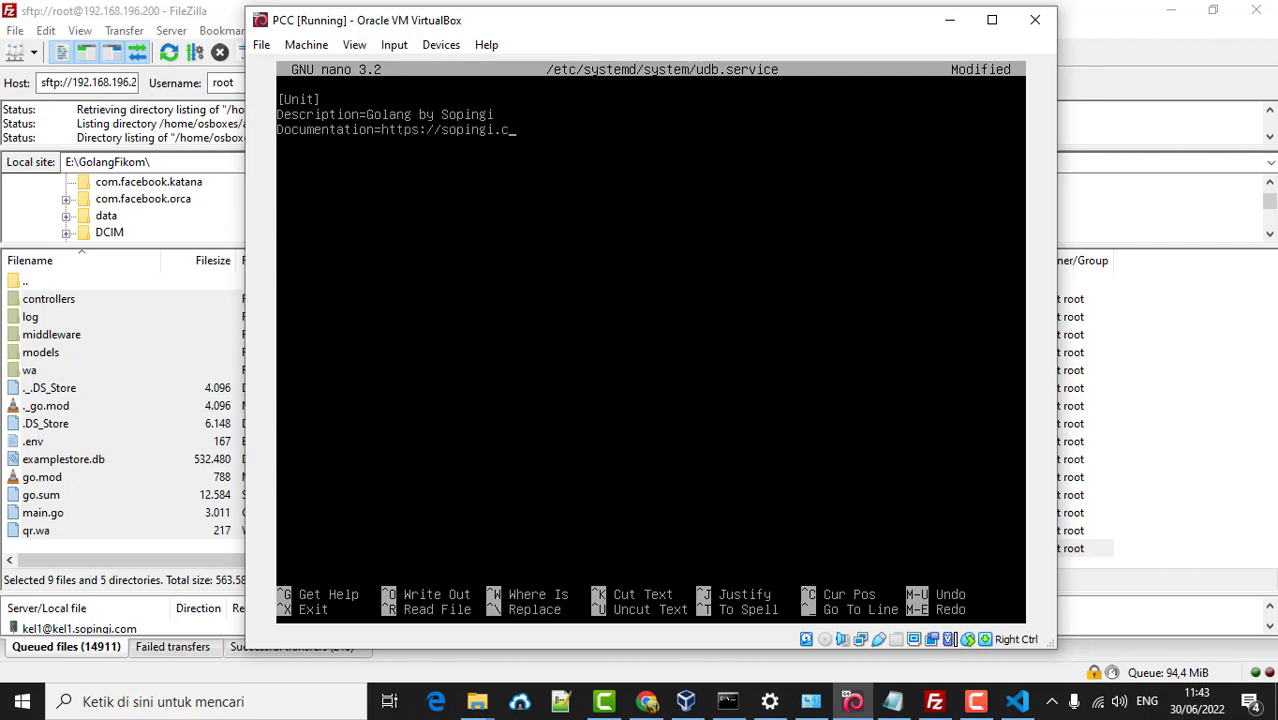
pyautogui.write('om')
pyautogui.press('Return')
pyautogui.write('After=network')
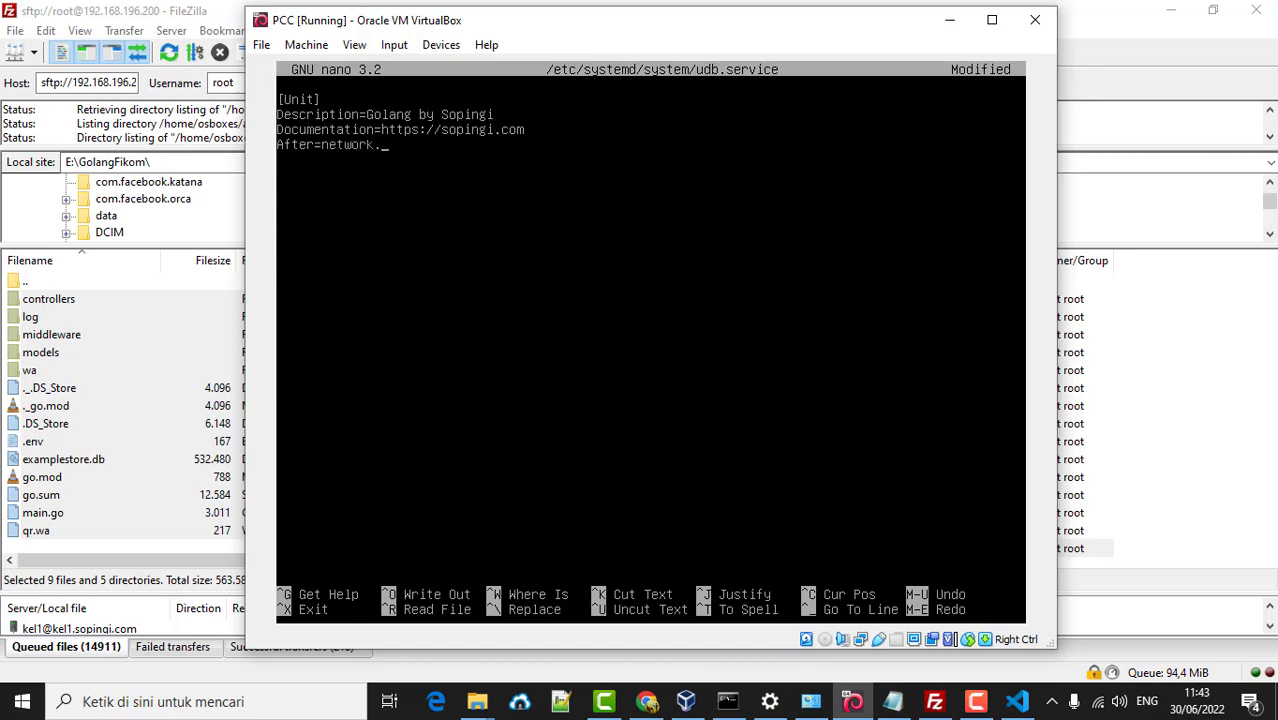
pyautogui.write('.target mysqld.service')
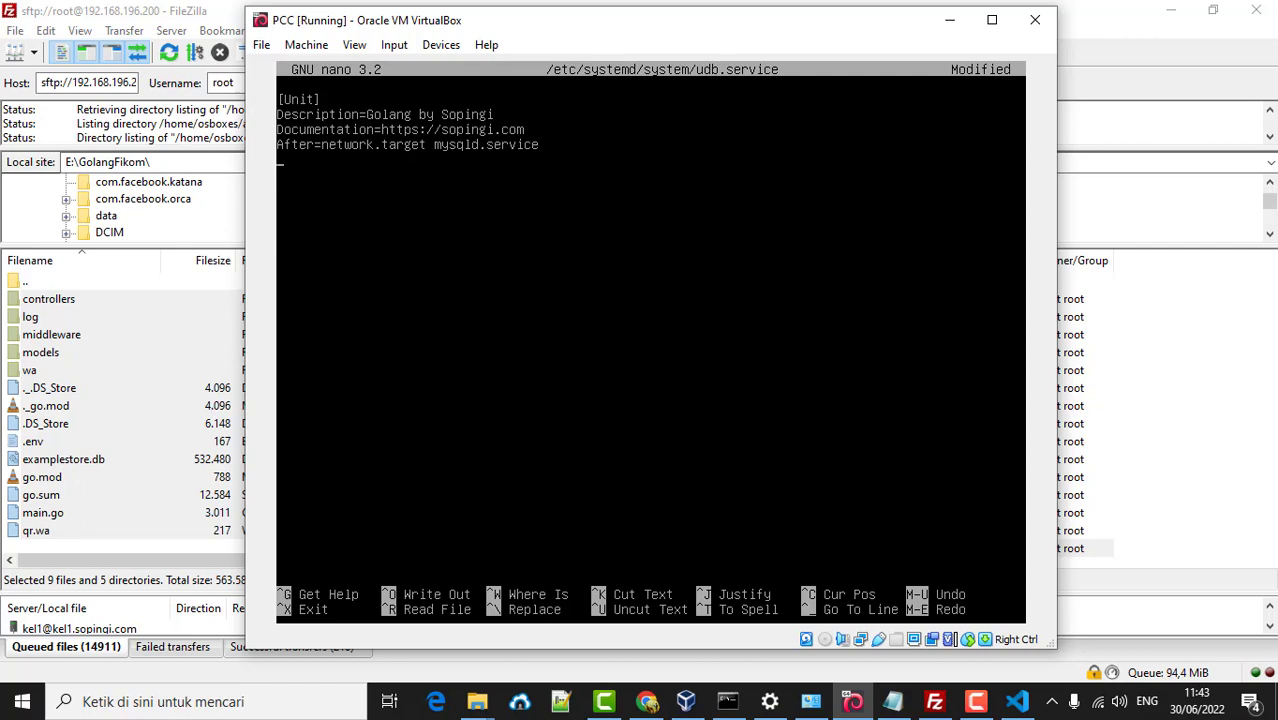
# - Add the [Service] section header with User=root
pyautogui.write('[Ser')
pyautogui.write('vixc')
pyautogui.press('BackSpace')
pyautogui.press('BackSpace')
pyautogui.write('ce]')
pyautogui.press('Return')
pyautogui.write('user')
pyautogui.press('BackSpace')
pyautogui.press('BackSpace')
pyautogui.press('BackSpace')
pyautogui.press('BackSpace')
pyautogui.write('User=root')
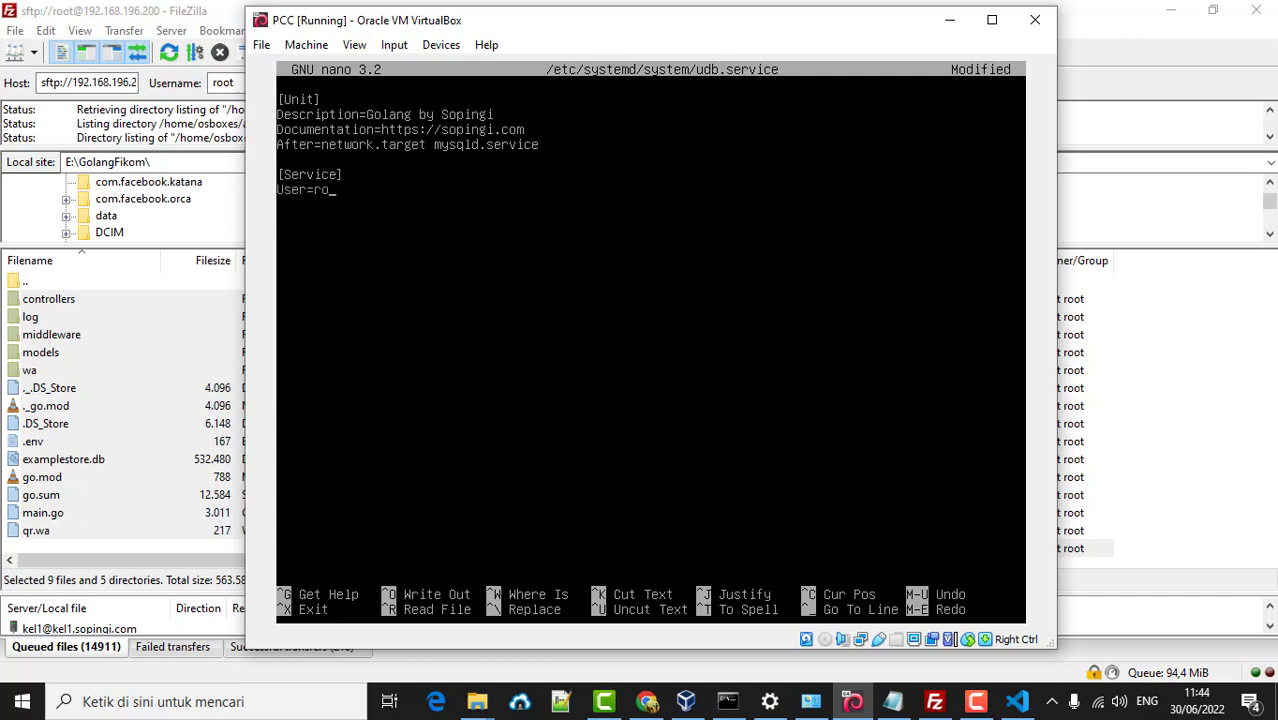